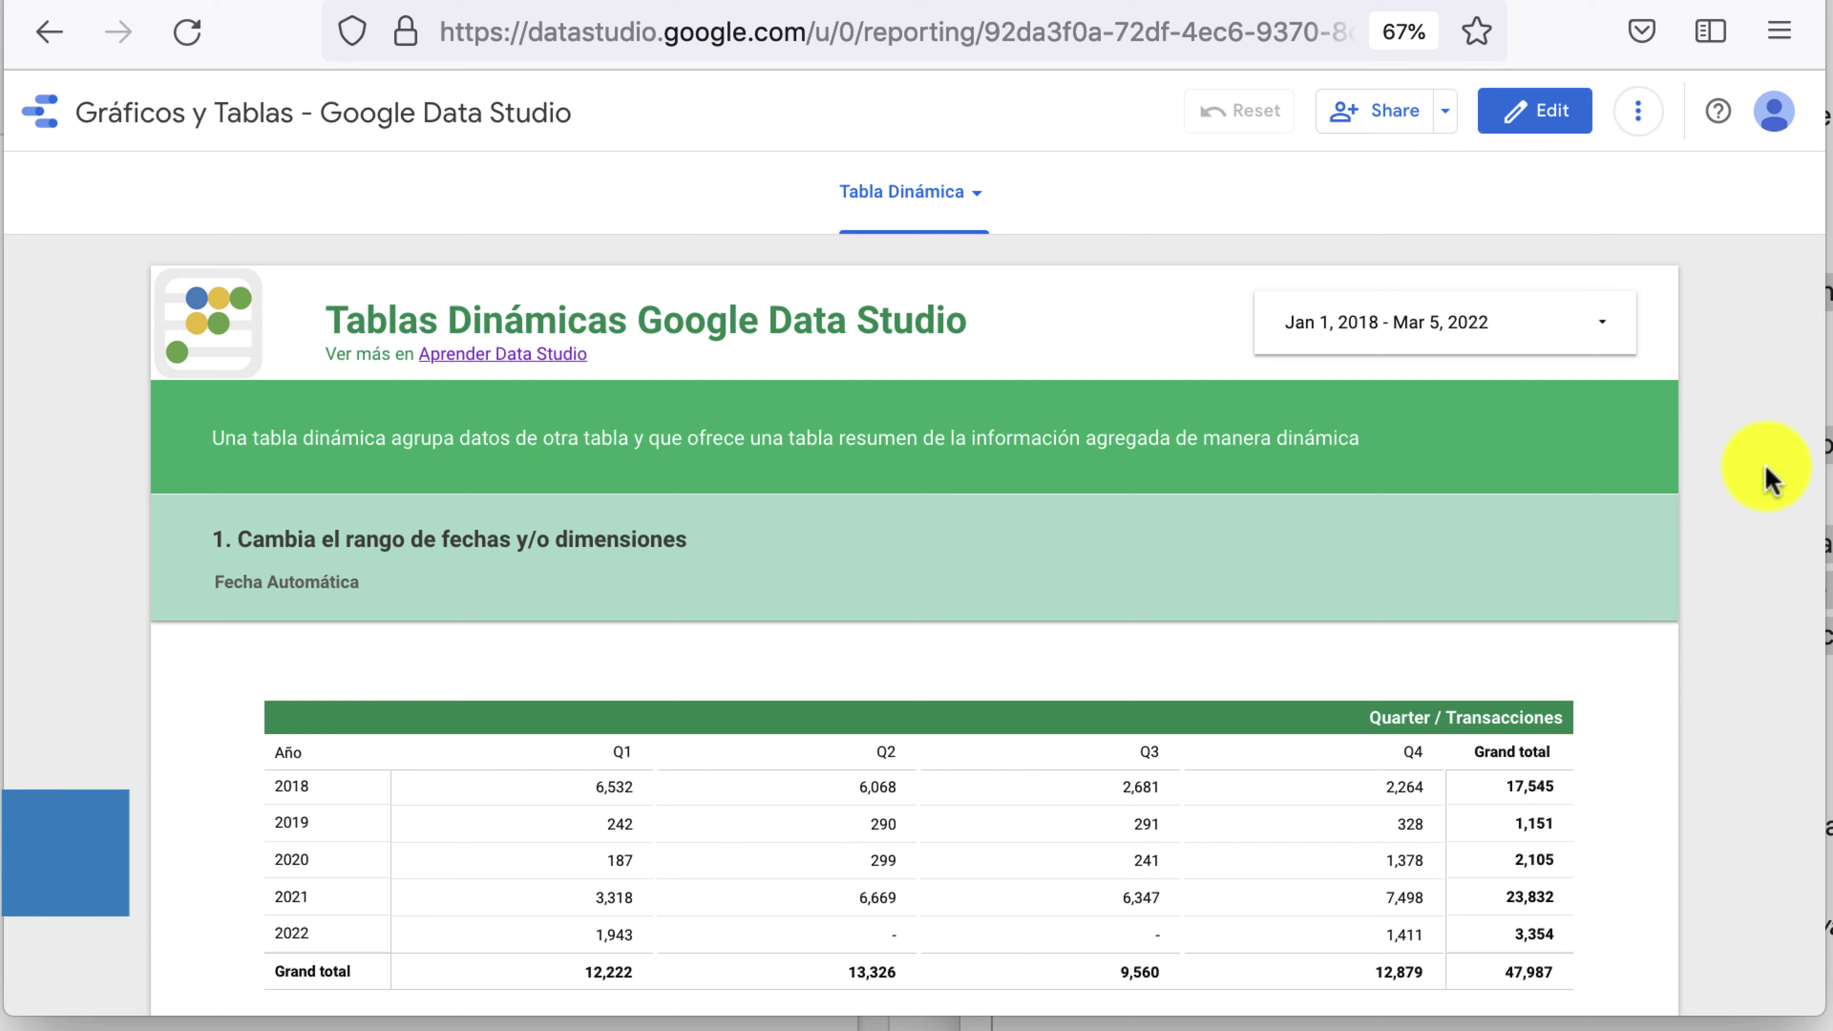
Switch the template report into edit mode and select its daily date table
{"action": "scroll", "coordinate": [1769, 480], "scroll_direction": "down", "scroll_amount": 5}
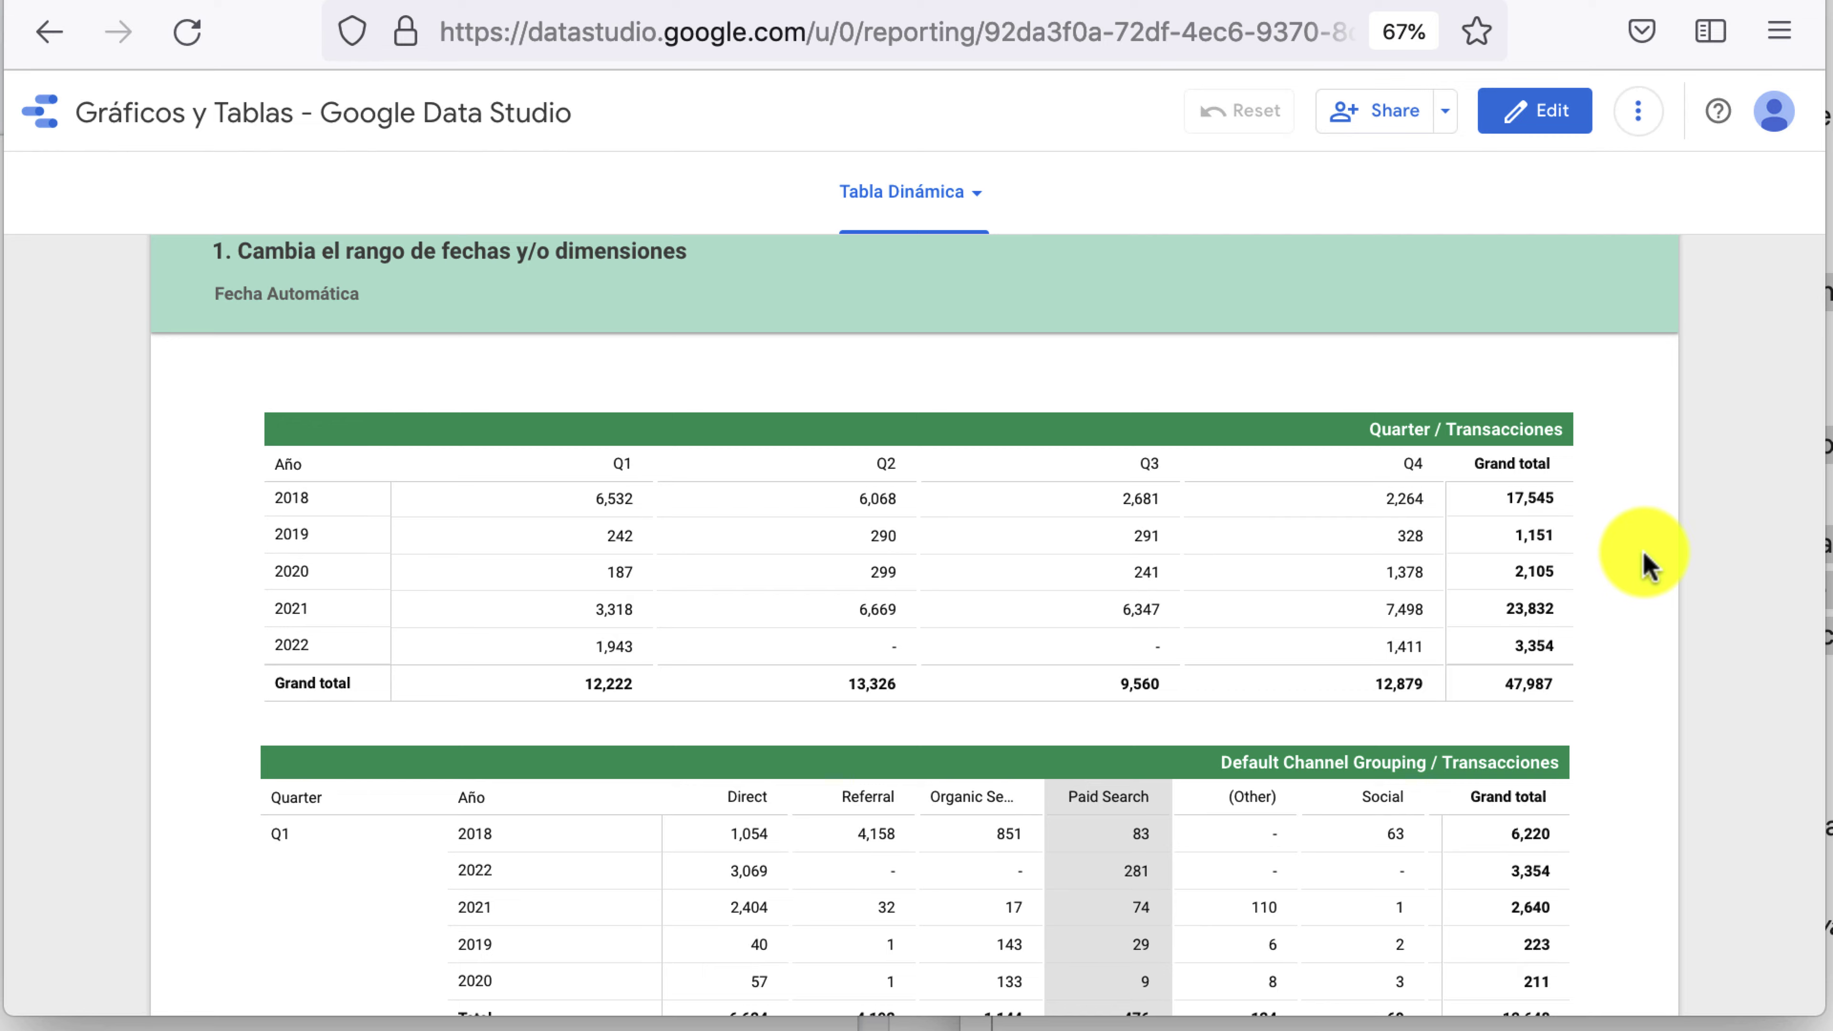
{"action": "scroll", "coordinate": [1647, 567], "scroll_direction": "down", "scroll_amount": 2}
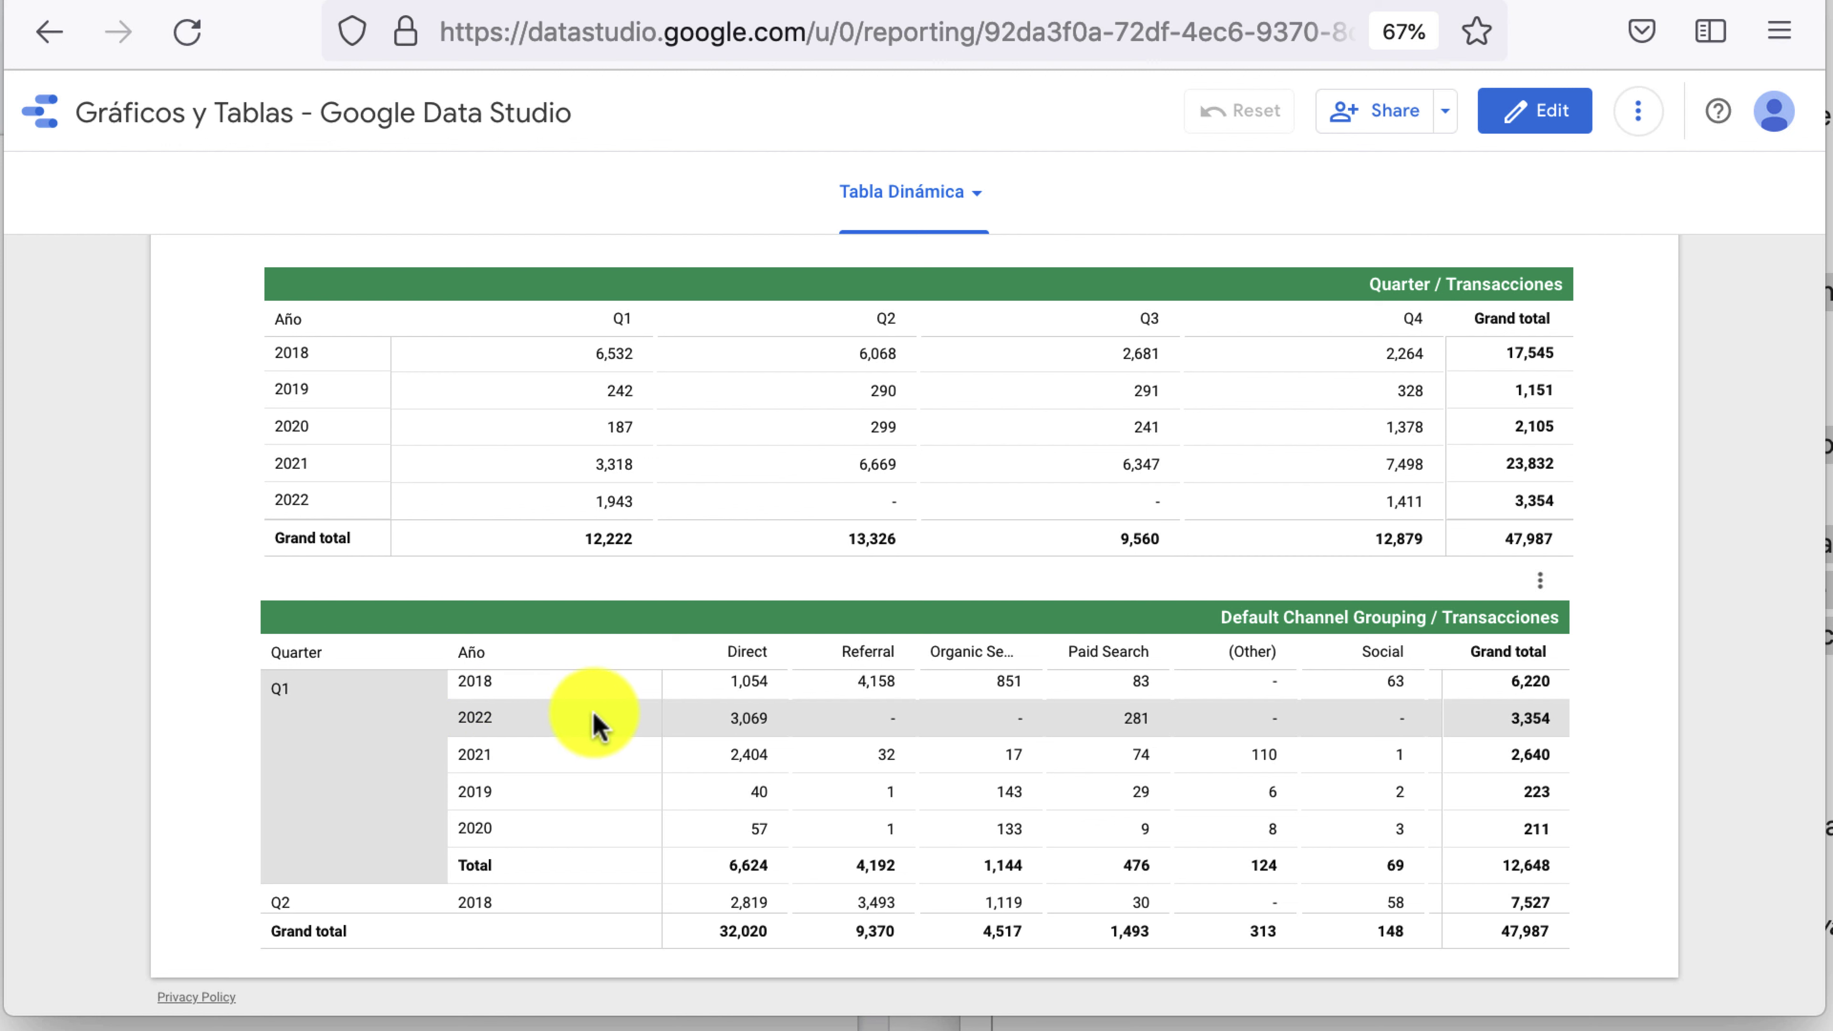
{"action": "scroll", "coordinate": [715, 704], "scroll_direction": "up", "scroll_amount": 1}
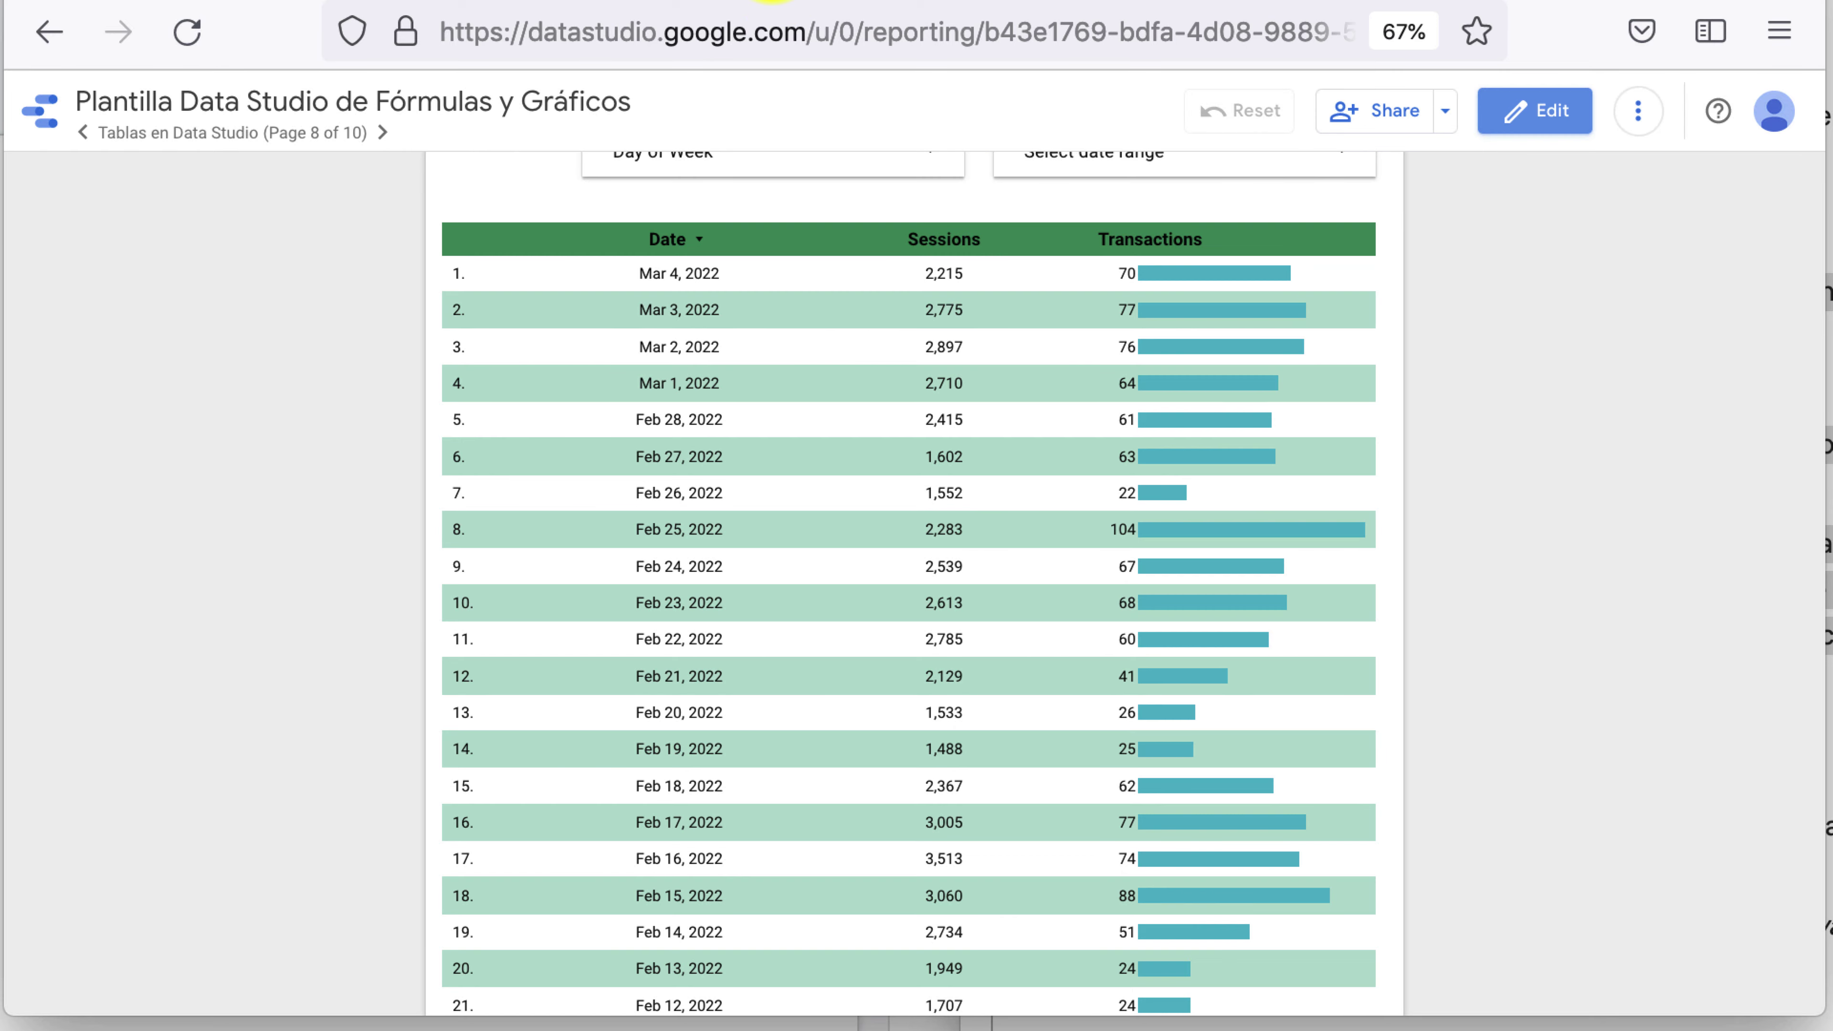
{"action": "mouse_move", "coordinate": [668, 239]}
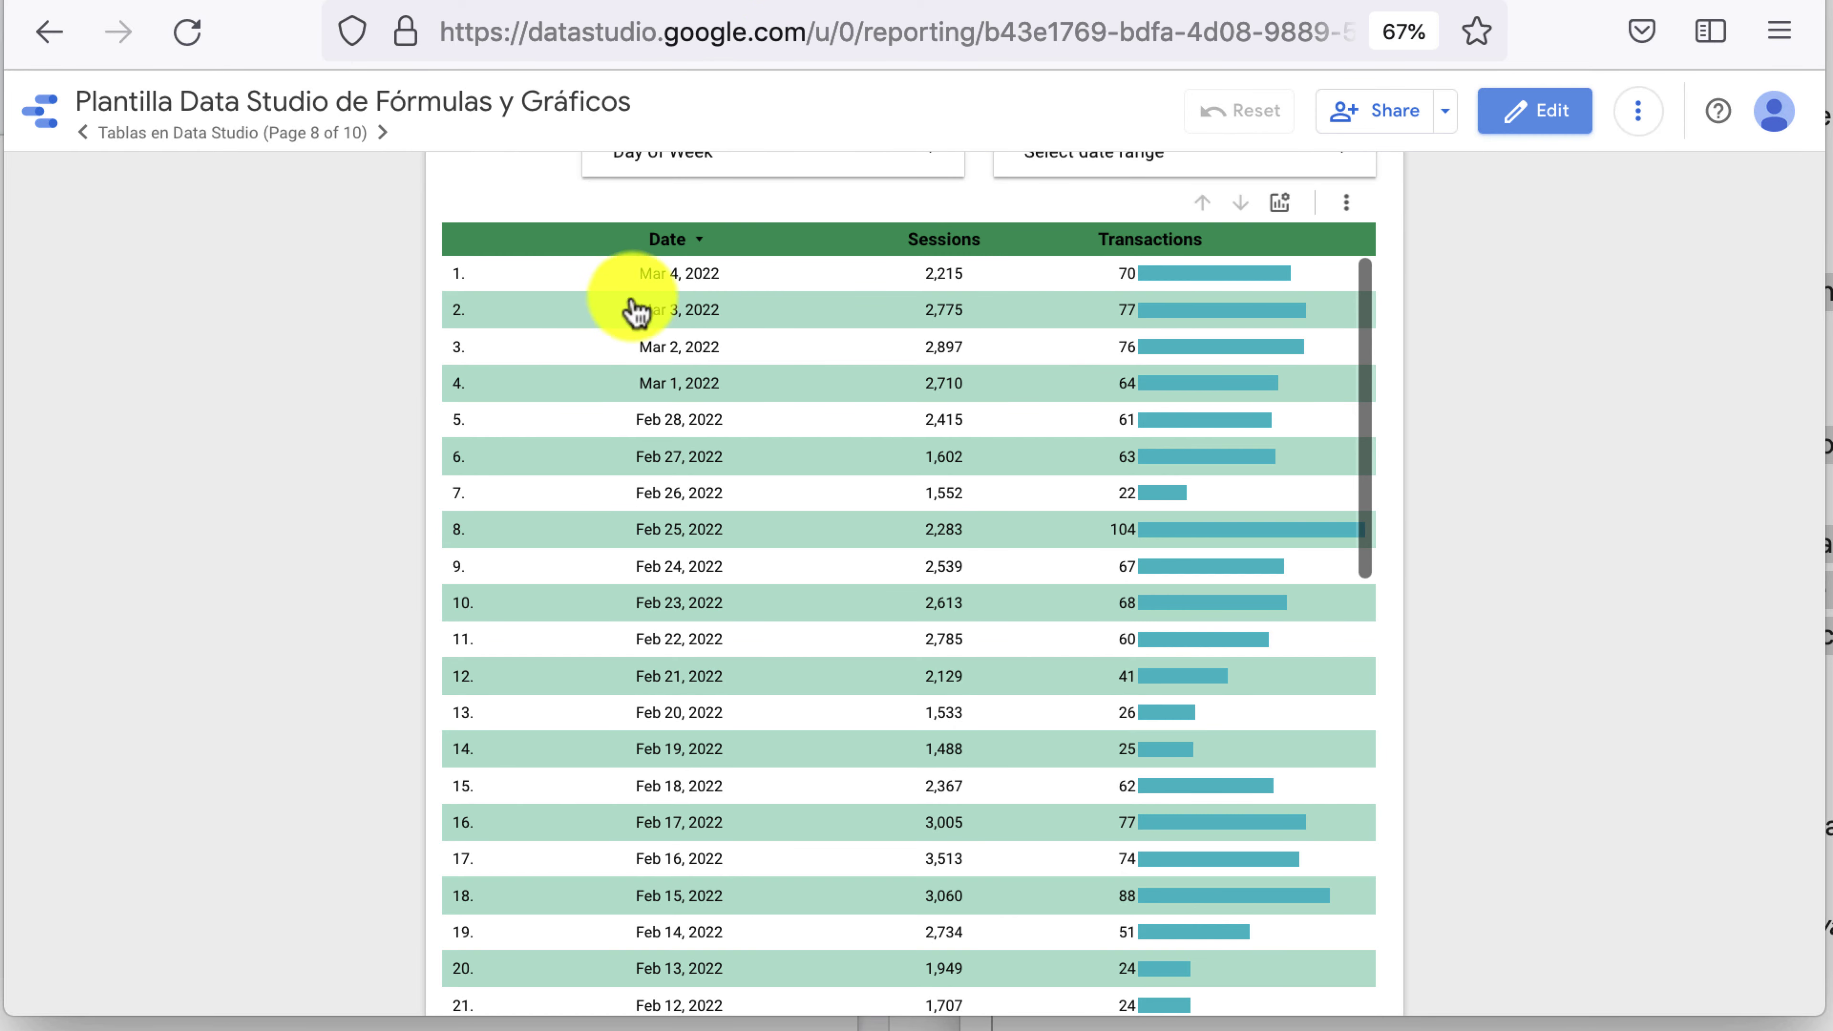
{"action": "left_click", "coordinate": [1544, 129]}
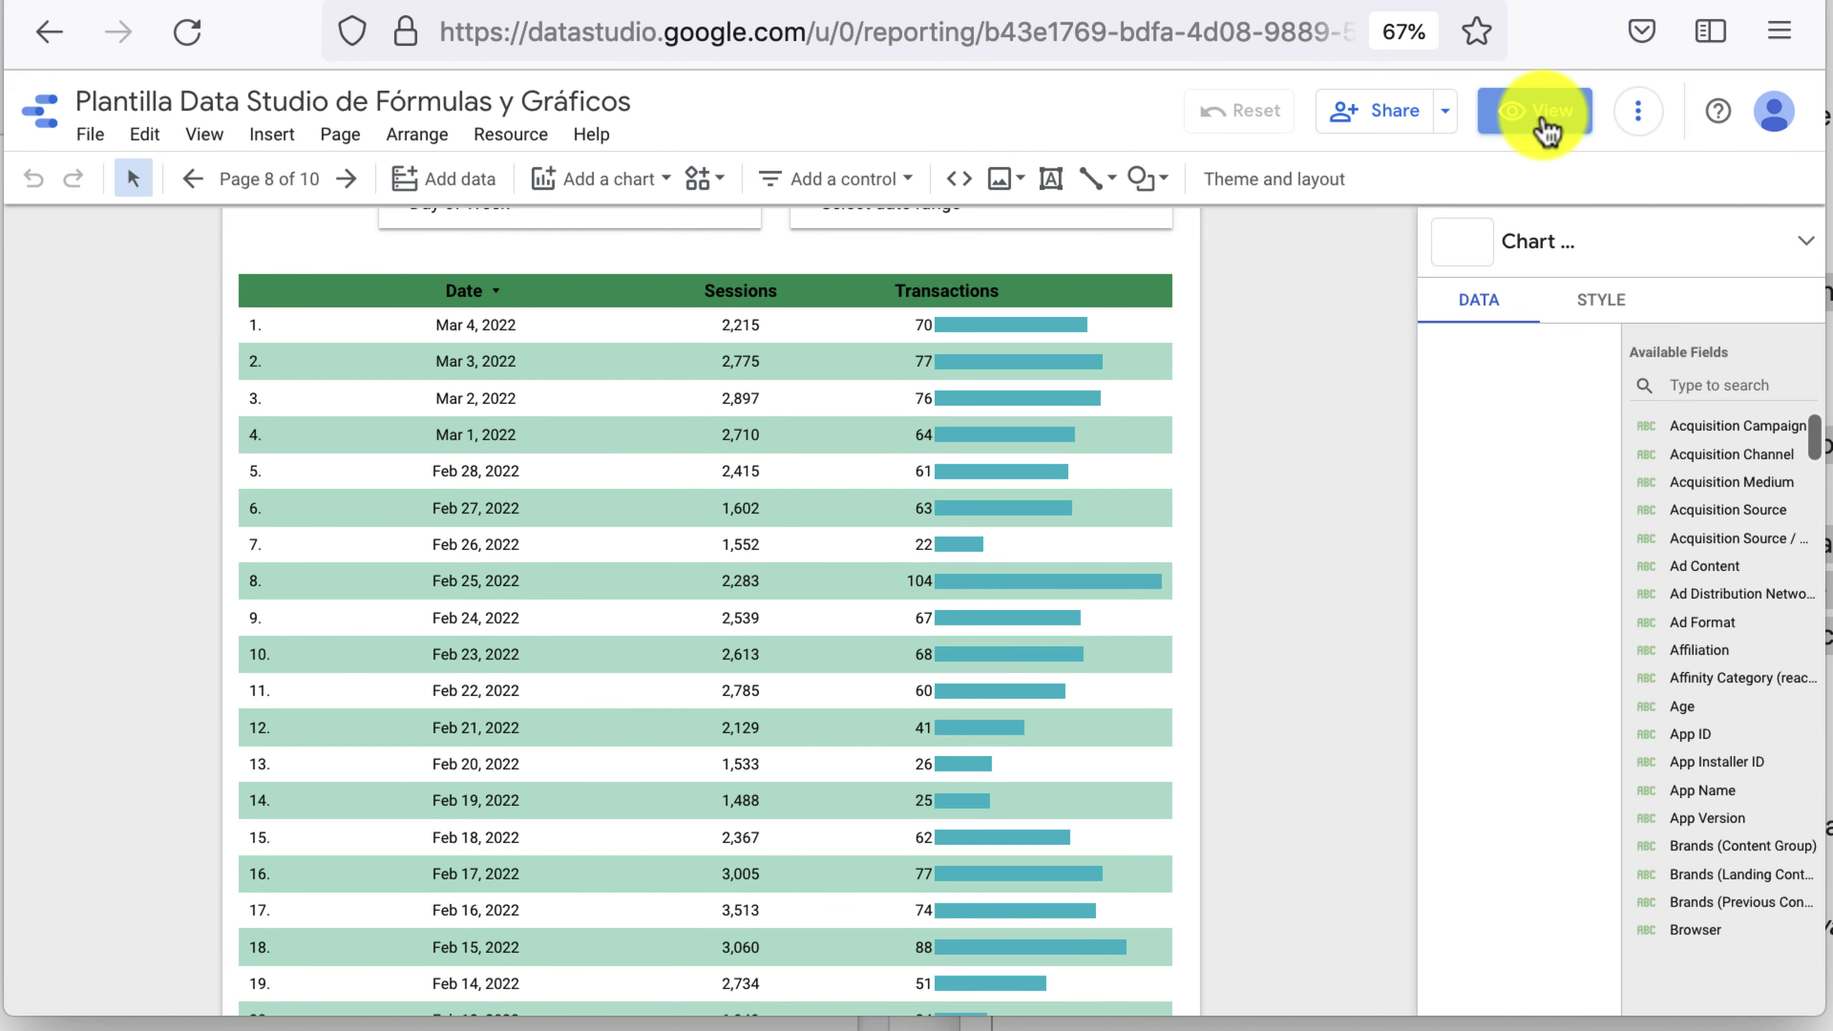
{"action": "left_click", "coordinate": [324, 477]}
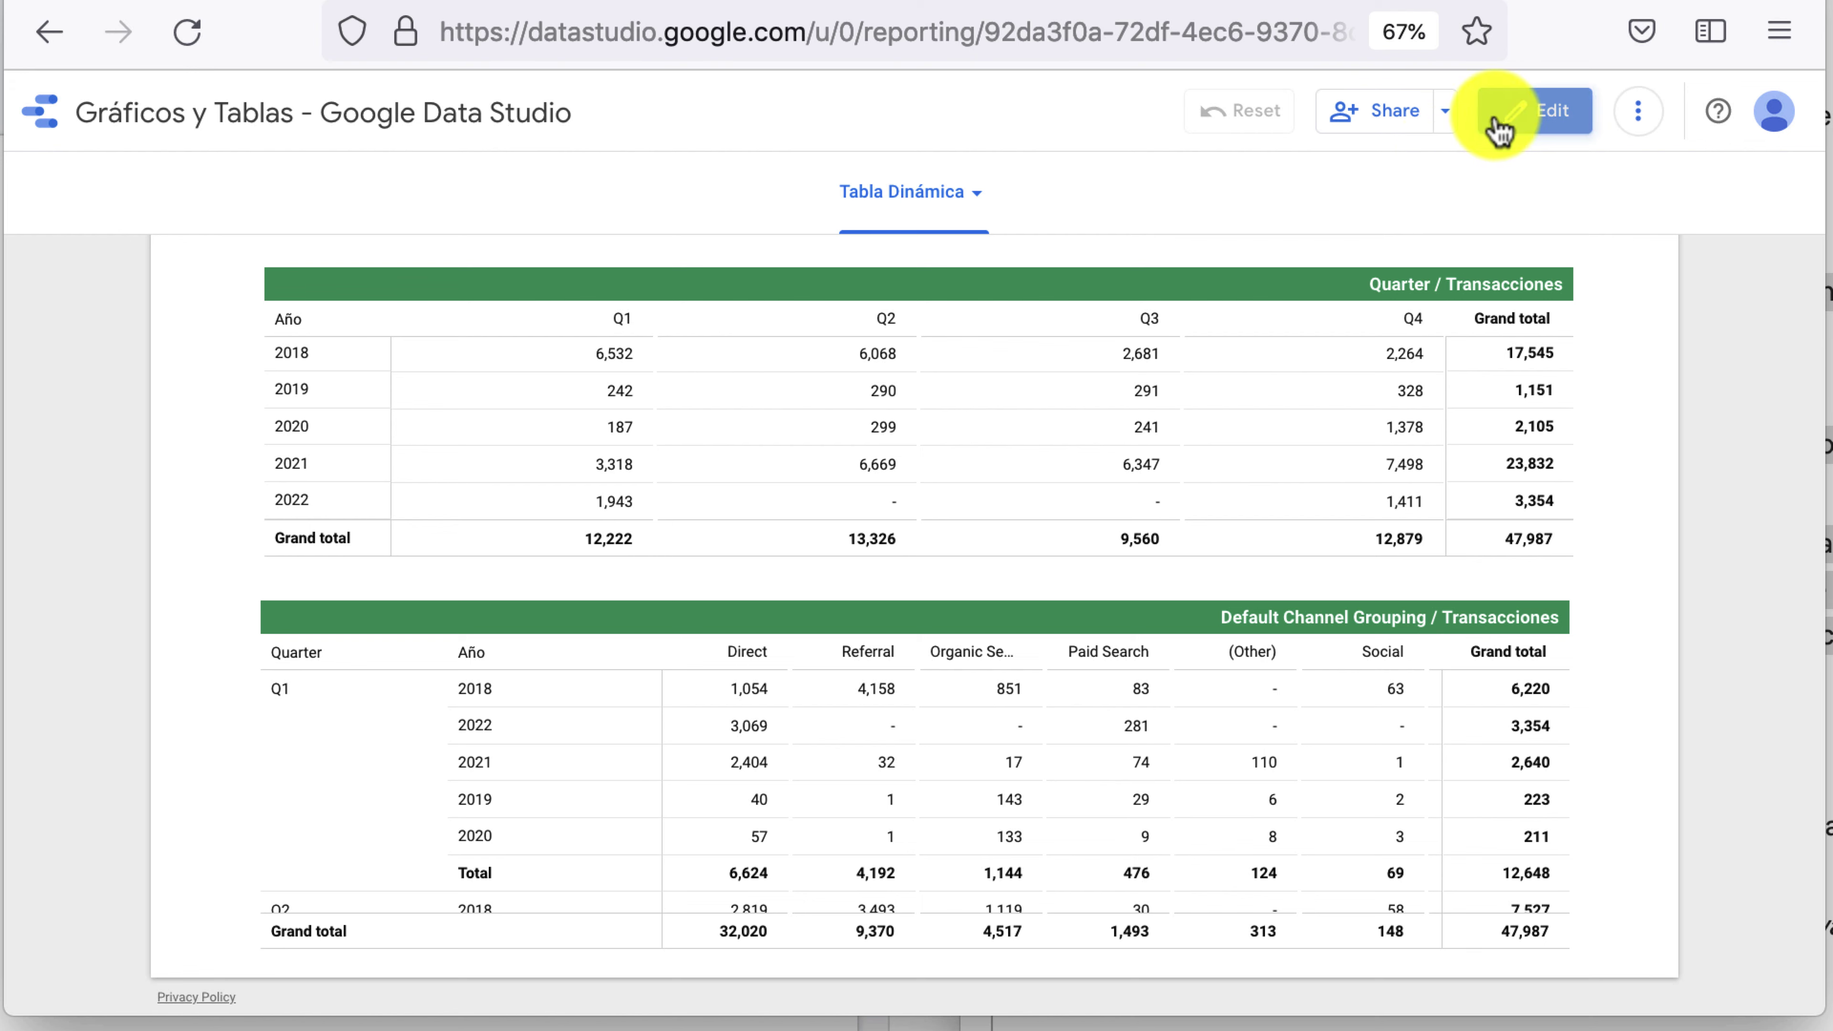
Edit the pivot table report, select its Quarter/Transacciones table, then go to page 2
{"action": "left_click", "coordinate": [1501, 120]}
{"action": "left_click", "coordinate": [1169, 462]}
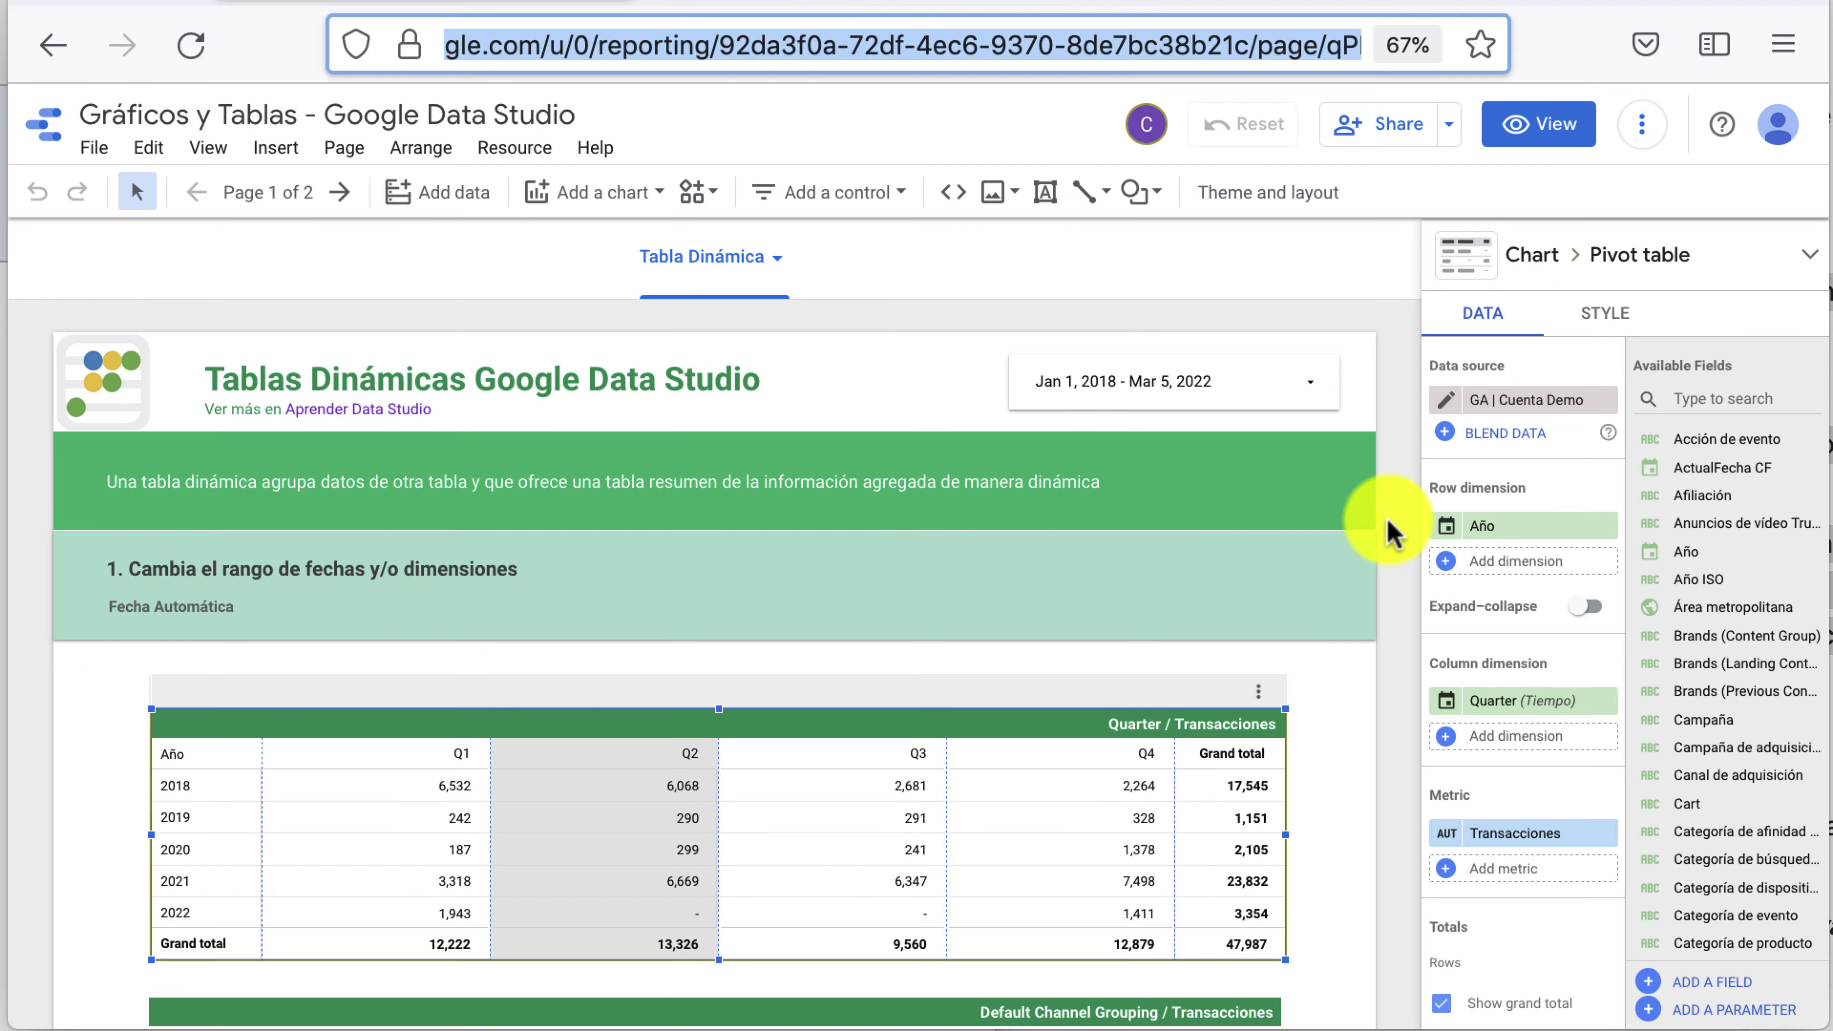
{"action": "left_click", "coordinate": [771, 274]}
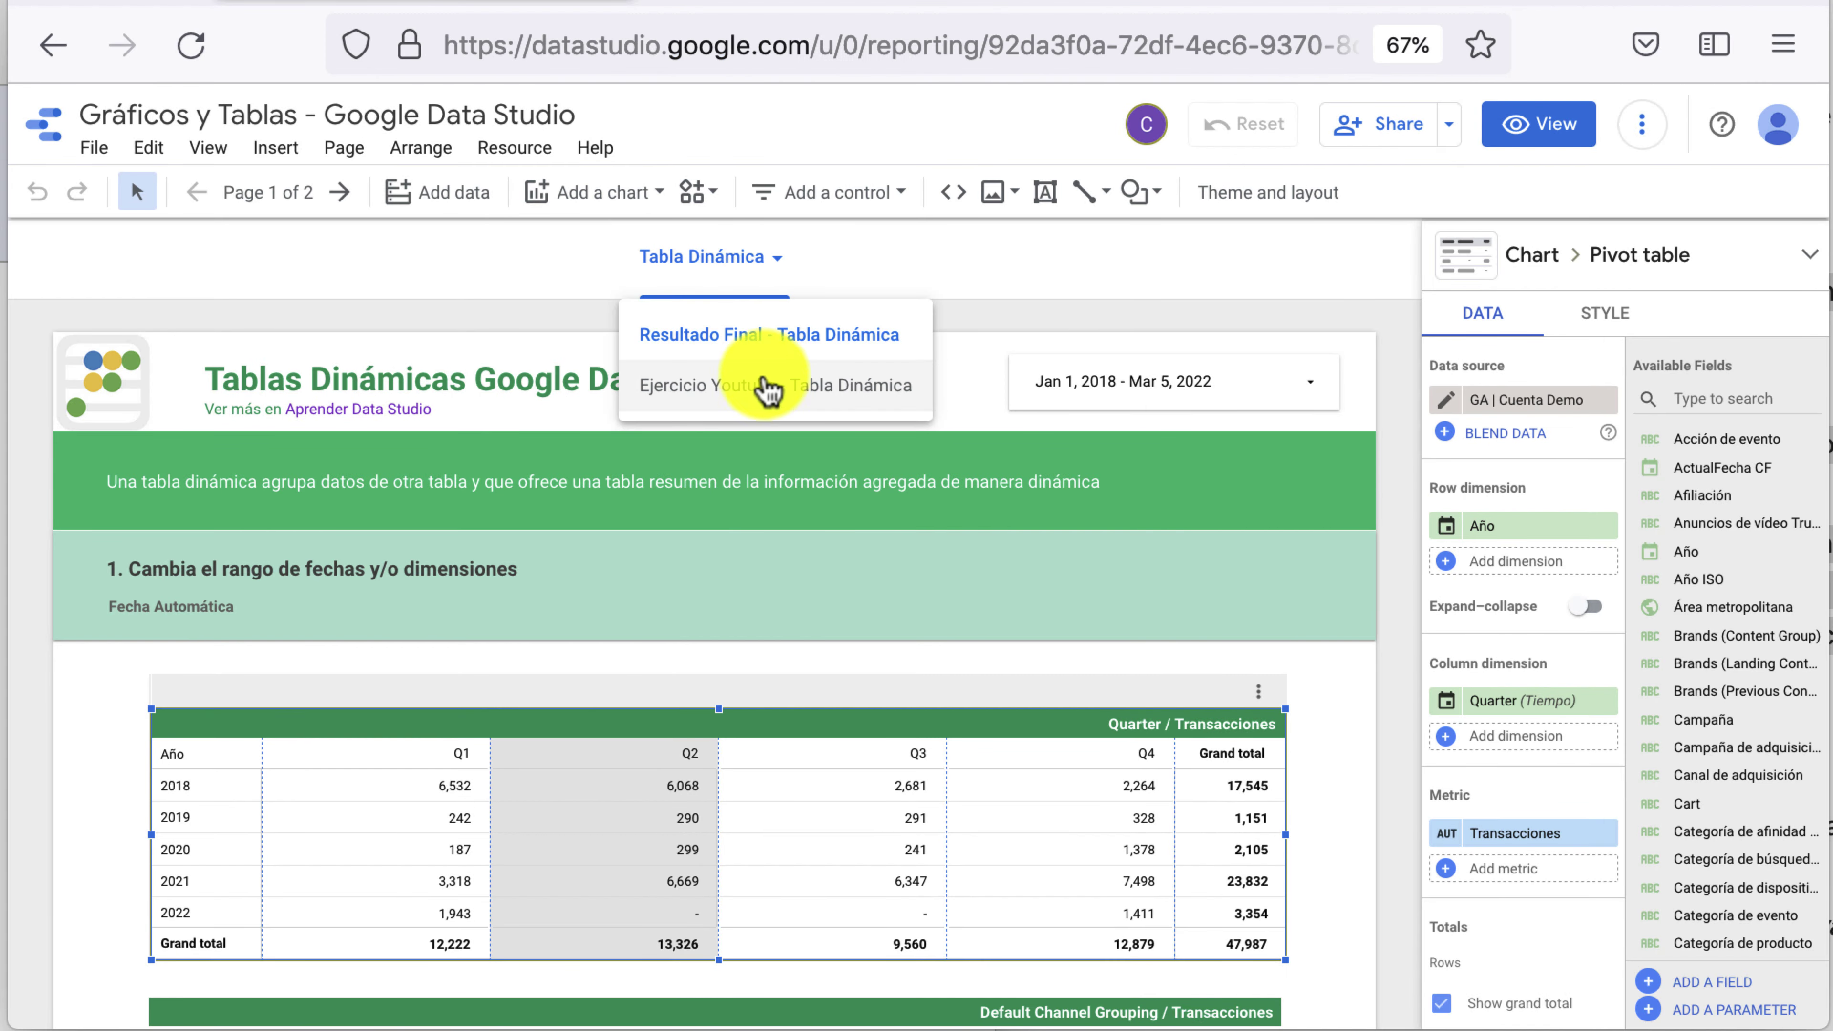
{"action": "left_click", "coordinate": [761, 384]}
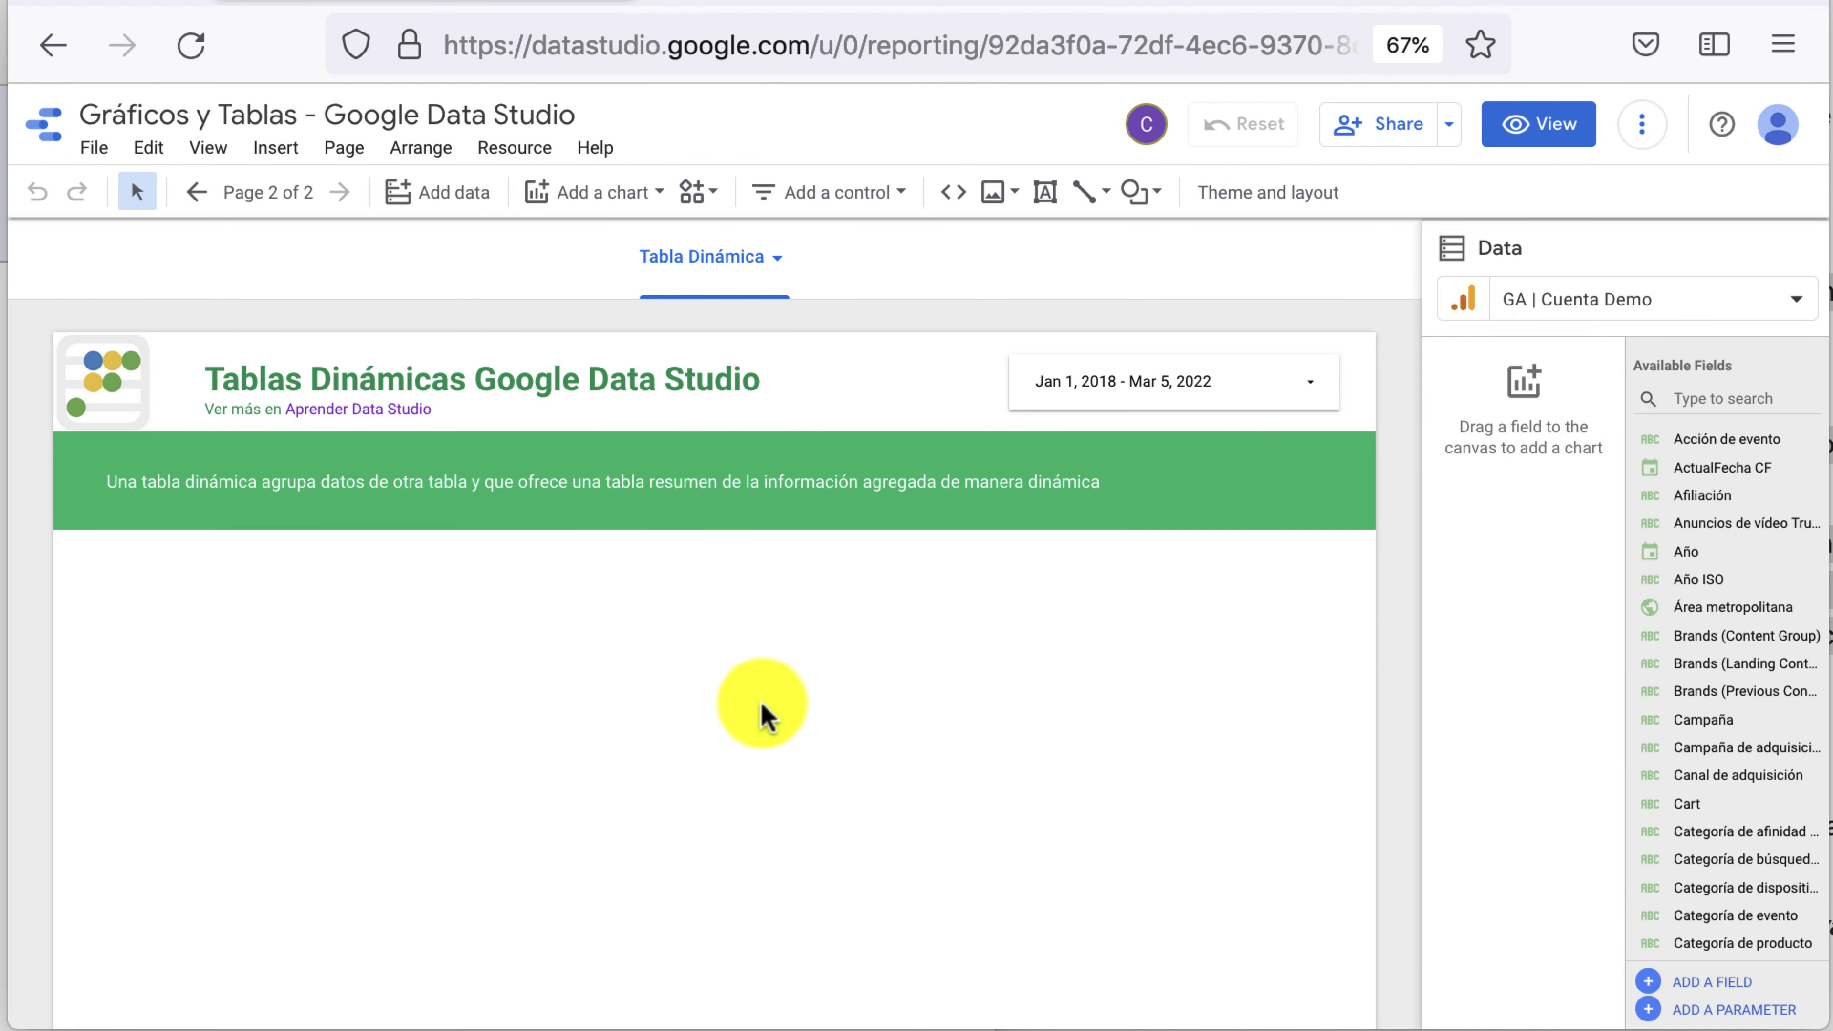
Browse the Add a chart list down to the Pivot table chart types
{"action": "scroll", "coordinate": [763, 706], "scroll_direction": "down", "scroll_amount": 2}
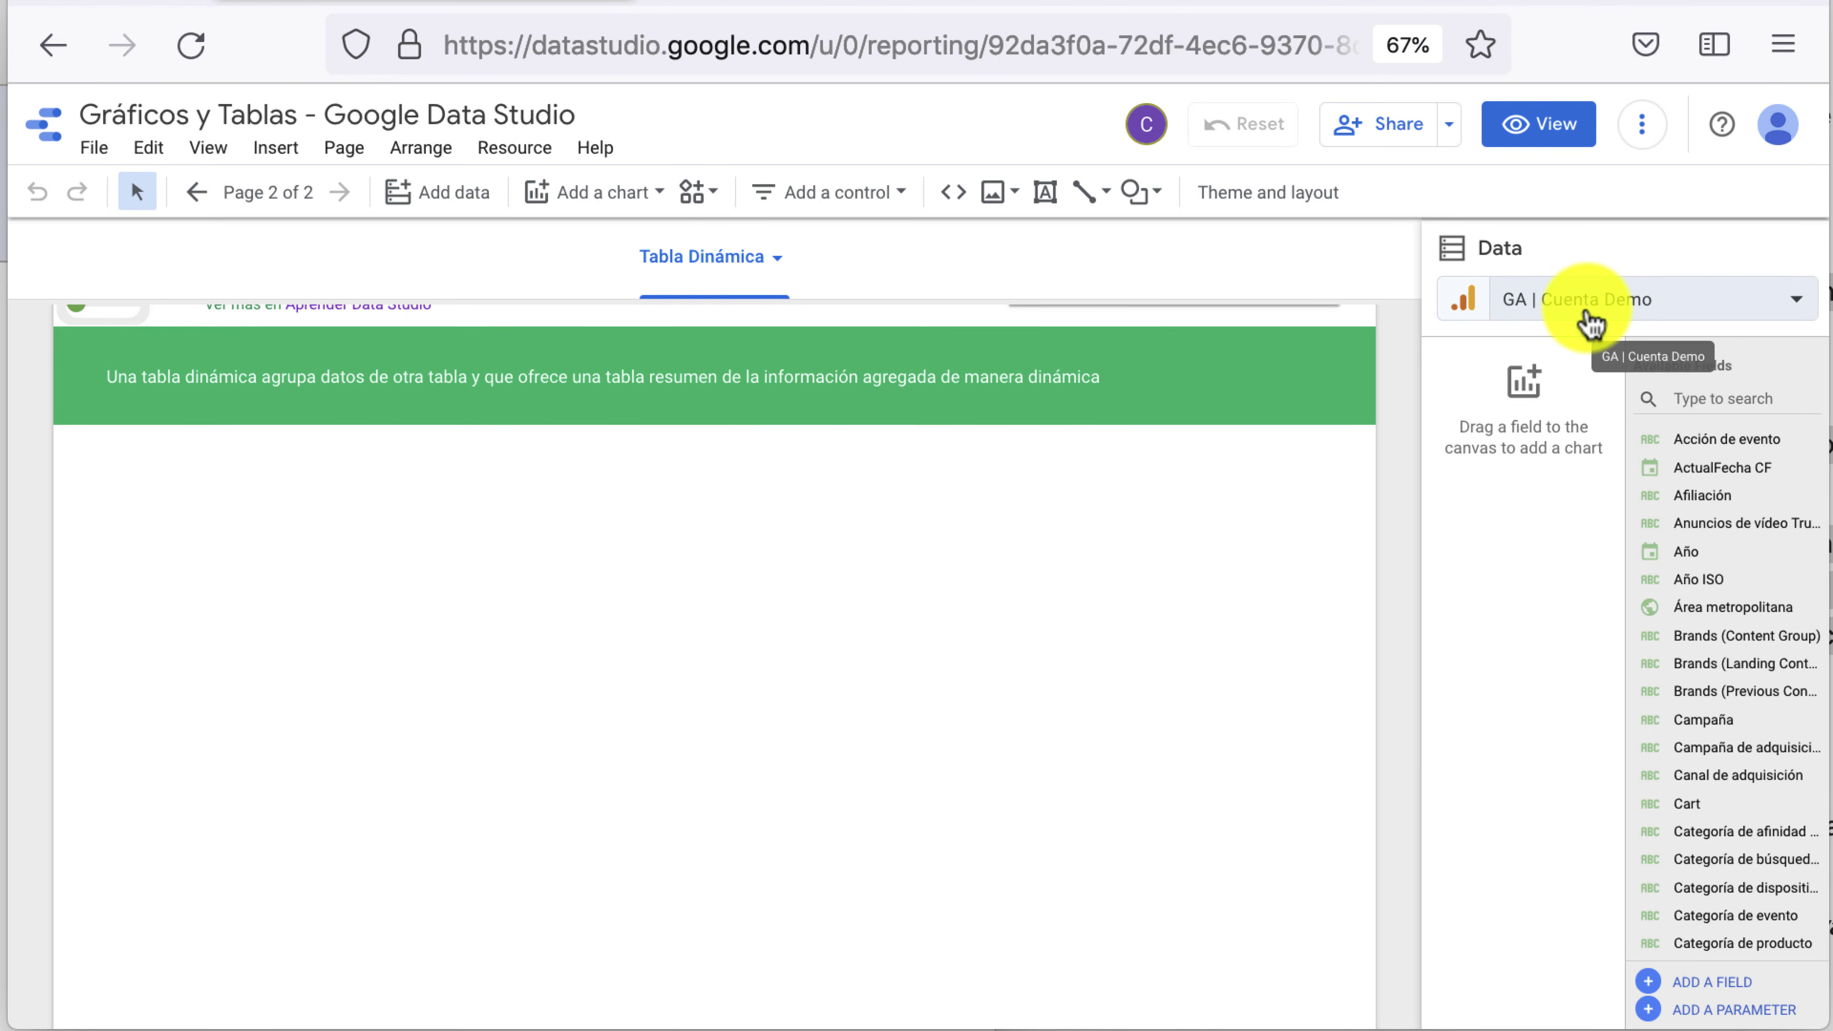
{"action": "scroll", "coordinate": [1227, 757], "scroll_direction": "up", "scroll_amount": 1}
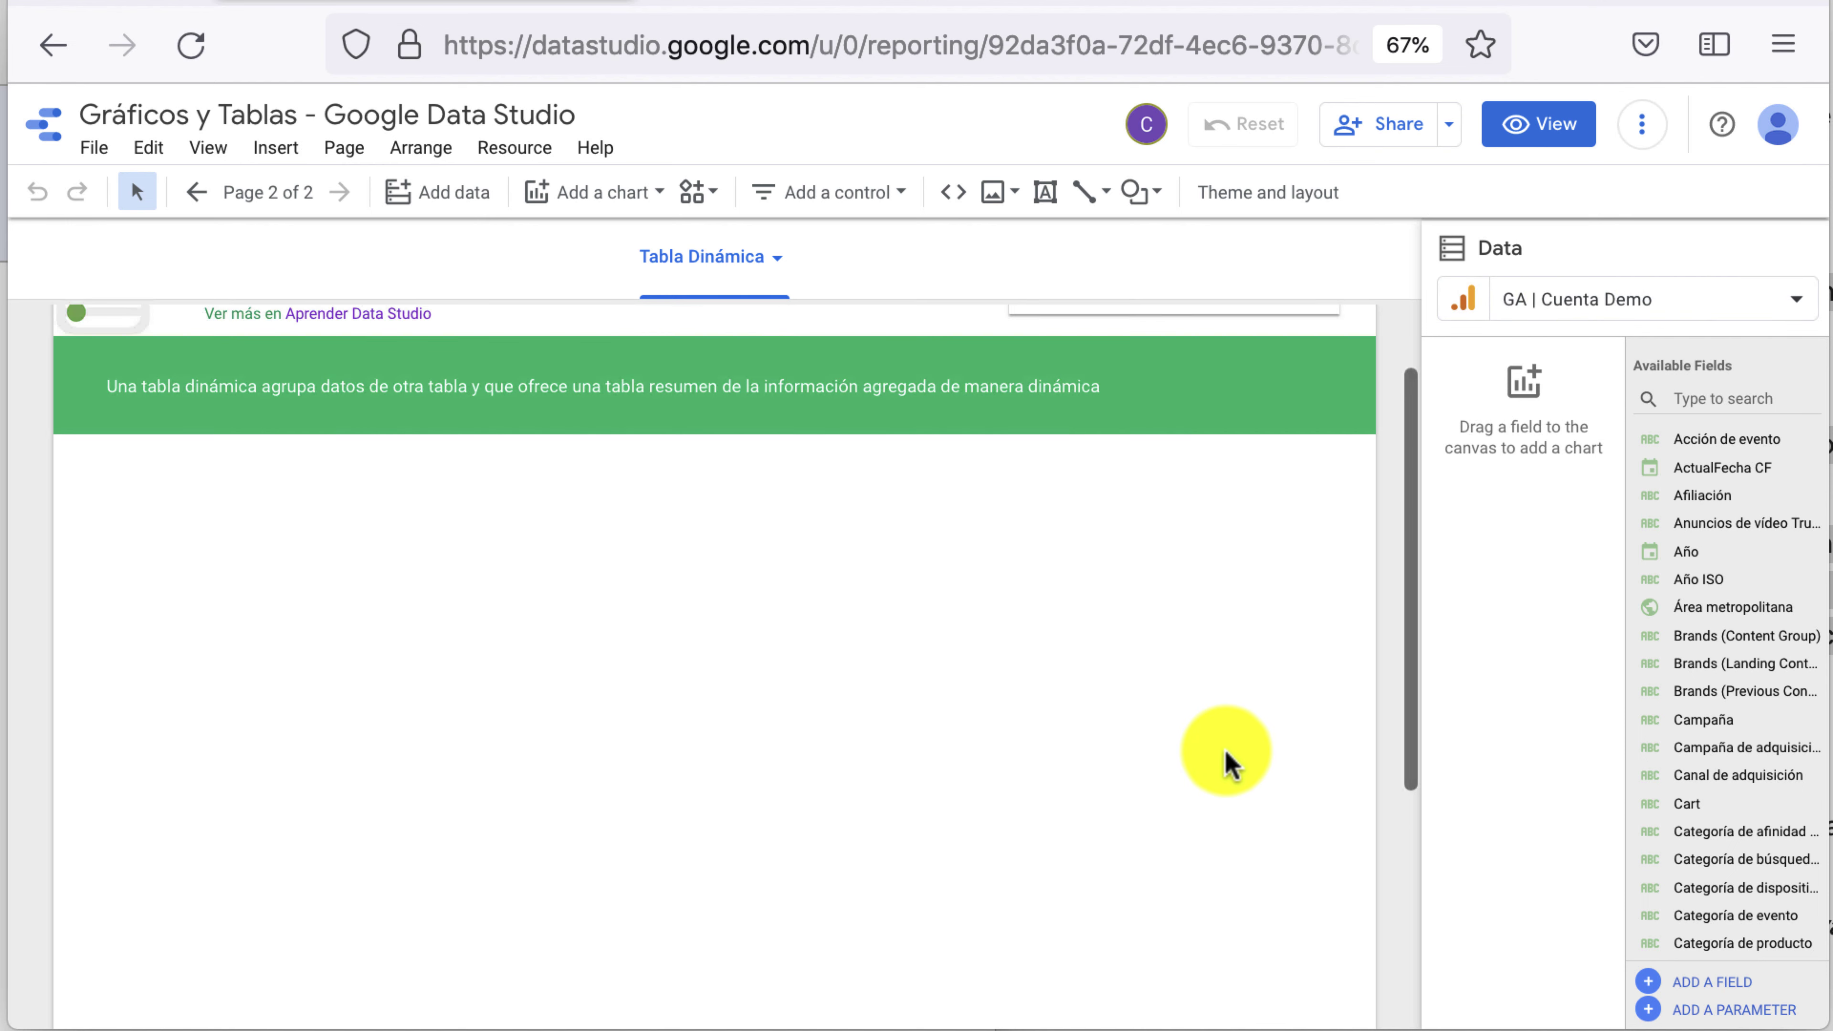
{"action": "scroll", "coordinate": [1227, 754], "scroll_direction": "up", "scroll_amount": 1}
{"action": "scroll", "coordinate": [1227, 755], "scroll_direction": "down", "scroll_amount": 1}
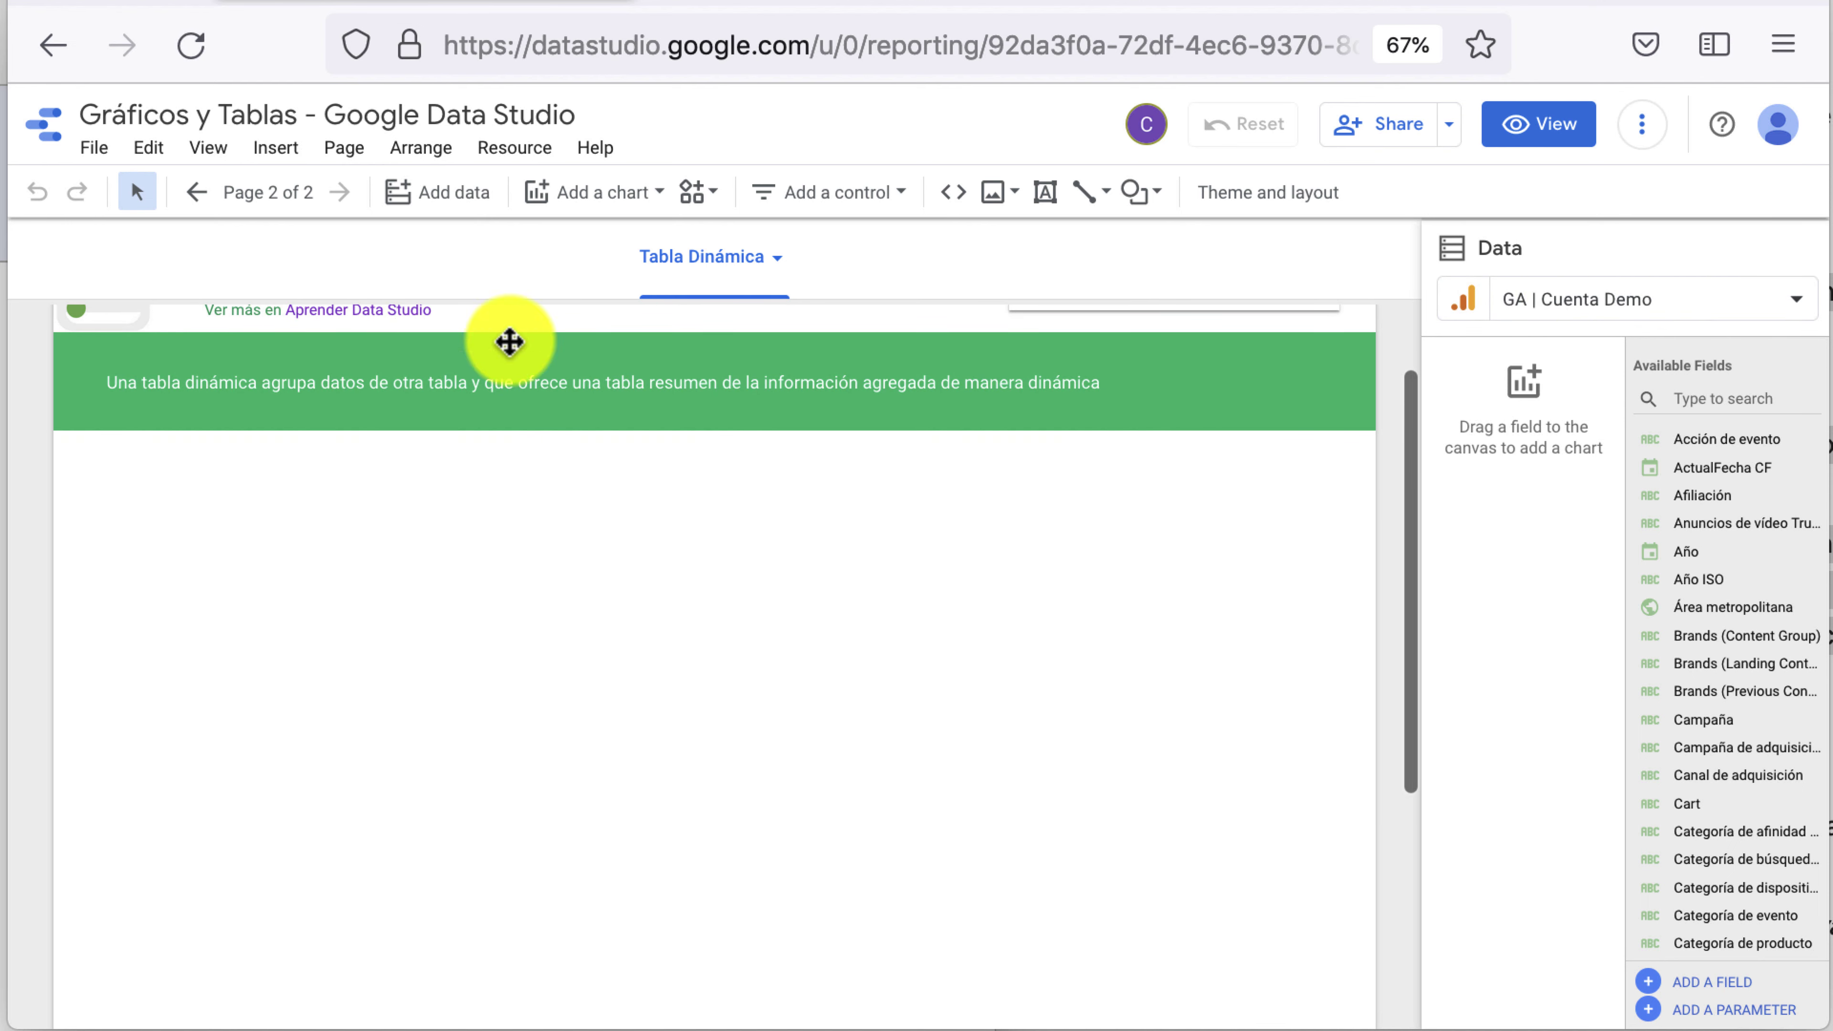
{"action": "left_click", "coordinate": [603, 217]}
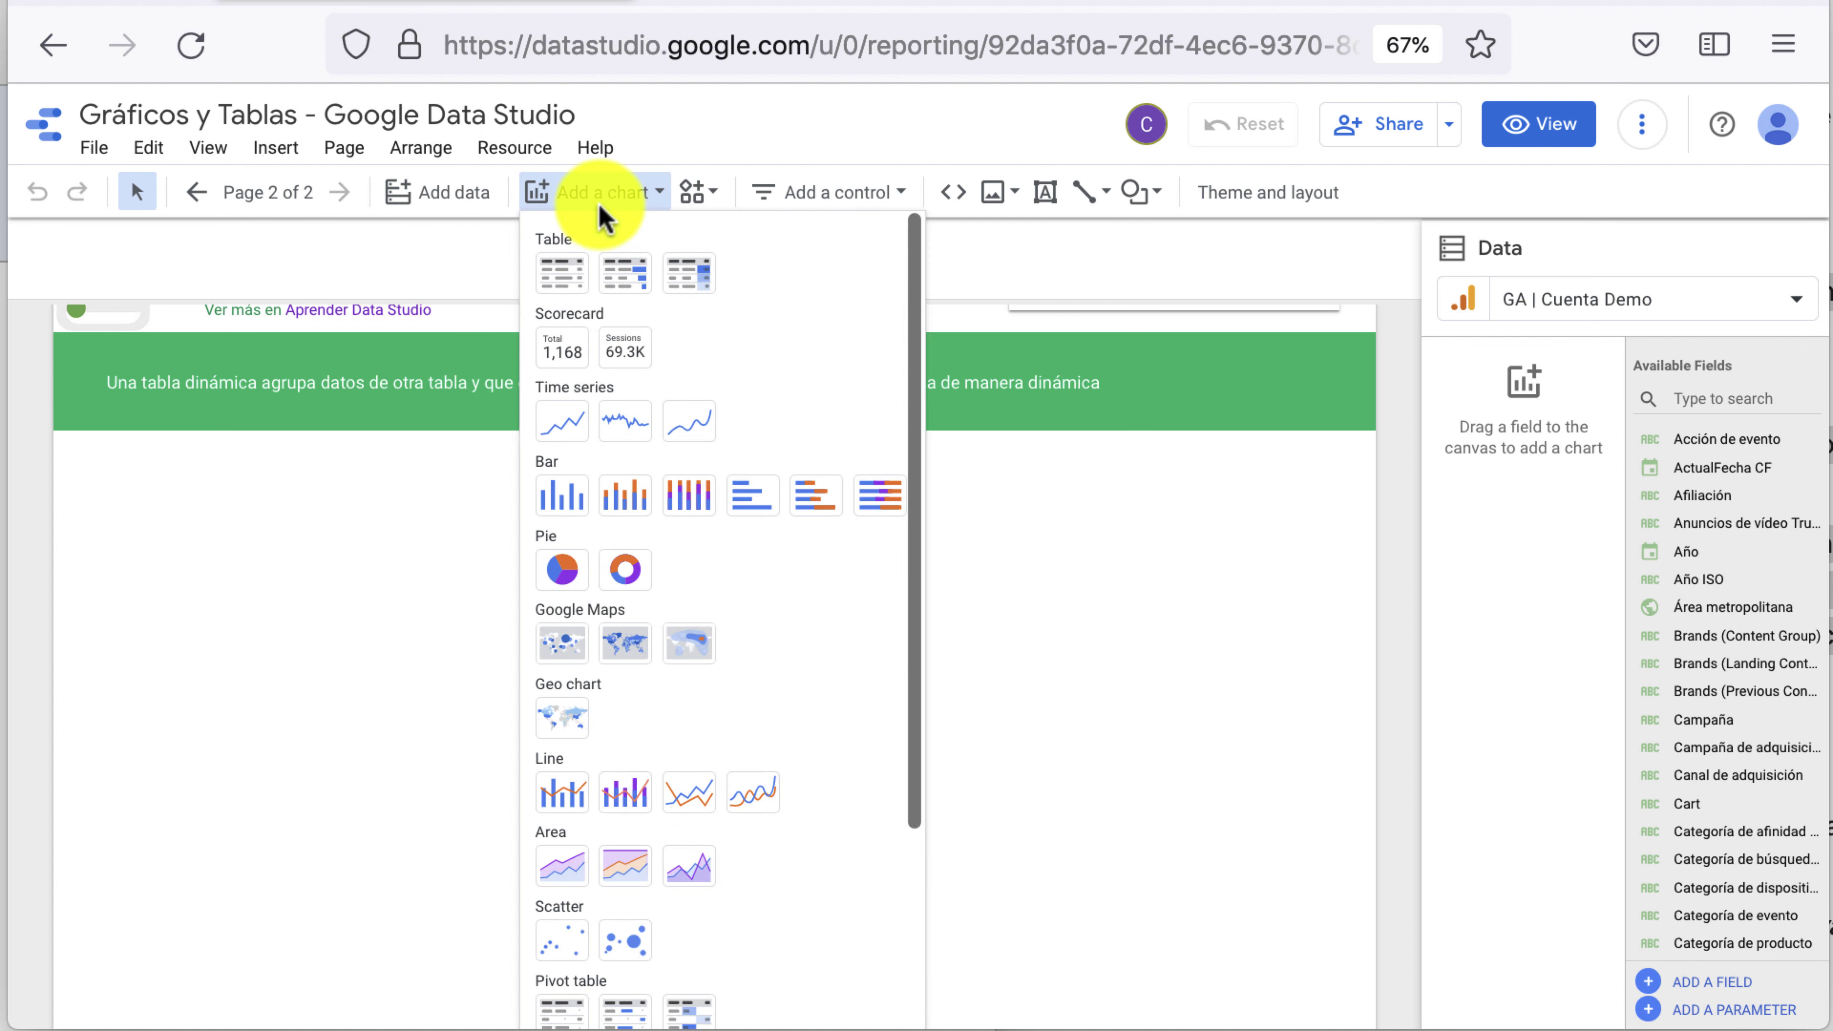
{"action": "scroll", "coordinate": [830, 404], "scroll_direction": "down", "scroll_amount": 2}
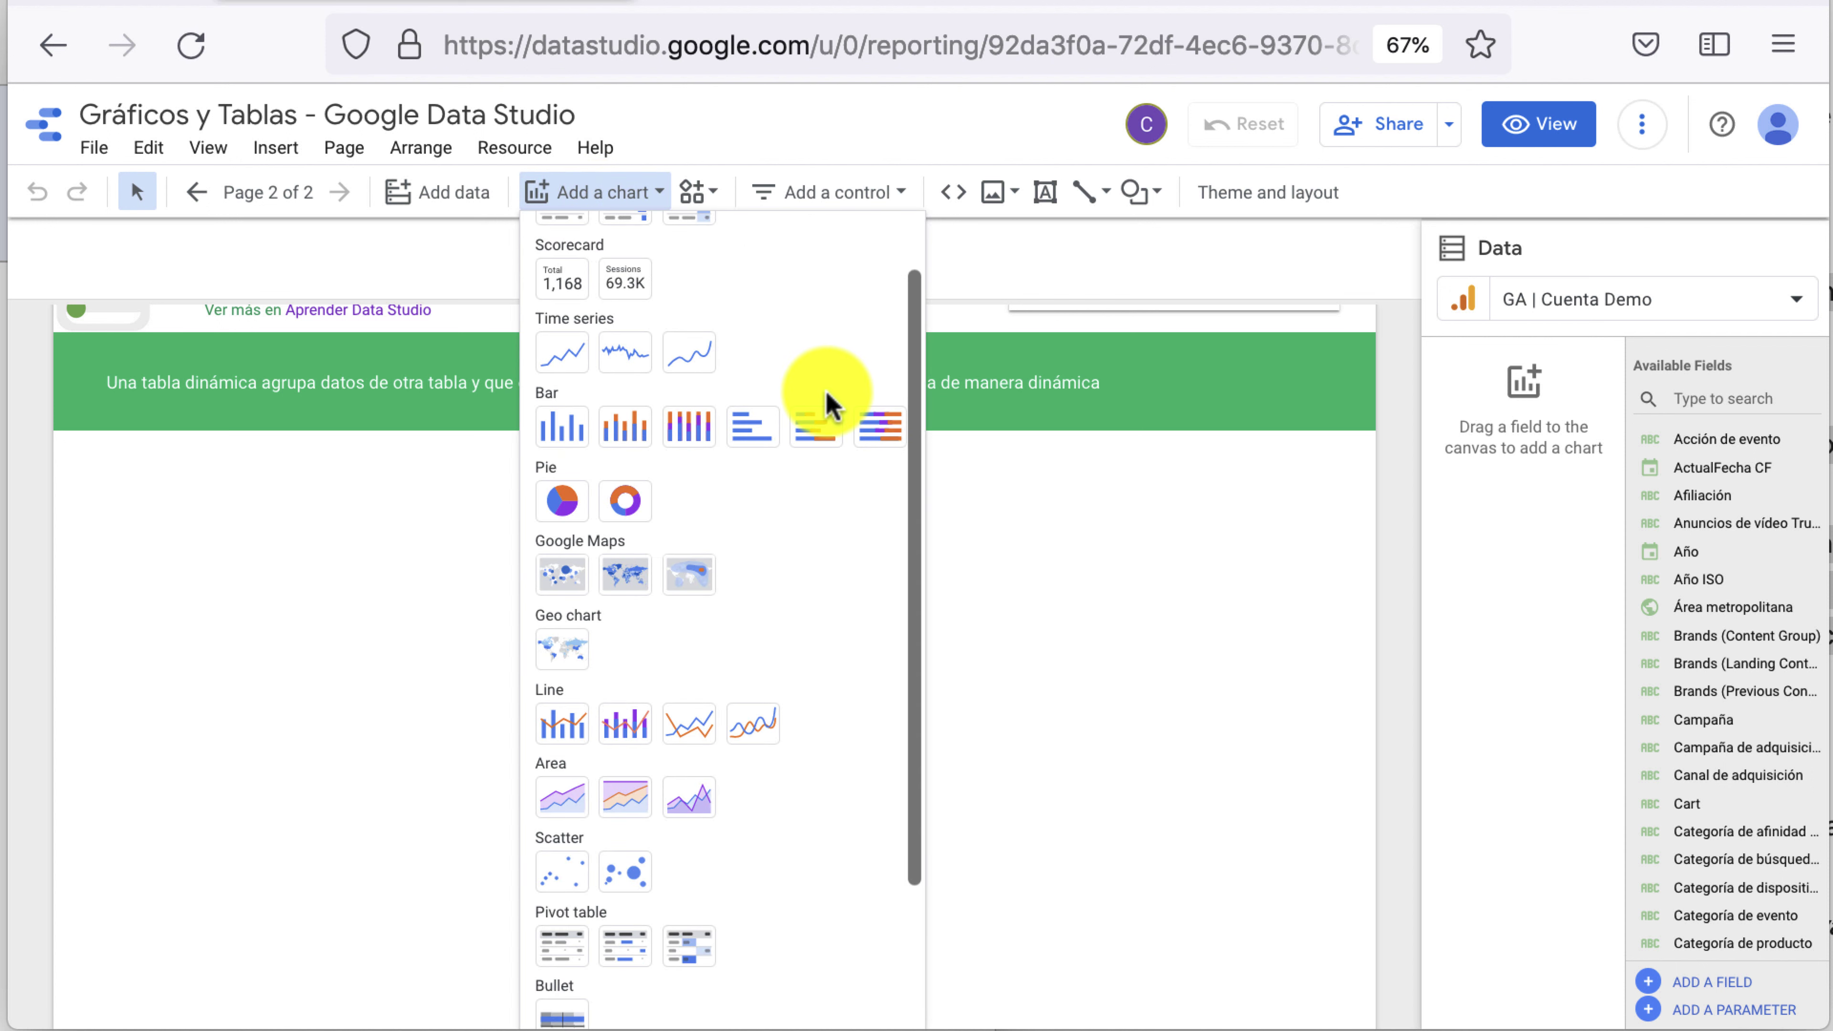
{"action": "scroll", "coordinate": [829, 405], "scroll_direction": "down", "scroll_amount": 2}
{"action": "scroll", "coordinate": [830, 404], "scroll_direction": "down", "scroll_amount": 1}
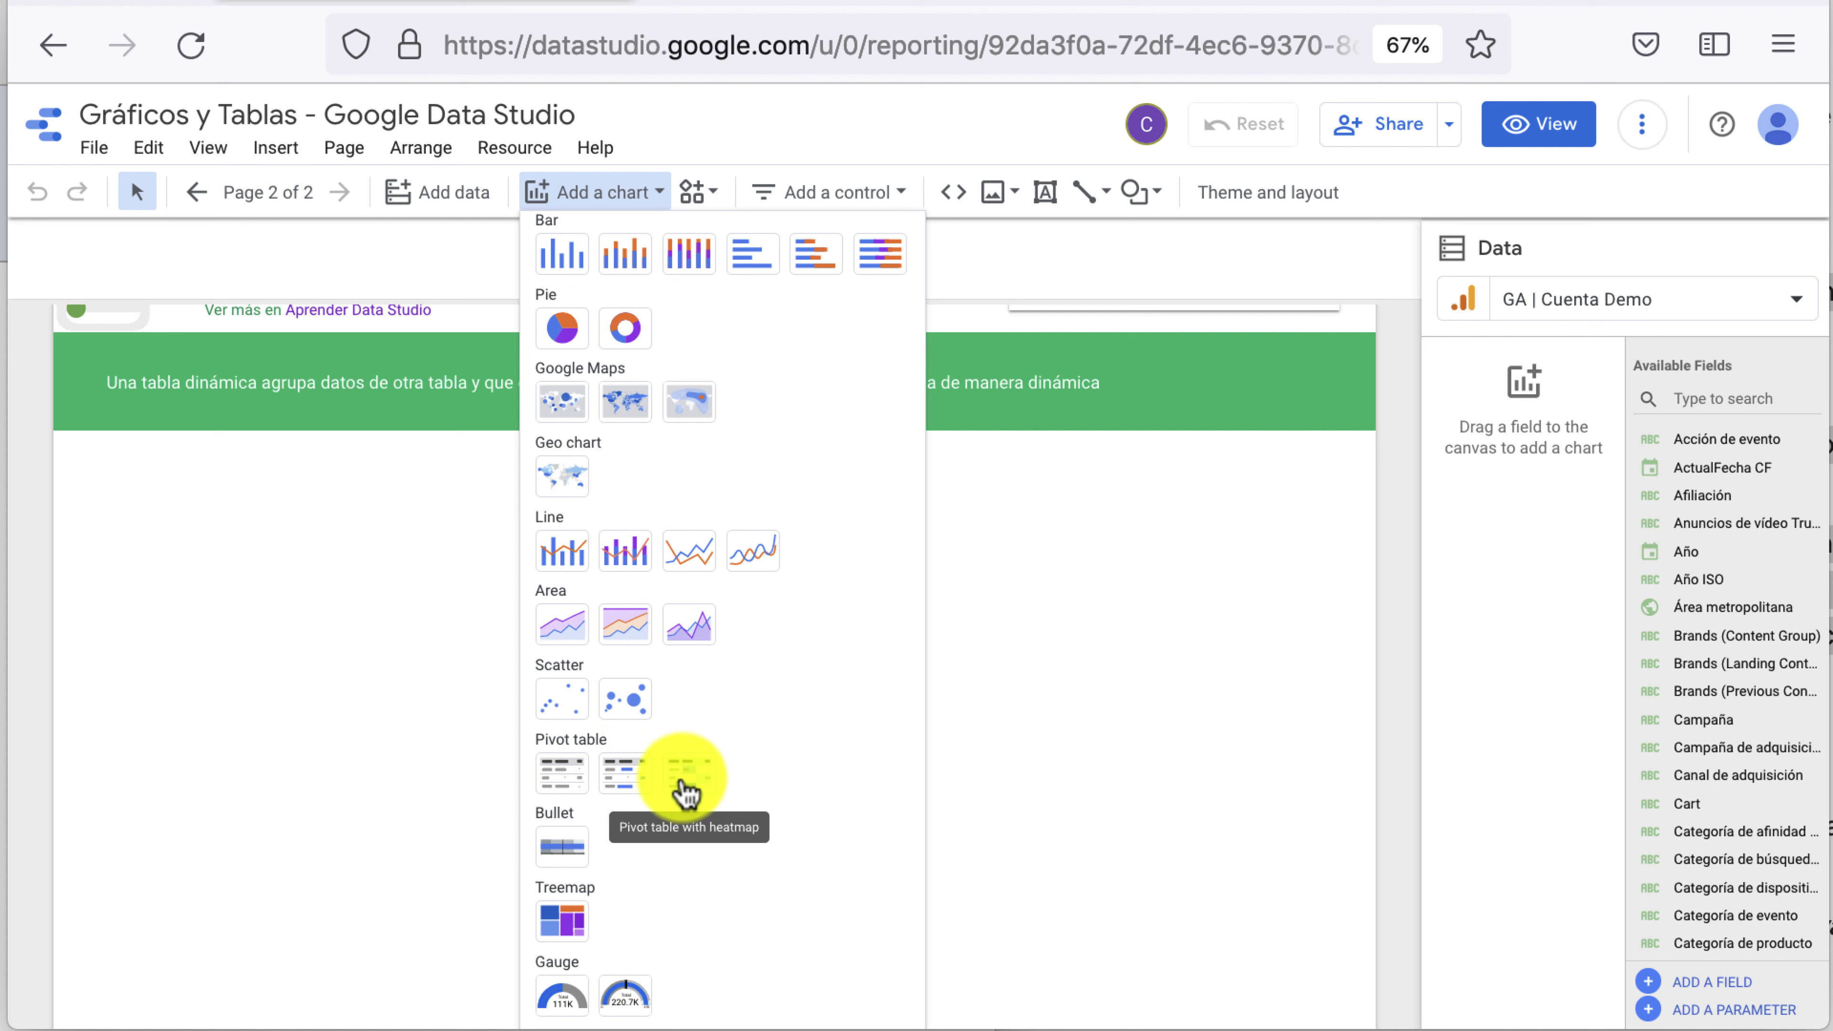
Place a pivot table on the empty page and stretch it across the page width
{"action": "left_click", "coordinate": [563, 776]}
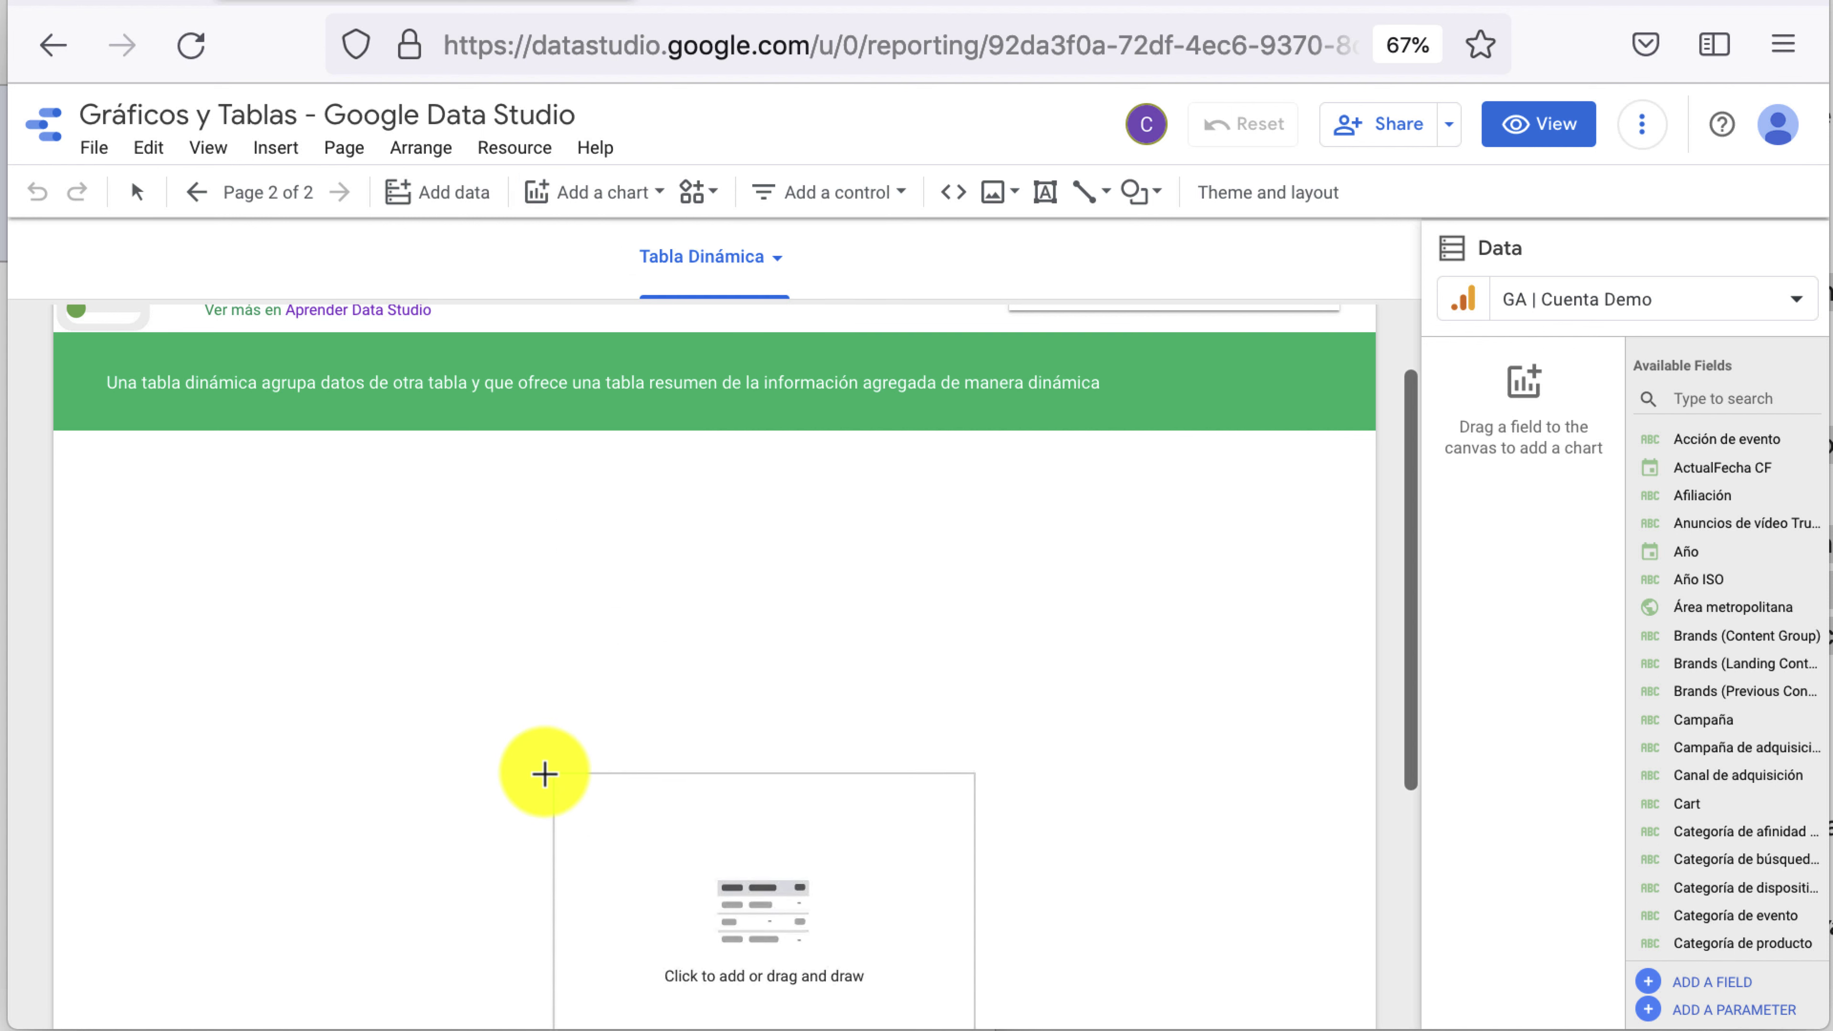
{"action": "left_click", "coordinate": [185, 504]}
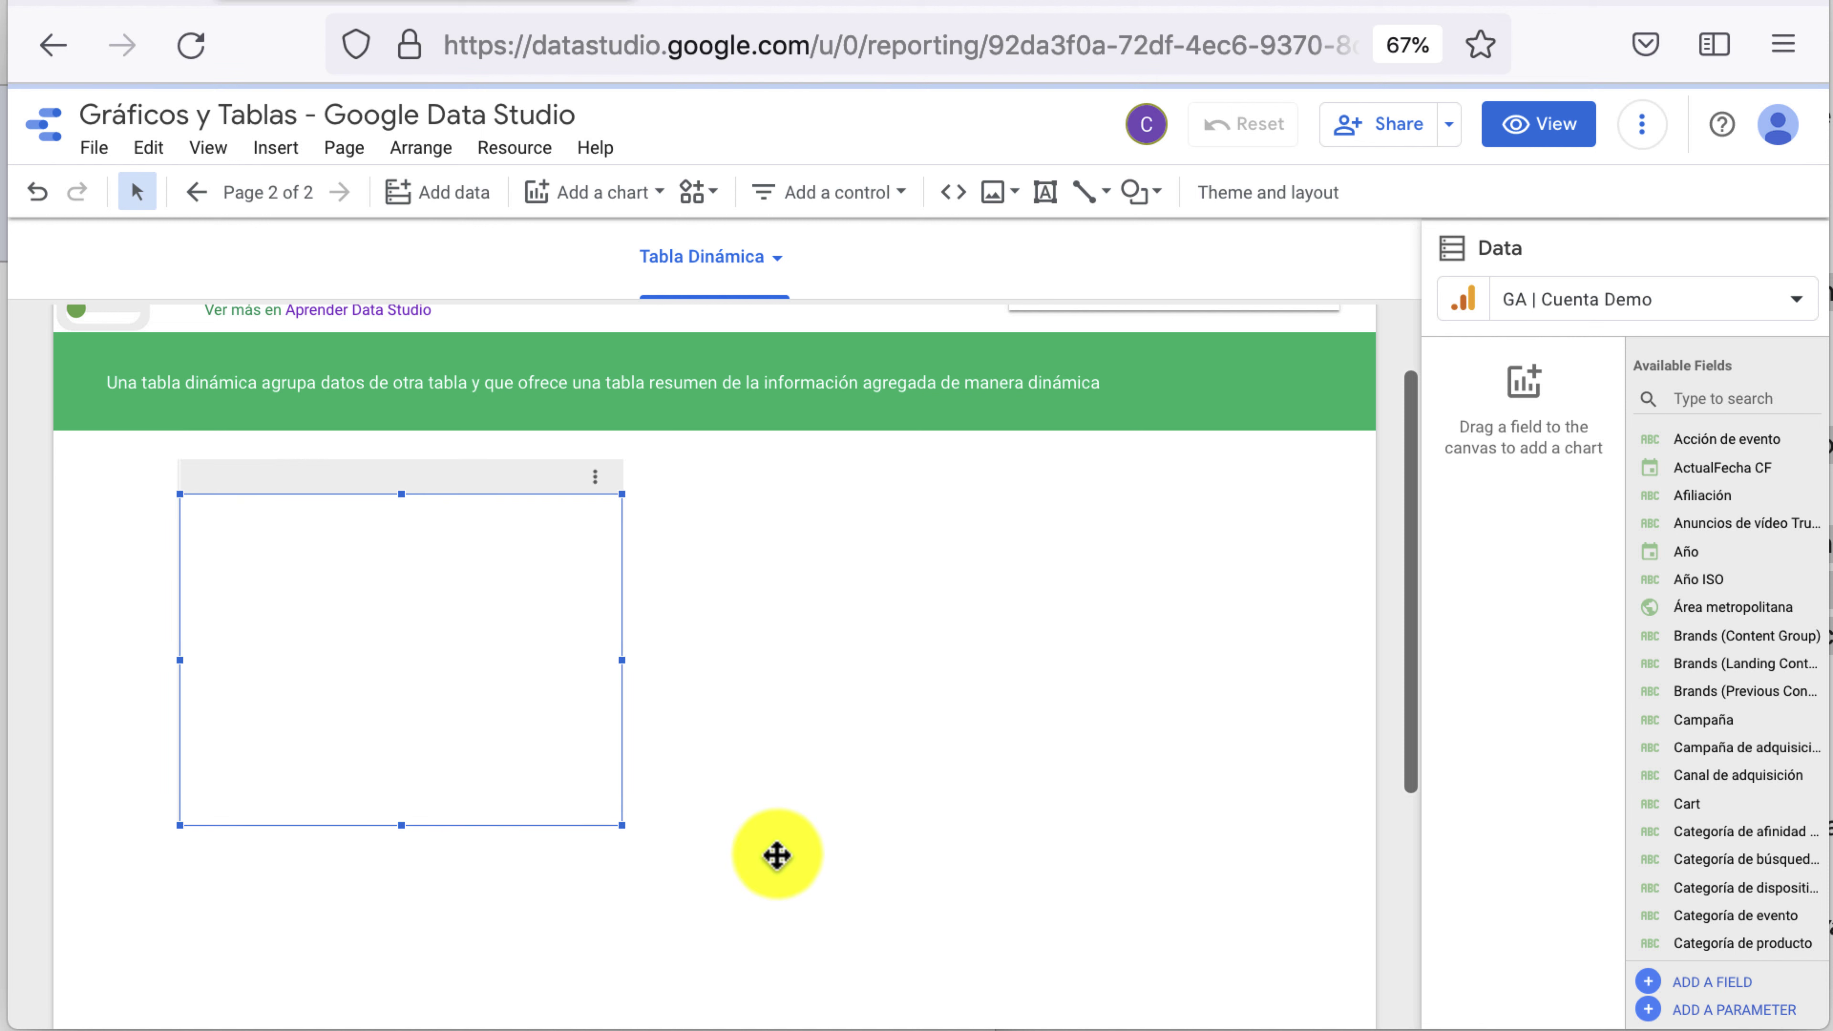
{"action": "left_click_drag", "start_coordinate": [625, 832], "coordinate": [1280, 947]}
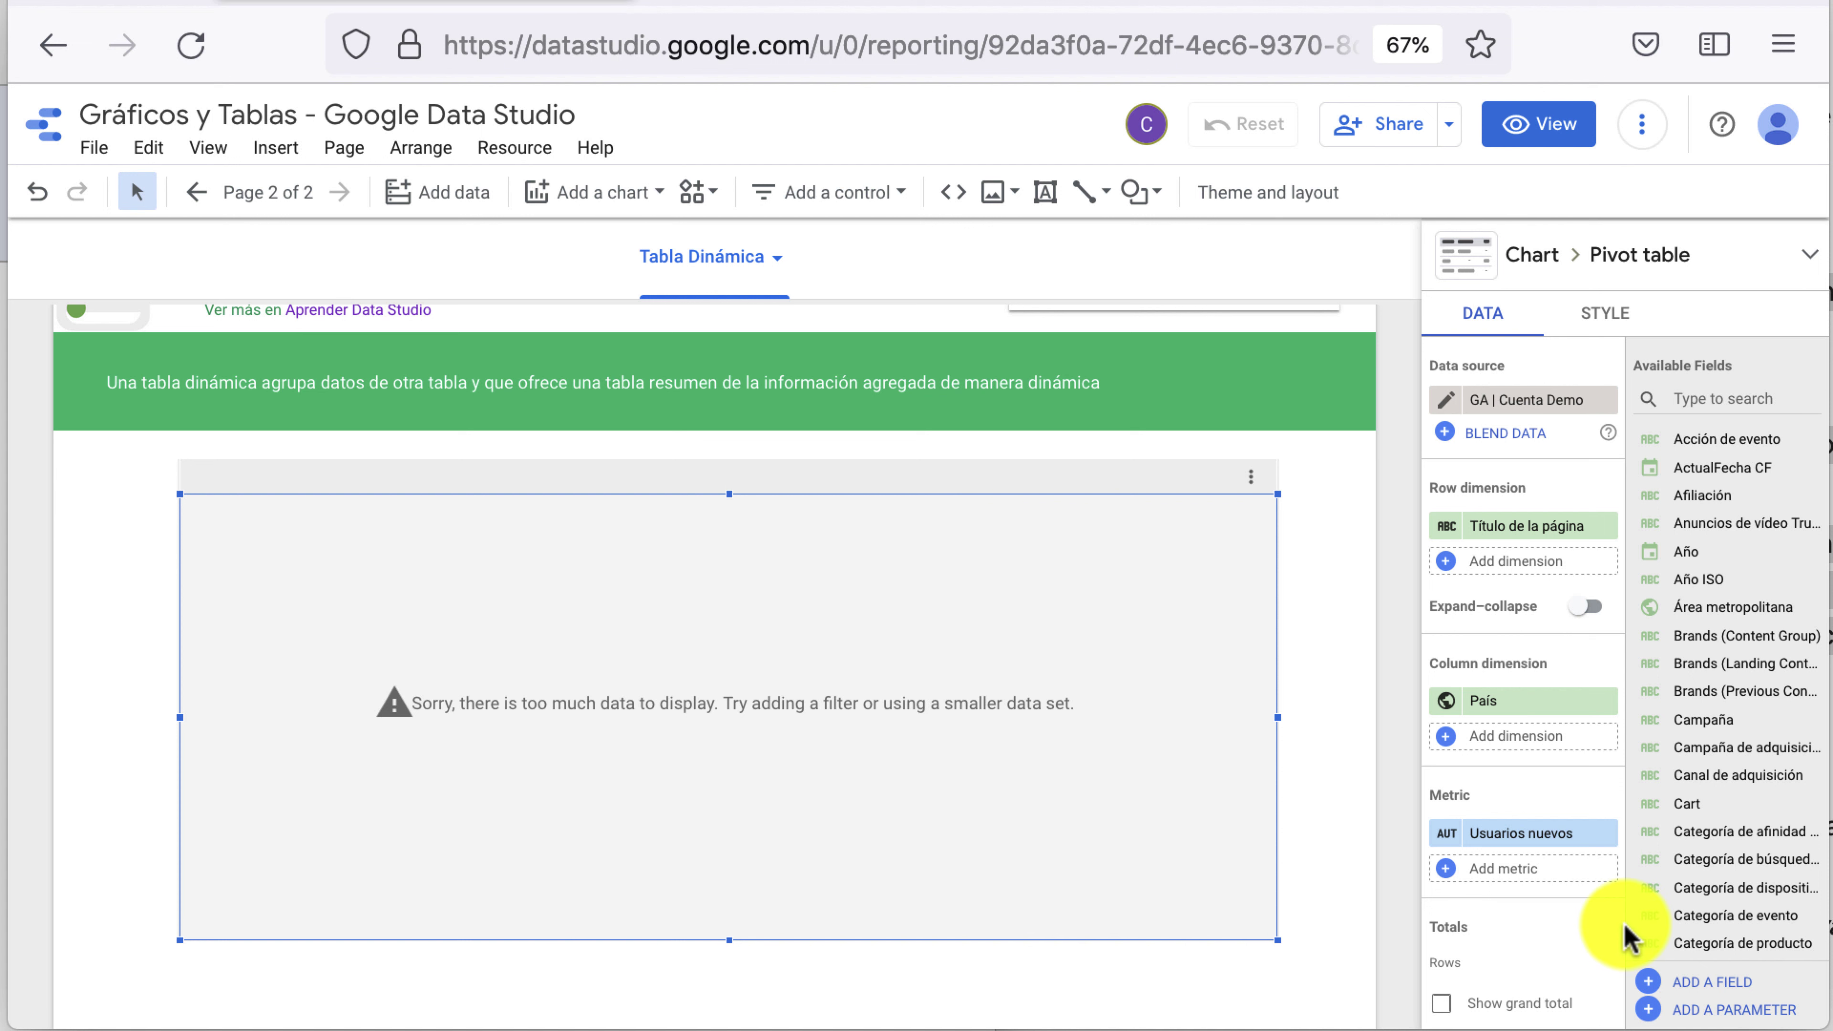
{"action": "scroll", "coordinate": [1588, 928], "scroll_direction": "down", "scroll_amount": 2}
{"action": "scroll", "coordinate": [1594, 932], "scroll_direction": "down", "scroll_amount": 3}
{"action": "scroll", "coordinate": [1598, 935], "scroll_direction": "down", "scroll_amount": 2}
{"action": "scroll", "coordinate": [1597, 928], "scroll_direction": "down", "scroll_amount": 5}
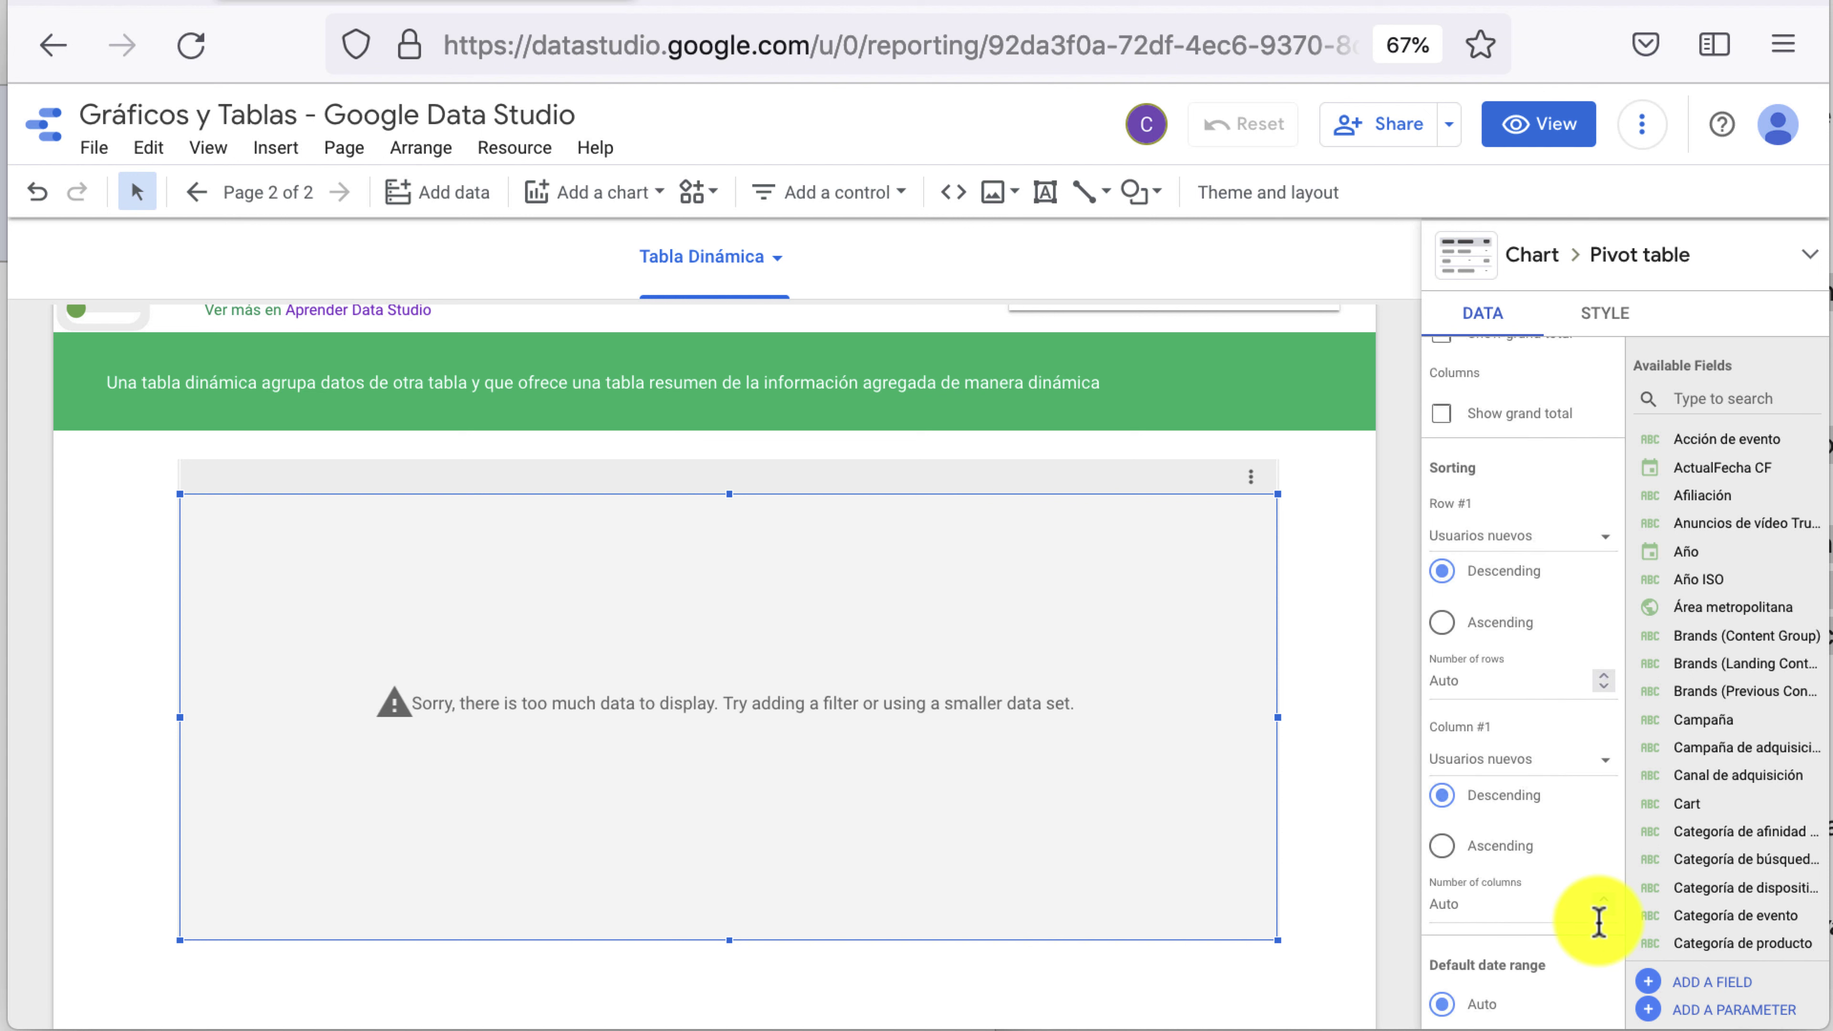
{"action": "scroll", "coordinate": [1596, 917], "scroll_direction": "up", "scroll_amount": 5}
{"action": "scroll", "coordinate": [1596, 931], "scroll_direction": "up", "scroll_amount": 5}
{"action": "scroll", "coordinate": [1342, 859], "scroll_direction": "up", "scroll_amount": 2}
{"action": "scroll", "coordinate": [1346, 838], "scroll_direction": "up", "scroll_amount": 2}
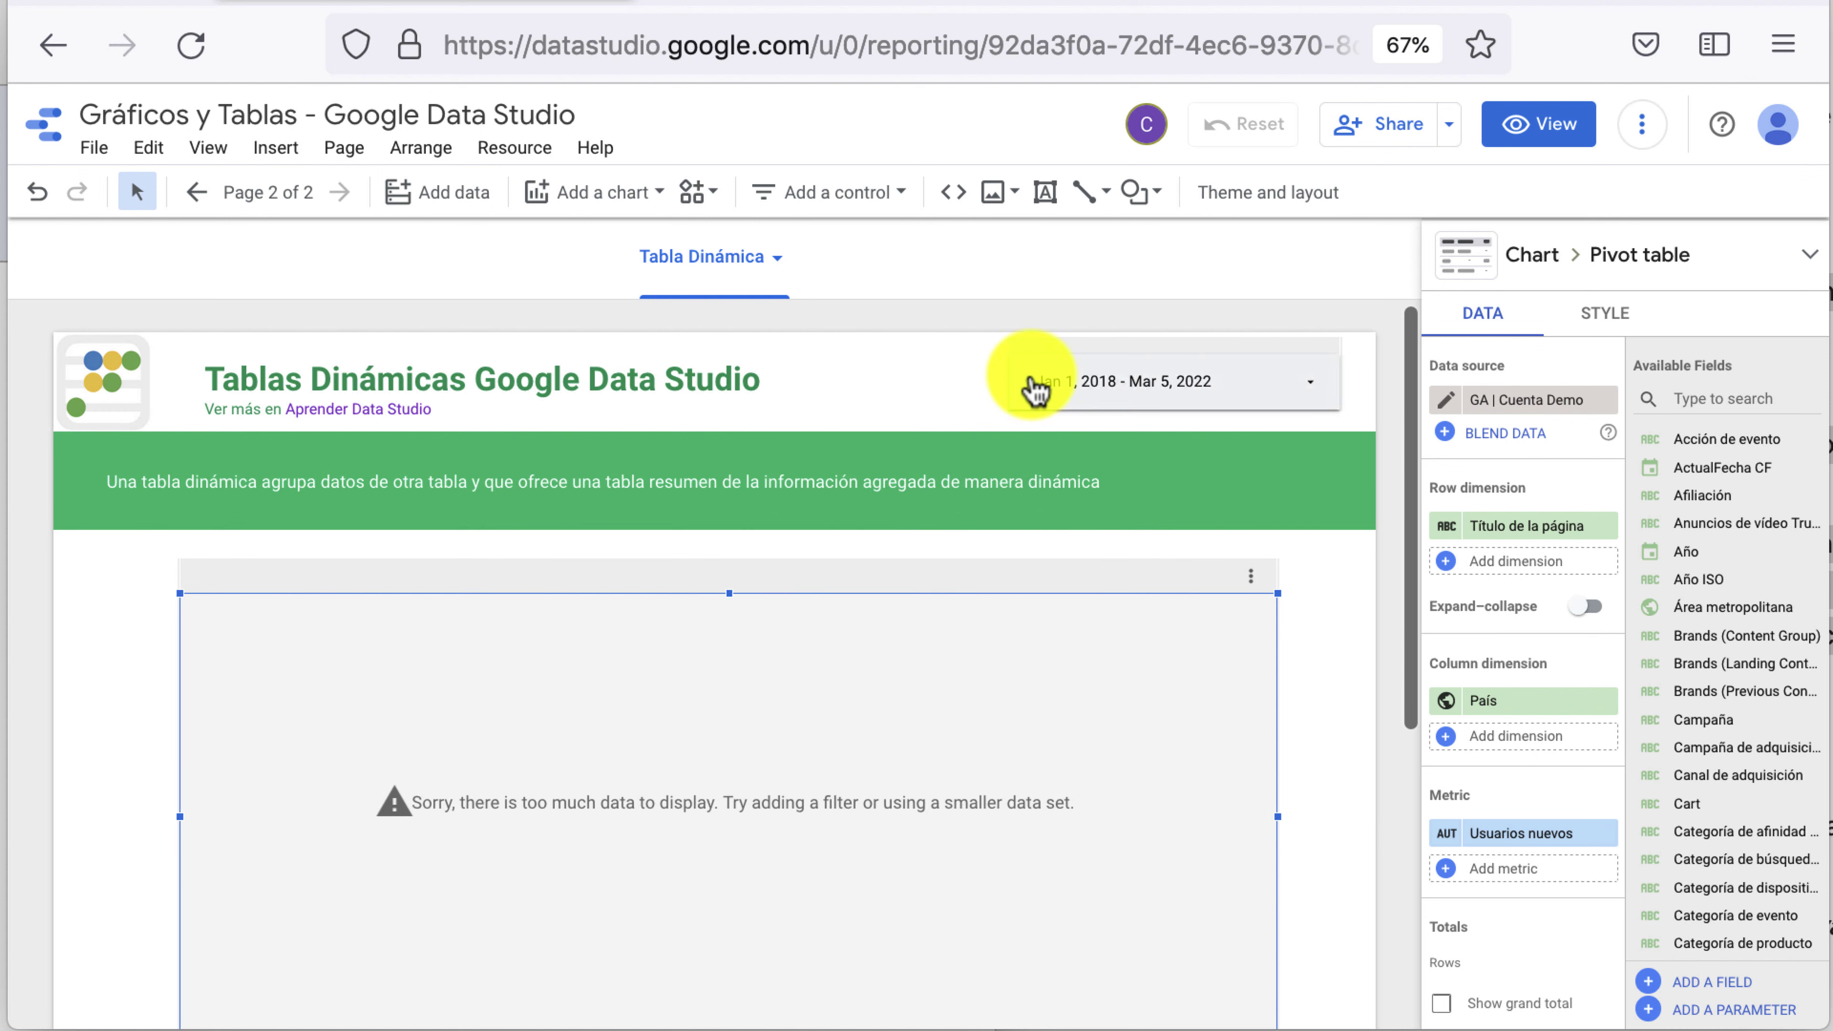
Set the report date range to This year (Jan 1 – Dec 31, 2022)
{"action": "left_click", "coordinate": [1200, 406]}
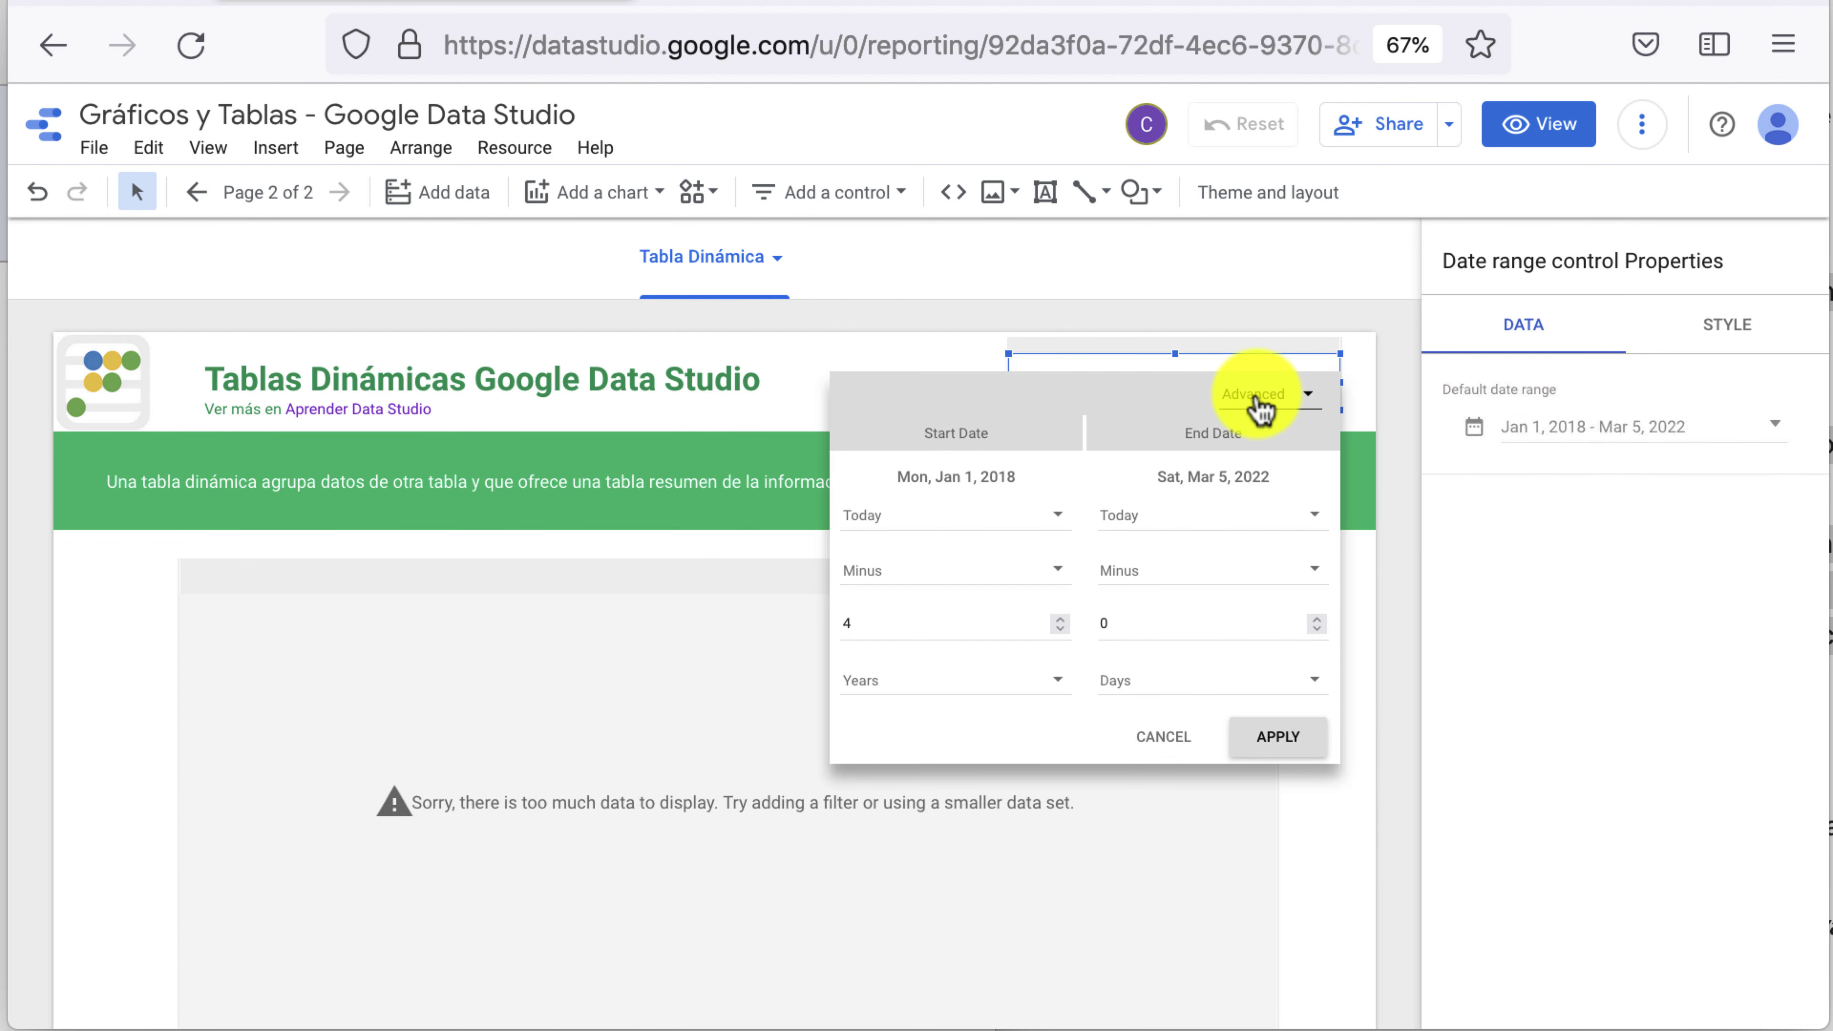
{"action": "left_click", "coordinate": [1256, 399]}
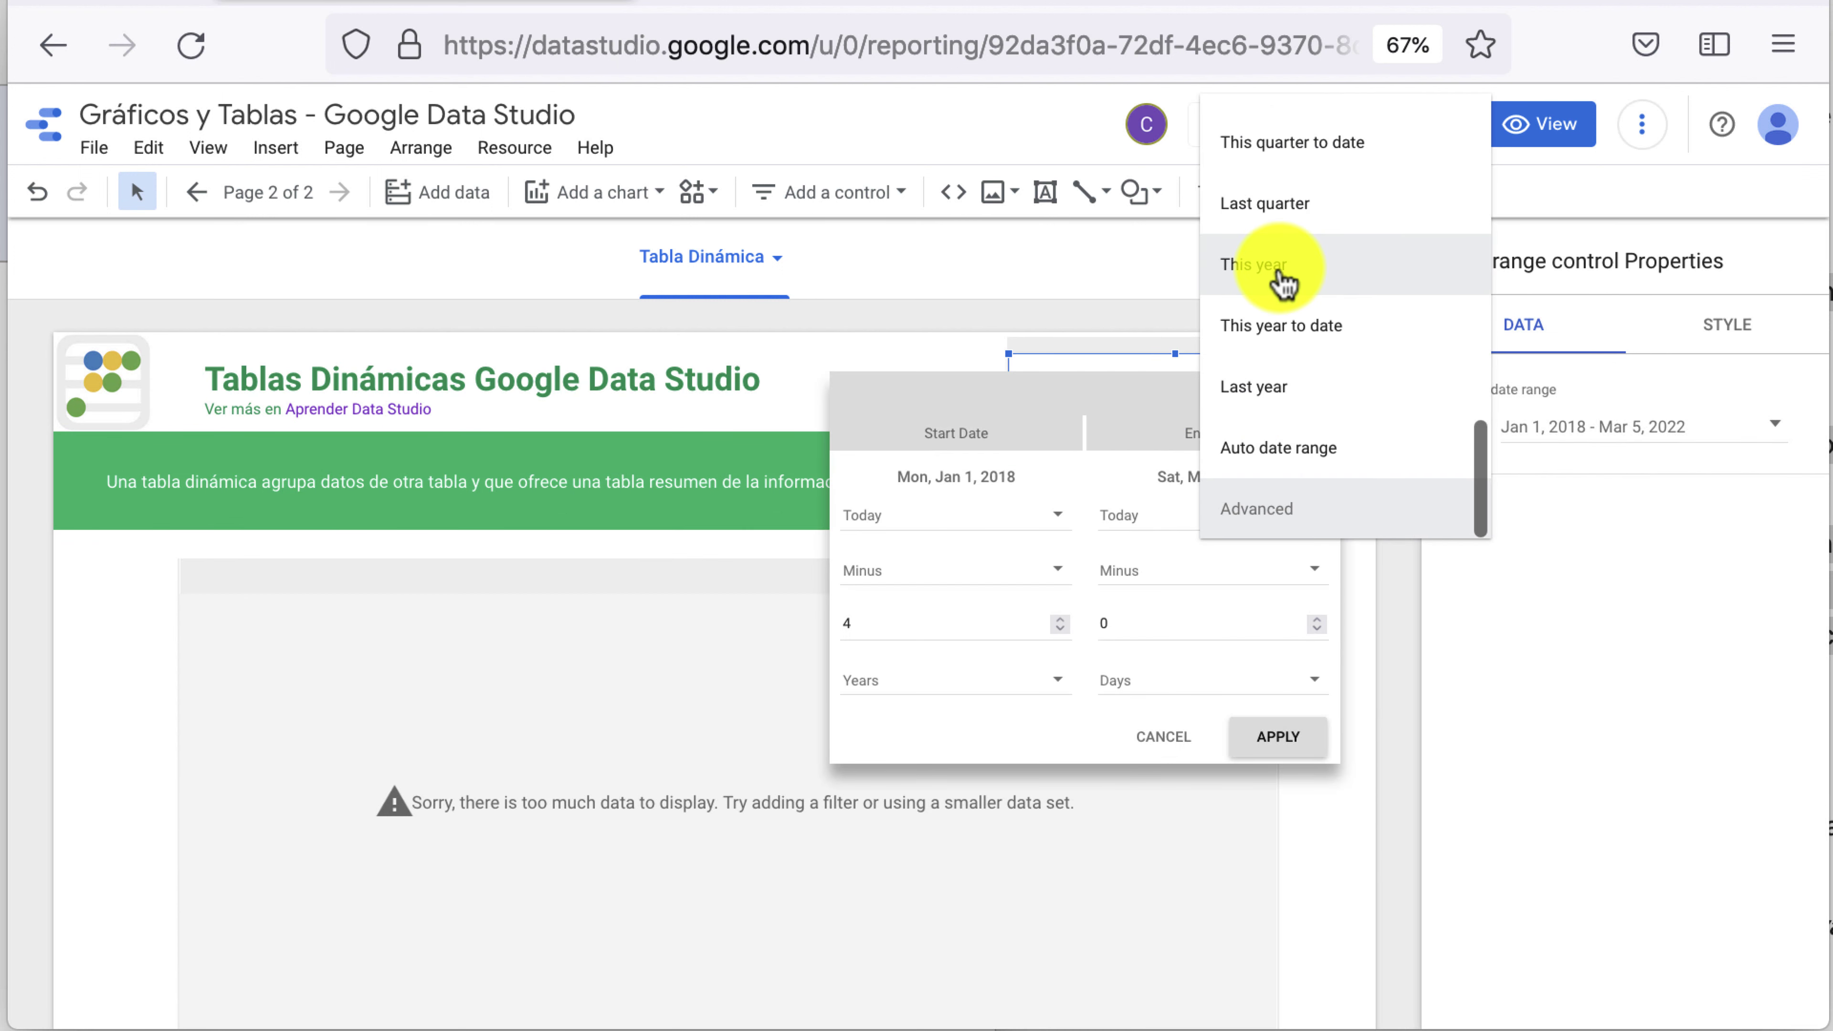
{"action": "left_click", "coordinate": [1288, 281]}
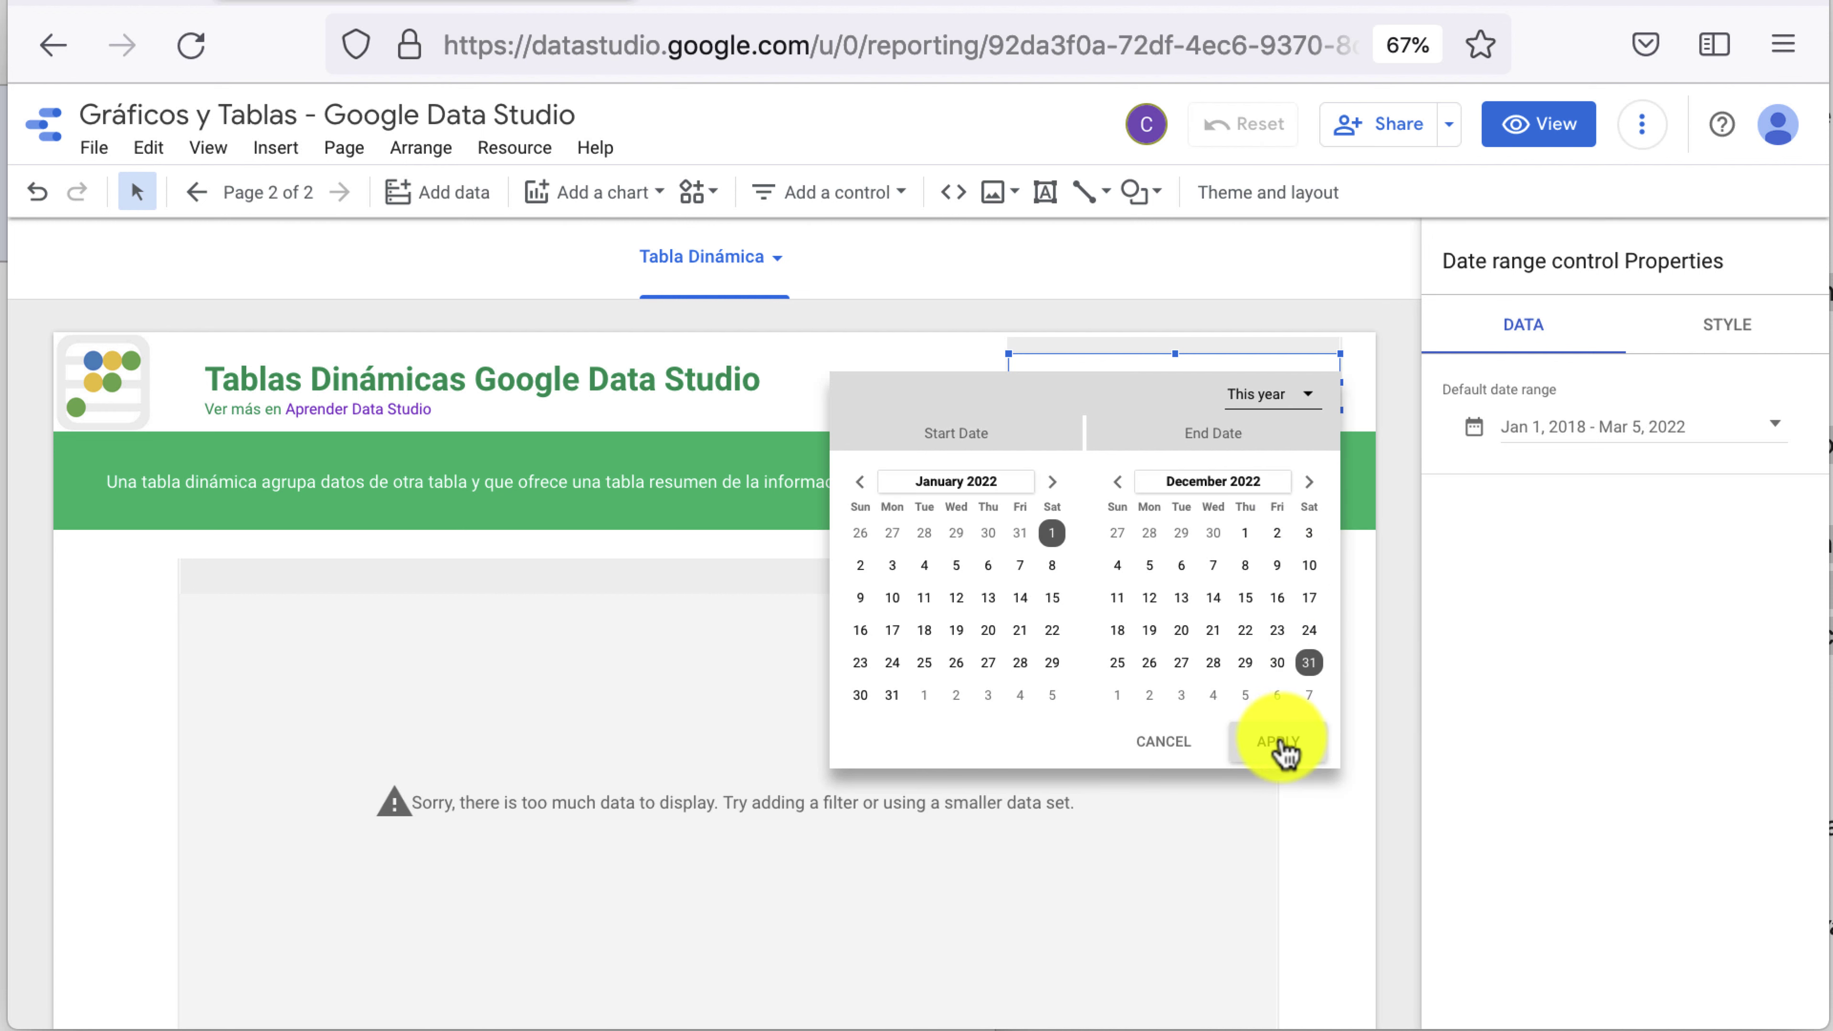
{"action": "left_click", "coordinate": [1288, 748]}
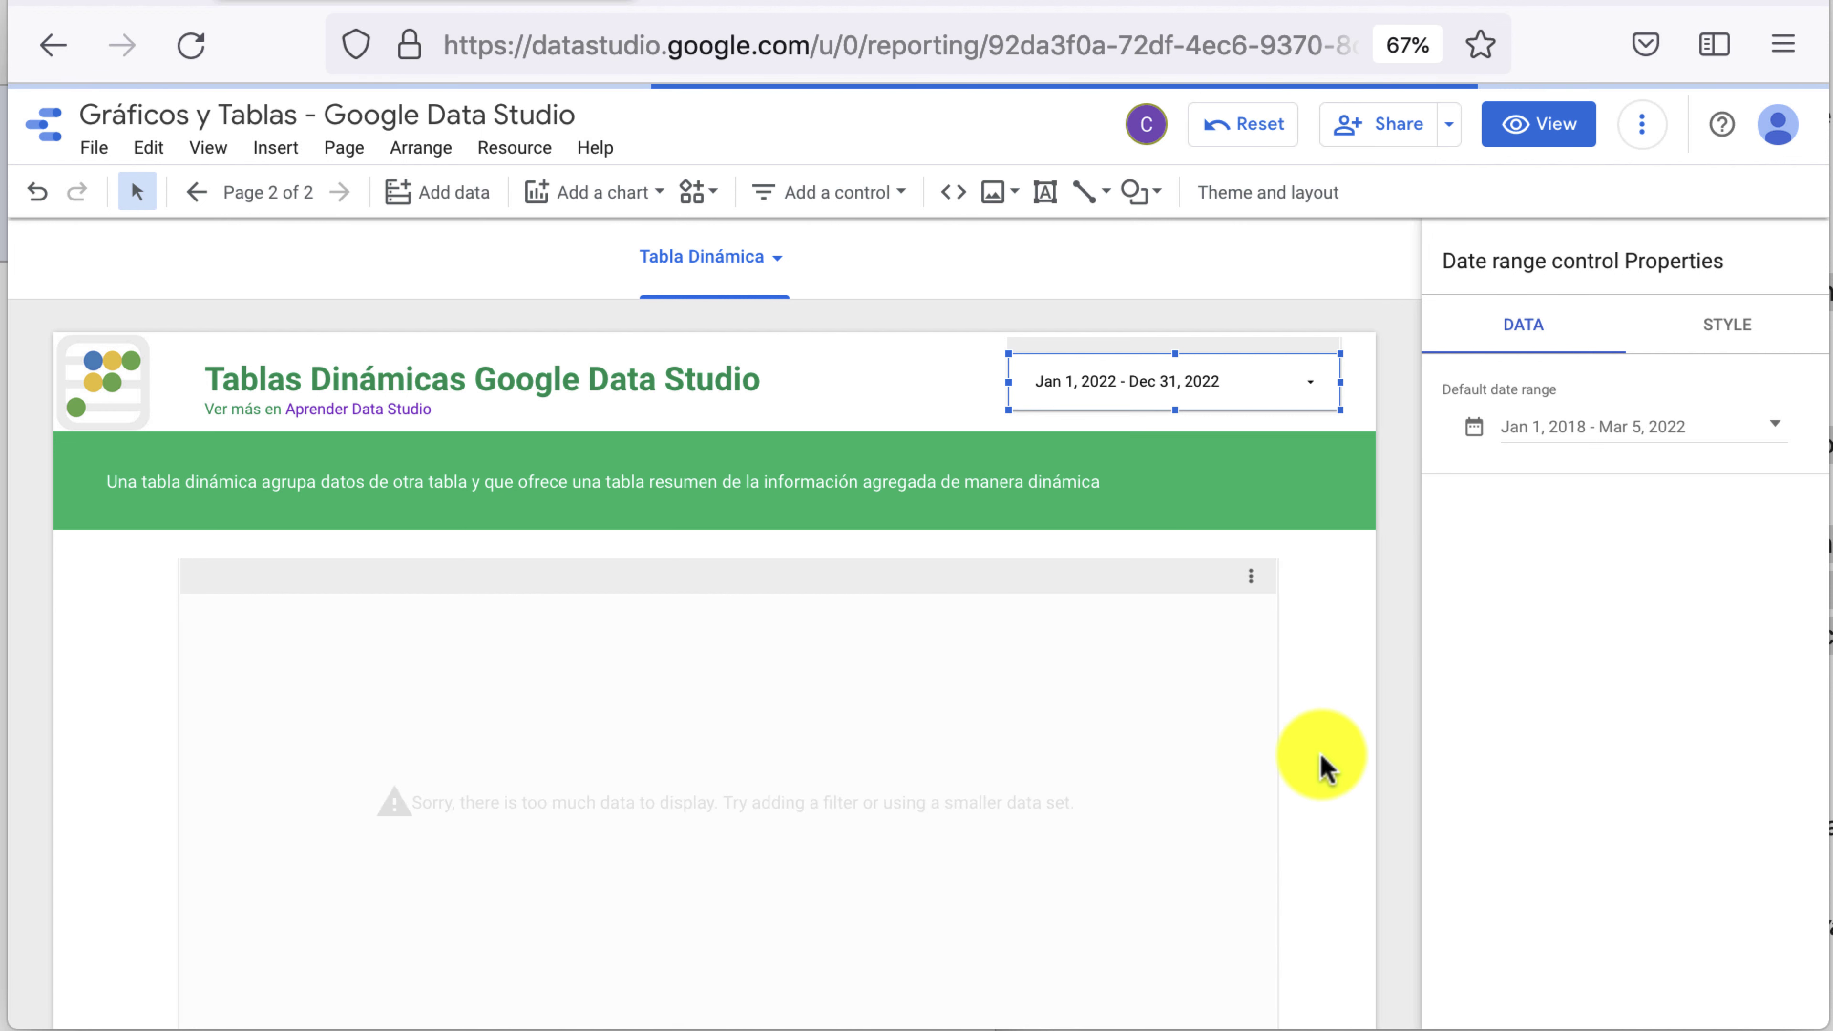
{"action": "scroll", "coordinate": [1326, 768], "scroll_direction": "down", "scroll_amount": 3}
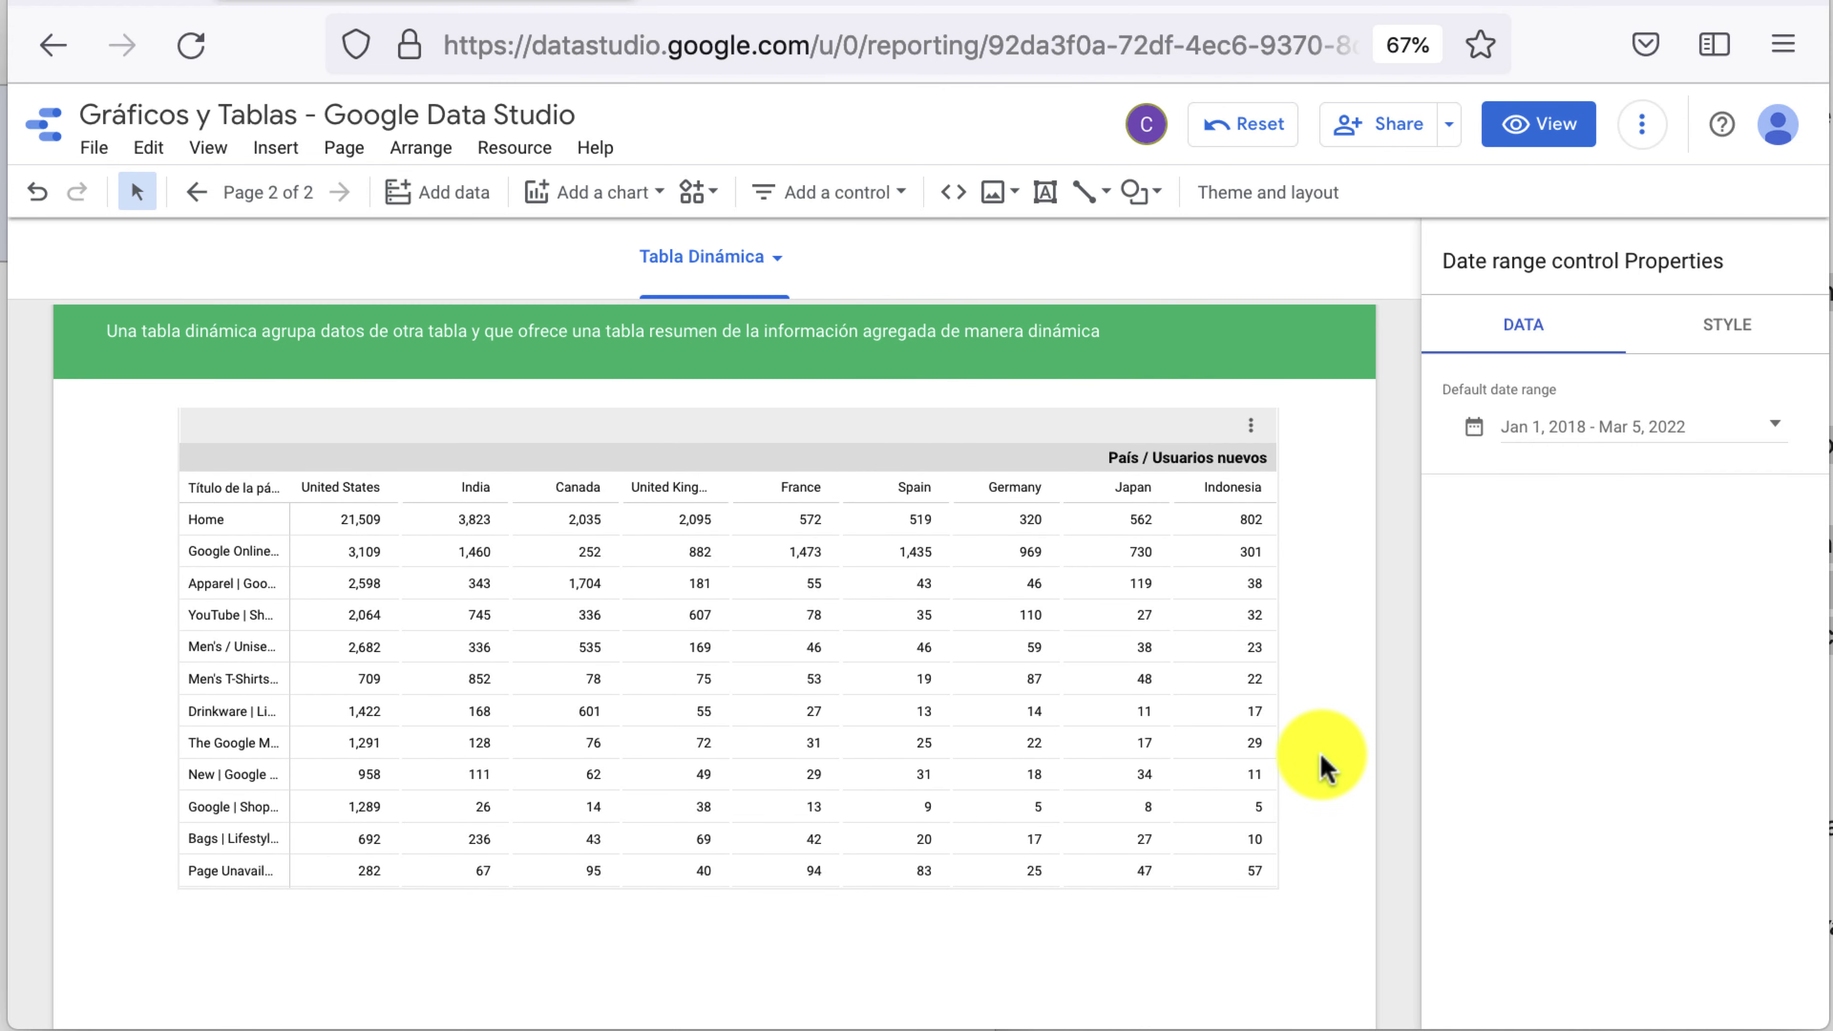
Remove the País column dimension and replace Usuarios nuevos with the Transacciones metric
{"action": "left_click", "coordinate": [1243, 753]}
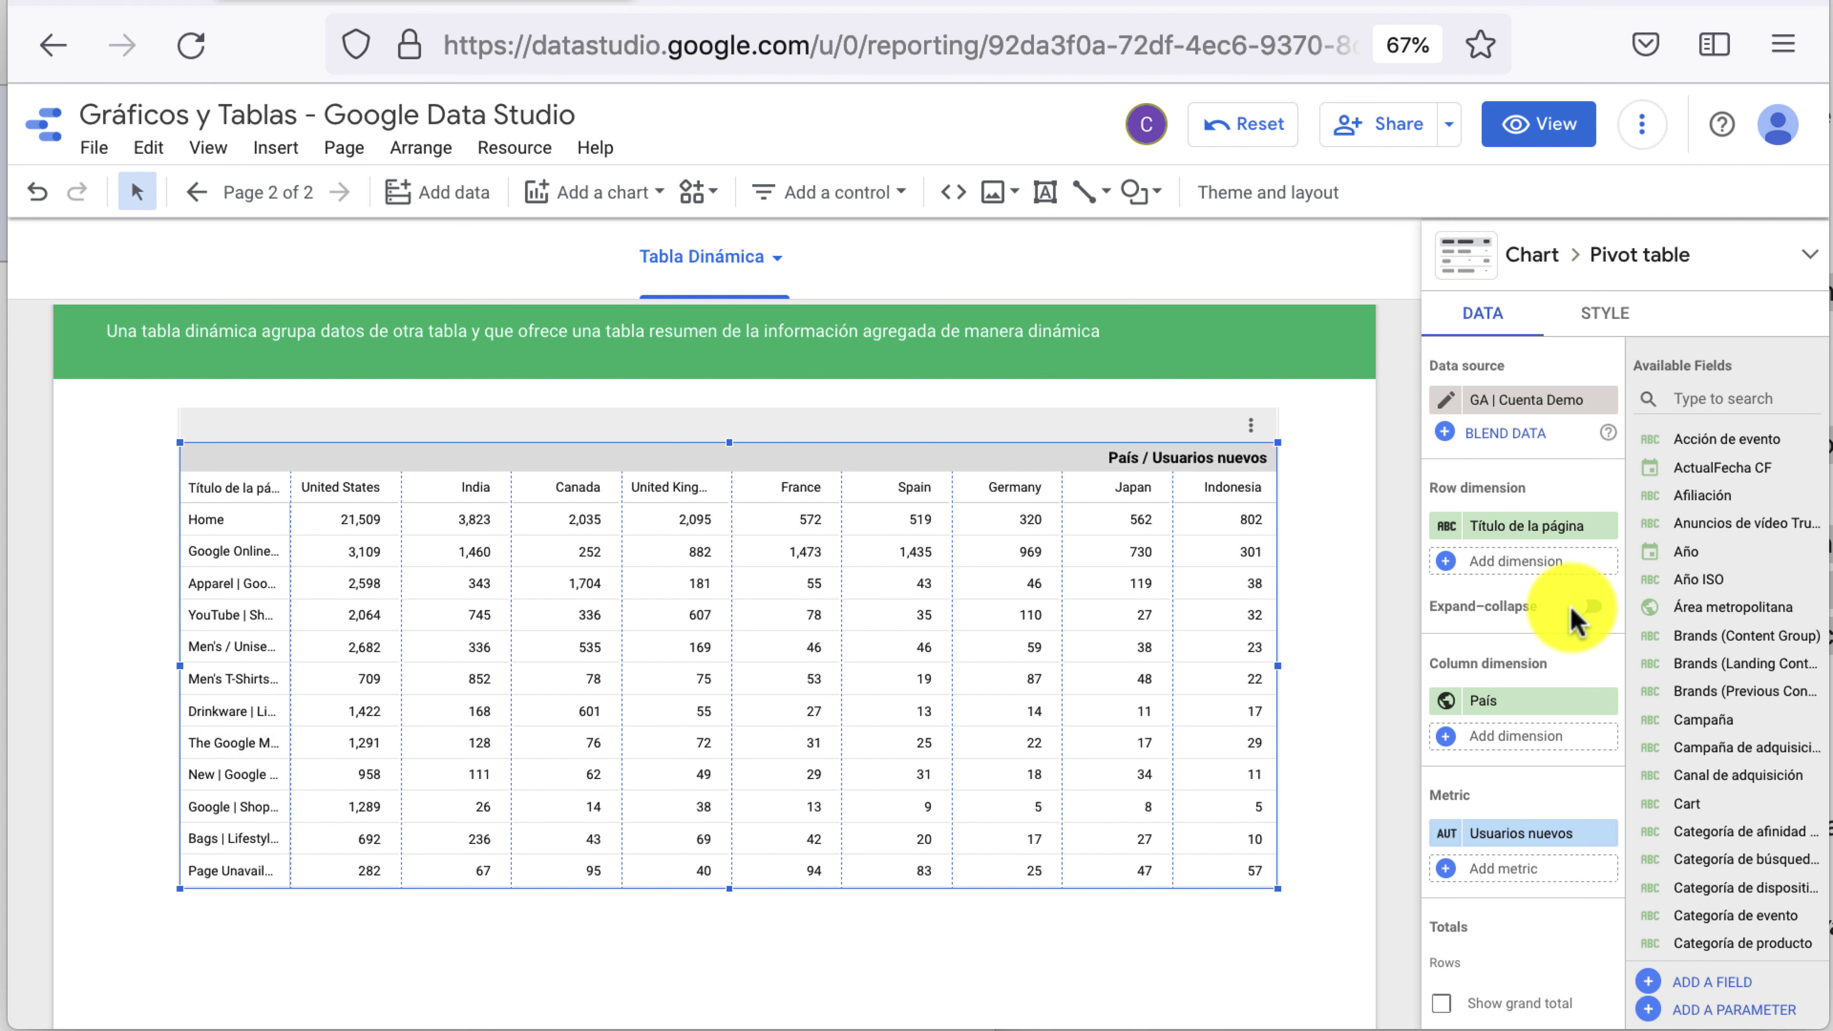
{"action": "left_click", "coordinate": [1603, 701]}
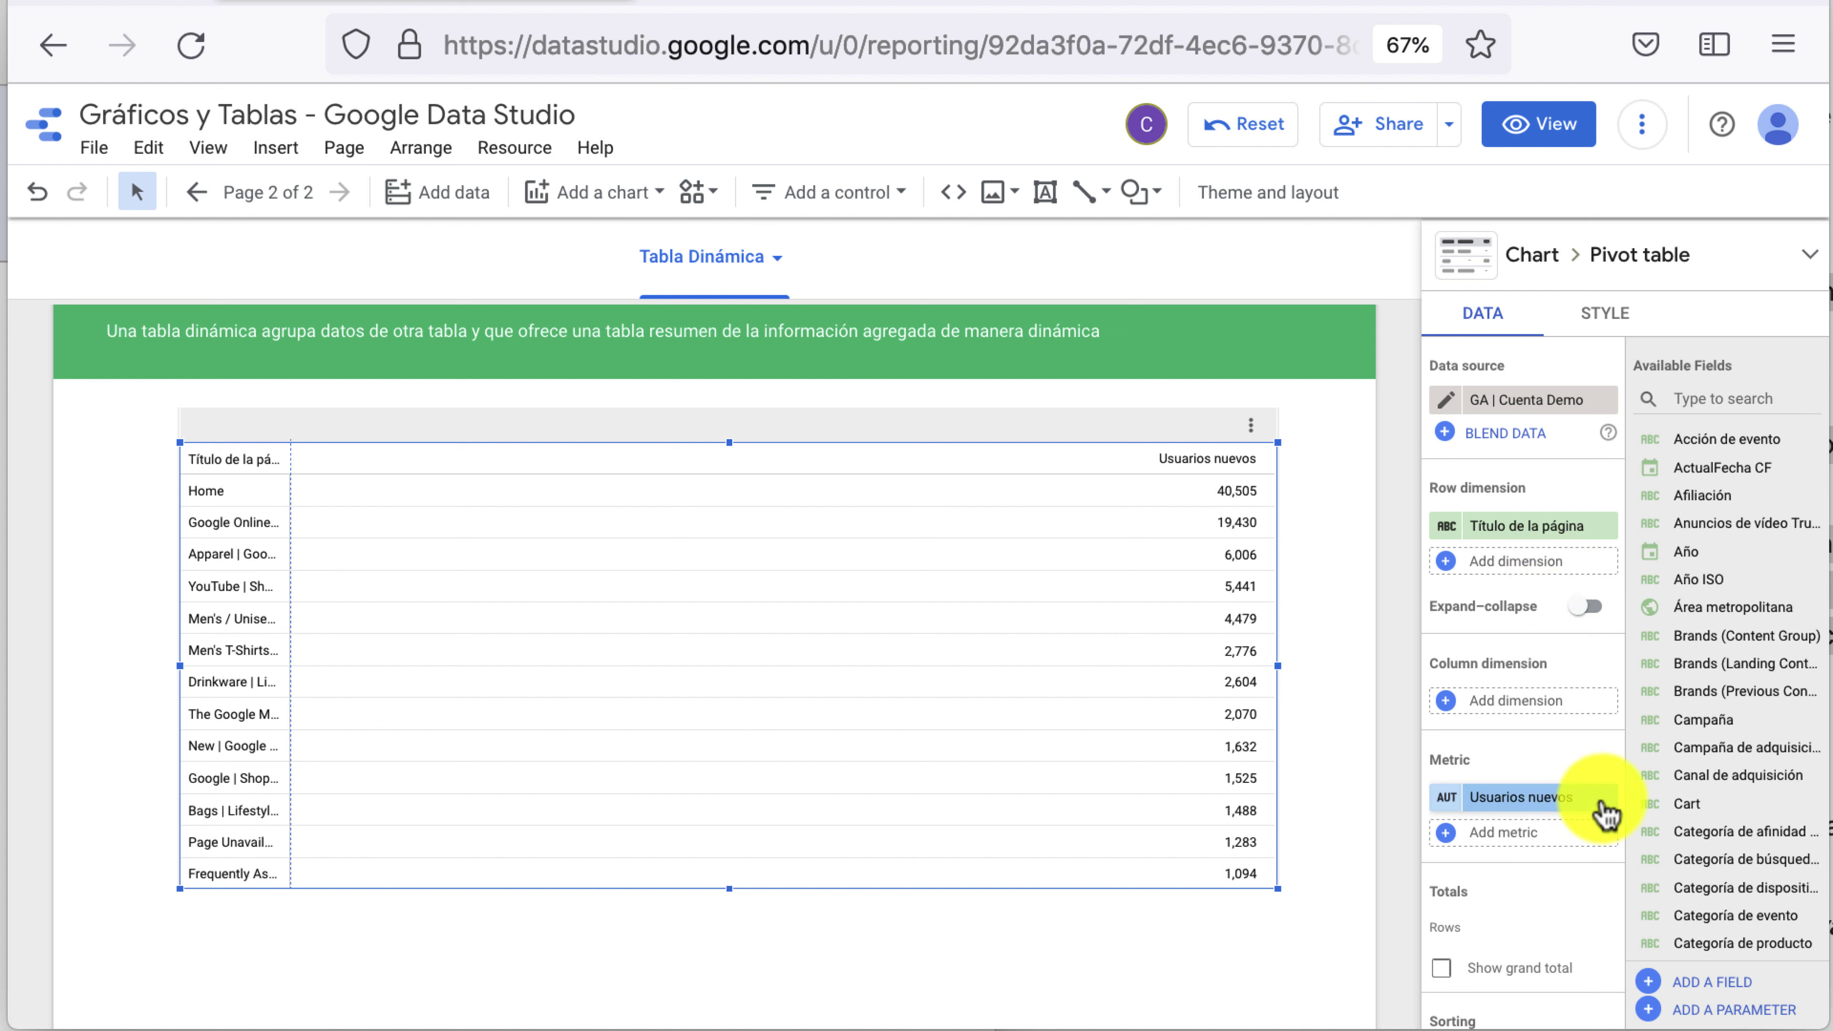
{"action": "left_click", "coordinate": [1562, 800]}
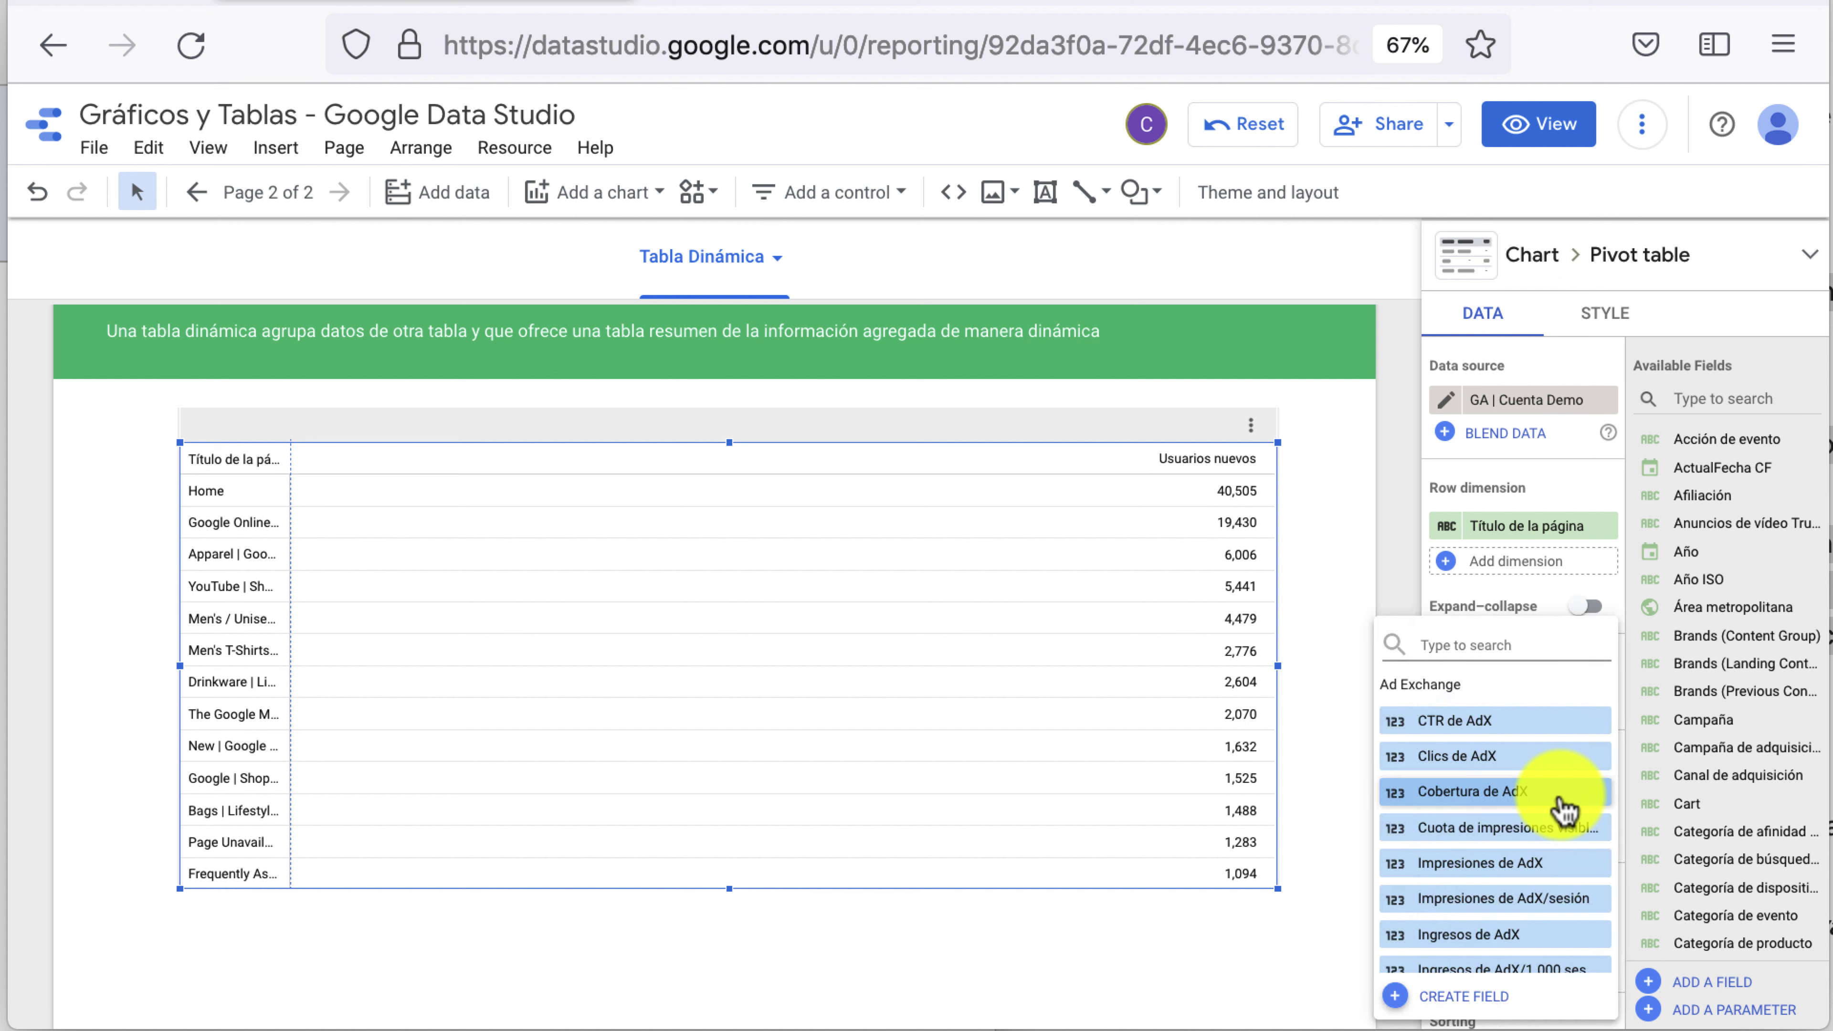
{"action": "type", "text": "ta"}
{"action": "key", "text": "BackSpace"}
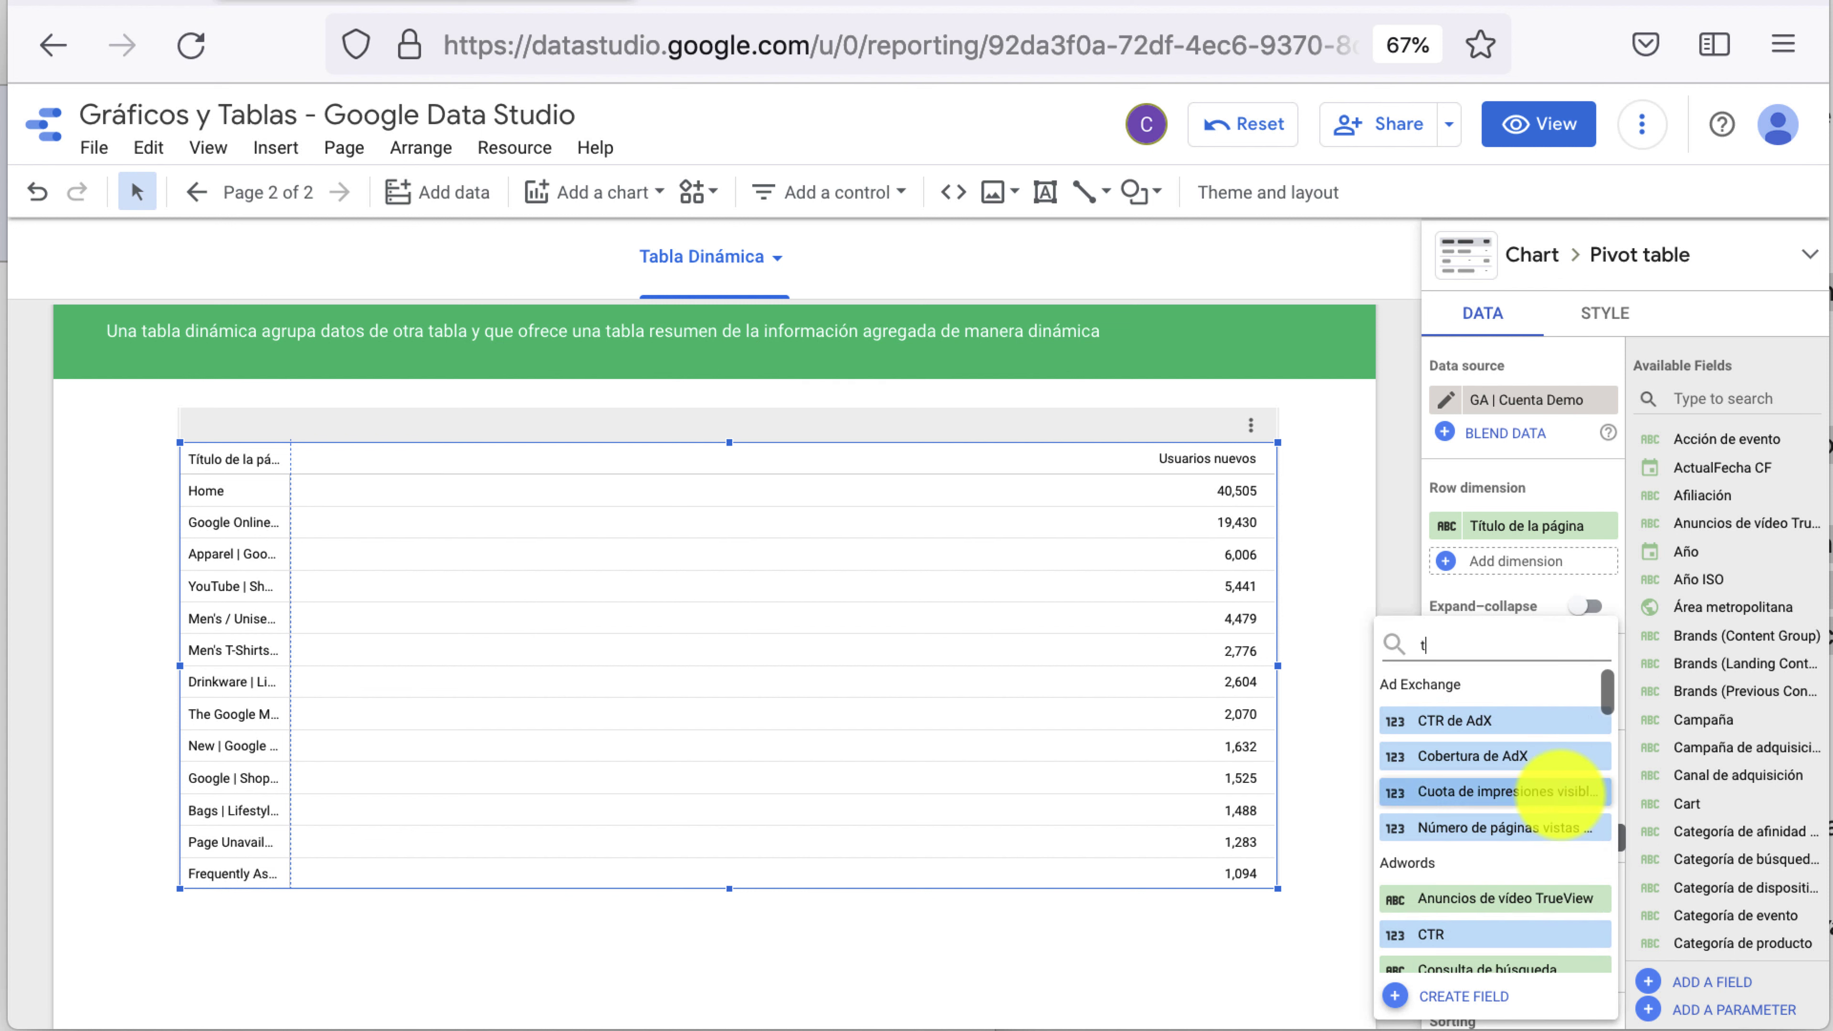
{"action": "type", "text": "ransac"}
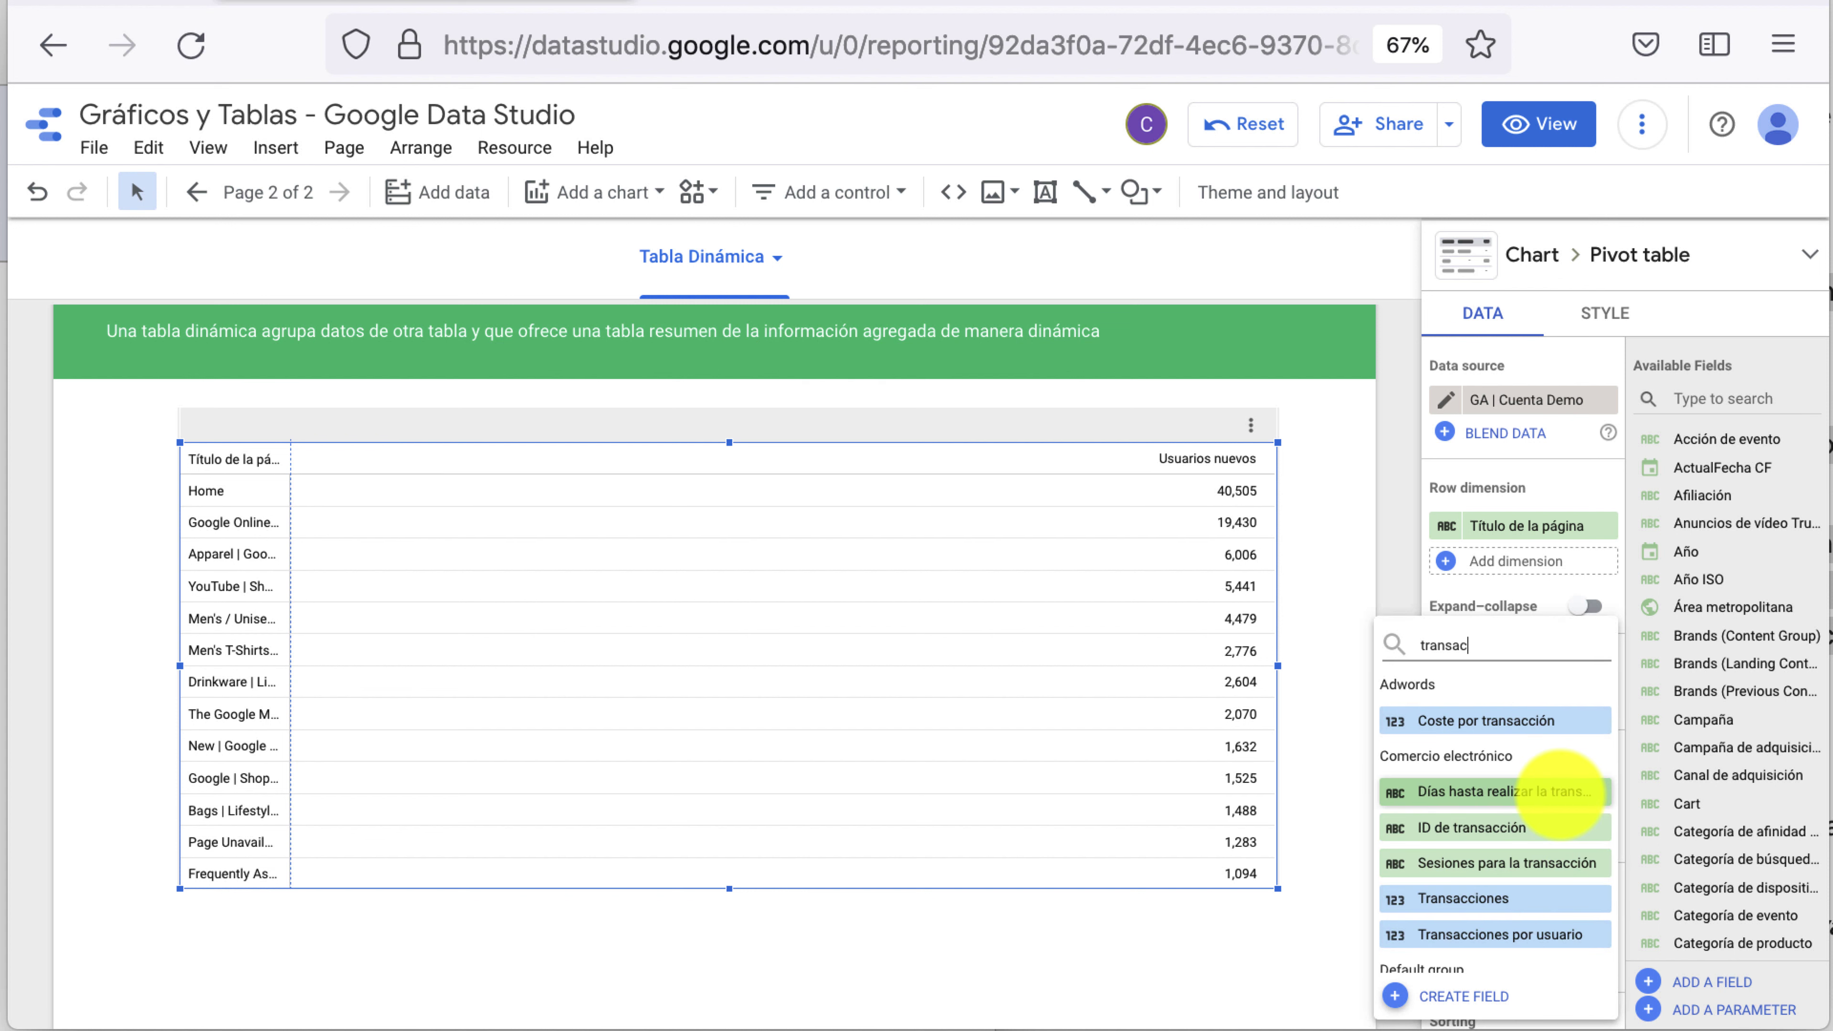
{"action": "left_click", "coordinate": [1487, 899]}
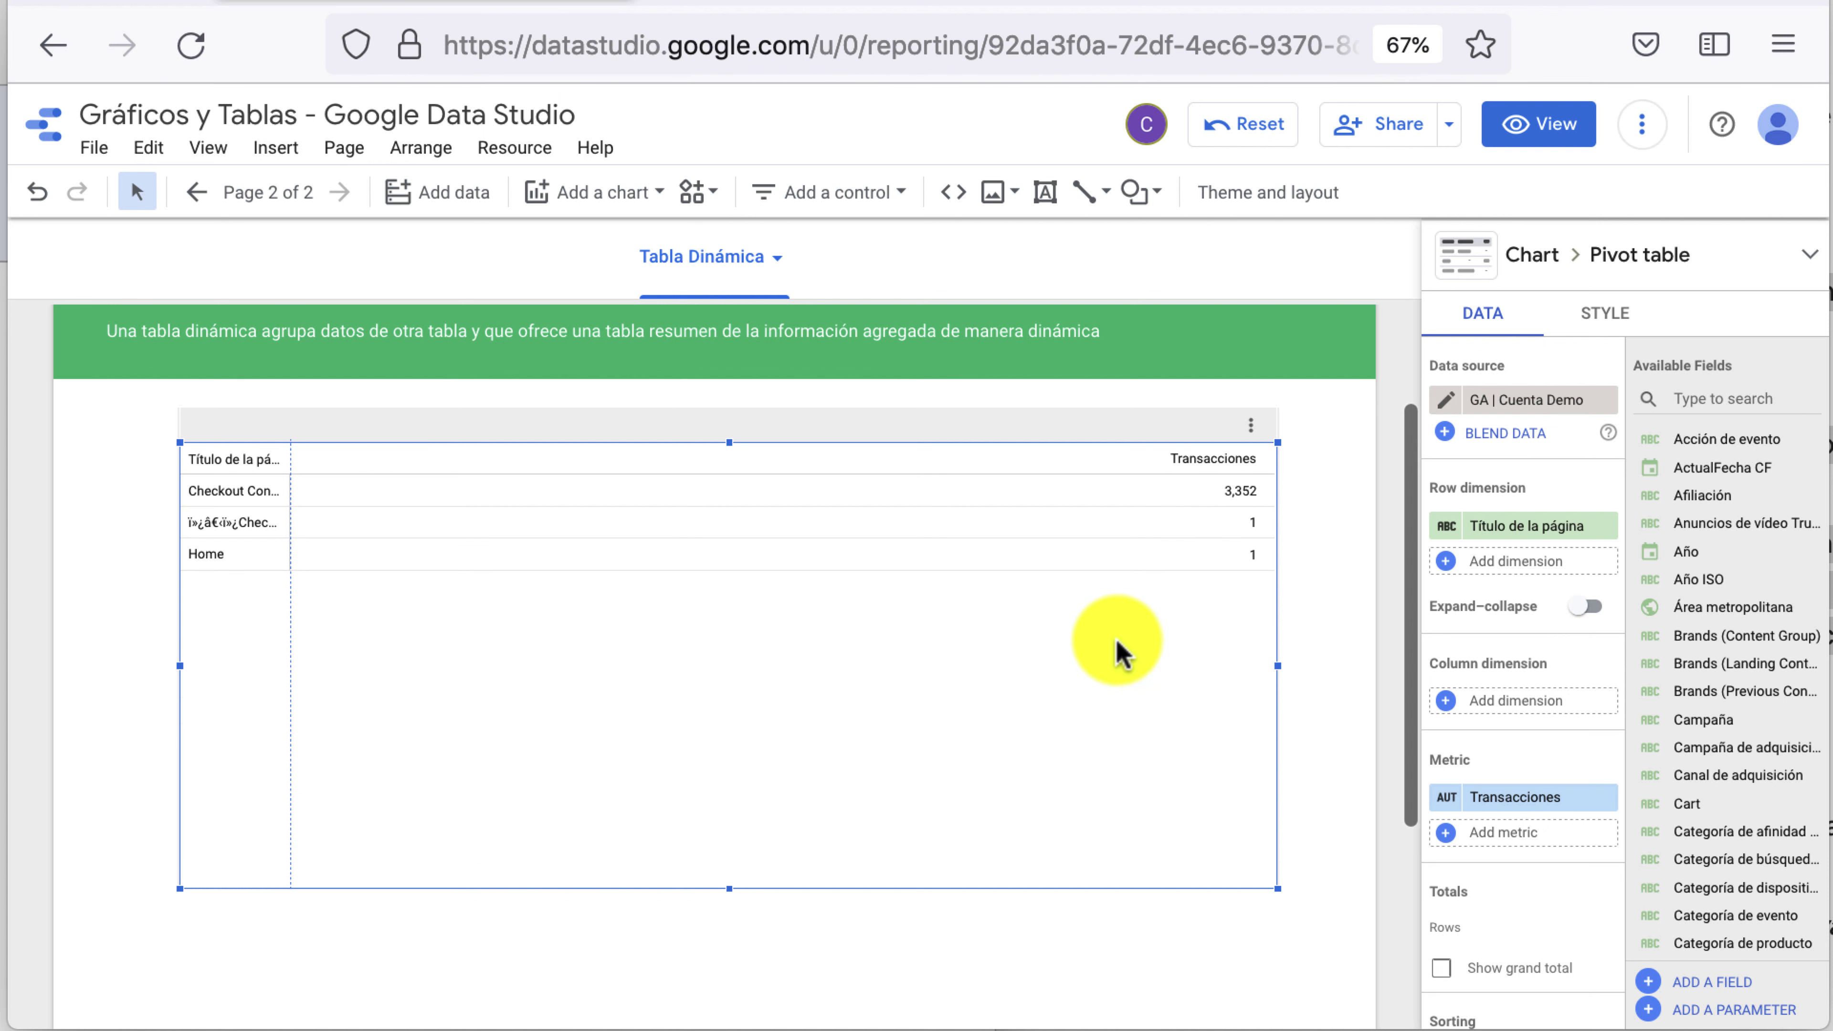
Replace the page title row dimension with Año
{"action": "scroll", "coordinate": [1335, 660], "scroll_direction": "up", "scroll_amount": 3}
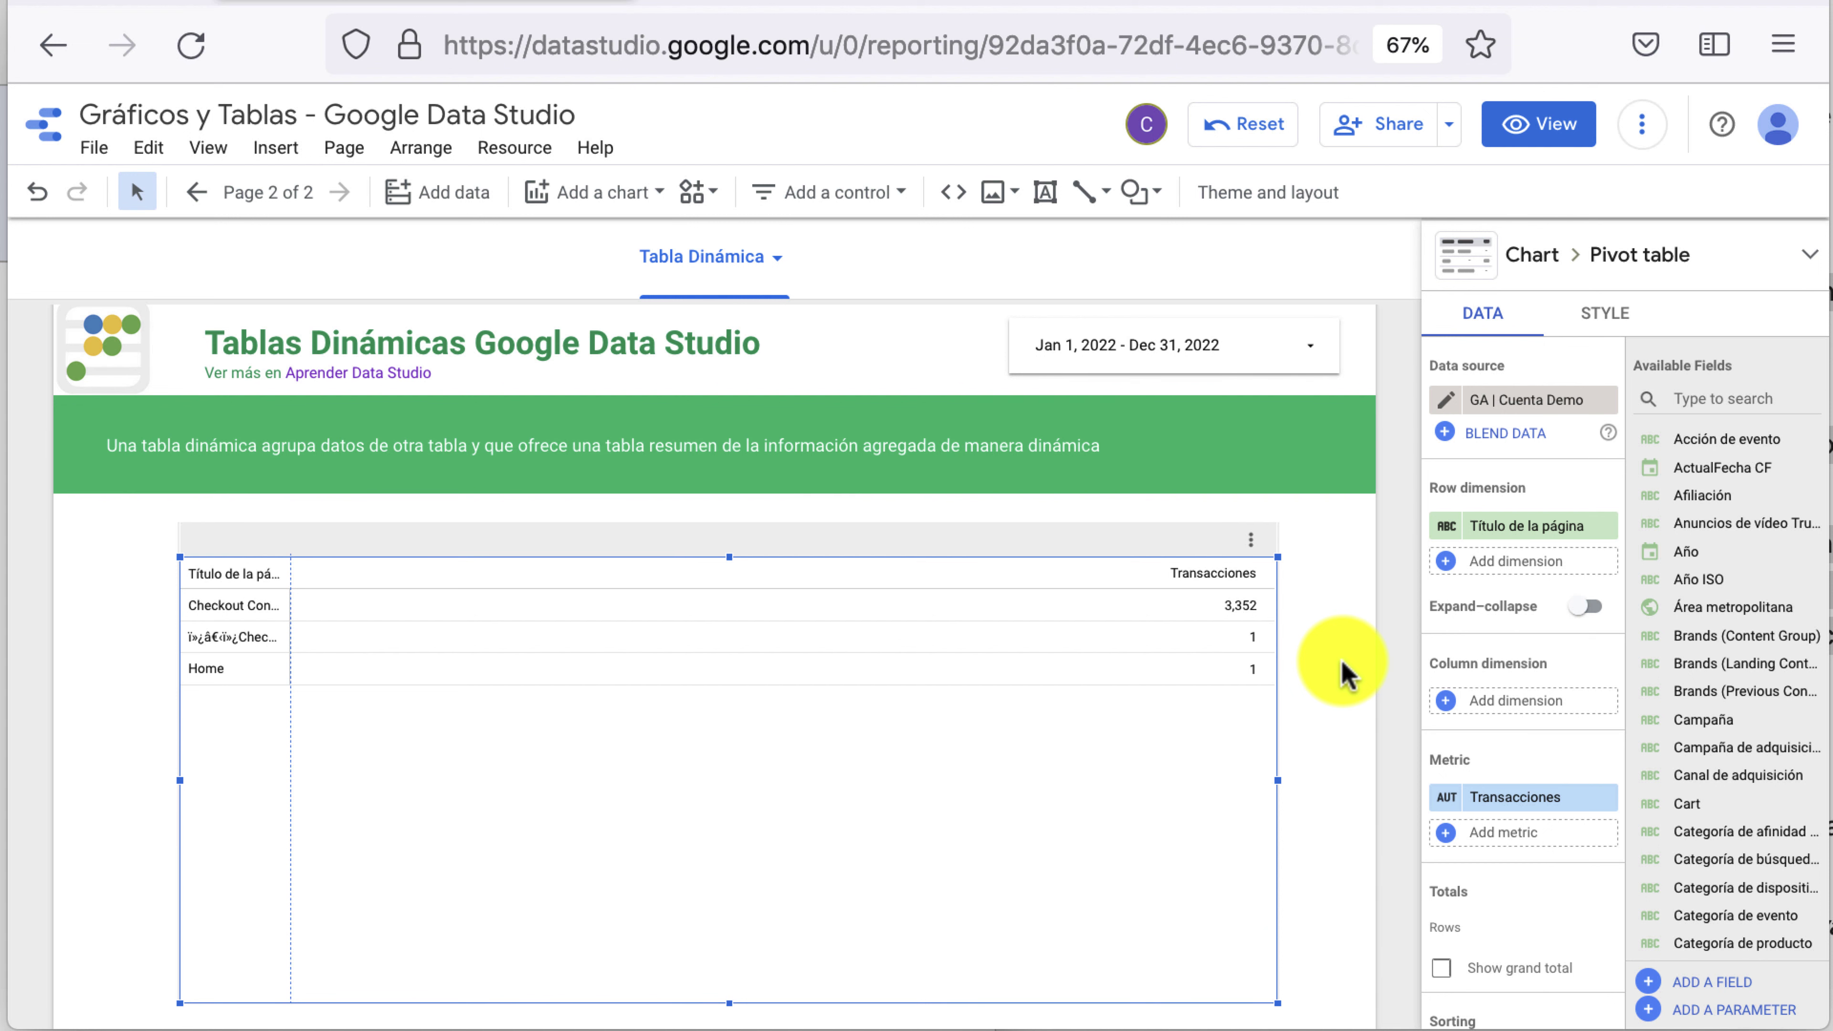
{"action": "left_click", "coordinate": [1570, 526]}
{"action": "type", "text": "año"}
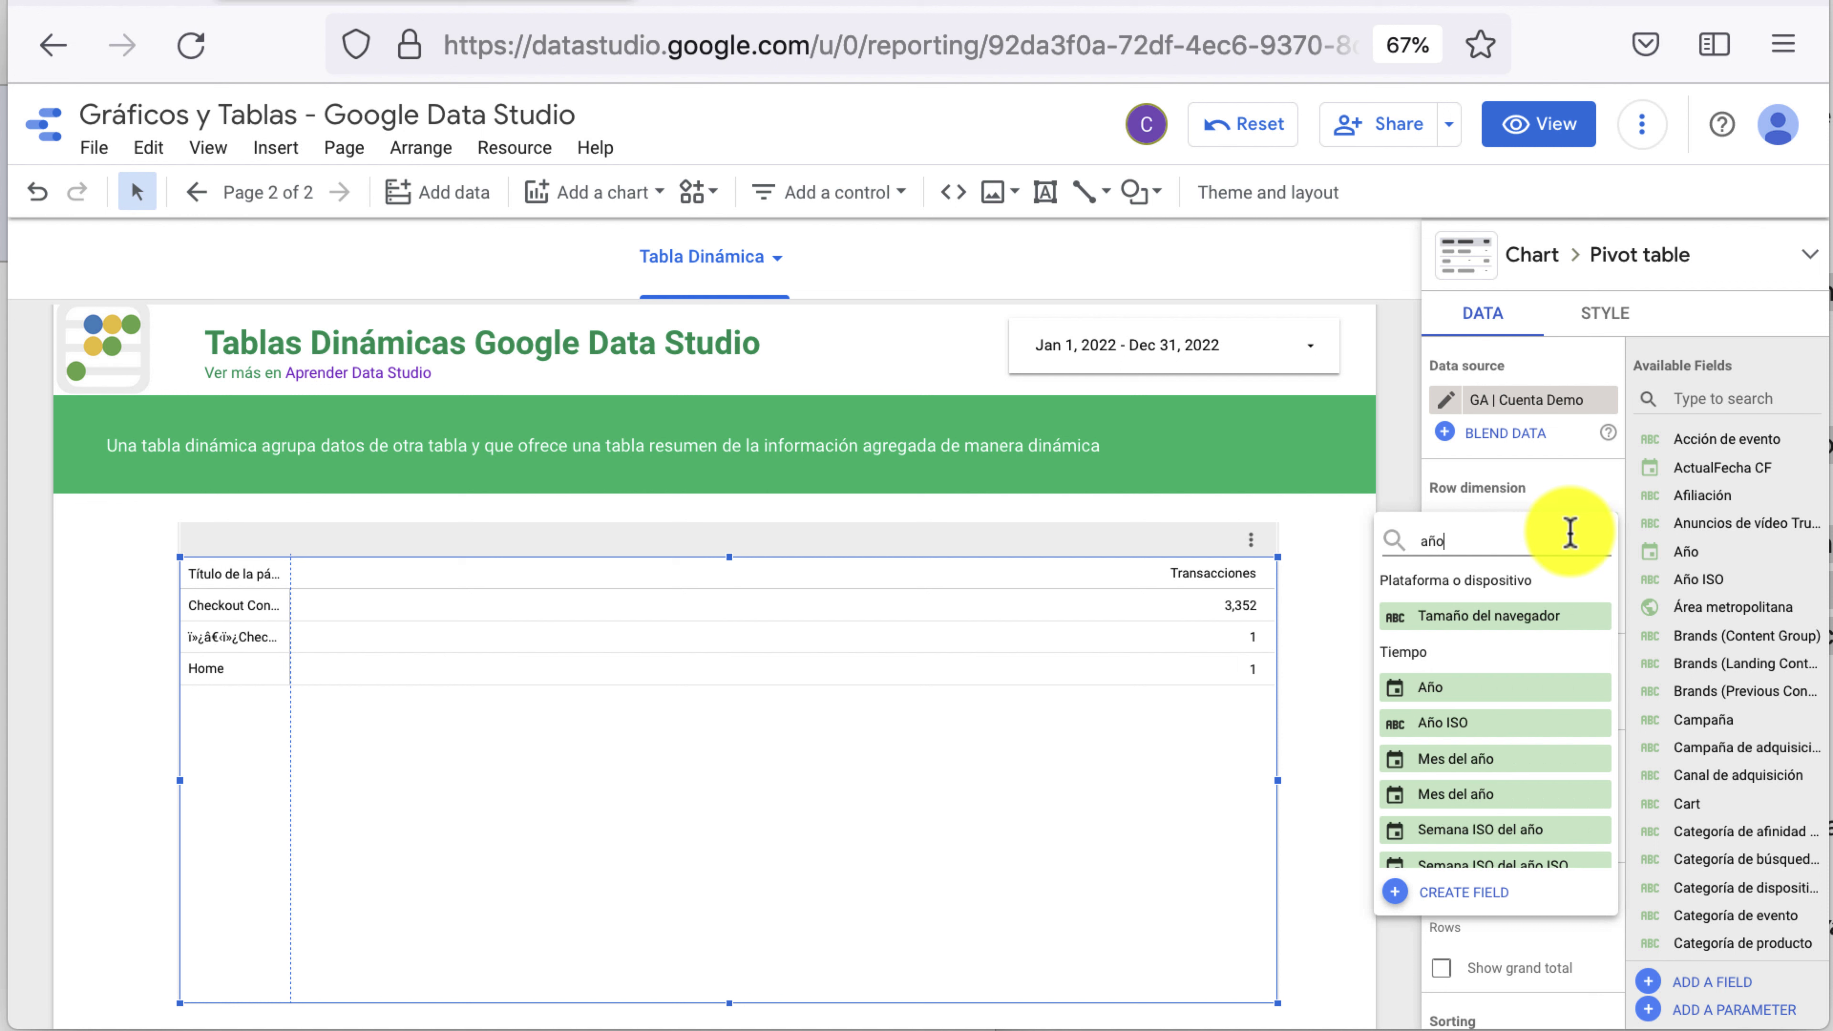
{"action": "left_click", "coordinate": [1541, 700]}
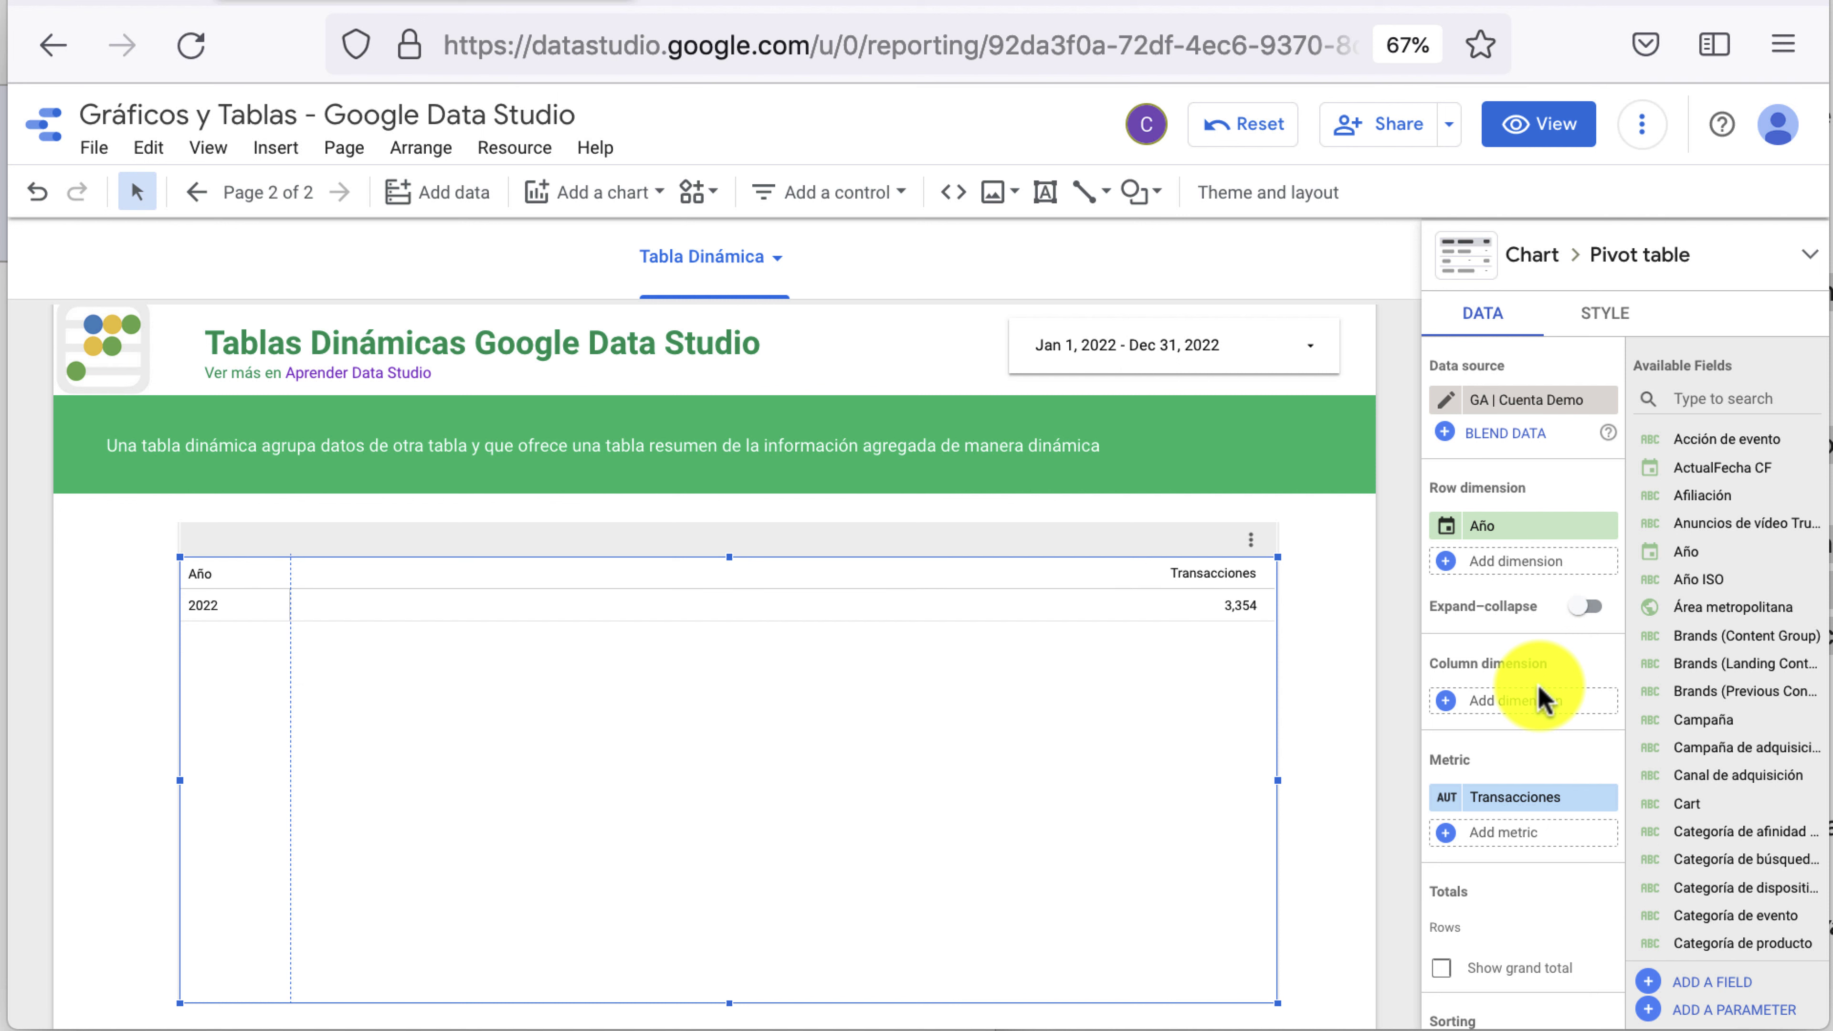
Set the date range to Auto with an advanced default of Jan 1, 2018 – Mar 5, 2022
{"action": "left_click", "coordinate": [1260, 380]}
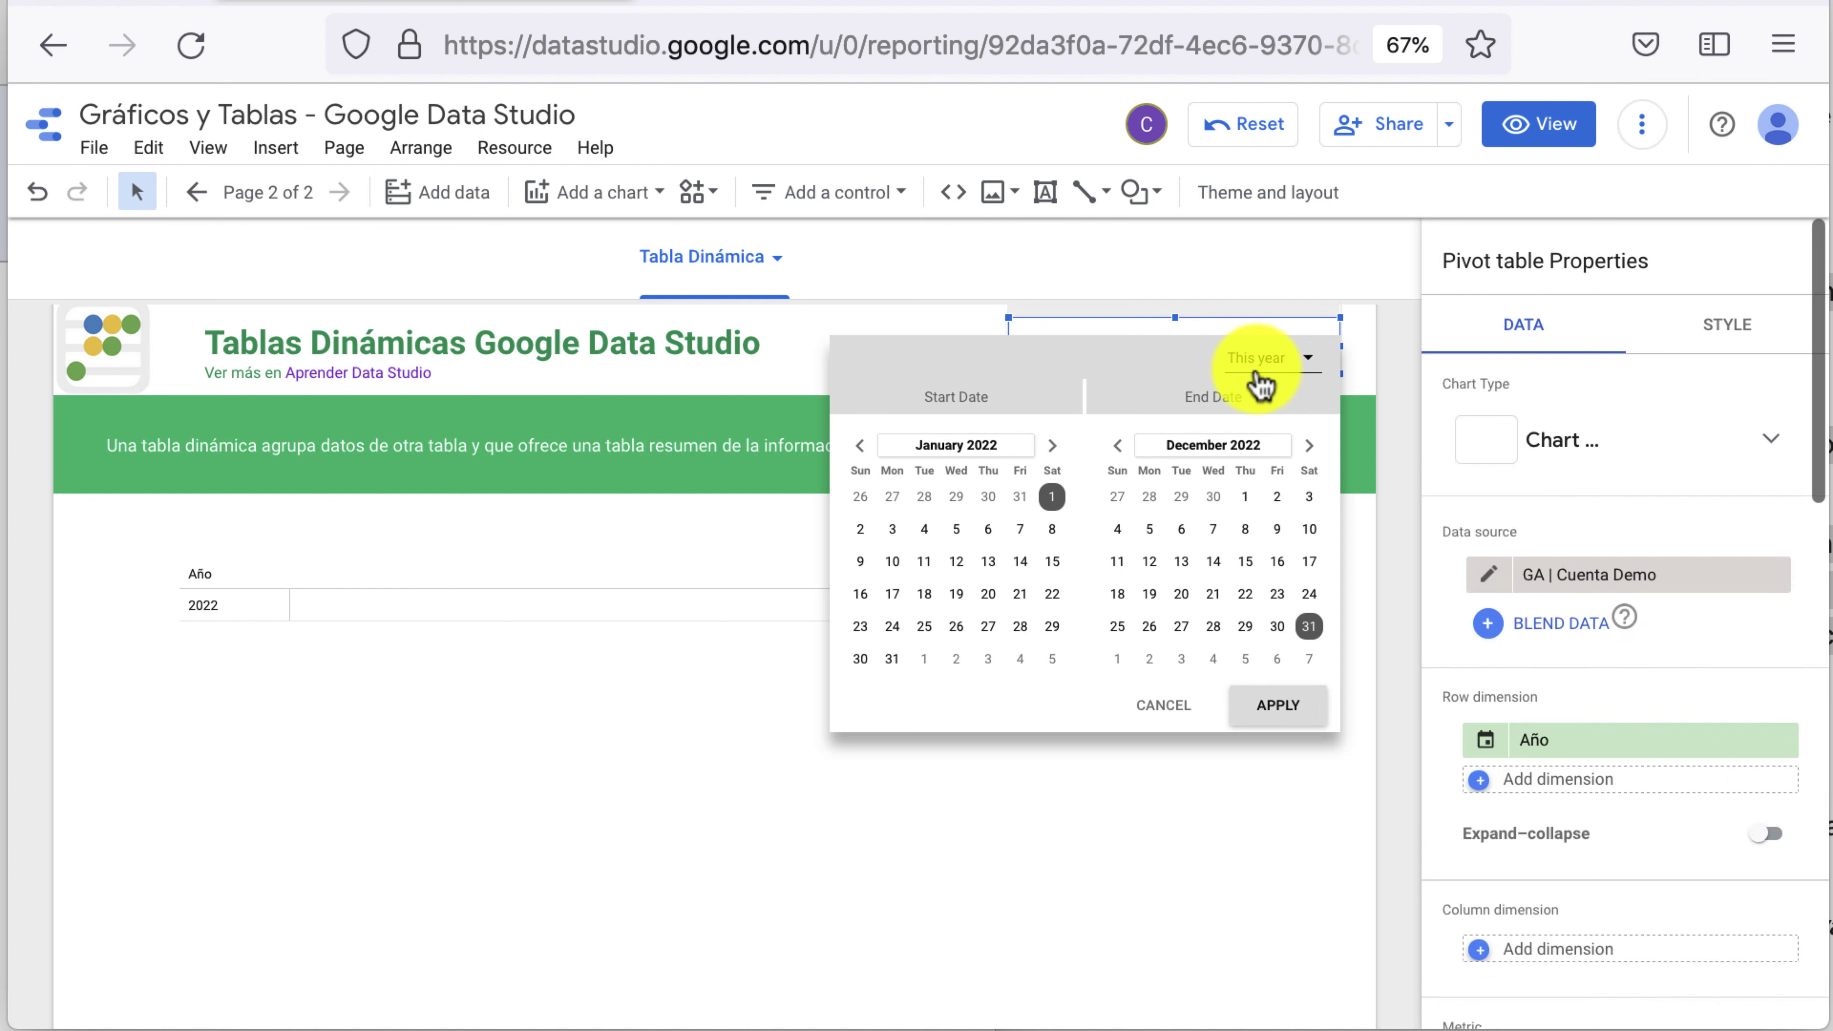
{"action": "left_click", "coordinate": [1258, 377]}
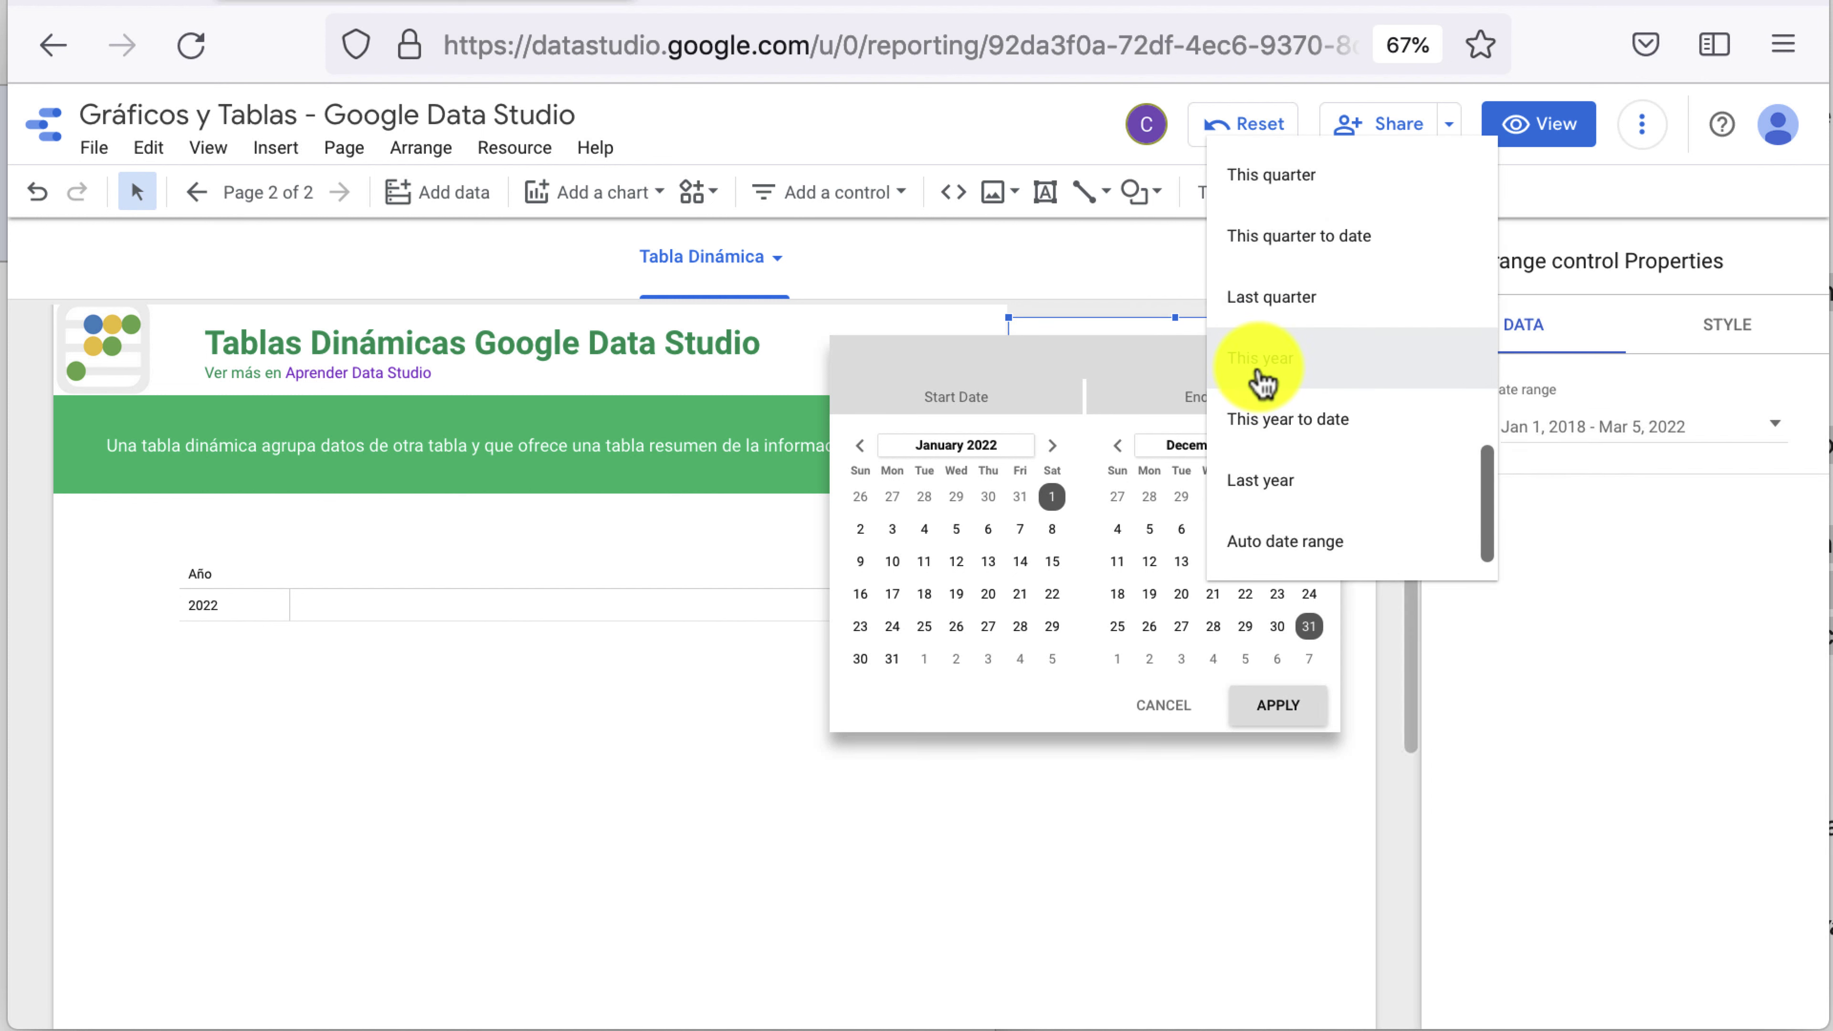
{"action": "left_click", "coordinate": [1310, 546]}
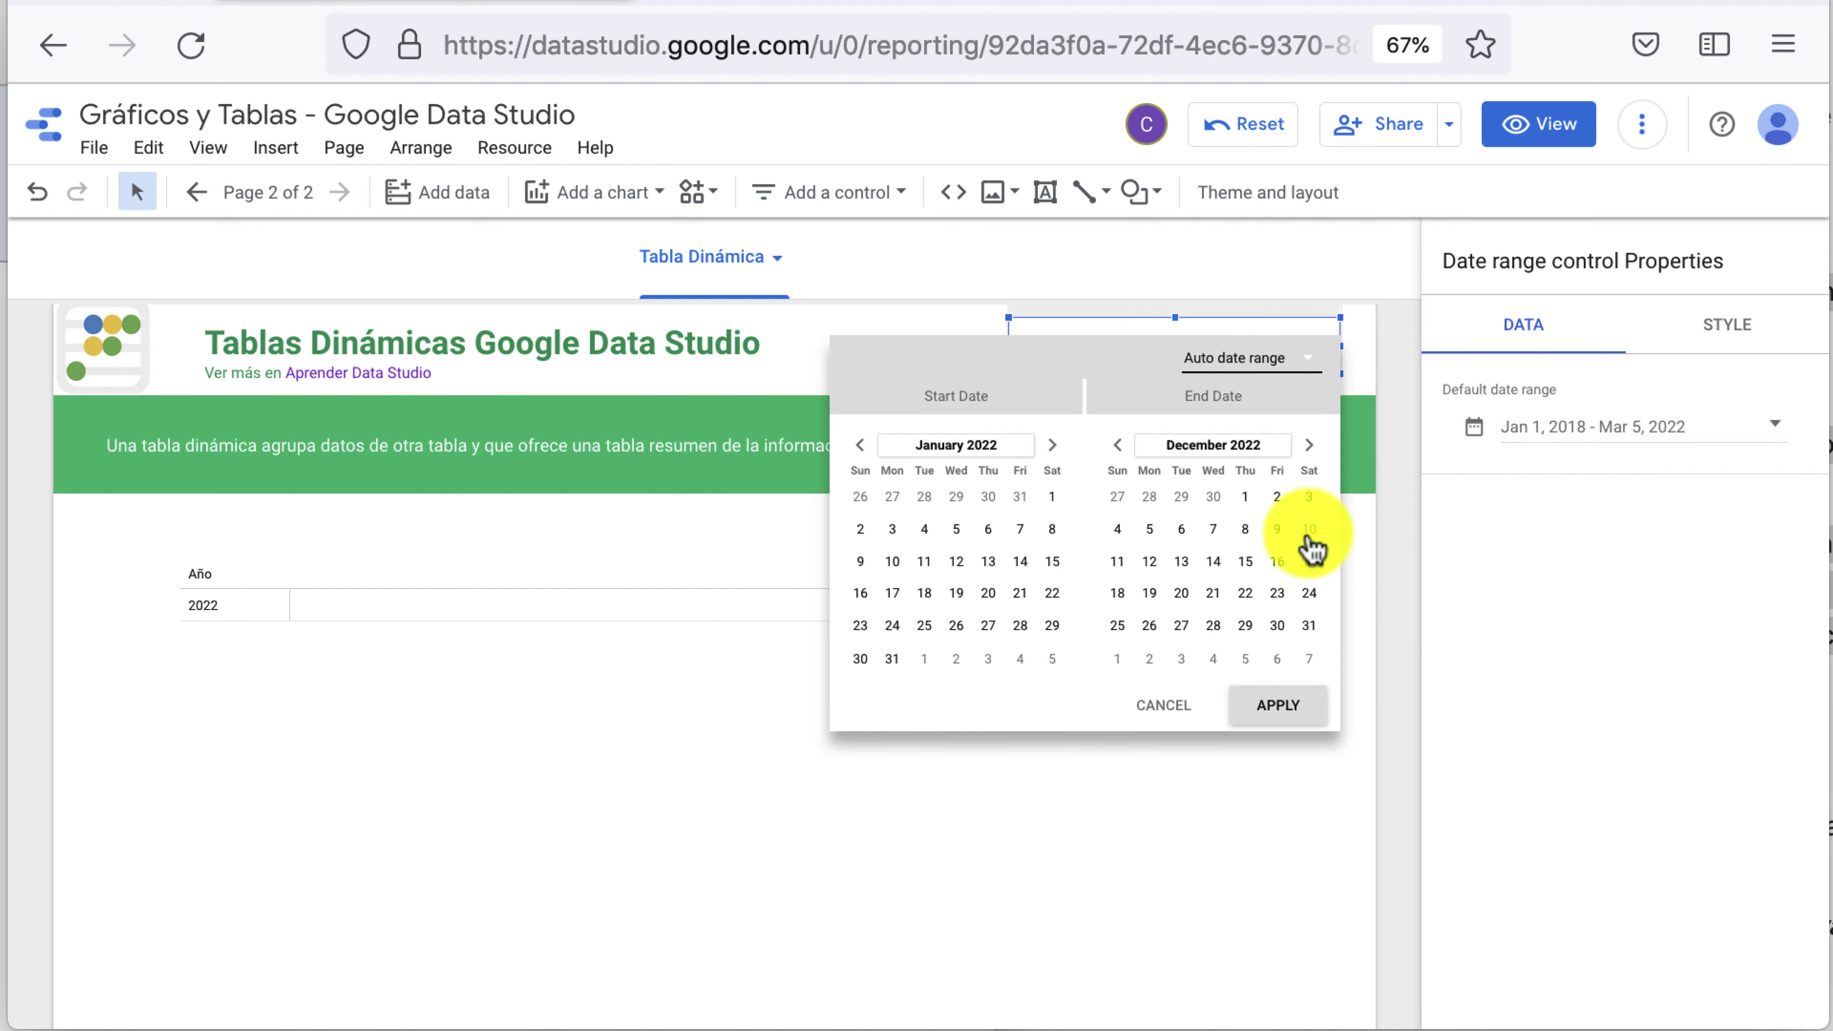
{"action": "left_click", "coordinate": [1559, 425]}
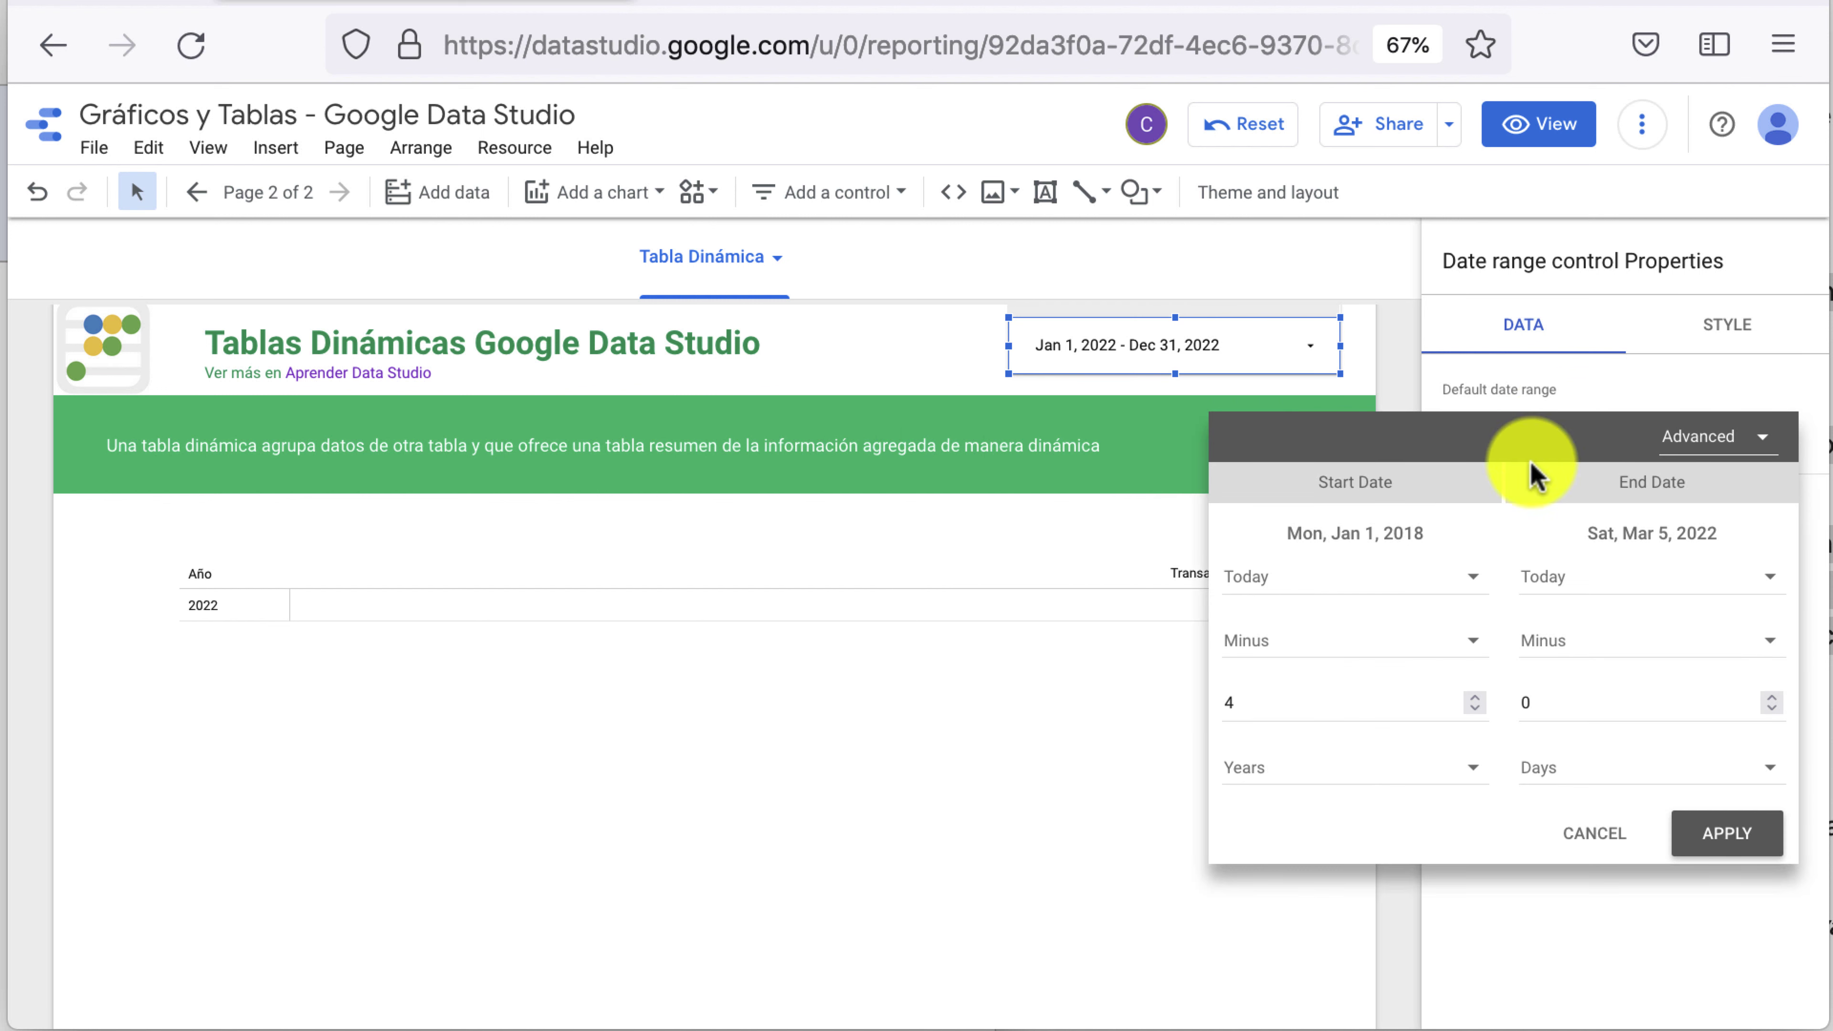
{"action": "left_click", "coordinate": [1720, 841]}
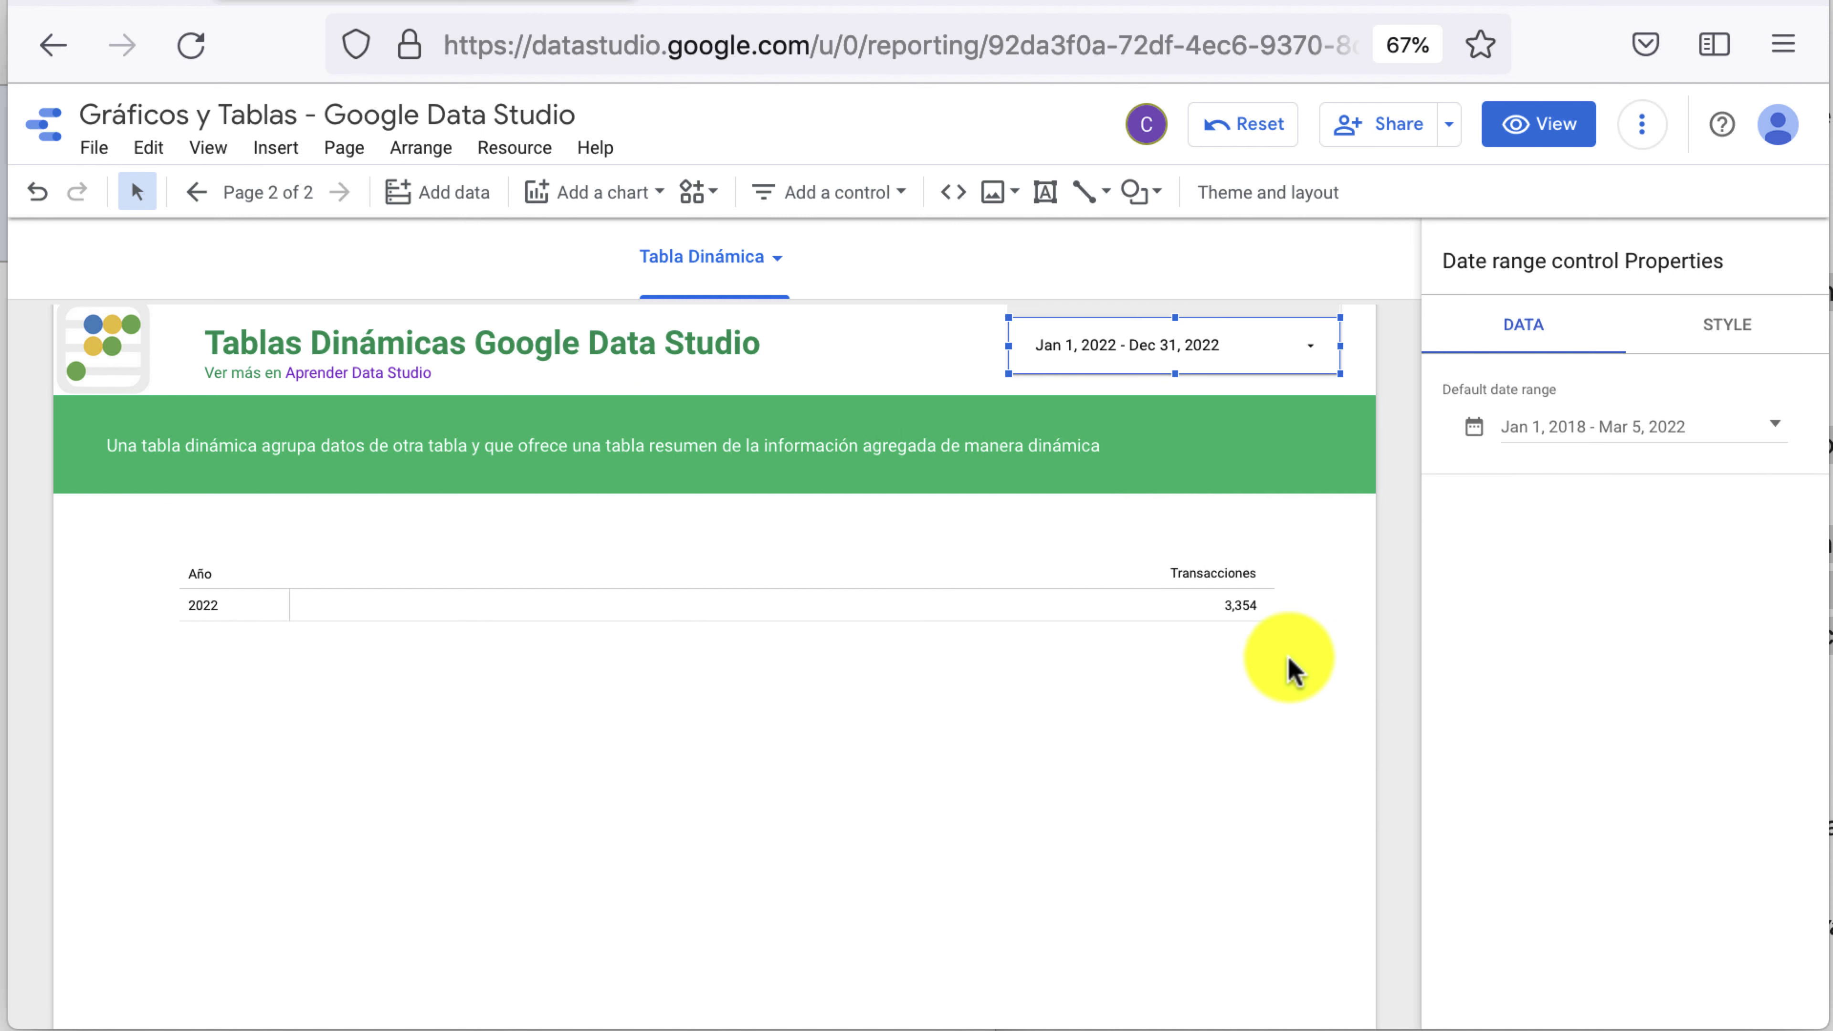
Pick Jan 1, 2018 as the start date and apply Jan 1, 2018 – Dec 31, 2022
{"action": "left_click", "coordinate": [1218, 355]}
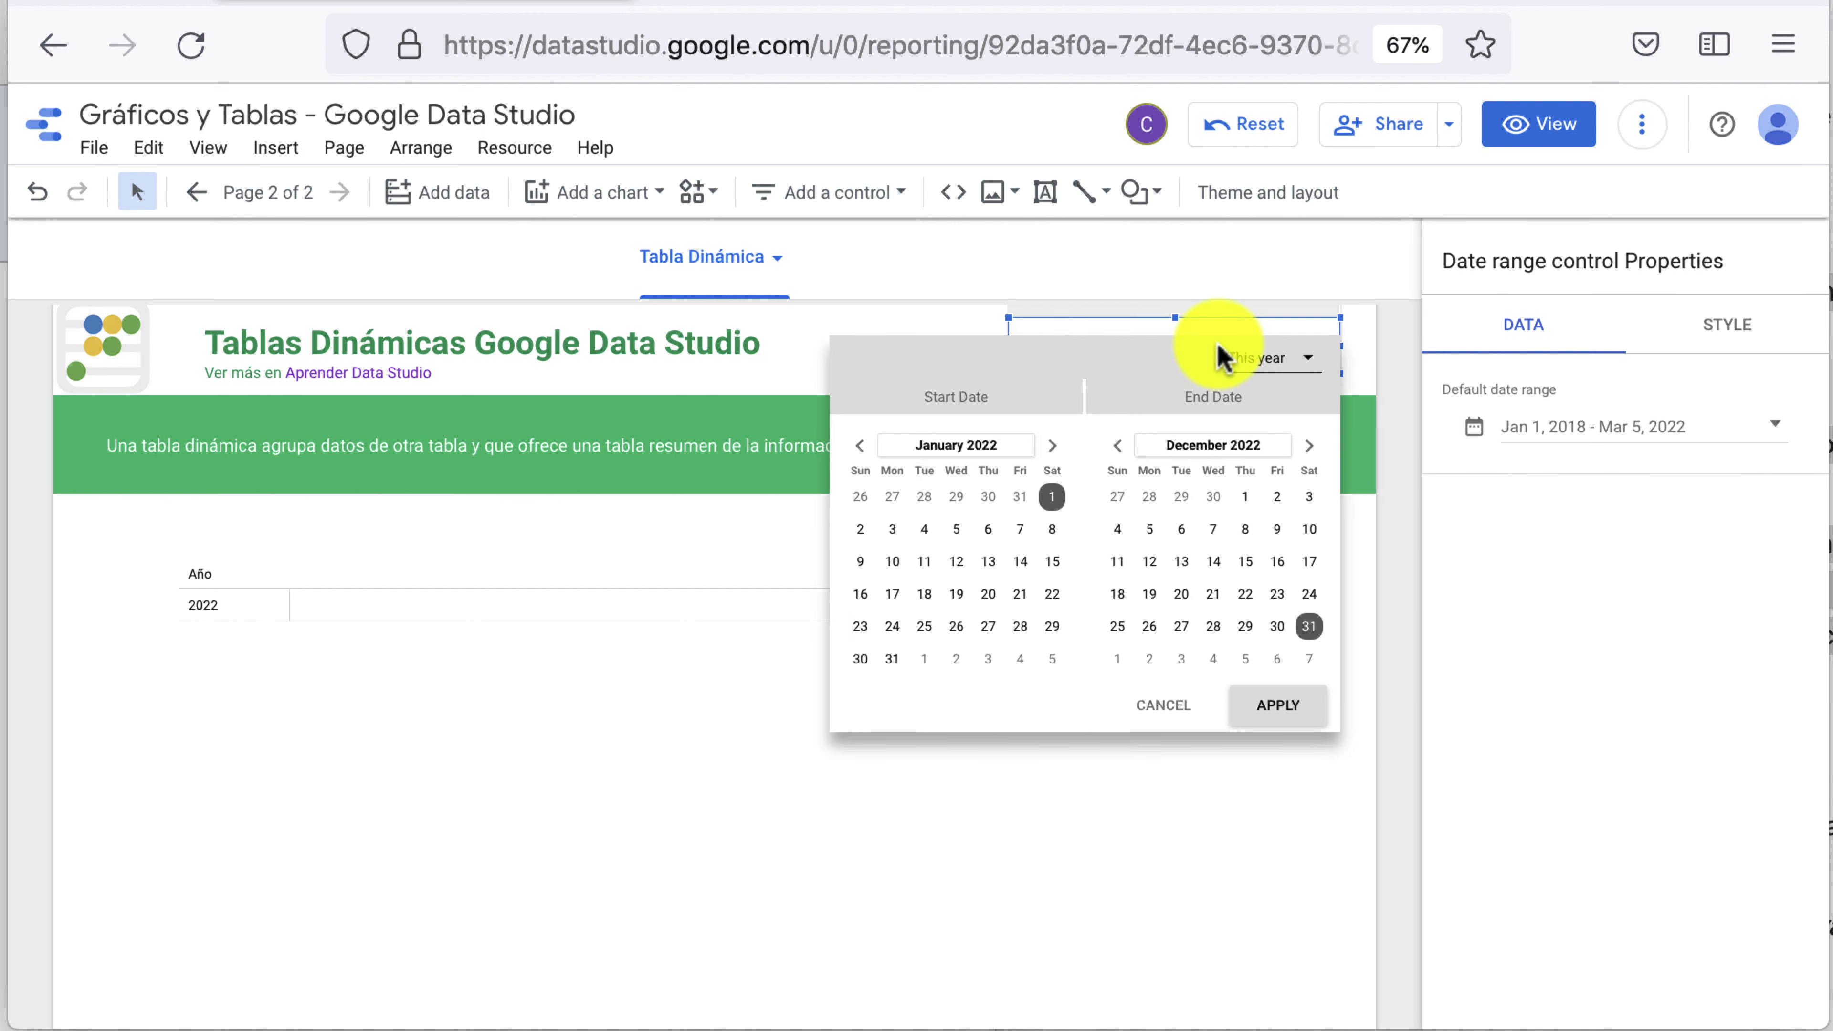
{"action": "left_click", "coordinate": [938, 448]}
{"action": "left_click", "coordinate": [942, 447]}
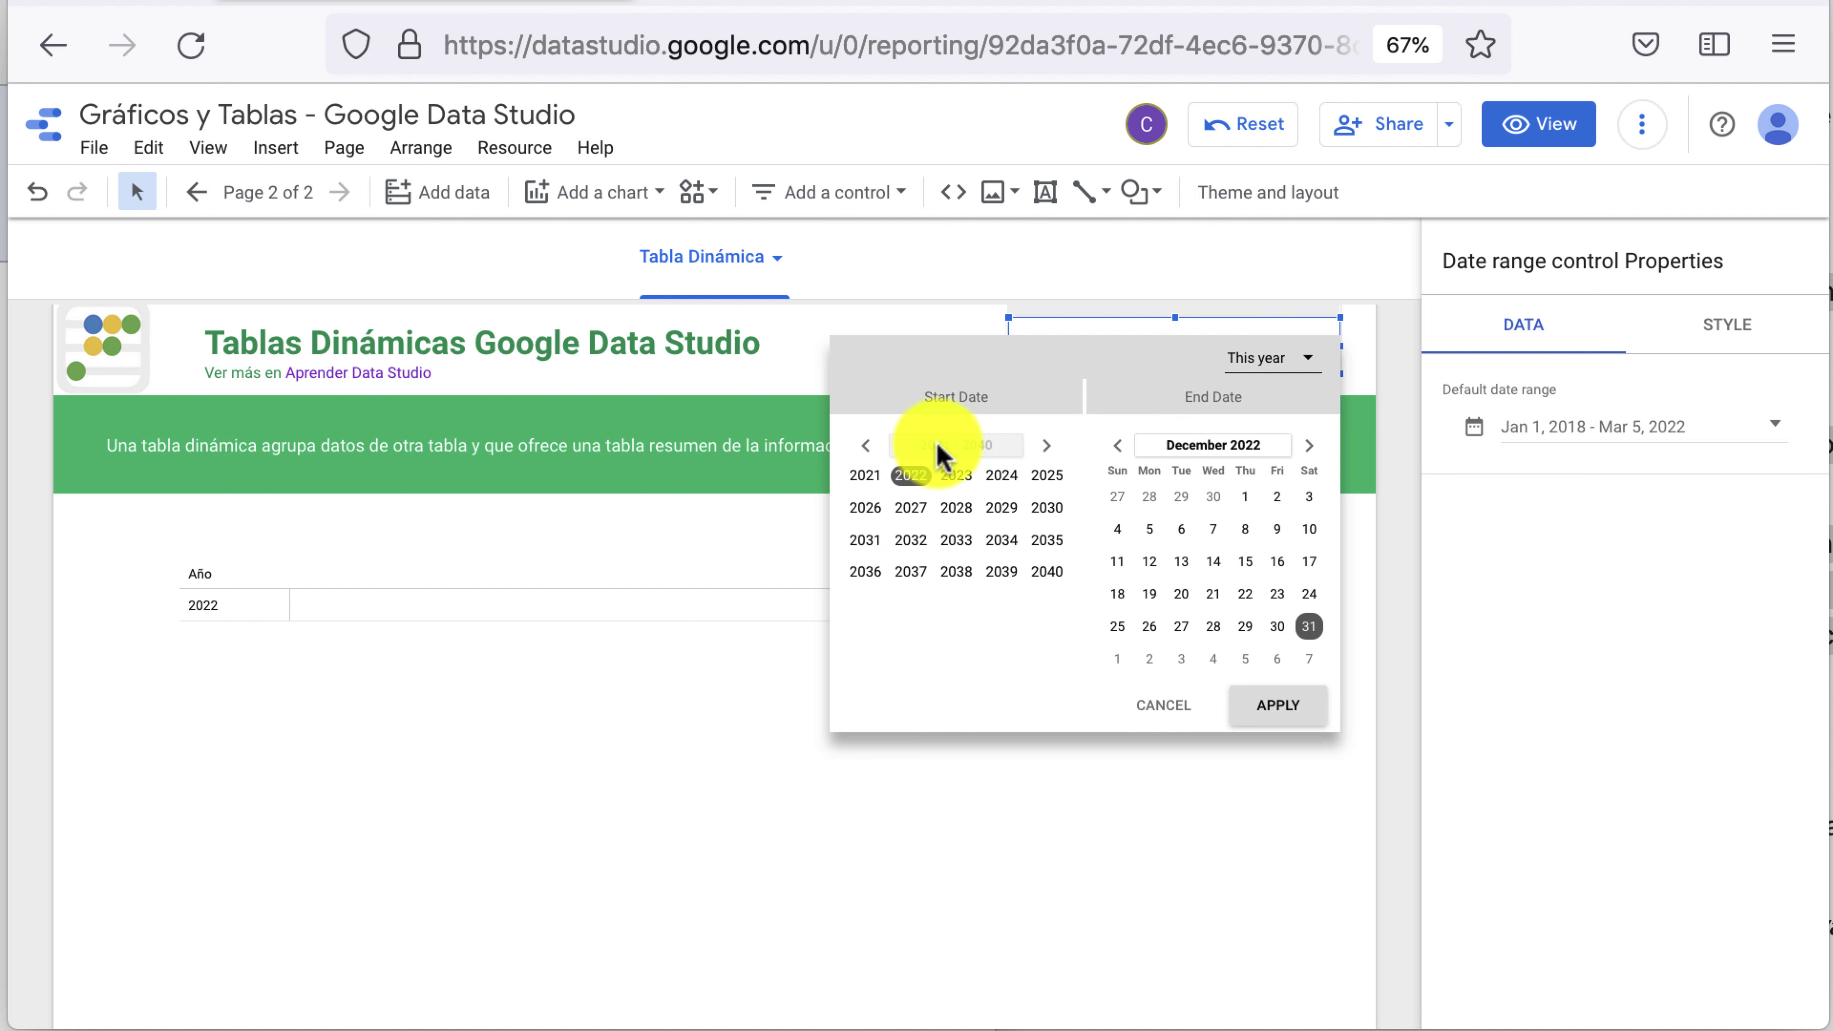
{"action": "left_click", "coordinate": [868, 448]}
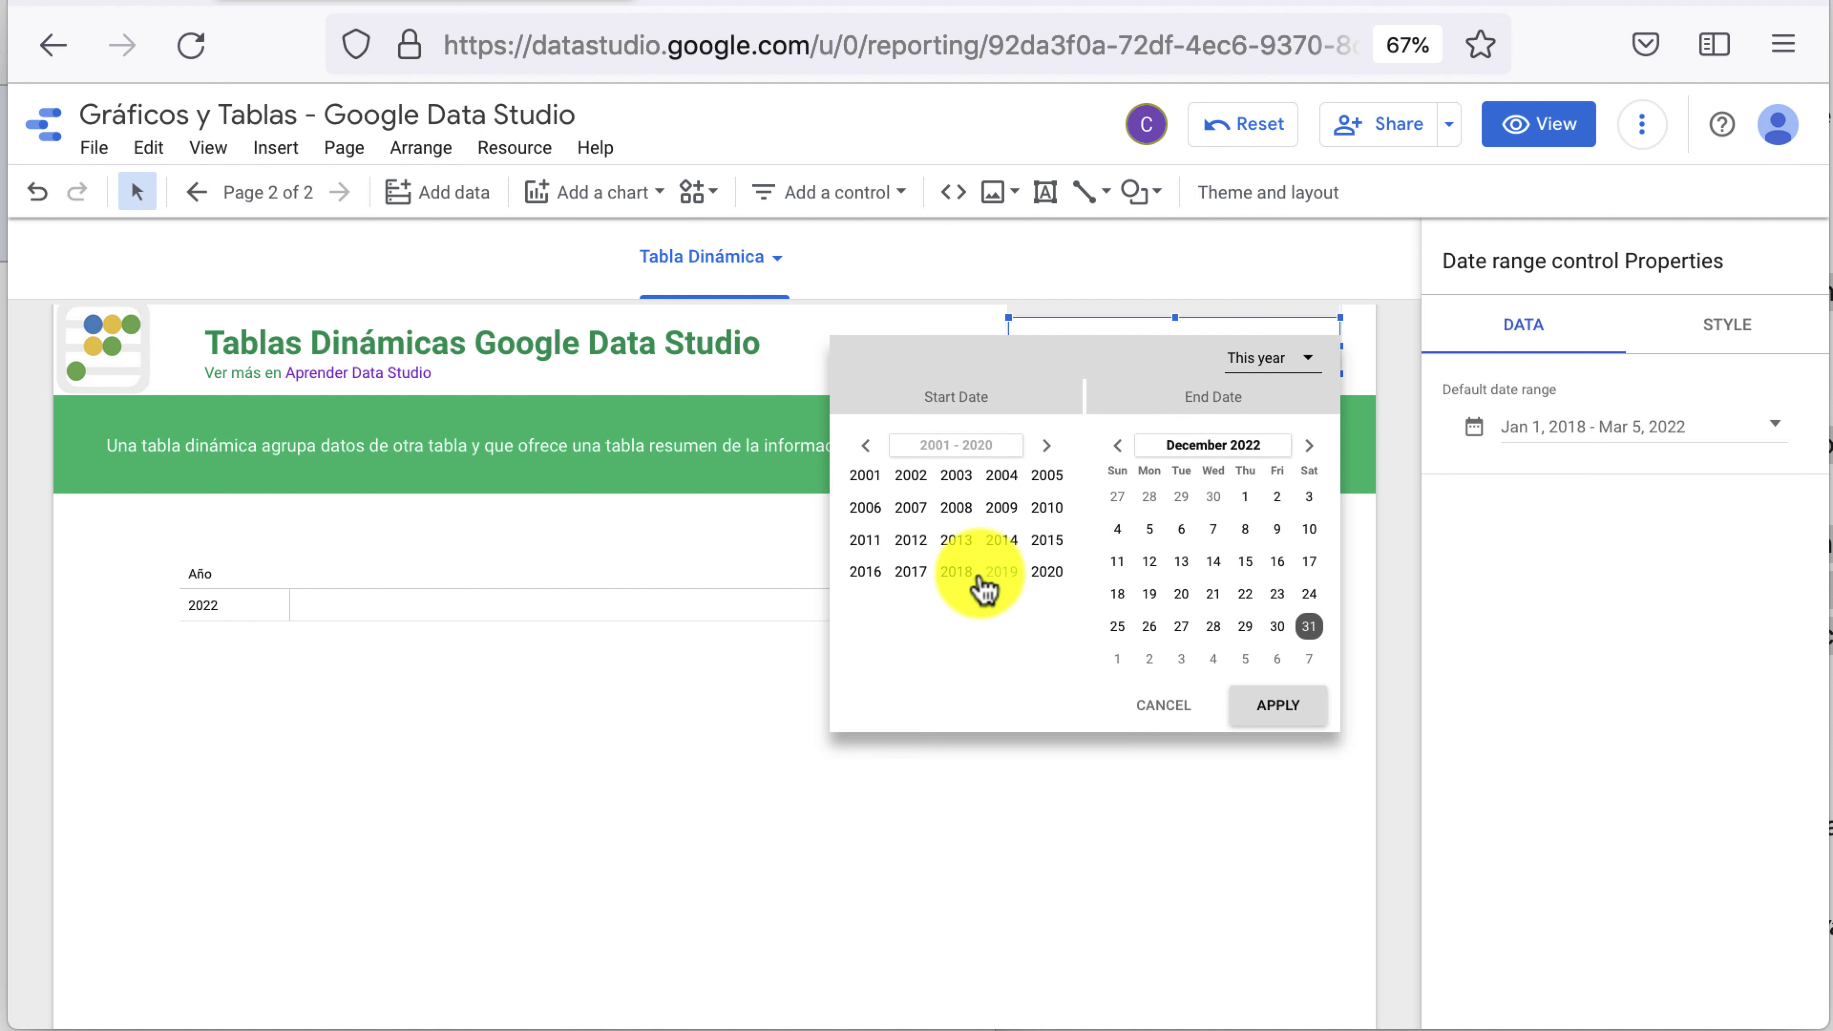
{"action": "left_click", "coordinate": [956, 572]}
{"action": "left_click", "coordinate": [873, 478]}
{"action": "left_click", "coordinate": [895, 497]}
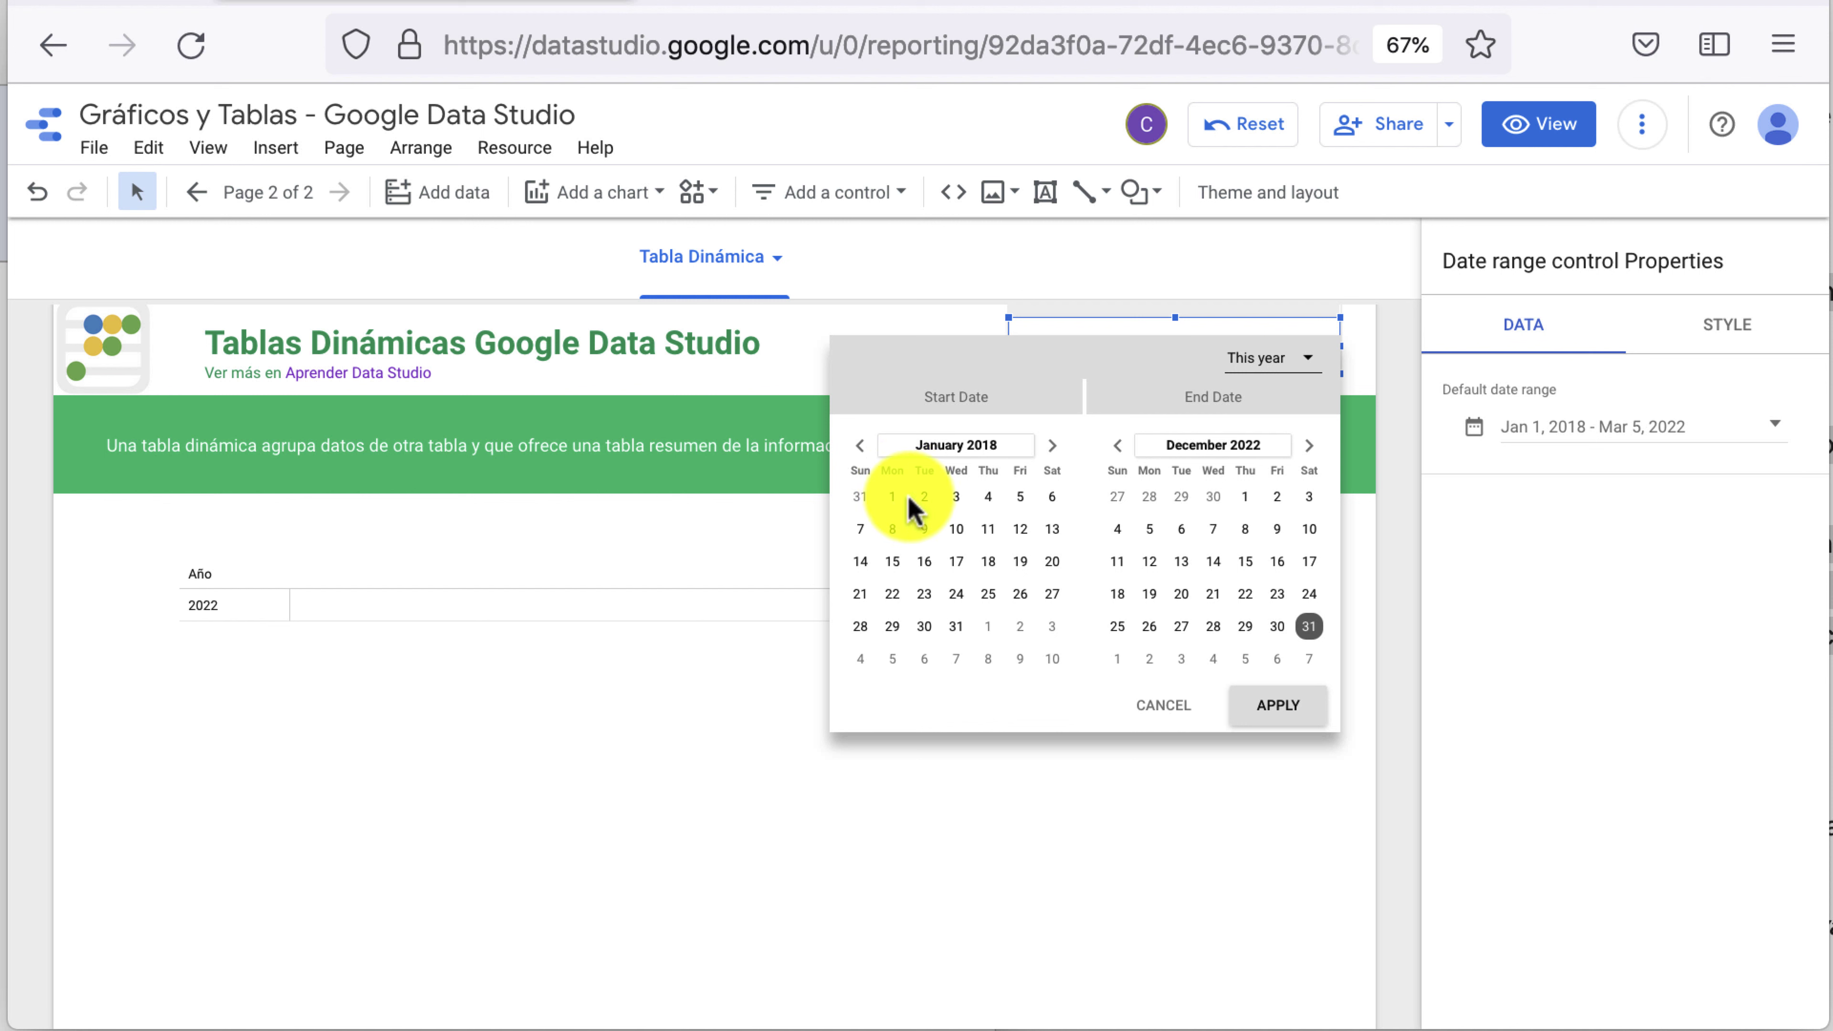
{"action": "left_click", "coordinate": [1277, 707]}
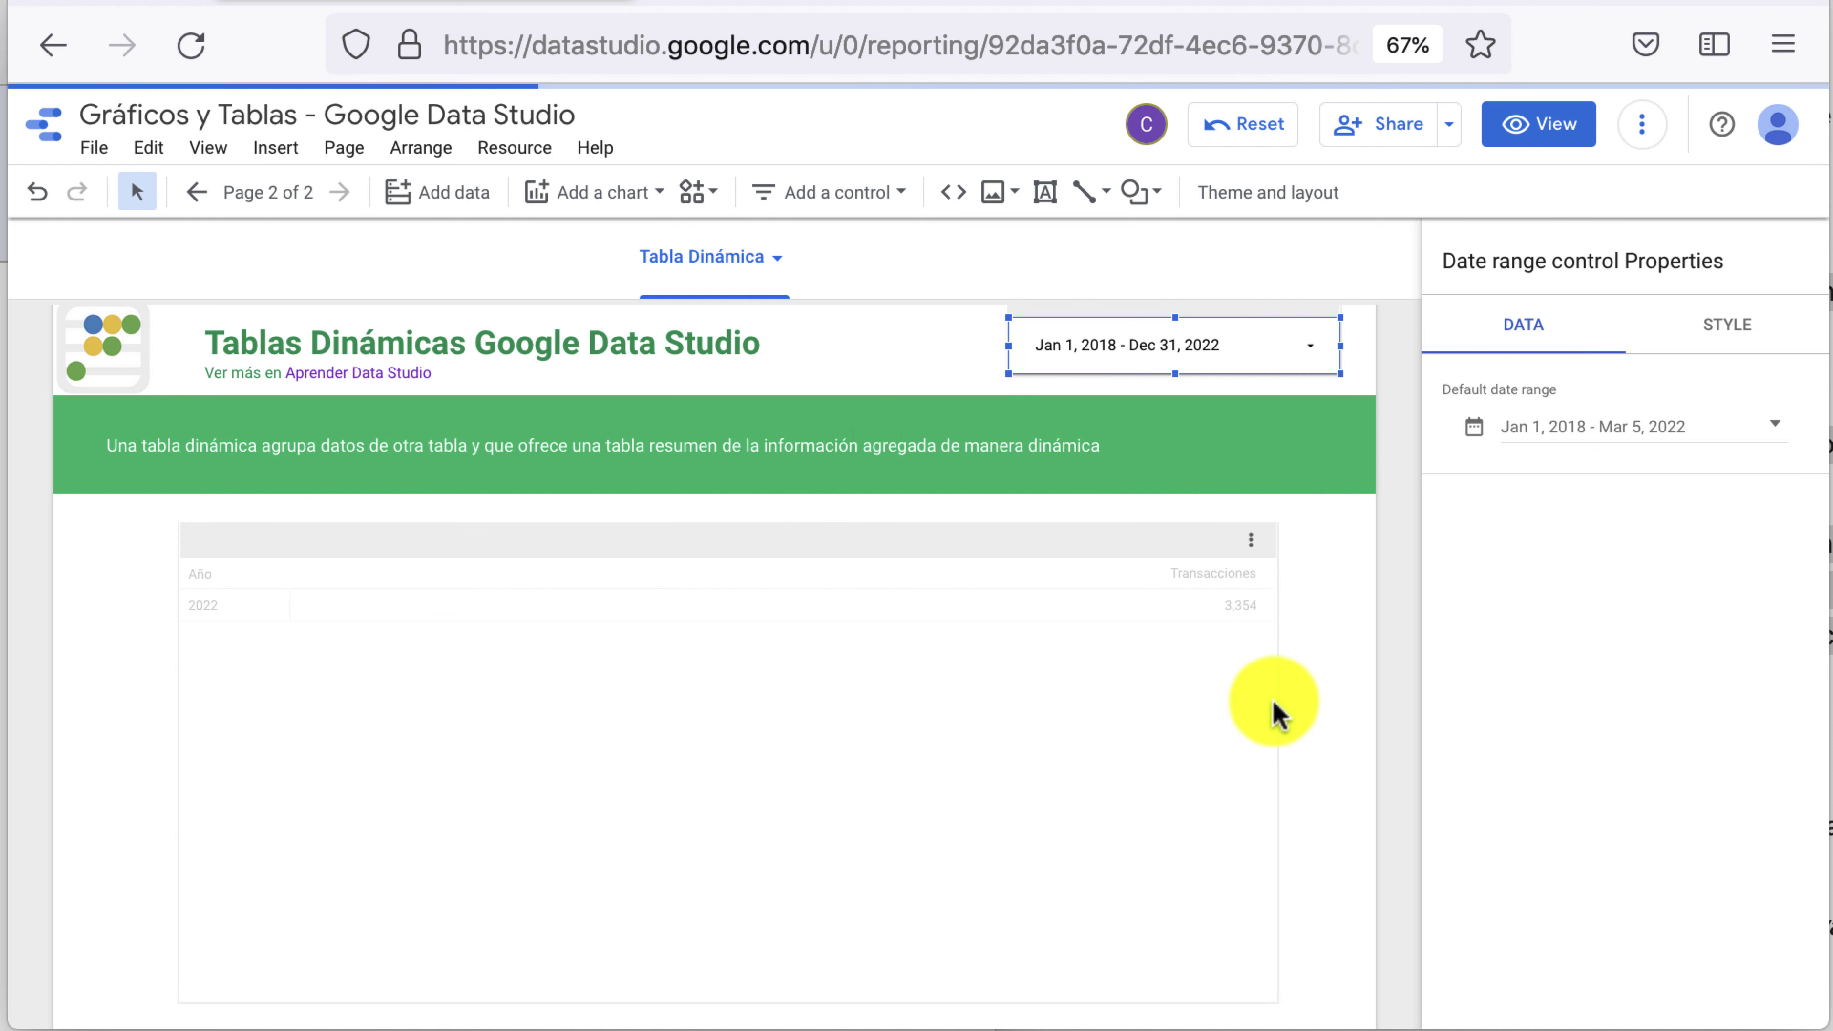
{"action": "left_click", "coordinate": [1303, 706]}
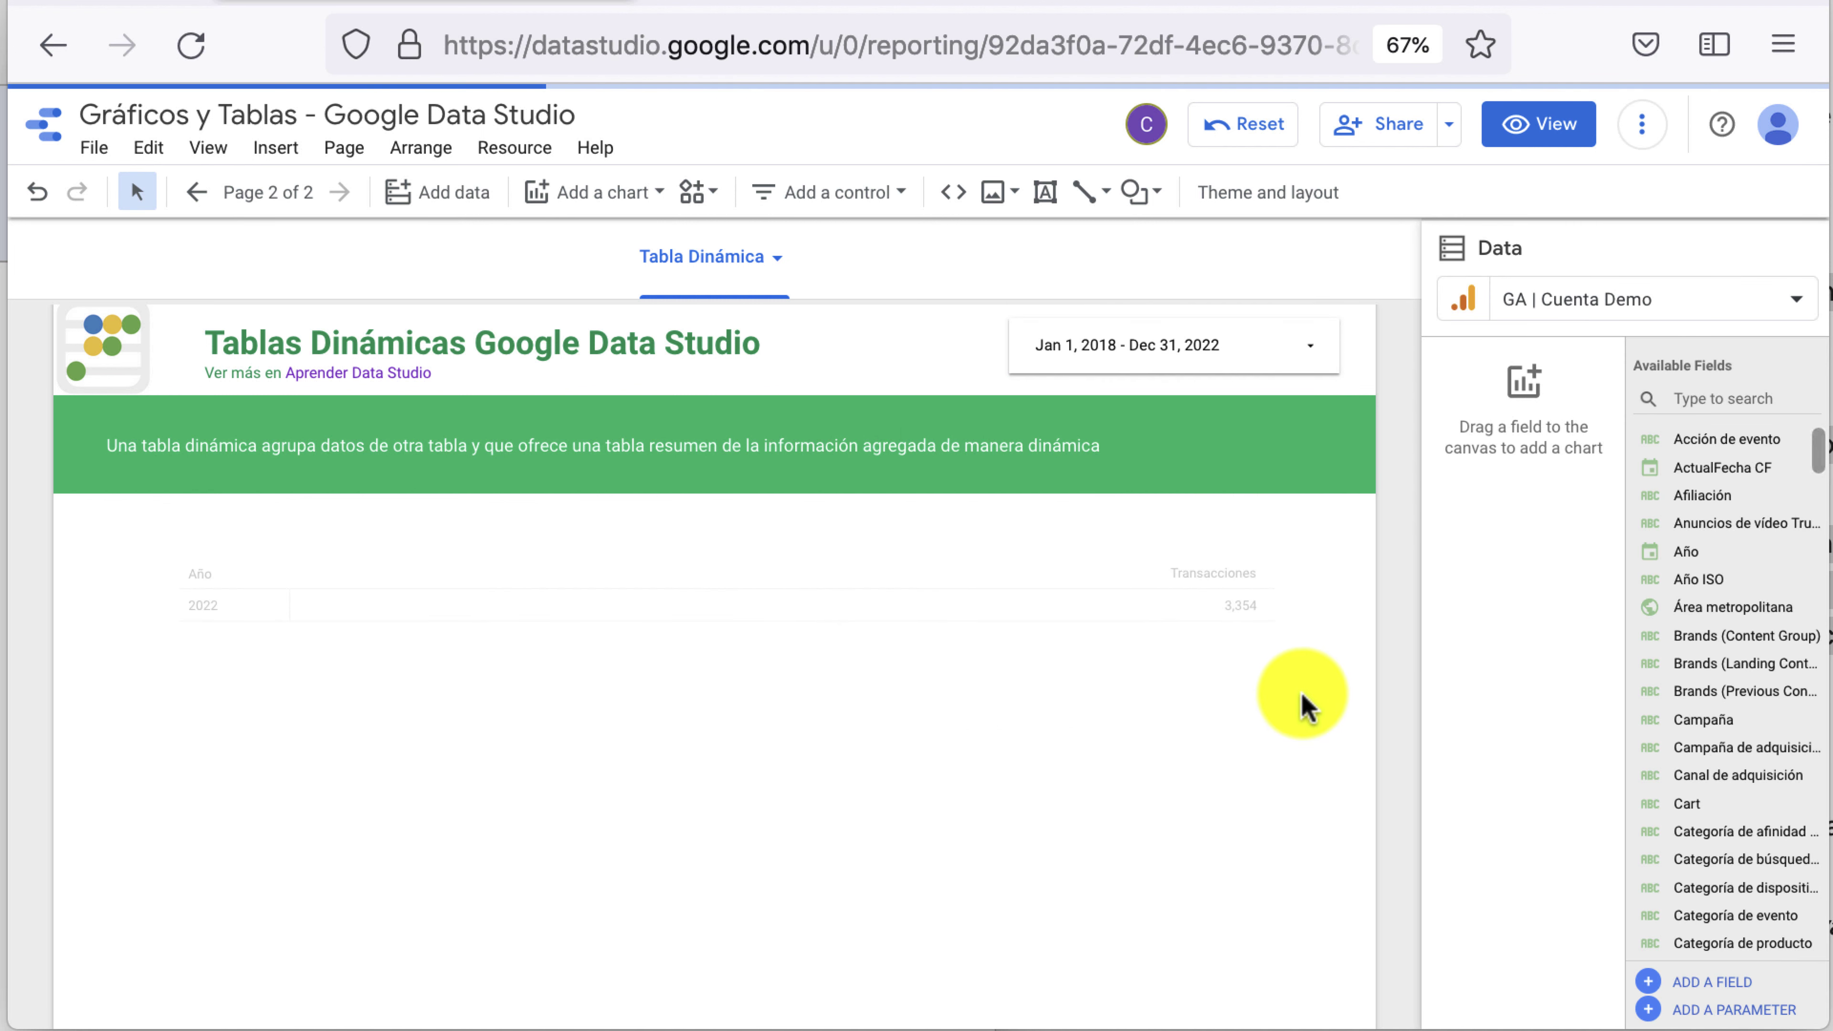
Add Mes del año under Año, enable expand–collapse, then remove Mes del año again
{"action": "scroll", "coordinate": [1302, 705], "scroll_direction": "down", "scroll_amount": 1}
{"action": "scroll", "coordinate": [1305, 707], "scroll_direction": "down", "scroll_amount": 3}
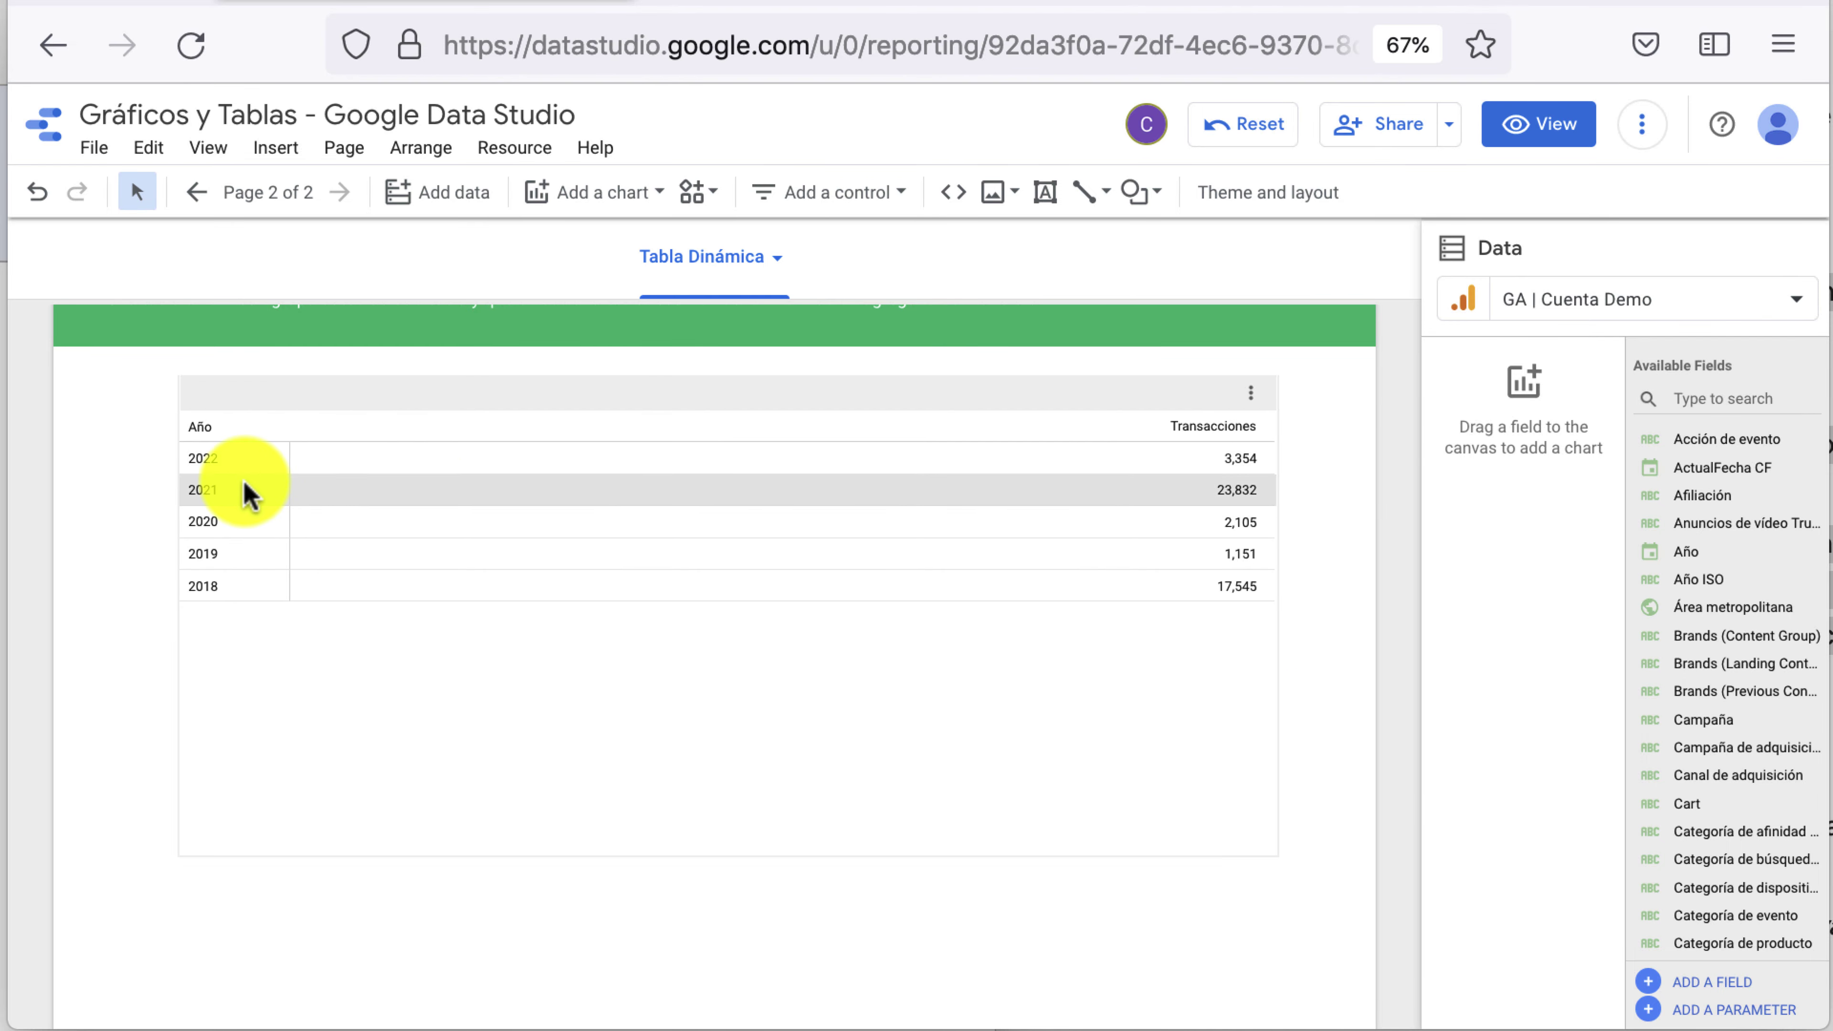
{"action": "mouse_move", "coordinate": [245, 489]}
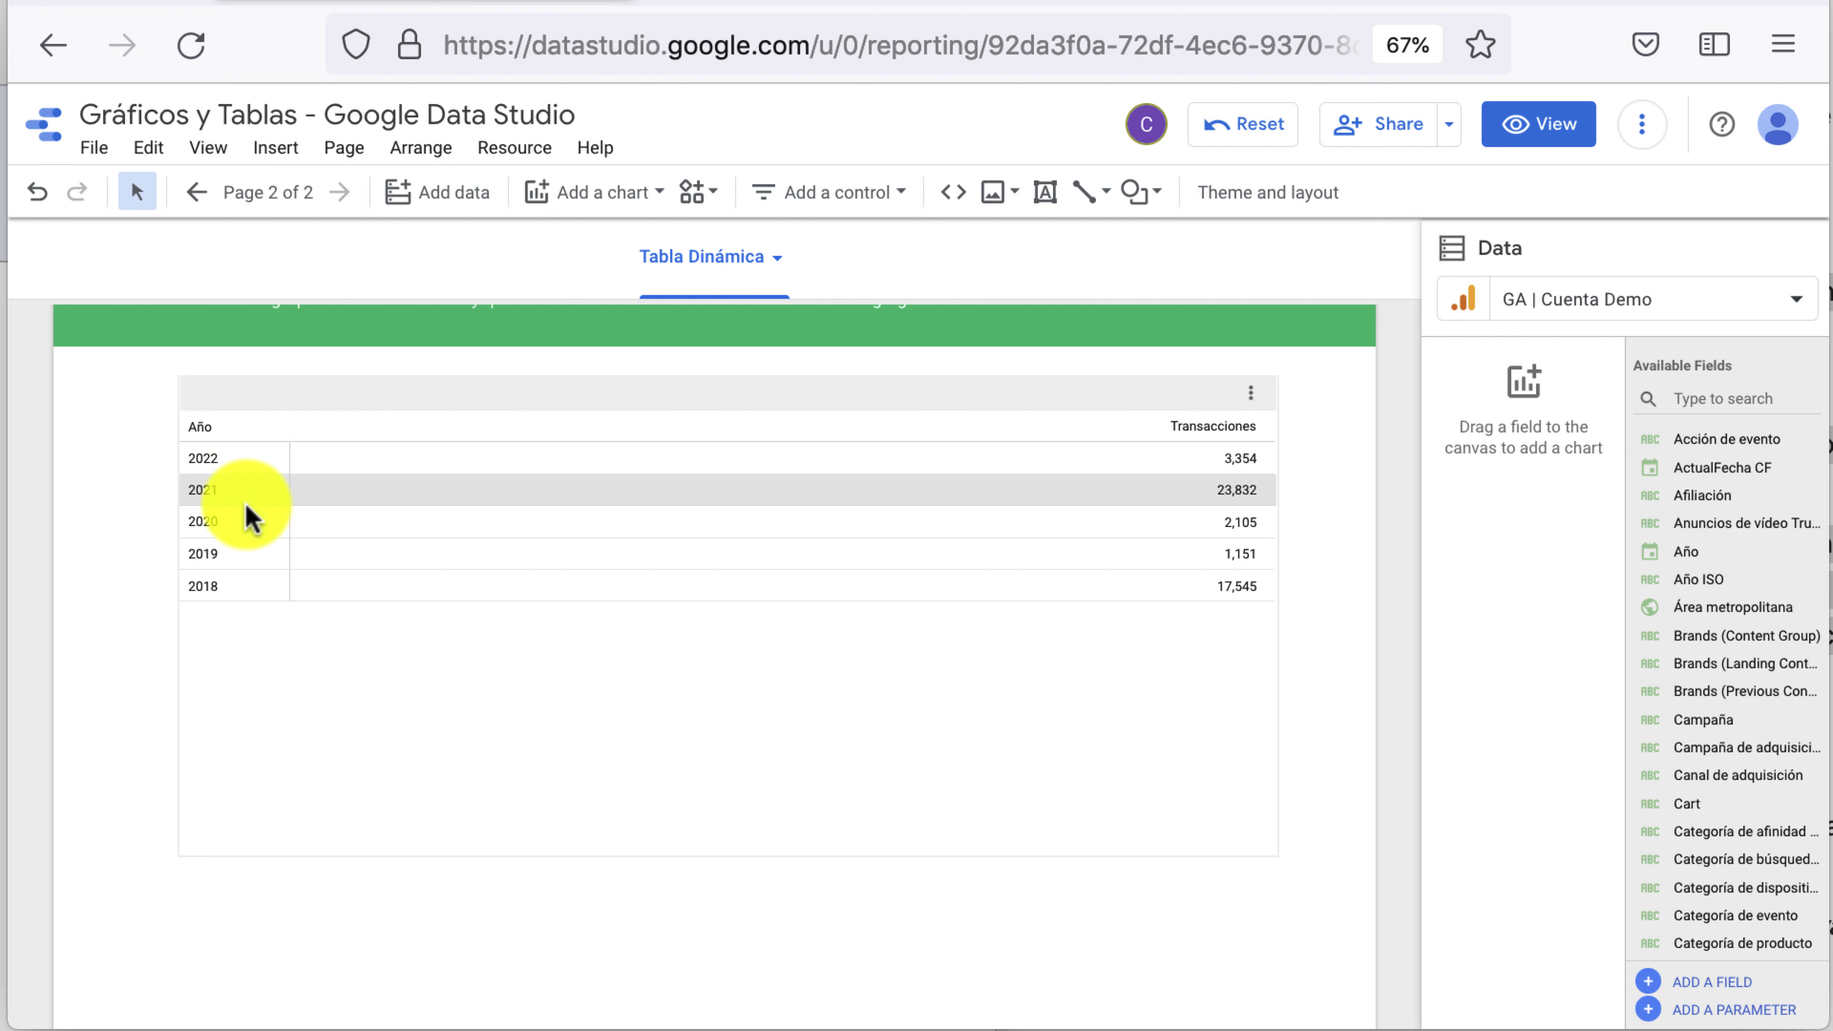
{"action": "left_click", "coordinate": [1152, 572]}
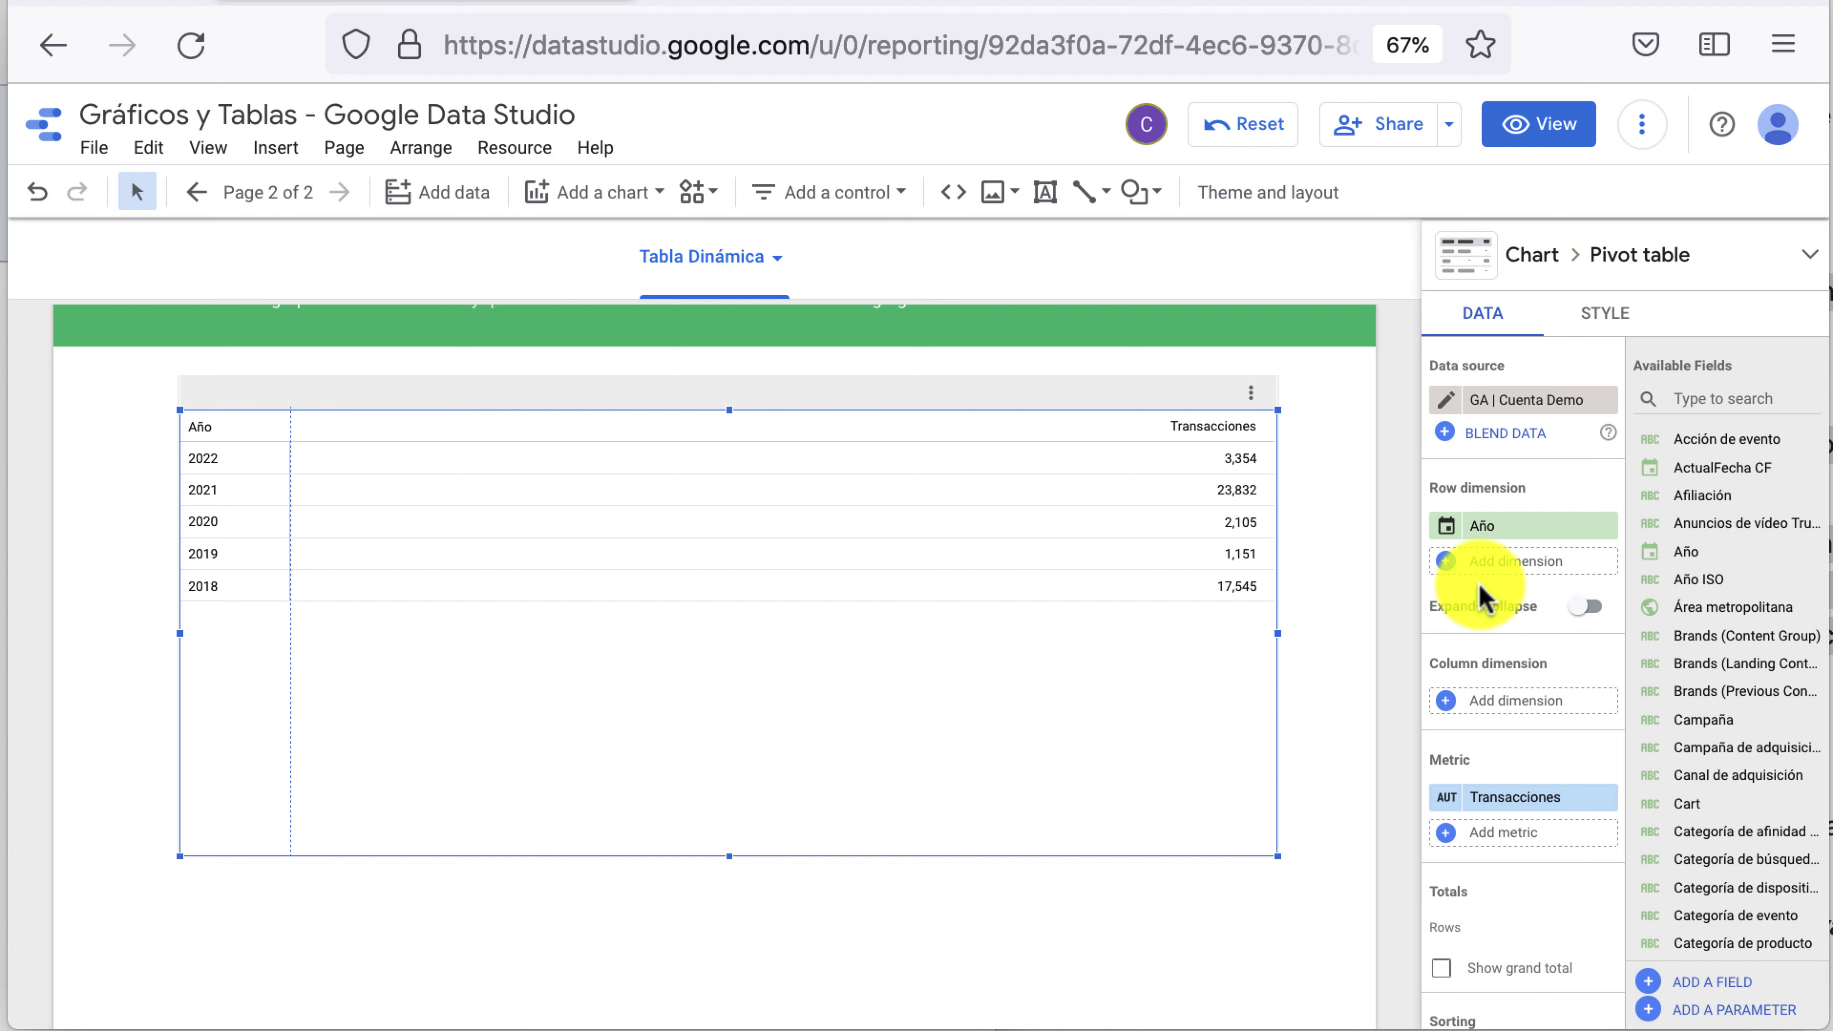
{"action": "left_click", "coordinate": [1503, 561]}
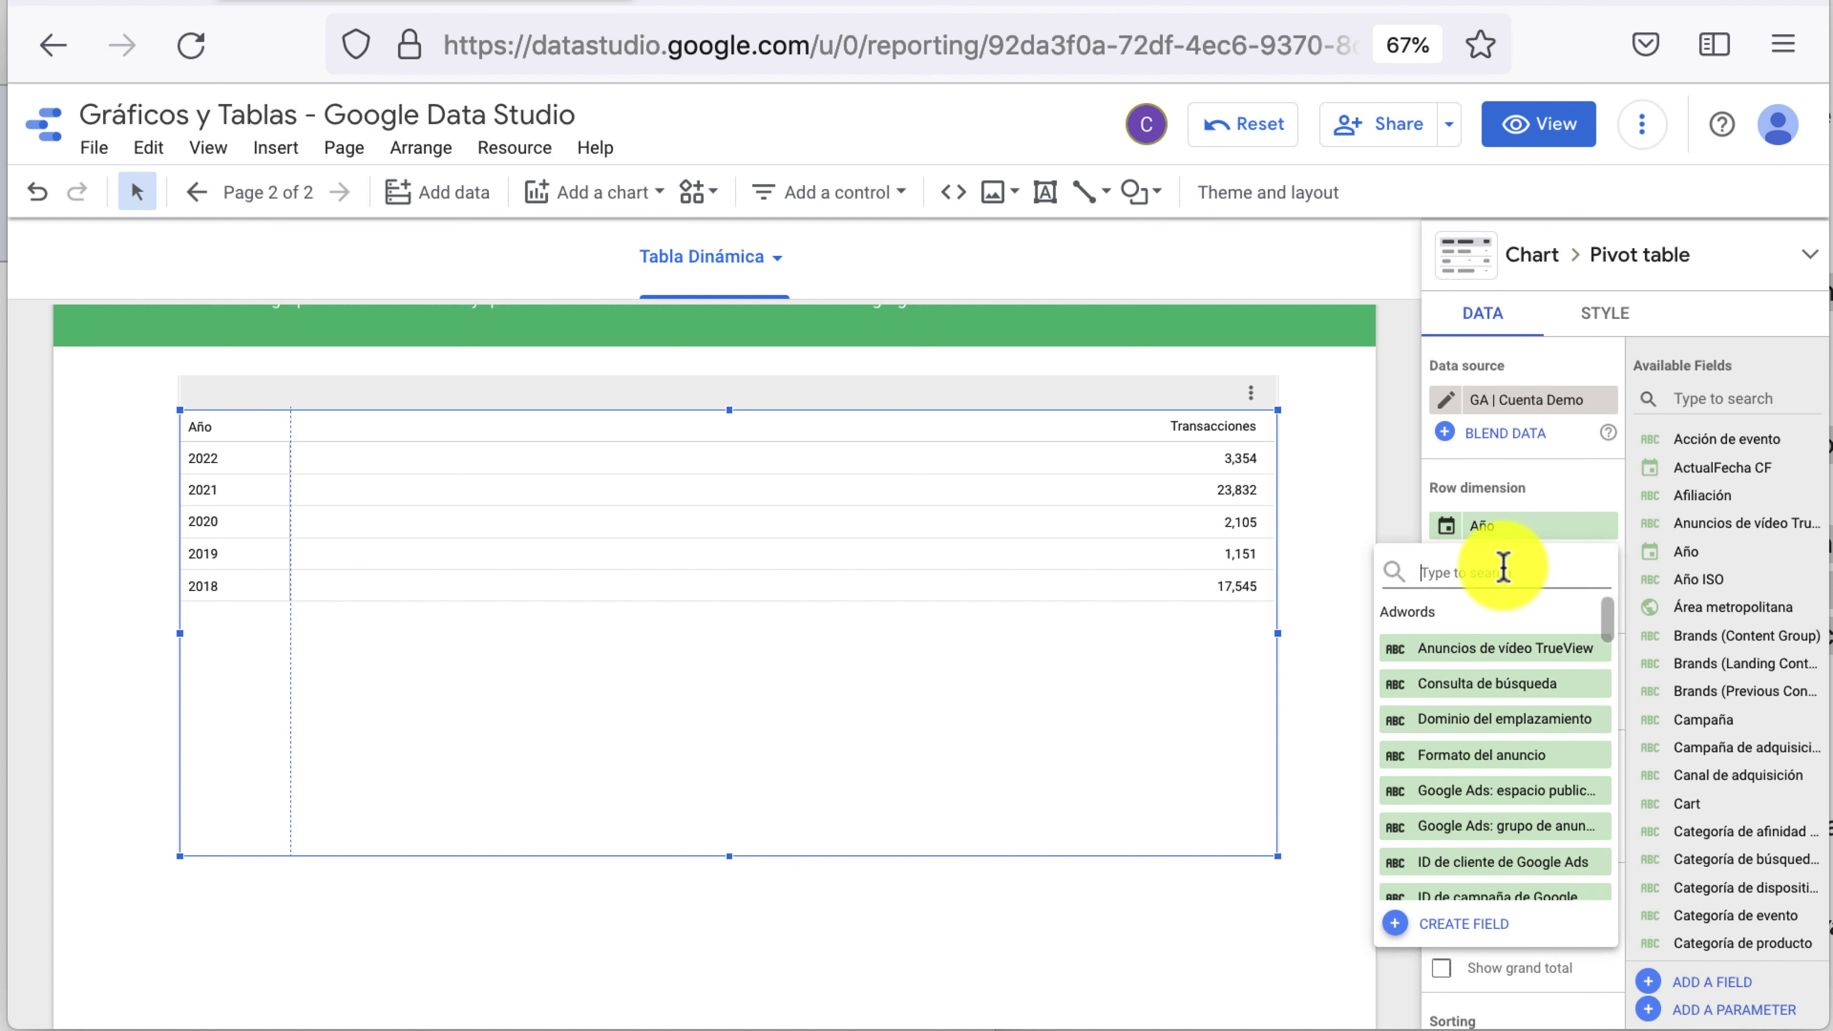
{"action": "type", "text": "mes"}
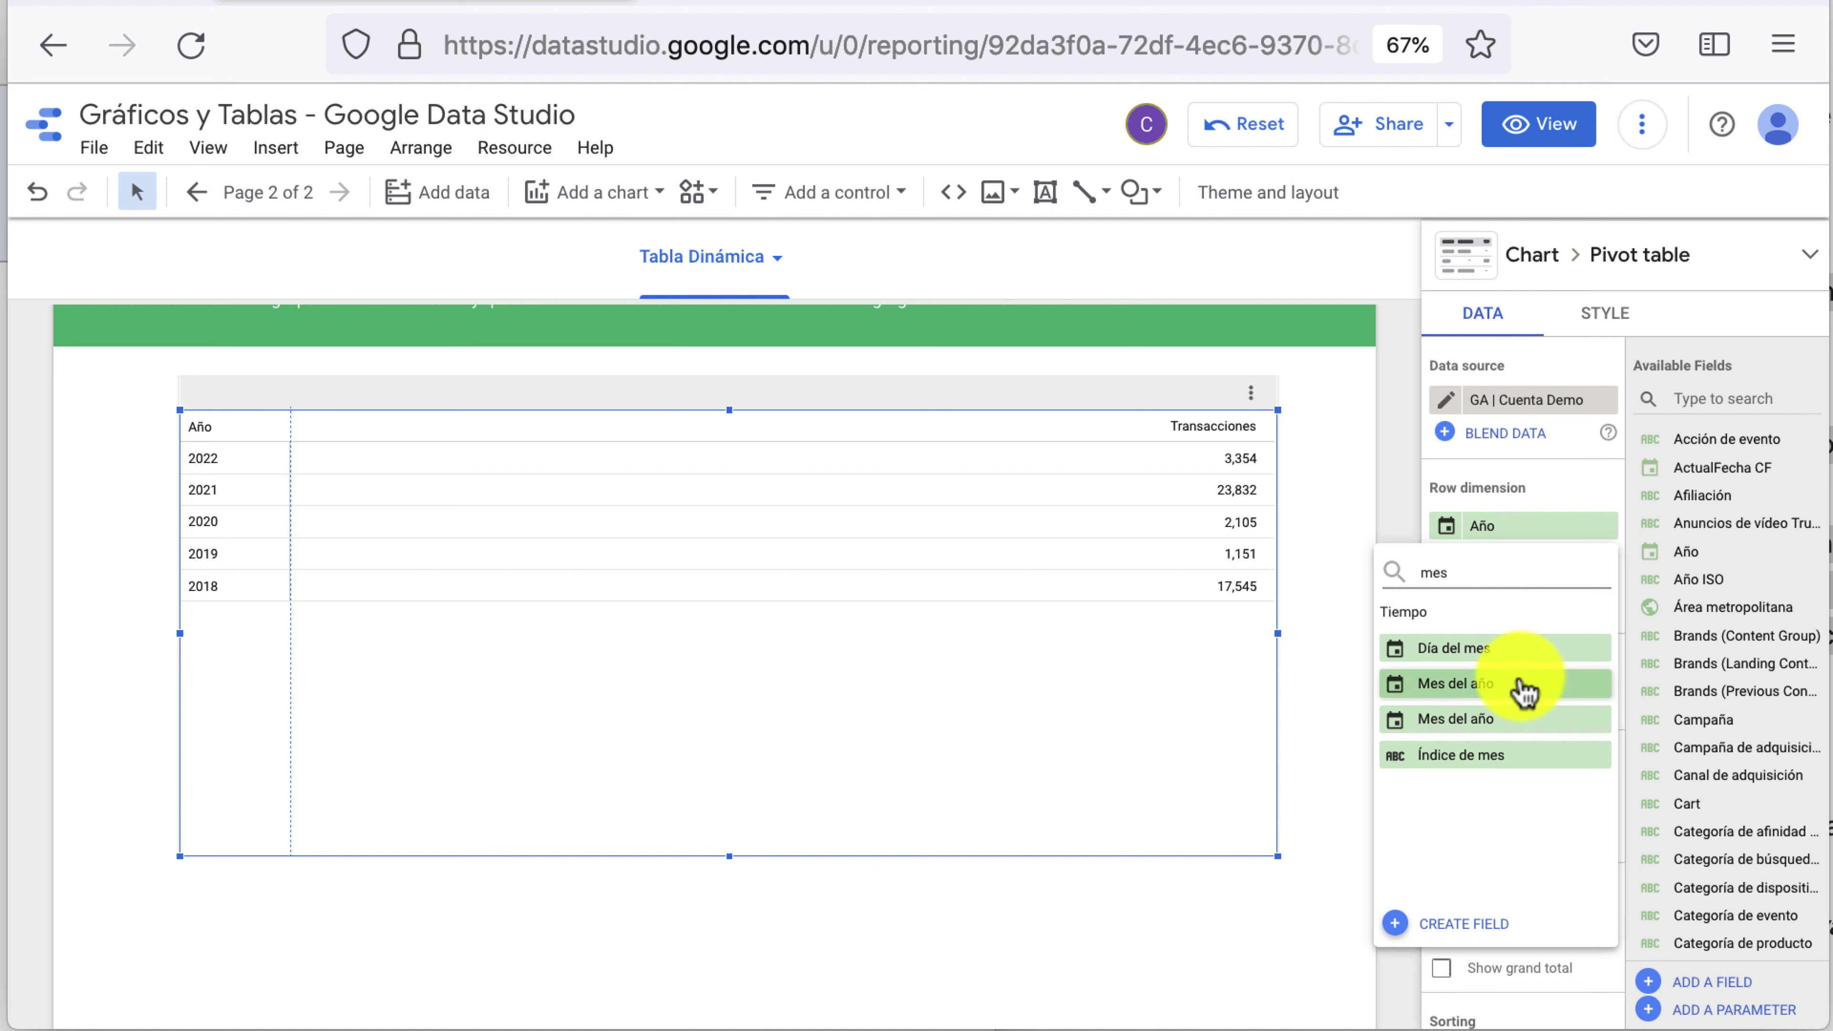
{"action": "left_click", "coordinate": [1525, 692]}
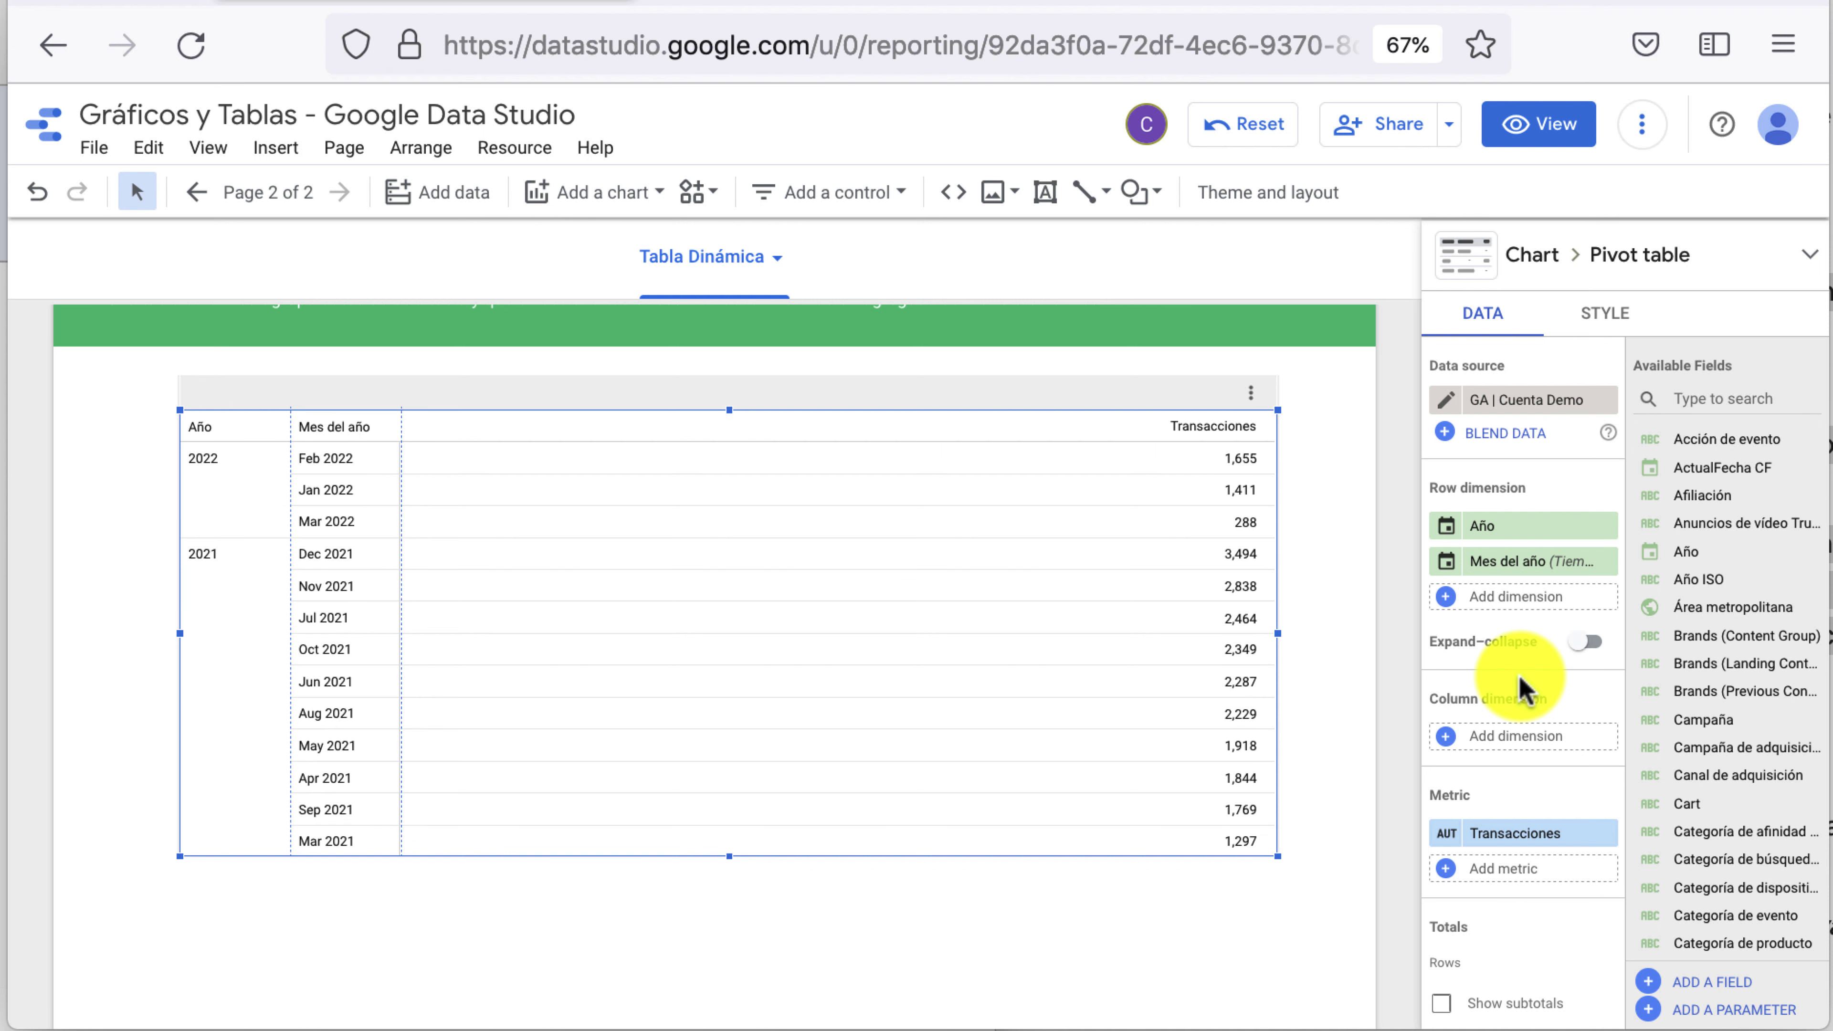
{"action": "left_click", "coordinate": [1585, 642]}
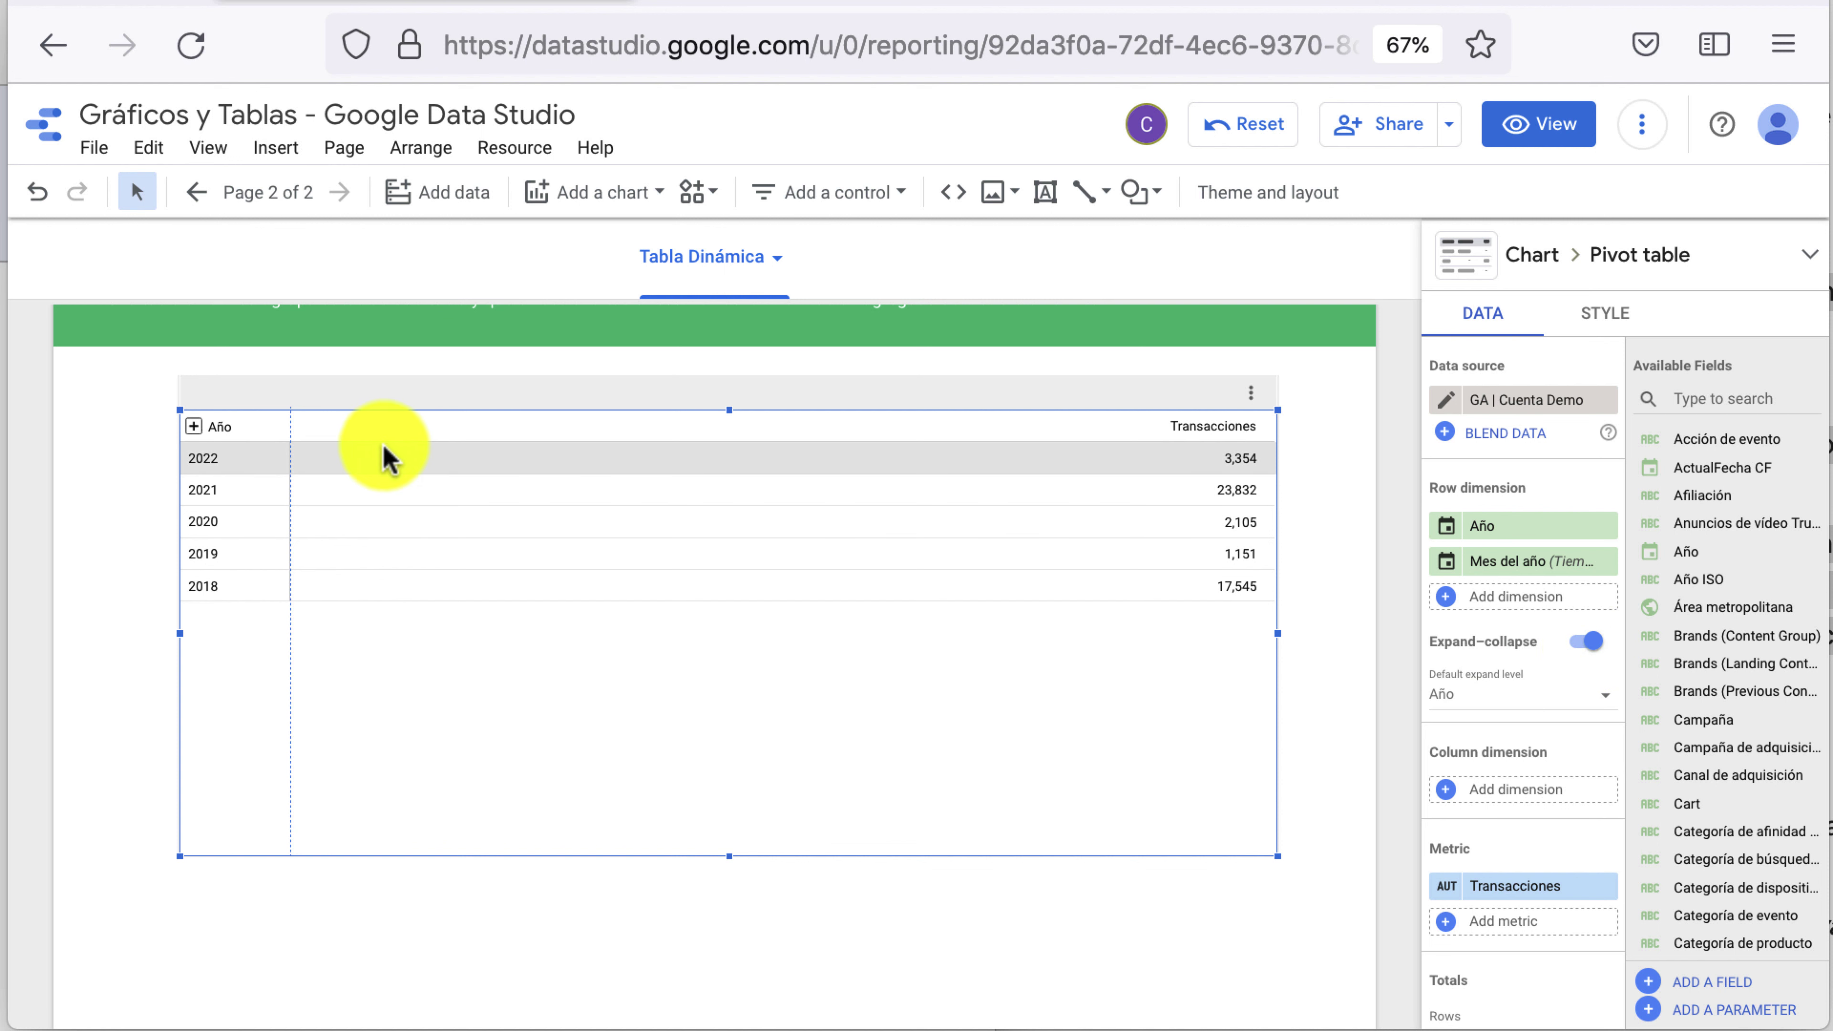
{"action": "mouse_move", "coordinate": [1523, 561]}
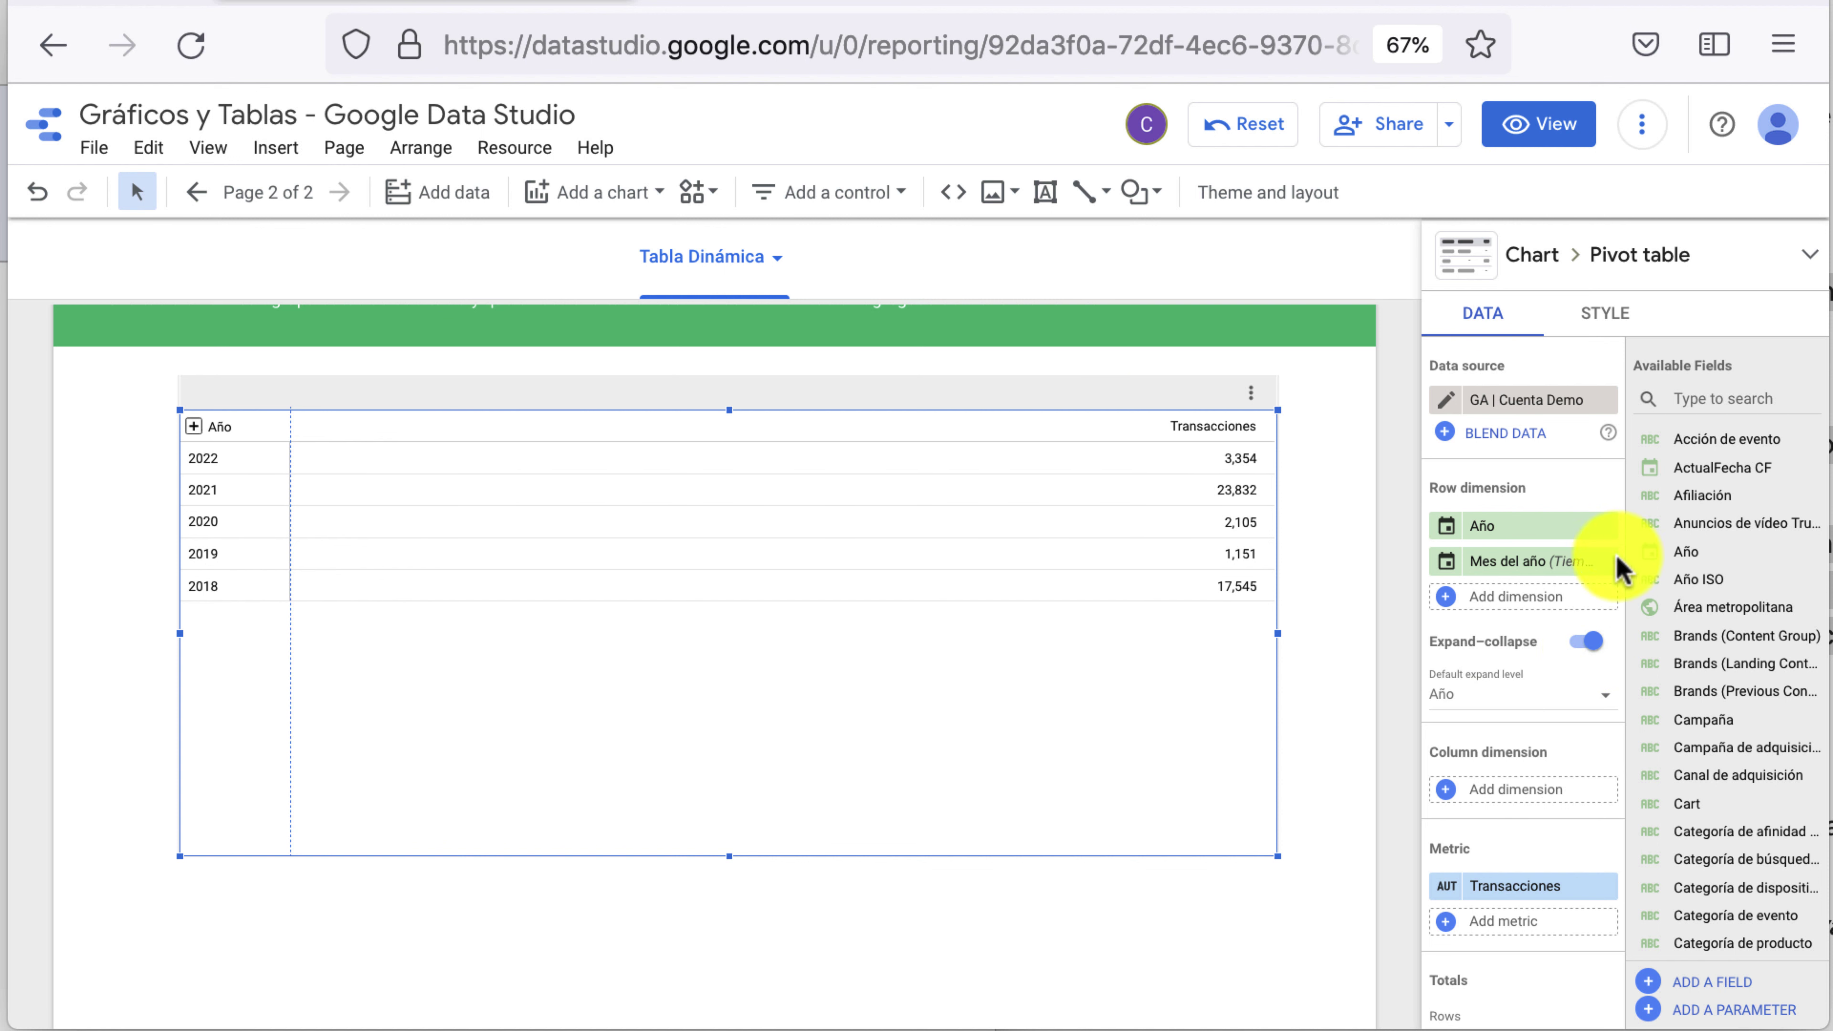
{"action": "left_click", "coordinate": [1605, 561]}
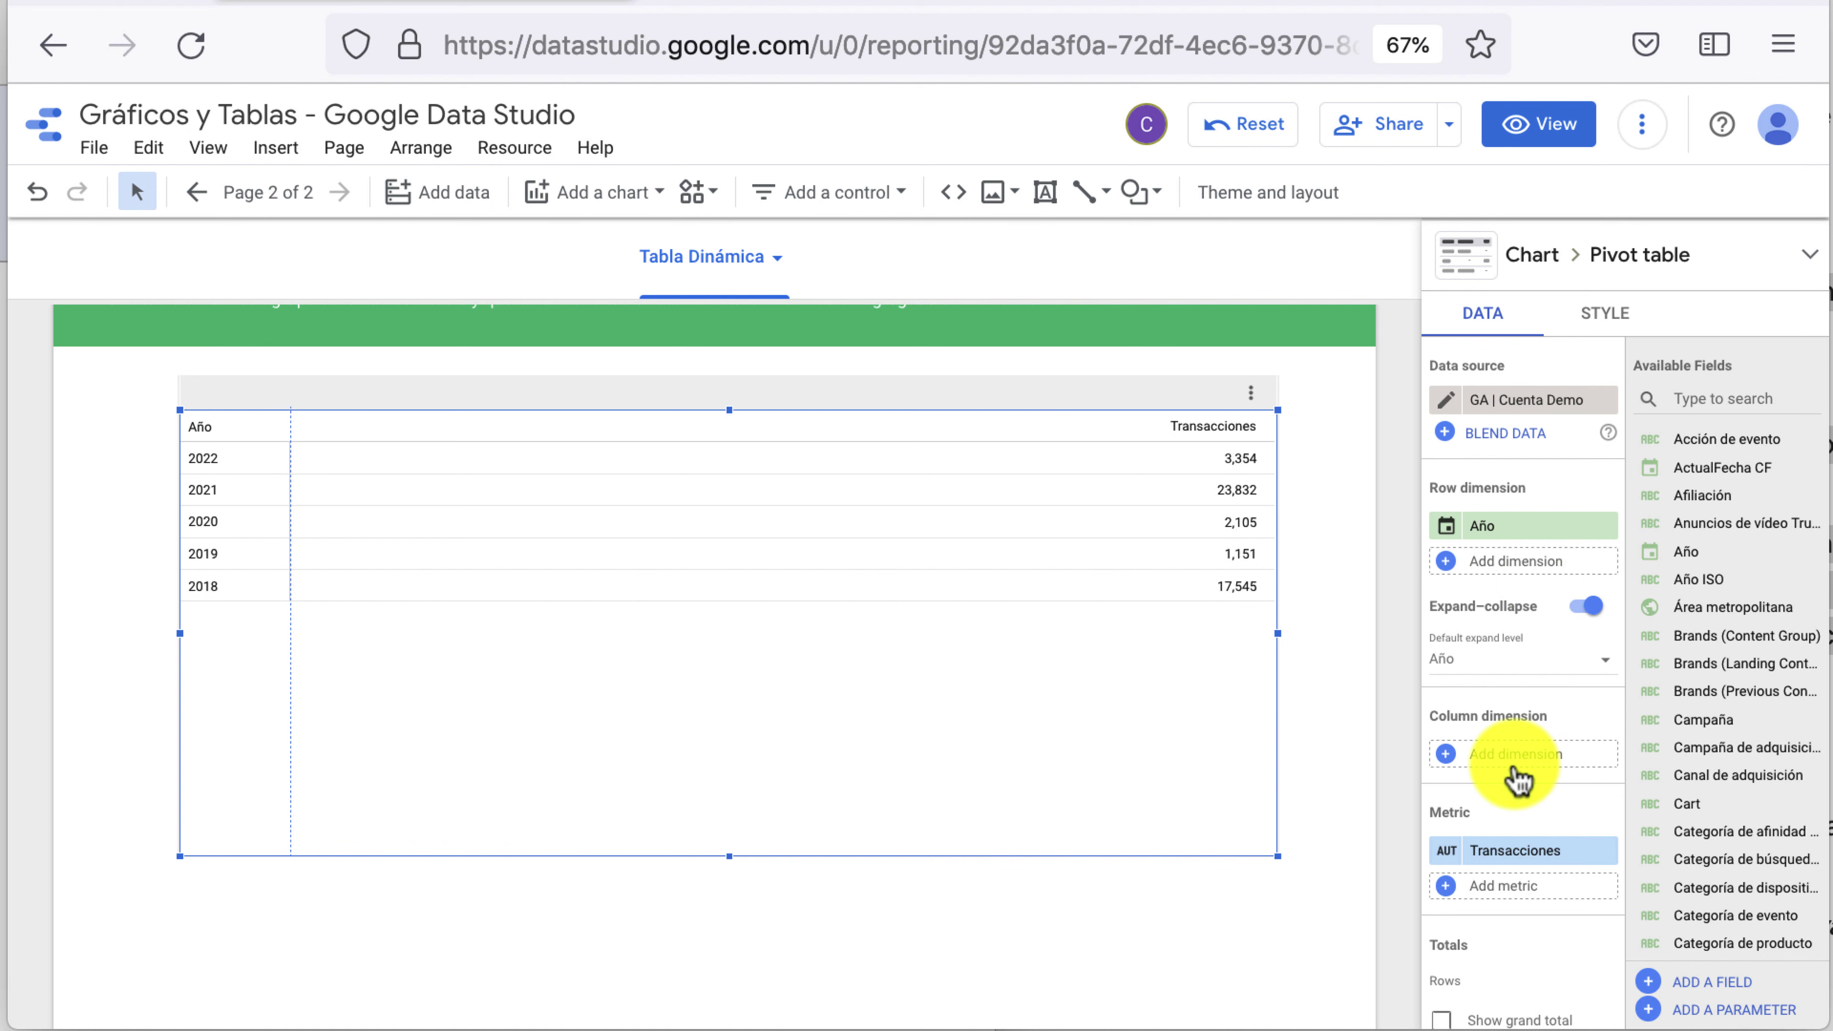
Search the field list for 'fecha' and add Fecha as the column dimension
{"action": "left_click", "coordinate": [1566, 764]}
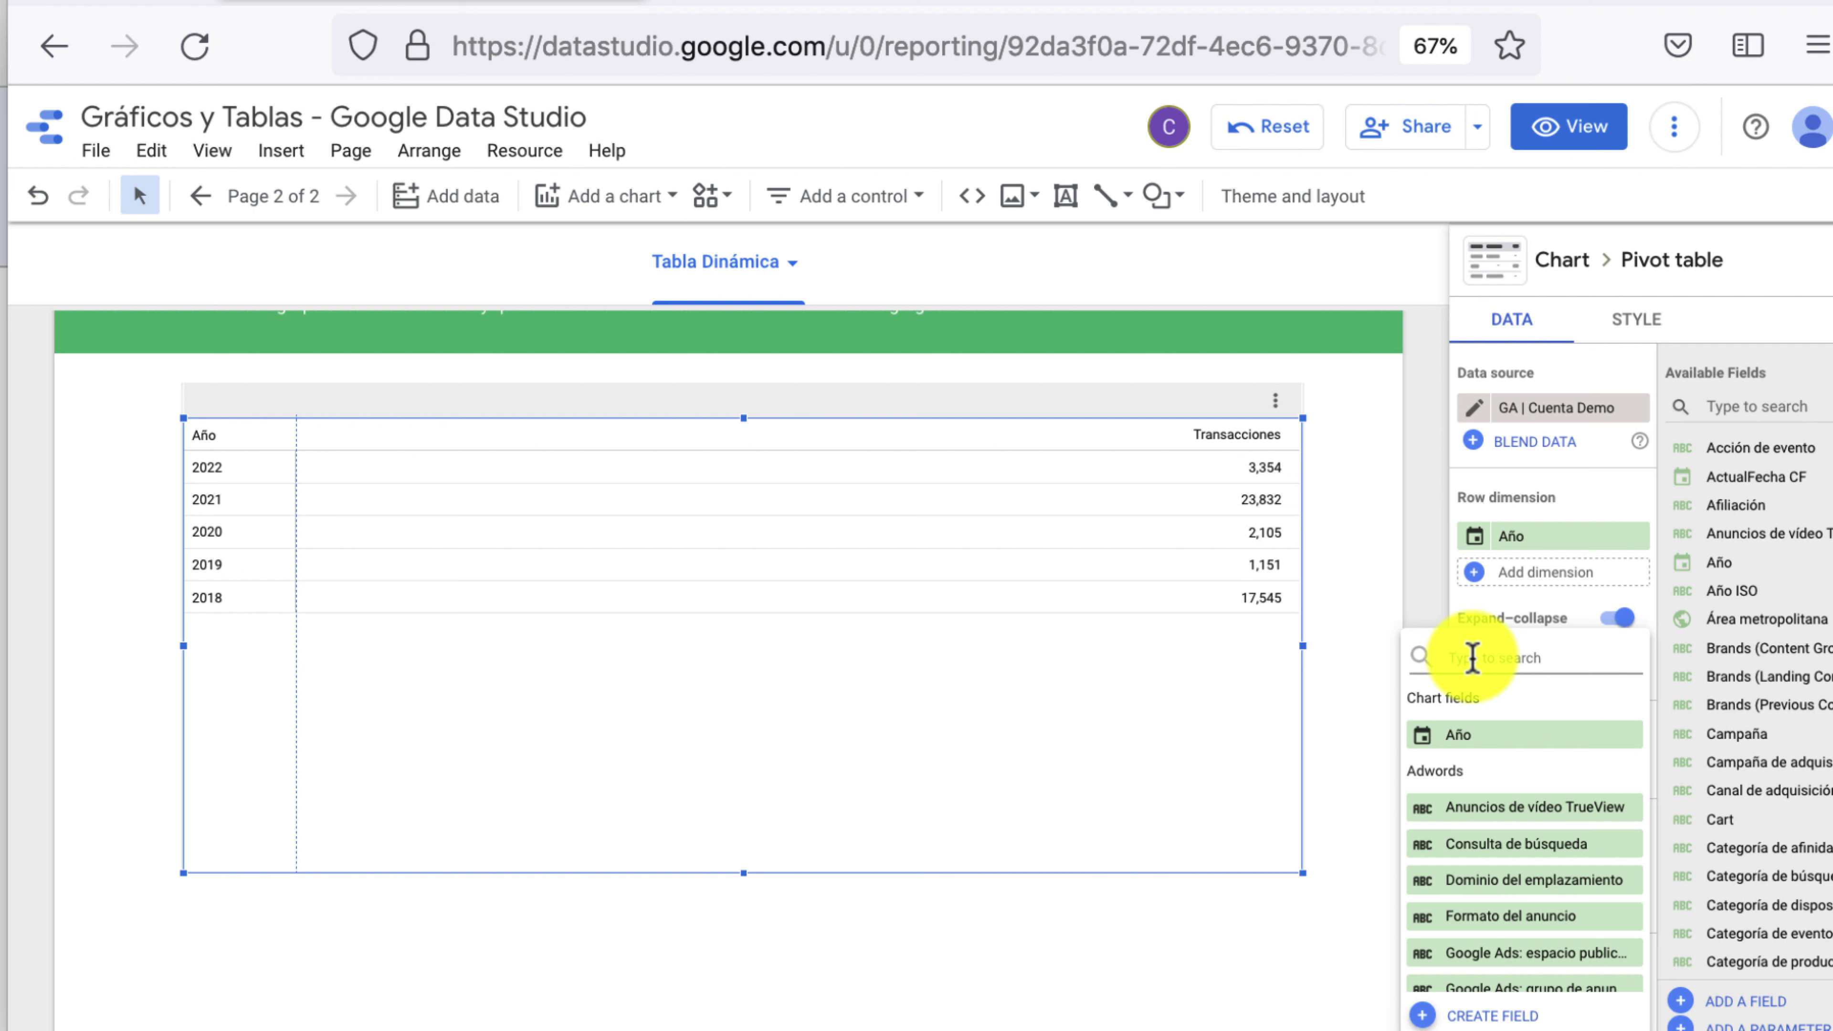
{"action": "type", "text": "qua"}
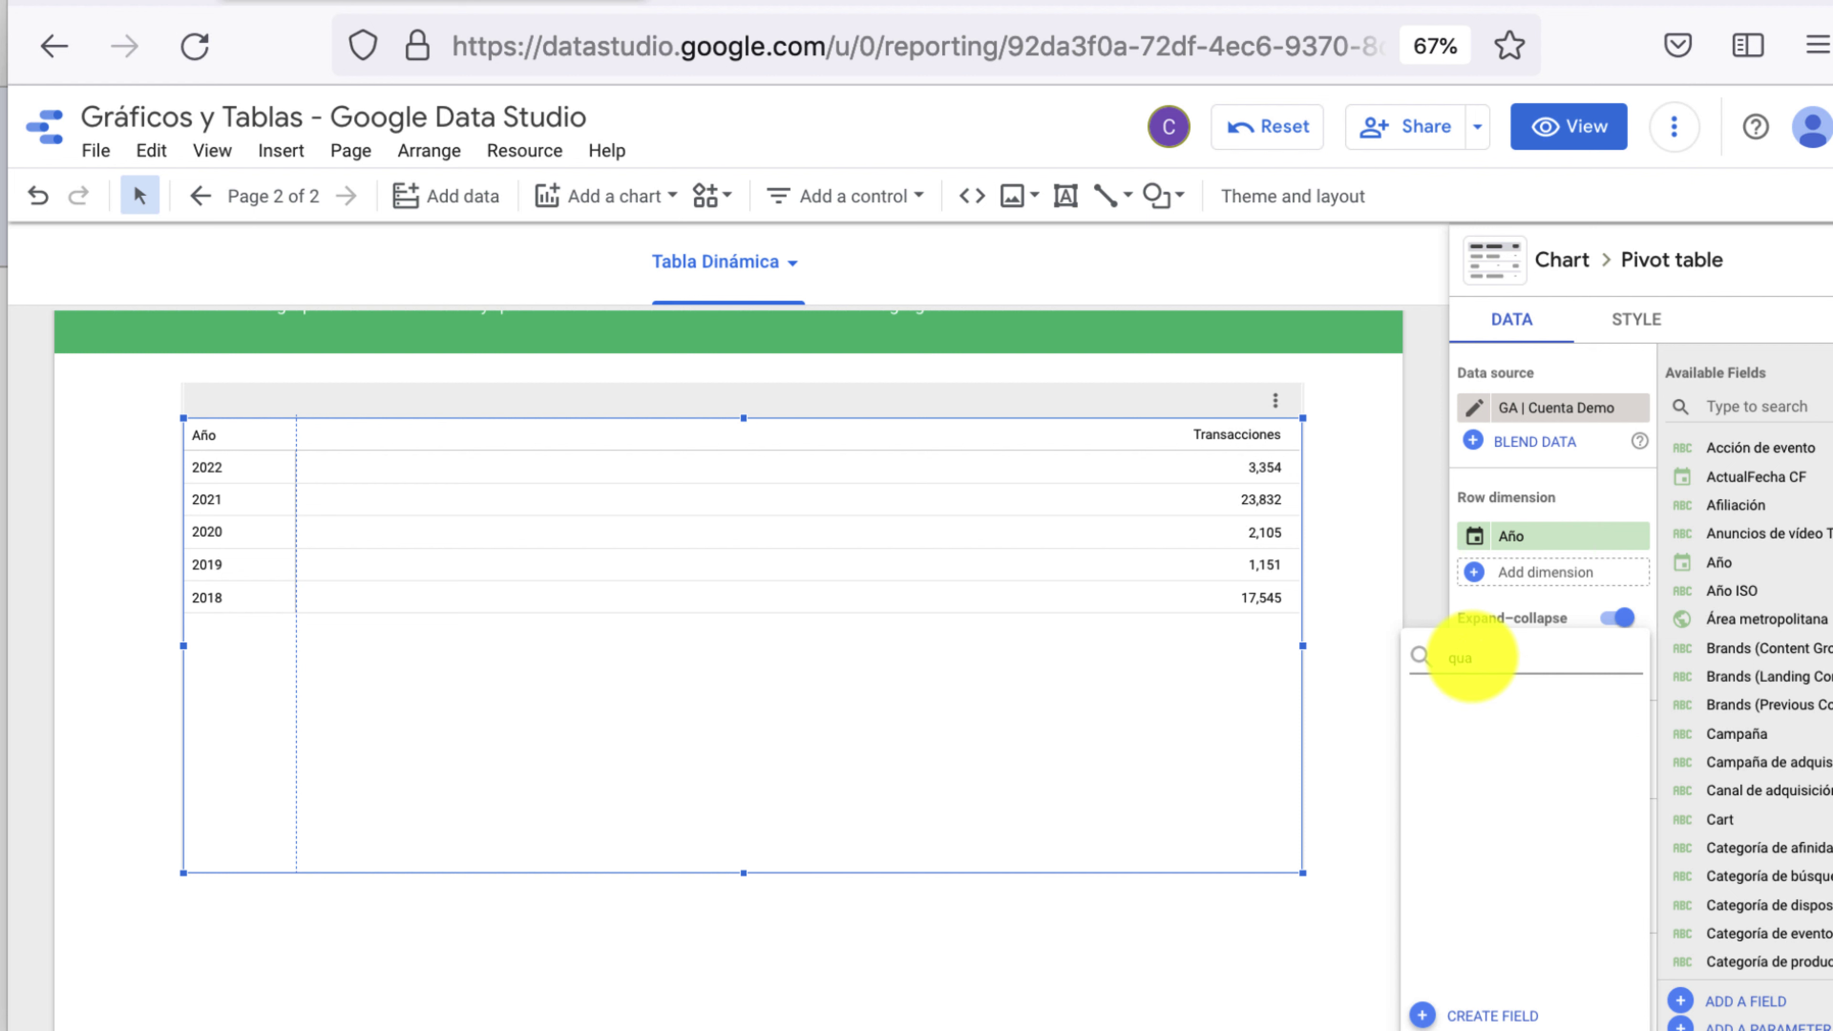
{"action": "key", "text": "BackSpace"}
{"action": "key", "text": "BackSpace"}
{"action": "type", "text": "tri"}
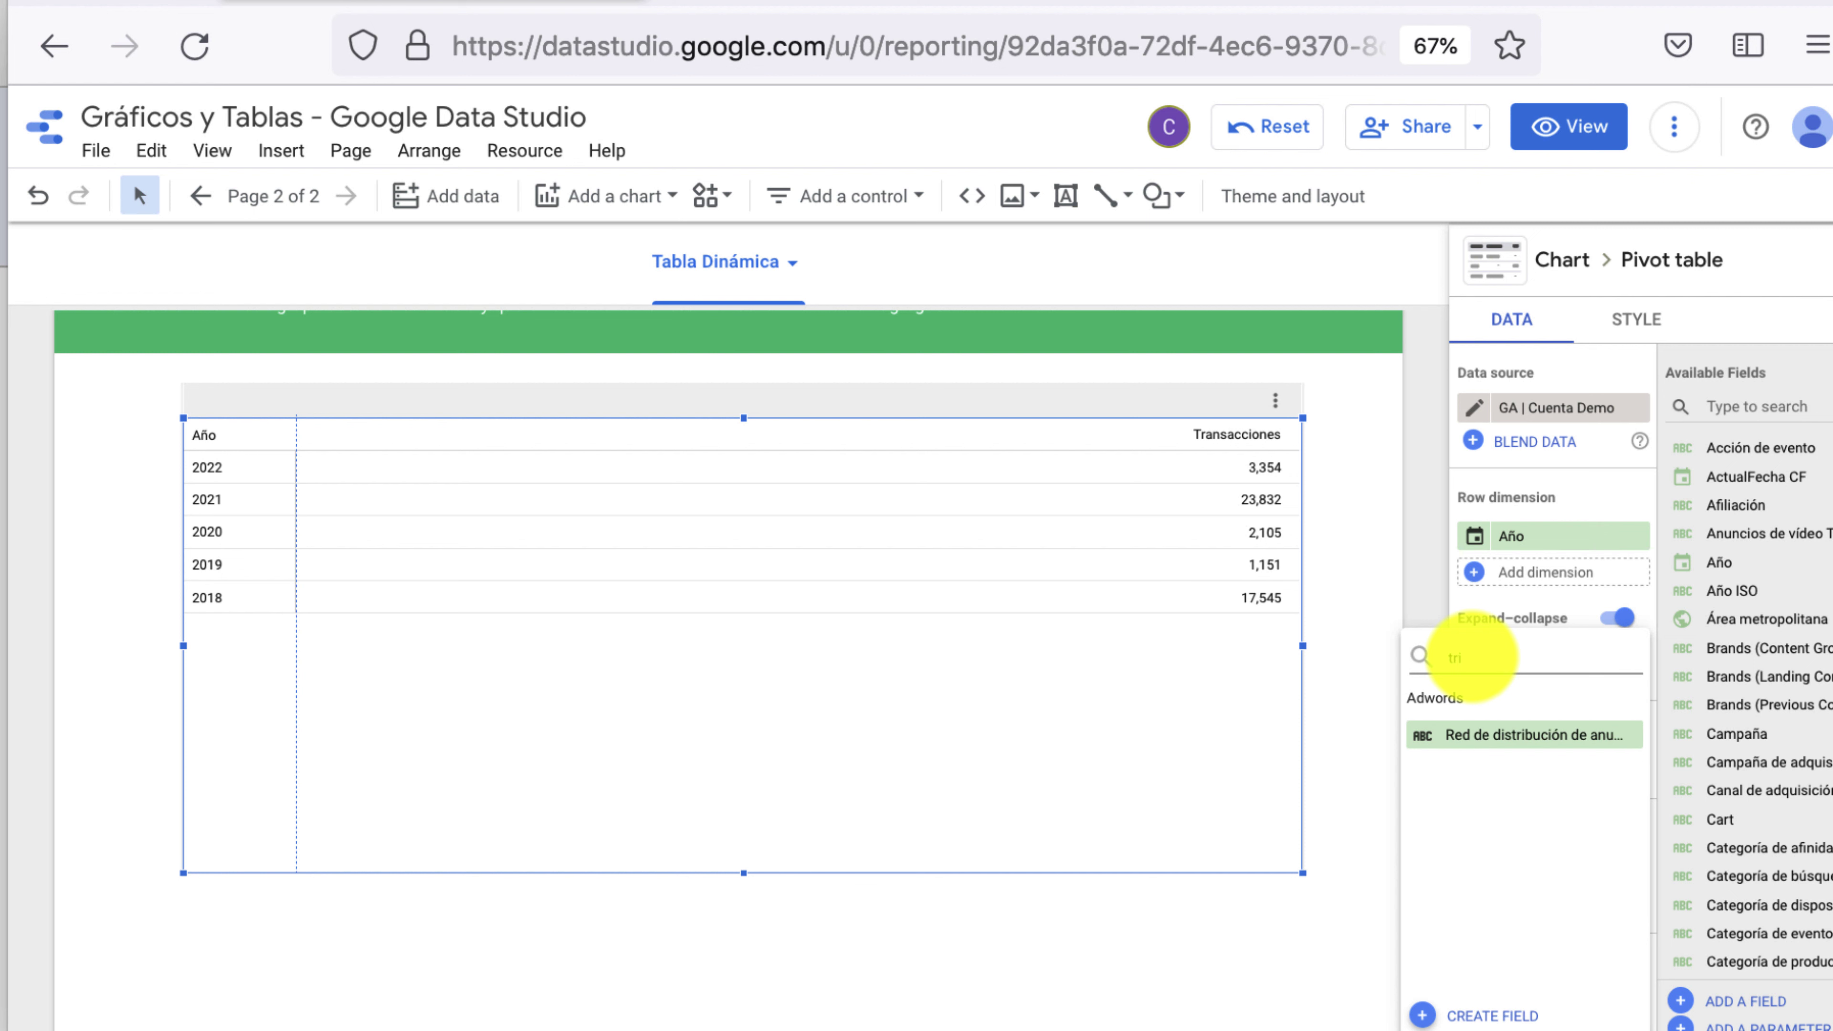
{"action": "key", "text": "BackSpace"}
{"action": "key", "text": "BackSpace"}
{"action": "key", "text": "BackSpace"}
{"action": "scroll", "coordinate": [1522, 810], "scroll_direction": "down", "scroll_amount": 2}
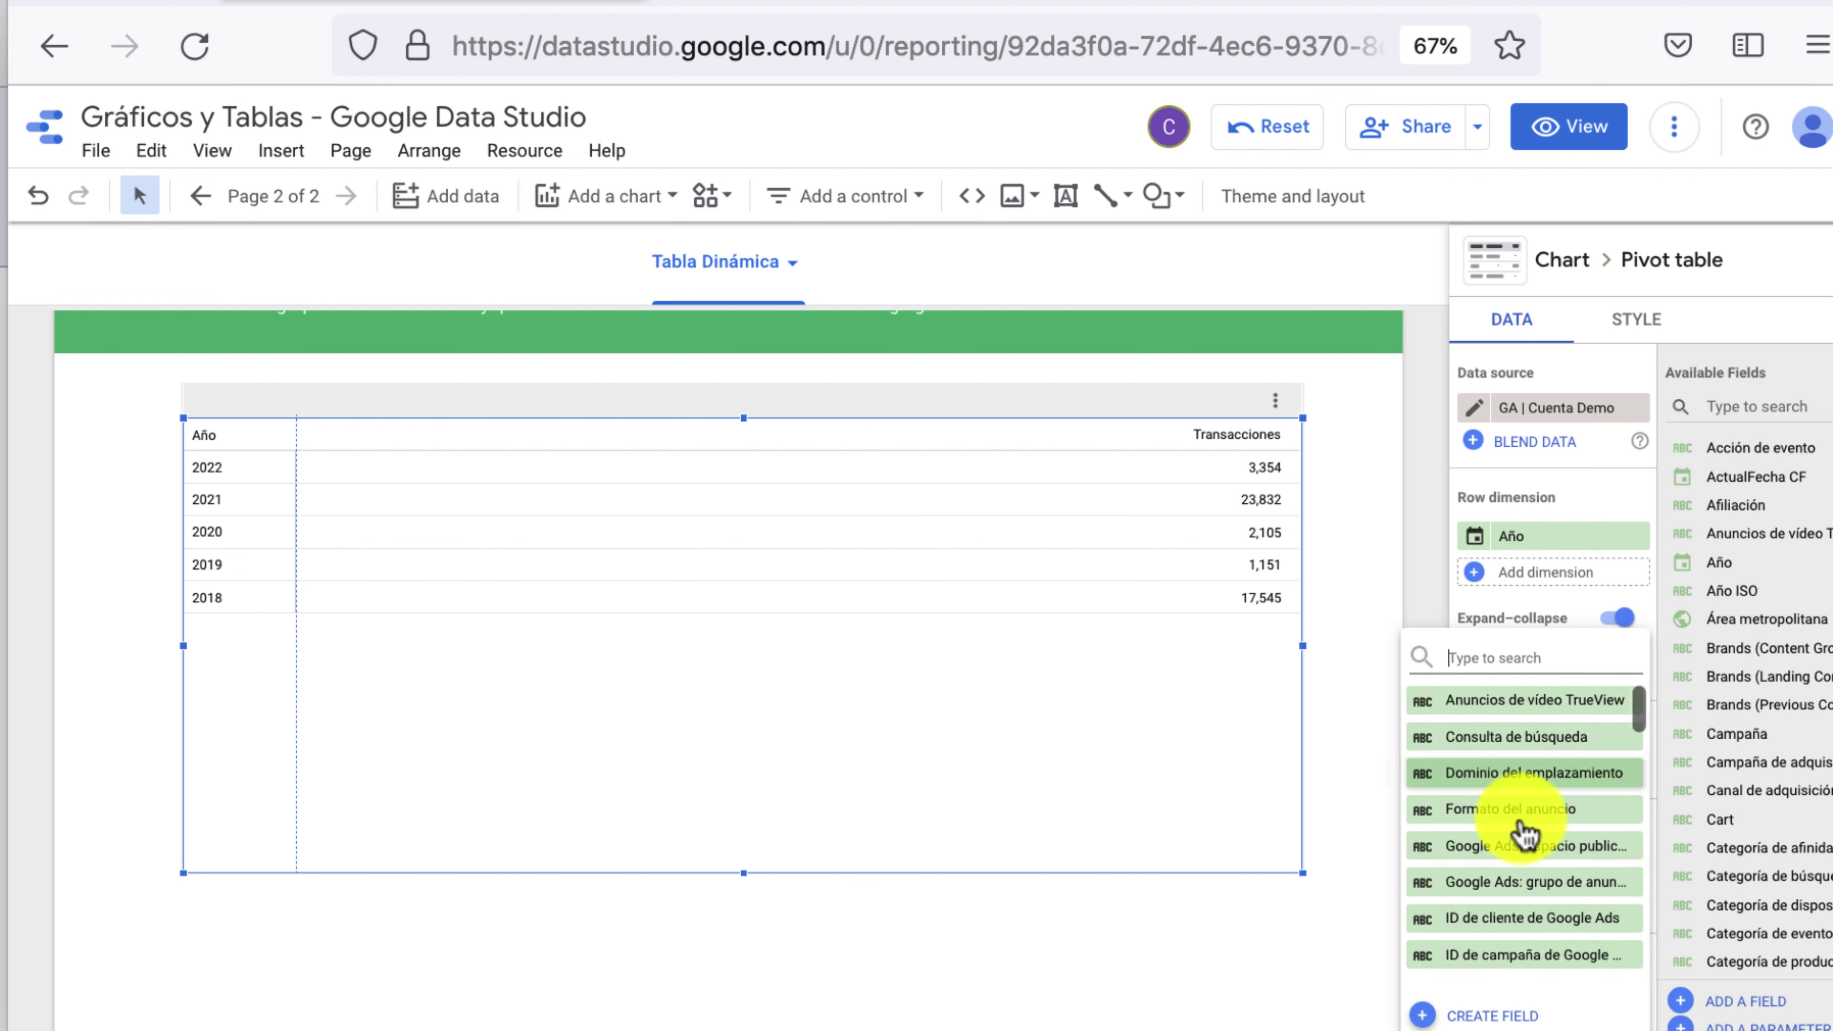
{"action": "scroll", "coordinate": [1523, 830], "scroll_direction": "down", "scroll_amount": 5}
{"action": "scroll", "coordinate": [1522, 830], "scroll_direction": "up", "scroll_amount": 10}
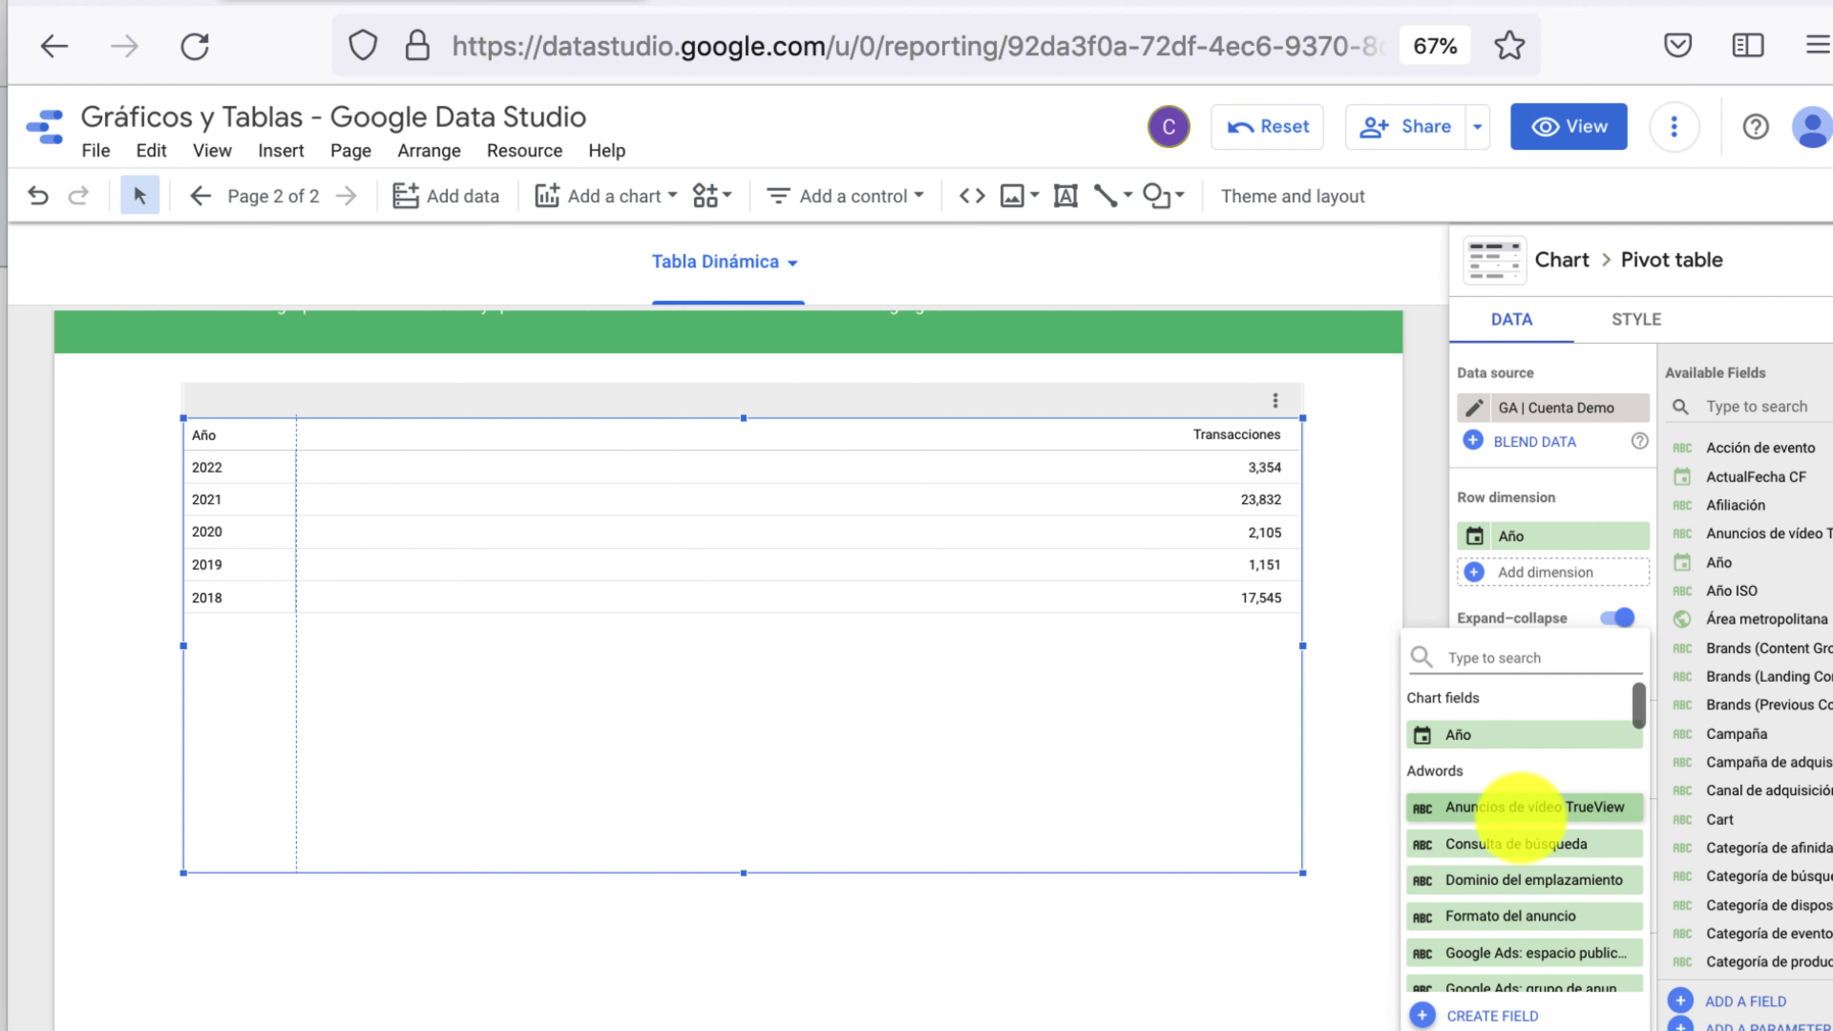
{"action": "type", "text": "fecha"}
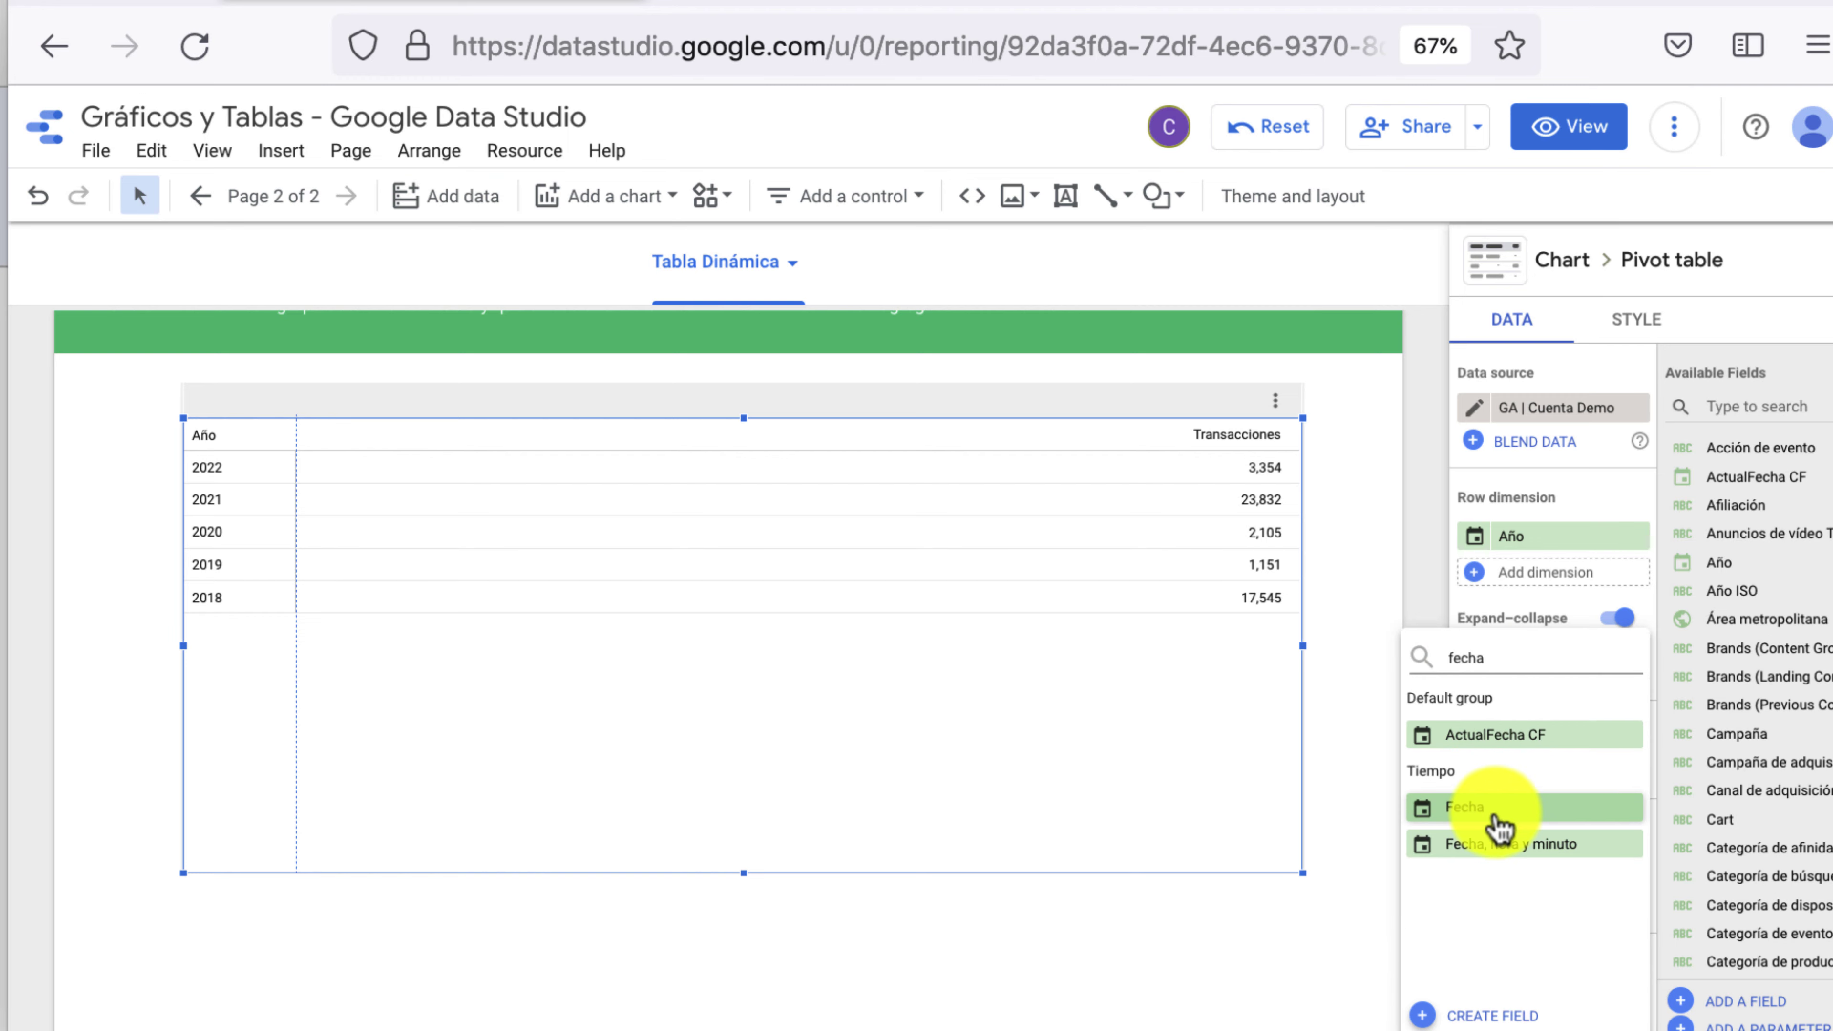
{"action": "left_click", "coordinate": [1501, 808]}
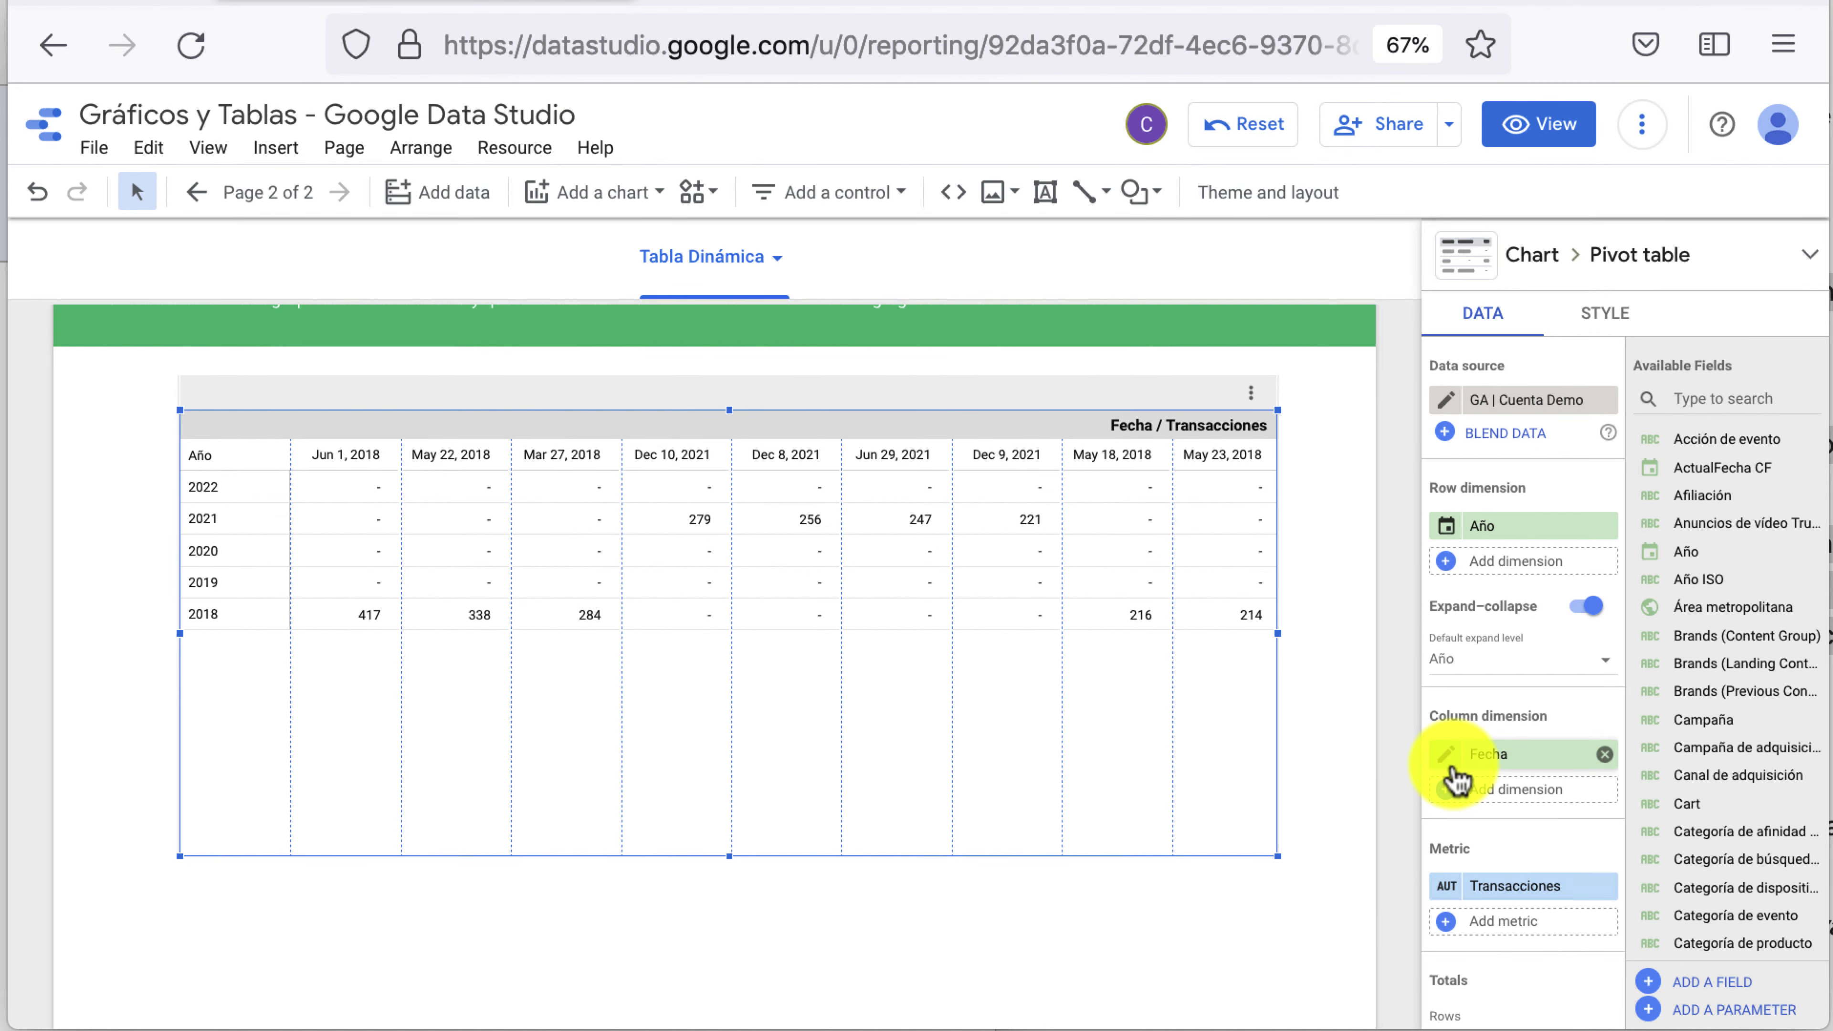
Set the Fecha column dimension's granularity to Quarter and rename it 'Quarter'
{"action": "left_click", "coordinate": [1447, 758]}
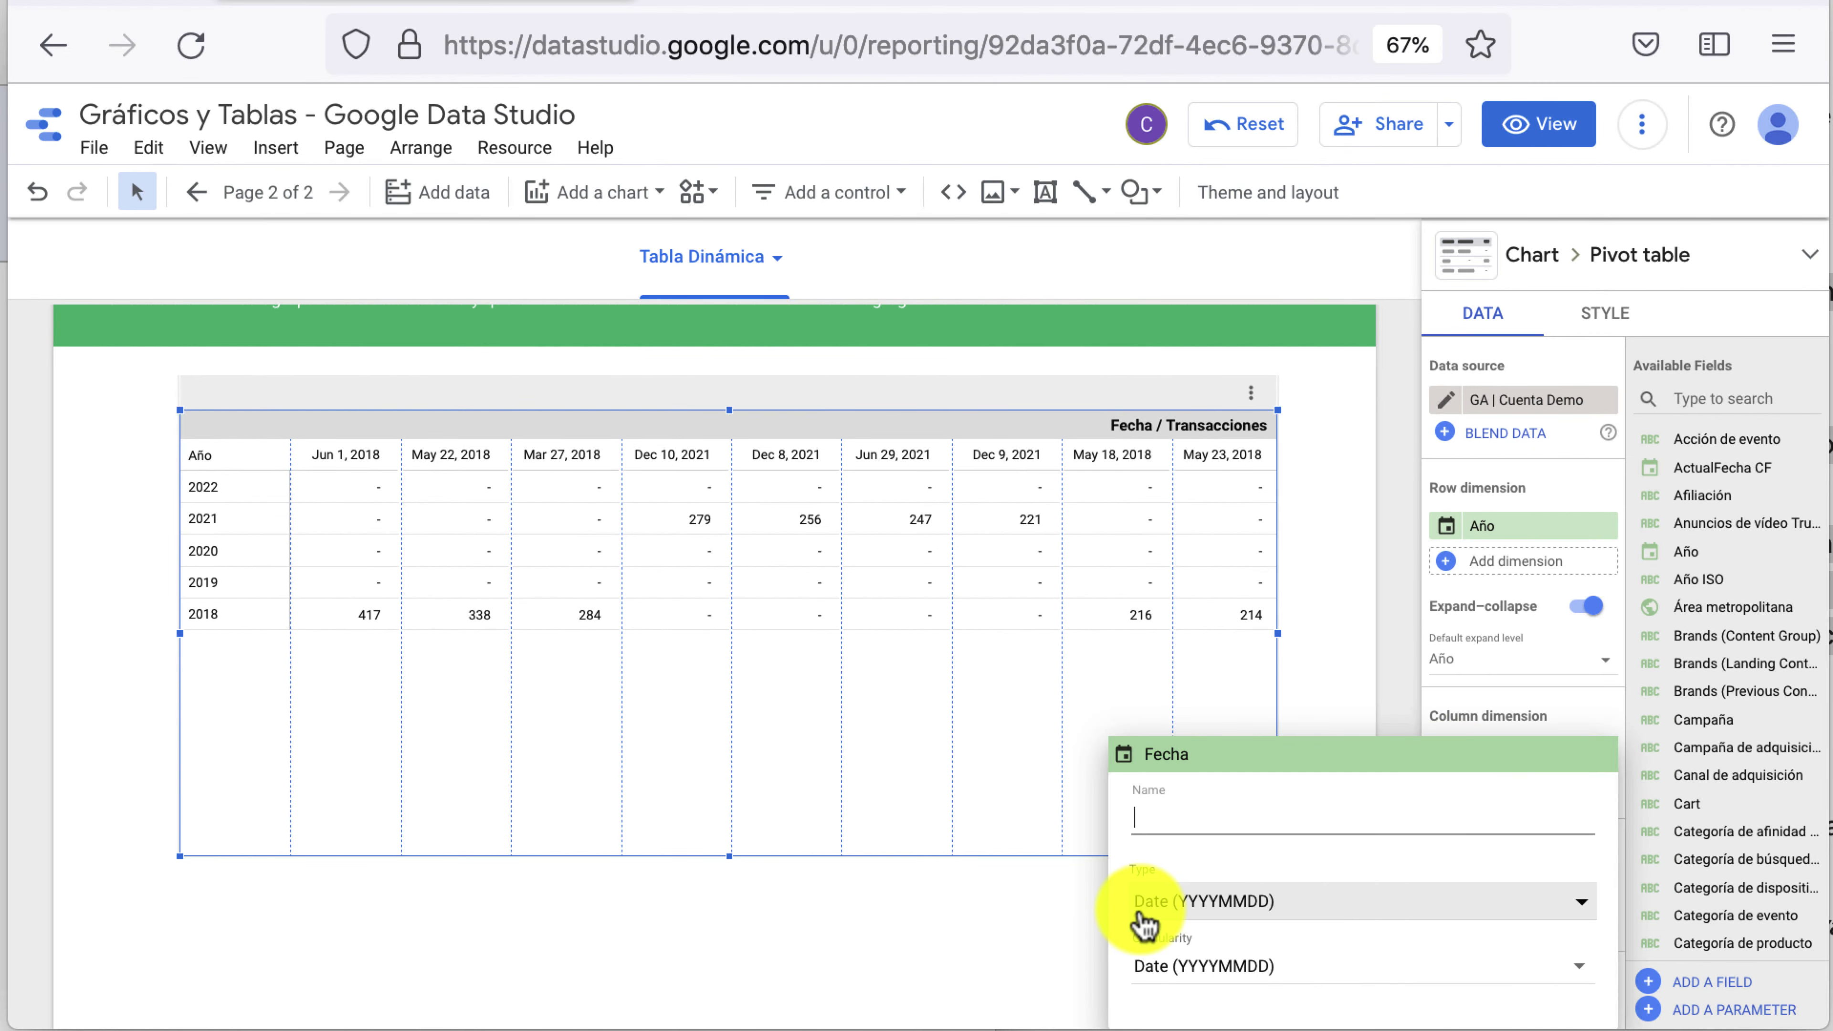
{"action": "left_click", "coordinate": [1240, 971]}
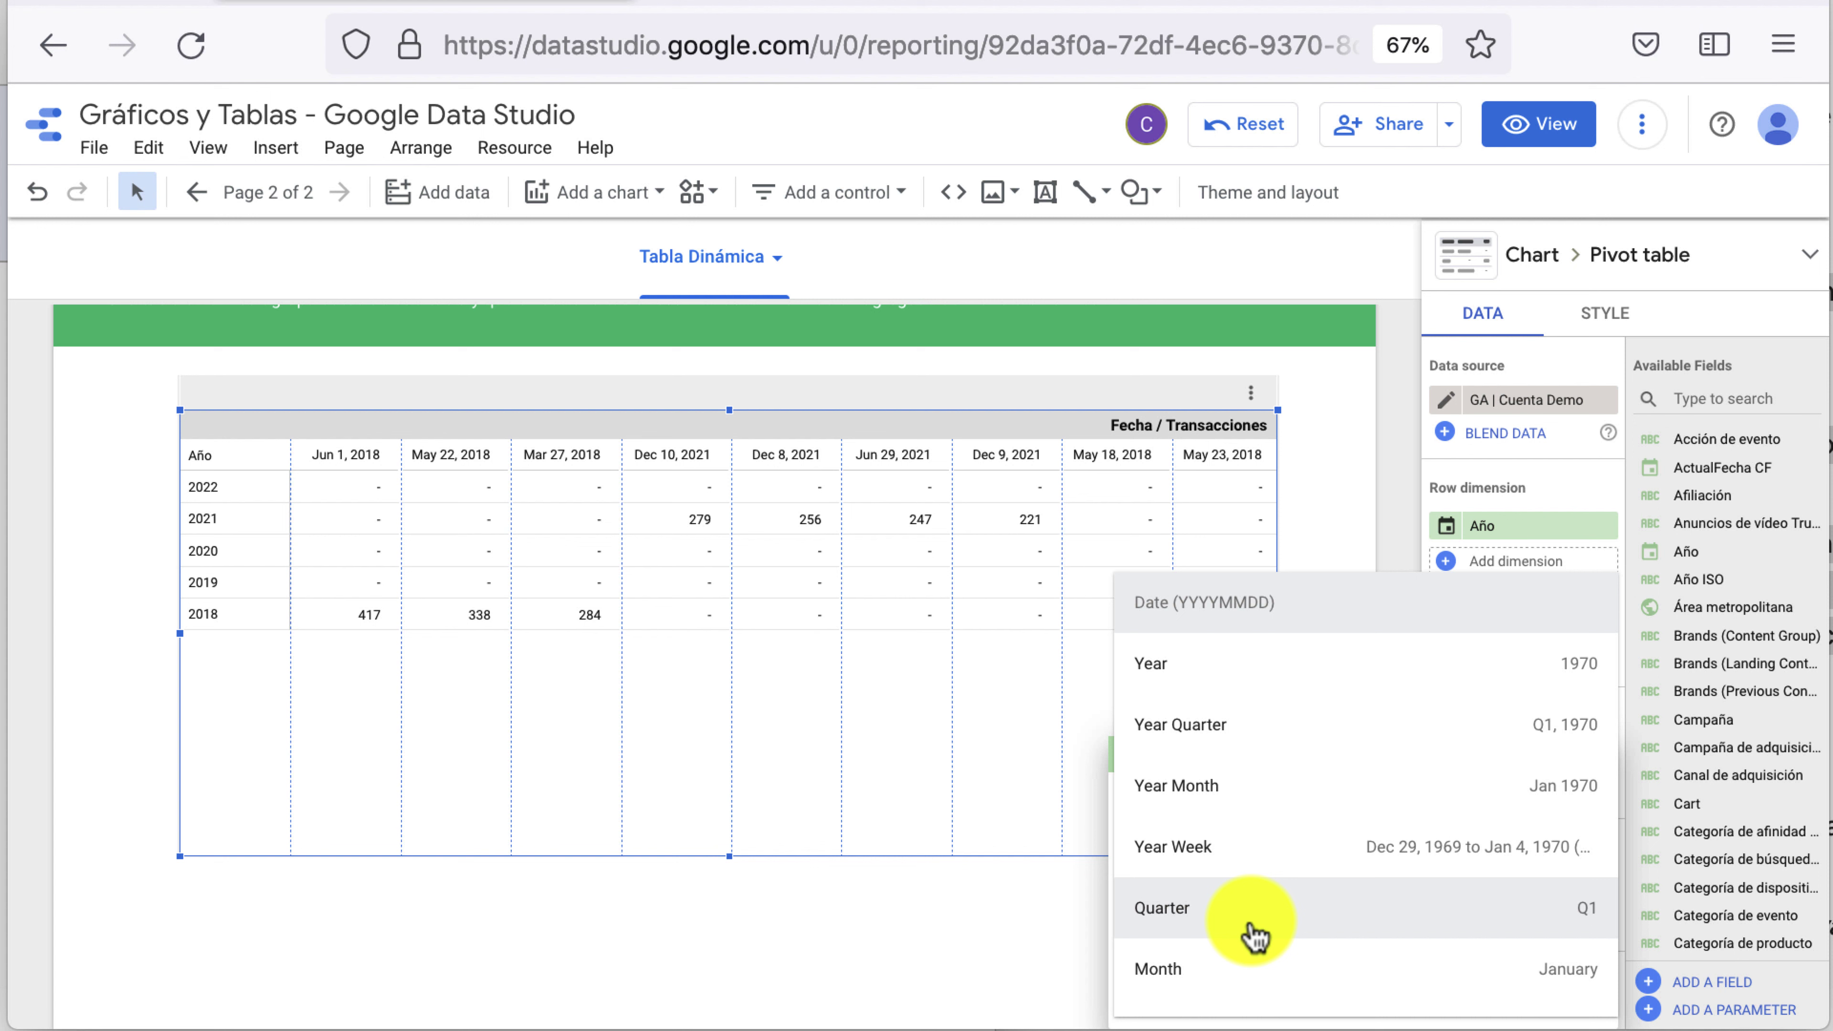
{"action": "left_click", "coordinate": [1254, 936]}
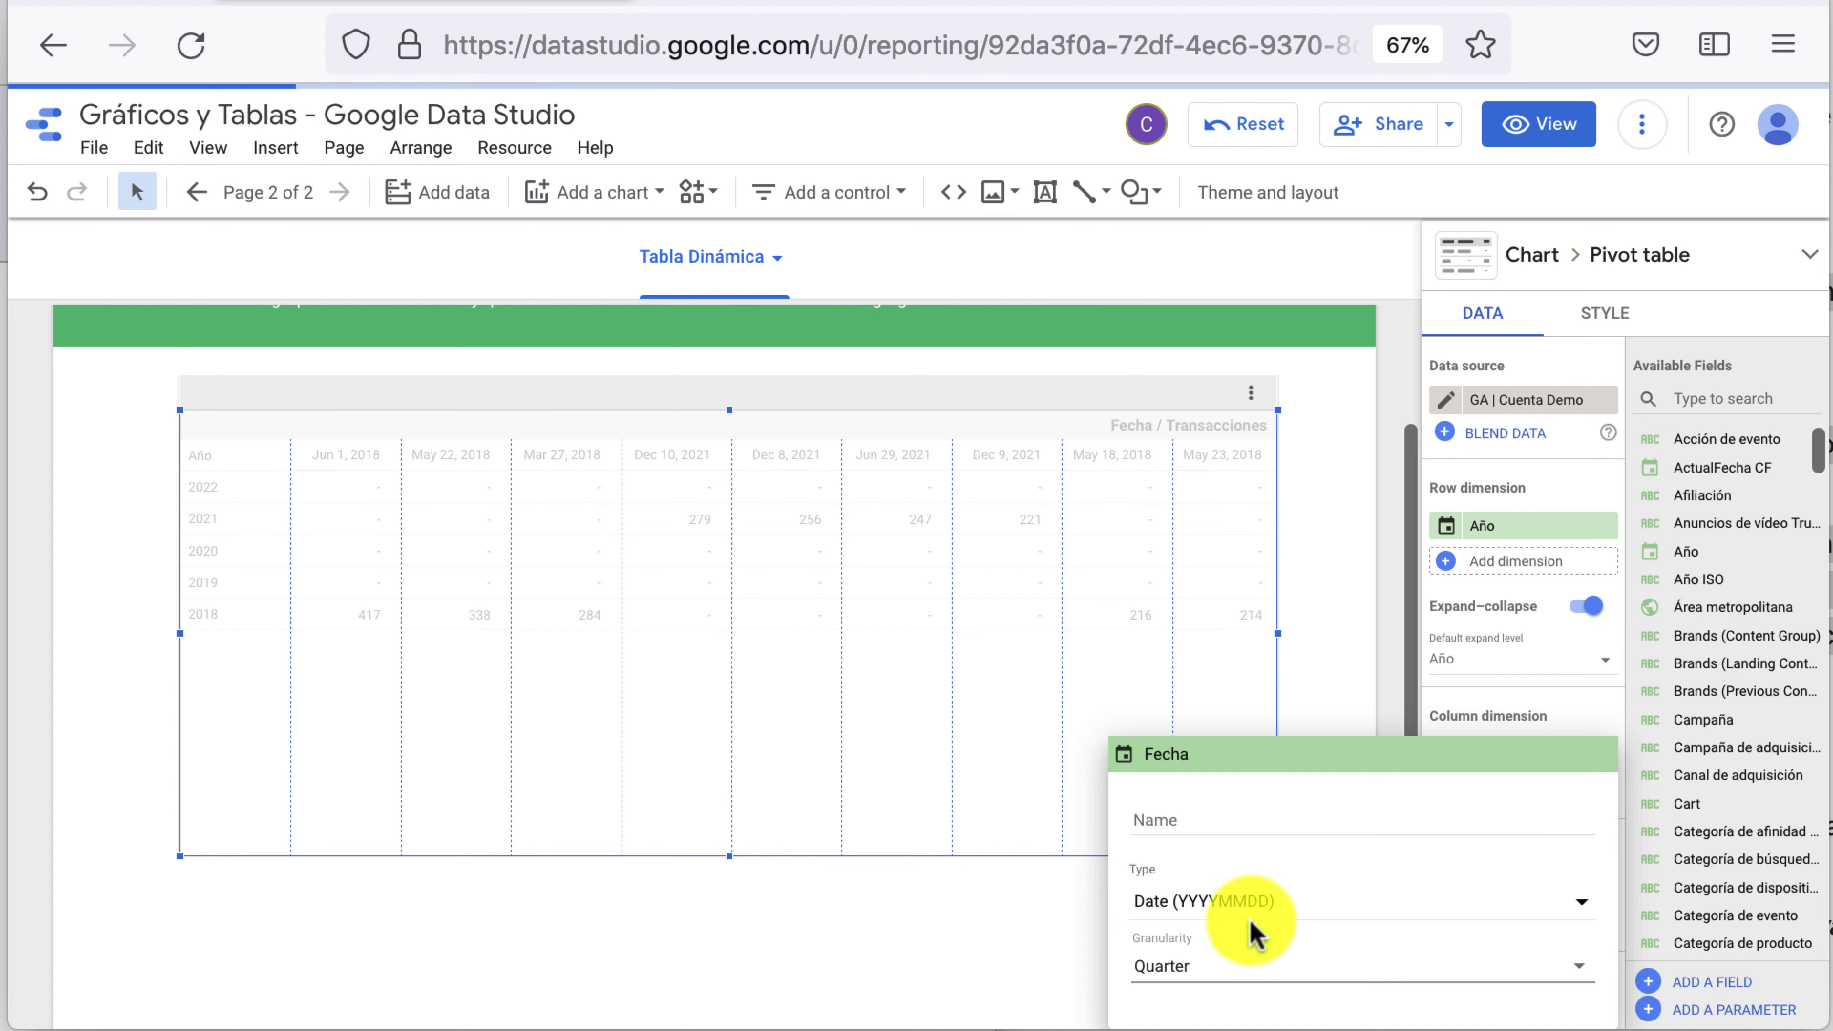
{"action": "left_click", "coordinate": [1325, 808]}
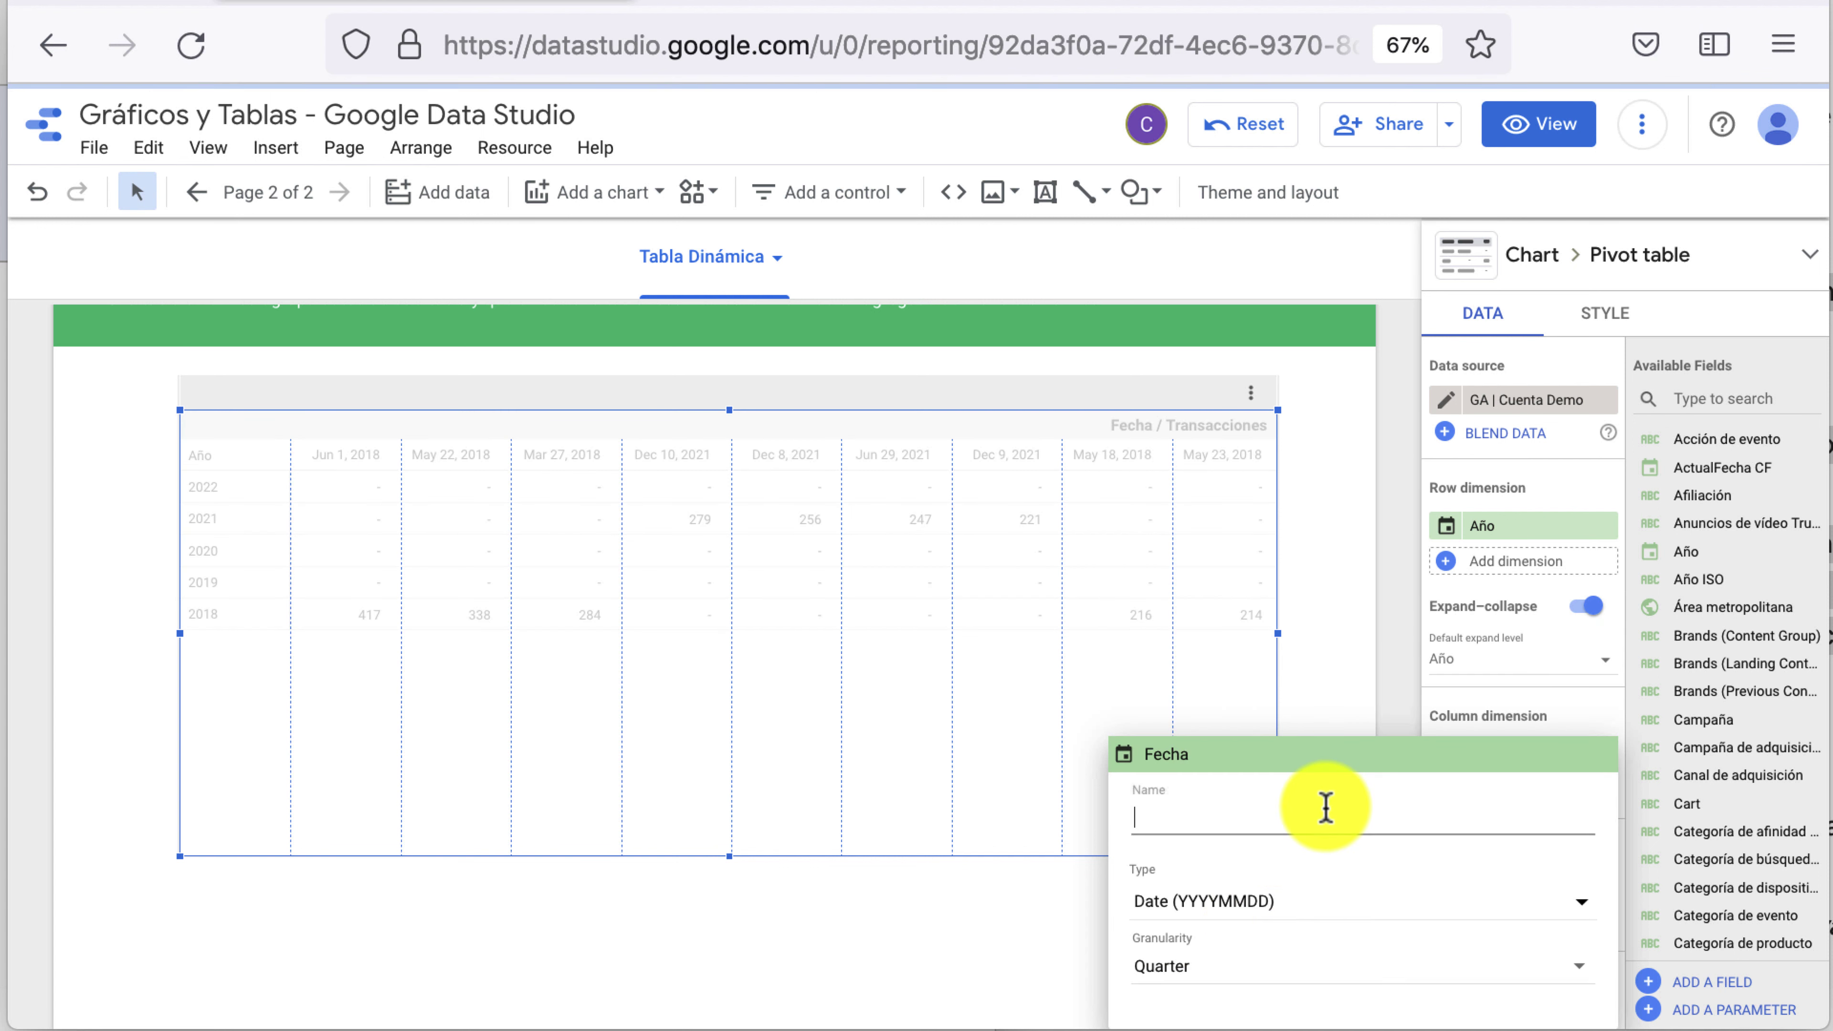
{"action": "type", "text": "Quarter"}
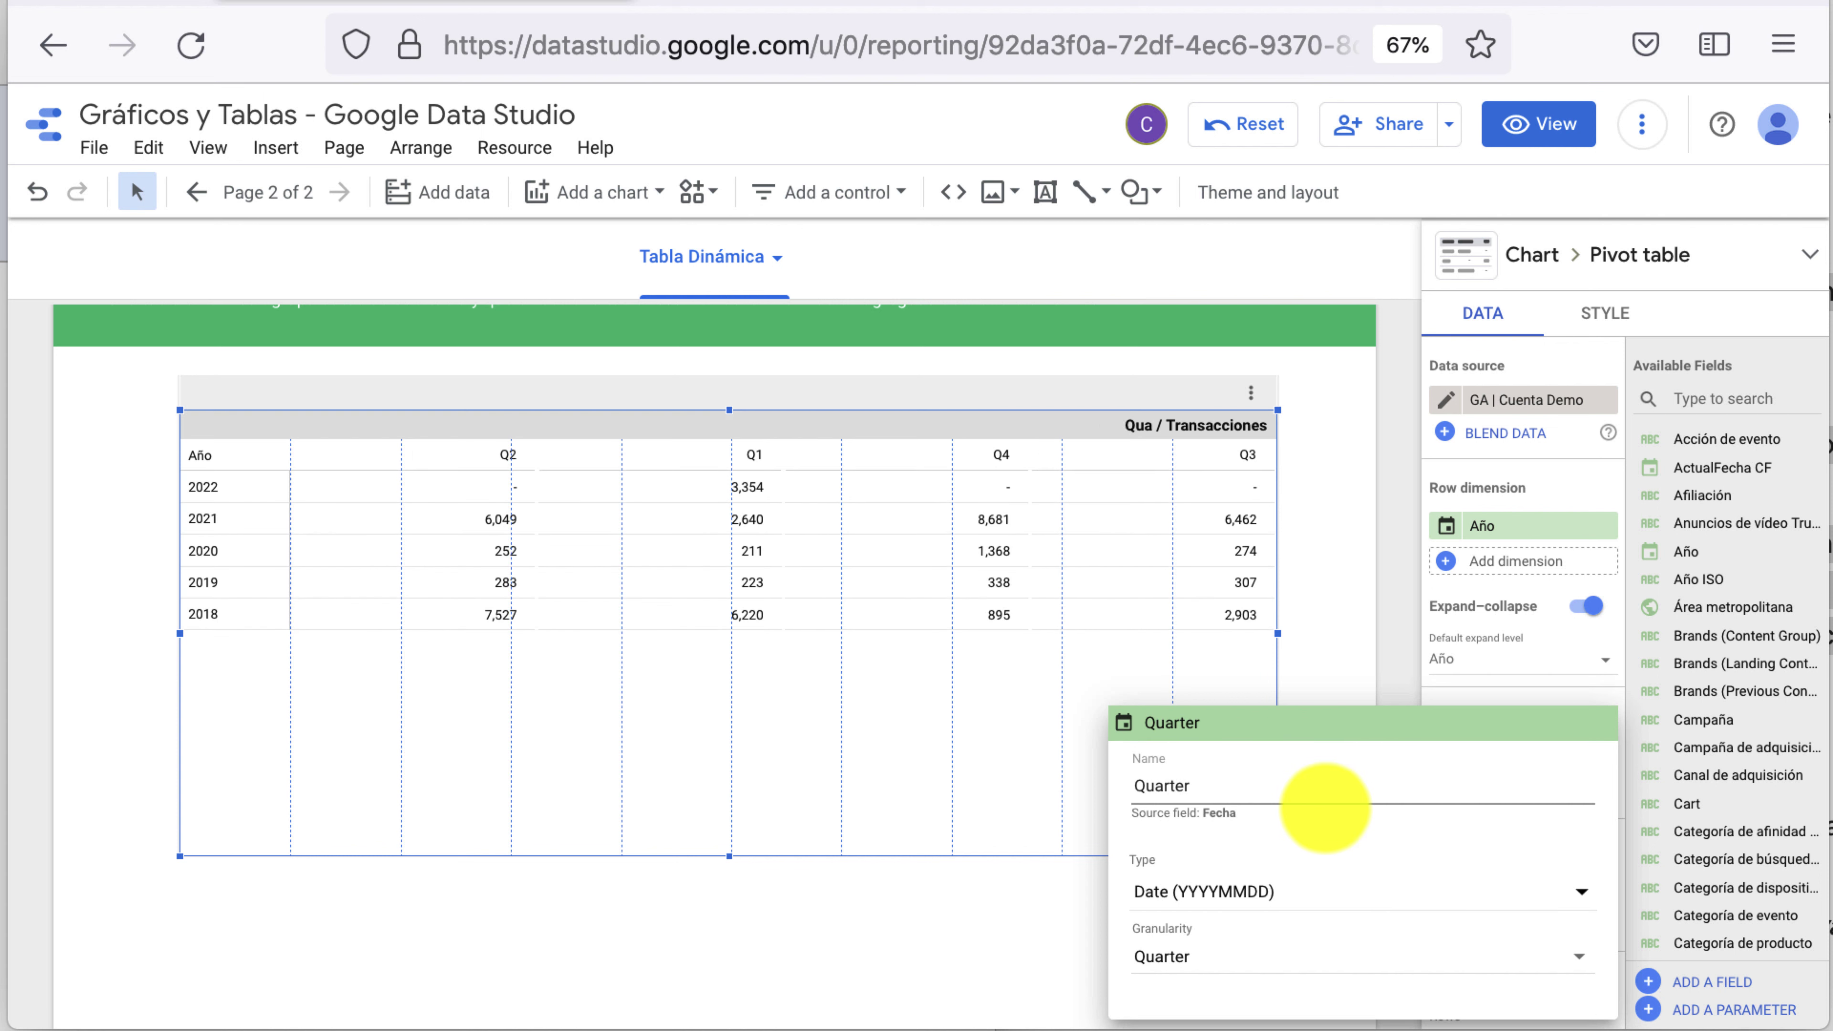
{"action": "key", "text": "Return"}
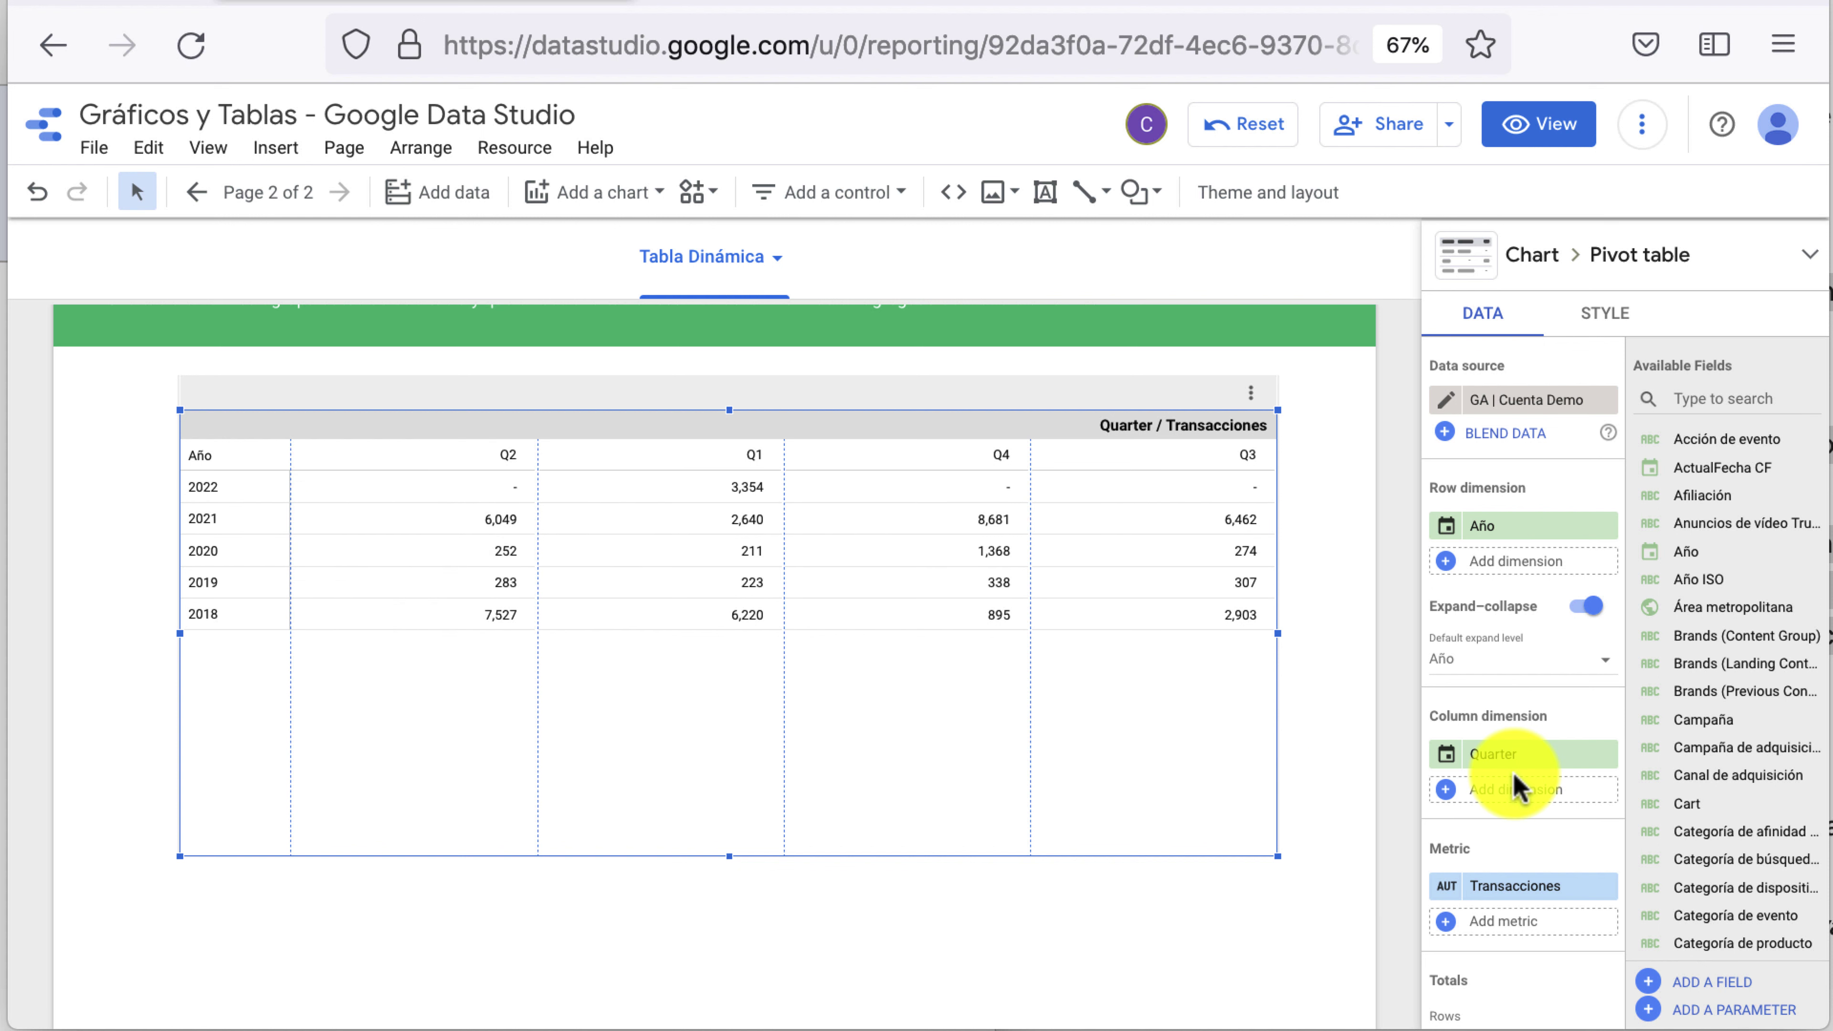
Set the Column #1 sort to Quarter, Ascending, so columns read Q1 to Q4
{"action": "scroll", "coordinate": [1519, 830], "scroll_direction": "down", "scroll_amount": 3}
{"action": "scroll", "coordinate": [1517, 786], "scroll_direction": "down", "scroll_amount": 2}
{"action": "scroll", "coordinate": [1518, 789], "scroll_direction": "down", "scroll_amount": 1}
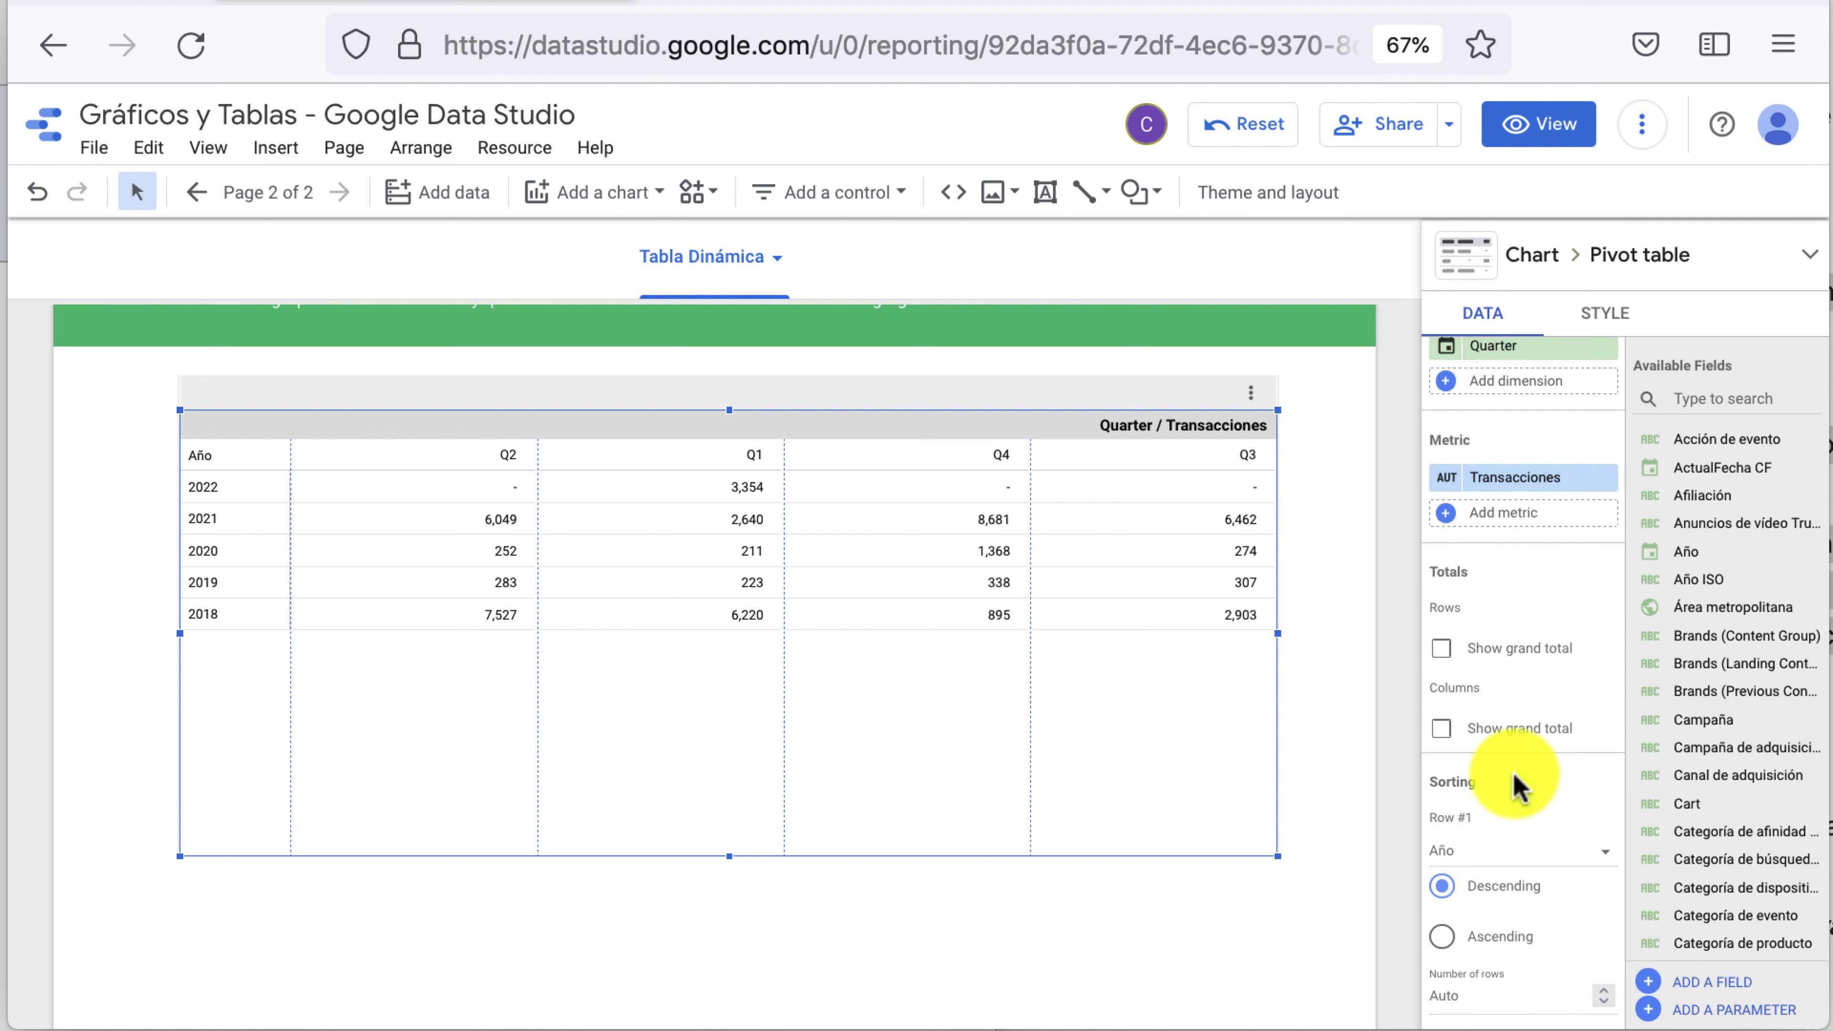
{"action": "scroll", "coordinate": [1515, 789], "scroll_direction": "down", "scroll_amount": 2}
{"action": "scroll", "coordinate": [1509, 787], "scroll_direction": "down", "scroll_amount": 1}
{"action": "scroll", "coordinate": [1497, 787], "scroll_direction": "down", "scroll_amount": 1}
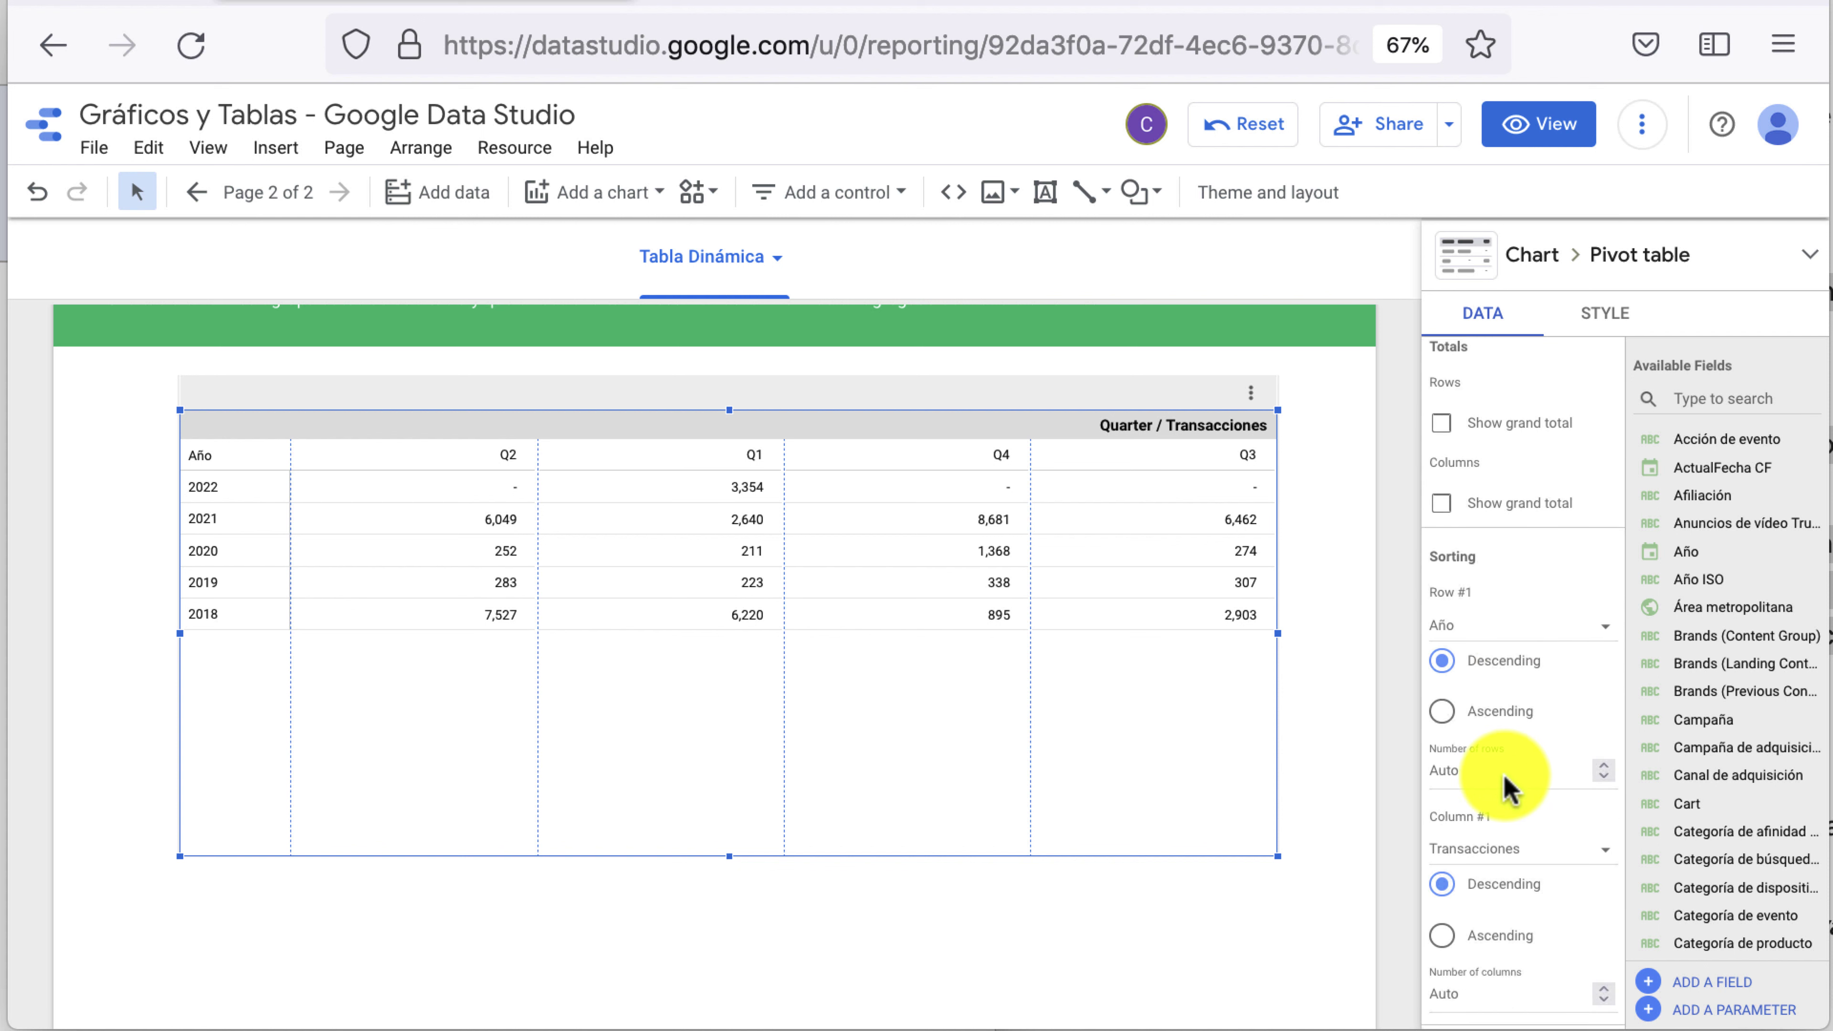
{"action": "scroll", "coordinate": [1504, 788], "scroll_direction": "down", "scroll_amount": 1}
{"action": "left_click", "coordinate": [1508, 789]}
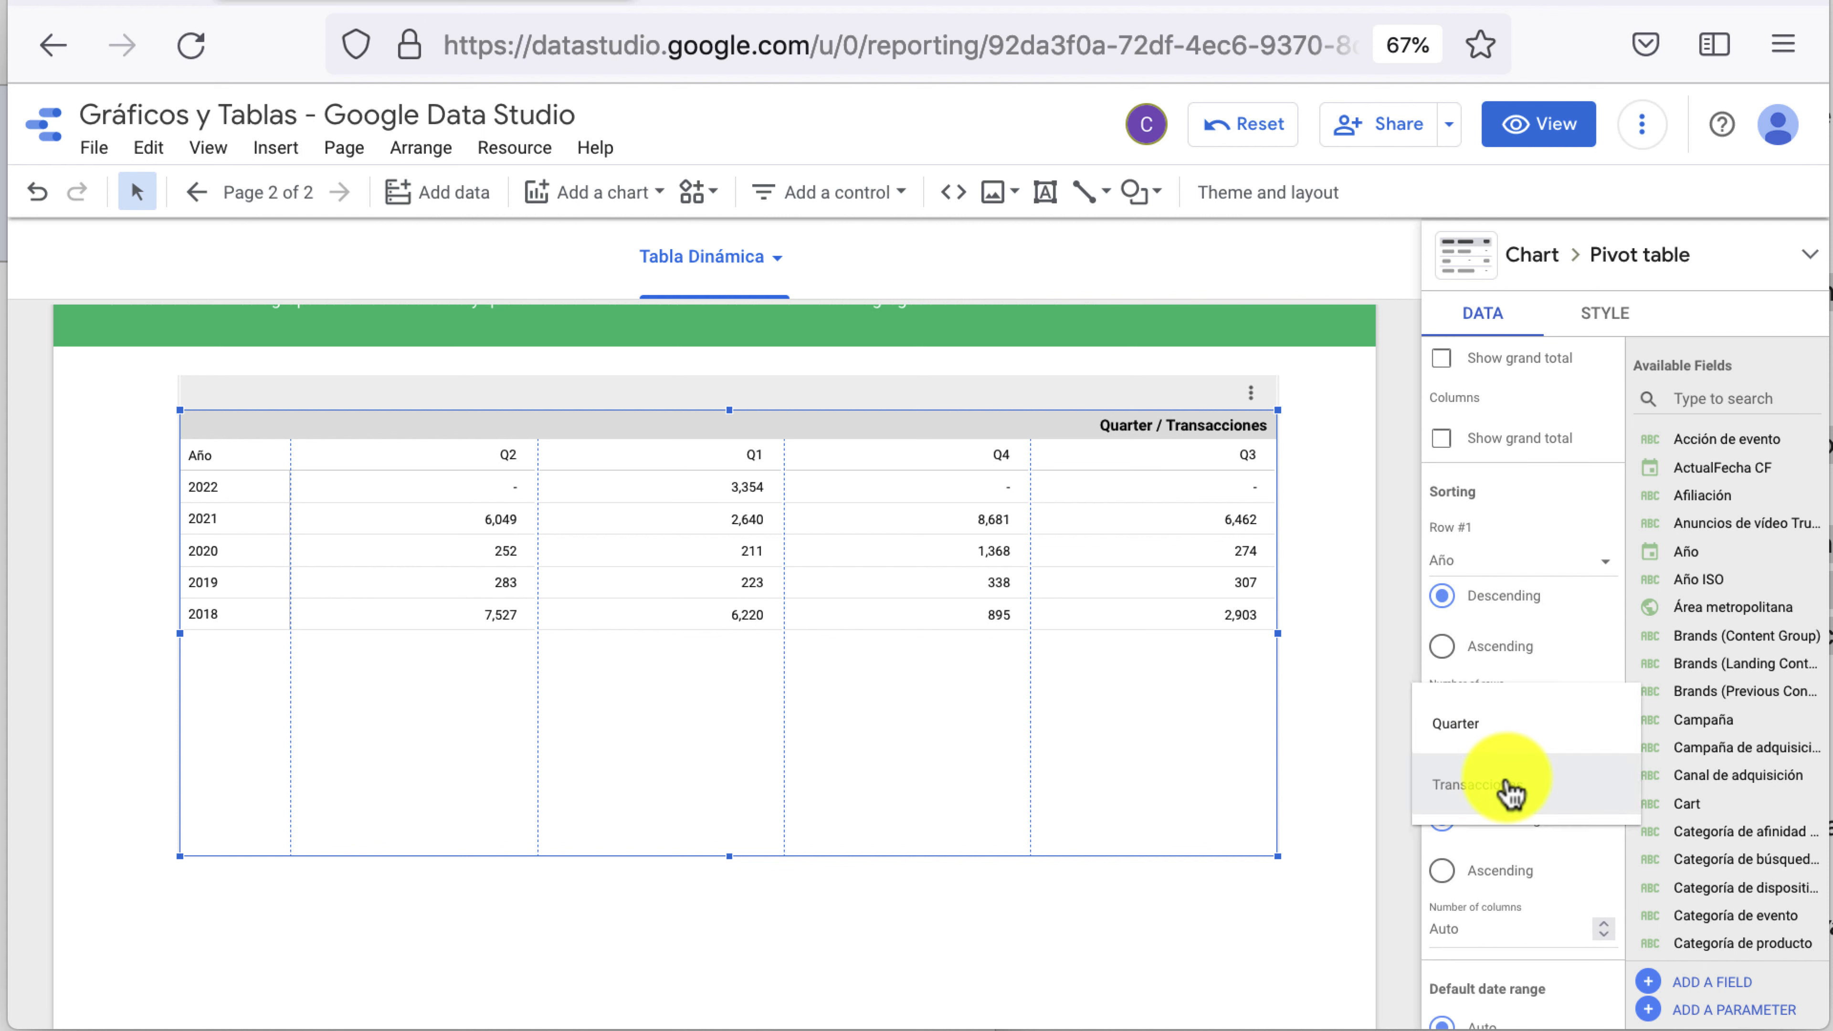
{"action": "left_click", "coordinate": [1495, 742]}
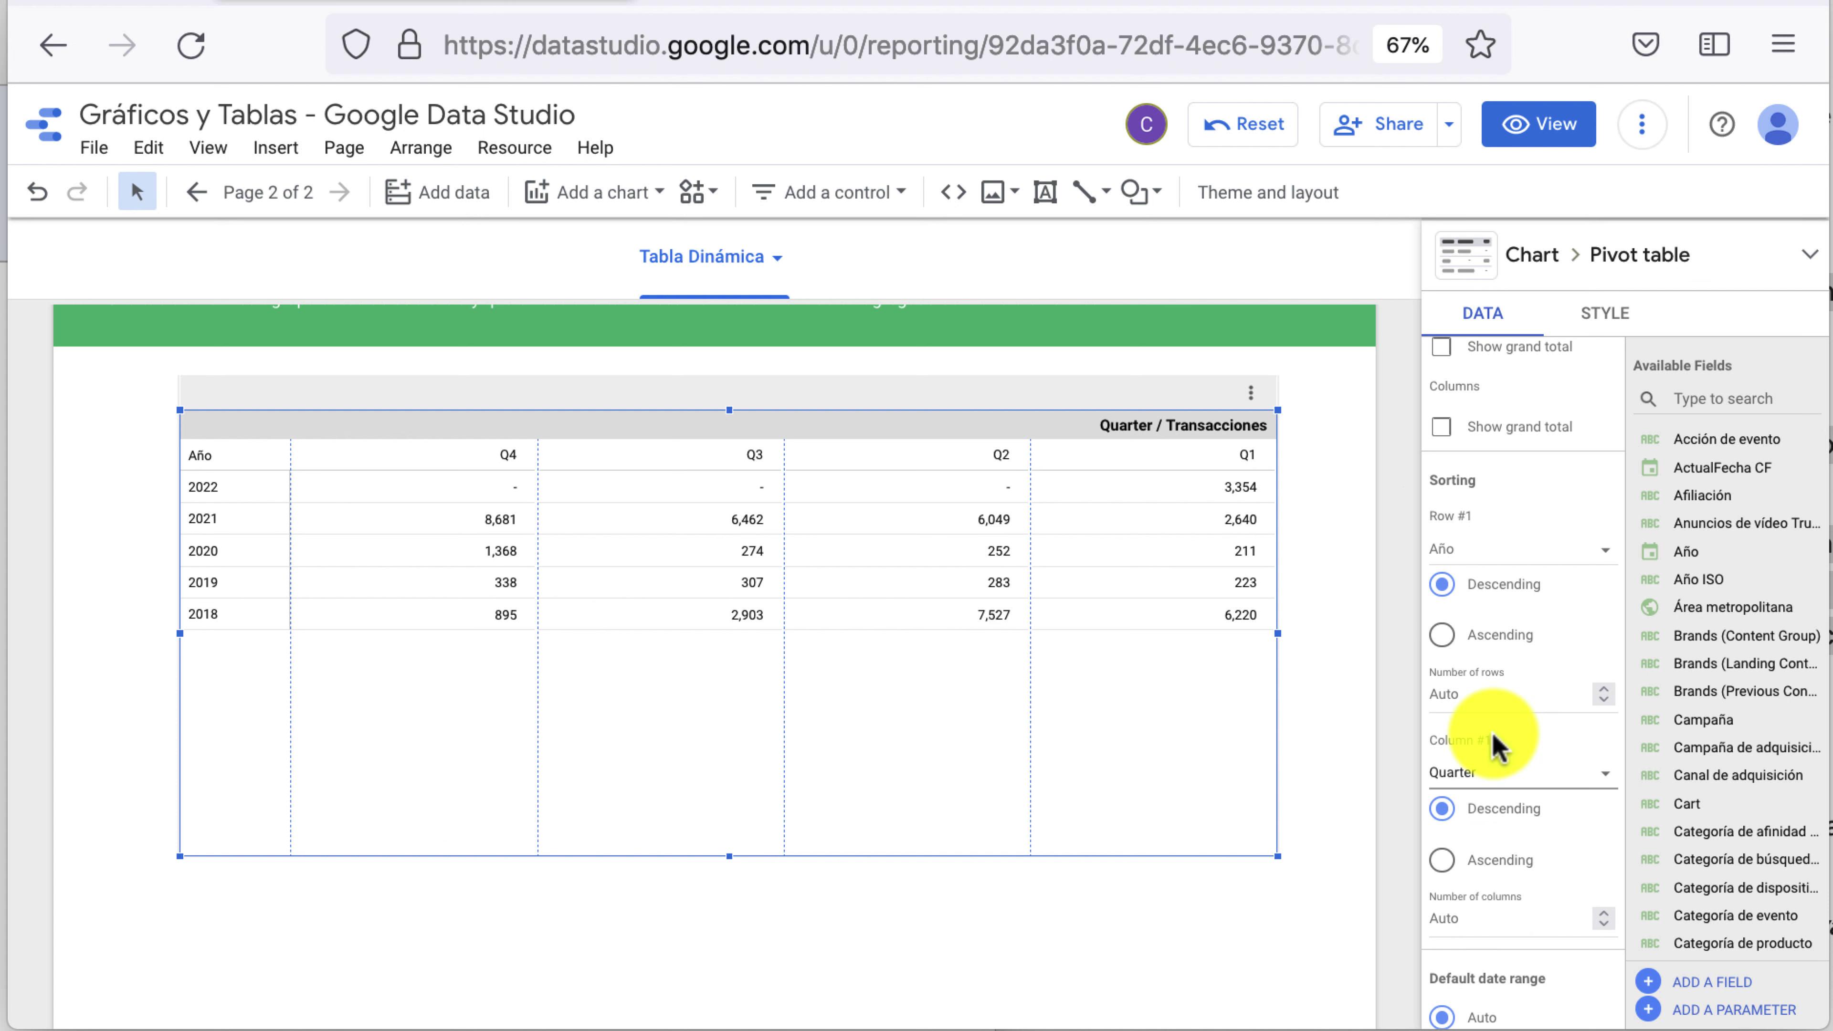
{"action": "left_click", "coordinate": [1507, 859]}
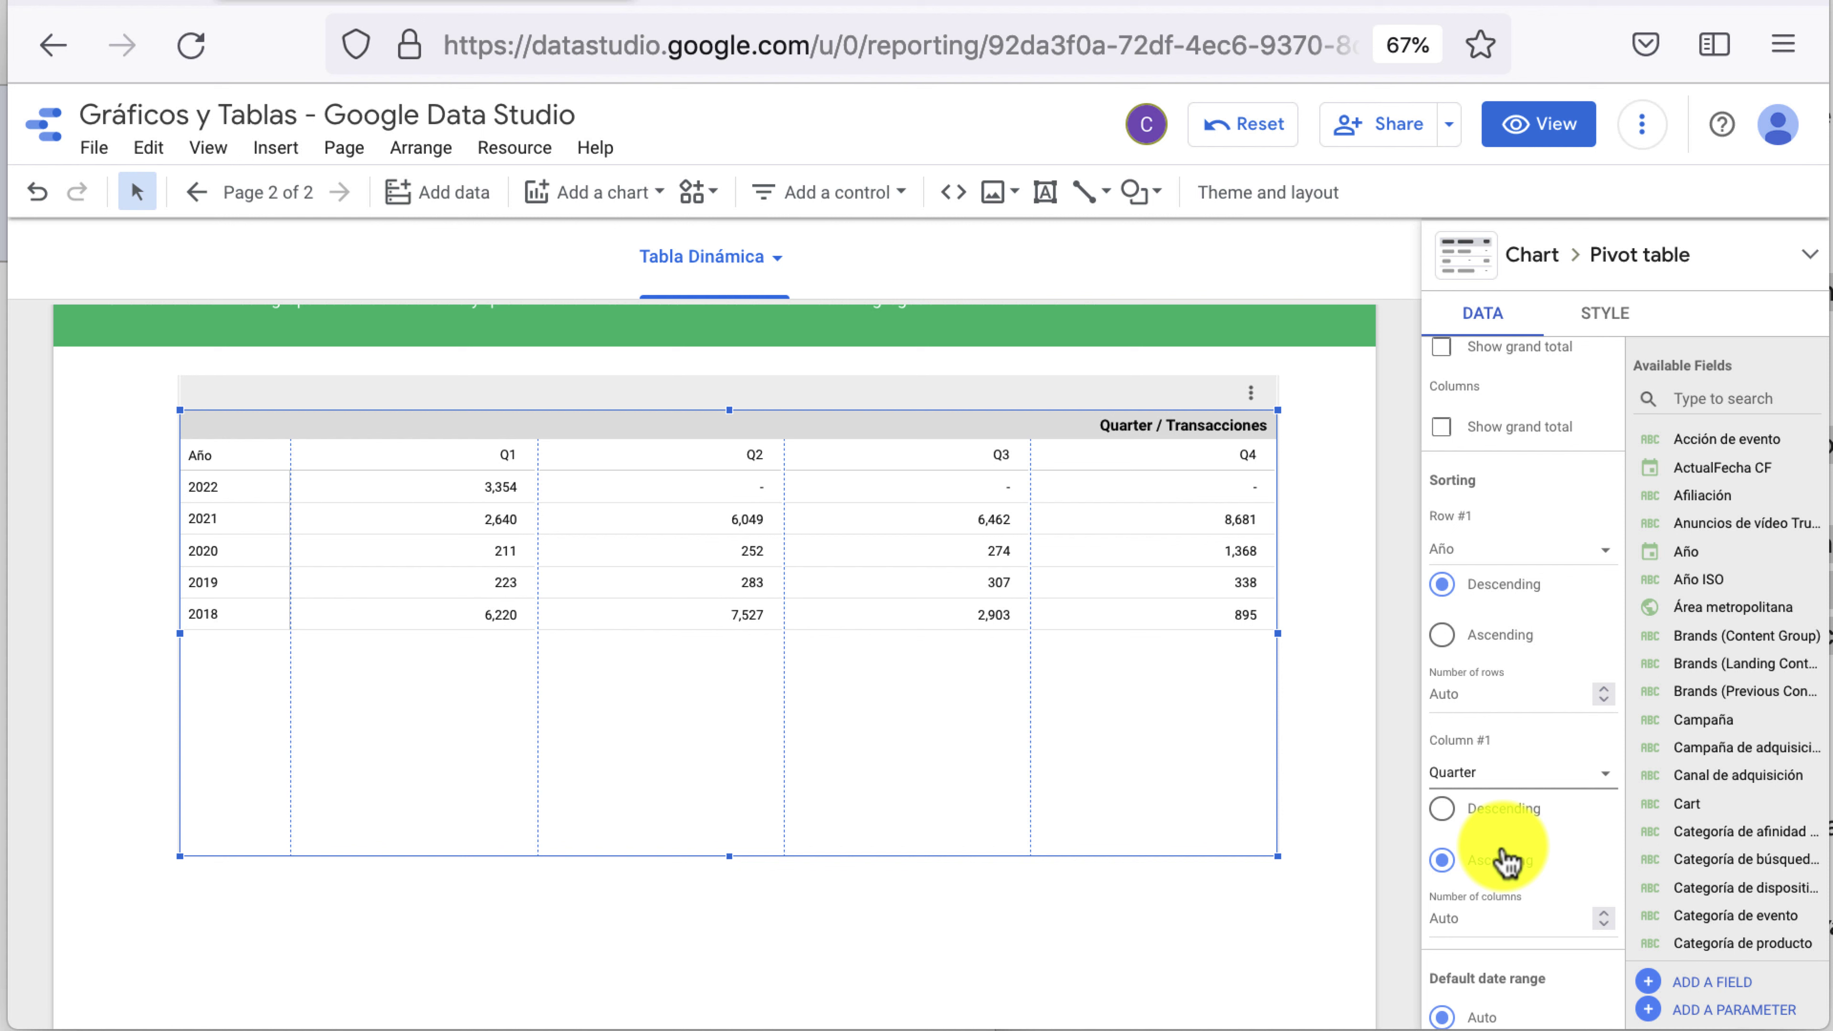
{"action": "scroll", "coordinate": [1506, 860], "scroll_direction": "up", "scroll_amount": 3}
{"action": "scroll", "coordinate": [1507, 861], "scroll_direction": "up", "scroll_amount": 2}
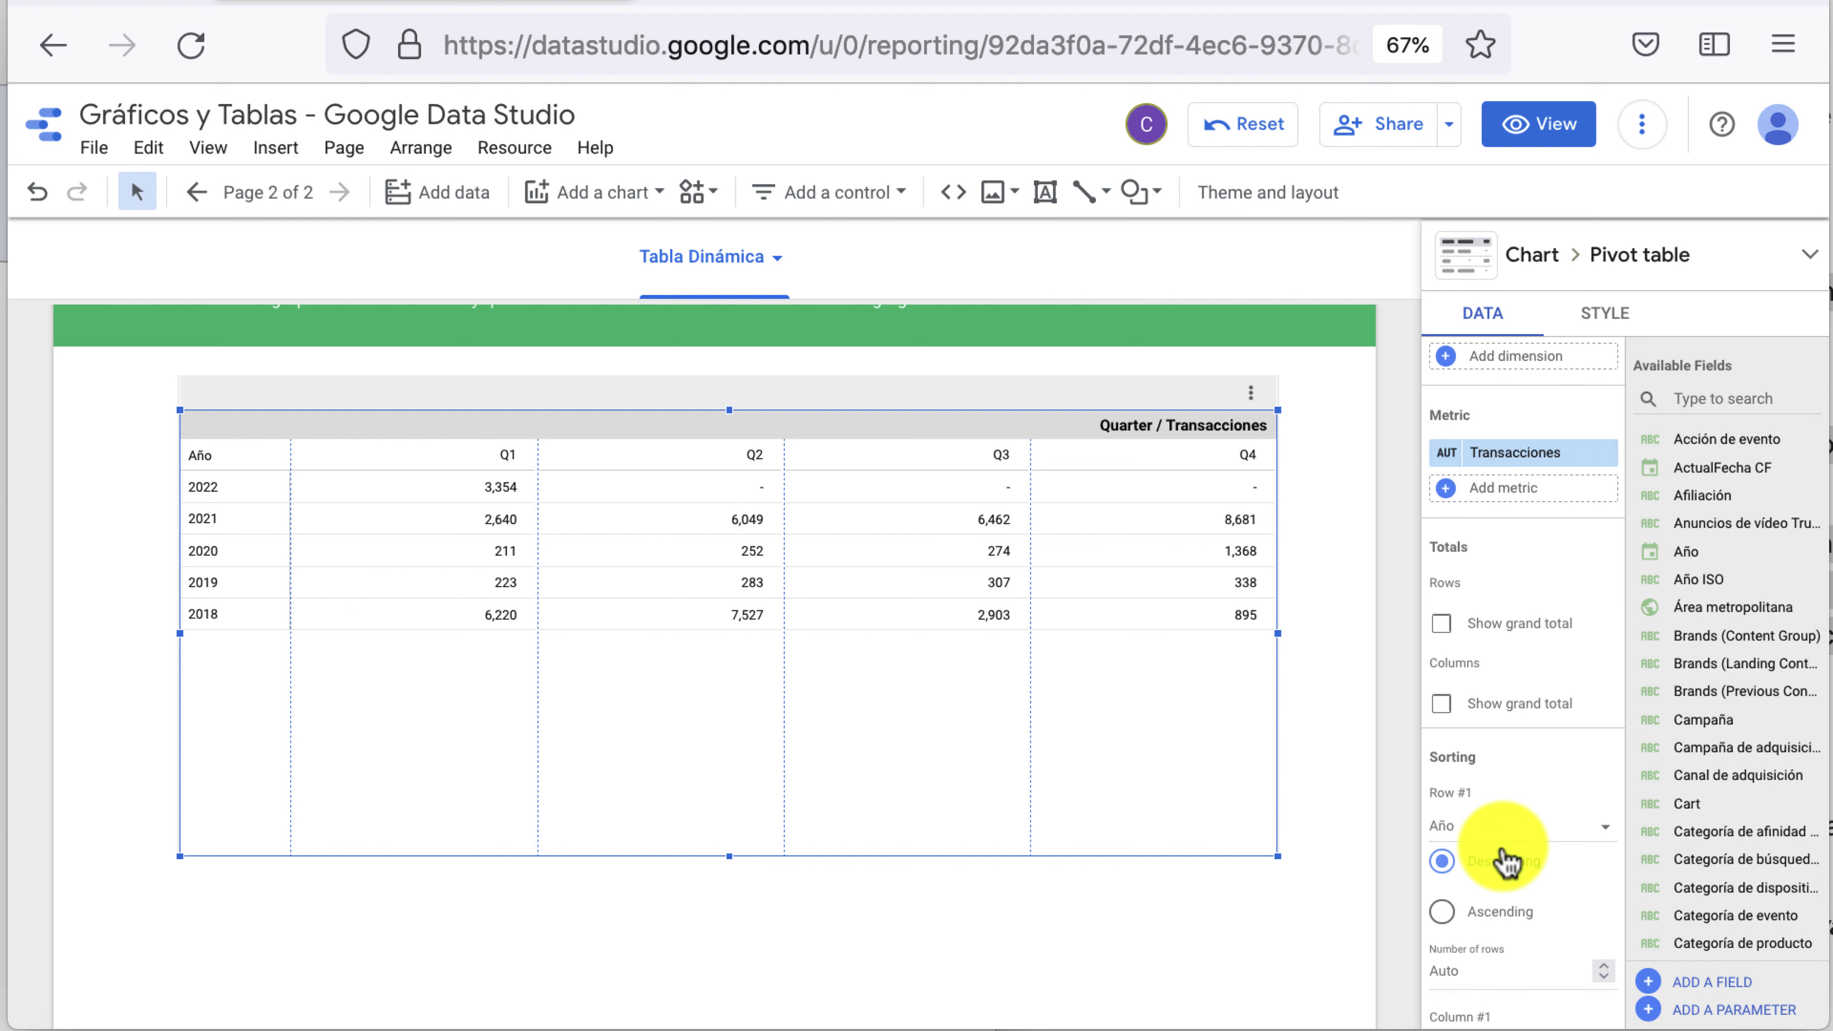
{"action": "scroll", "coordinate": [1507, 861], "scroll_direction": "up", "scroll_amount": 3}
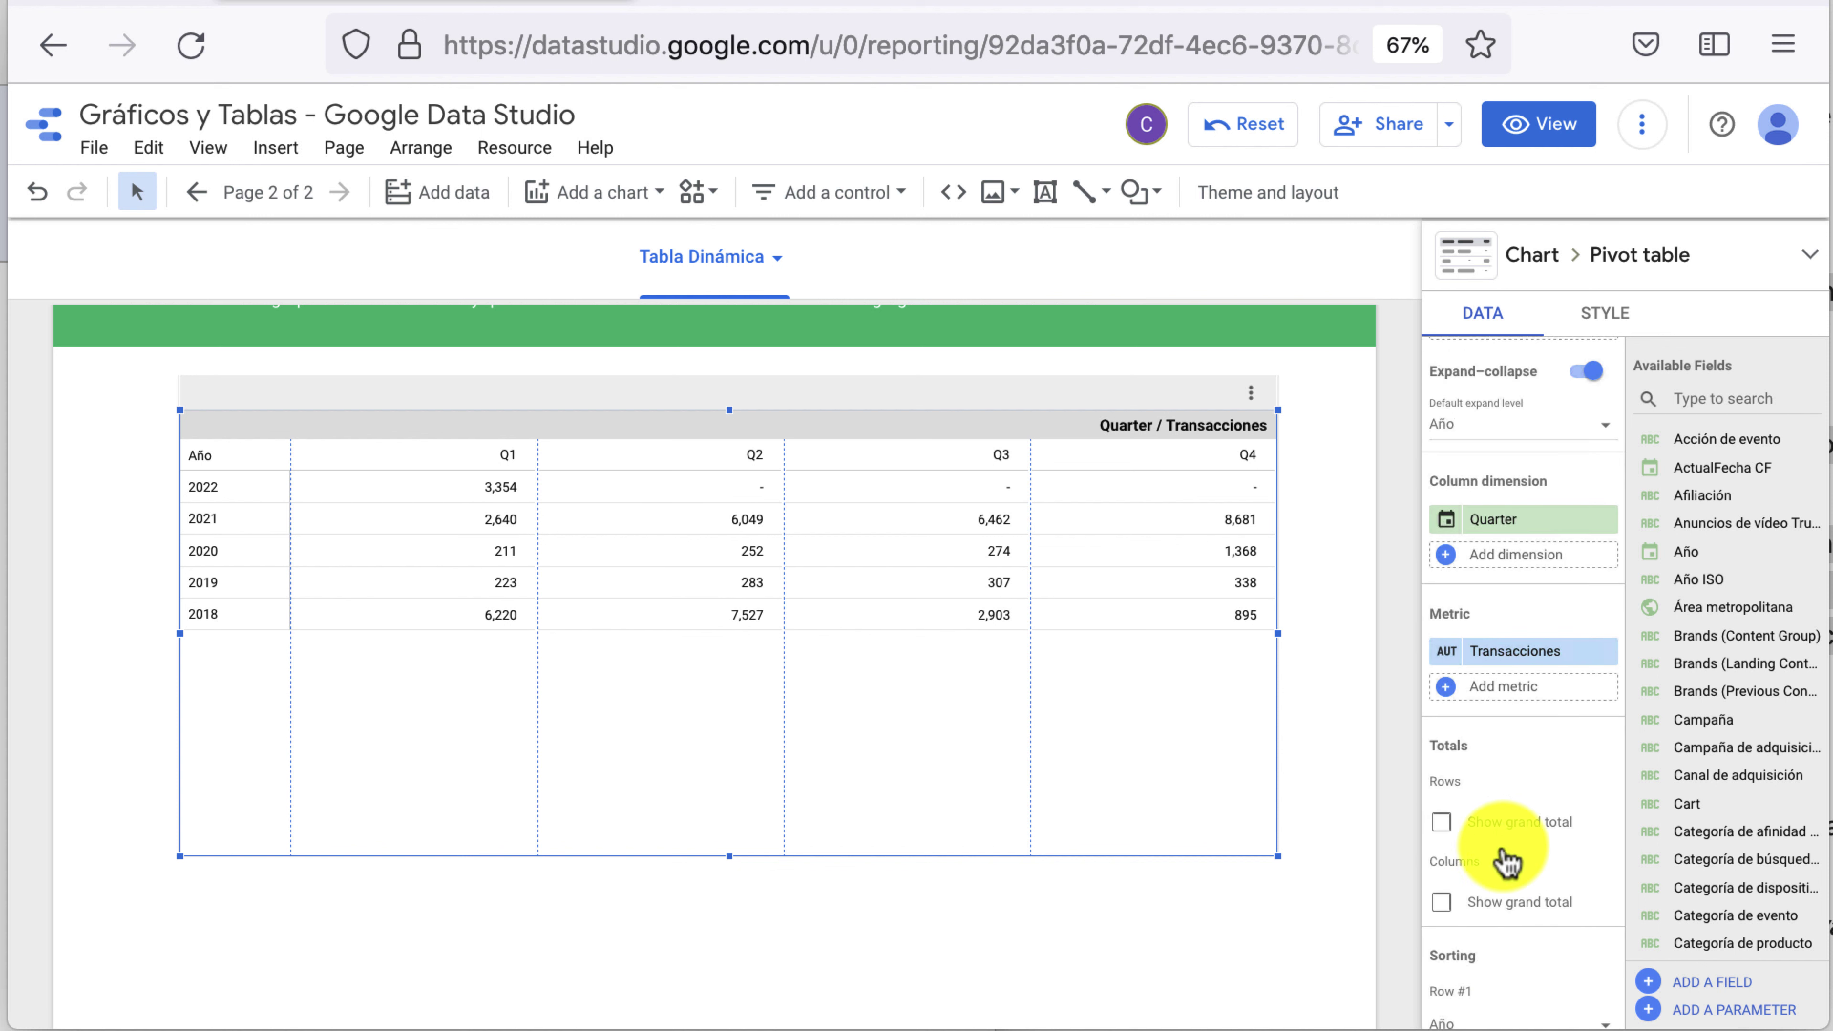
{"action": "scroll", "coordinate": [1507, 860], "scroll_direction": "up", "scroll_amount": 5}
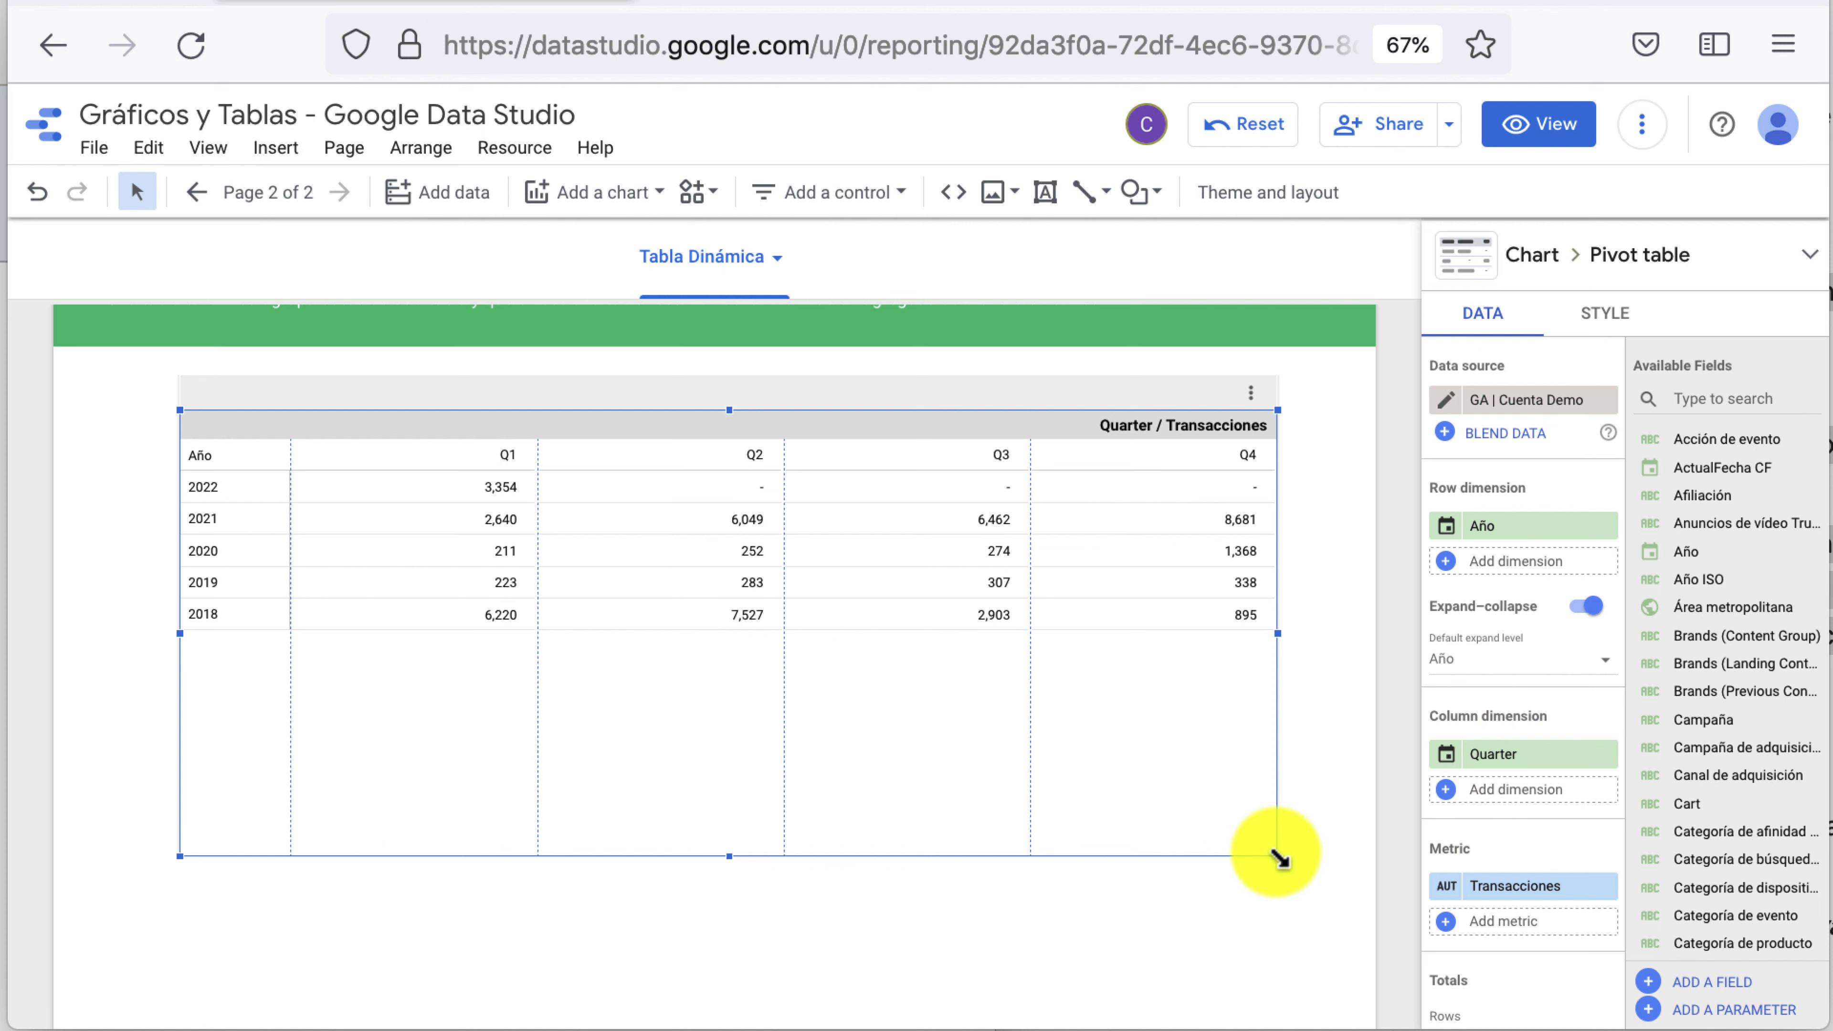
Resize the Quarter pivot table to fit its rows and drag a copy beneath it
{"action": "left_click_drag", "start_coordinate": [1277, 855], "coordinate": [1308, 654]}
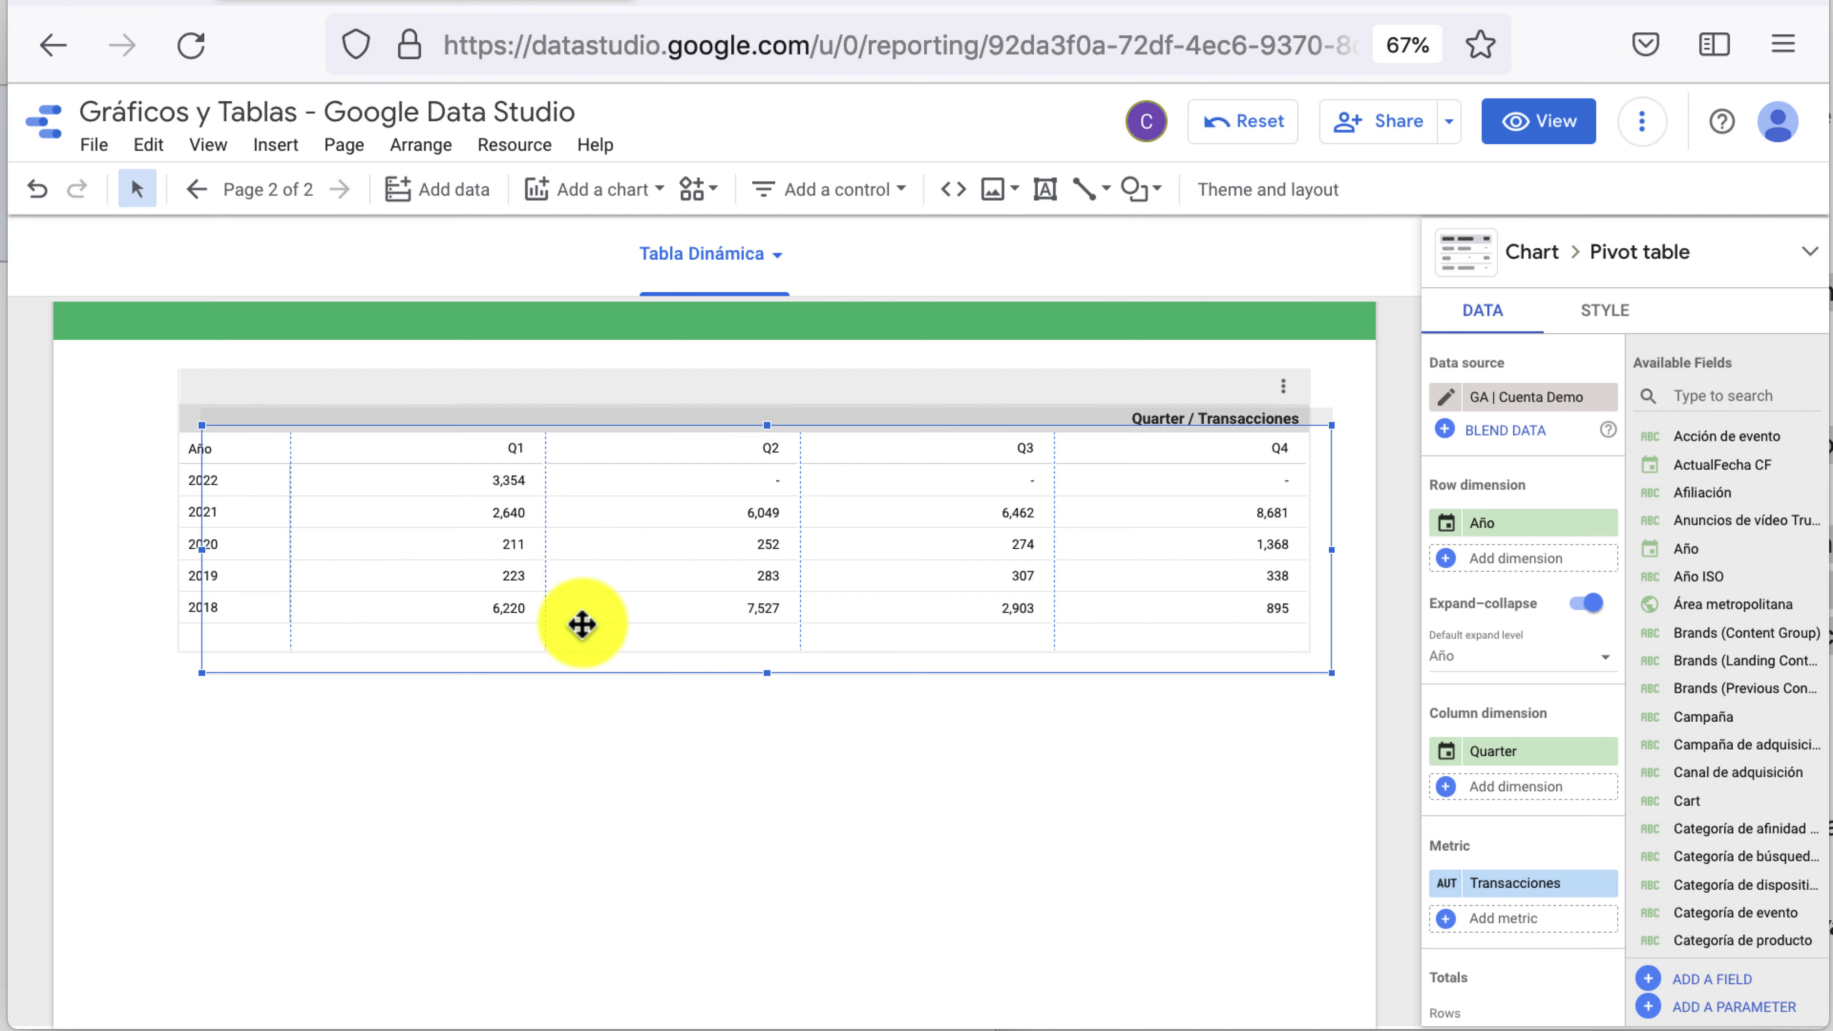
{"action": "left_click_drag", "start_coordinate": [582, 624], "coordinate": [561, 877]}
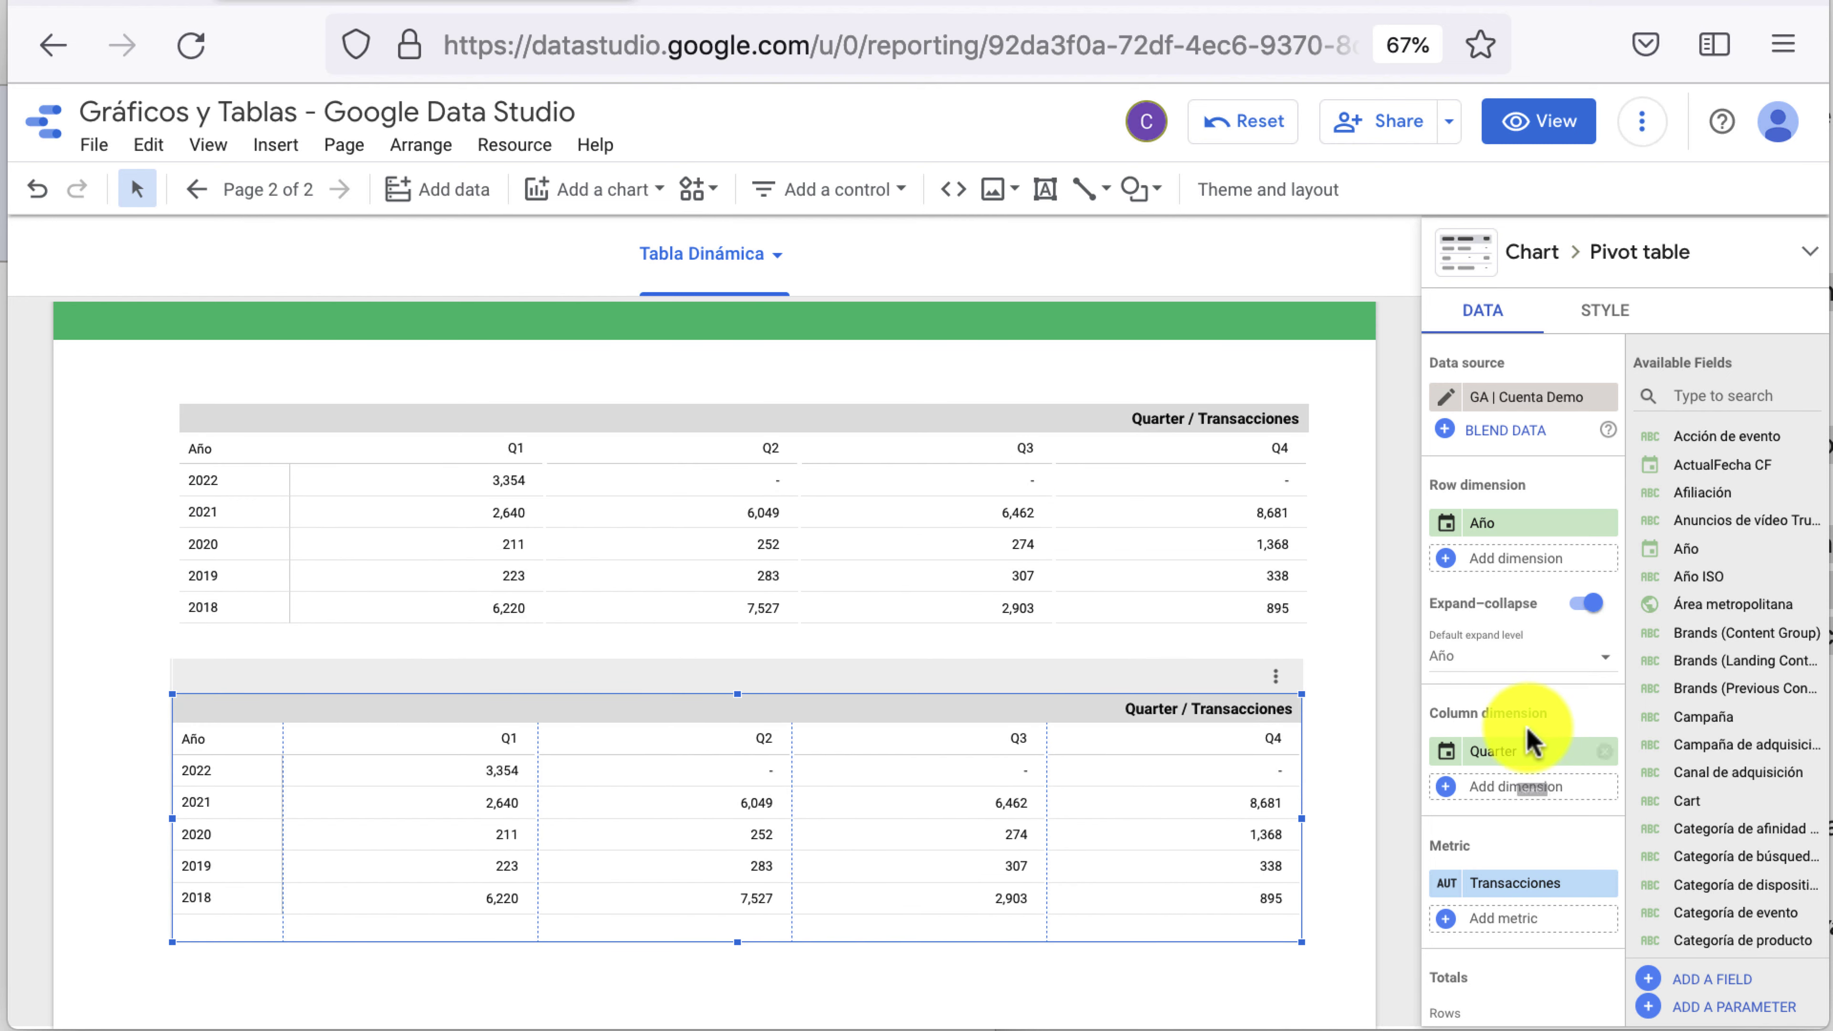
Replace Quarter with Default Channel Grouping as the lower pivot table's column dimension
{"action": "left_click", "coordinate": [1602, 752]}
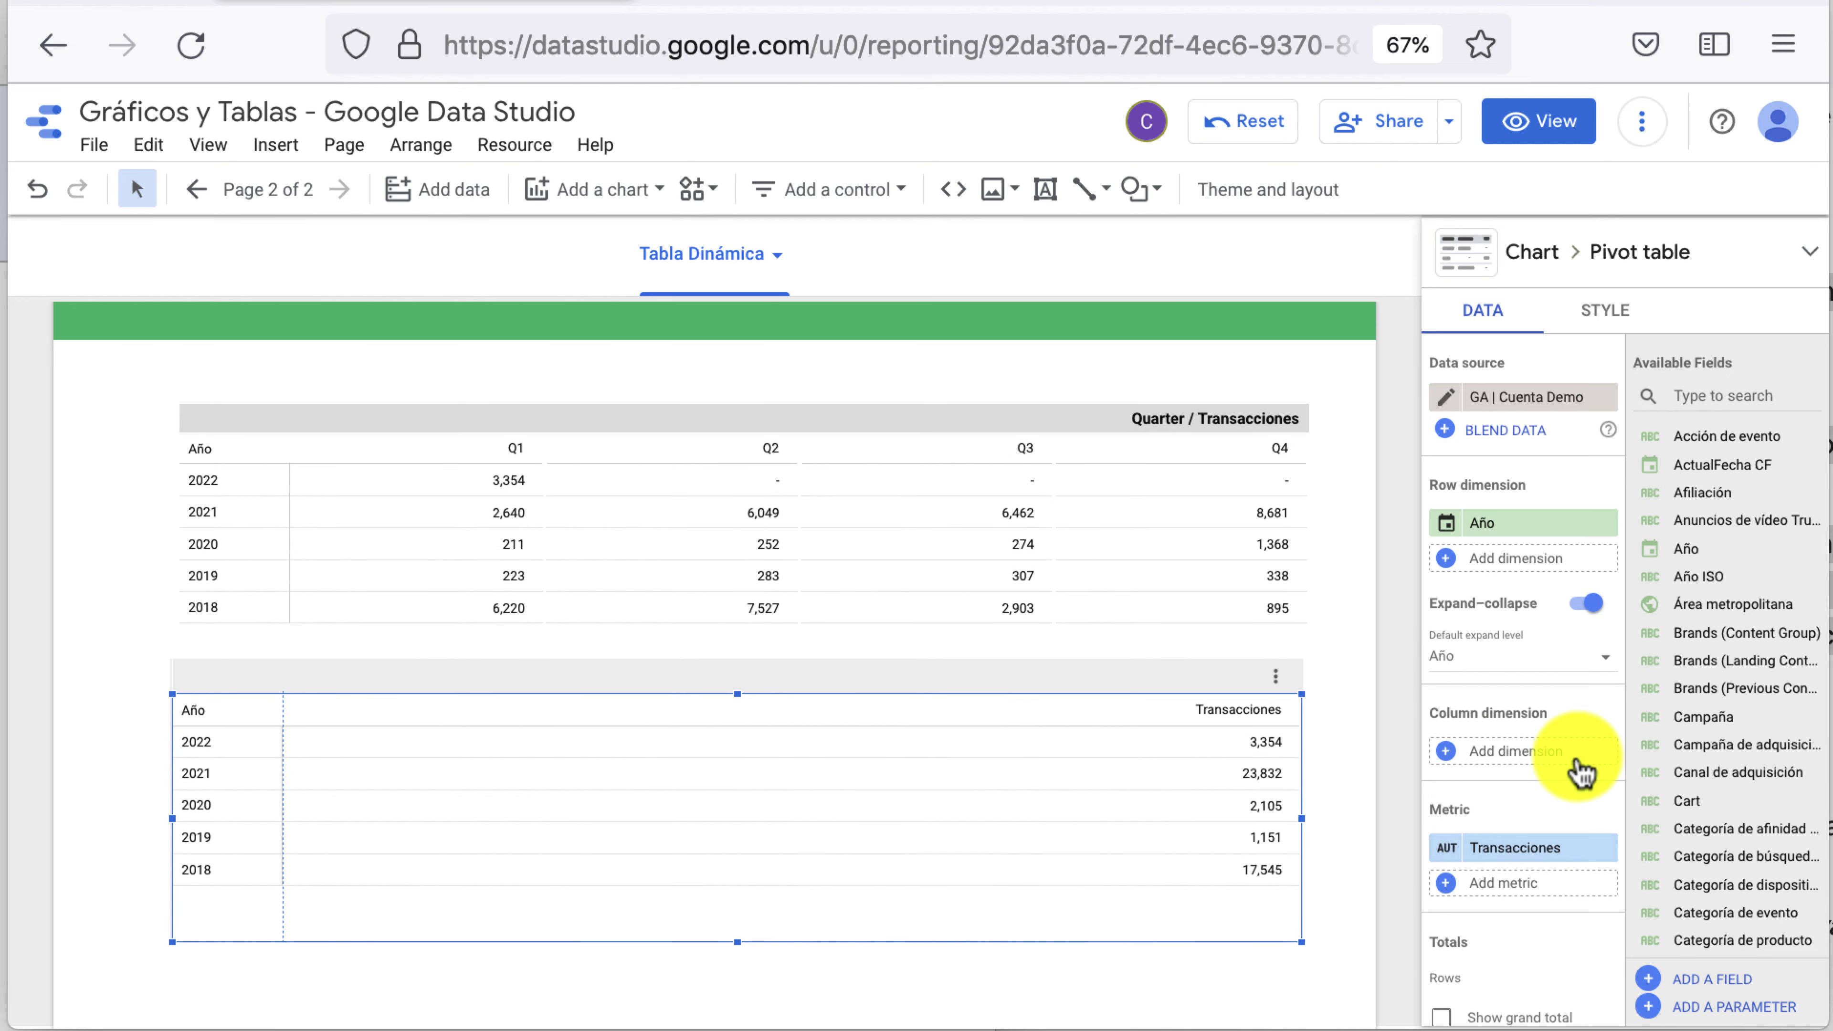
{"action": "left_click", "coordinate": [1594, 765]}
{"action": "type", "text": "cha"}
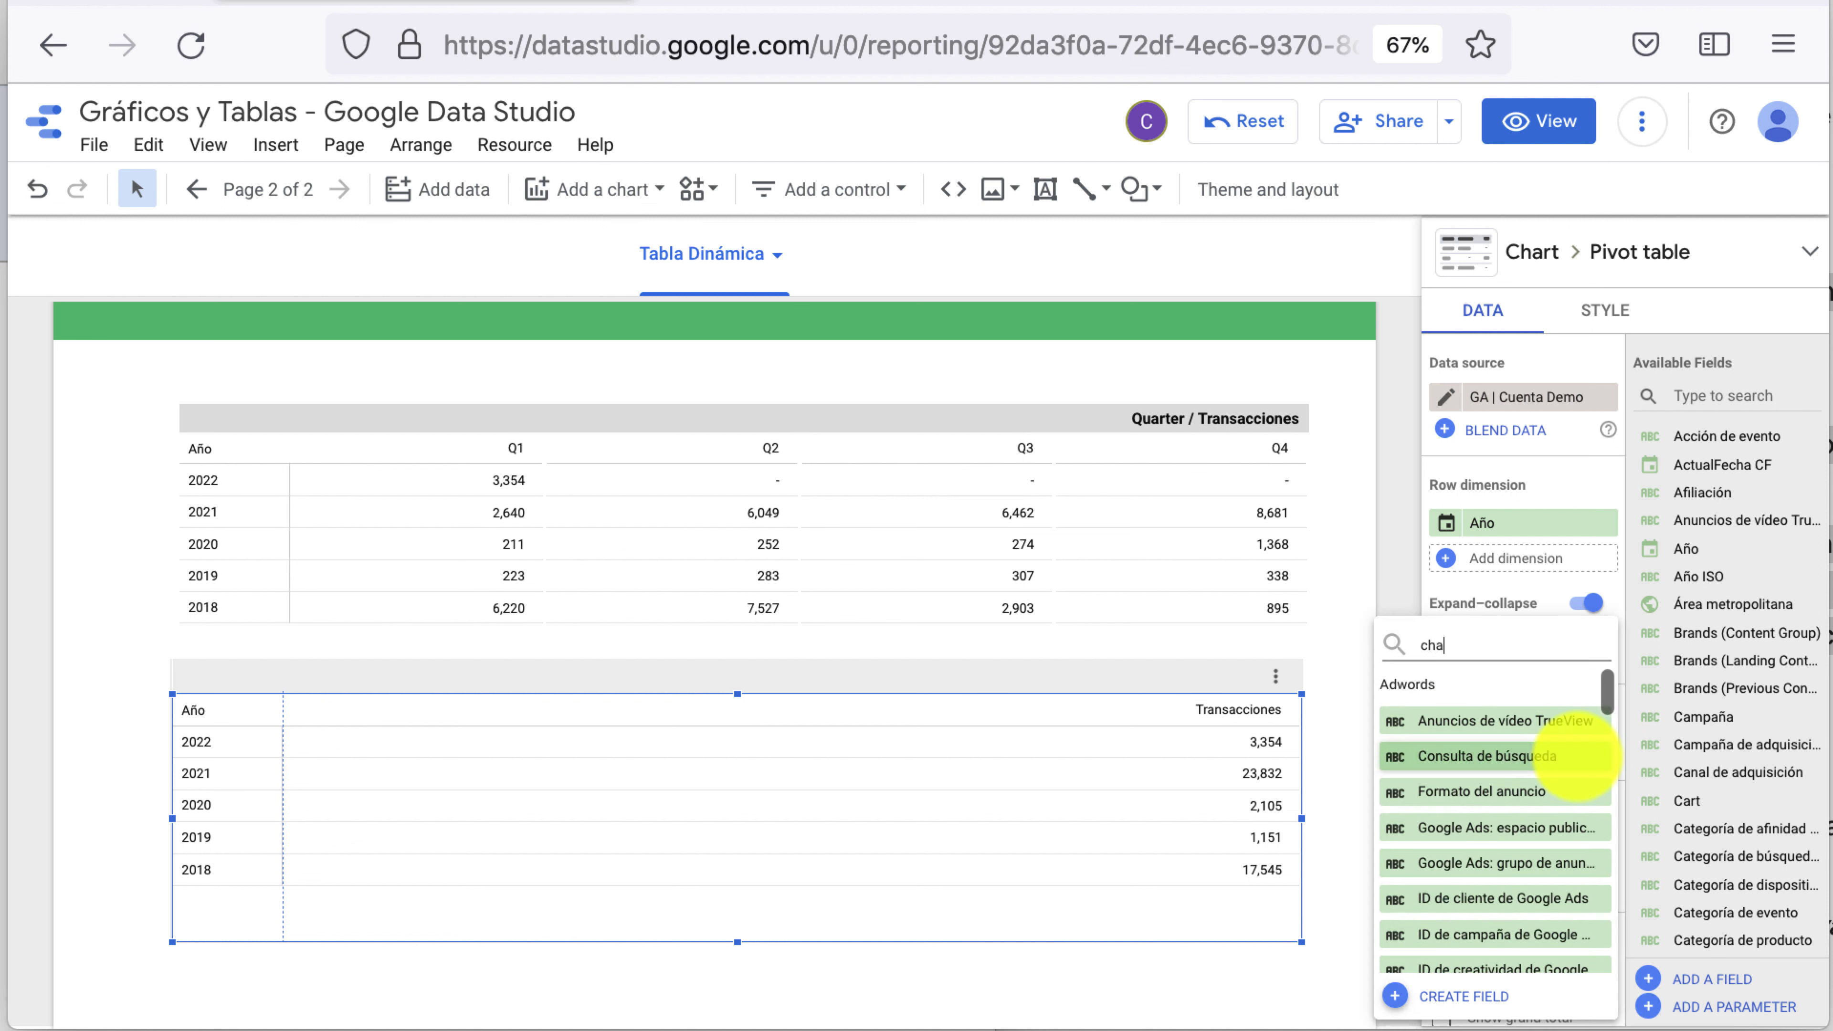
{"action": "type", "text": "nne"}
{"action": "left_click", "coordinate": [1523, 722]}
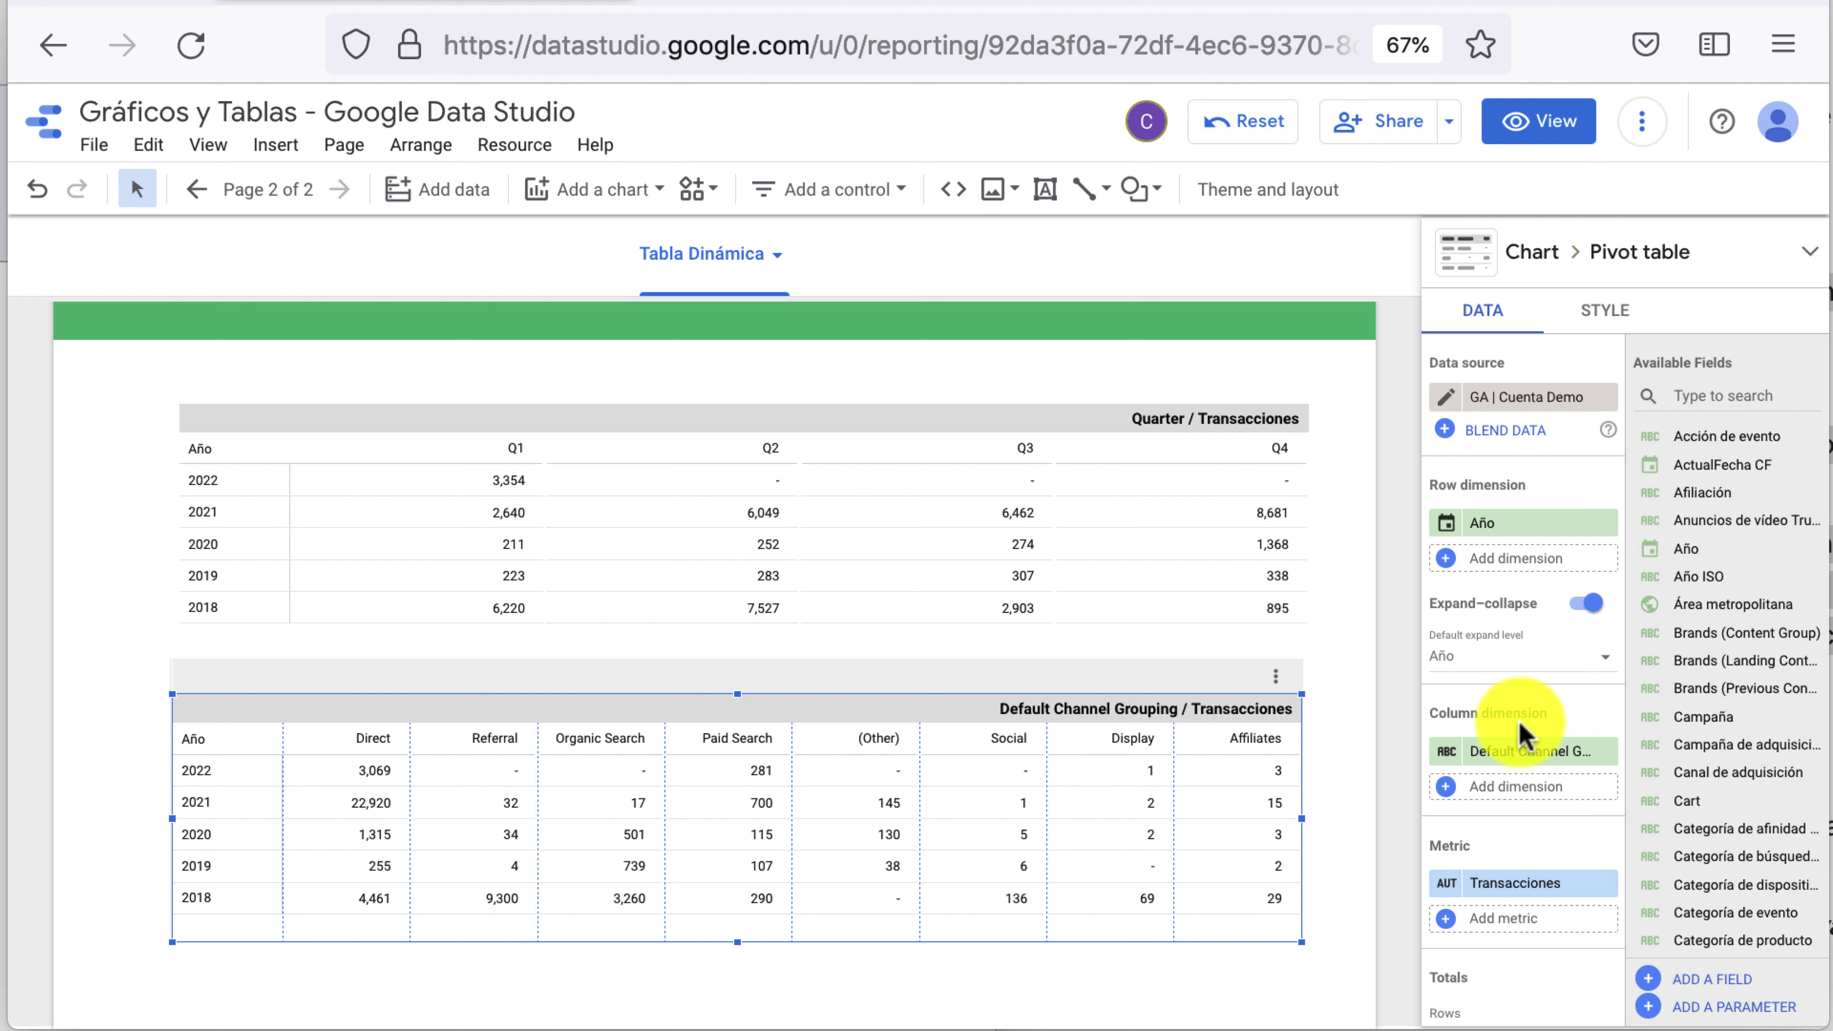
{"action": "left_click", "coordinate": [1504, 558]}
{"action": "type", "text": "fe"}
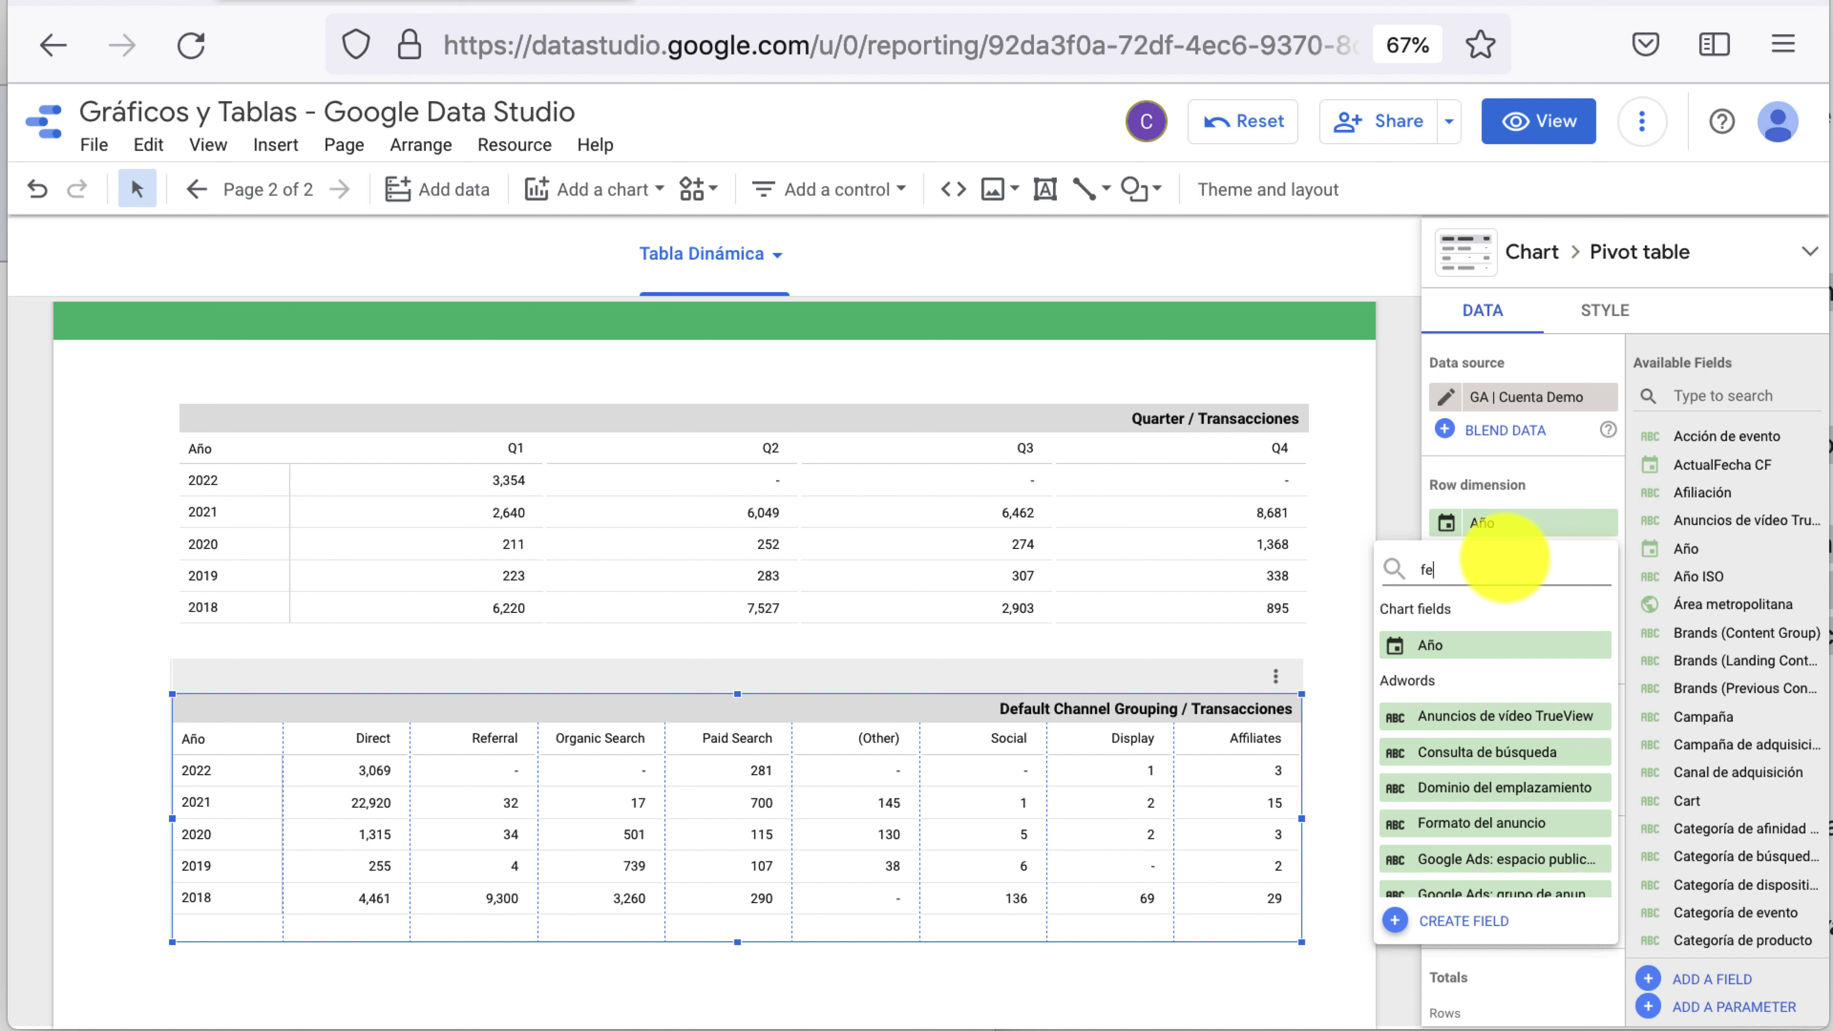
Add Fecha as a second row dimension at Quarter granularity, named Quarter, and expand every year
{"action": "type", "text": "cha"}
{"action": "left_click", "coordinate": [1490, 718]}
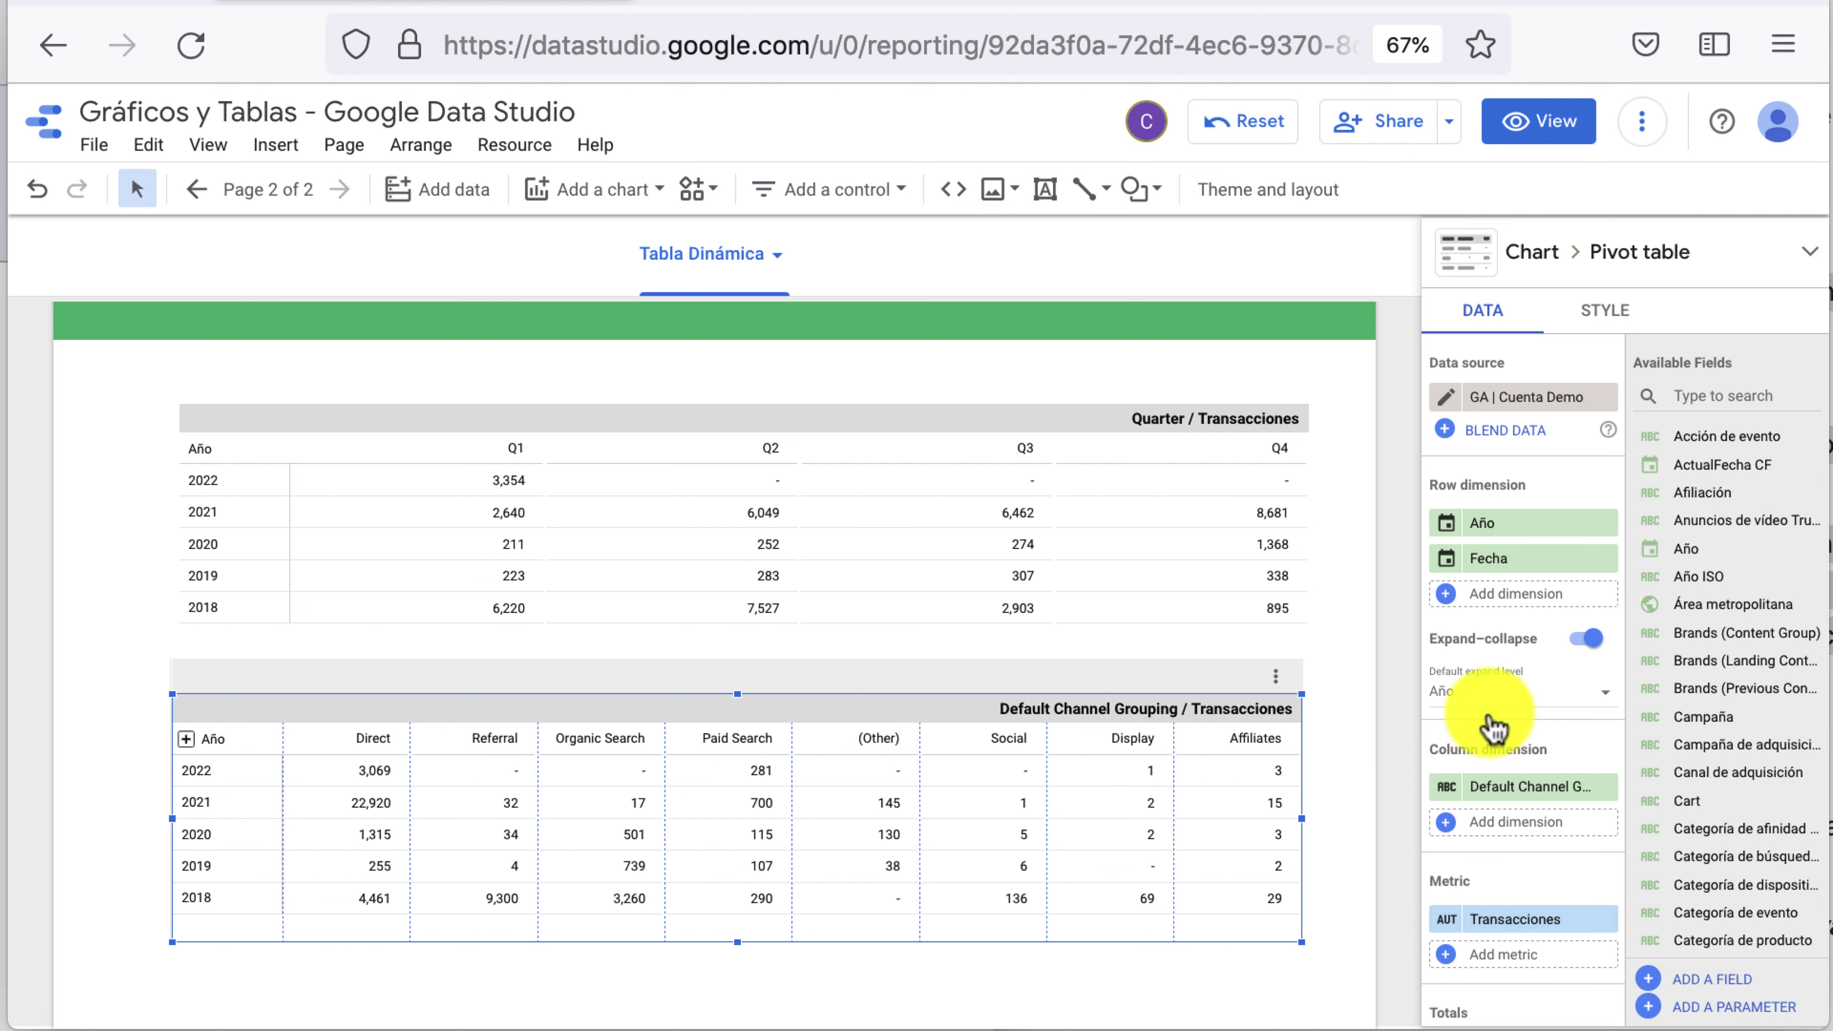
{"action": "left_click", "coordinate": [1446, 564]}
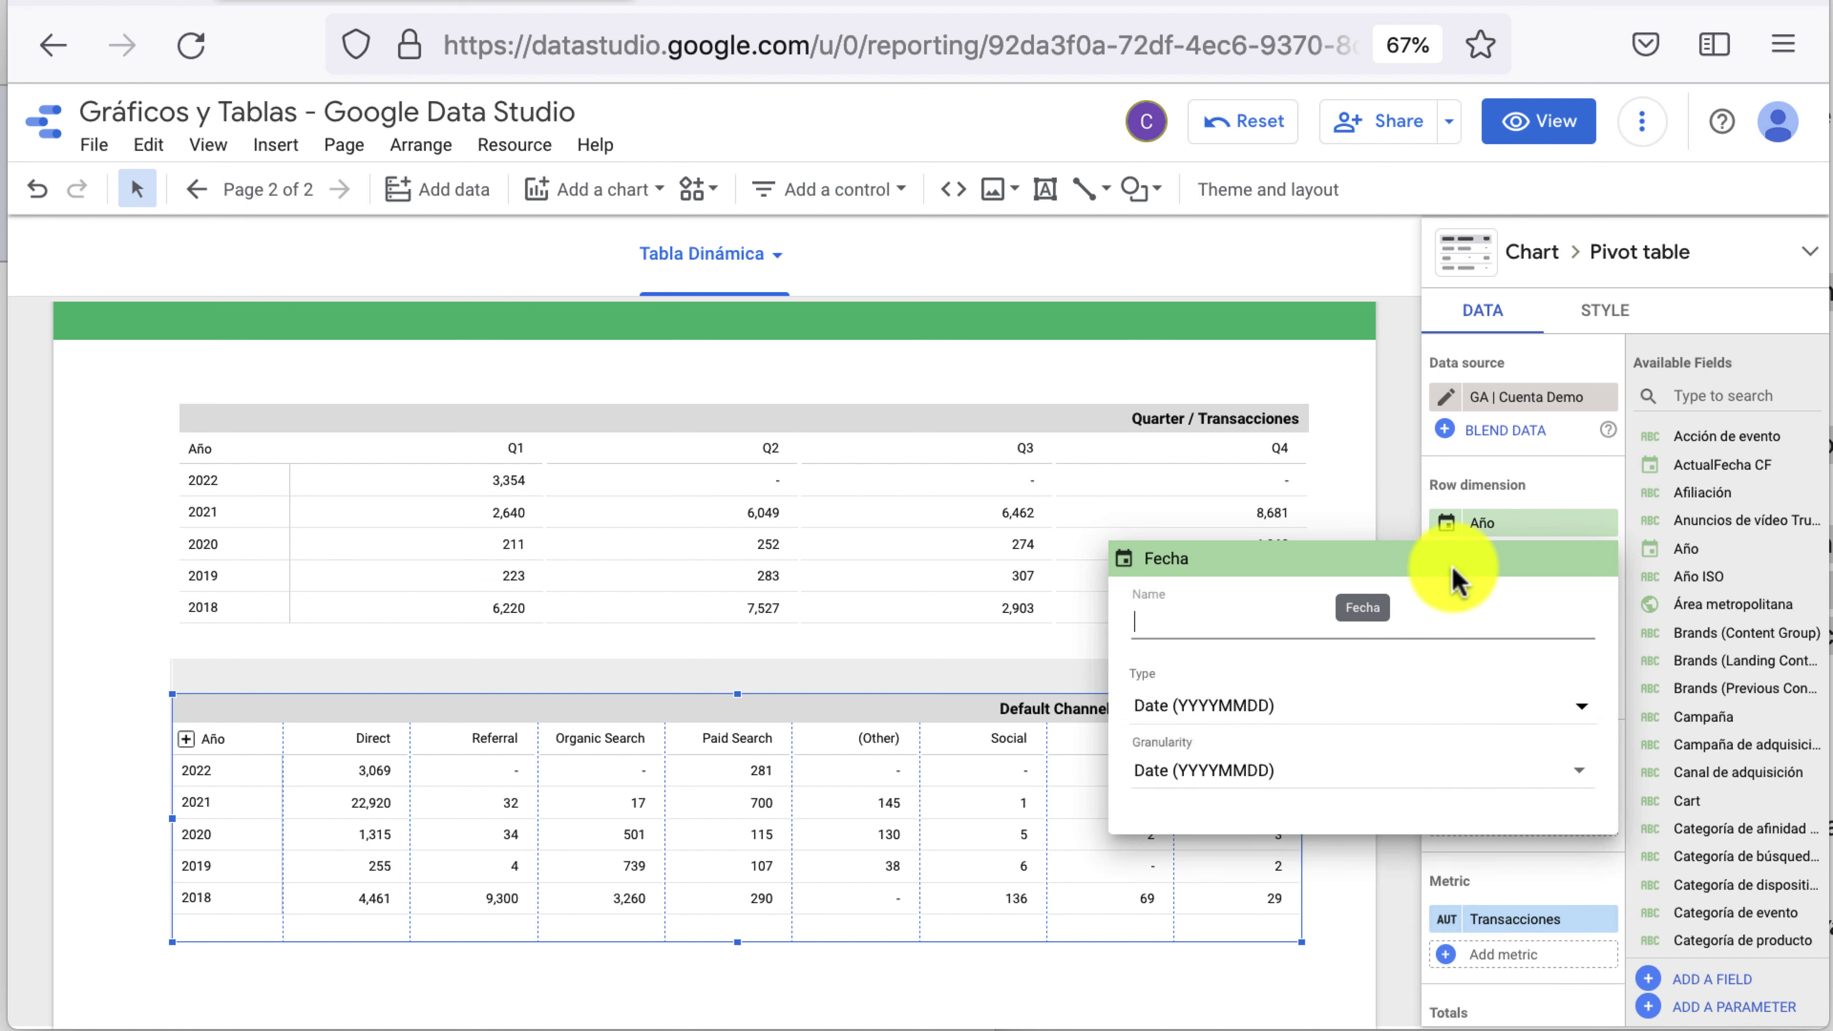
{"action": "left_click", "coordinate": [1309, 790]}
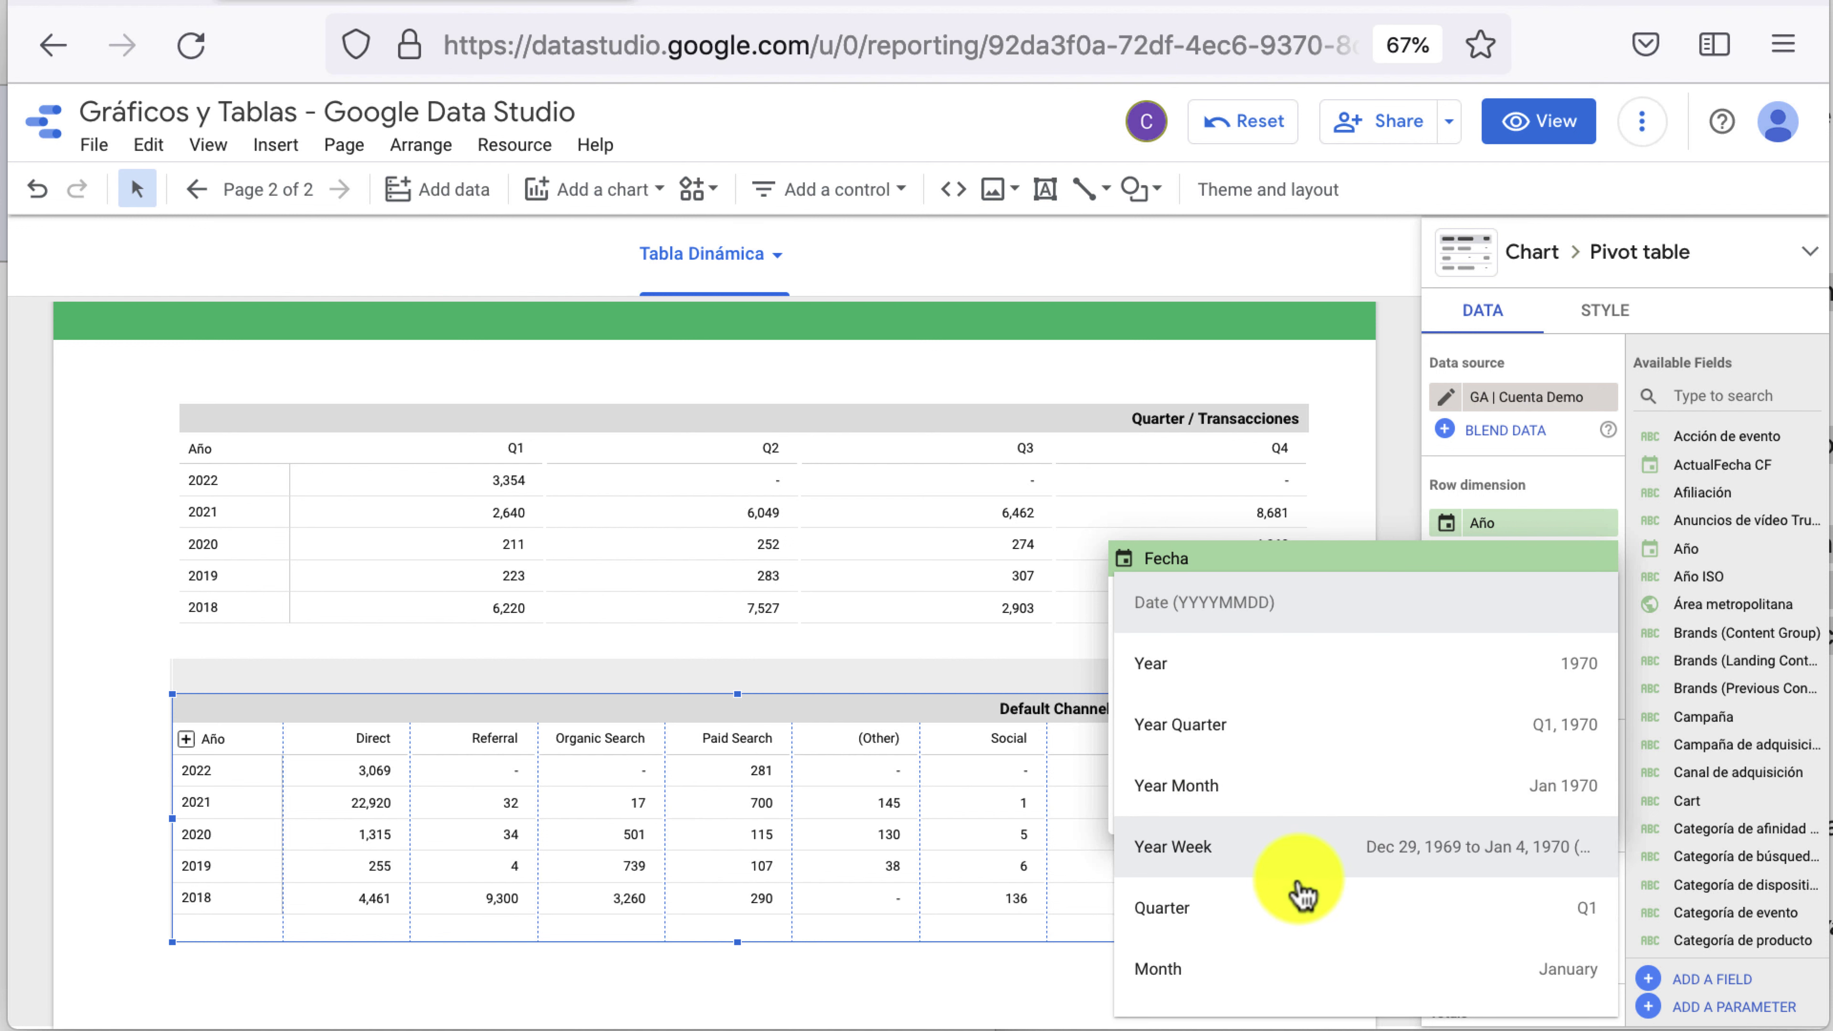
{"action": "left_click", "coordinate": [1295, 908]}
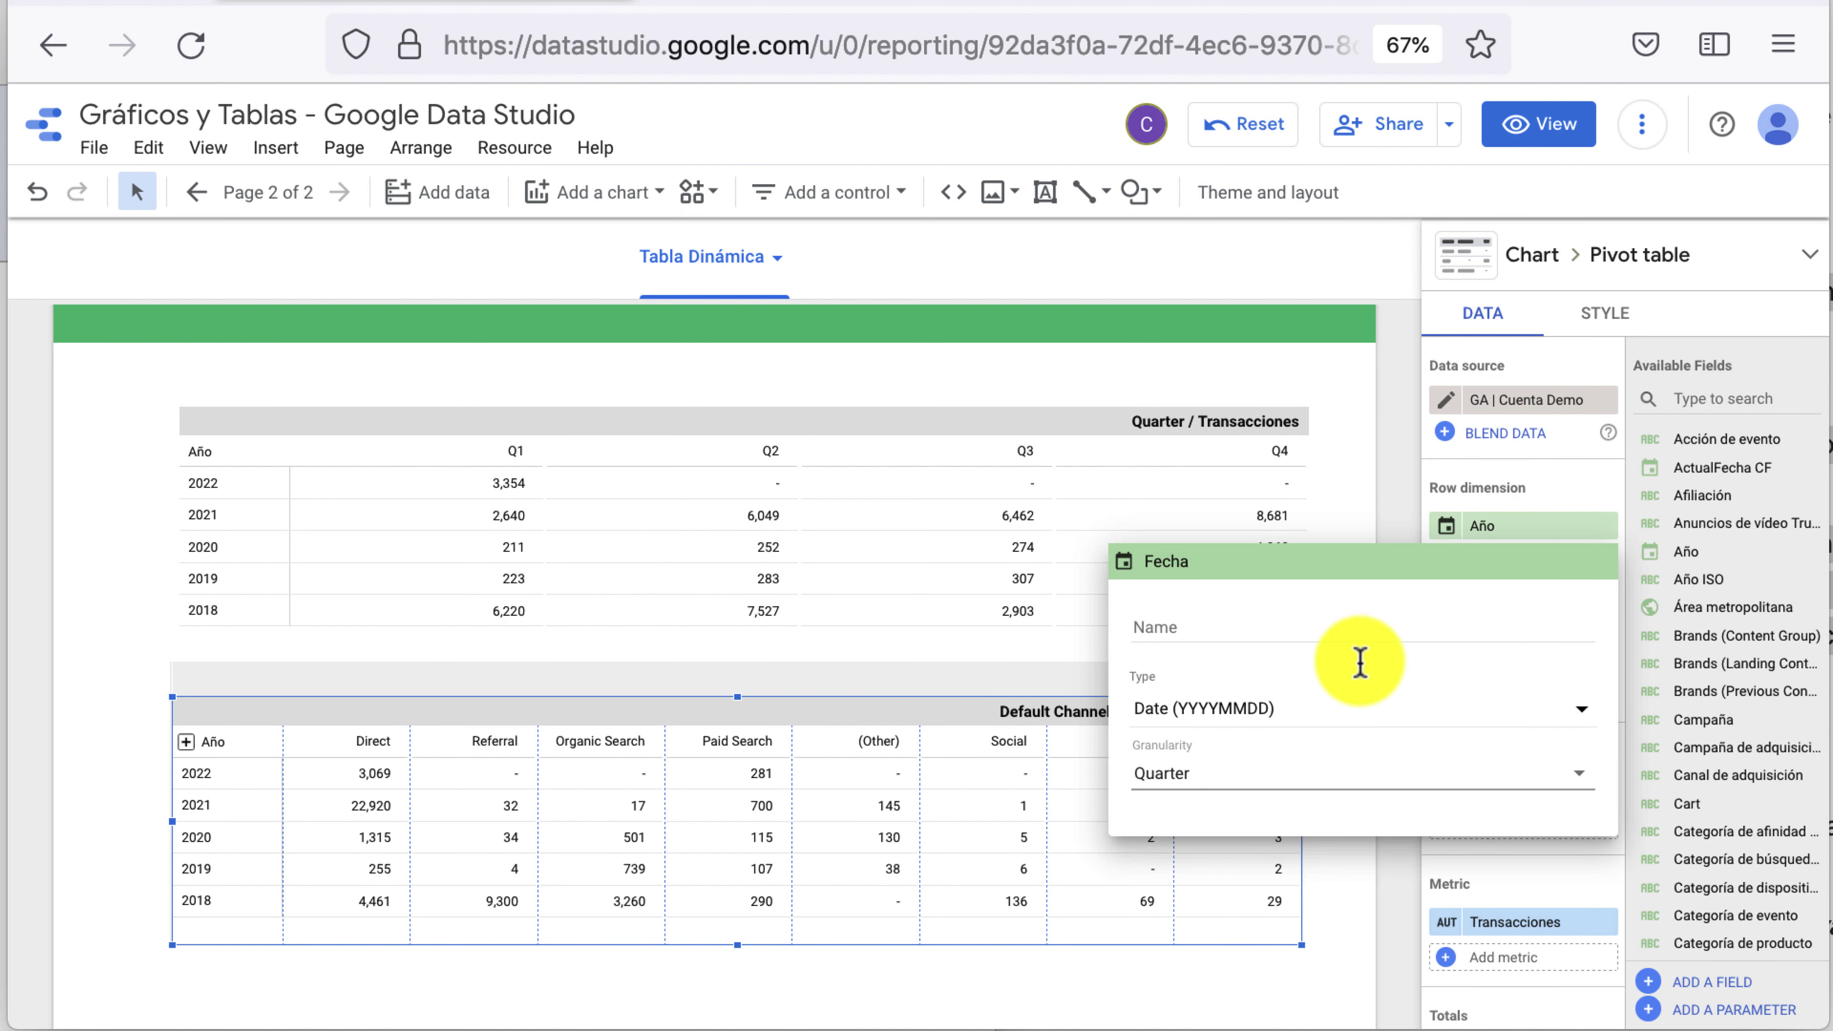
{"action": "left_click", "coordinate": [1352, 624]}
{"action": "type", "text": "Quar"}
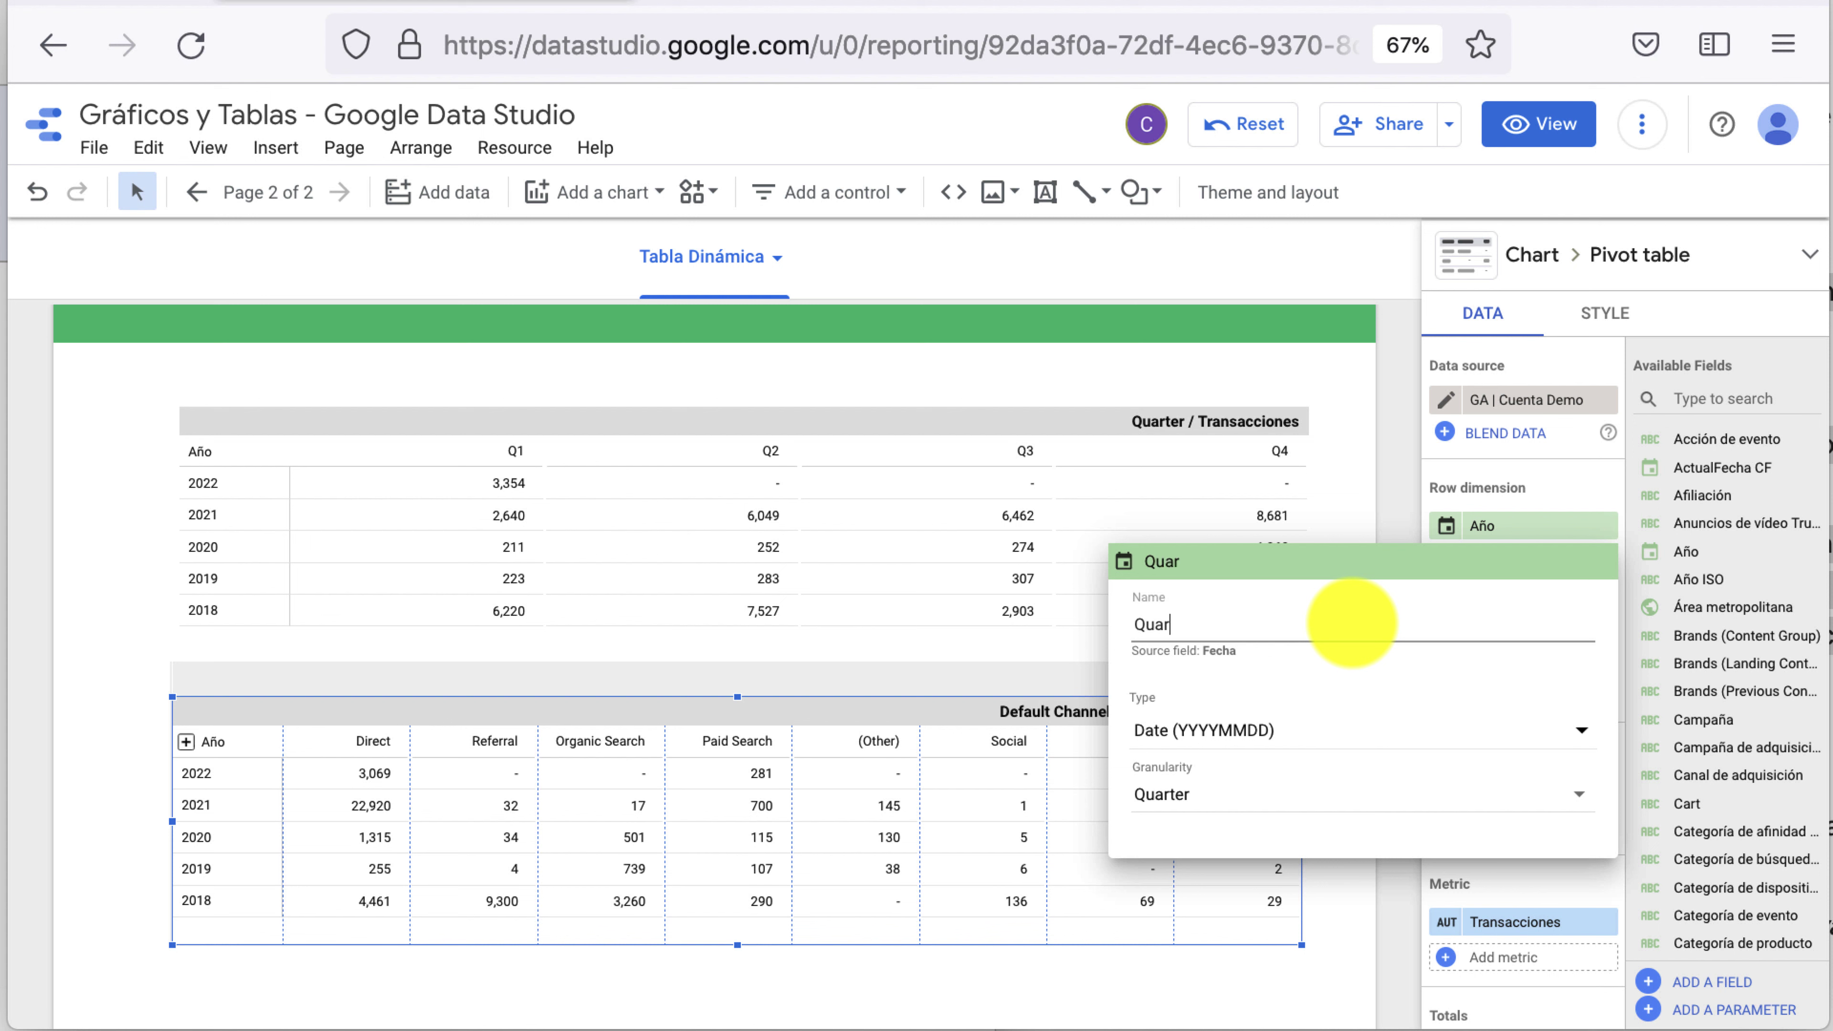
{"action": "type", "text": "ter"}
{"action": "key", "text": "Return"}
{"action": "left_click", "coordinate": [1364, 675]}
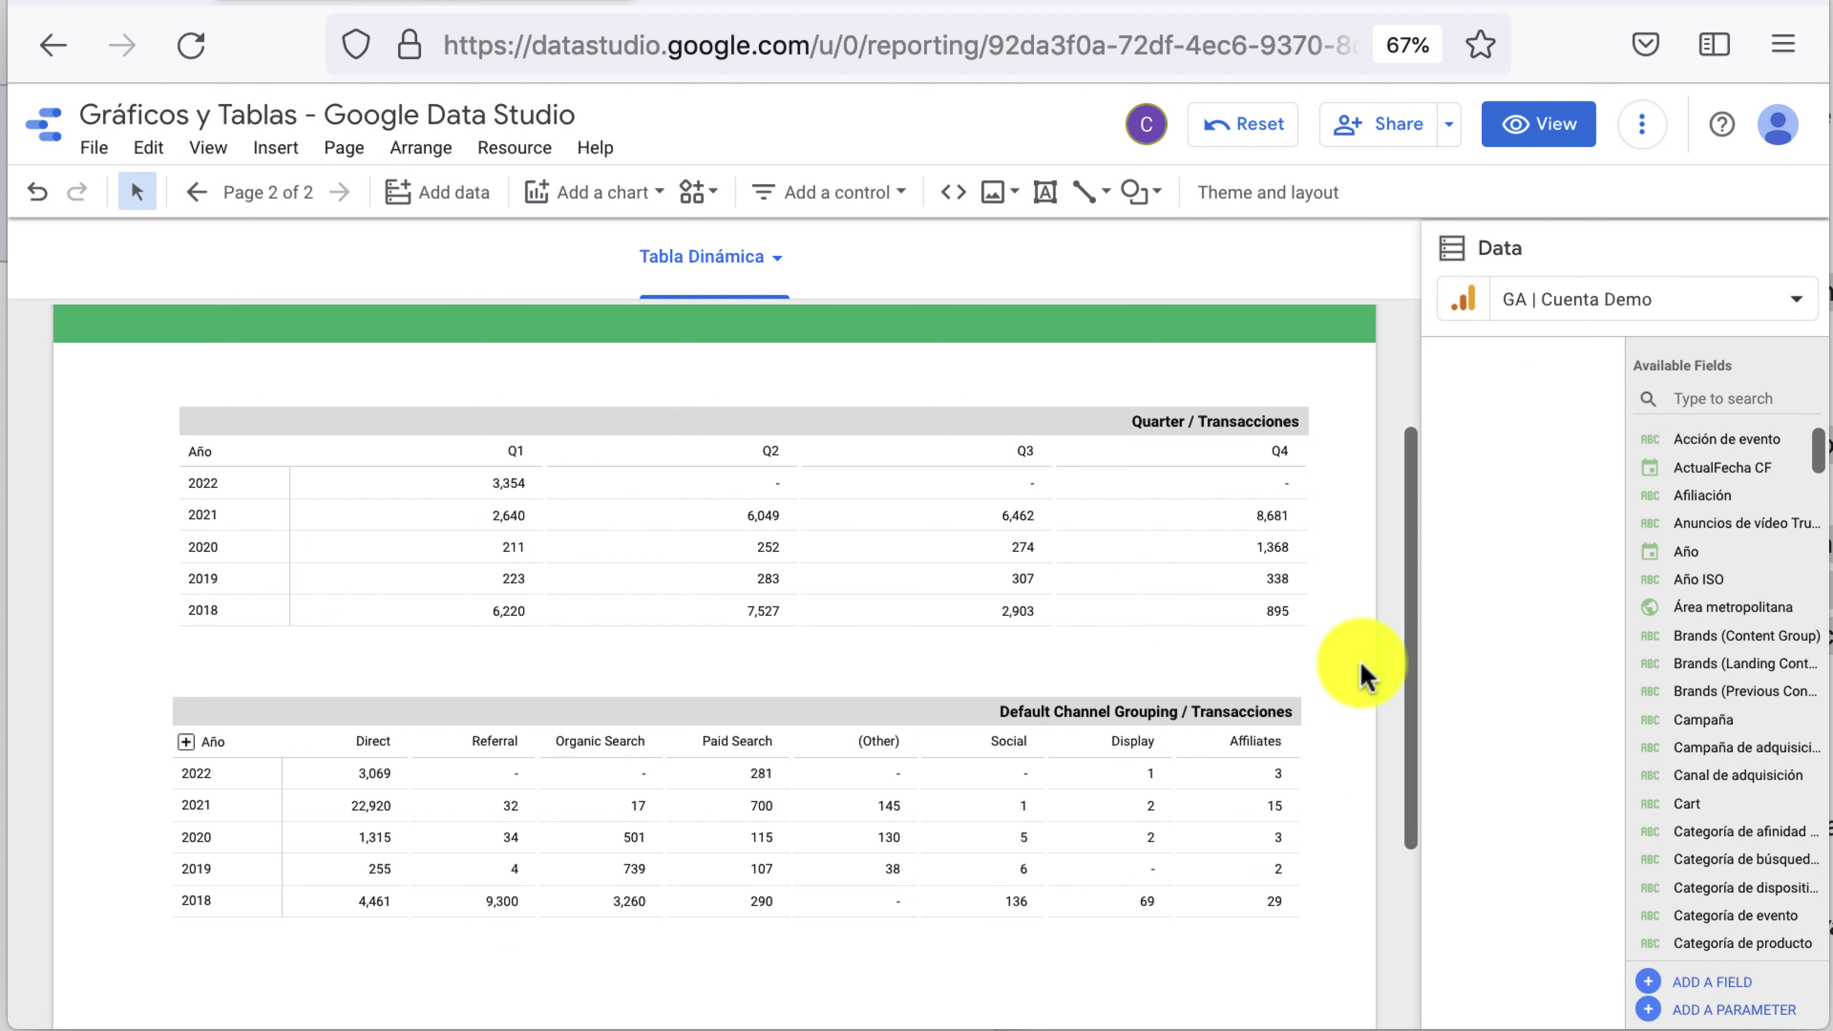
{"action": "left_click", "coordinate": [194, 754]}
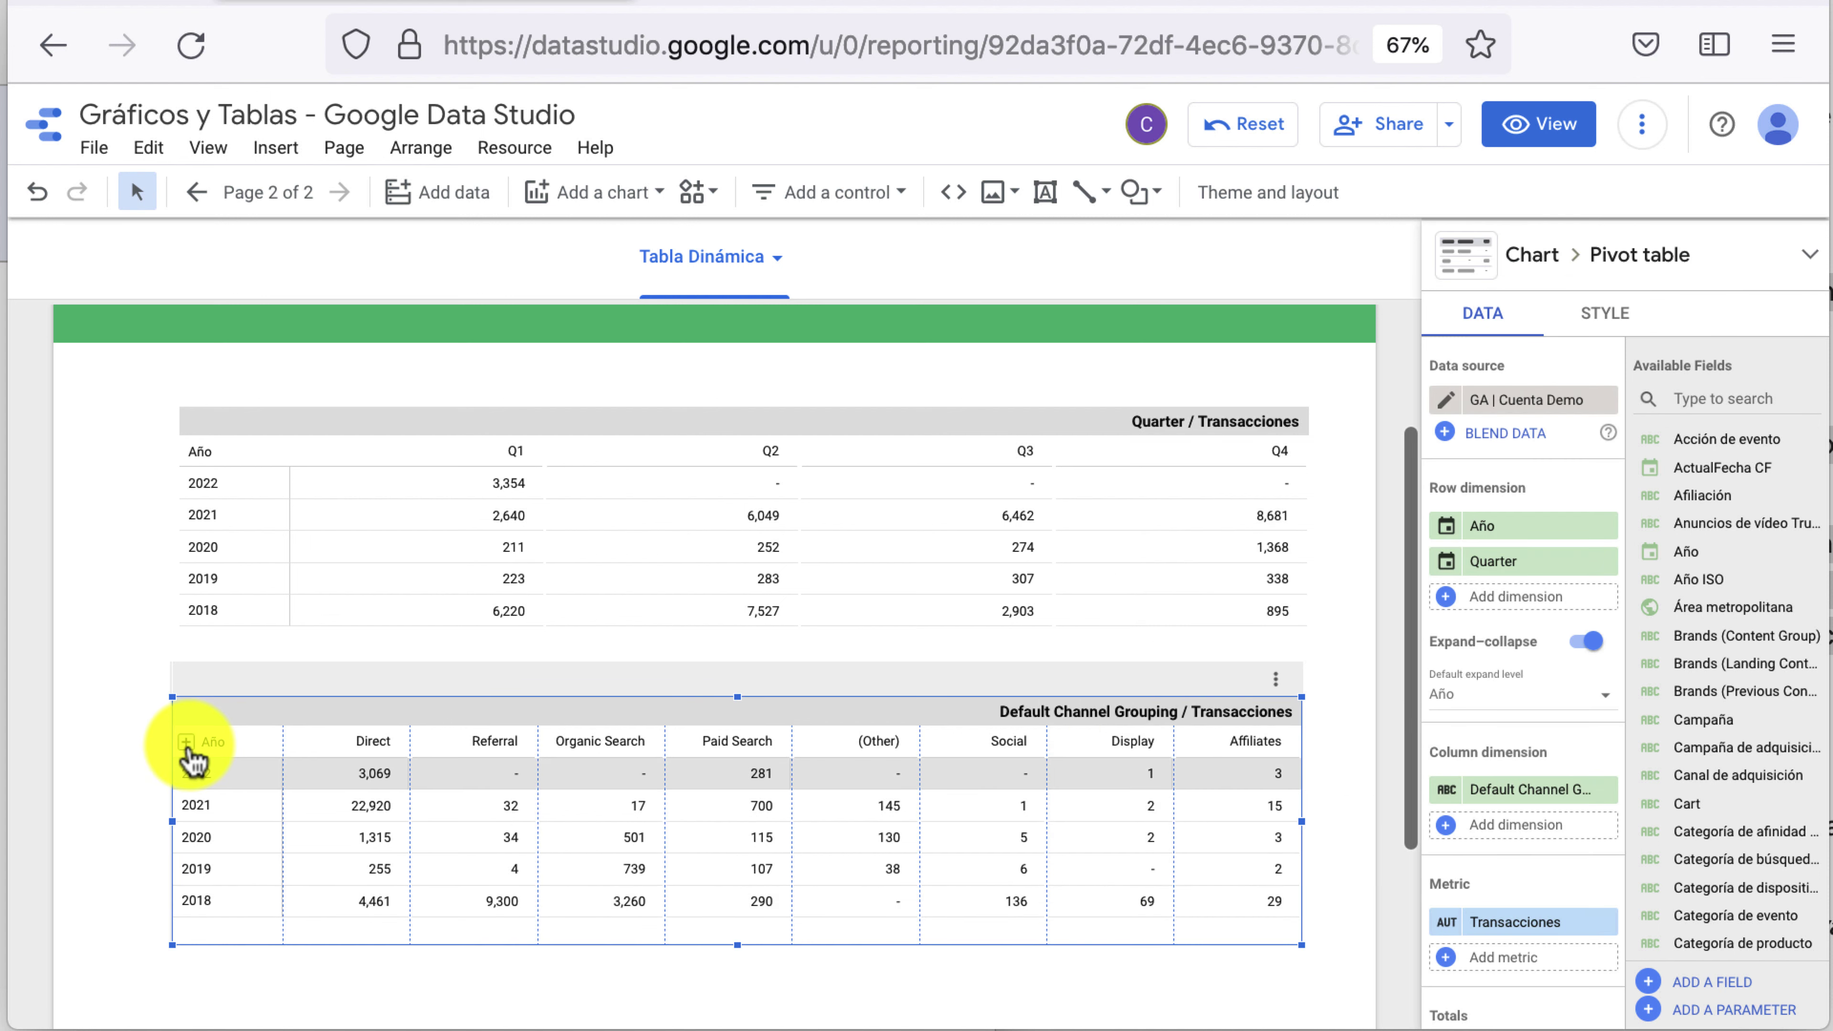
{"action": "left_click", "coordinate": [187, 744]}
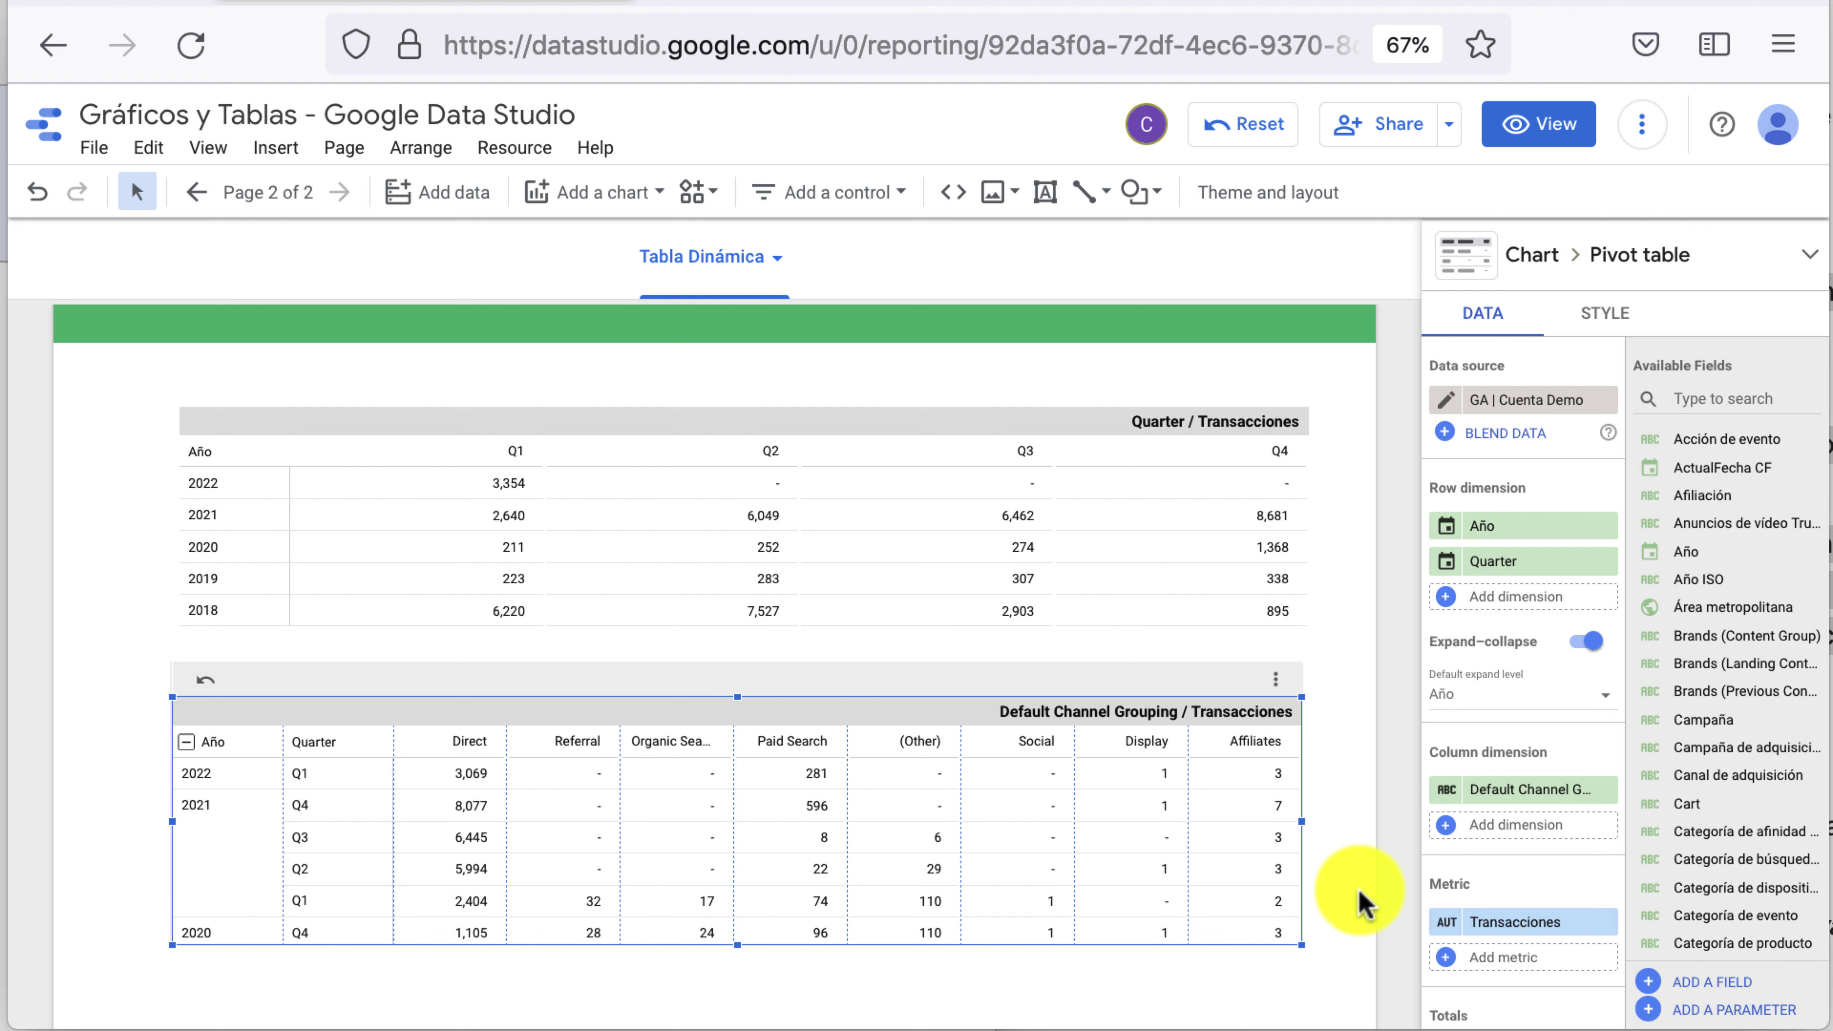
Rearrange the dimension chips so Quarter nests under Año in rows, with only channels as columns
{"action": "scroll", "coordinate": [815, 866], "scroll_direction": "down", "scroll_amount": 3}
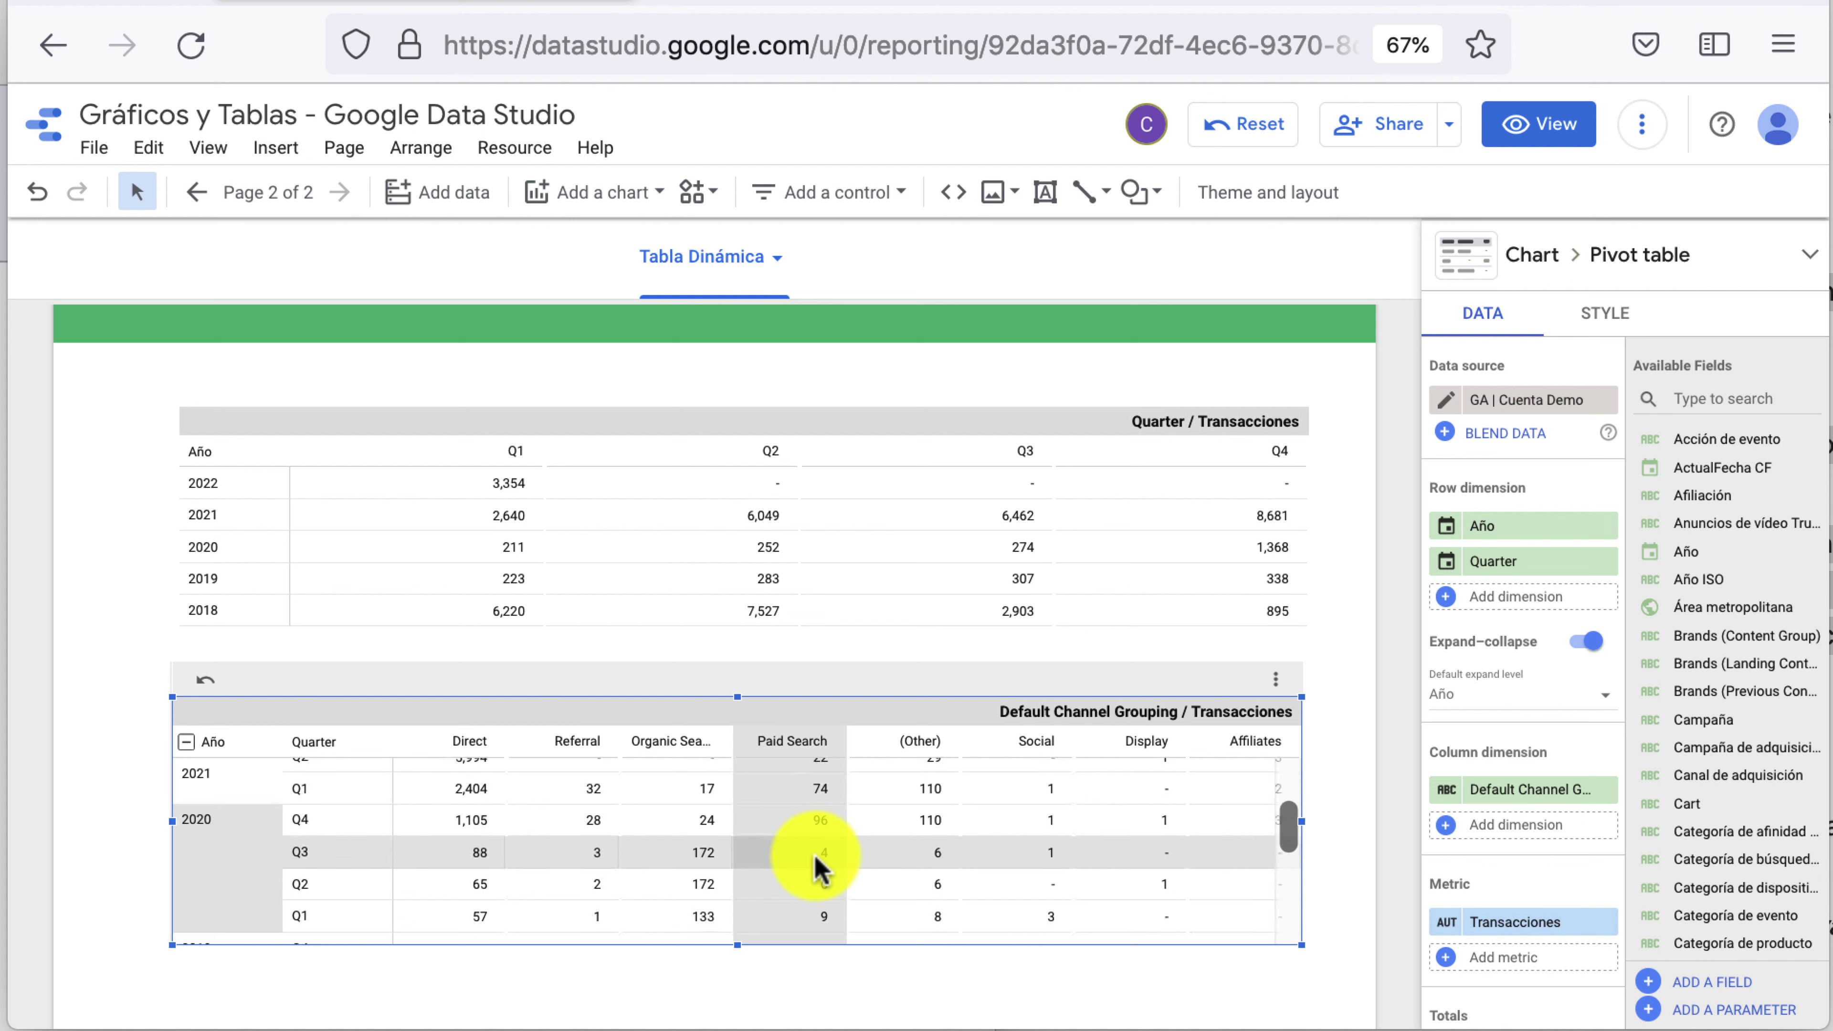
{"action": "scroll", "coordinate": [815, 866], "scroll_direction": "down", "scroll_amount": 3}
{"action": "scroll", "coordinate": [818, 859], "scroll_direction": "up", "scroll_amount": 6}
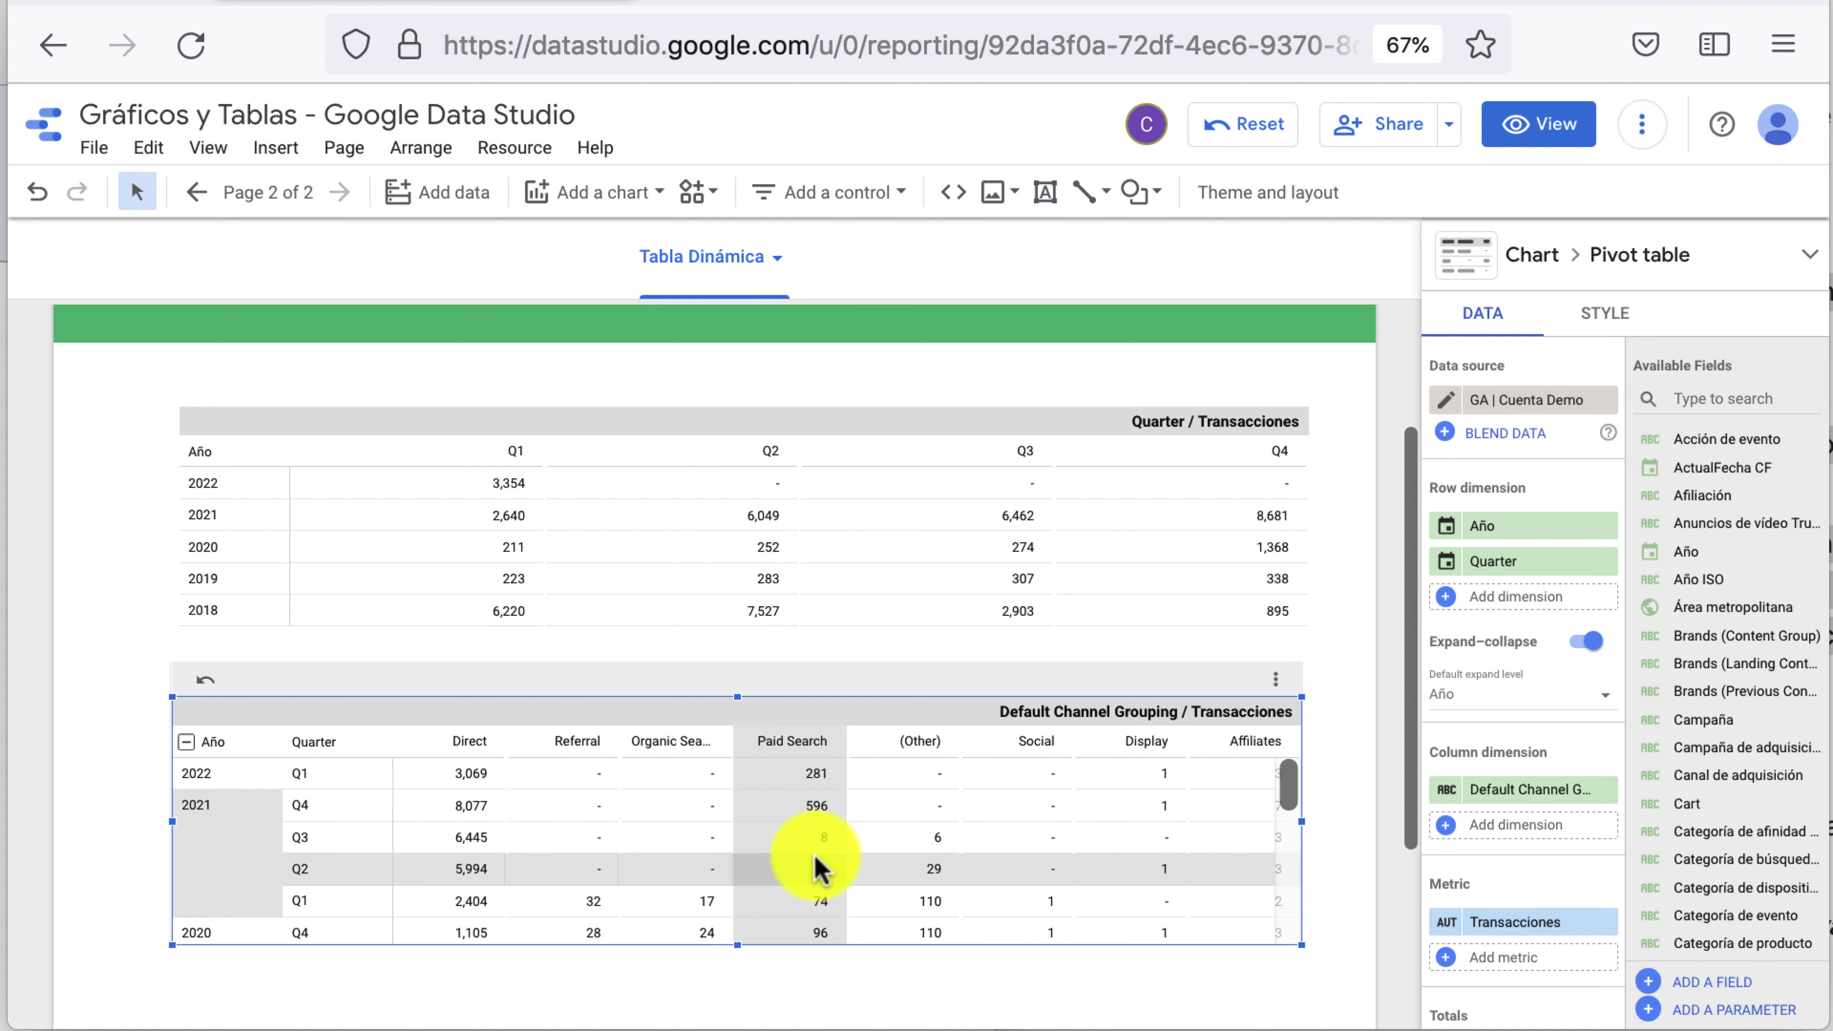
{"action": "left_click_drag", "start_coordinate": [1515, 577], "coordinate": [1513, 800]}
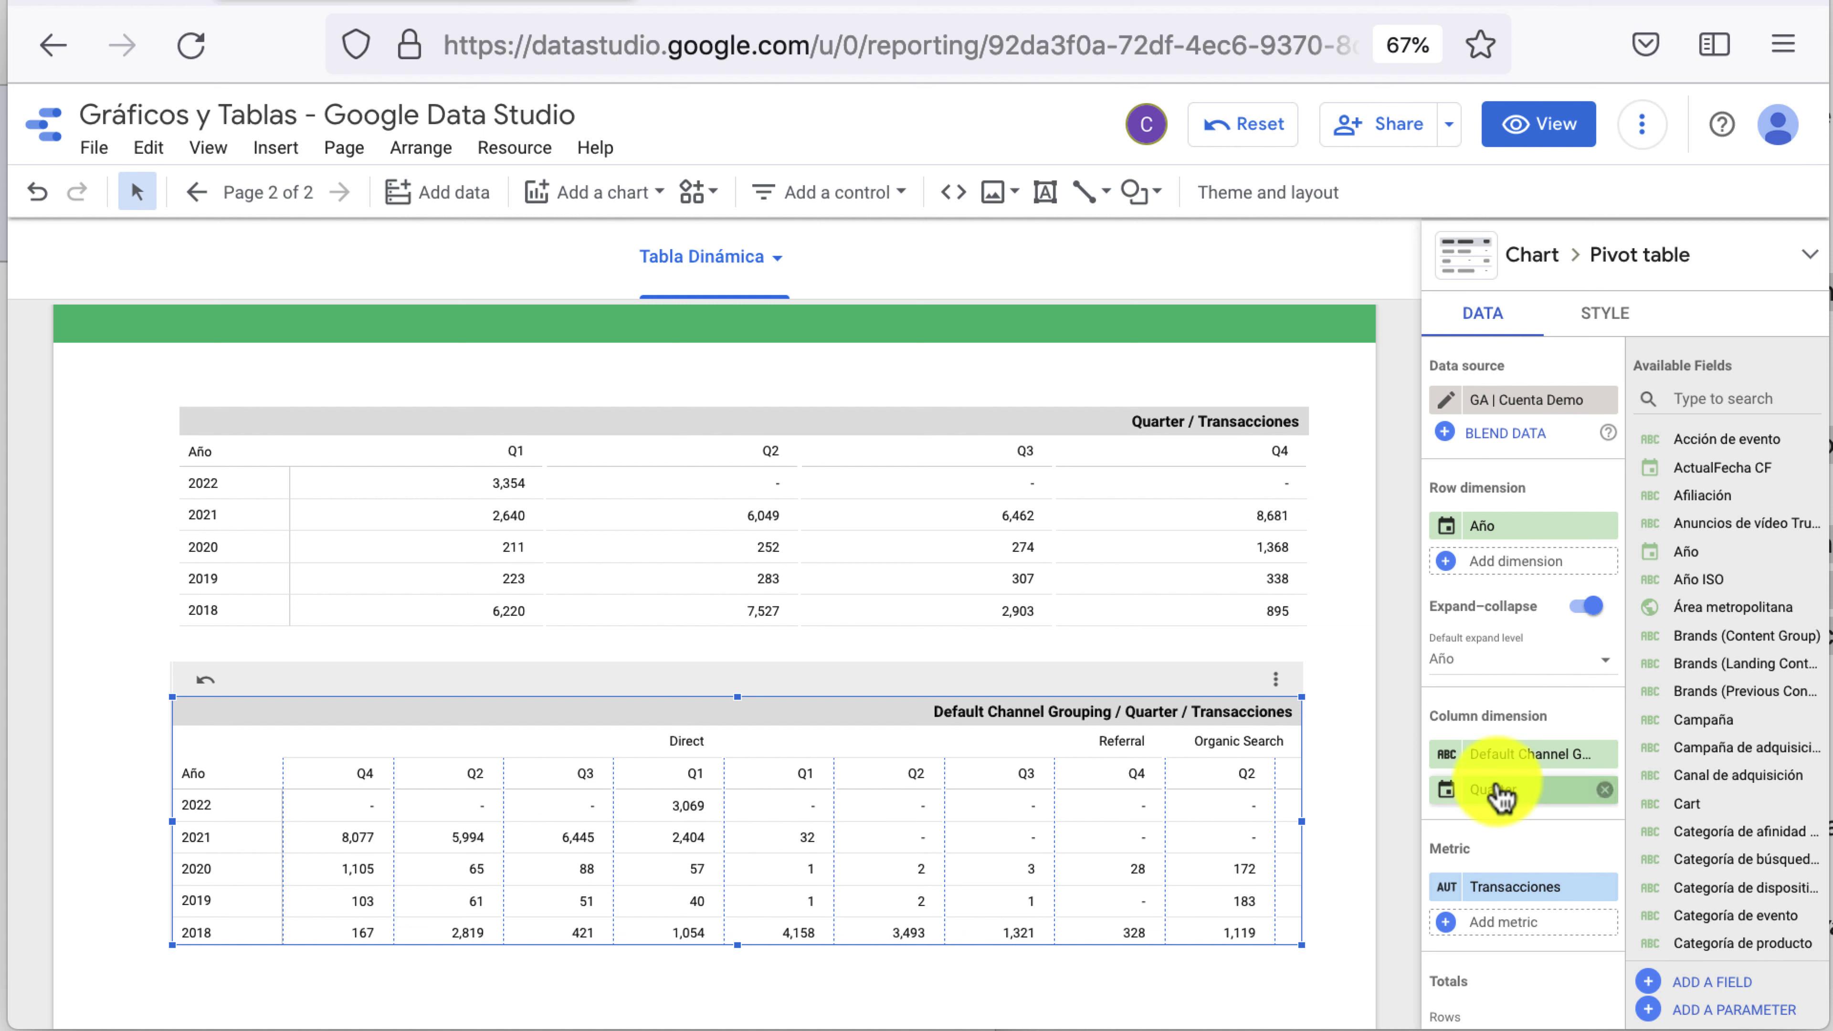
{"action": "mouse_move", "coordinate": [1508, 754]}
{"action": "left_mouse_down"}
{"action": "mouse_move", "coordinate": [1526, 796]}
{"action": "mouse_move", "coordinate": [1506, 576]}
{"action": "left_mouse_up"}
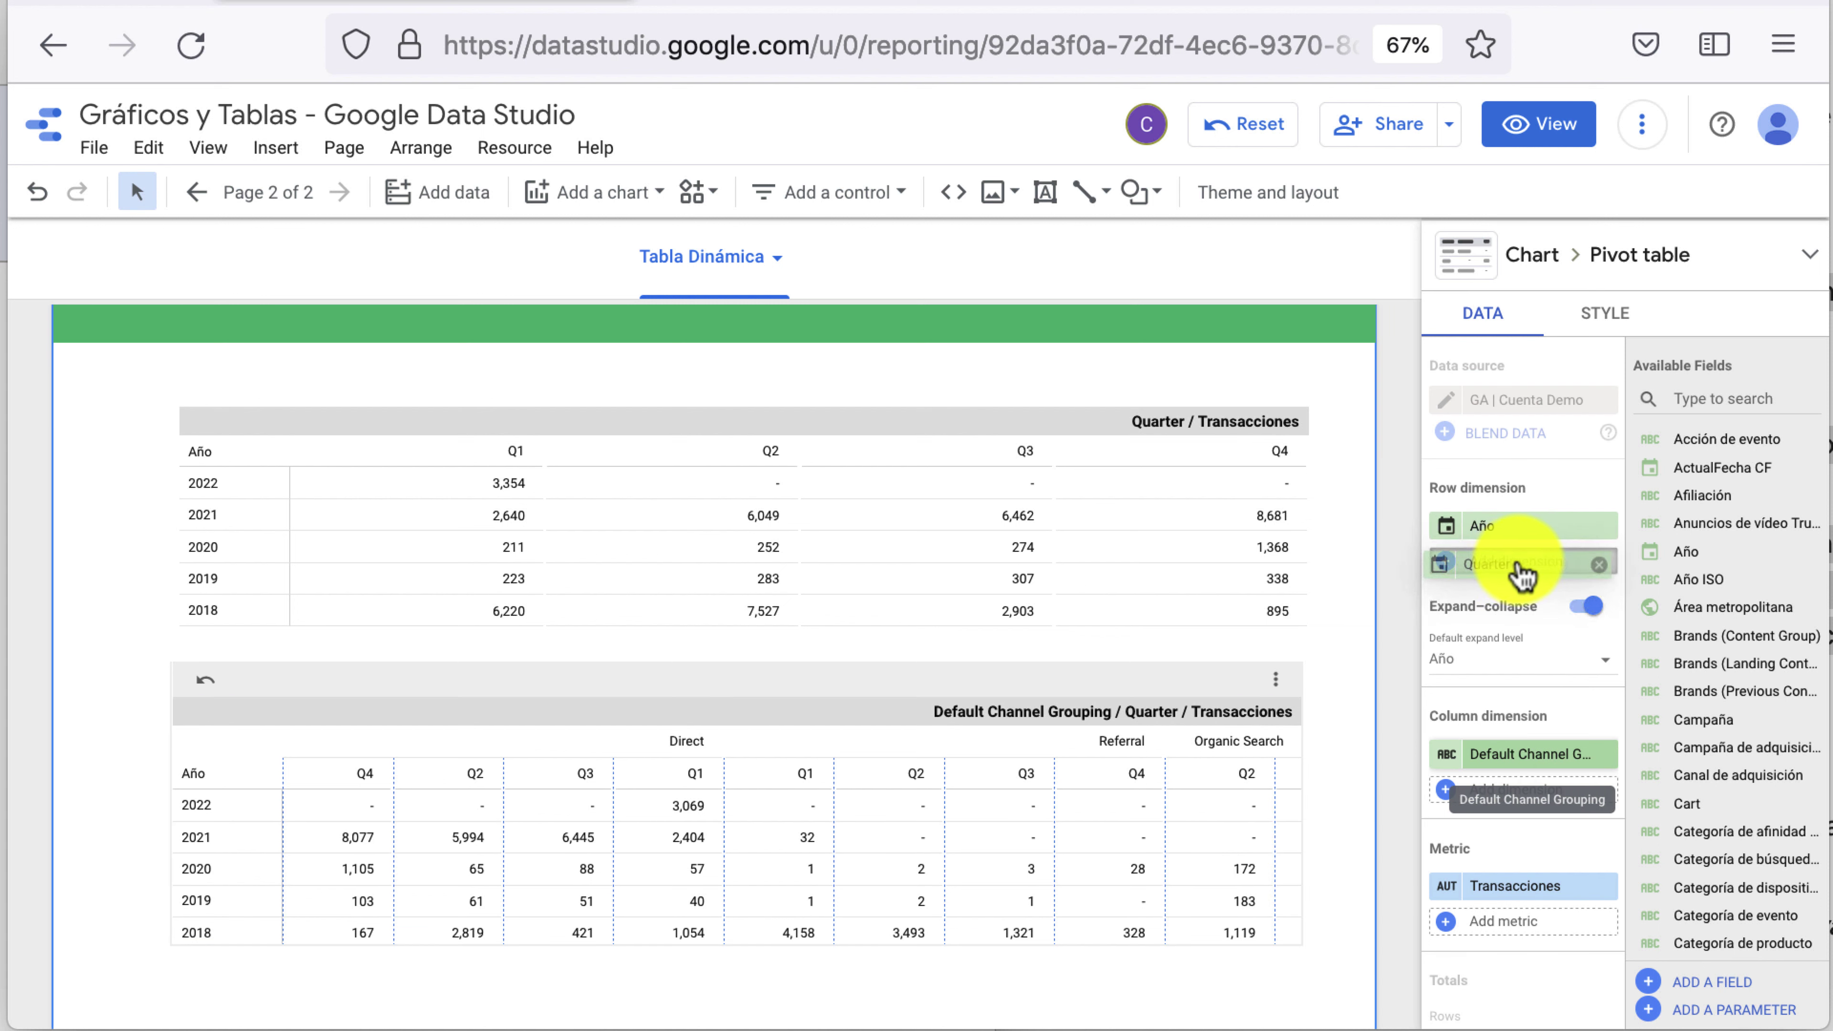
{"action": "left_click_drag", "start_coordinate": [1522, 575], "coordinate": [1515, 574]}
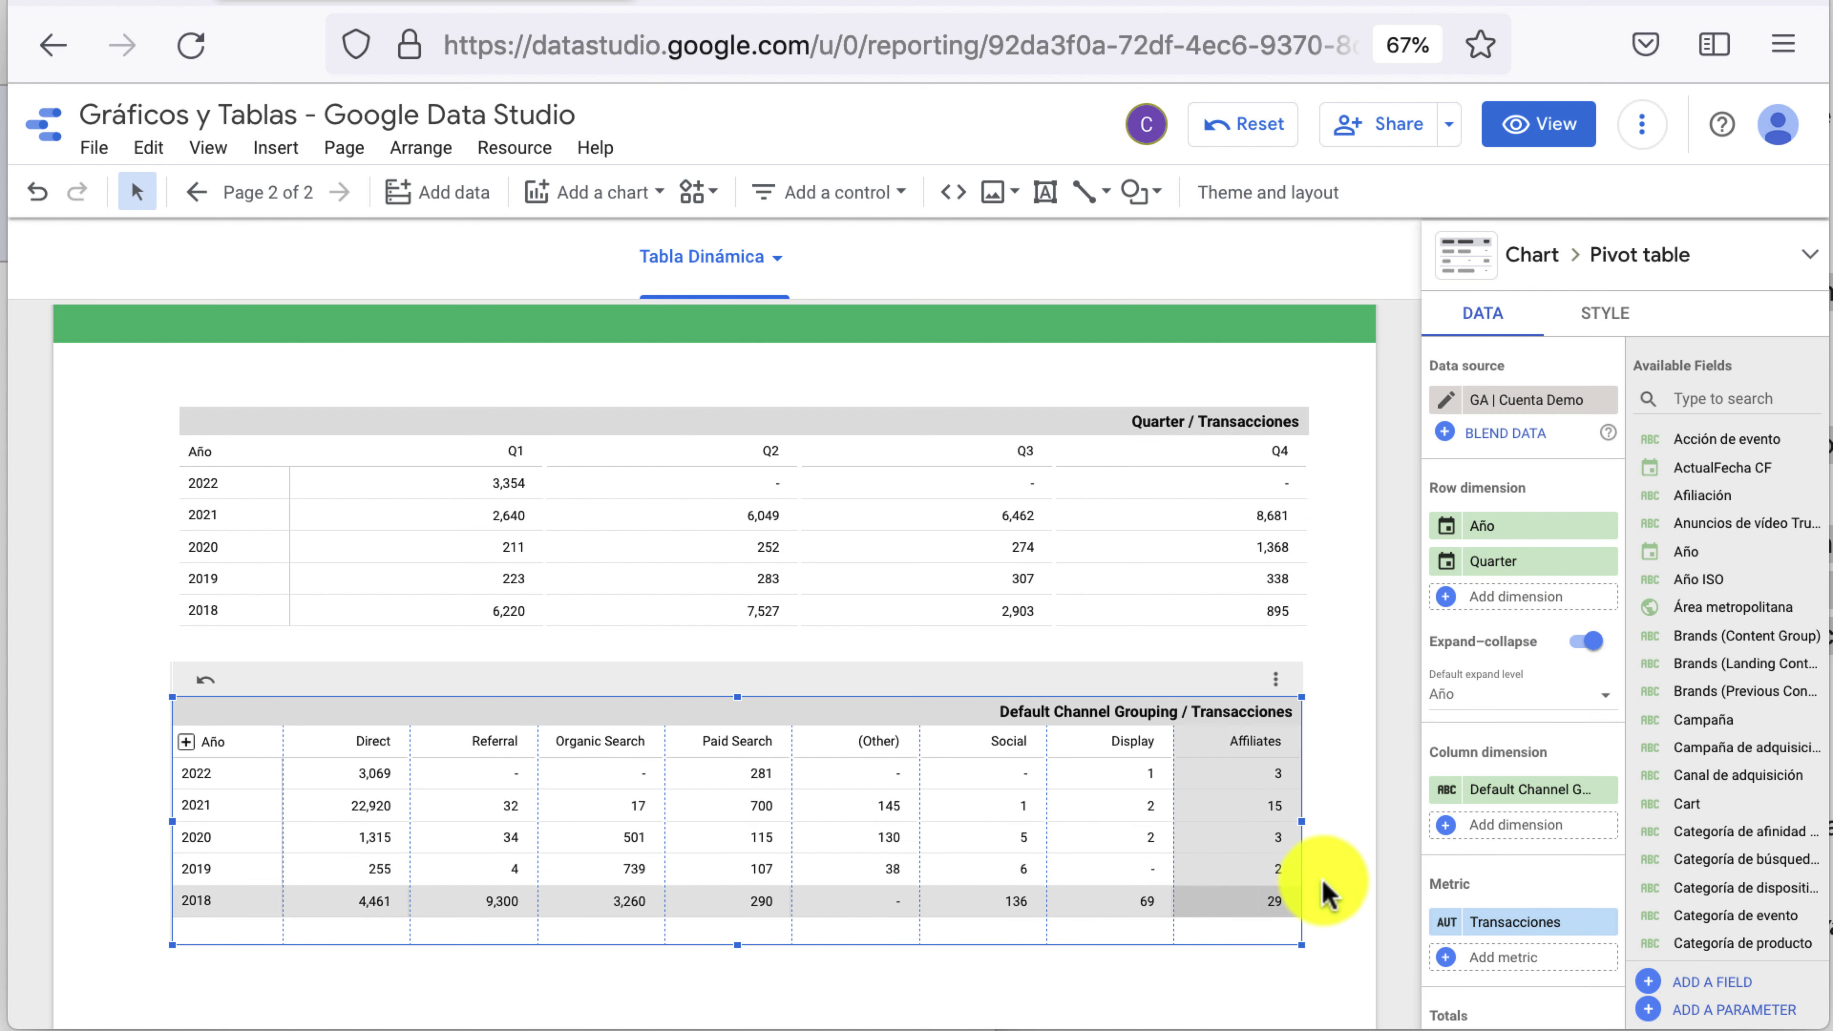
{"action": "left_click", "coordinate": [1361, 895]}
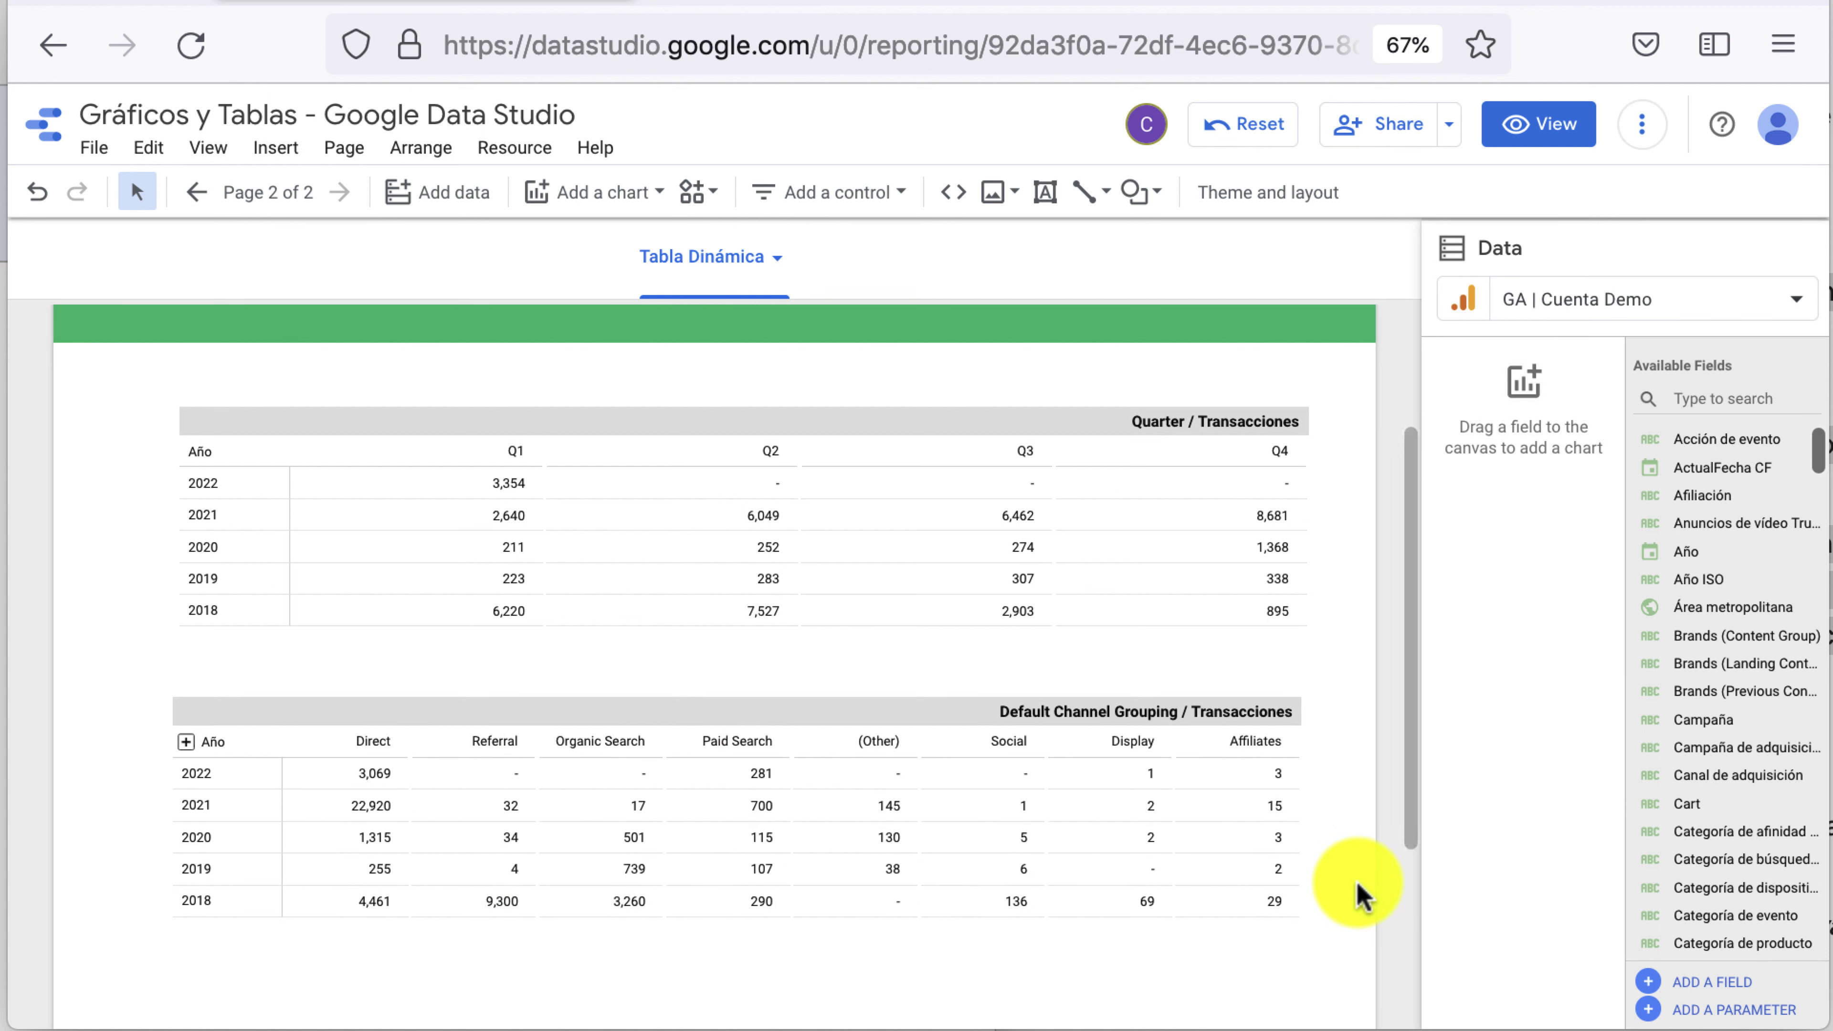
Give the Quarter pivot table a dark green header with white header text
{"action": "left_click", "coordinate": [1112, 485]}
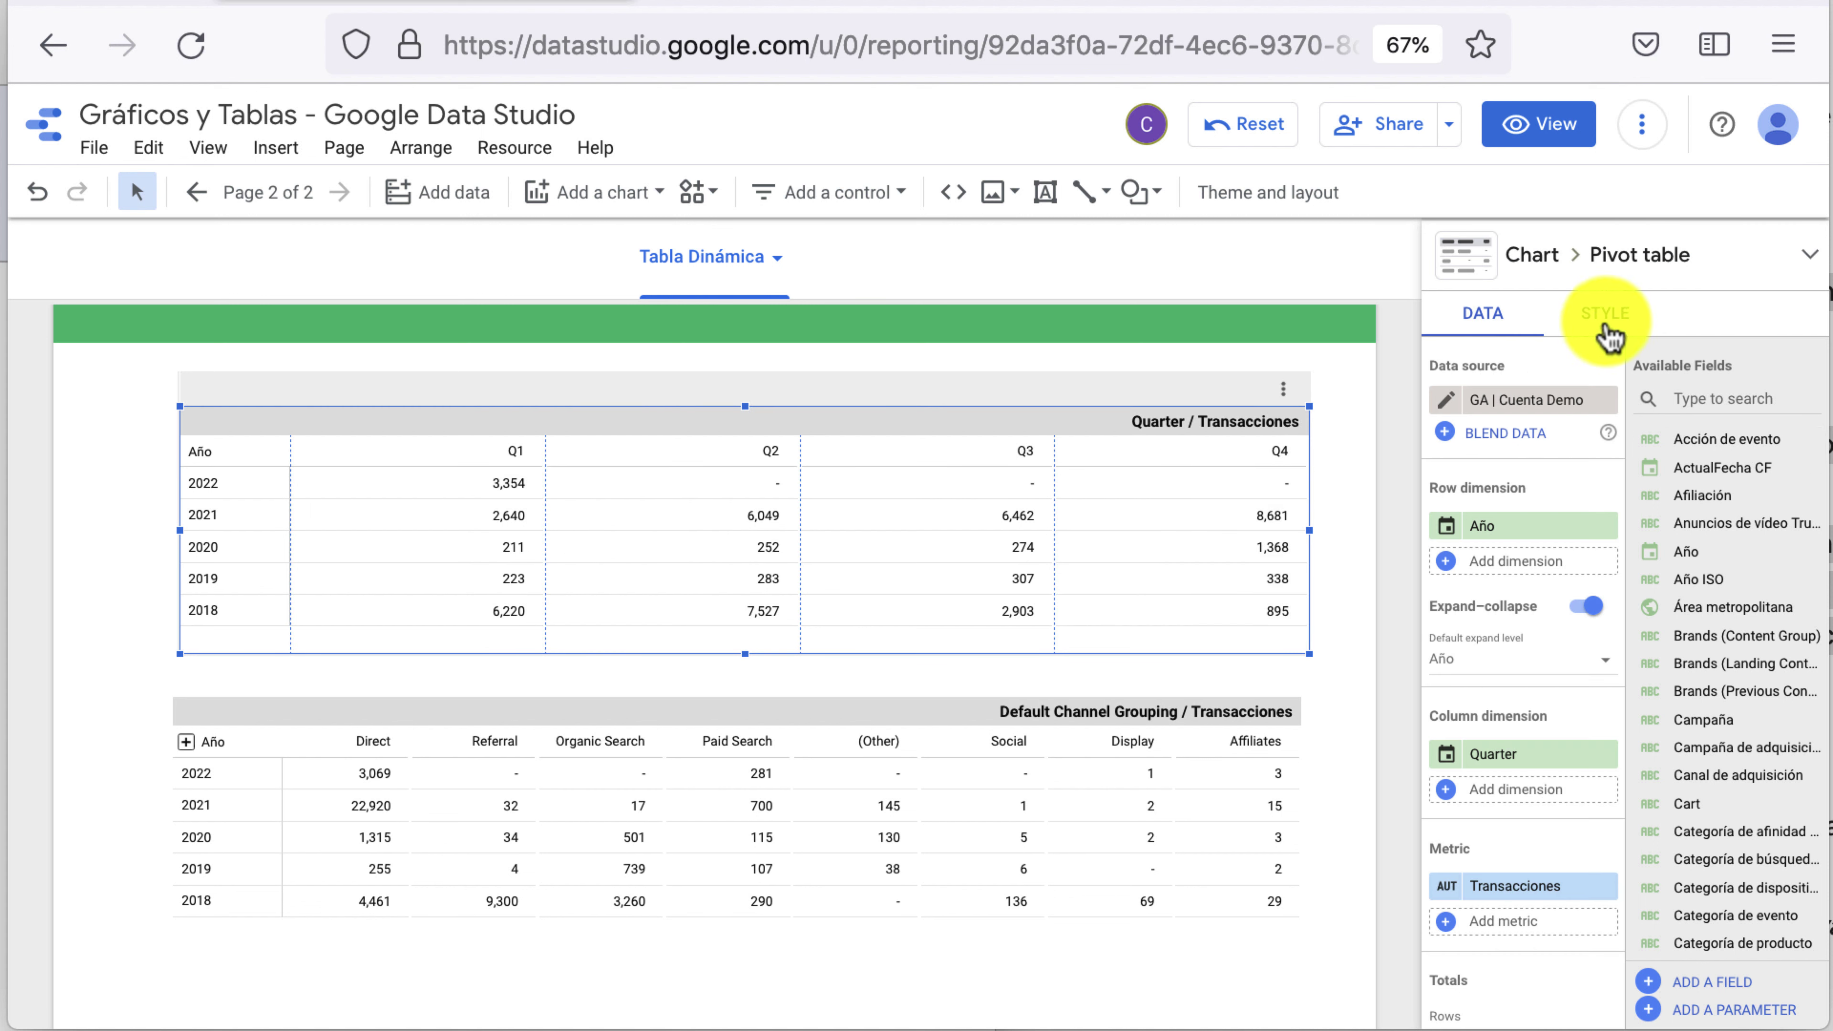
{"action": "left_click", "coordinate": [1607, 334]}
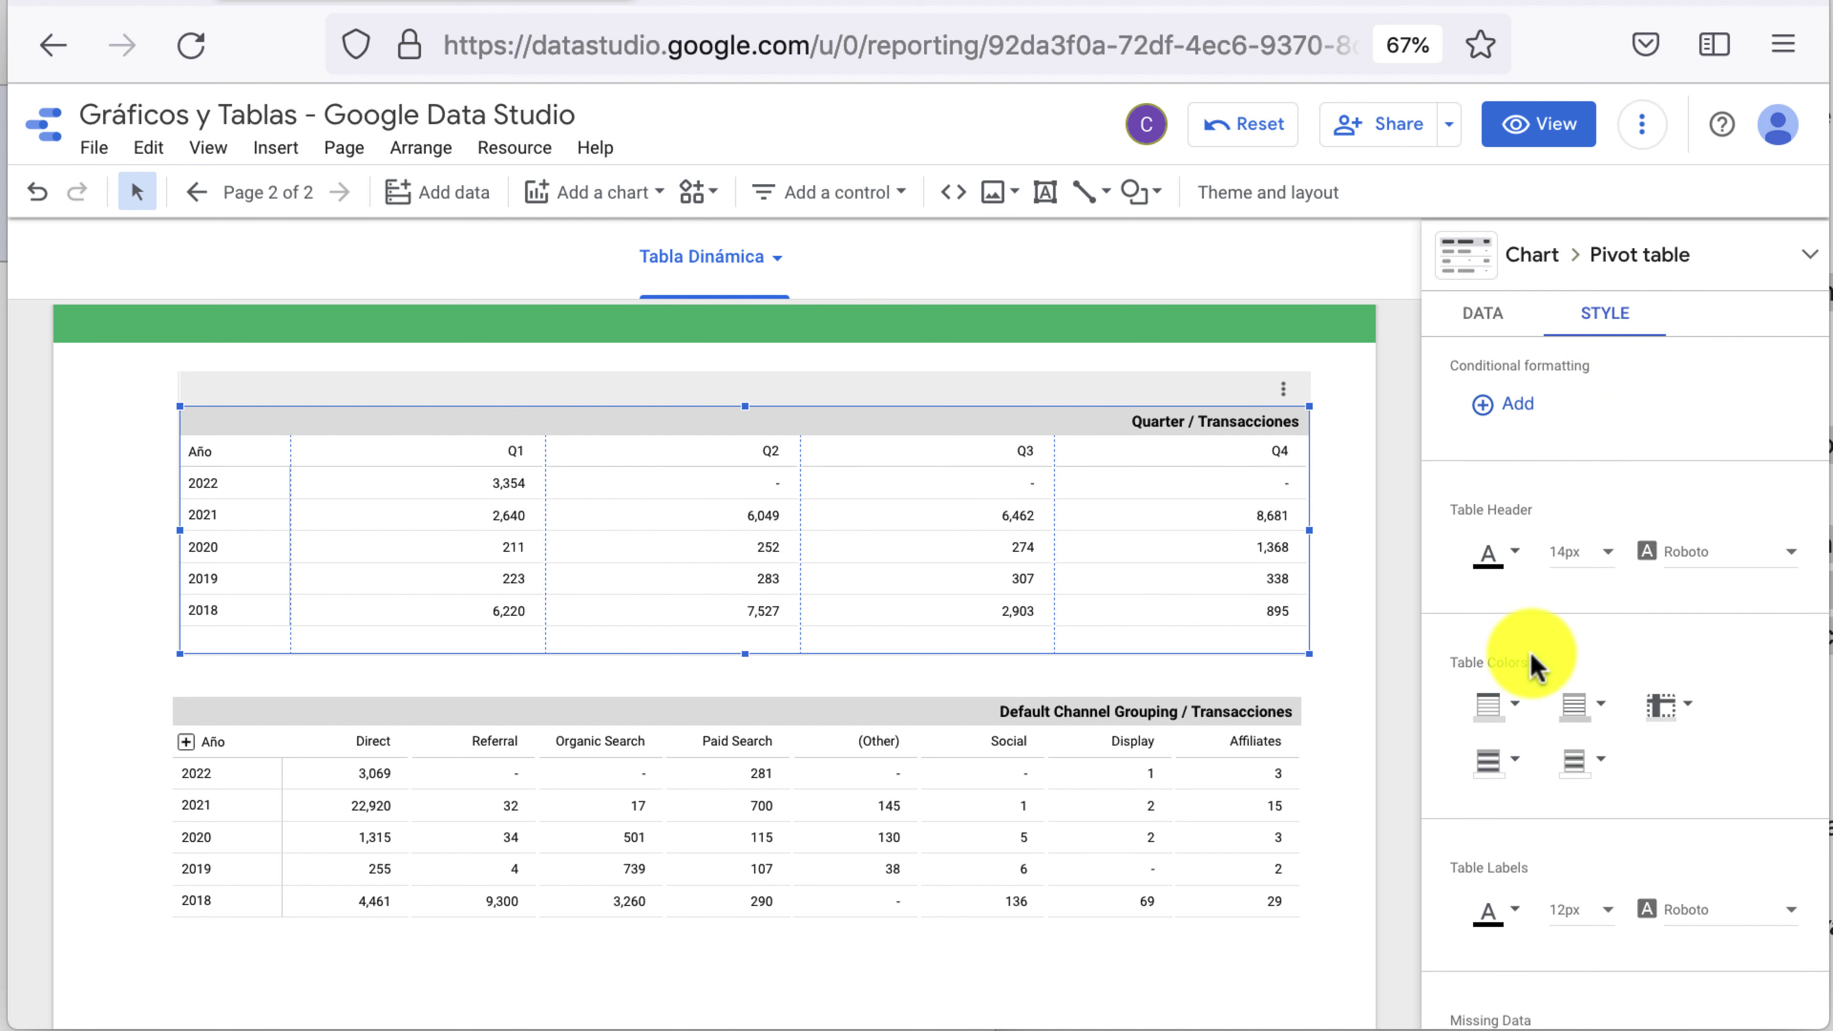
{"action": "left_click", "coordinate": [1506, 721]}
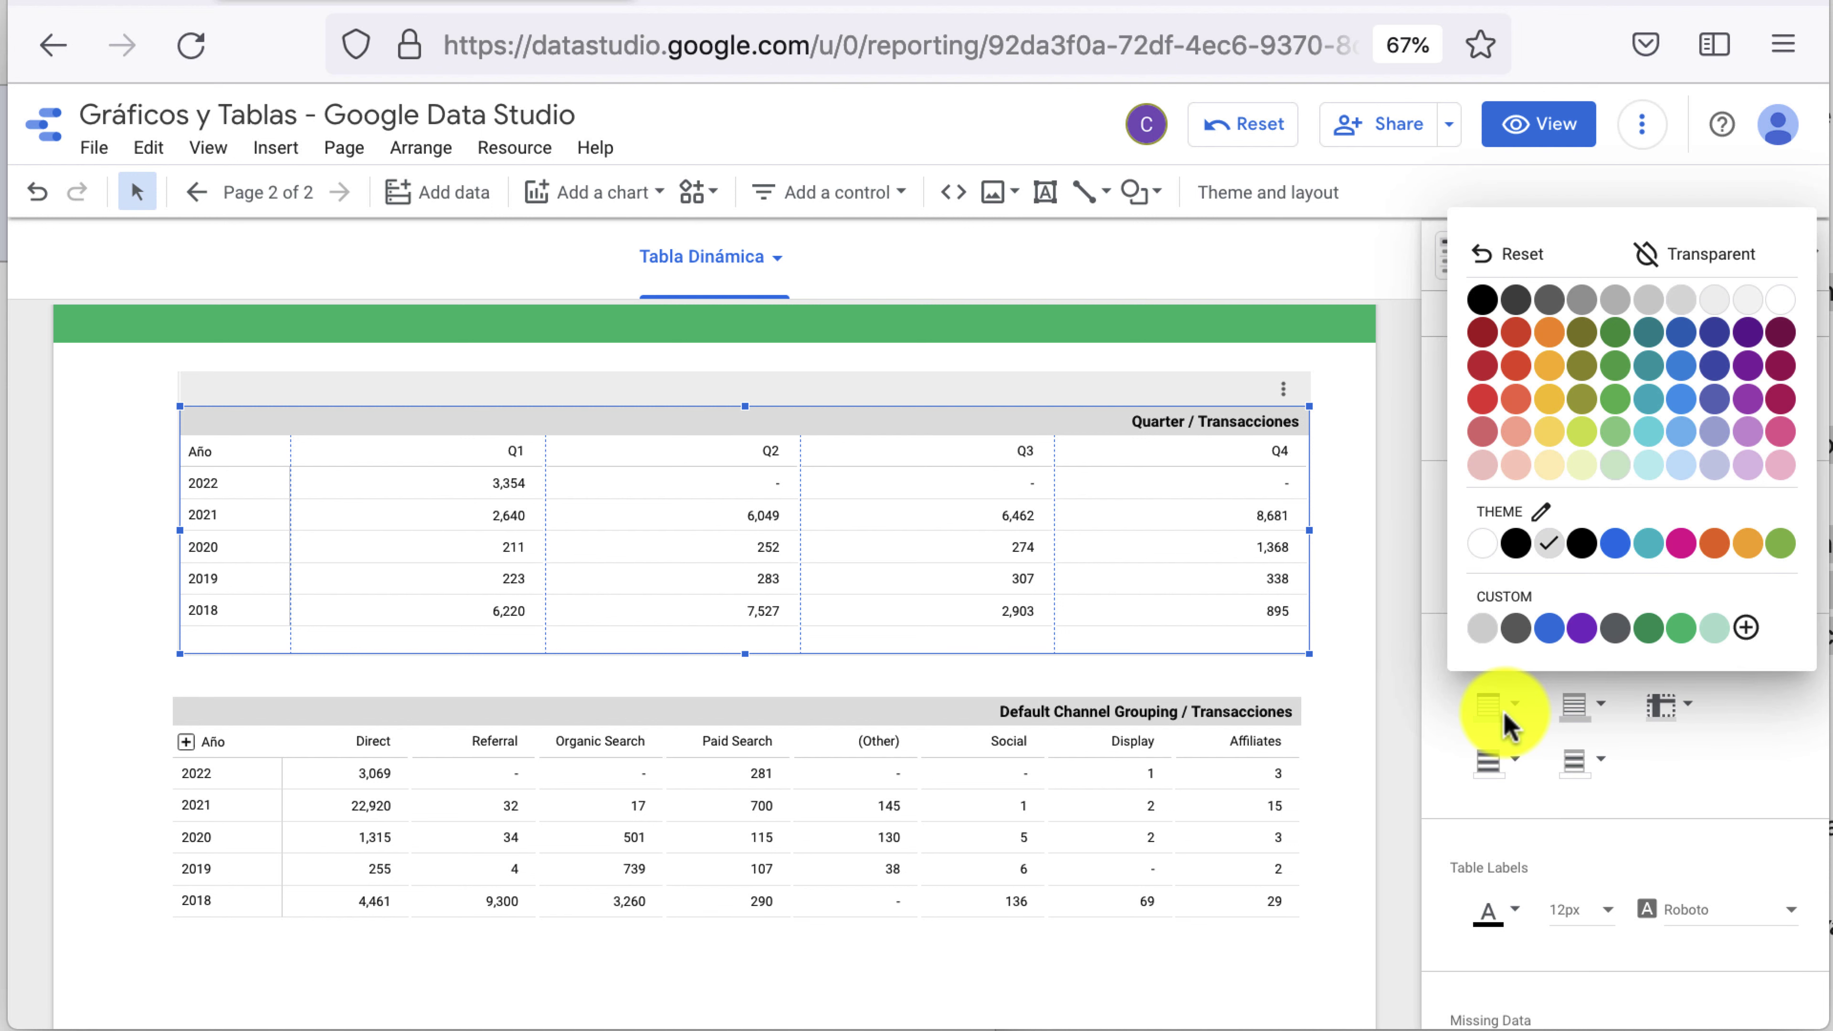
{"action": "left_click", "coordinate": [1651, 634]}
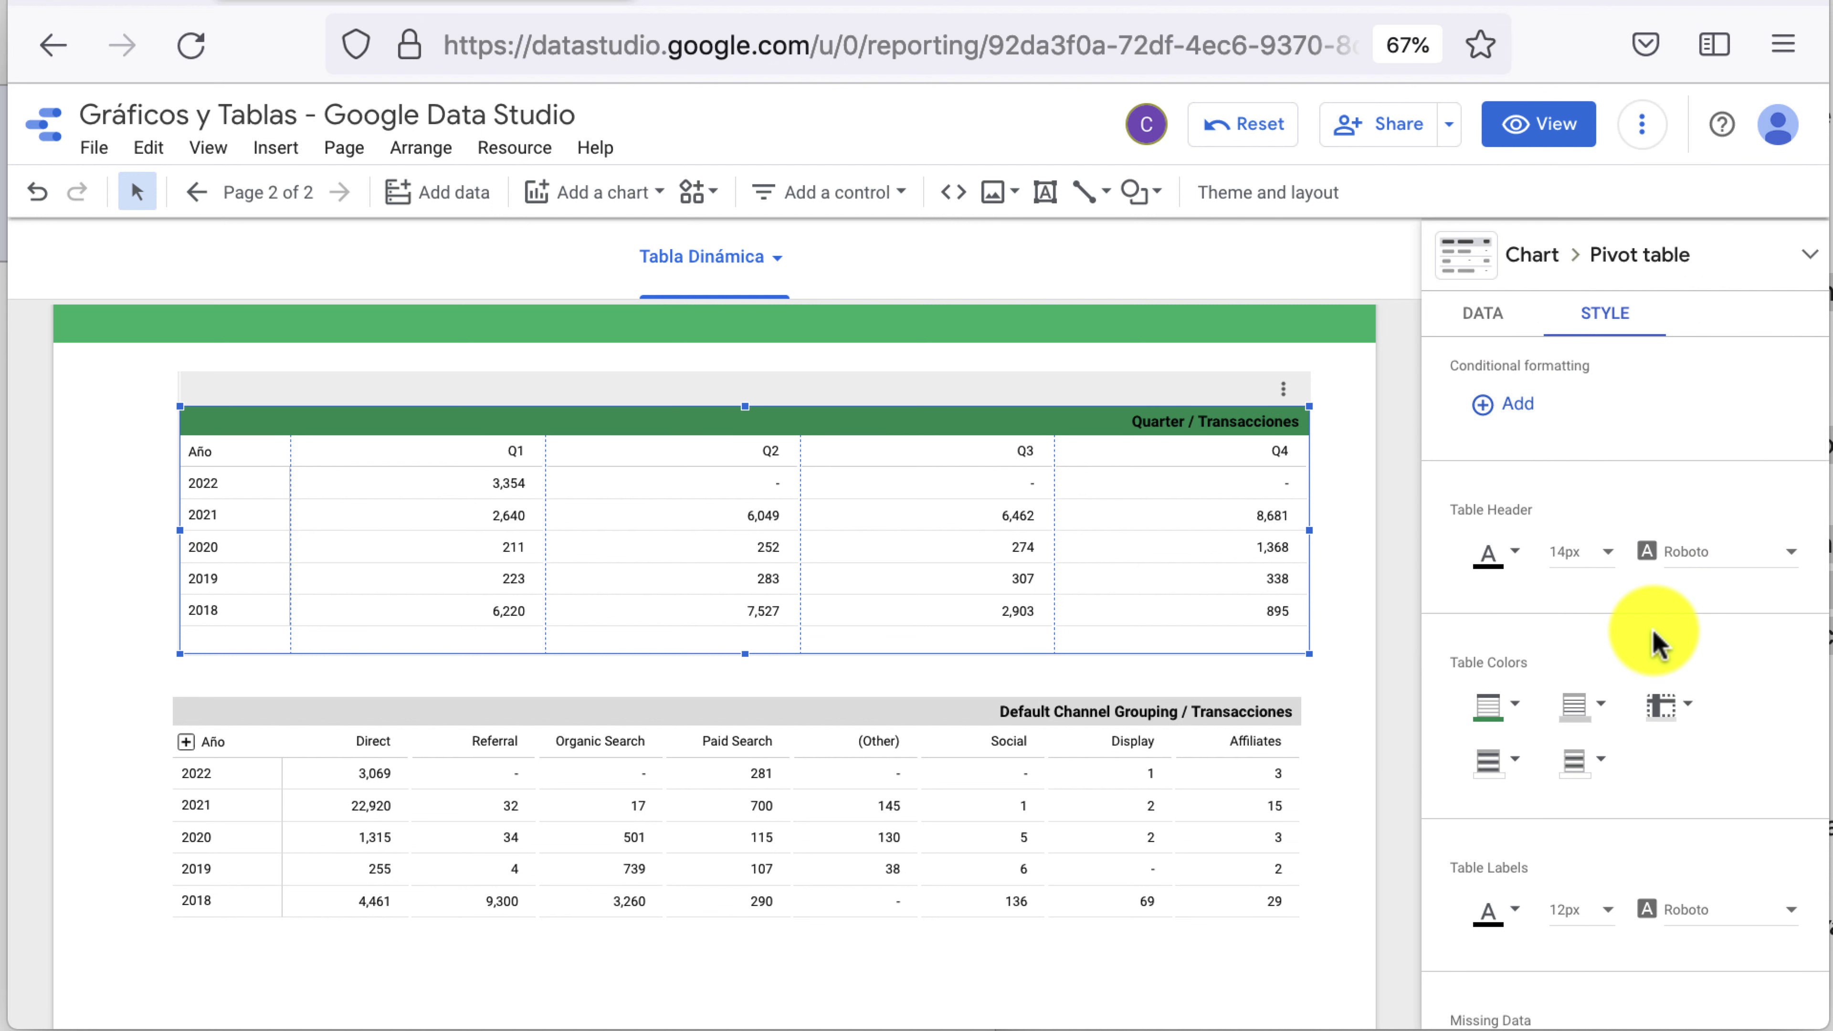
{"action": "left_click", "coordinate": [1501, 556]}
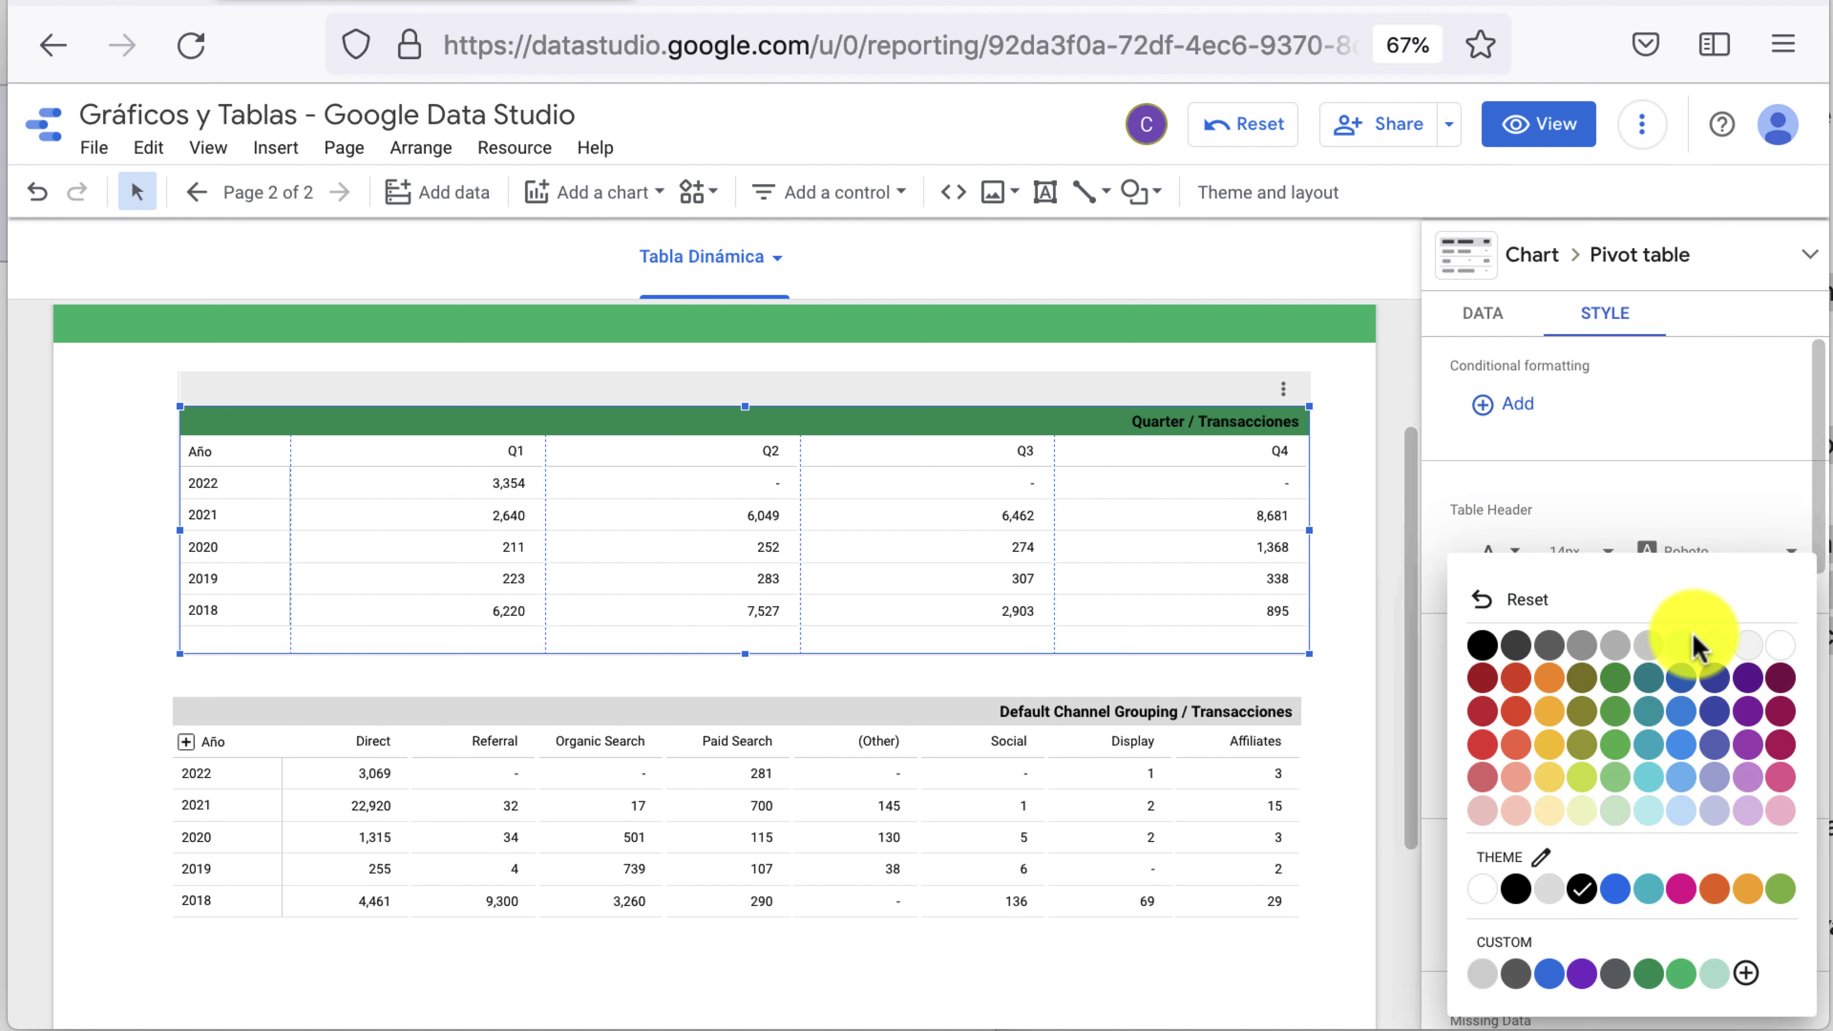
{"action": "left_click", "coordinate": [1767, 645]}
Copy the Quarter pivot table and paste only its style onto the channel pivot table
{"action": "left_click", "coordinate": [1183, 776]}
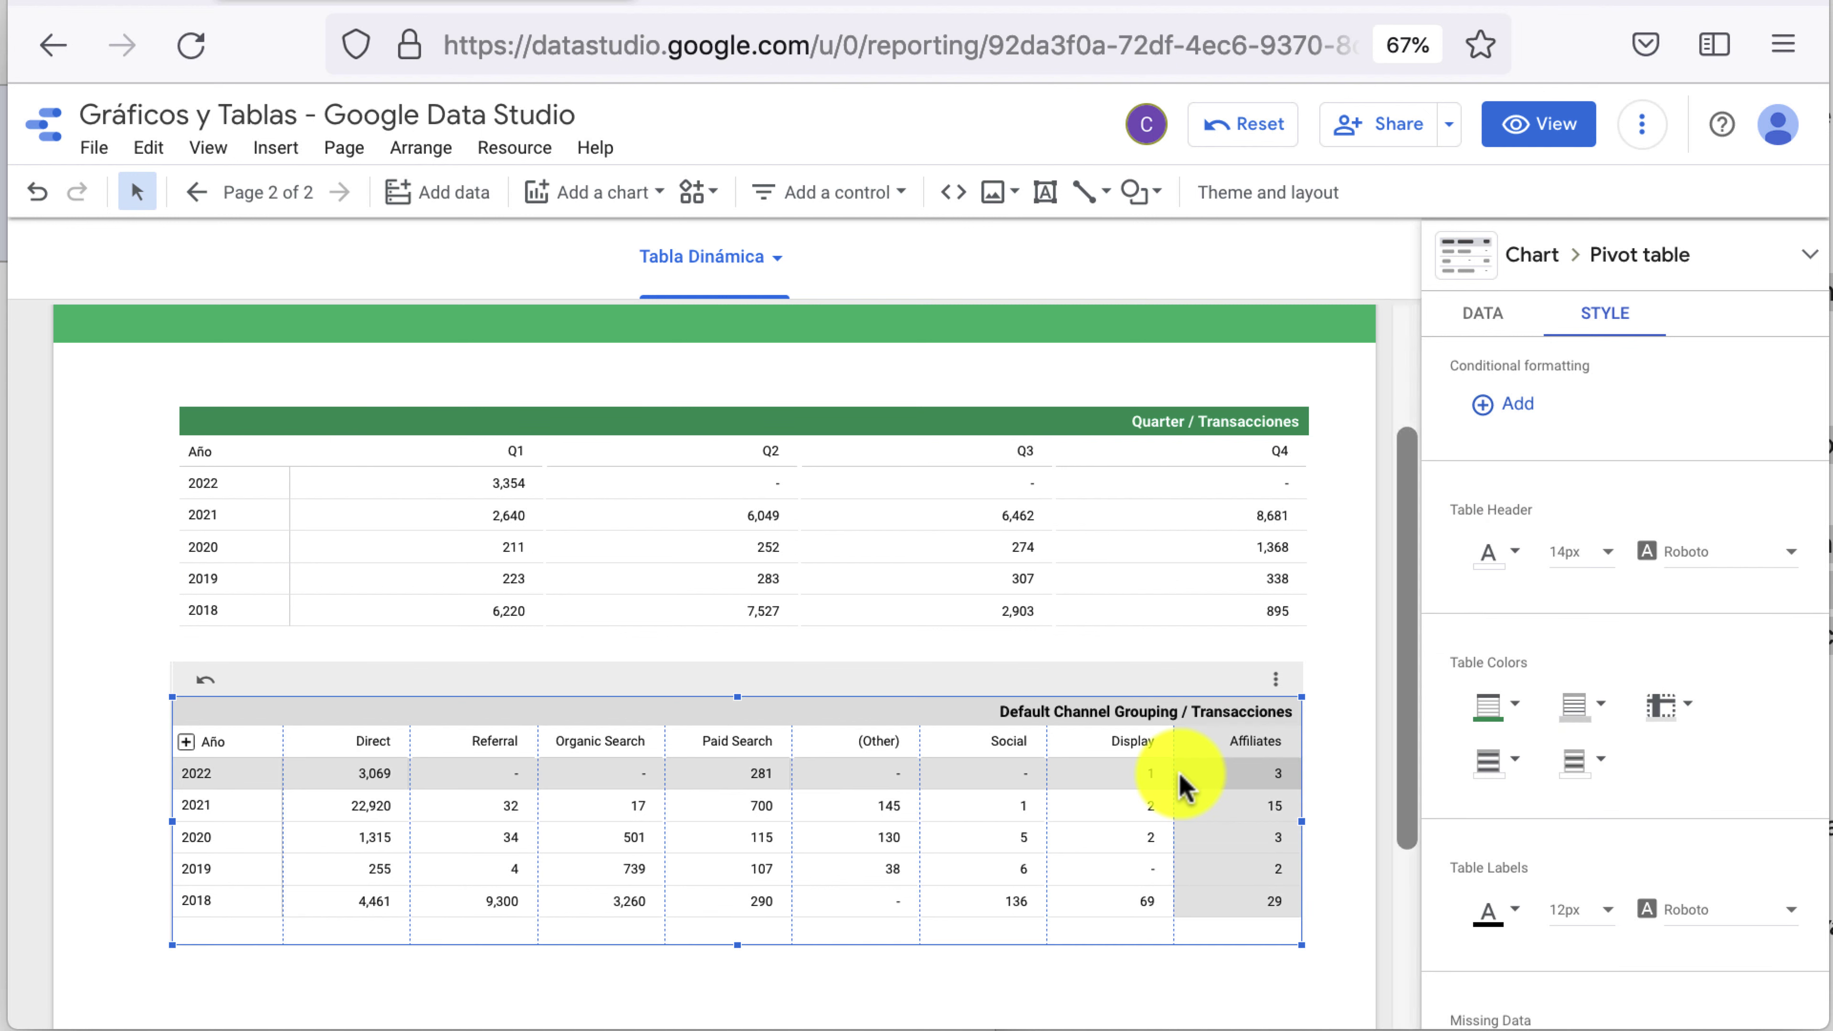
{"action": "left_click", "coordinate": [1089, 571]}
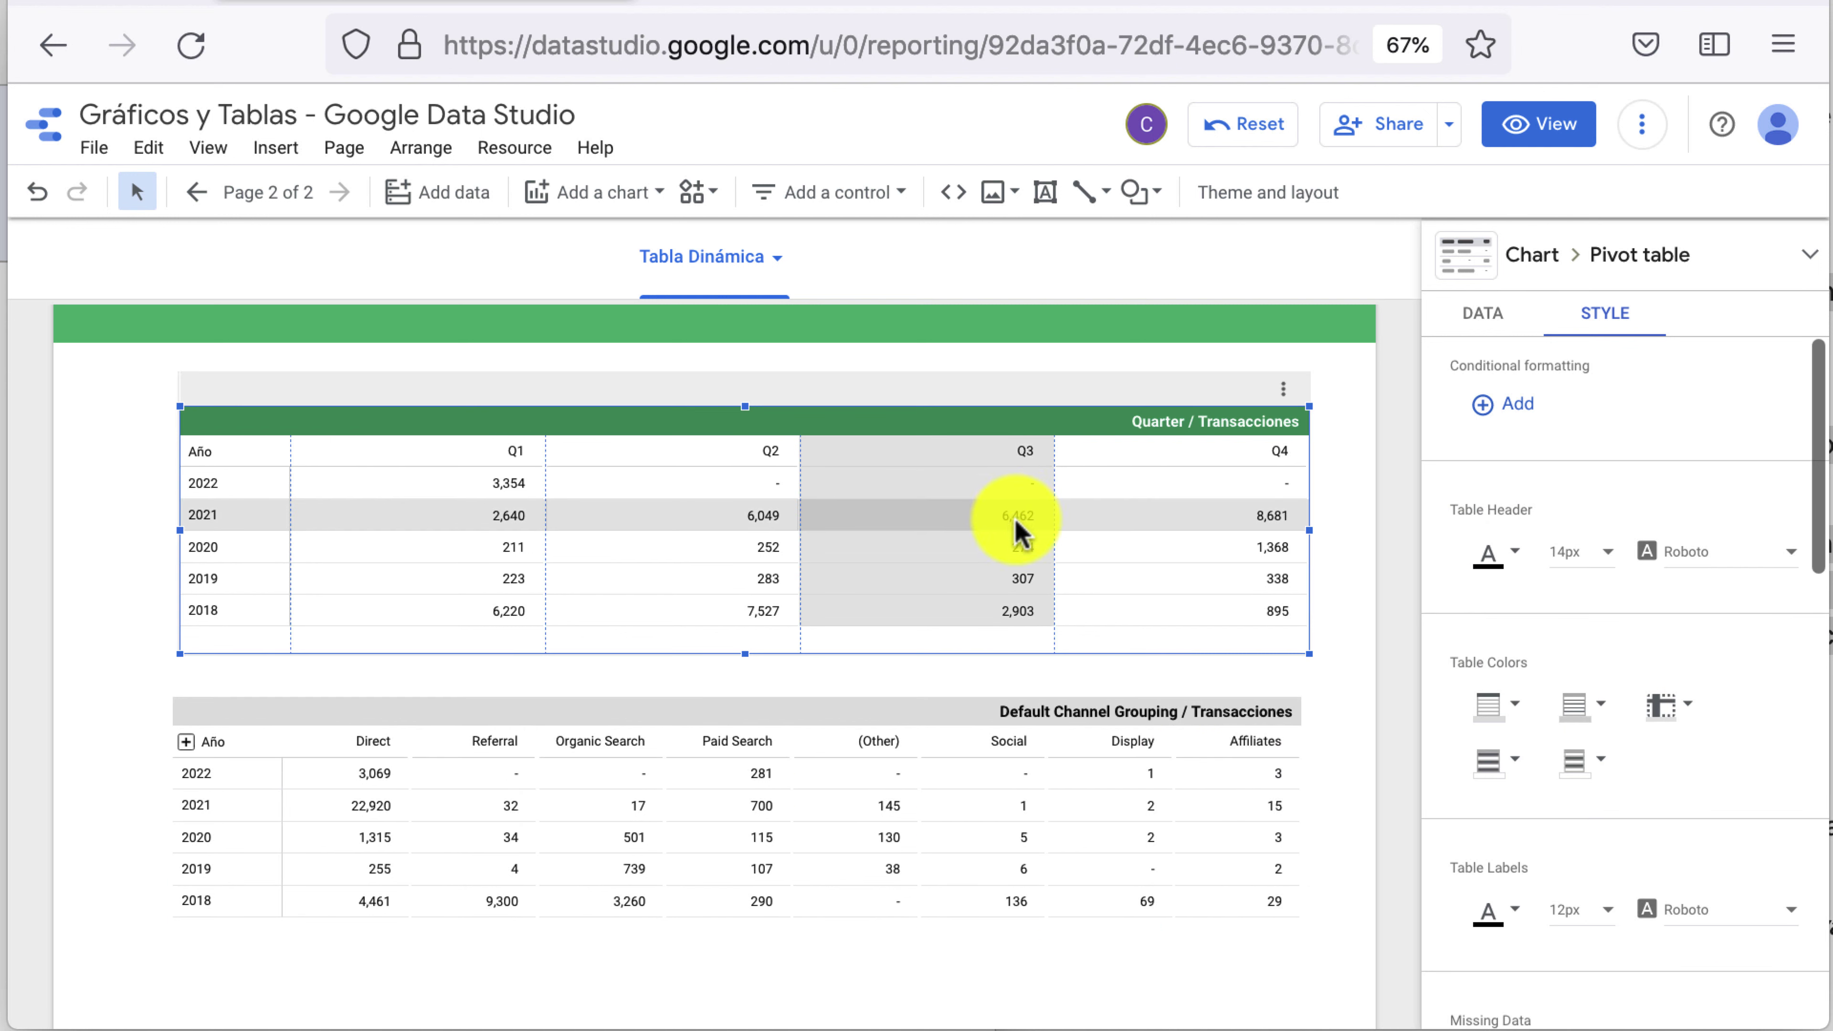
{"action": "right_click", "coordinate": [1018, 531]}
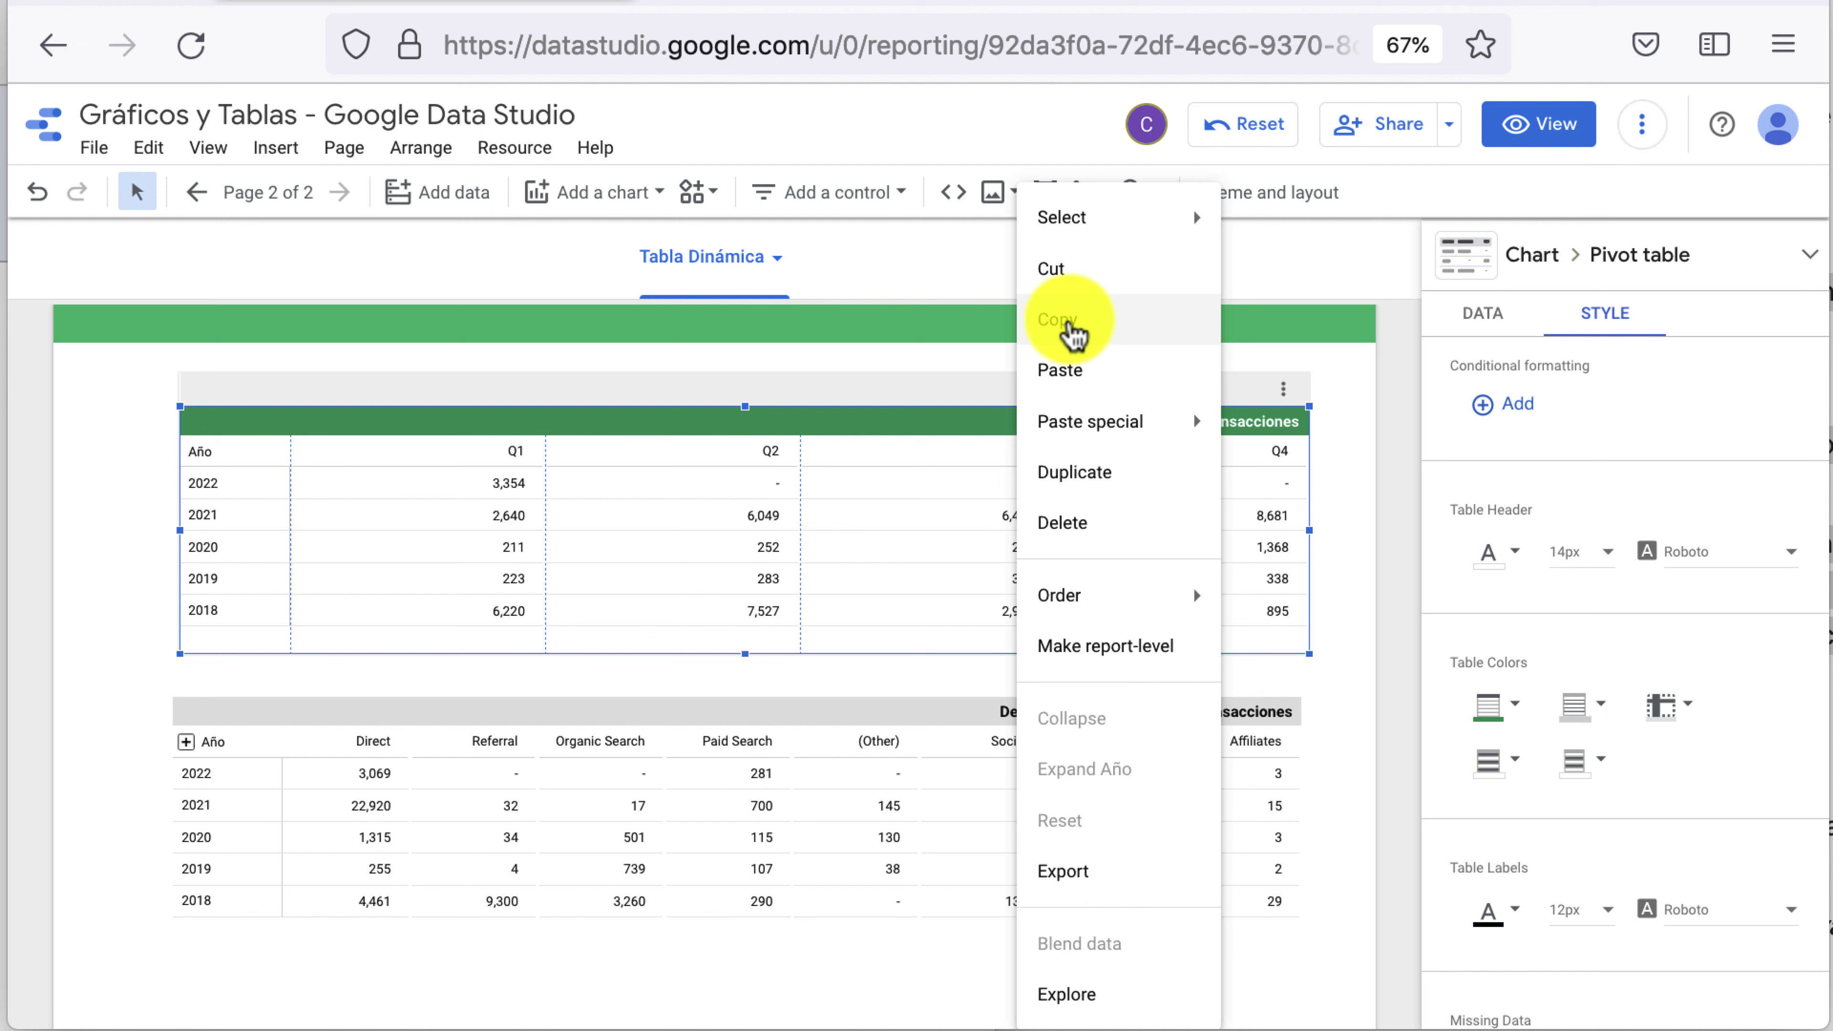
{"action": "left_click", "coordinate": [1073, 333]}
{"action": "left_click", "coordinate": [1052, 790]}
{"action": "right_click", "coordinate": [1044, 788]}
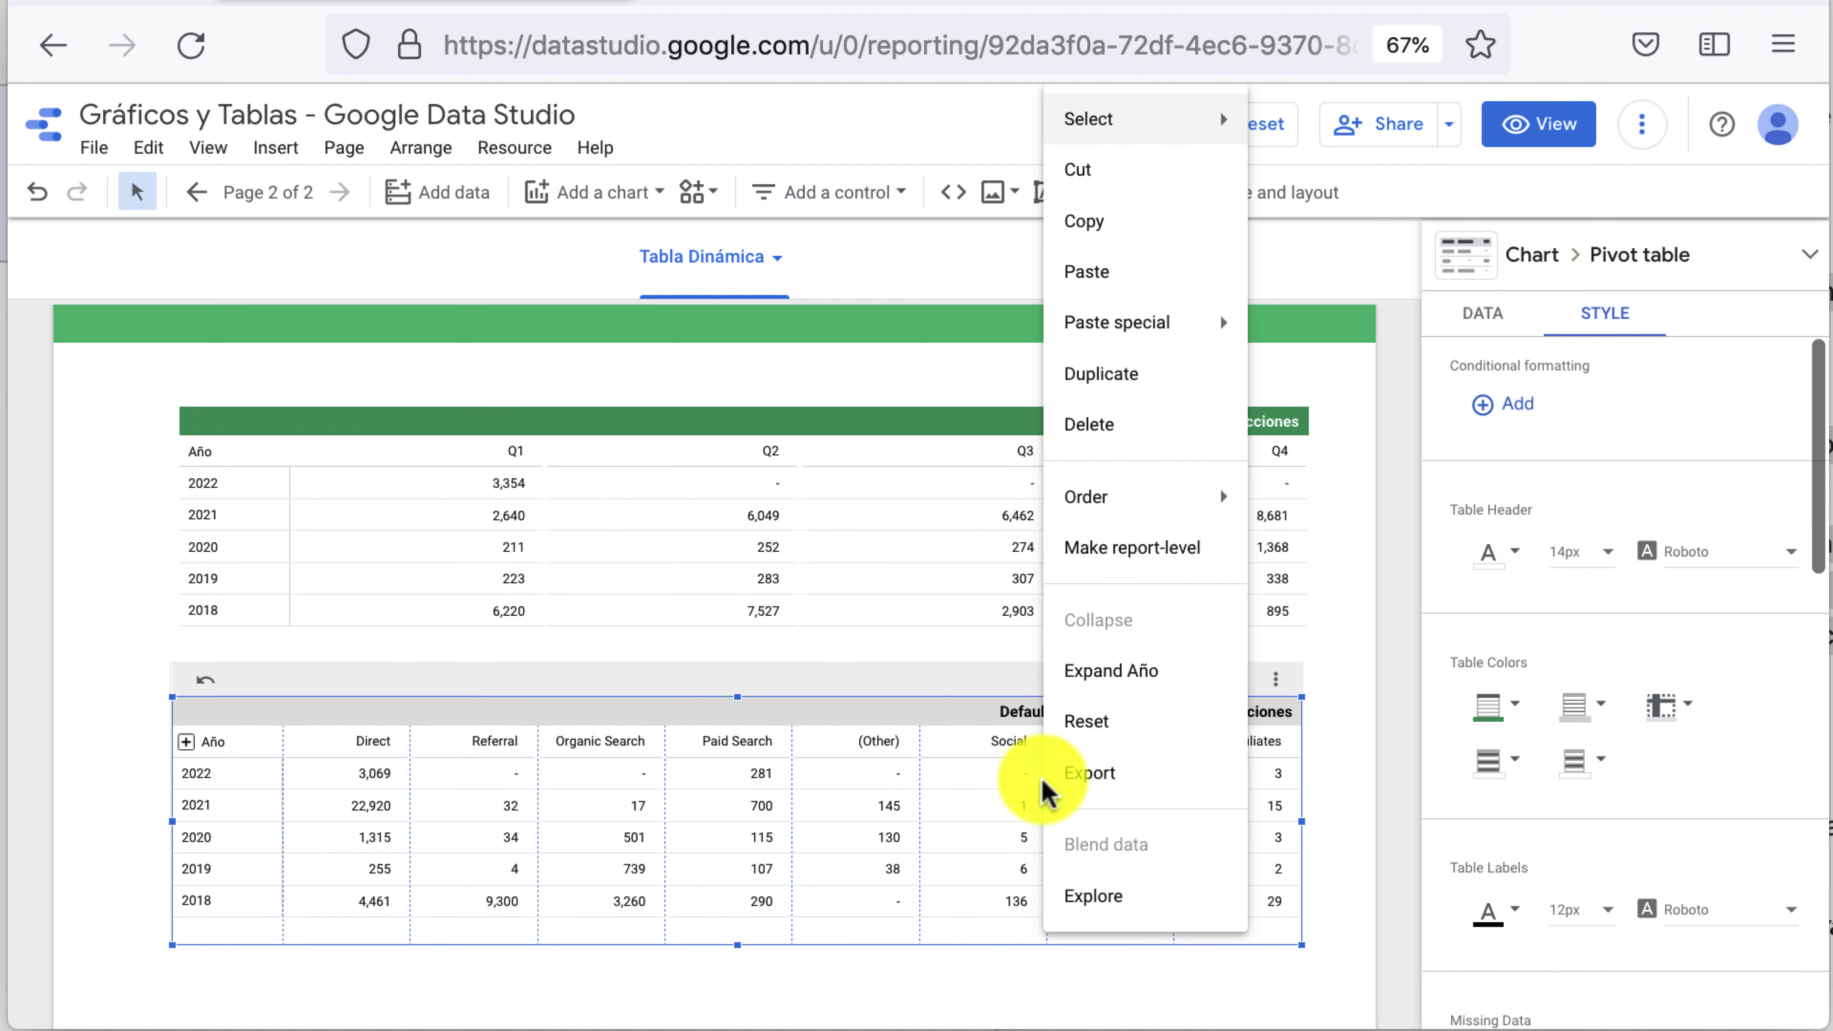
{"action": "left_click", "coordinate": [1288, 334]}
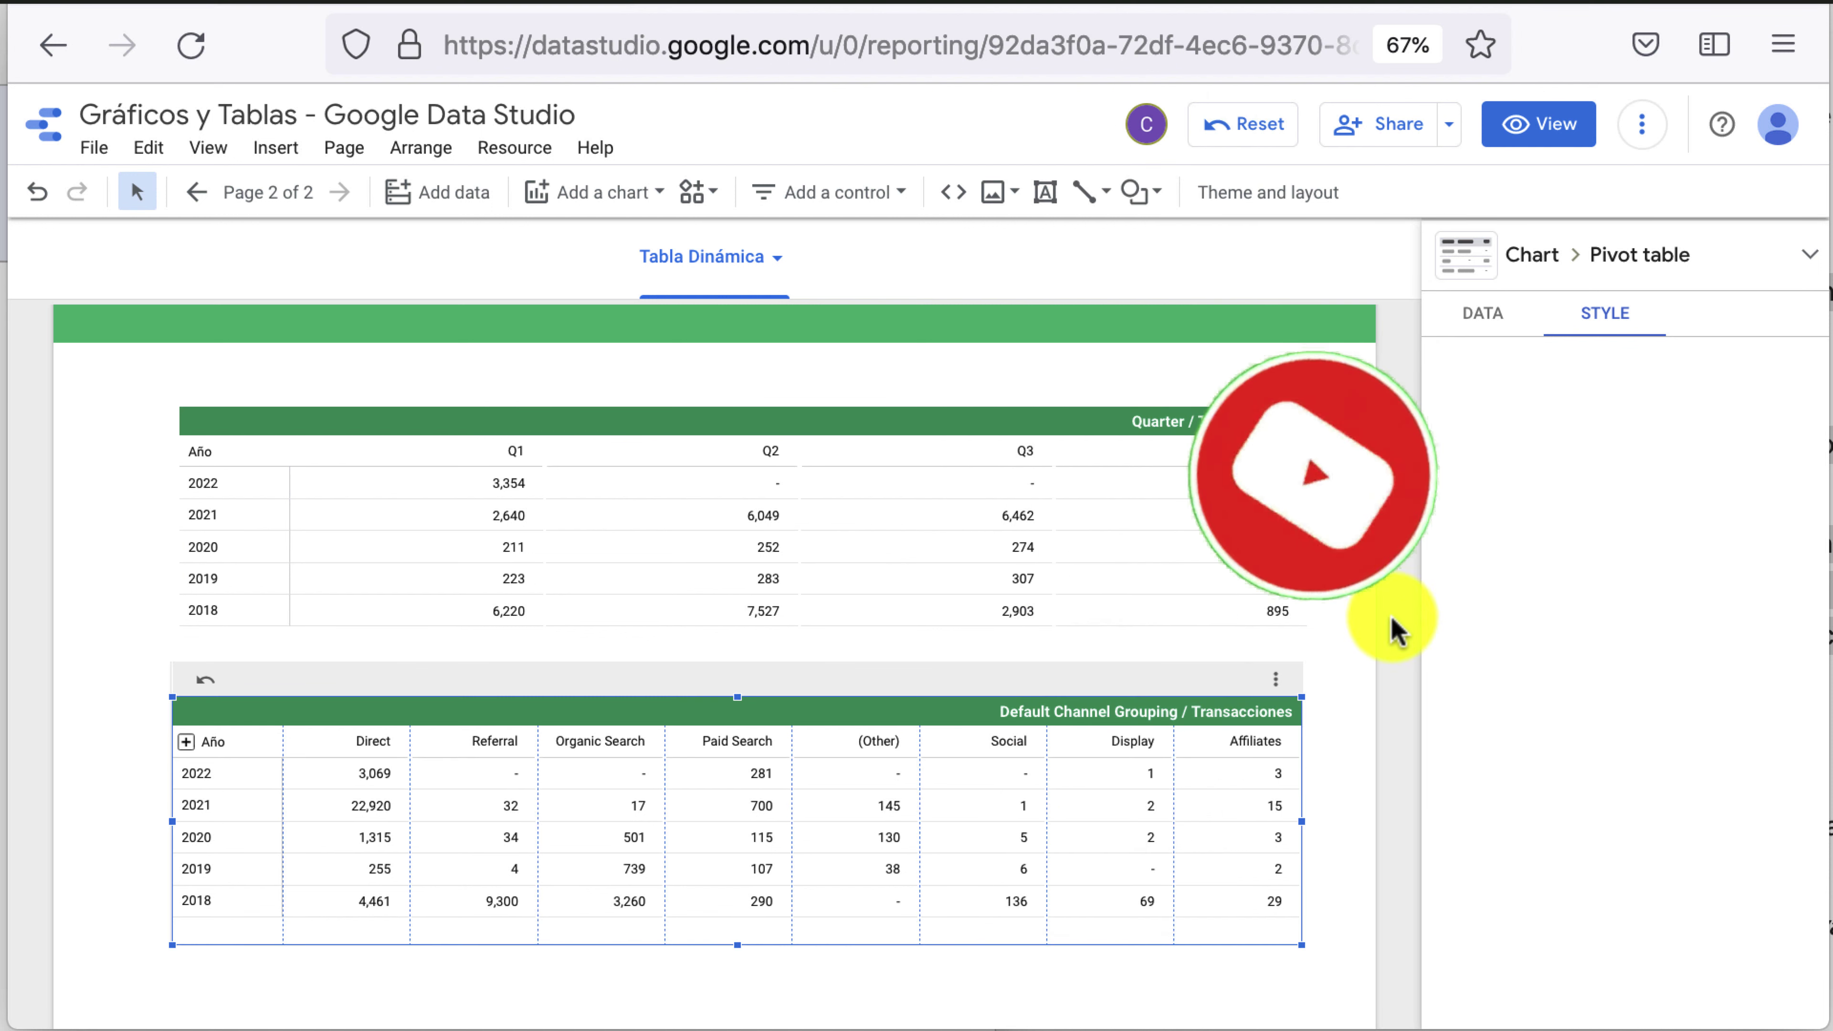
{"action": "left_click", "coordinate": [1372, 751]}
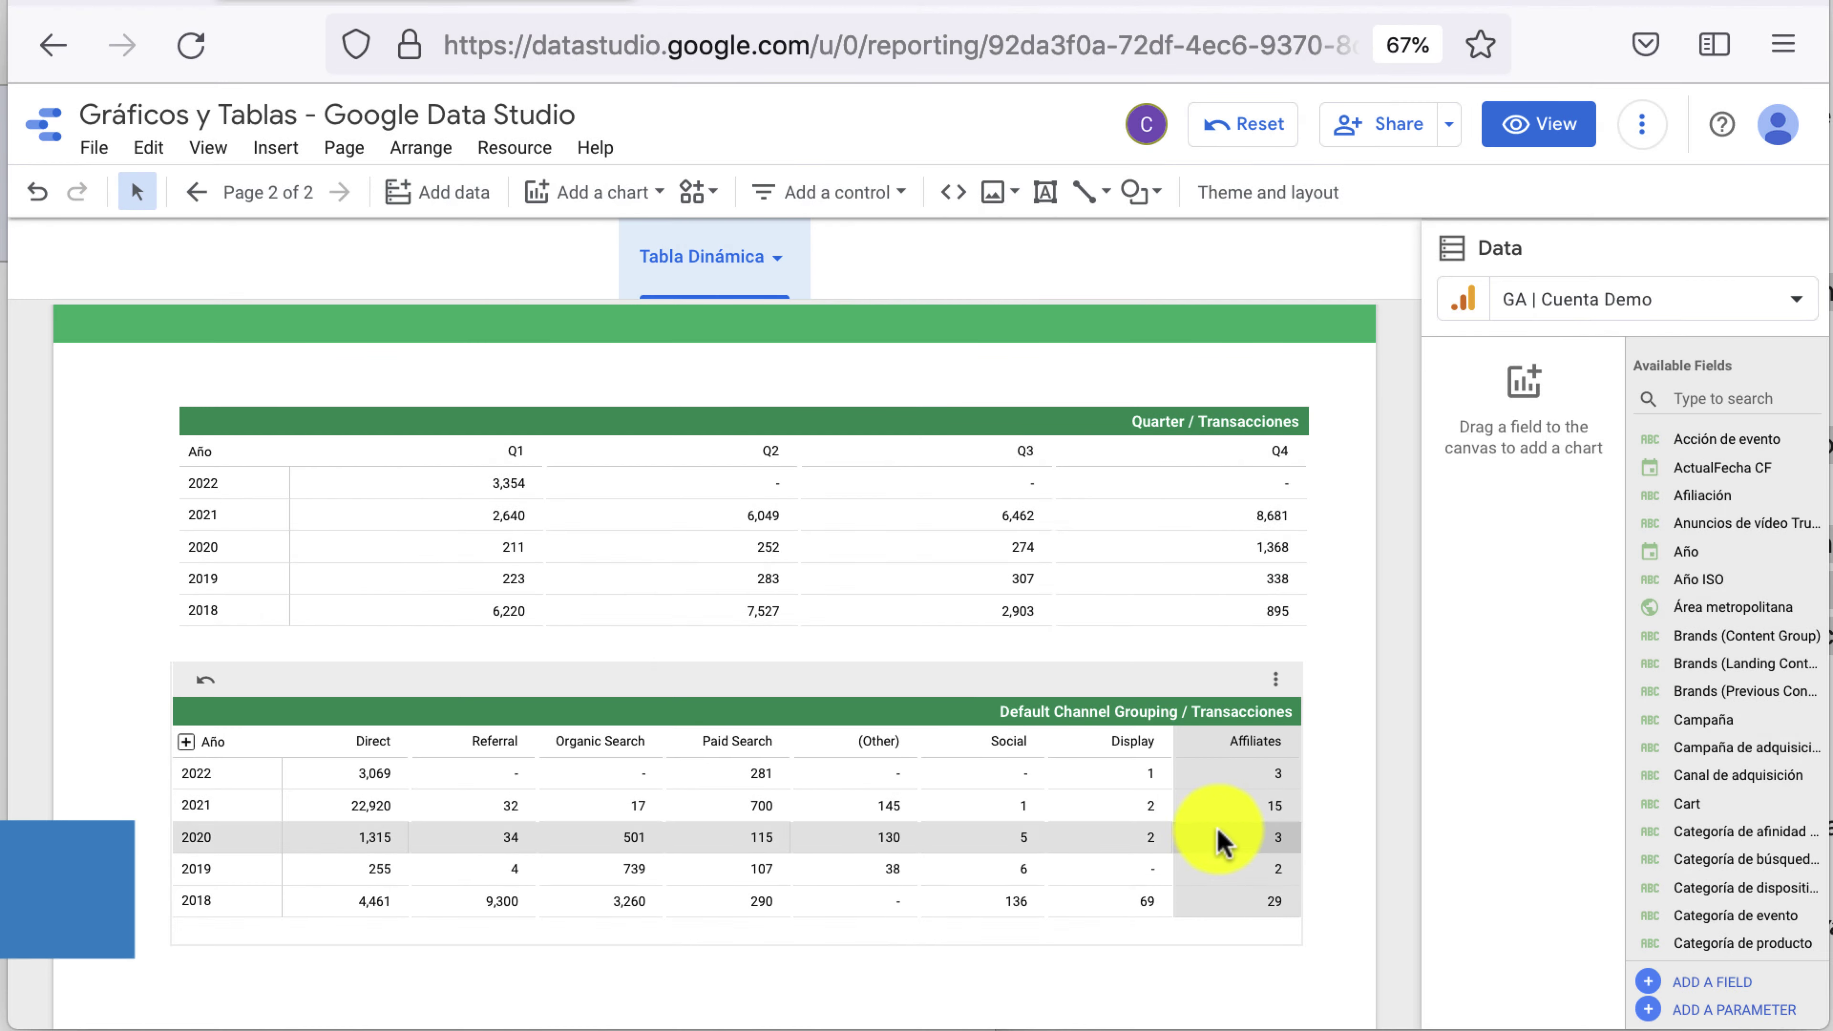
{"action": "left_click", "coordinate": [1119, 582]}
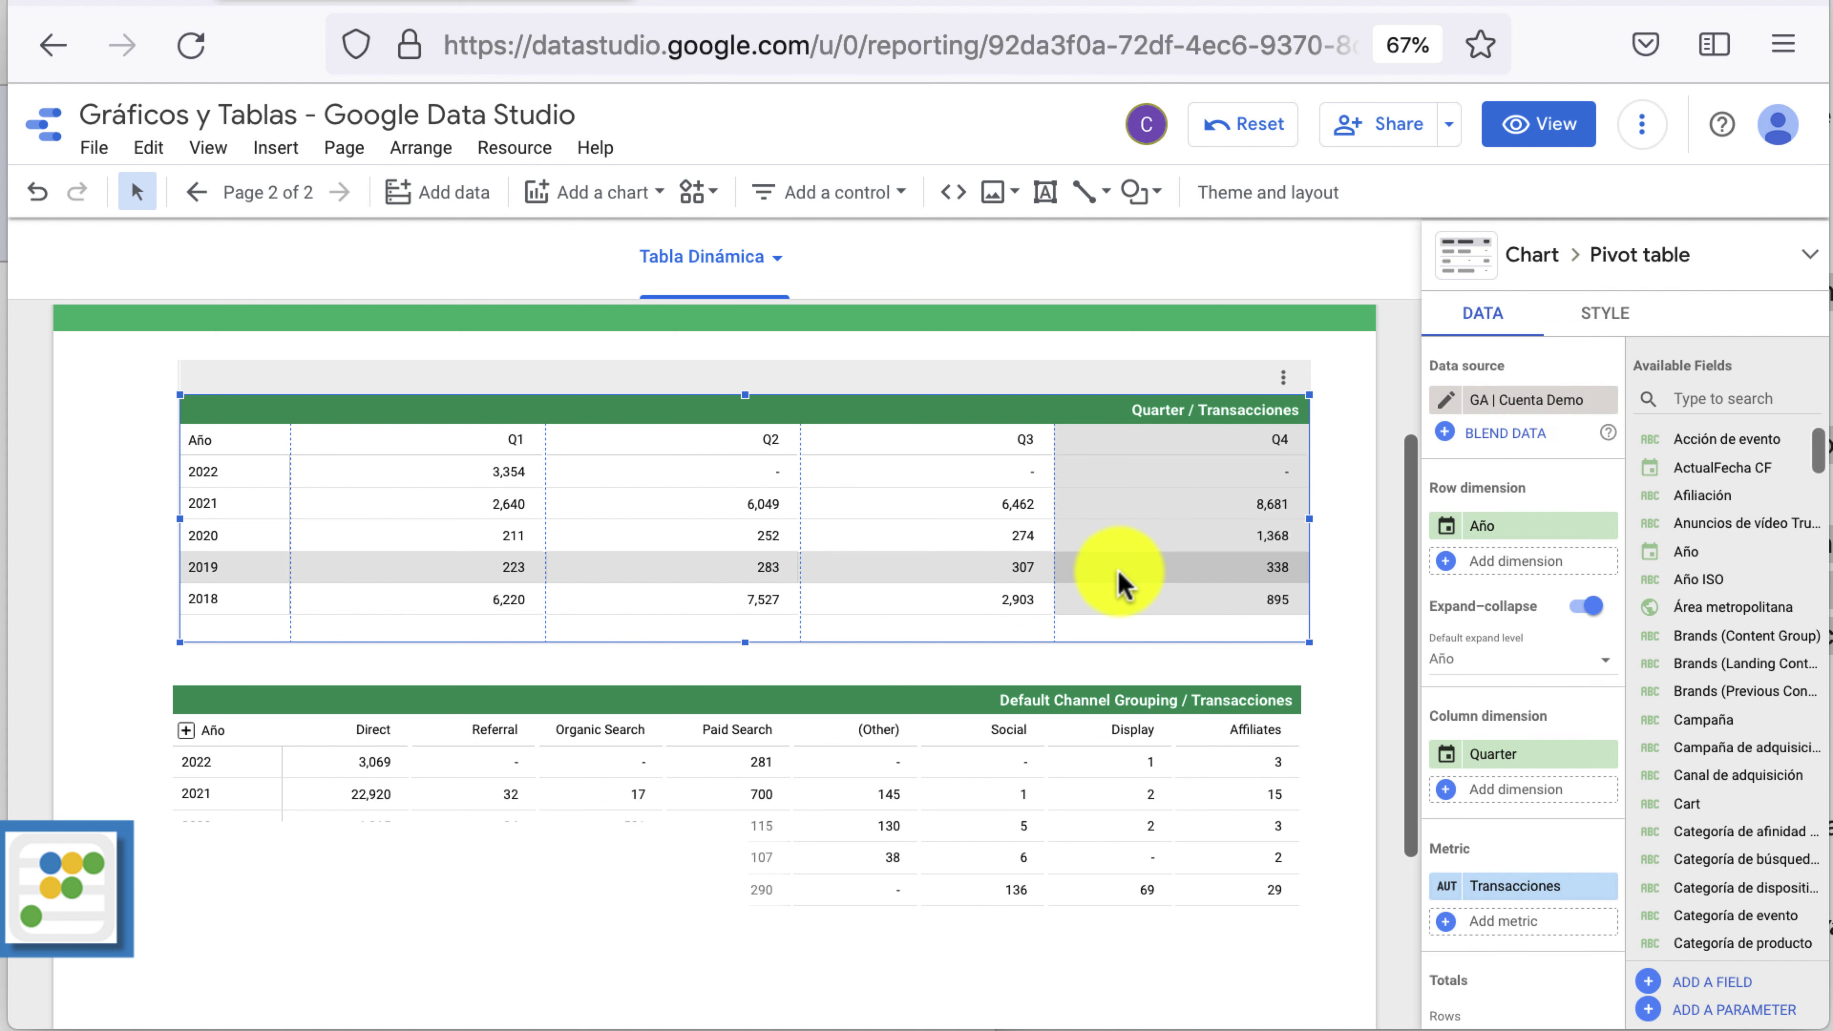
{"action": "left_click", "coordinate": [1468, 260]}
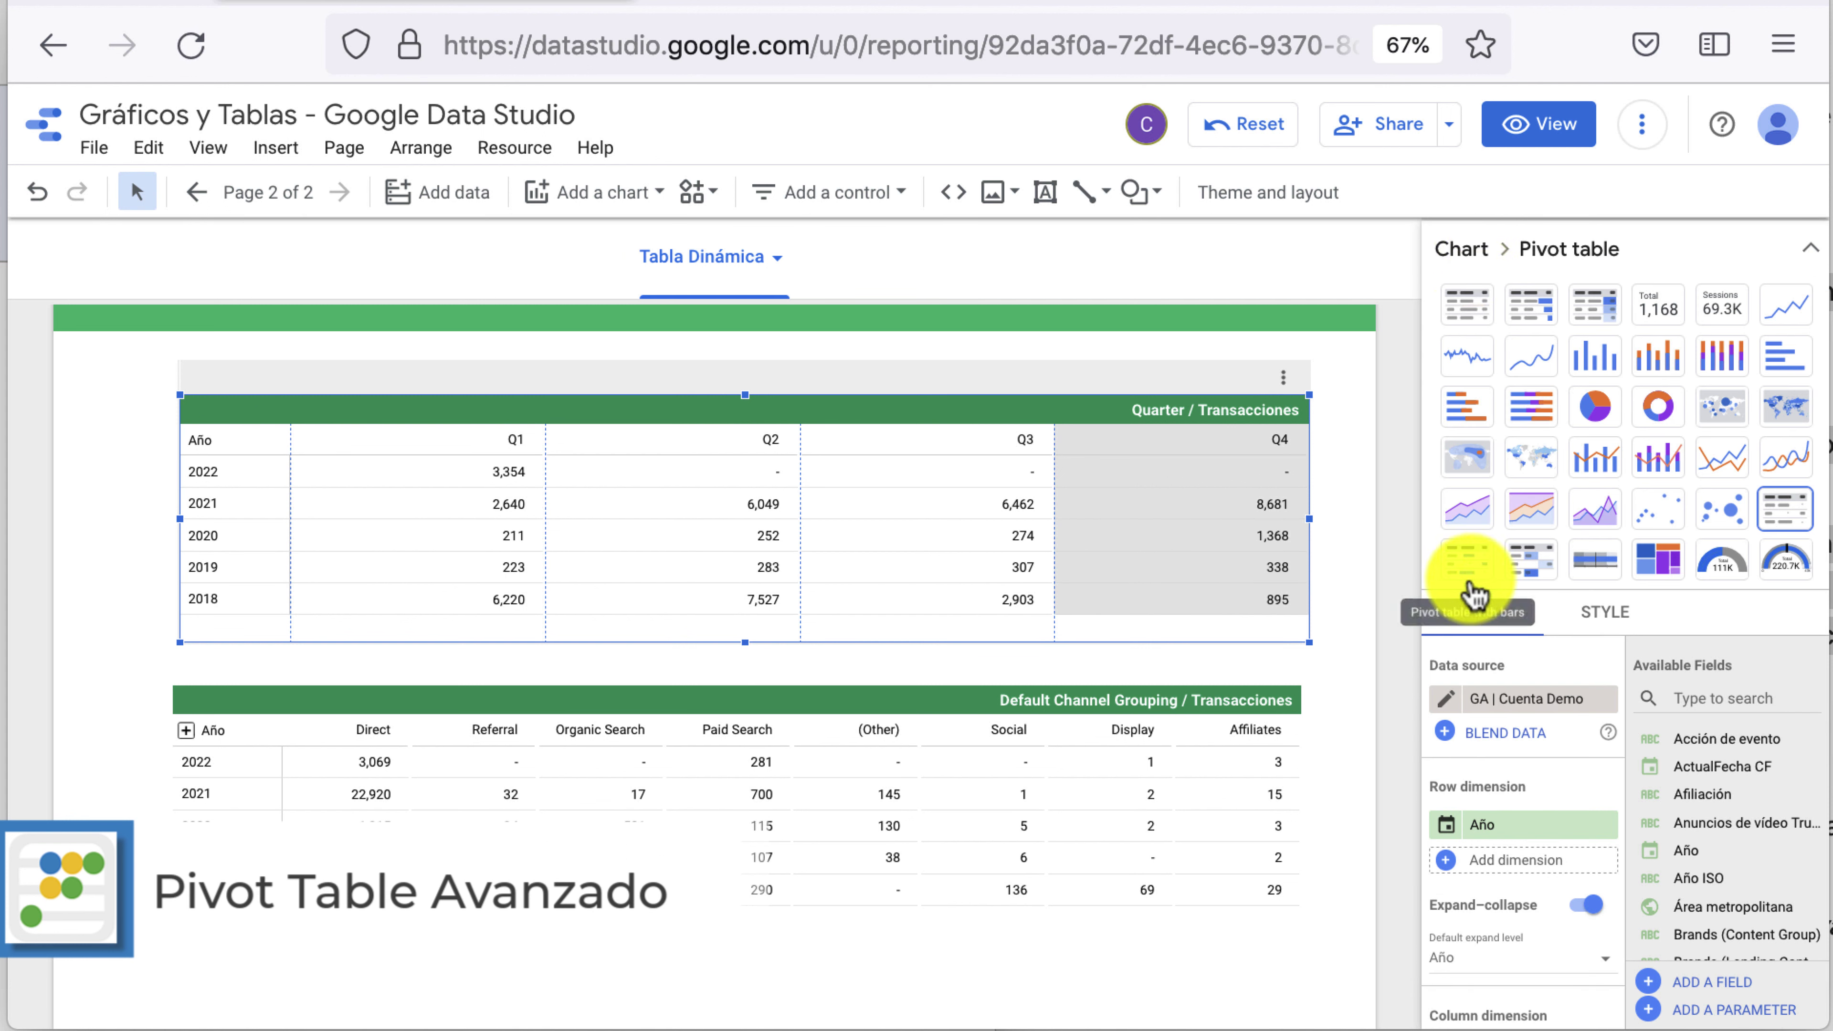
{"action": "left_click", "coordinate": [1467, 560]}
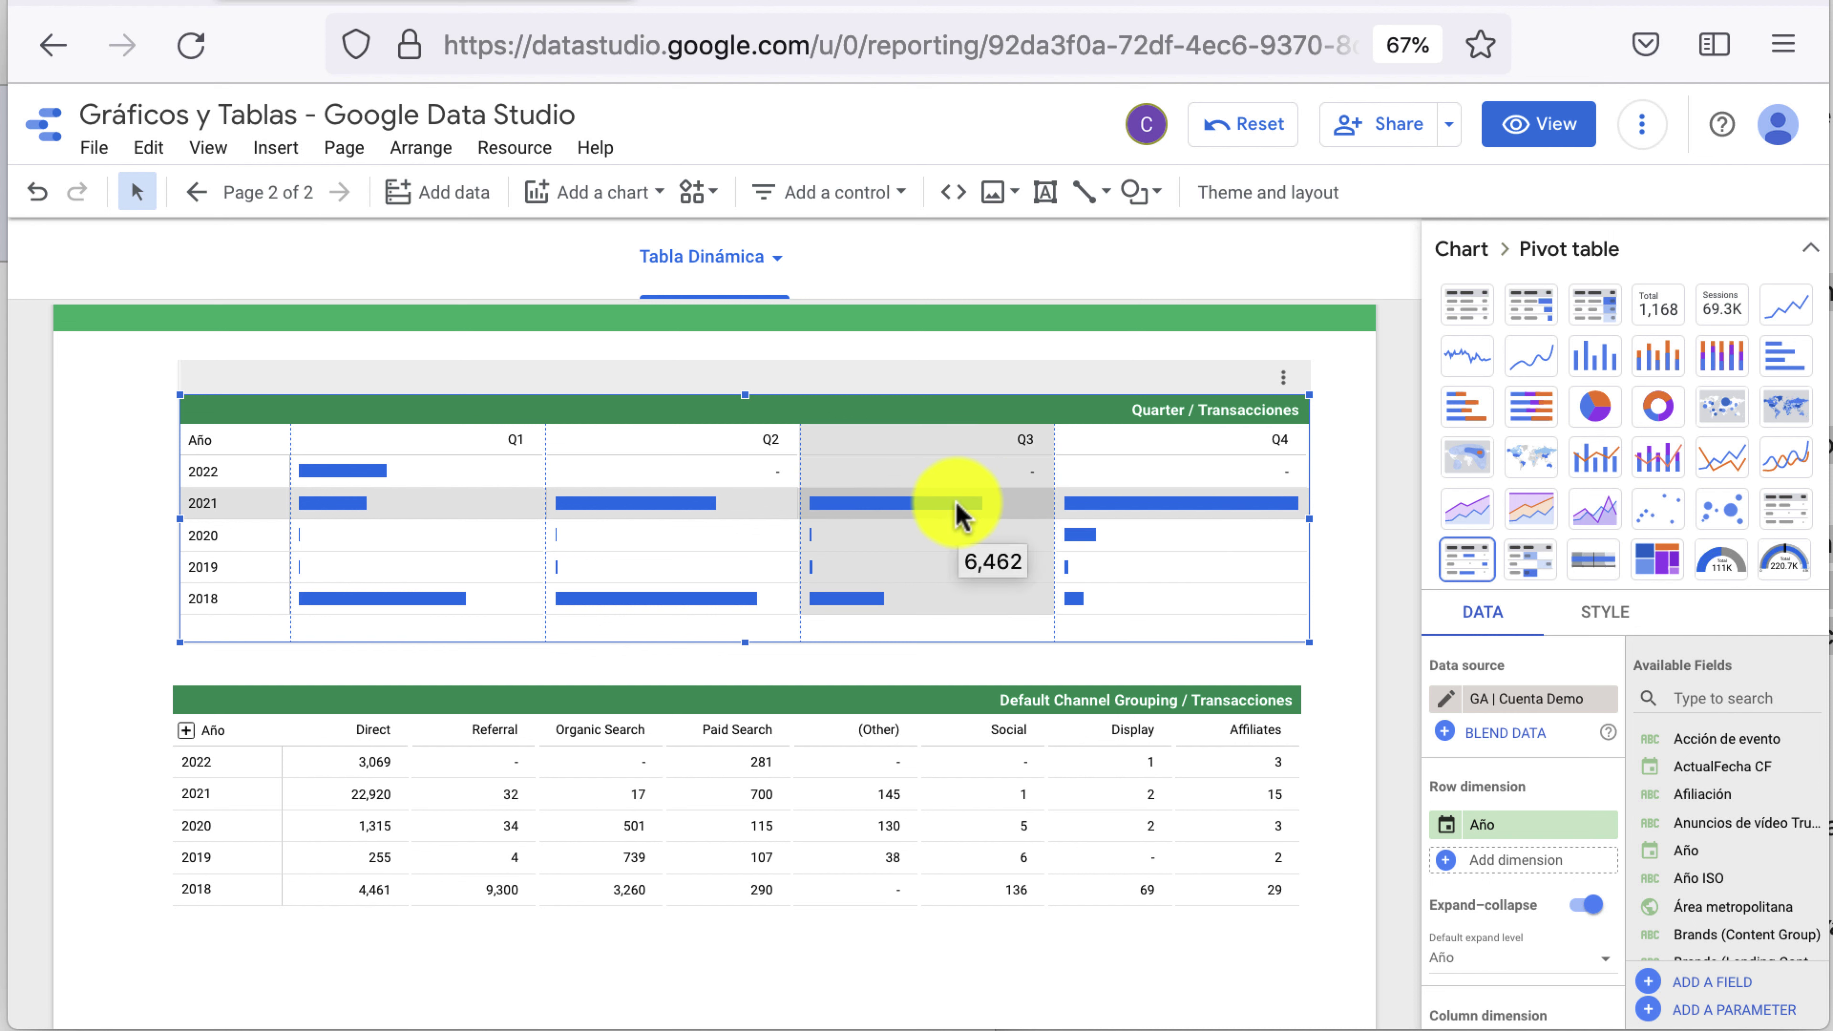
{"action": "left_click", "coordinate": [1541, 570]}
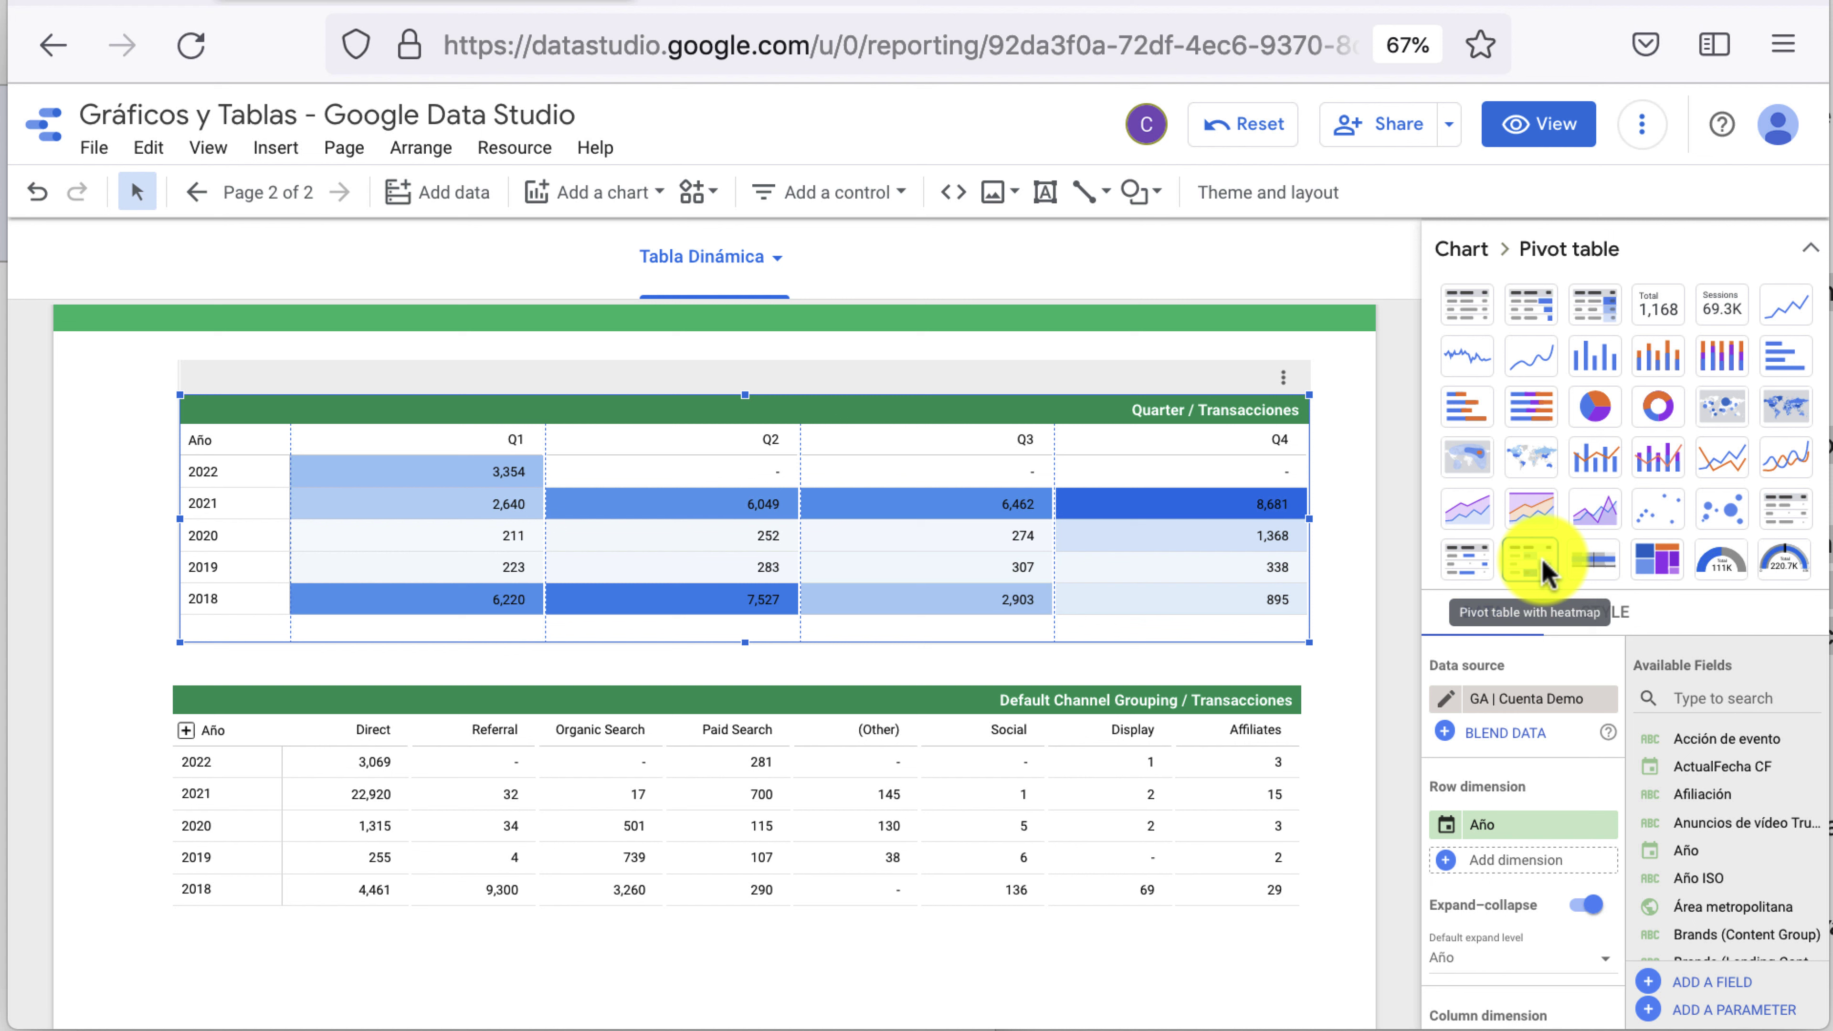
{"action": "left_click", "coordinate": [1780, 514]}
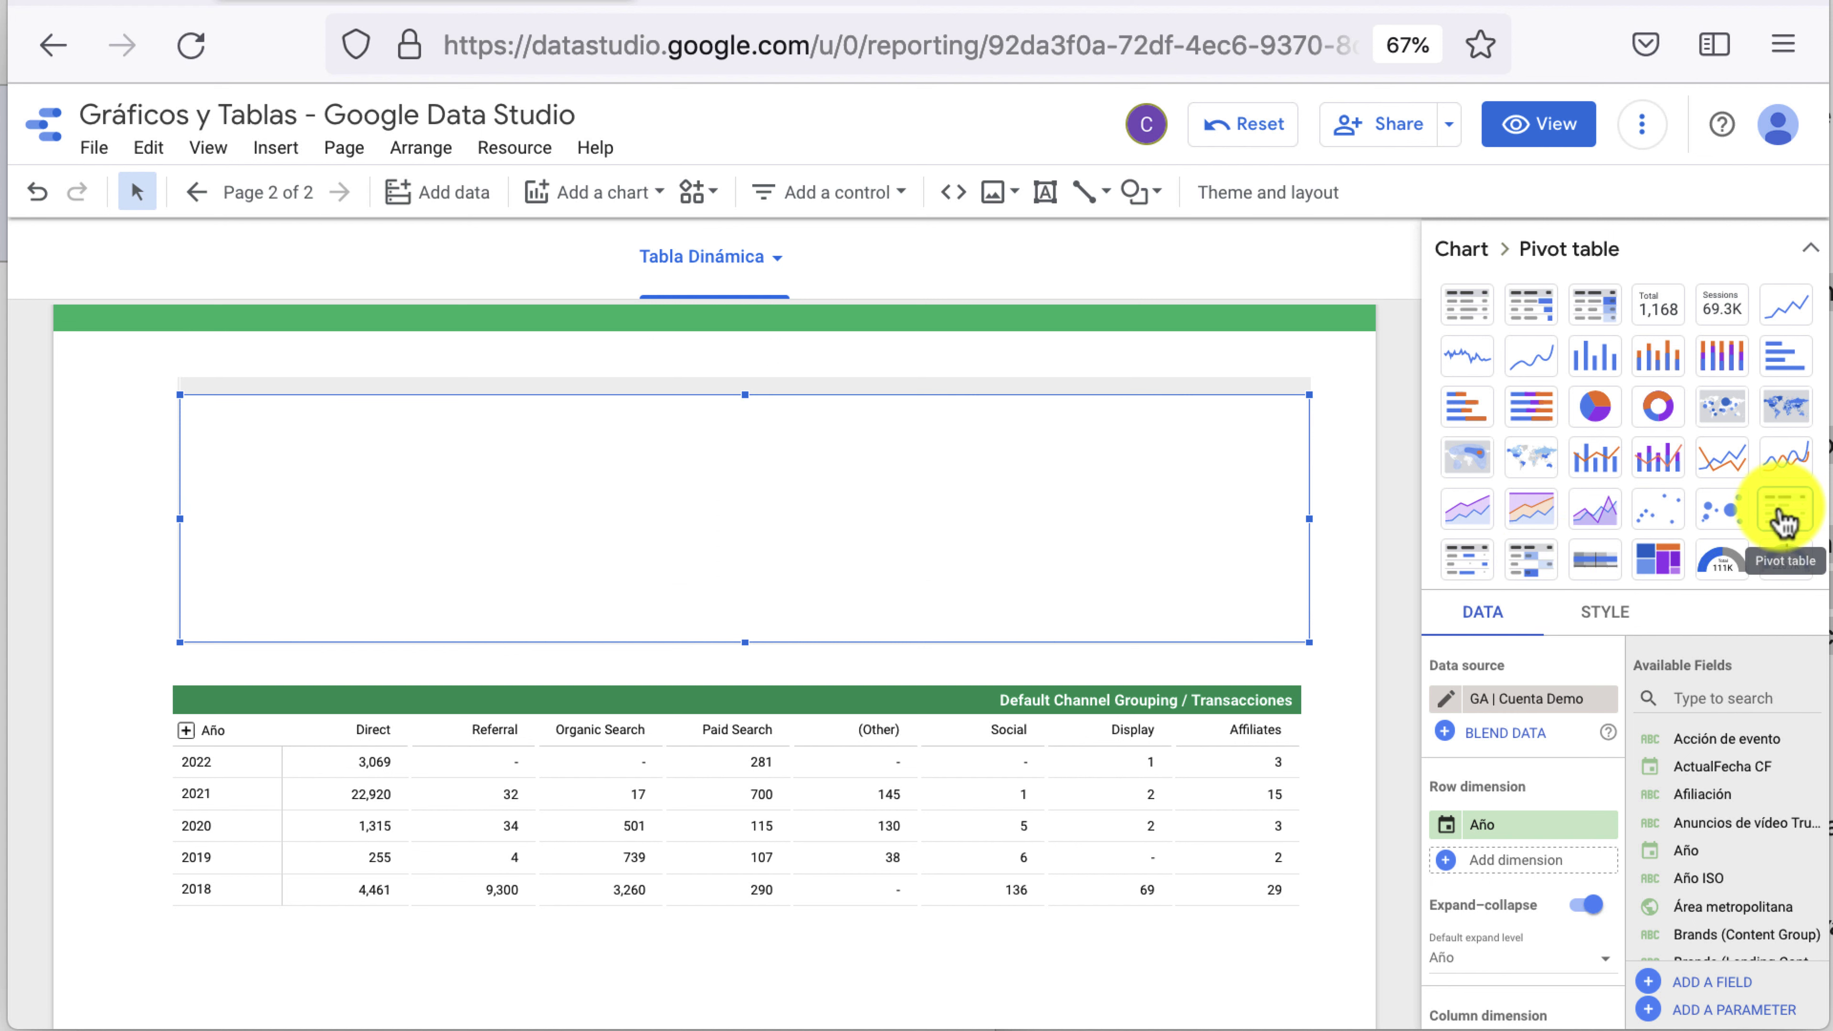
{"action": "left_click", "coordinate": [1805, 257]}
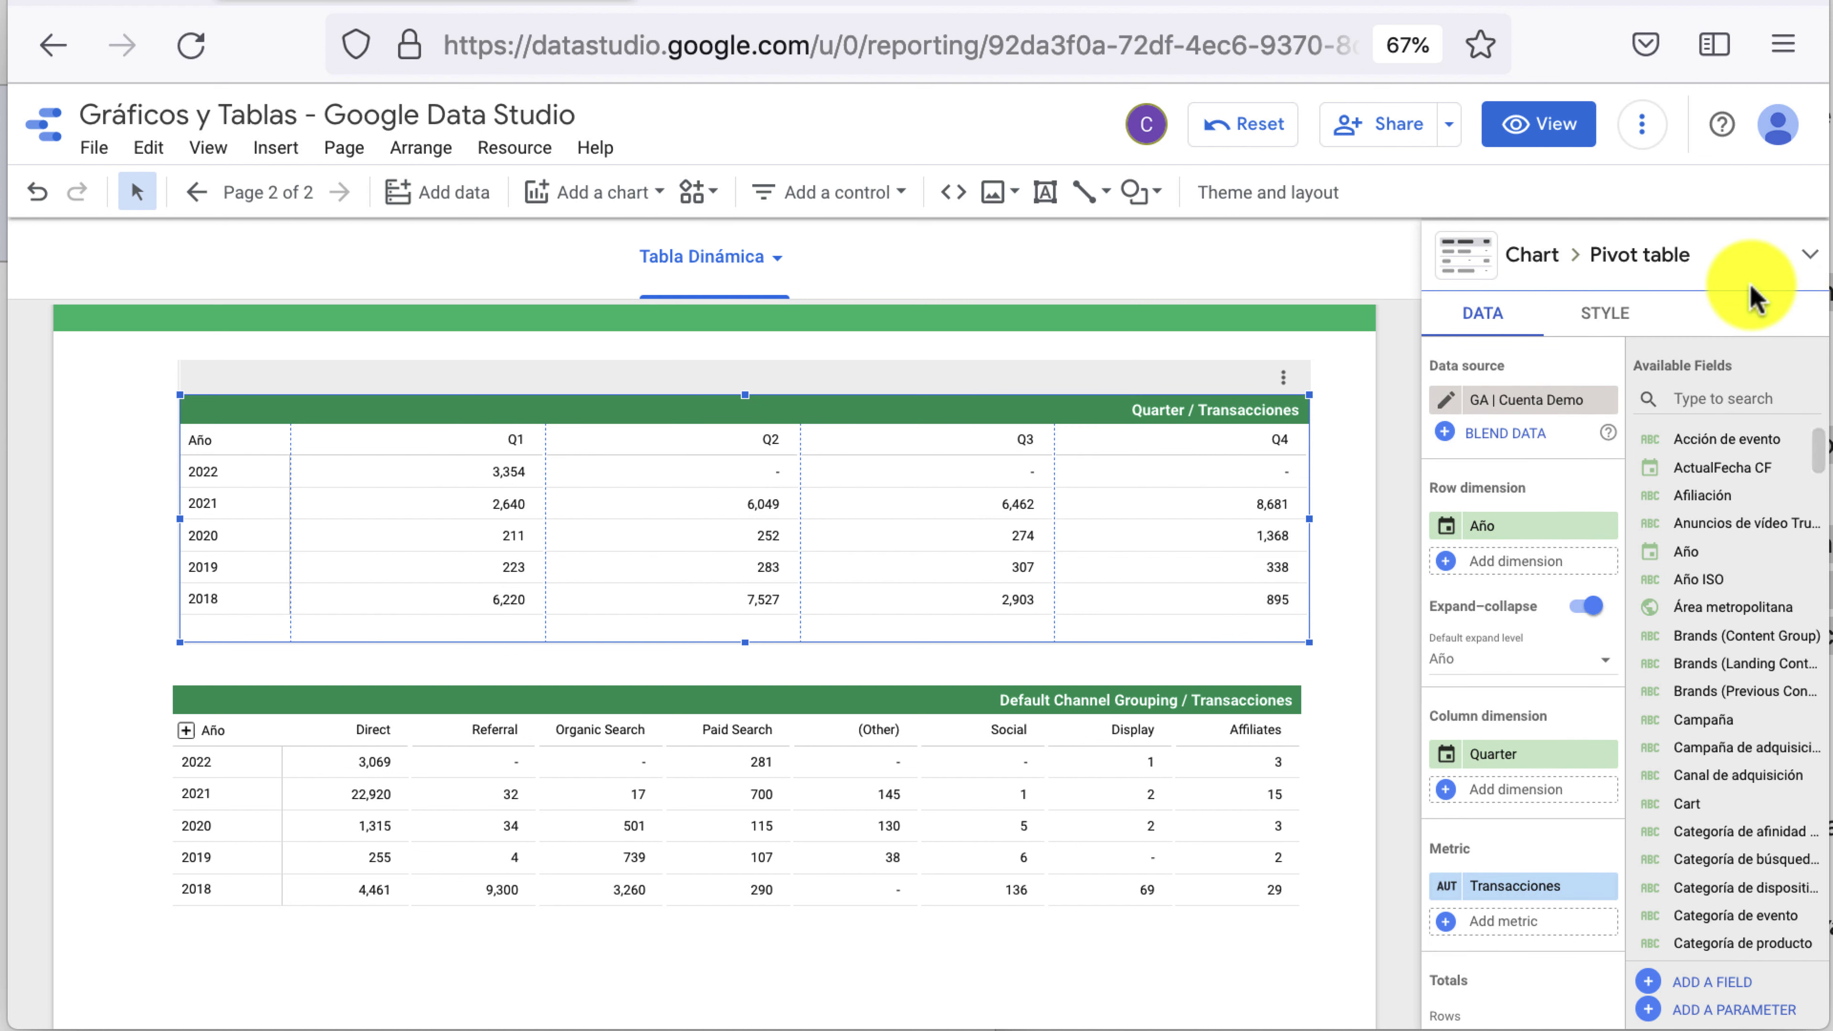
Begin a conditional formatting rule testing Transacciones greater than 1, then reset the rule
{"action": "left_click", "coordinate": [1601, 318]}
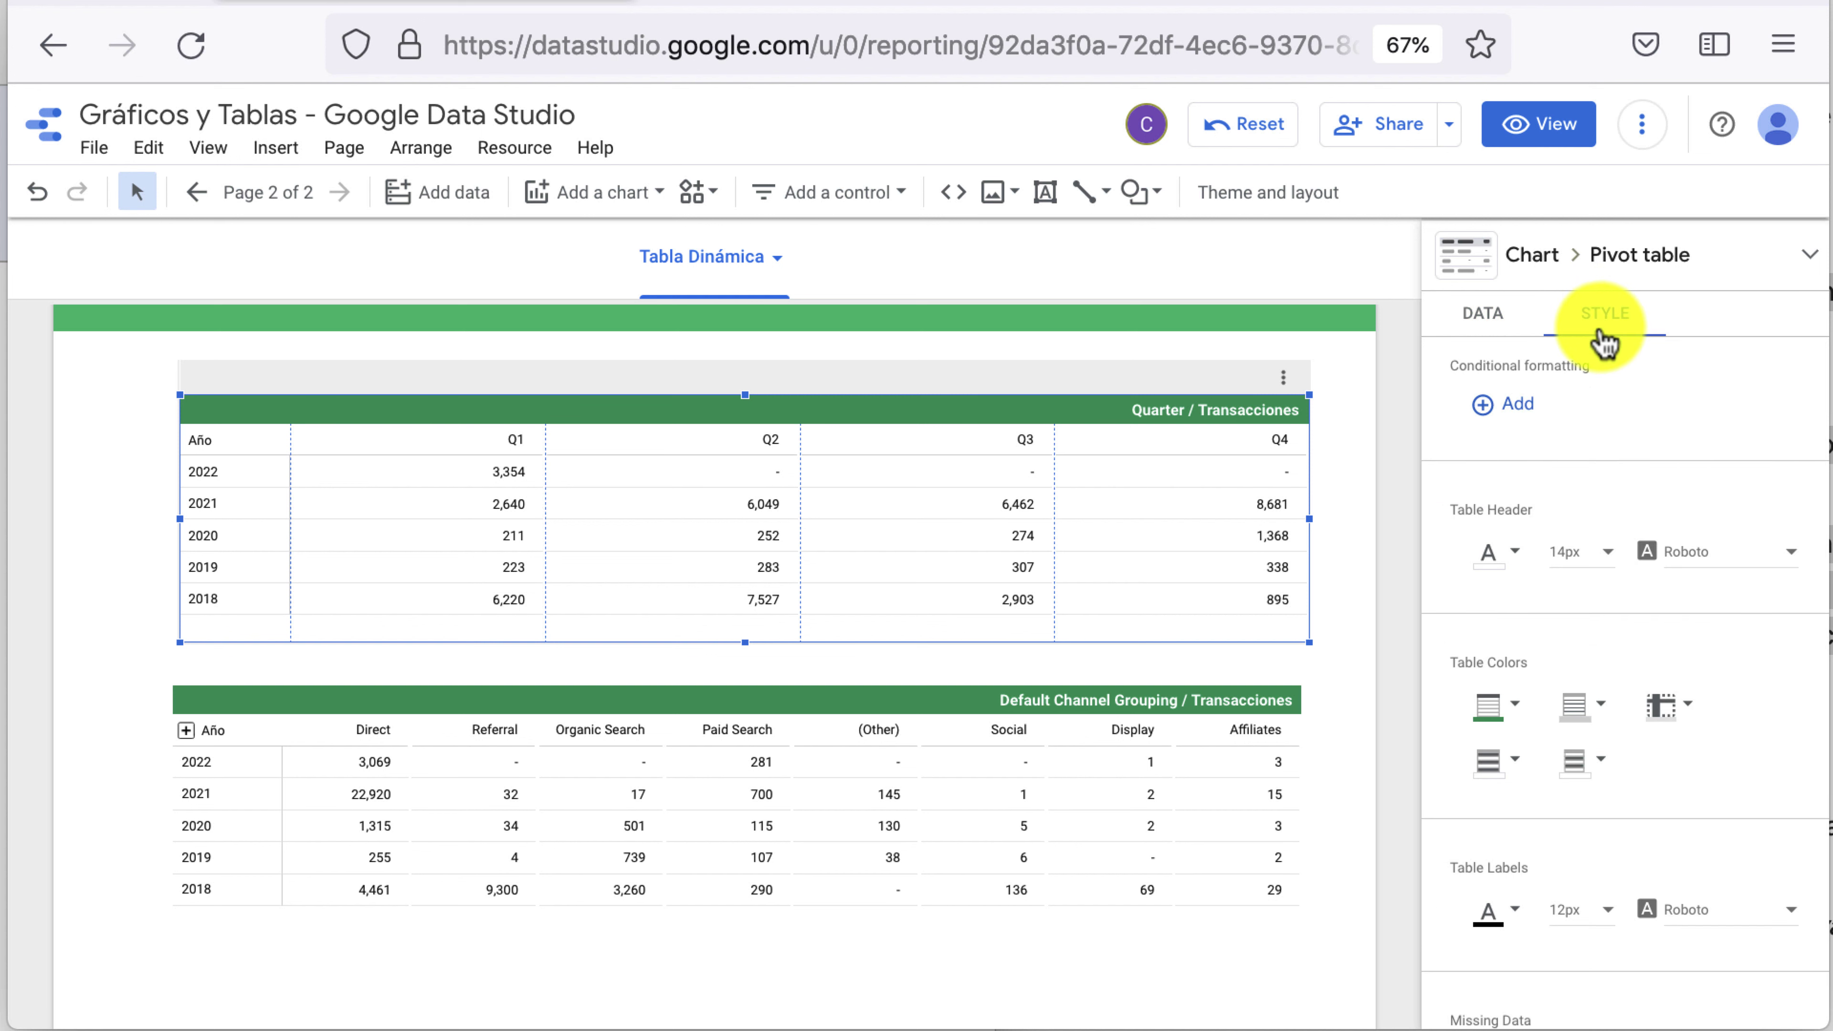
{"action": "left_click", "coordinate": [1517, 408]}
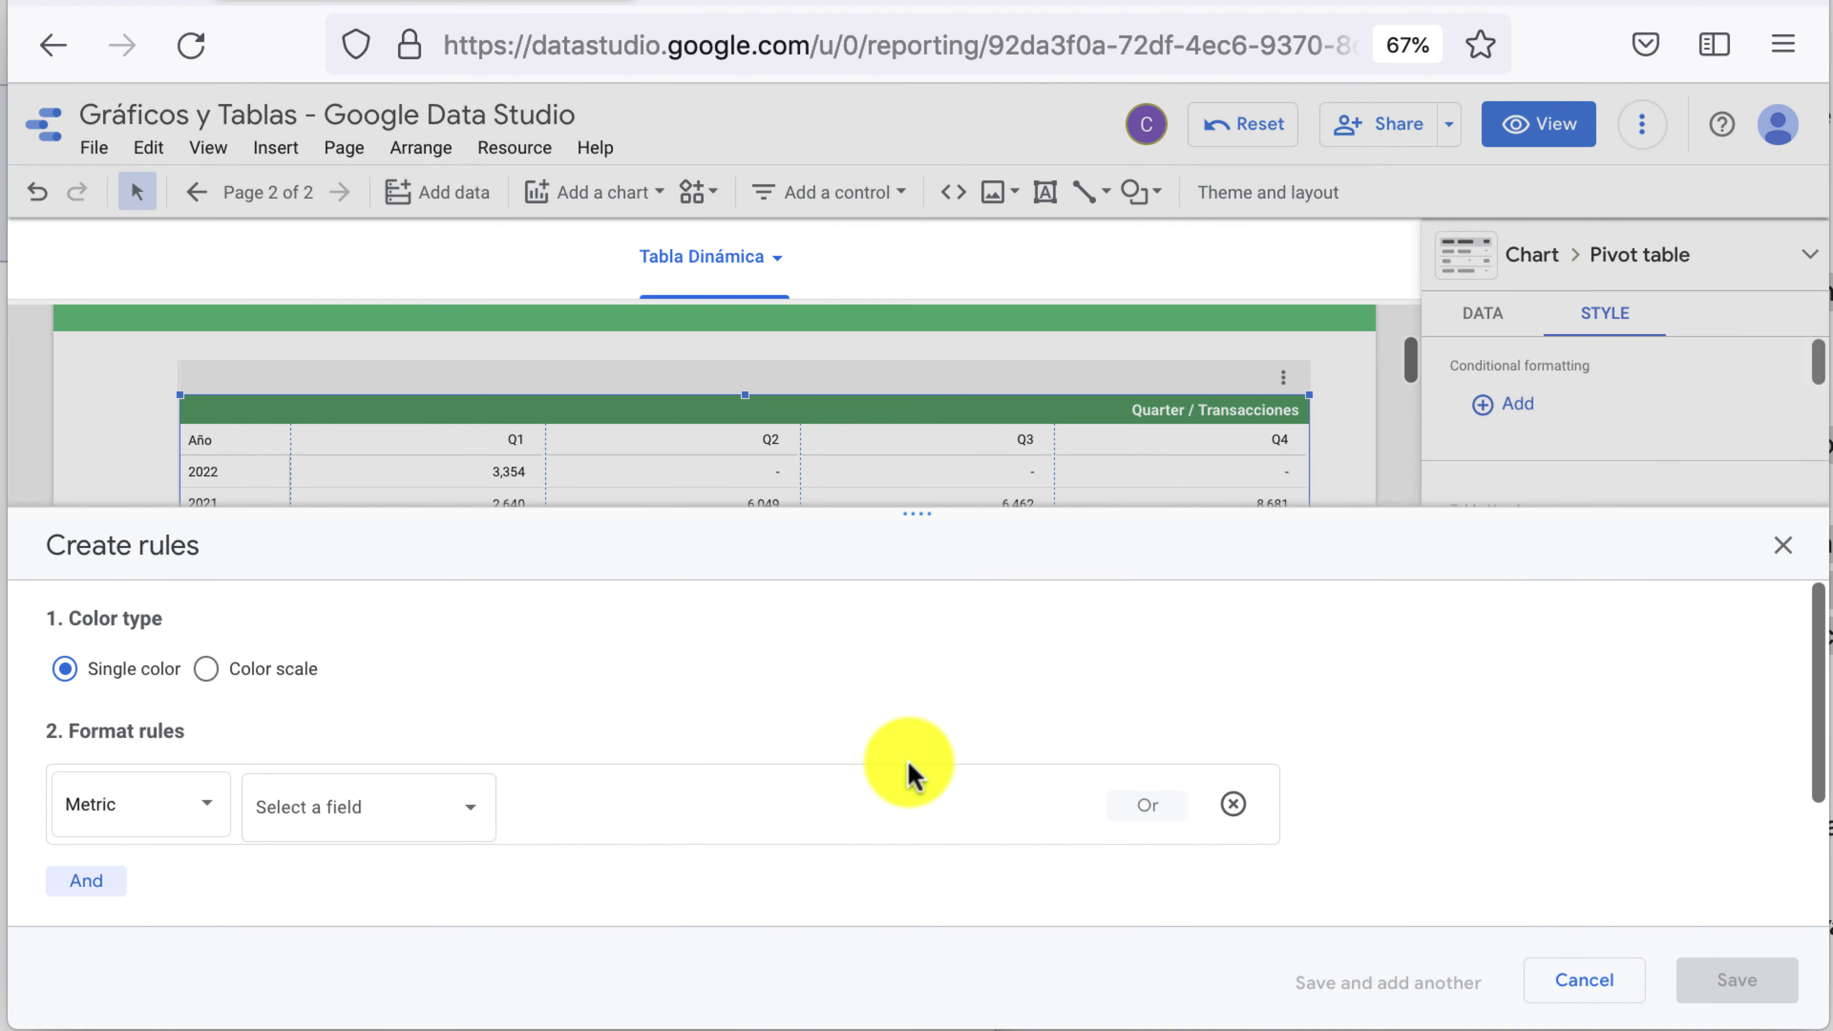
{"action": "left_click", "coordinate": [352, 827]}
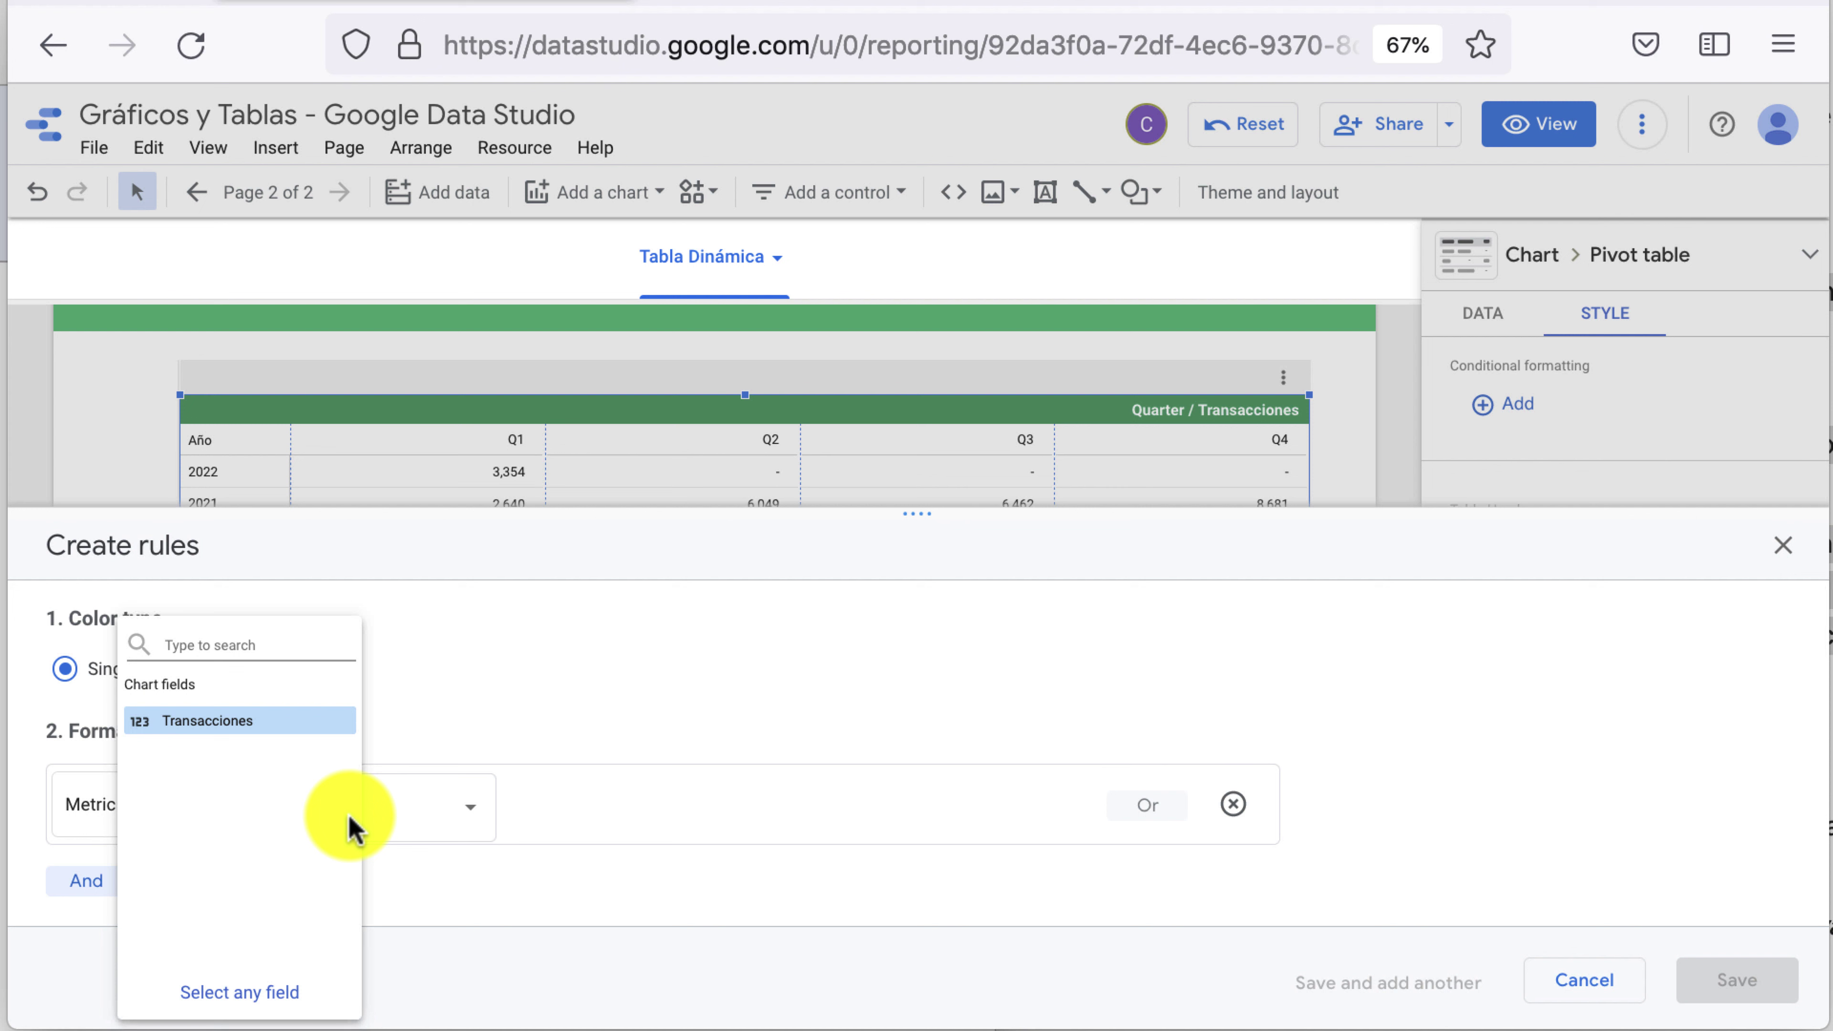
{"action": "left_click", "coordinate": [270, 722]}
{"action": "left_click", "coordinate": [575, 815]}
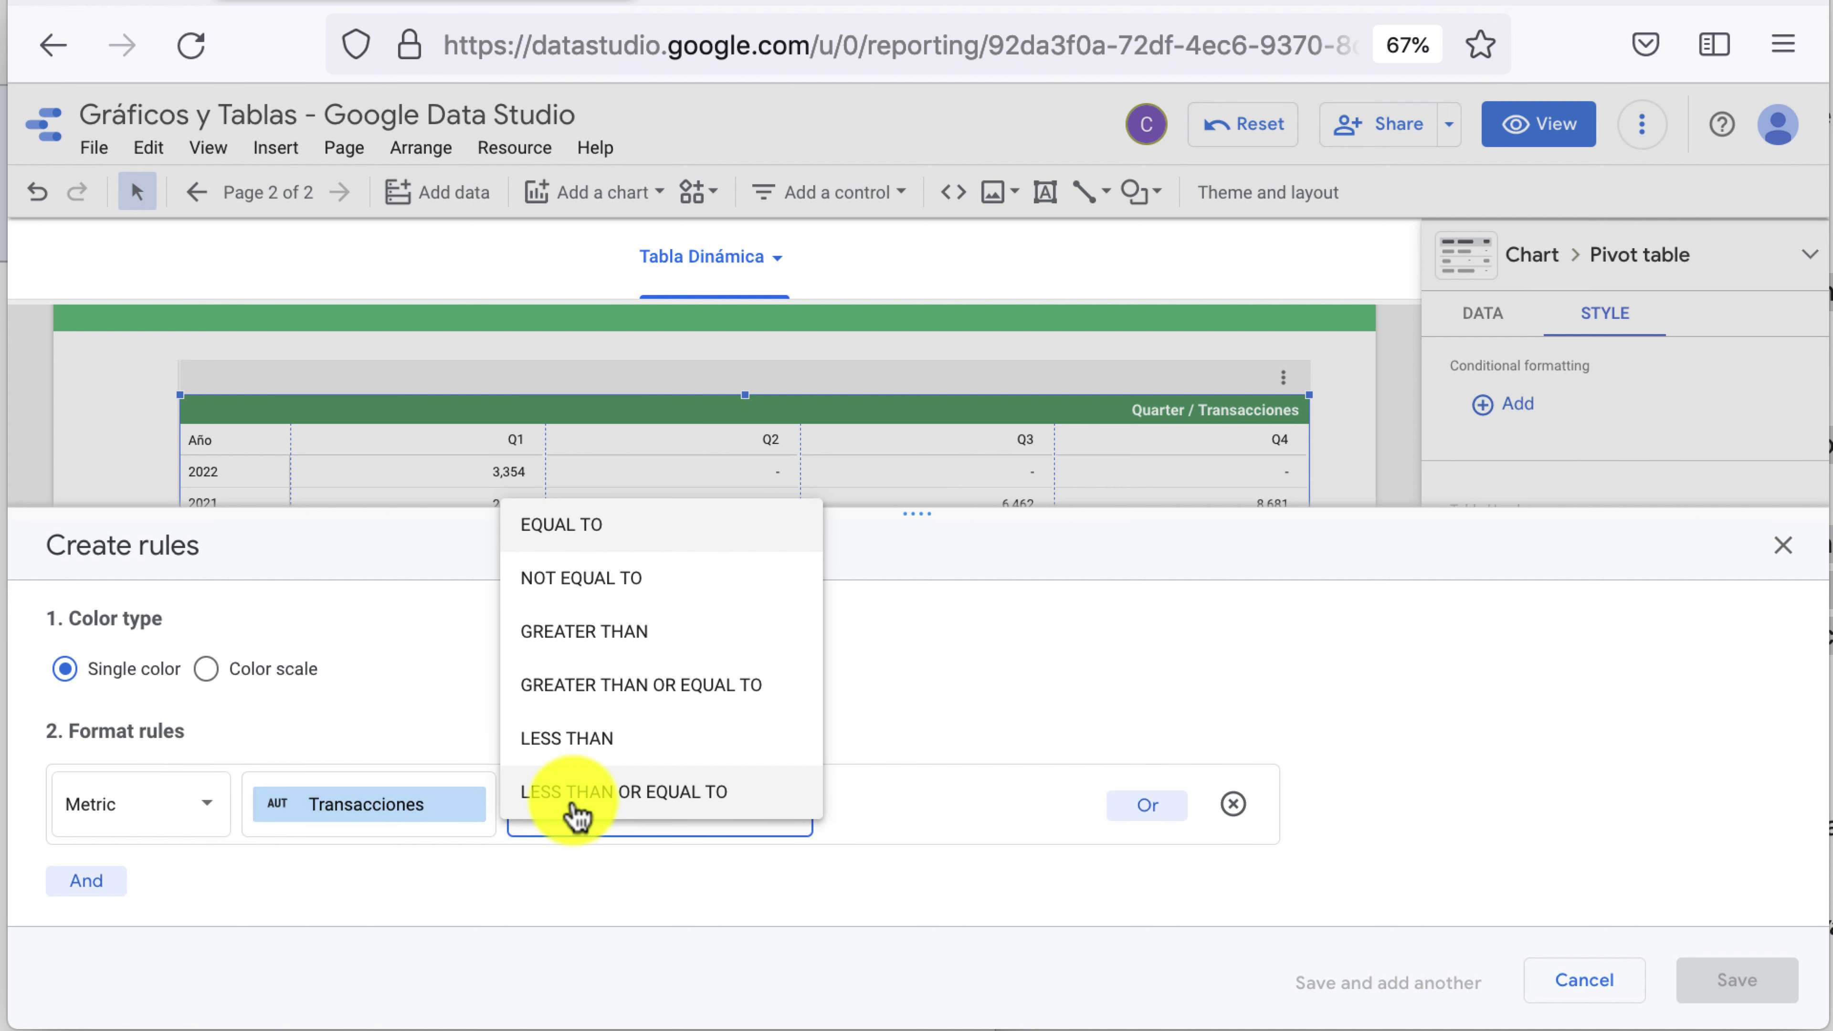
{"action": "left_click", "coordinate": [653, 633]}
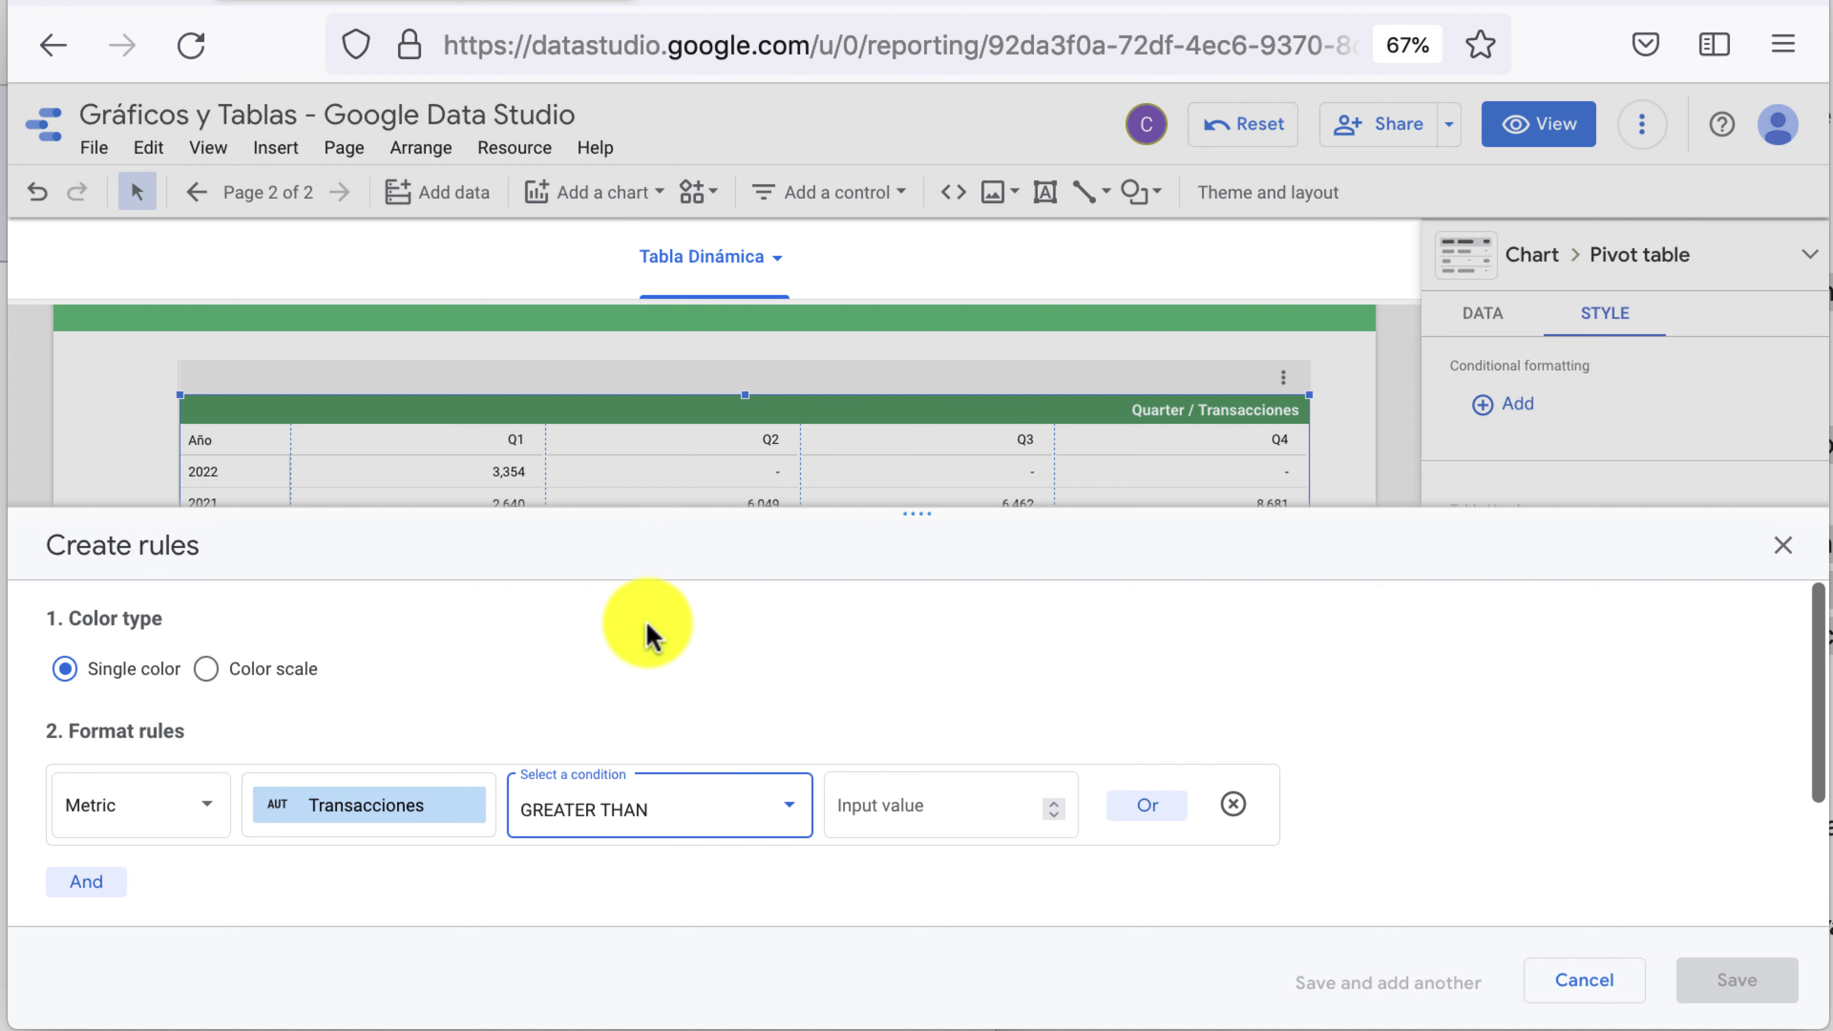
{"action": "left_click", "coordinate": [926, 803]}
{"action": "type", "text": "1000"}
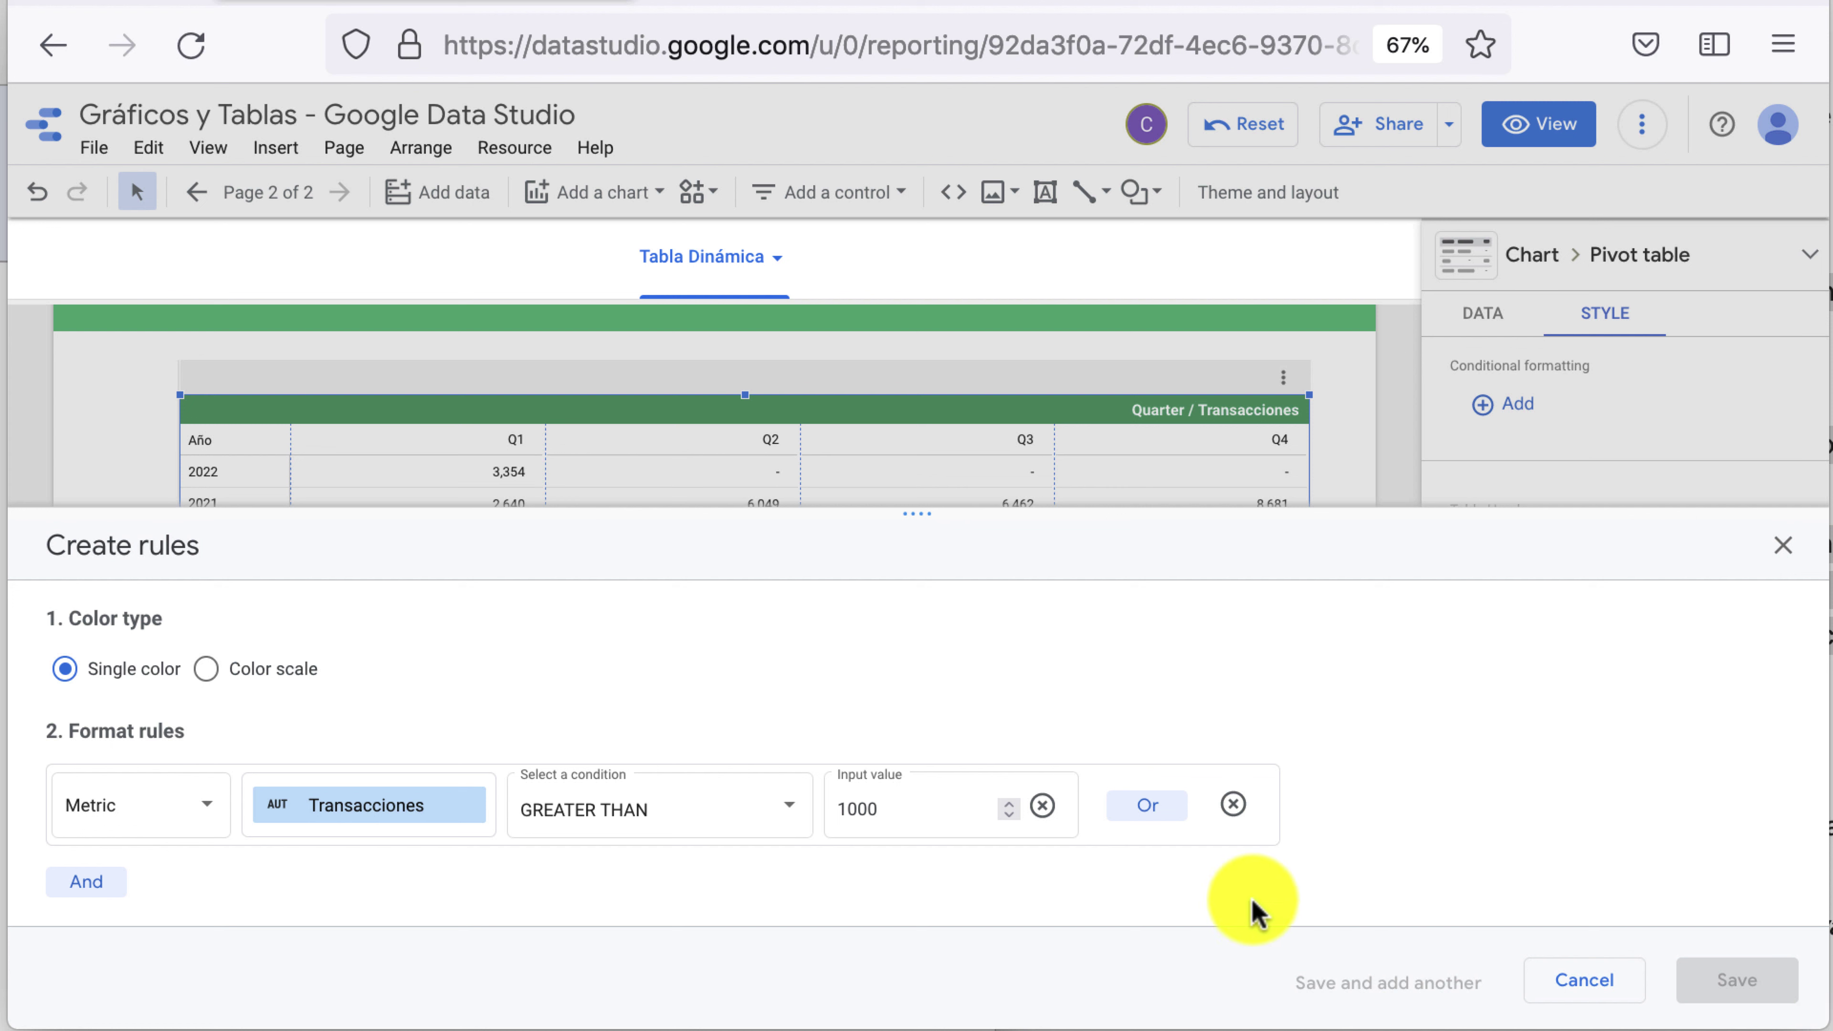
{"action": "left_click", "coordinate": [1233, 803]}
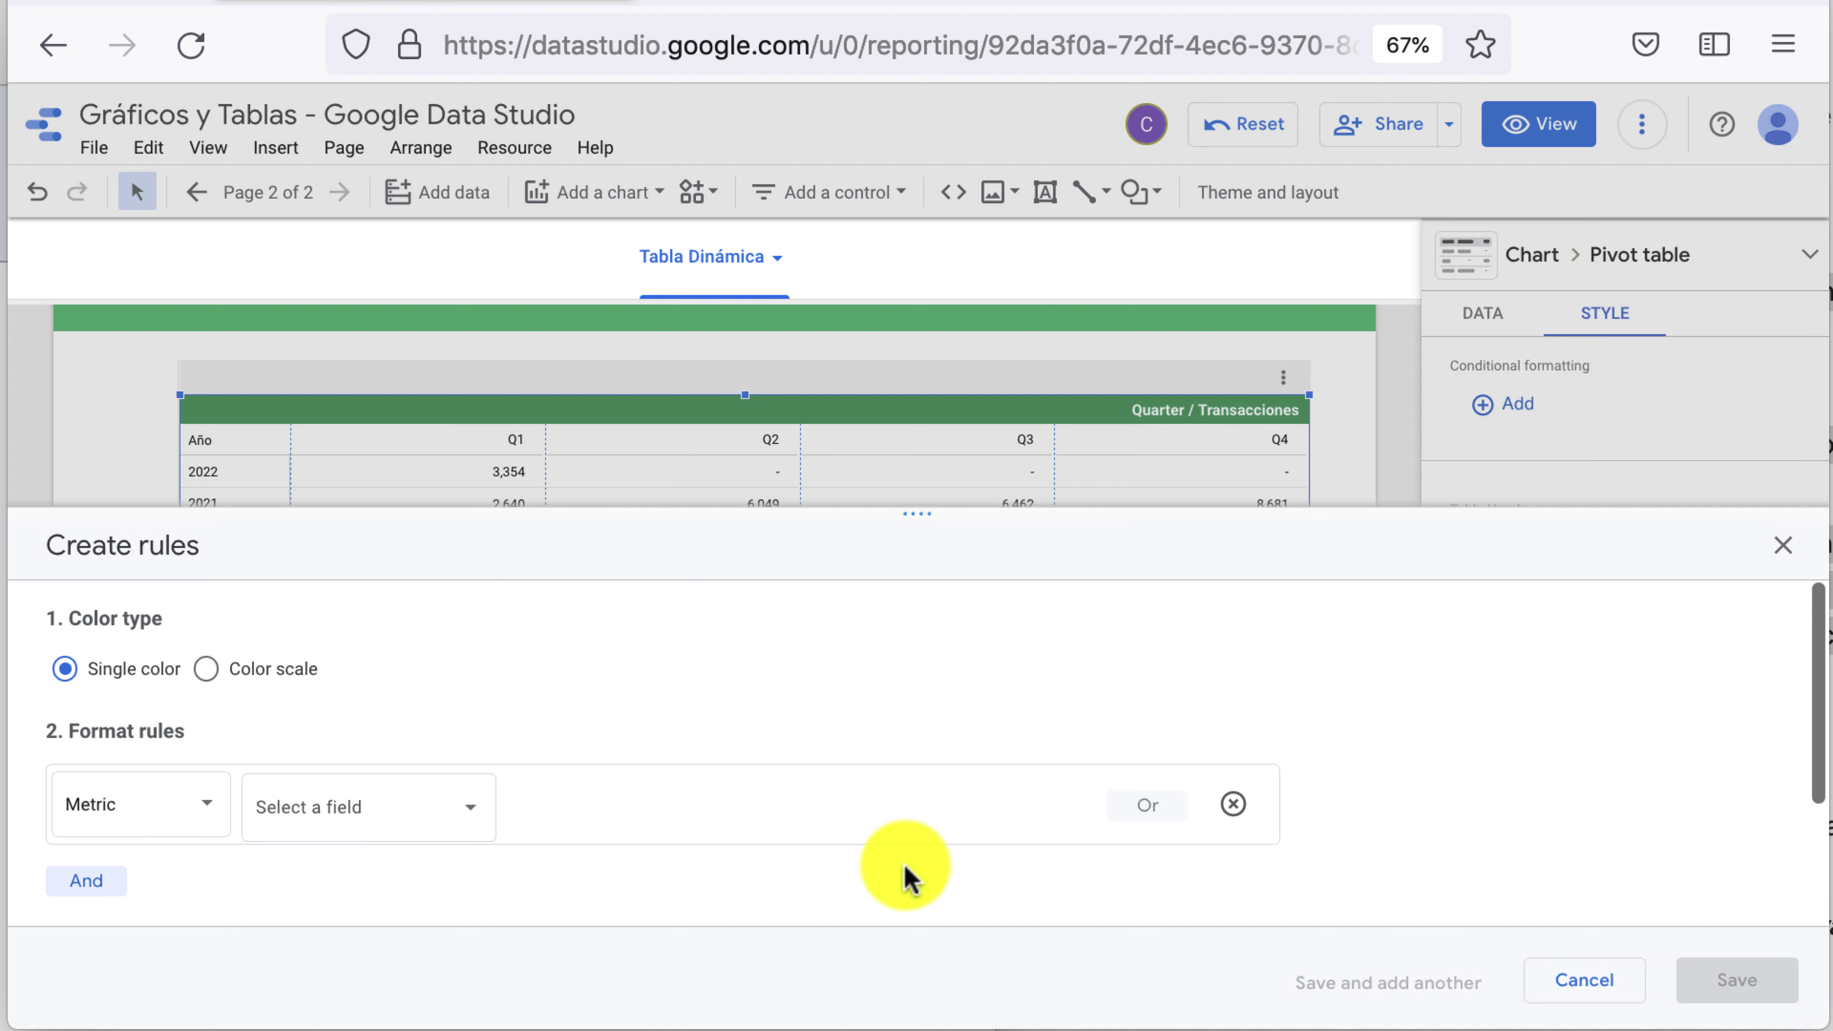
Set the rule's condition to Transacciones greater than 1000
{"action": "left_click", "coordinate": [441, 823]}
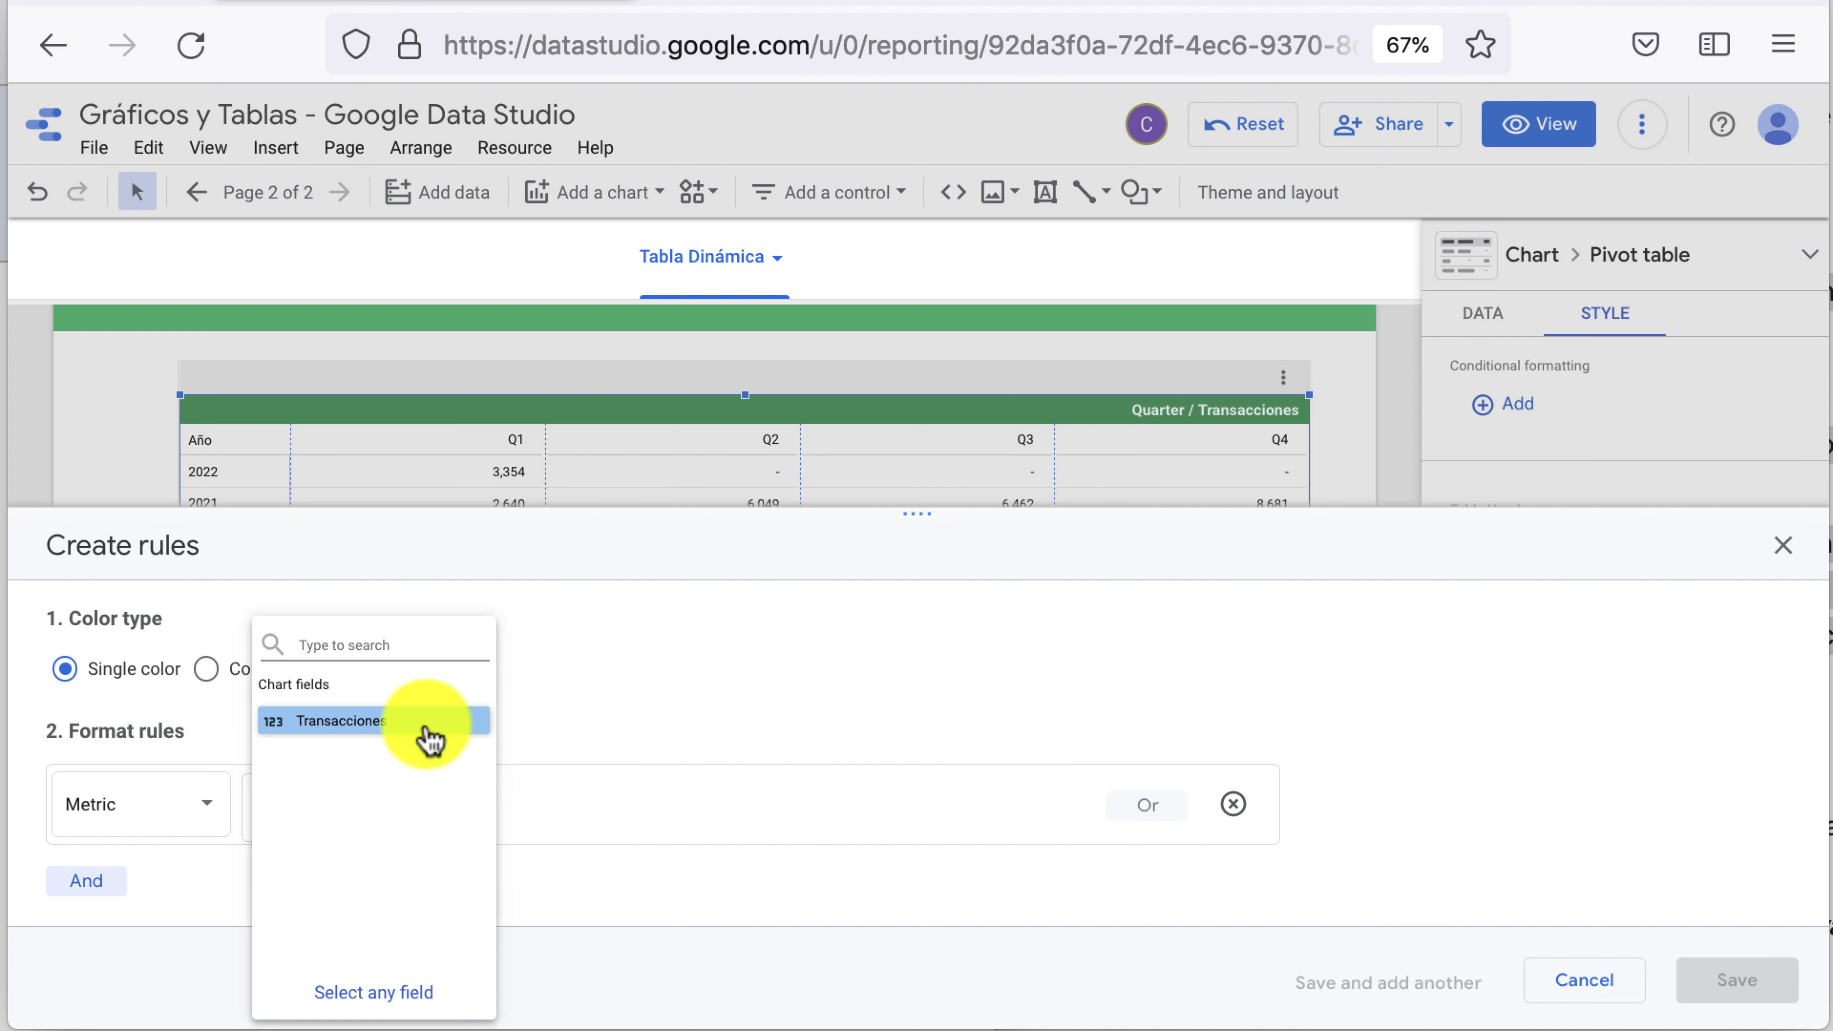
{"action": "left_click", "coordinate": [426, 725]}
{"action": "left_click", "coordinate": [678, 814]}
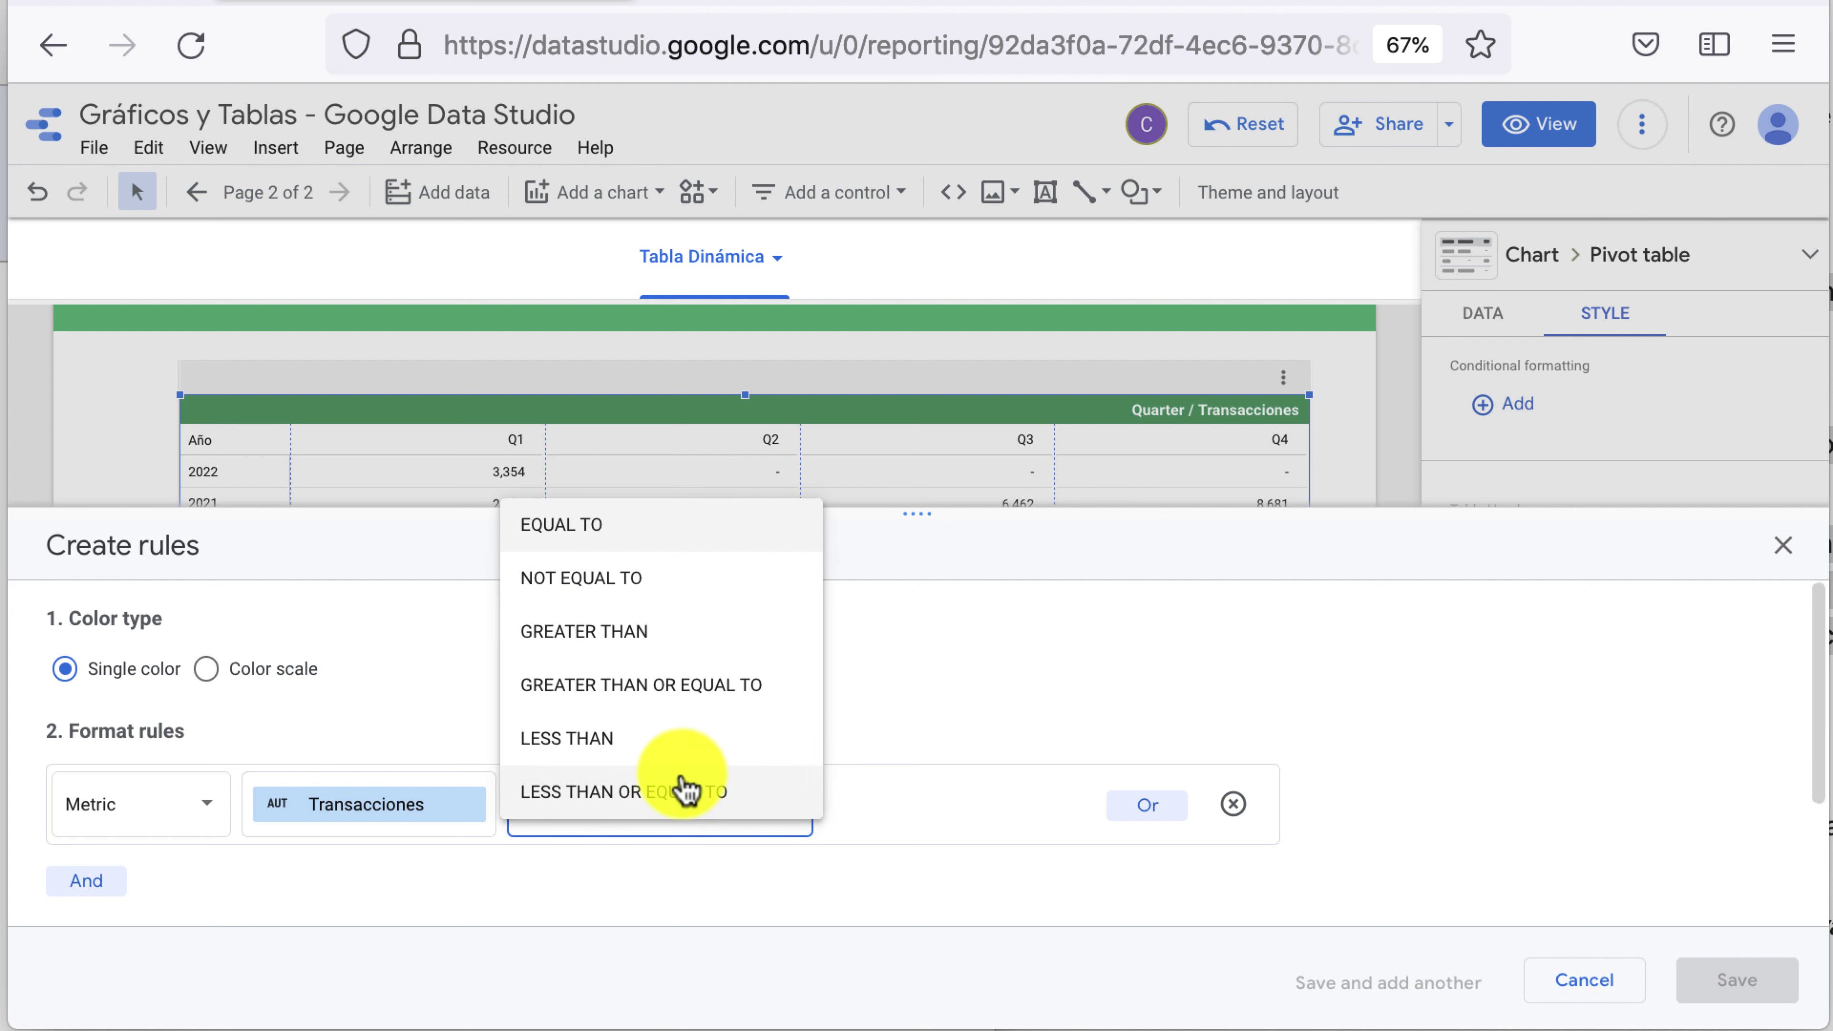
{"action": "left_click", "coordinate": [714, 639]}
{"action": "left_click", "coordinate": [927, 816]}
{"action": "type", "text": "1000"}
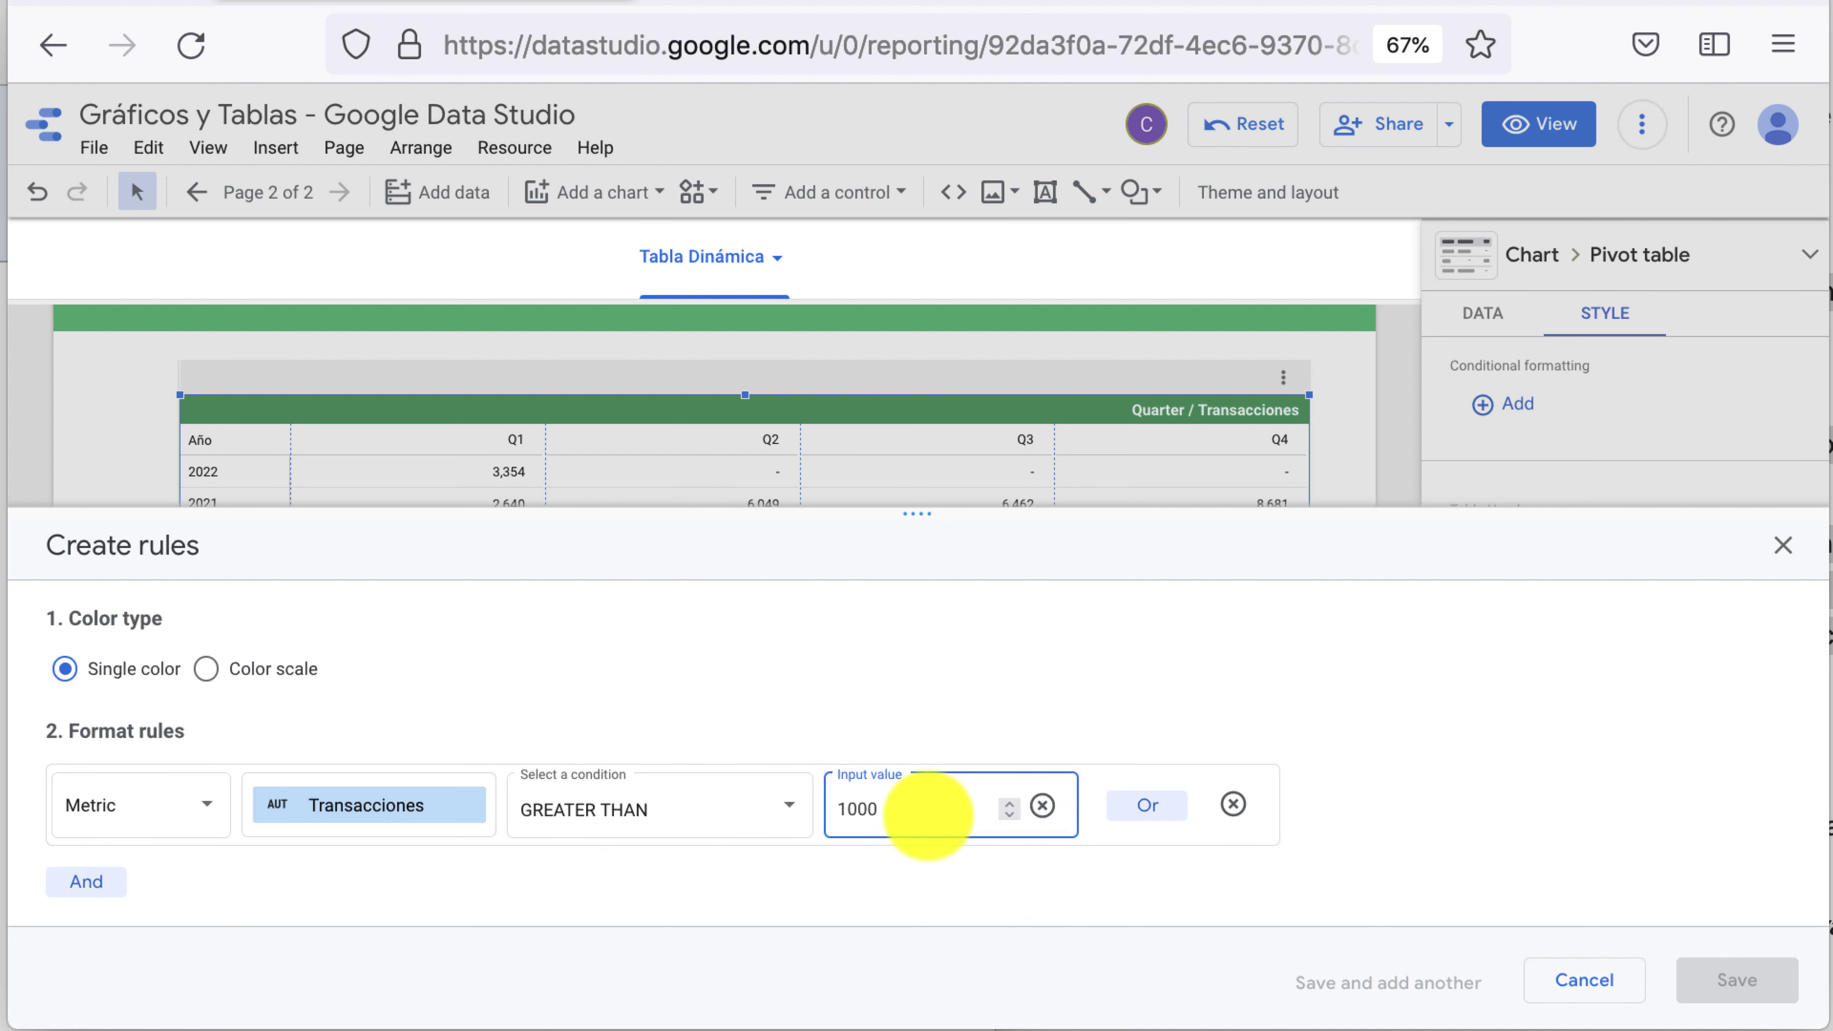
Try an extra condition Quarter equals 03/05/2022, then remove it again
{"action": "left_click", "coordinate": [88, 883]}
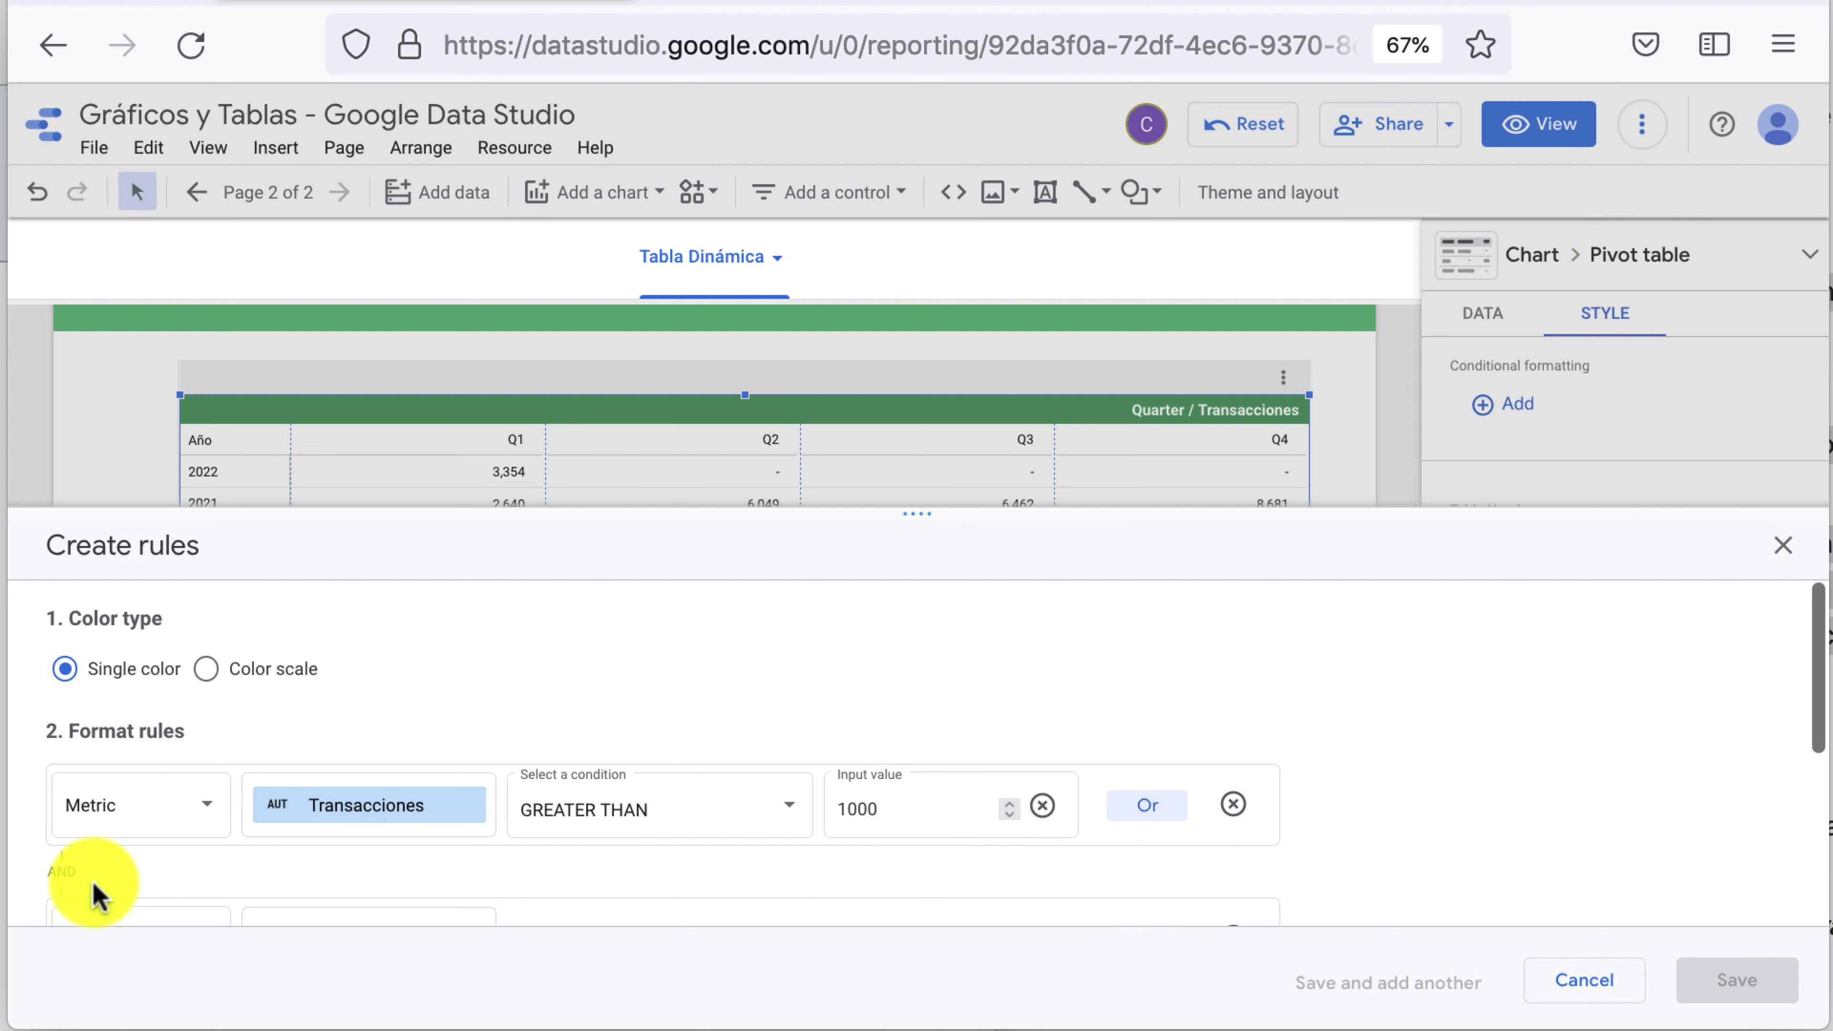
{"action": "scroll", "coordinate": [97, 895], "scroll_direction": "down", "scroll_amount": 2}
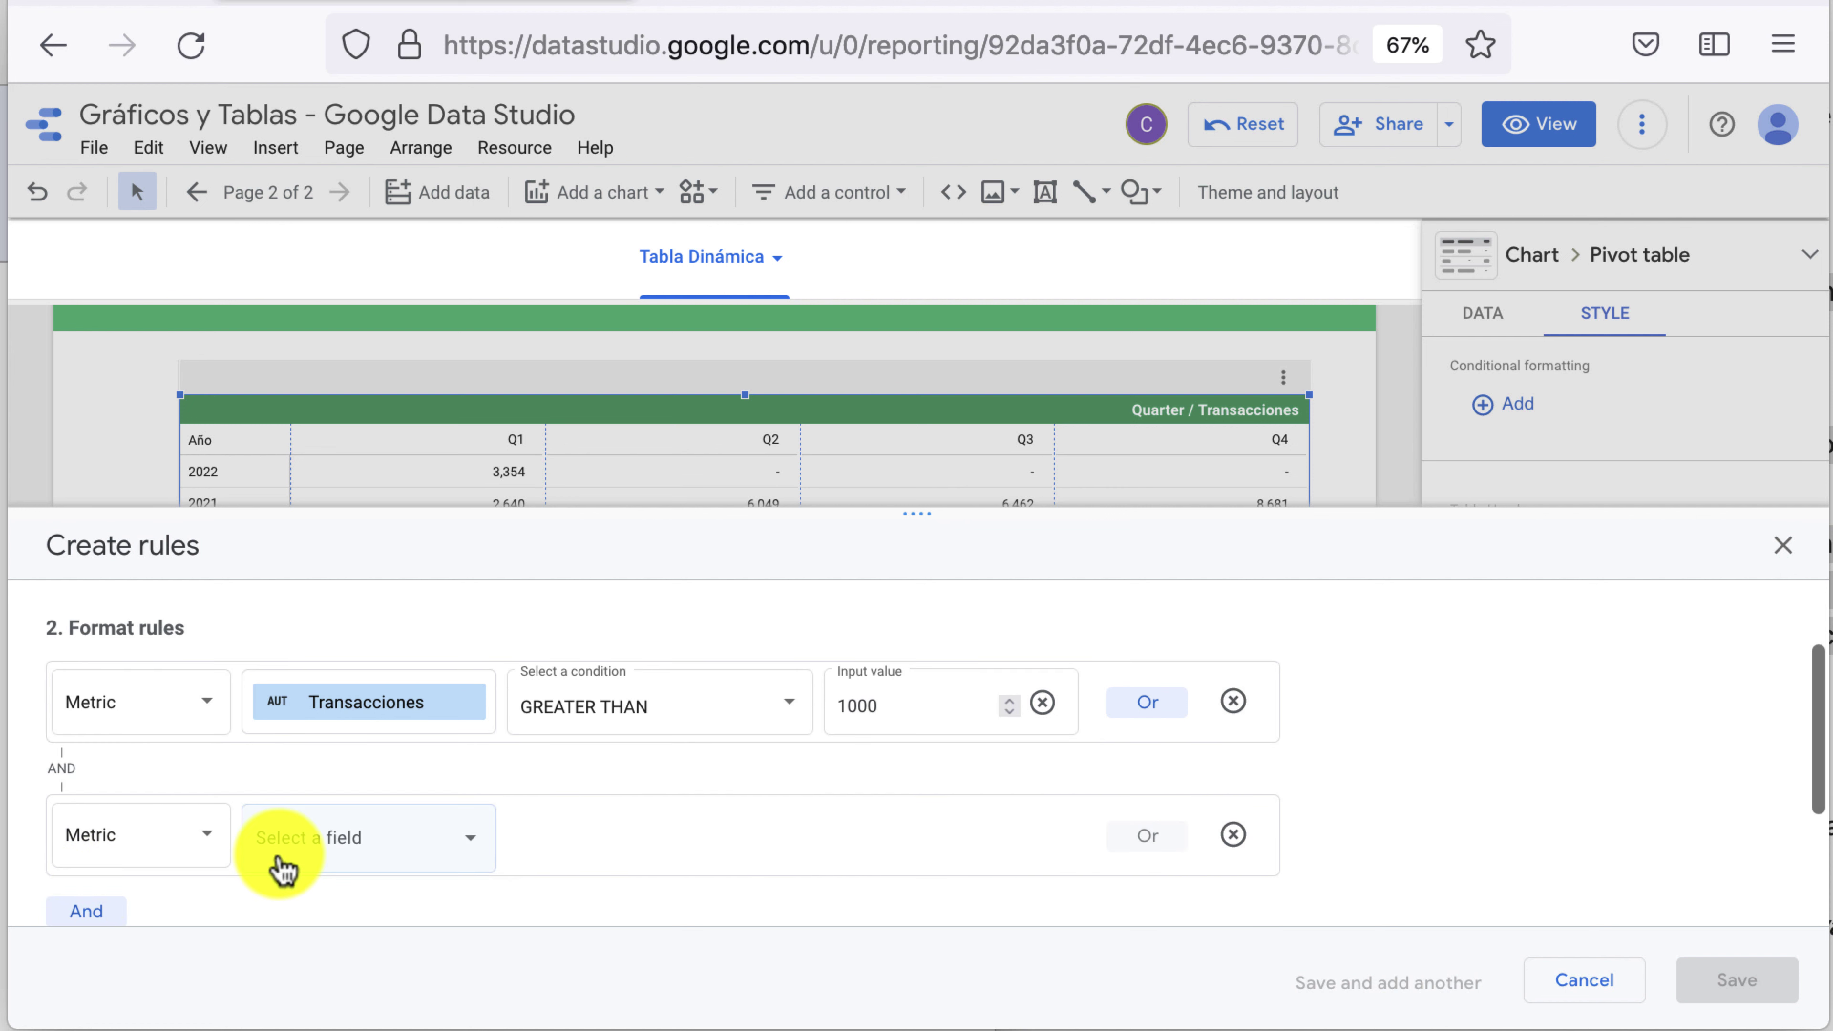
{"action": "left_click", "coordinate": [171, 855]}
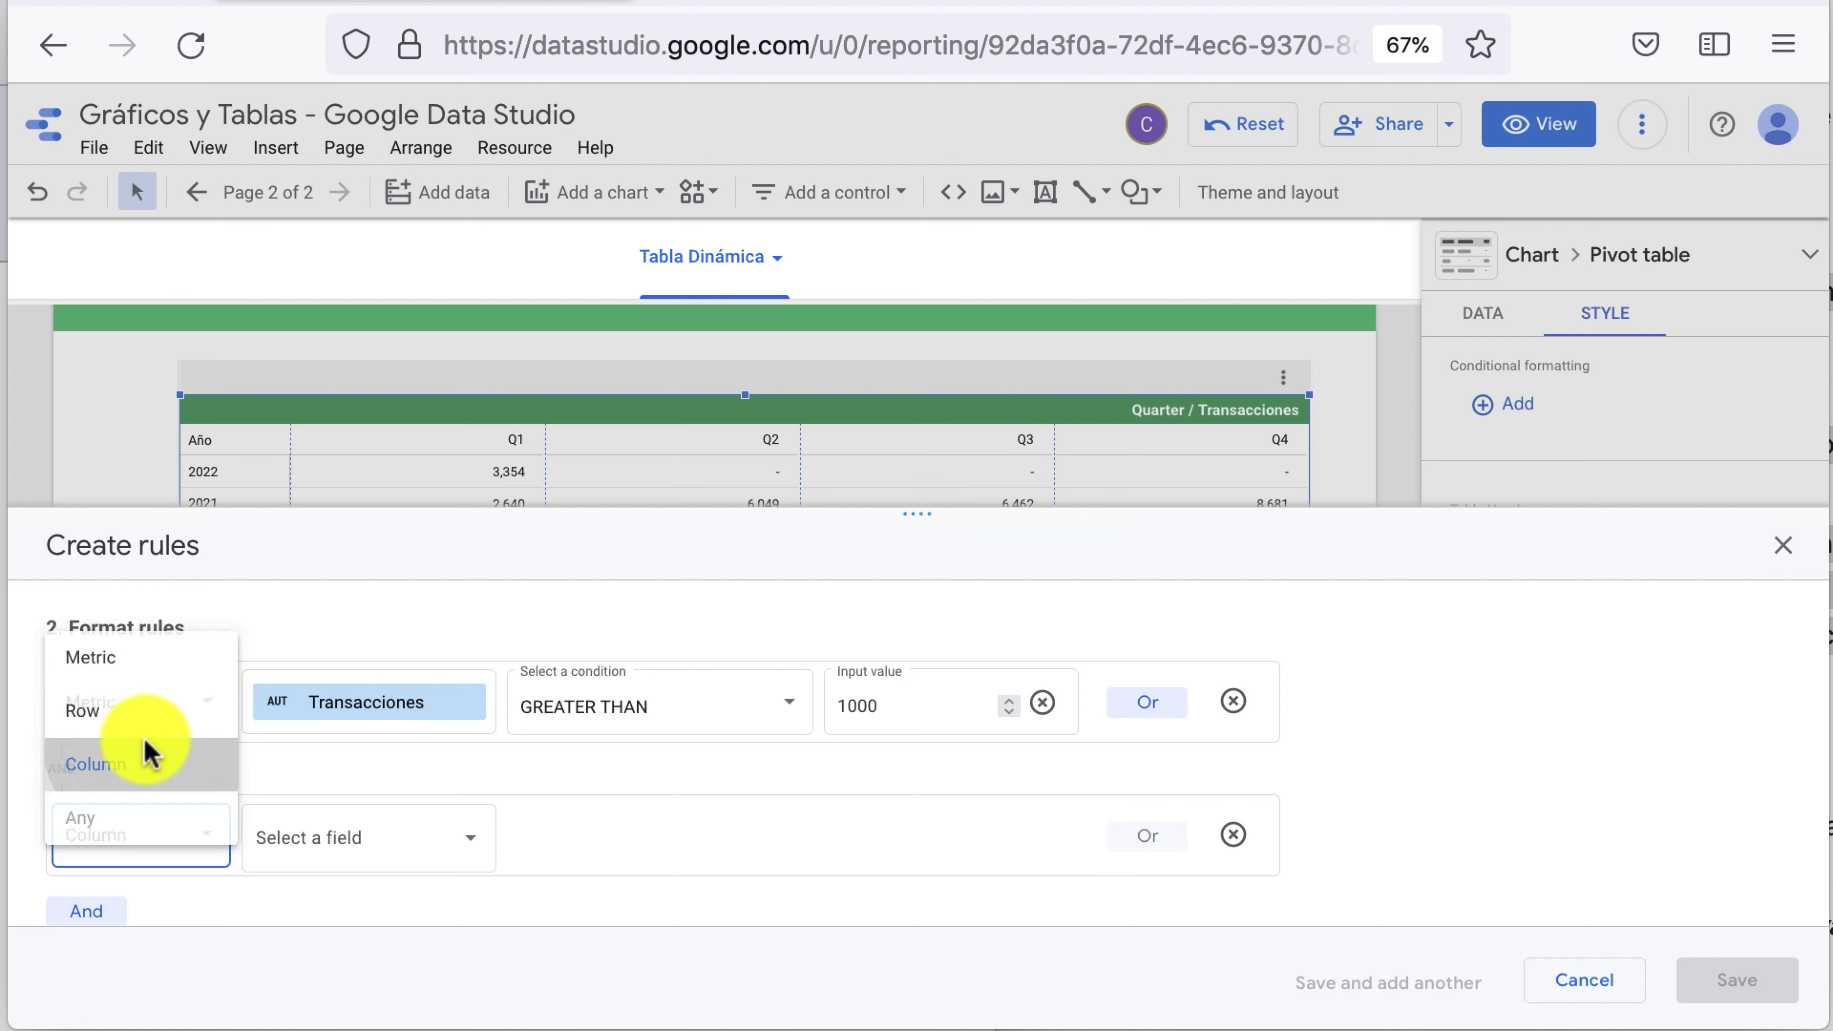
{"action": "left_click", "coordinate": [144, 759]}
{"action": "left_click", "coordinate": [378, 841]}
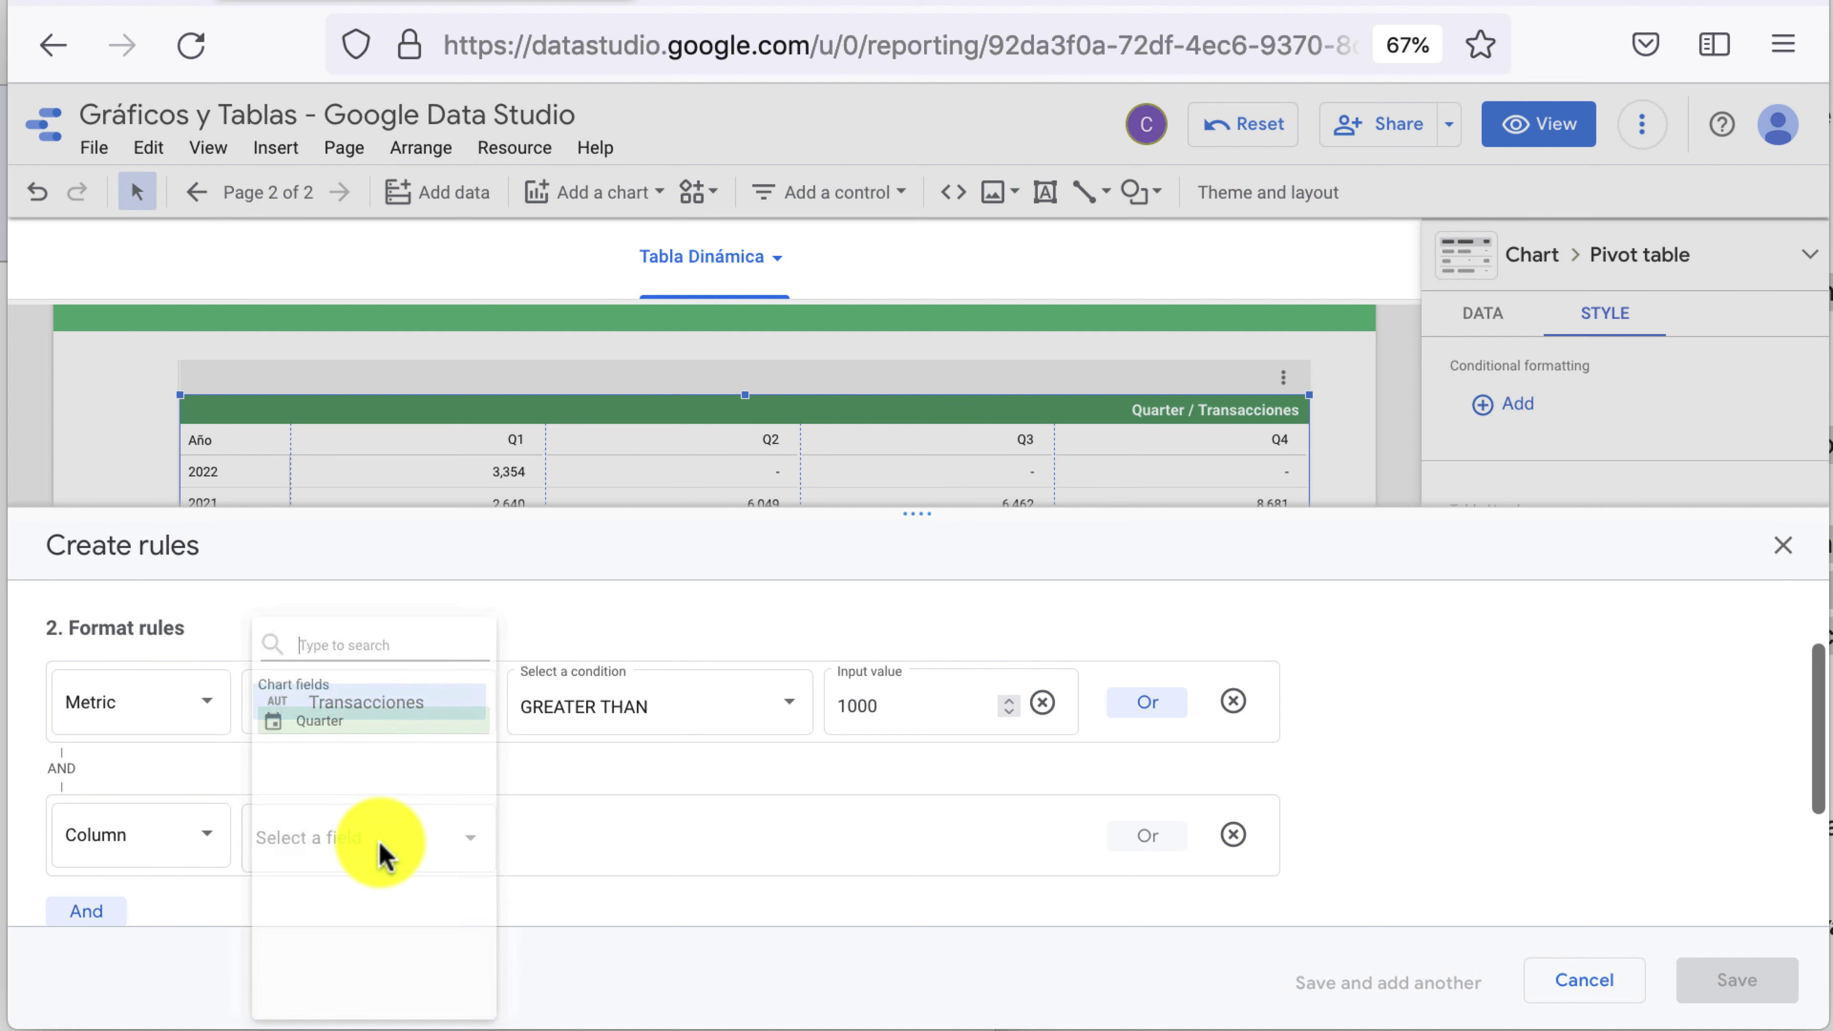
{"action": "left_click", "coordinate": [359, 723]}
{"action": "left_click", "coordinate": [614, 857]}
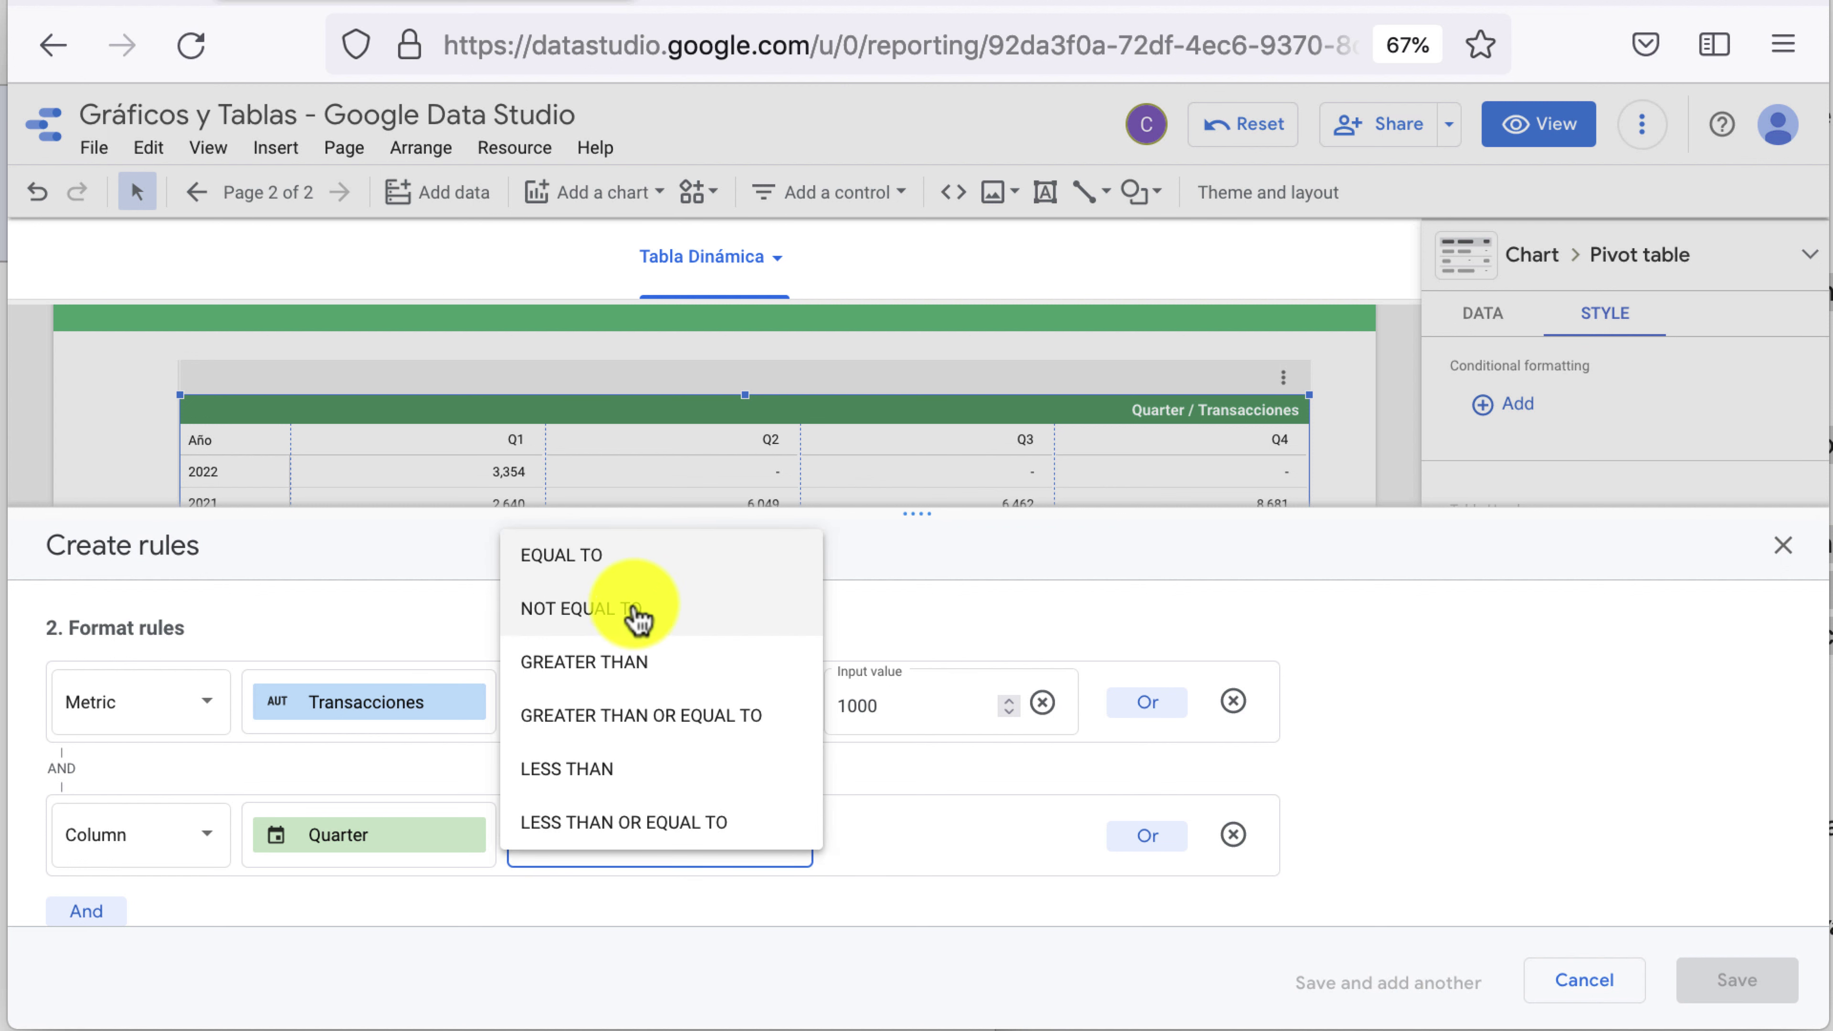
{"action": "left_click", "coordinate": [606, 557]}
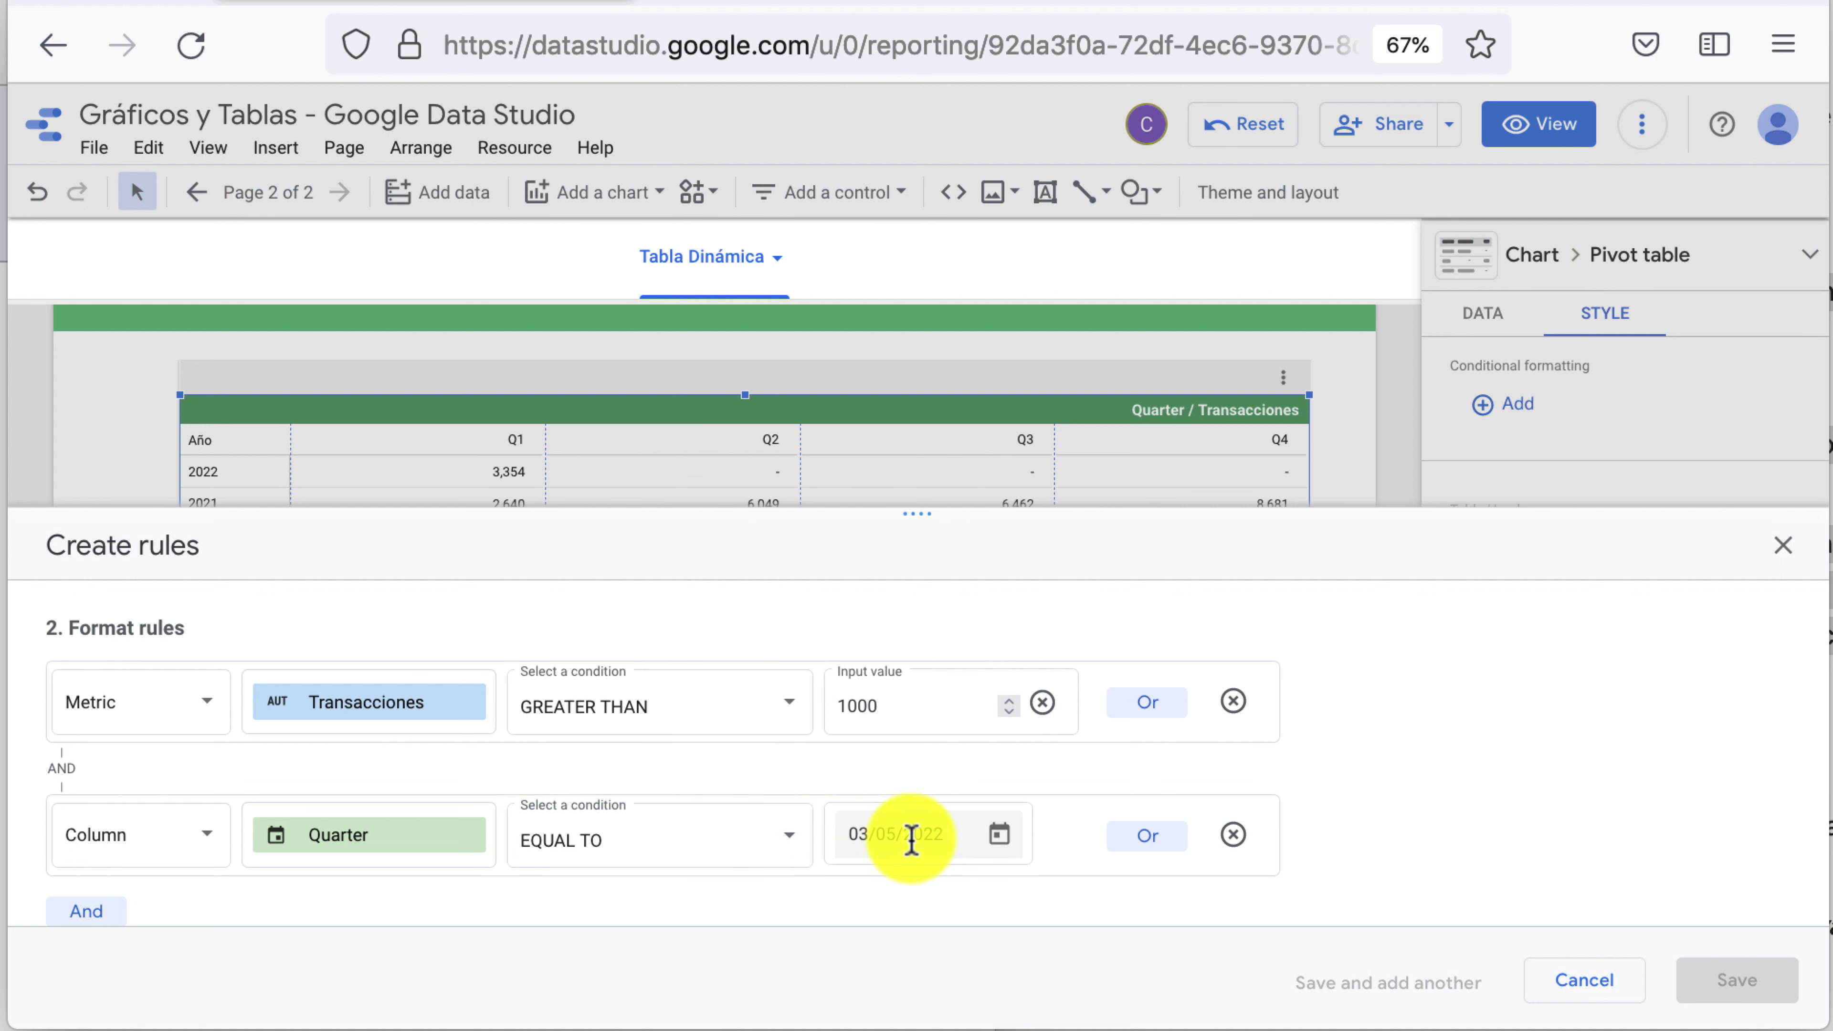
{"action": "left_click", "coordinate": [998, 837]}
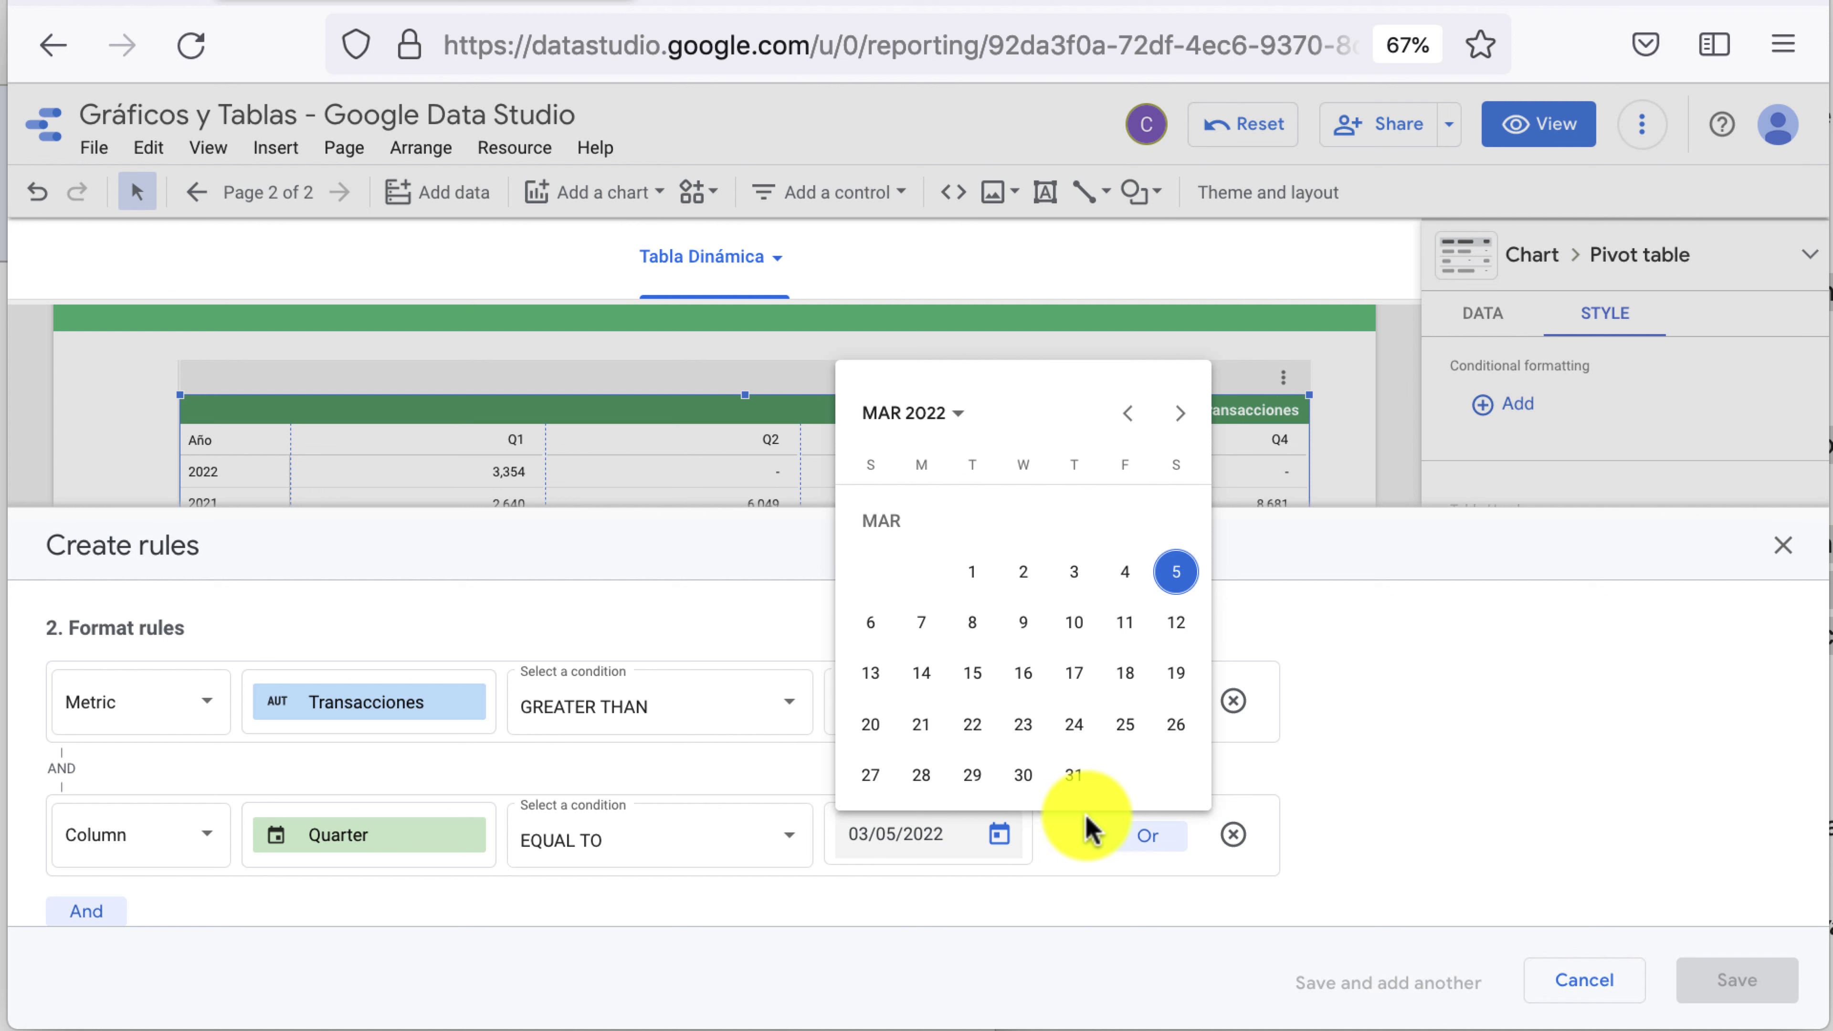
{"action": "left_click", "coordinate": [1652, 851]}
{"action": "scroll", "coordinate": [1371, 841], "scroll_direction": "down", "scroll_amount": 3}
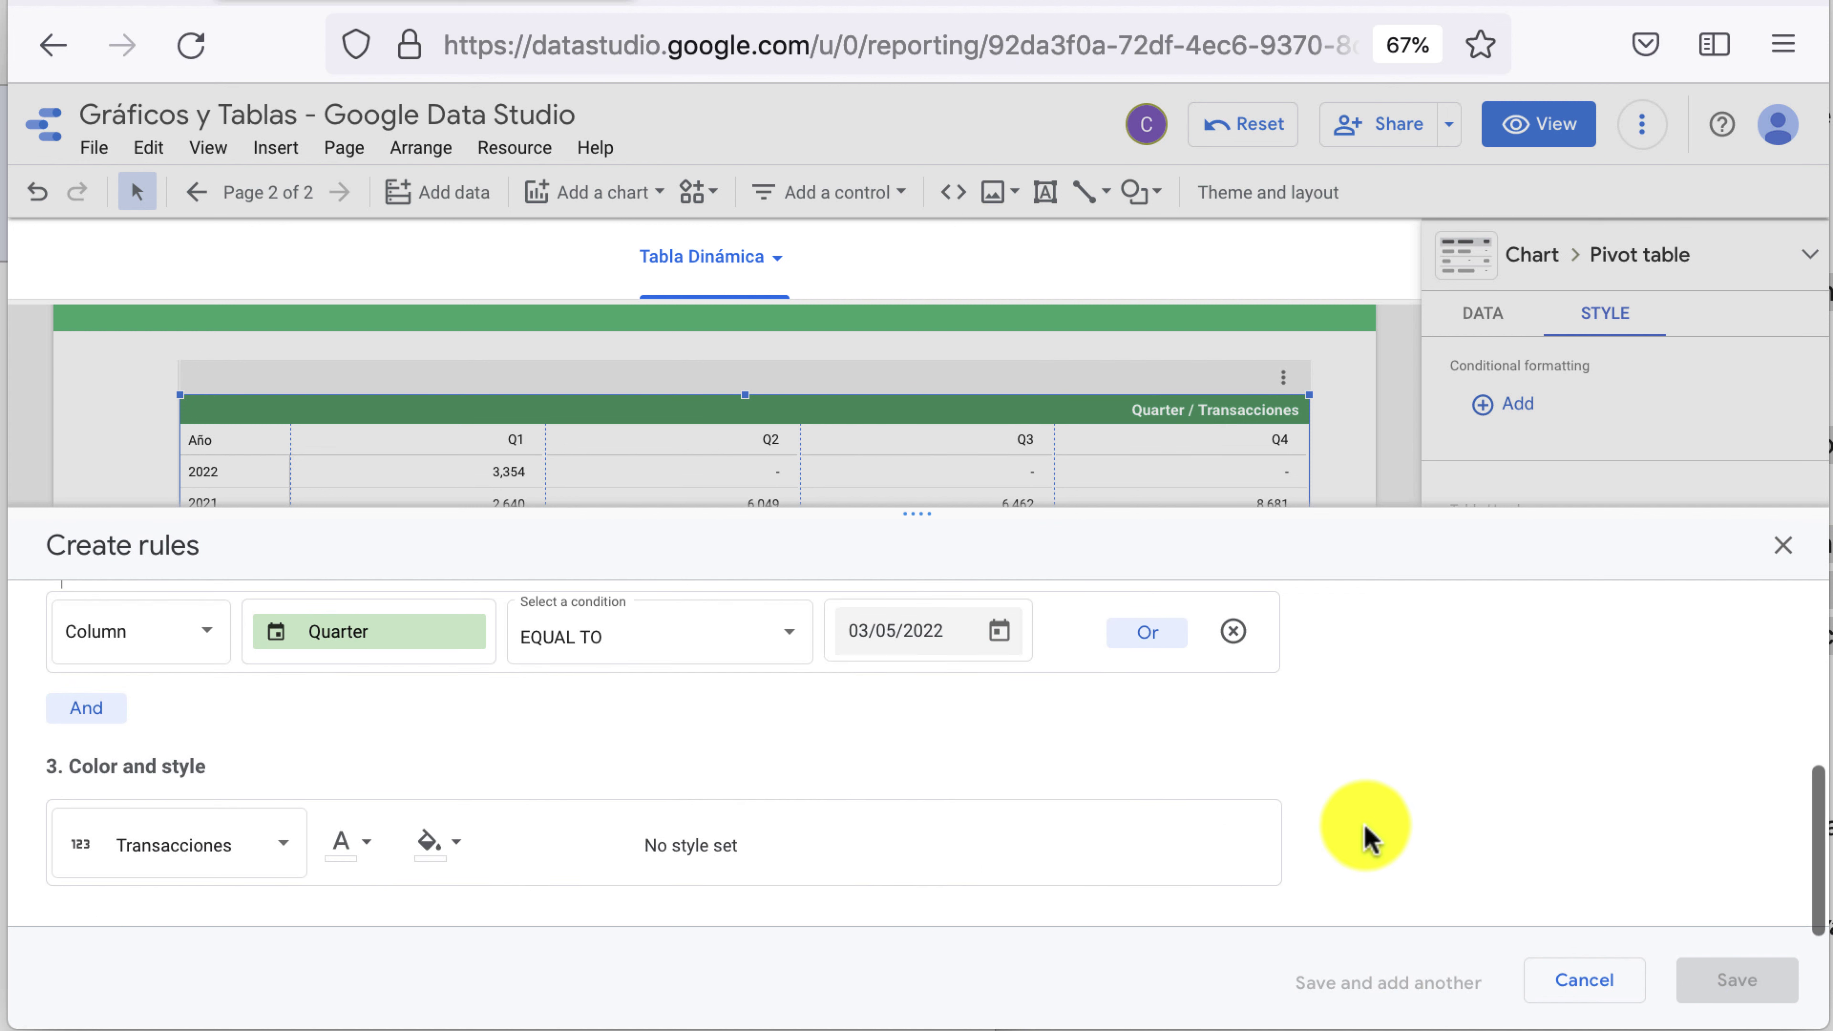
{"action": "scroll", "coordinate": [1369, 838], "scroll_direction": "up", "scroll_amount": 2}
{"action": "left_click", "coordinate": [1232, 761]}
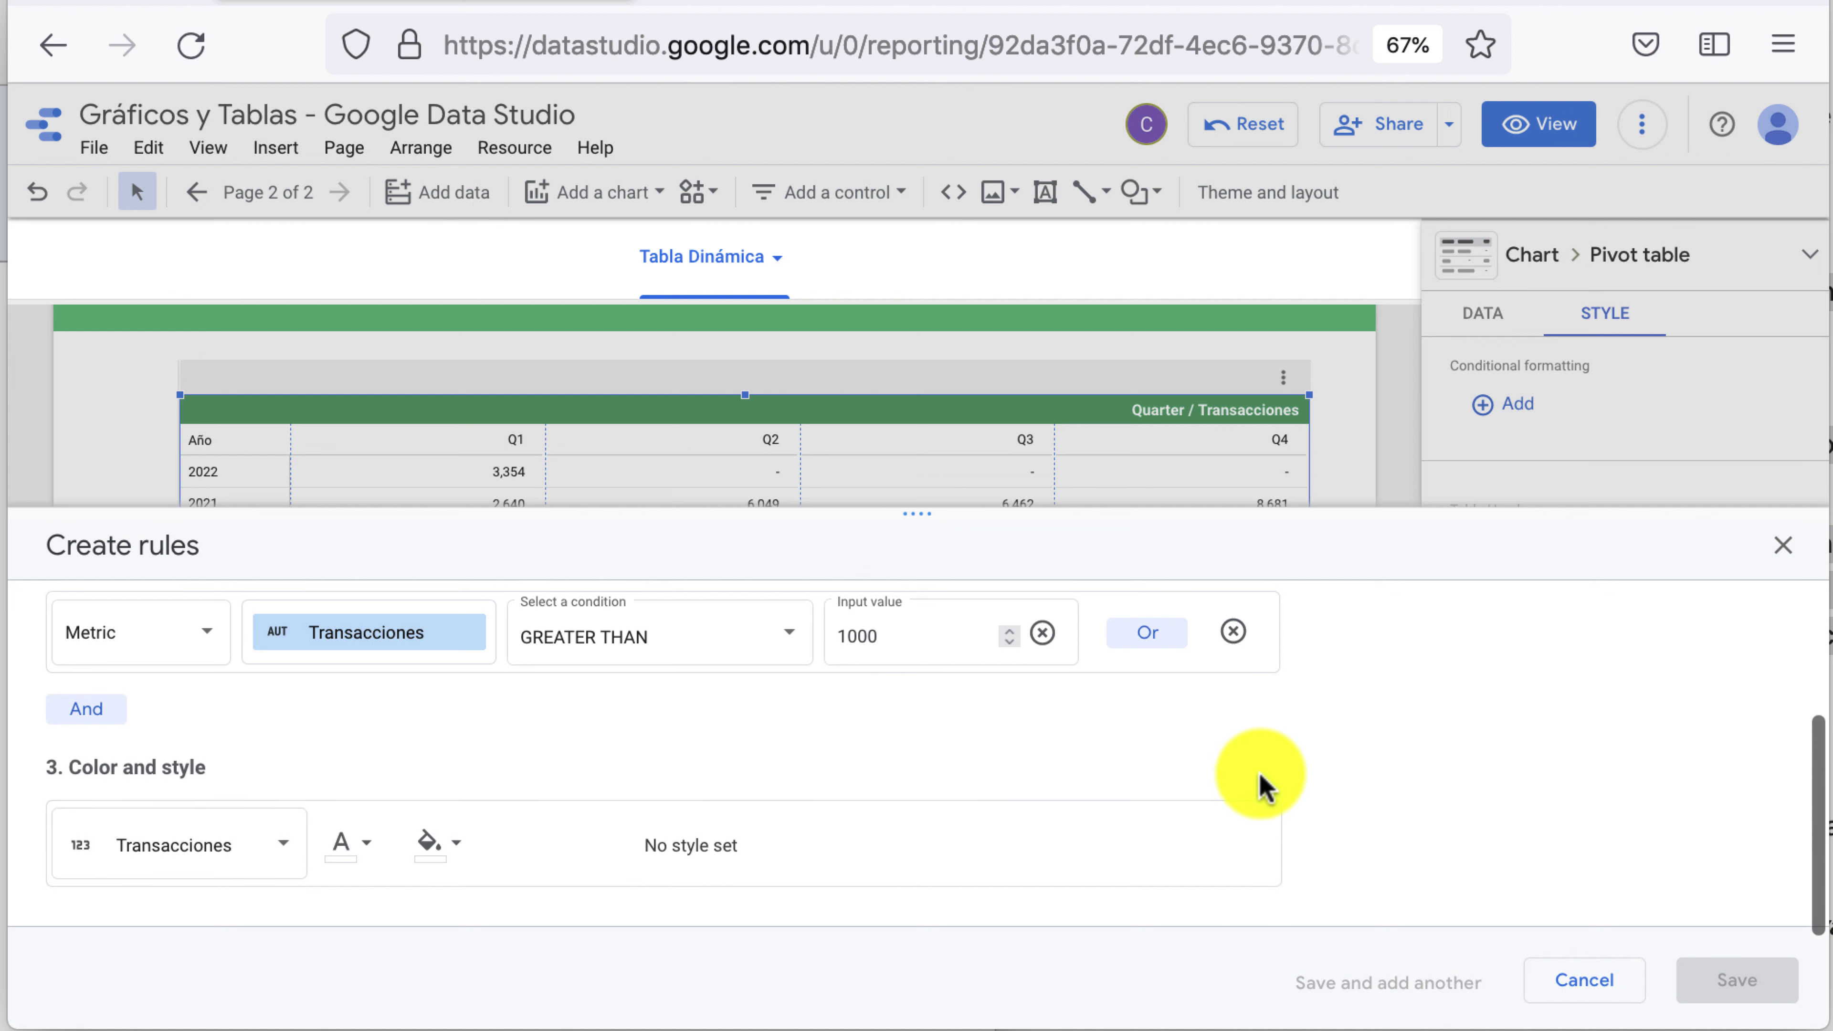
Choose the text colour and a green background for matching cells, and save the rule
{"action": "left_click", "coordinate": [348, 841]}
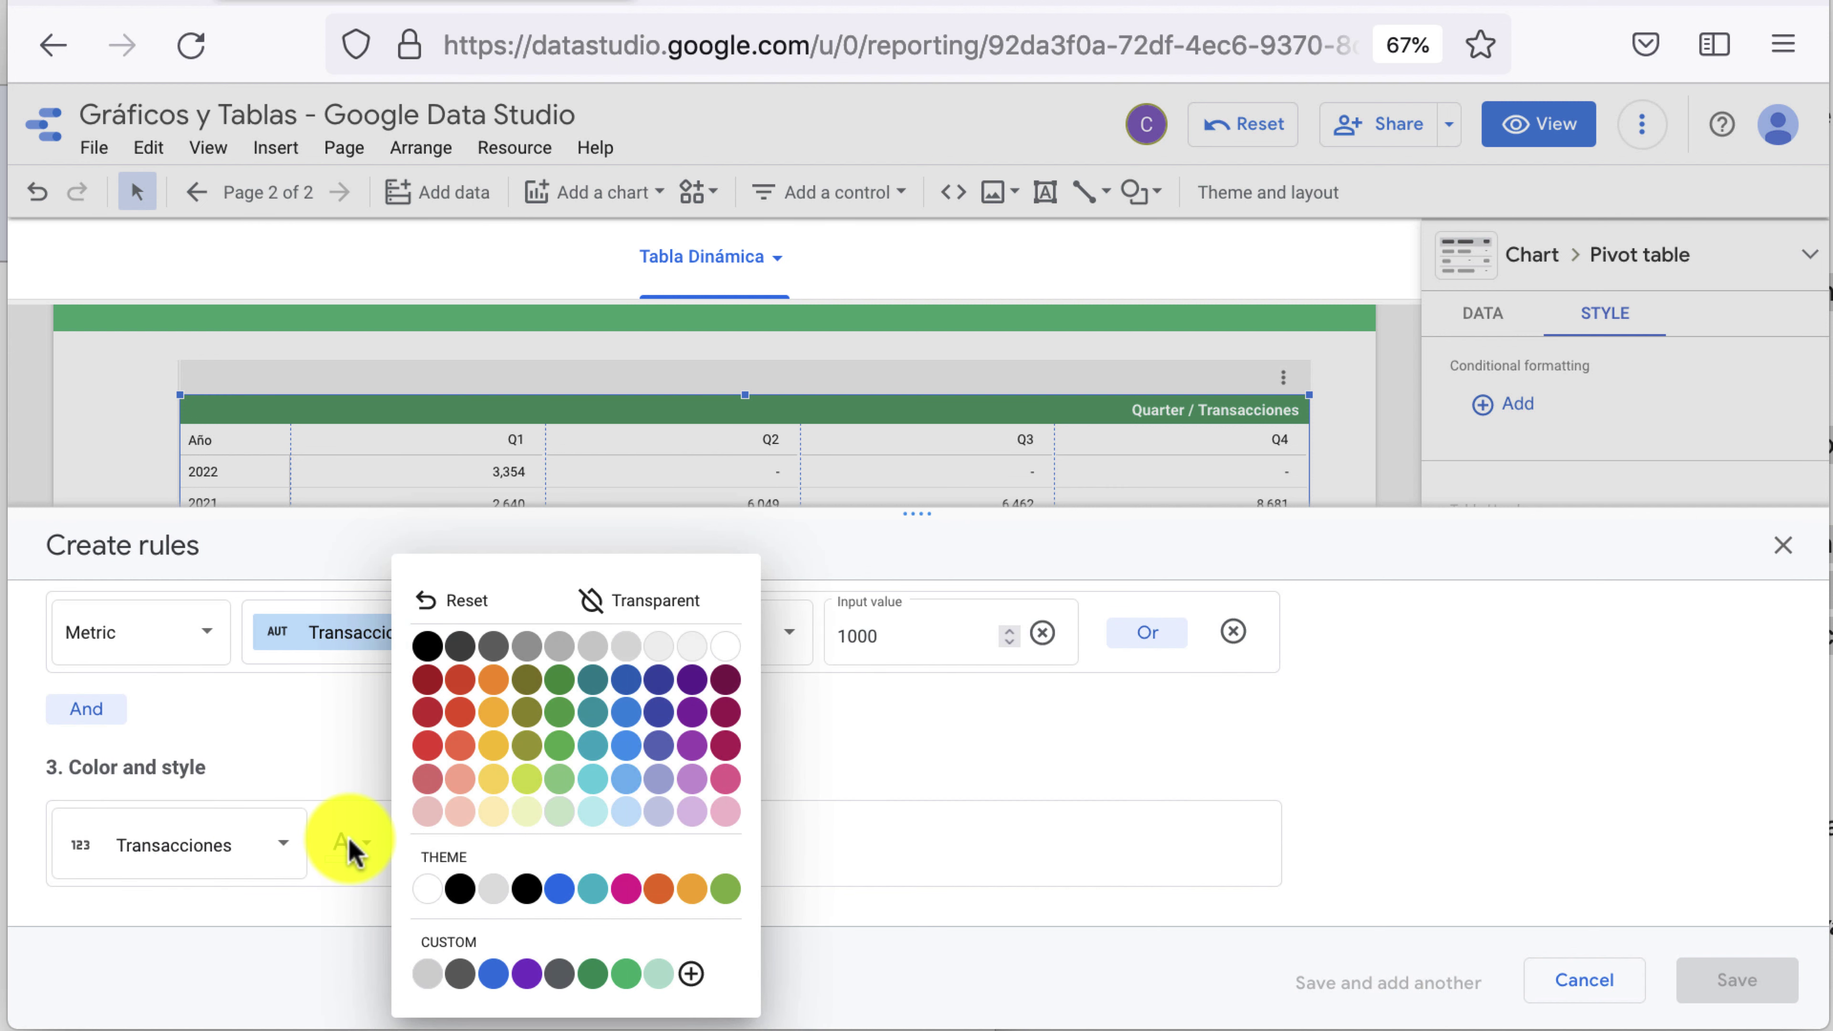
{"action": "left_click", "coordinate": [725, 645]}
{"action": "left_click", "coordinate": [425, 845]}
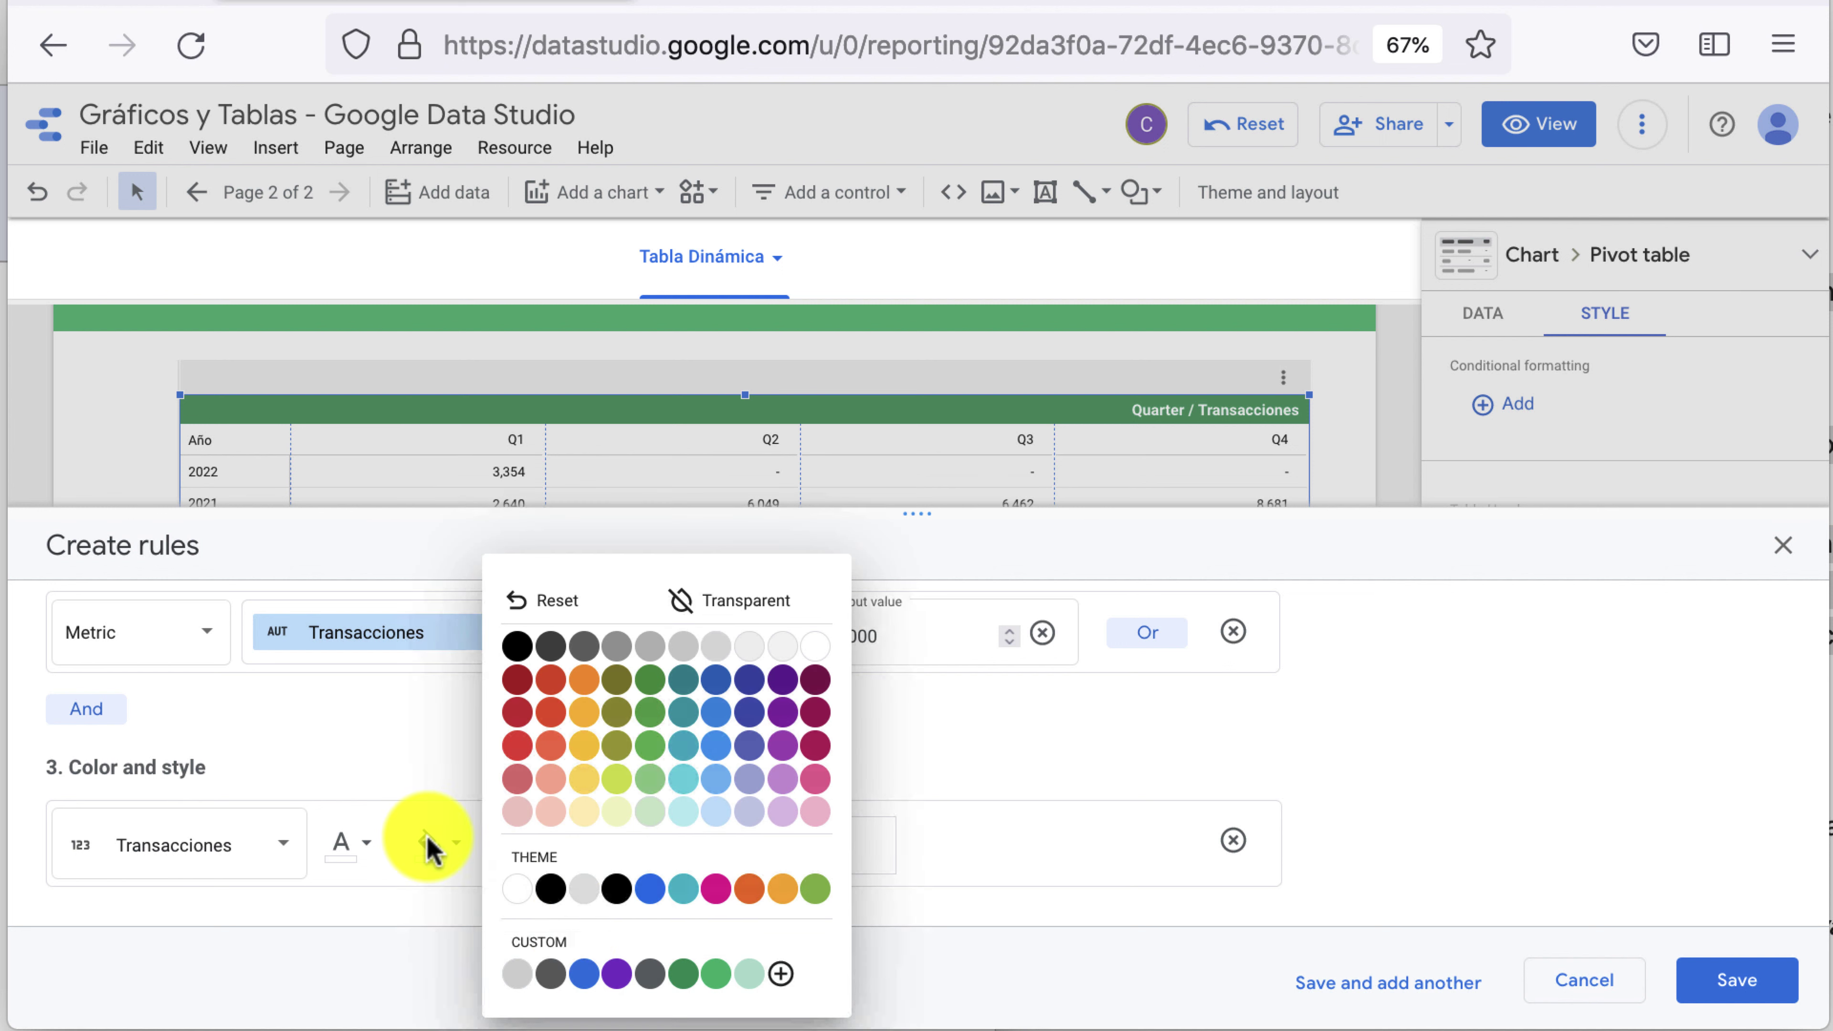
{"action": "left_click", "coordinate": [682, 976]}
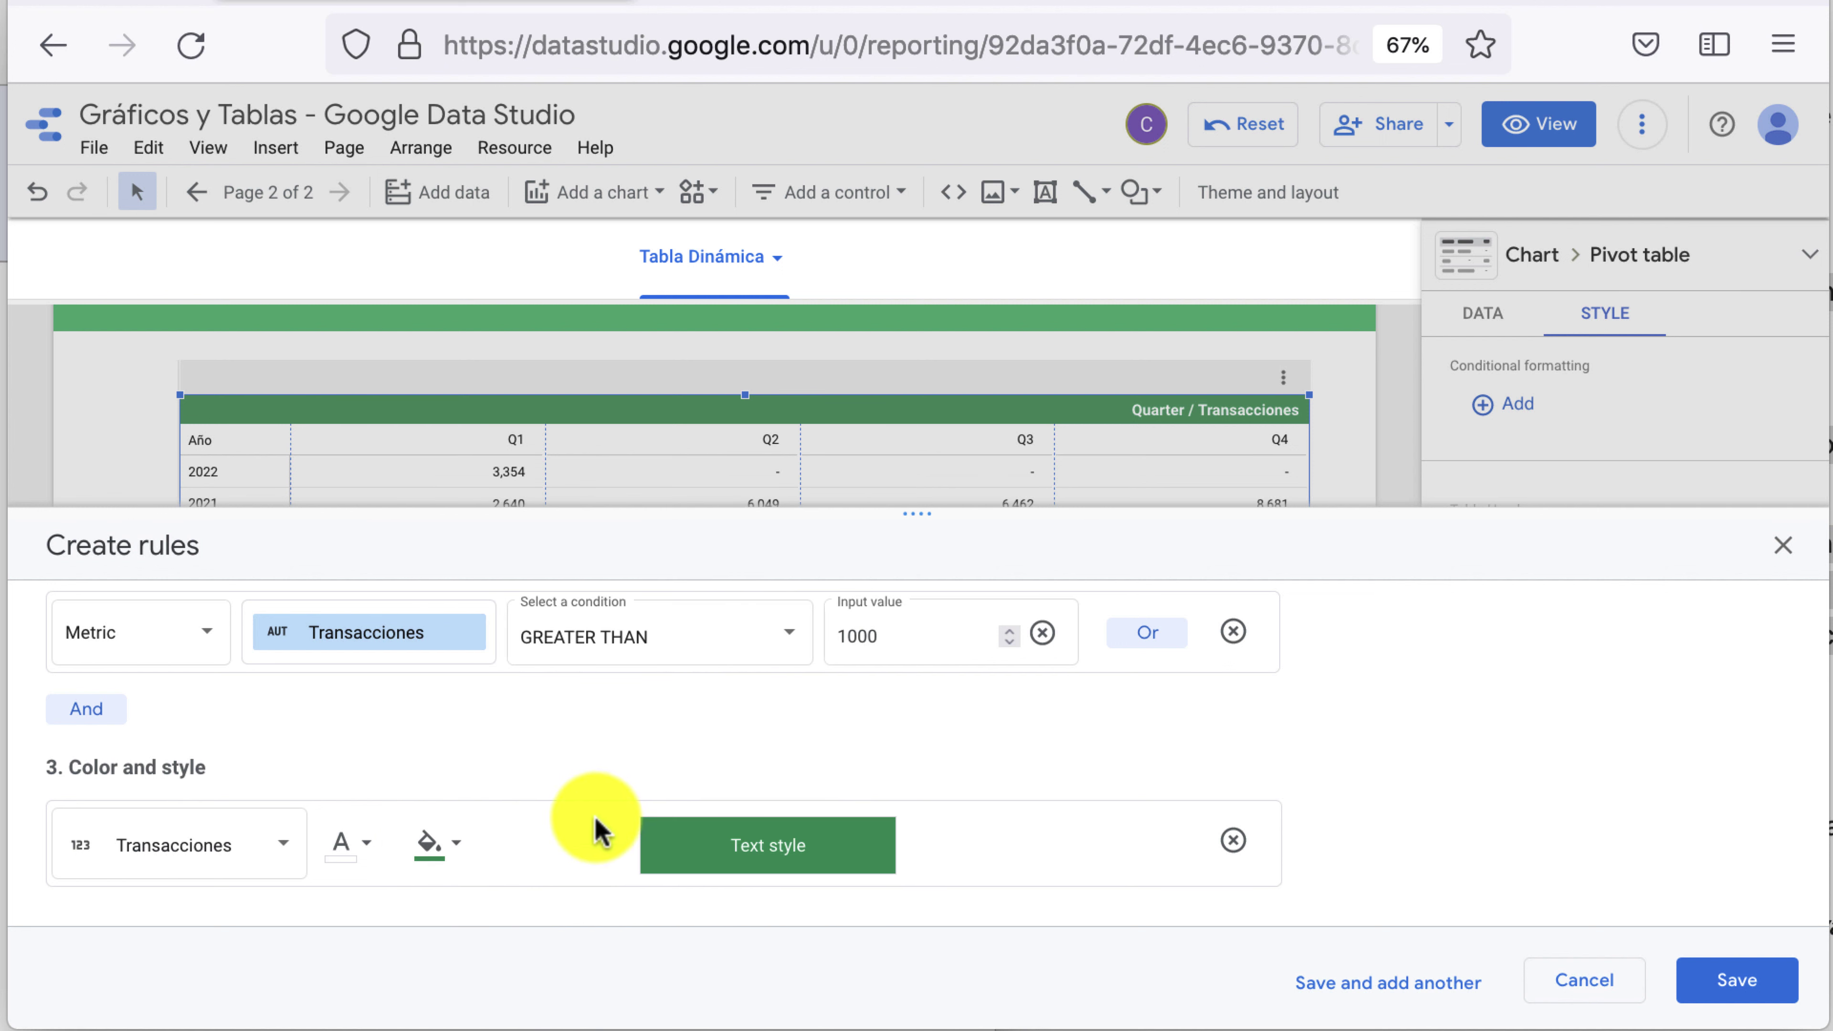
{"action": "left_click", "coordinate": [1738, 982]}
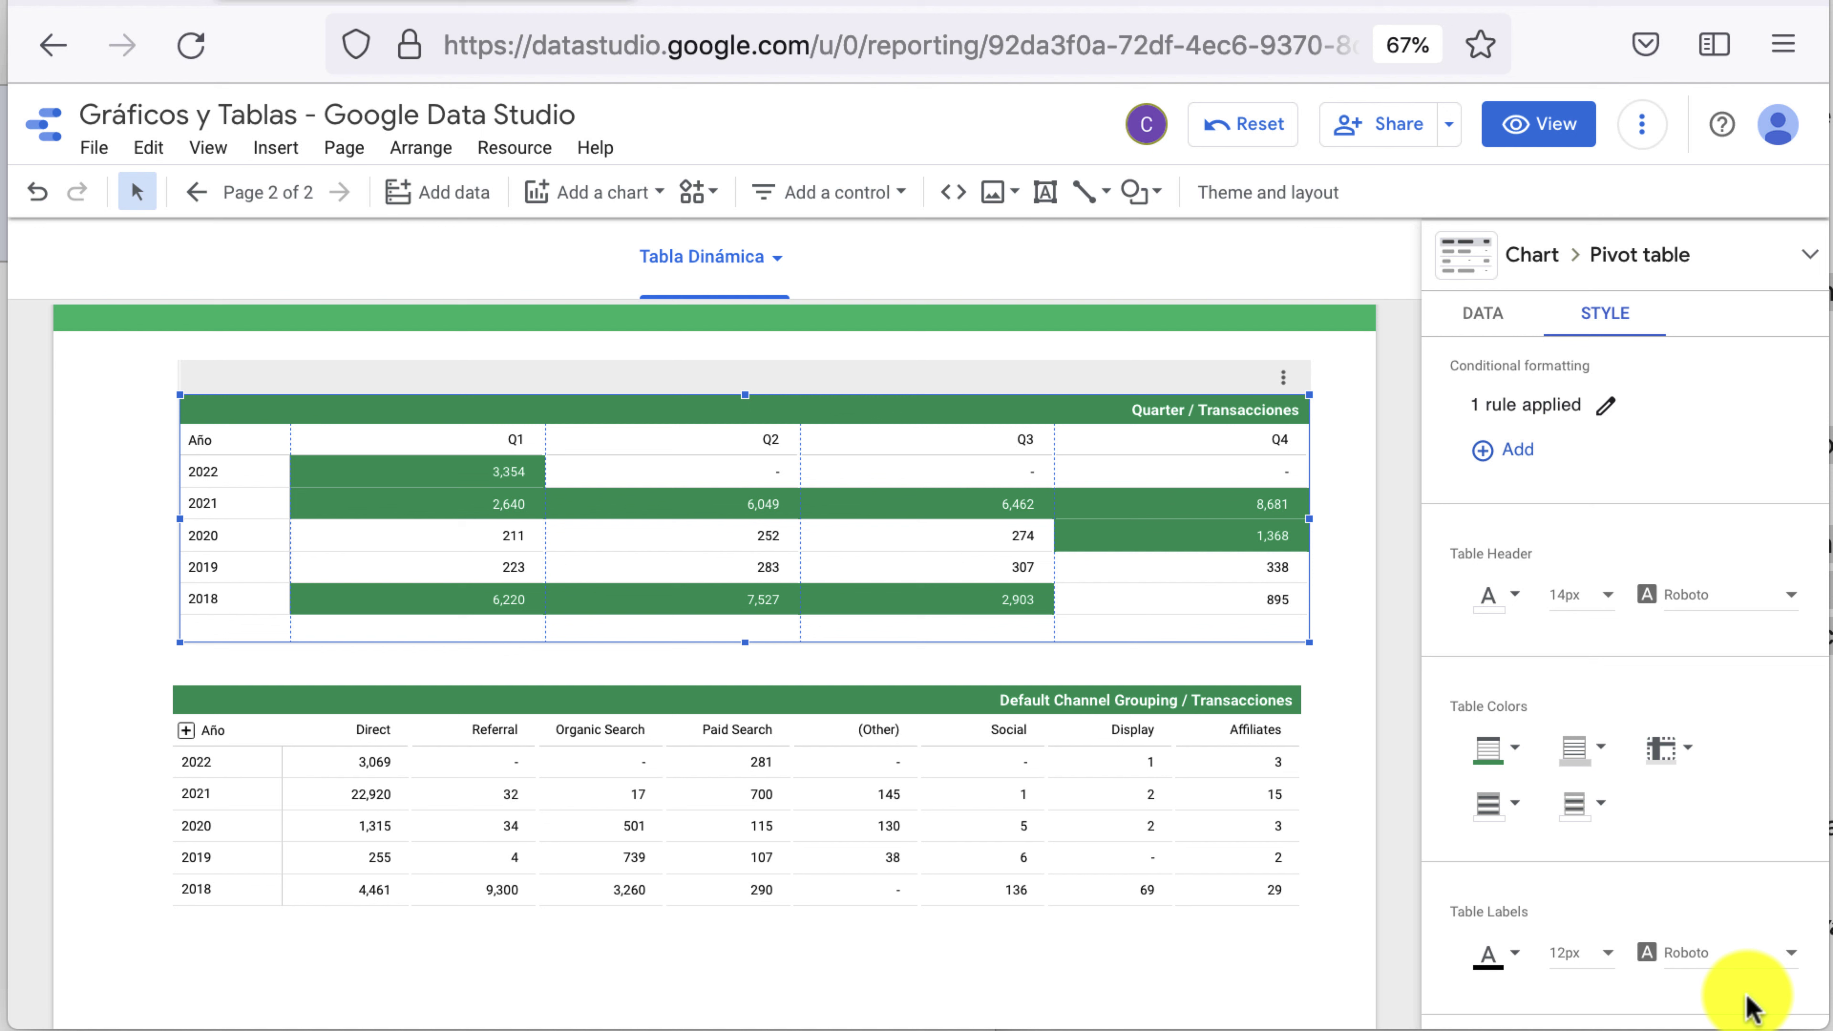
Delete the single Transacciones-above-1000 rule from the conditional format rules list
{"action": "left_click", "coordinate": [1610, 412]}
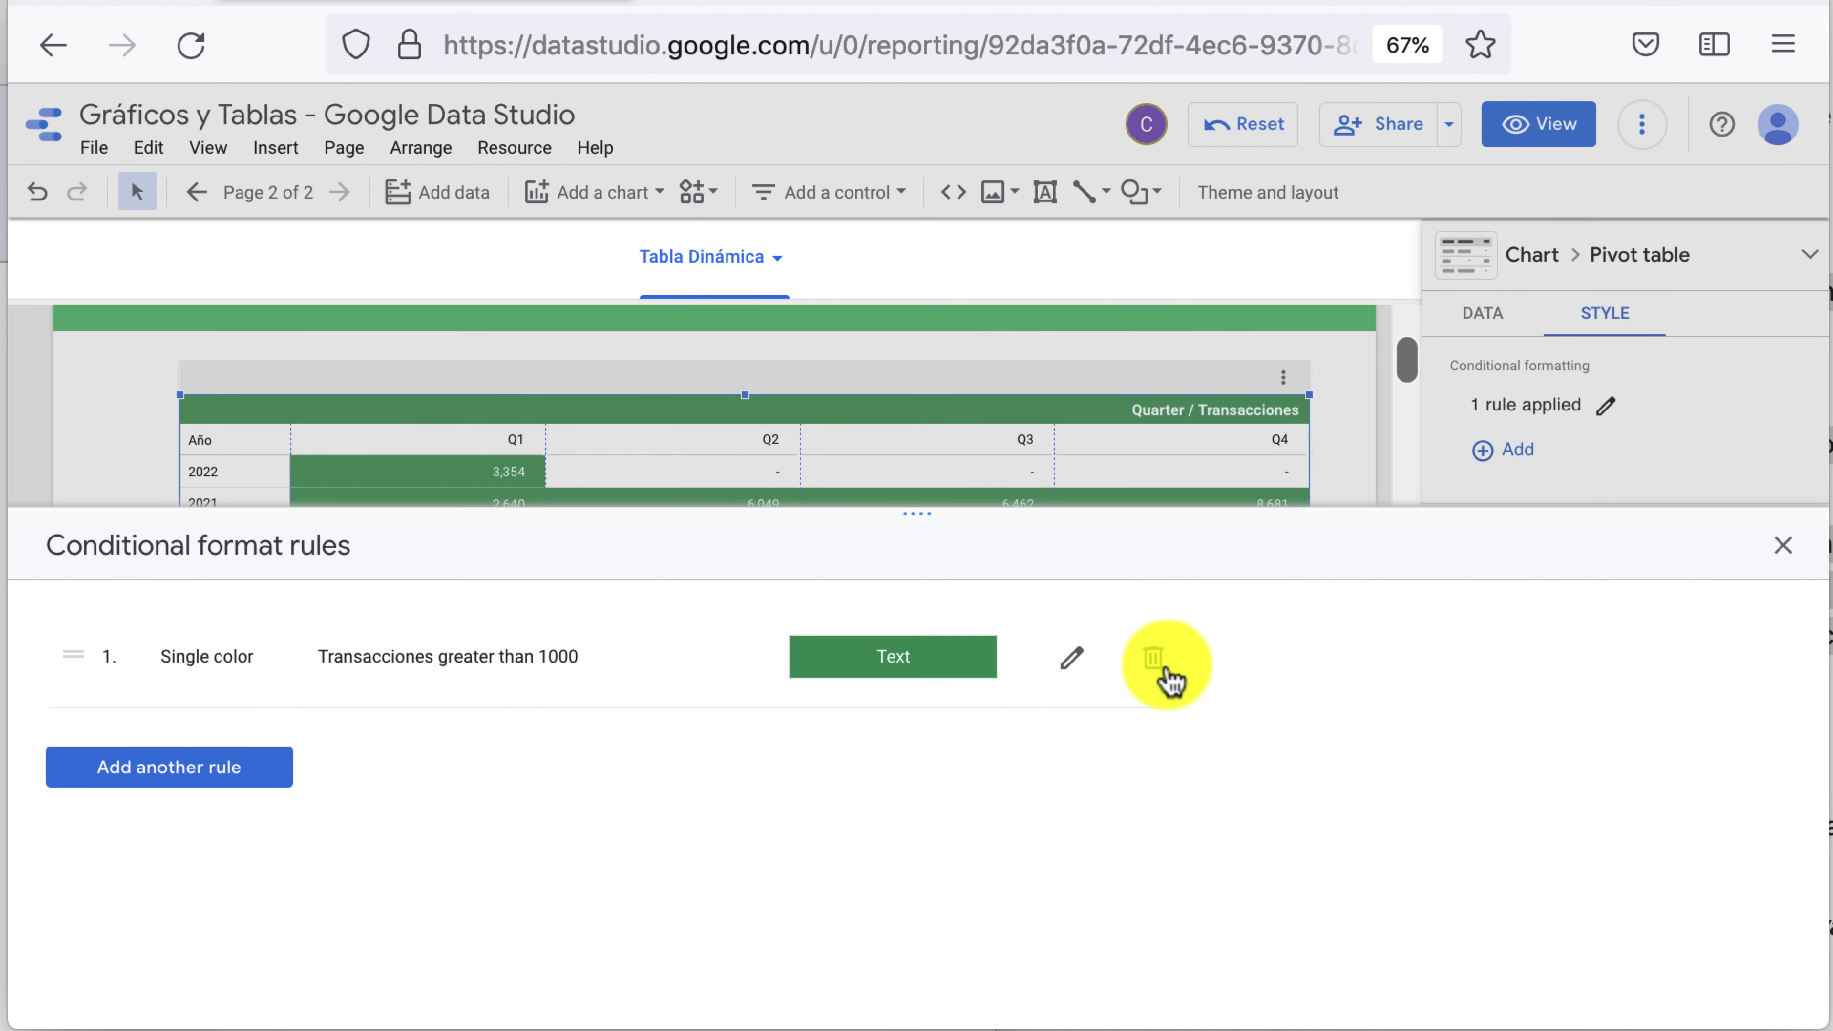
{"action": "left_click", "coordinate": [1152, 657]}
{"action": "left_click", "coordinate": [1783, 546]}
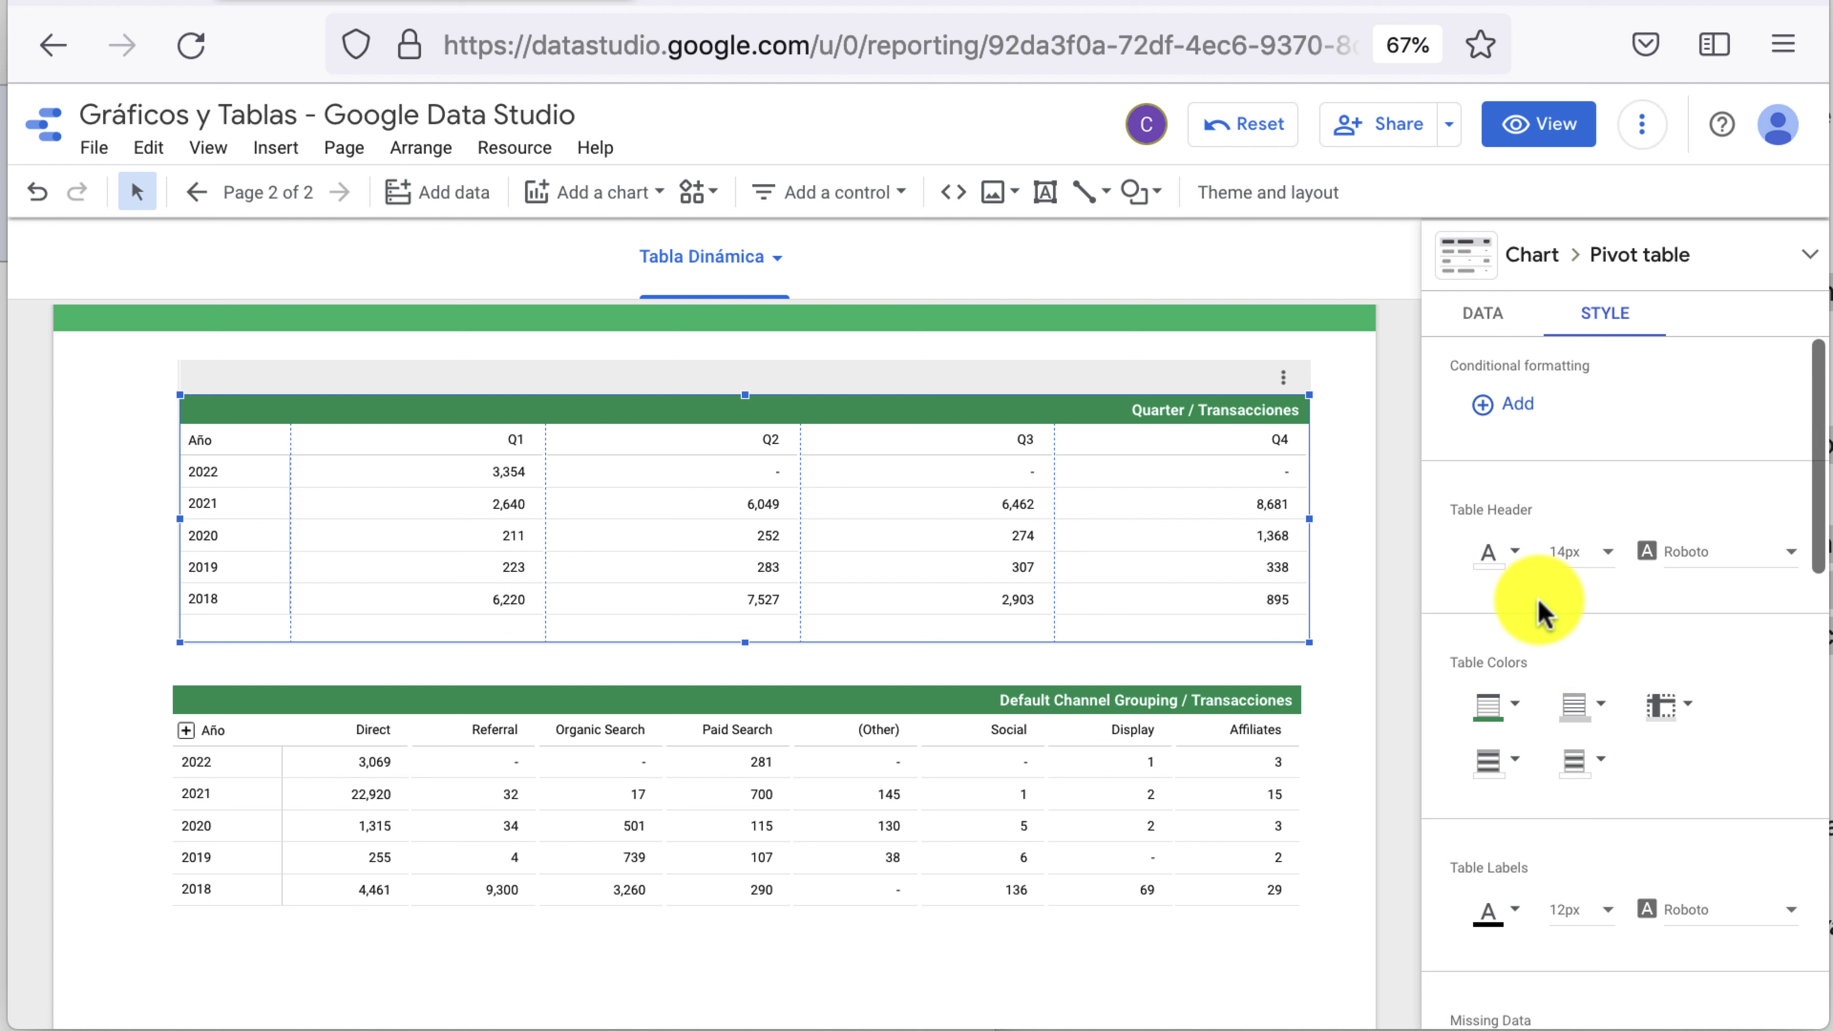
{"action": "scroll", "coordinate": [1539, 612], "scroll_direction": "down", "scroll_amount": 2}
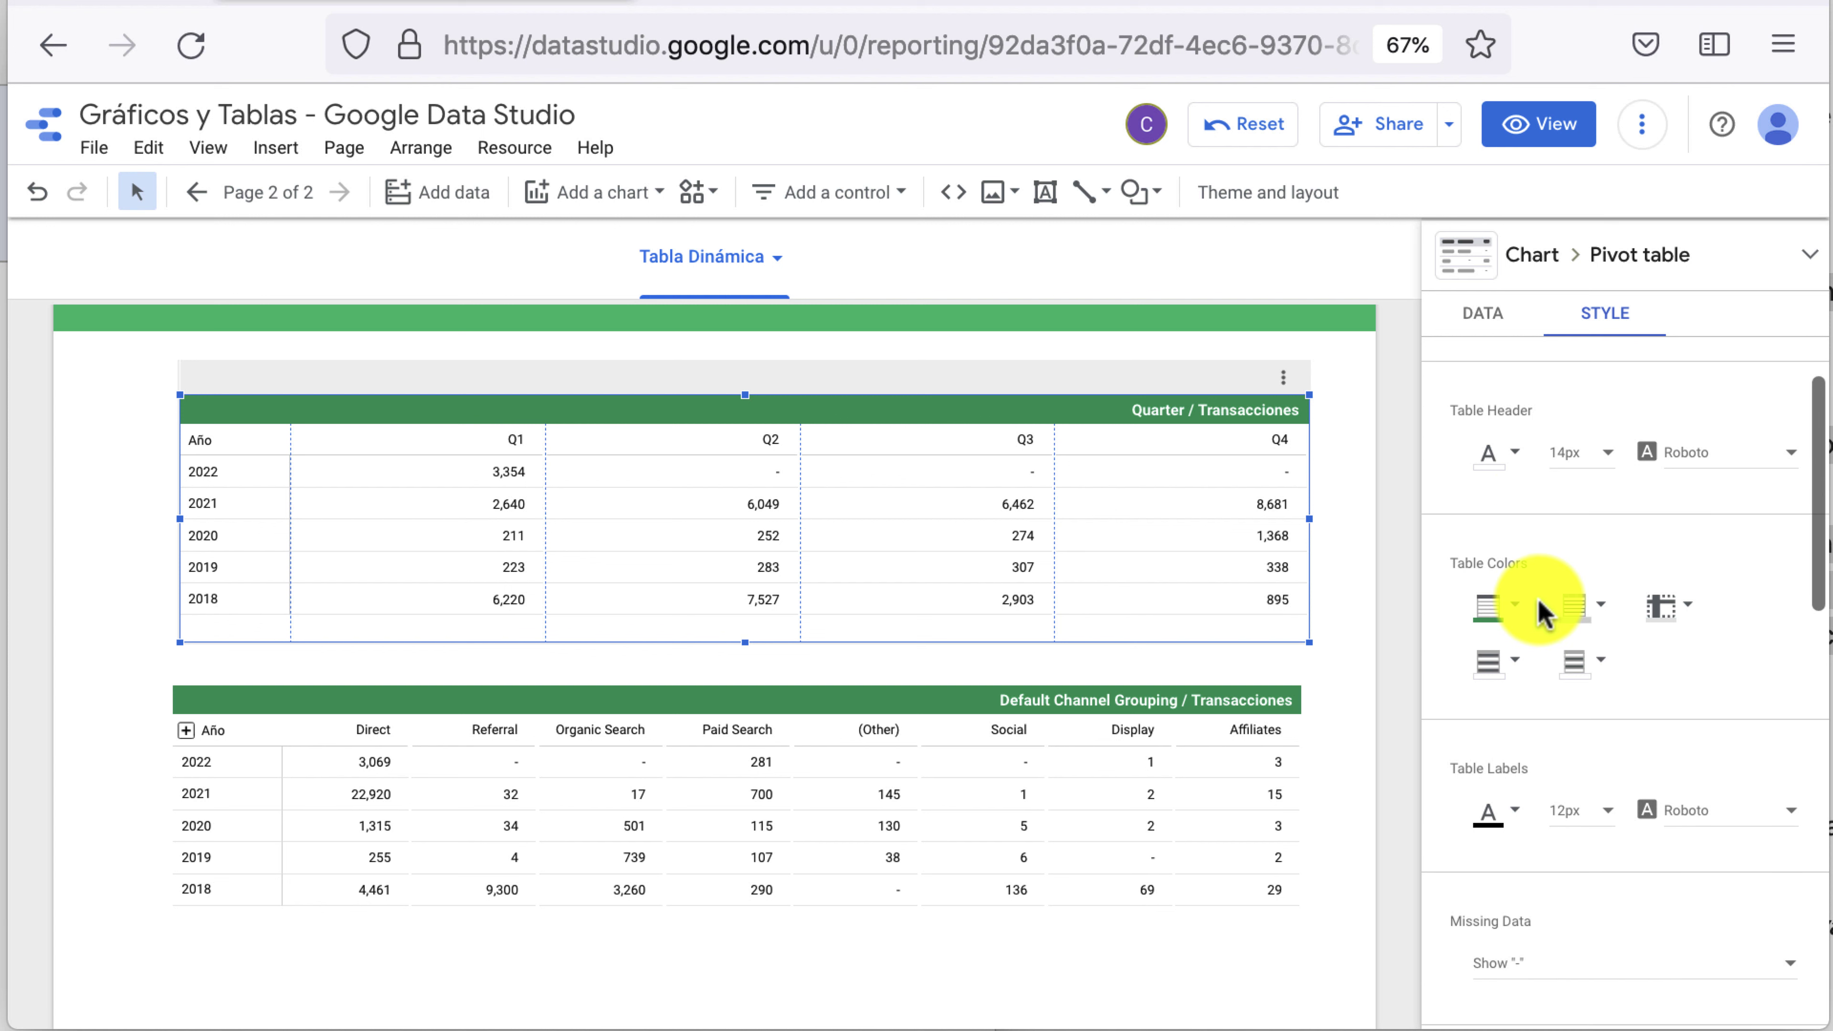
Set the row highlight colour to light green, after trying orange and light grey
{"action": "left_click", "coordinate": [1662, 614]}
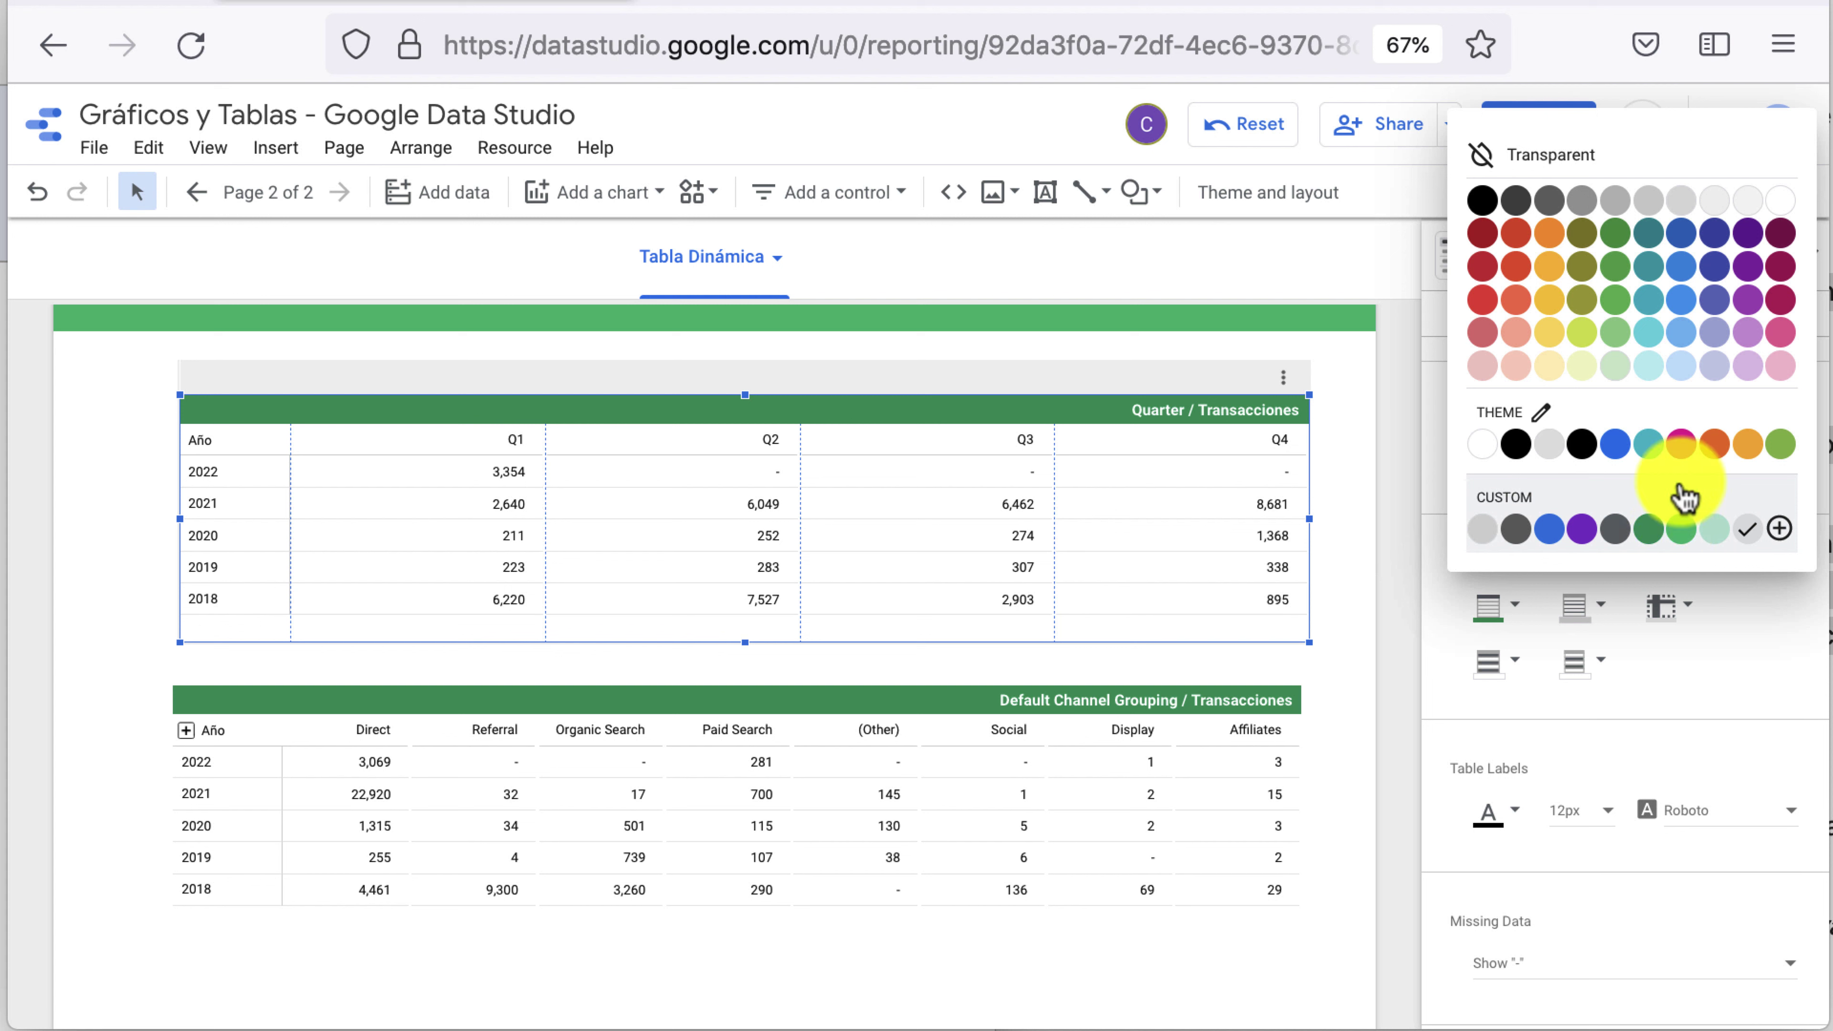
{"action": "left_click", "coordinate": [1713, 444]}
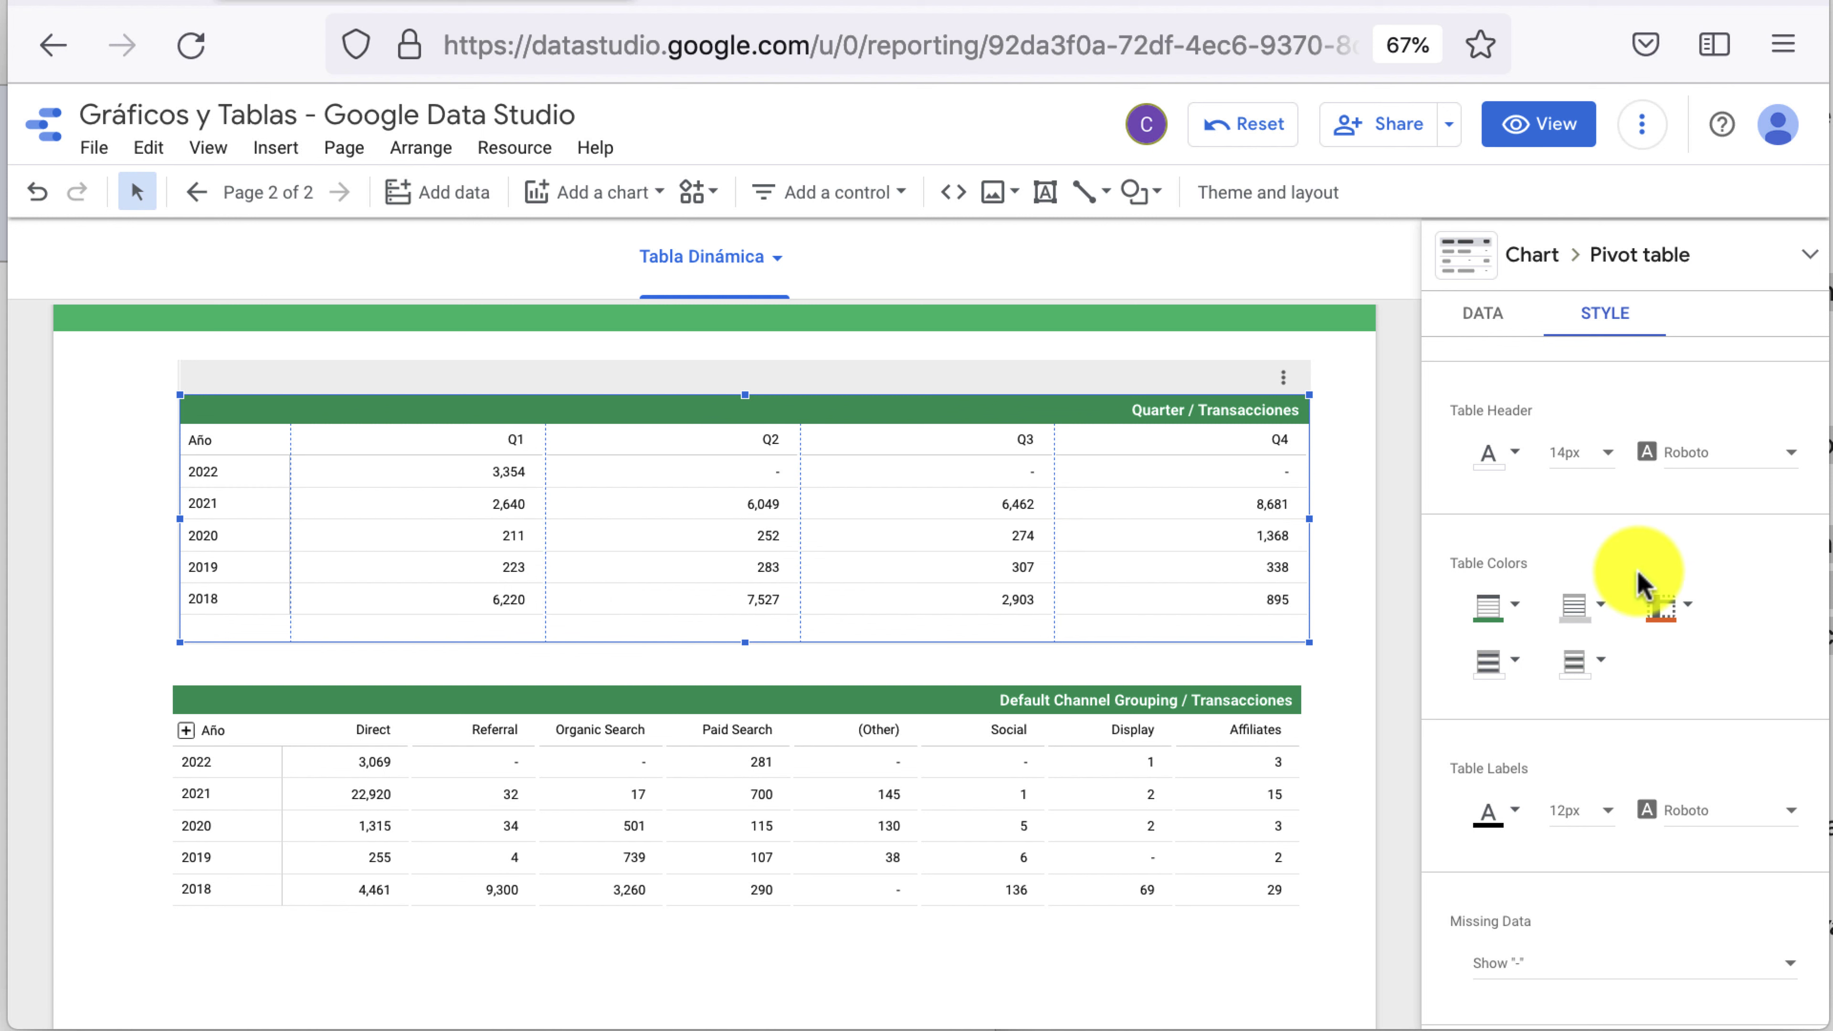
{"action": "left_click", "coordinate": [1662, 609]}
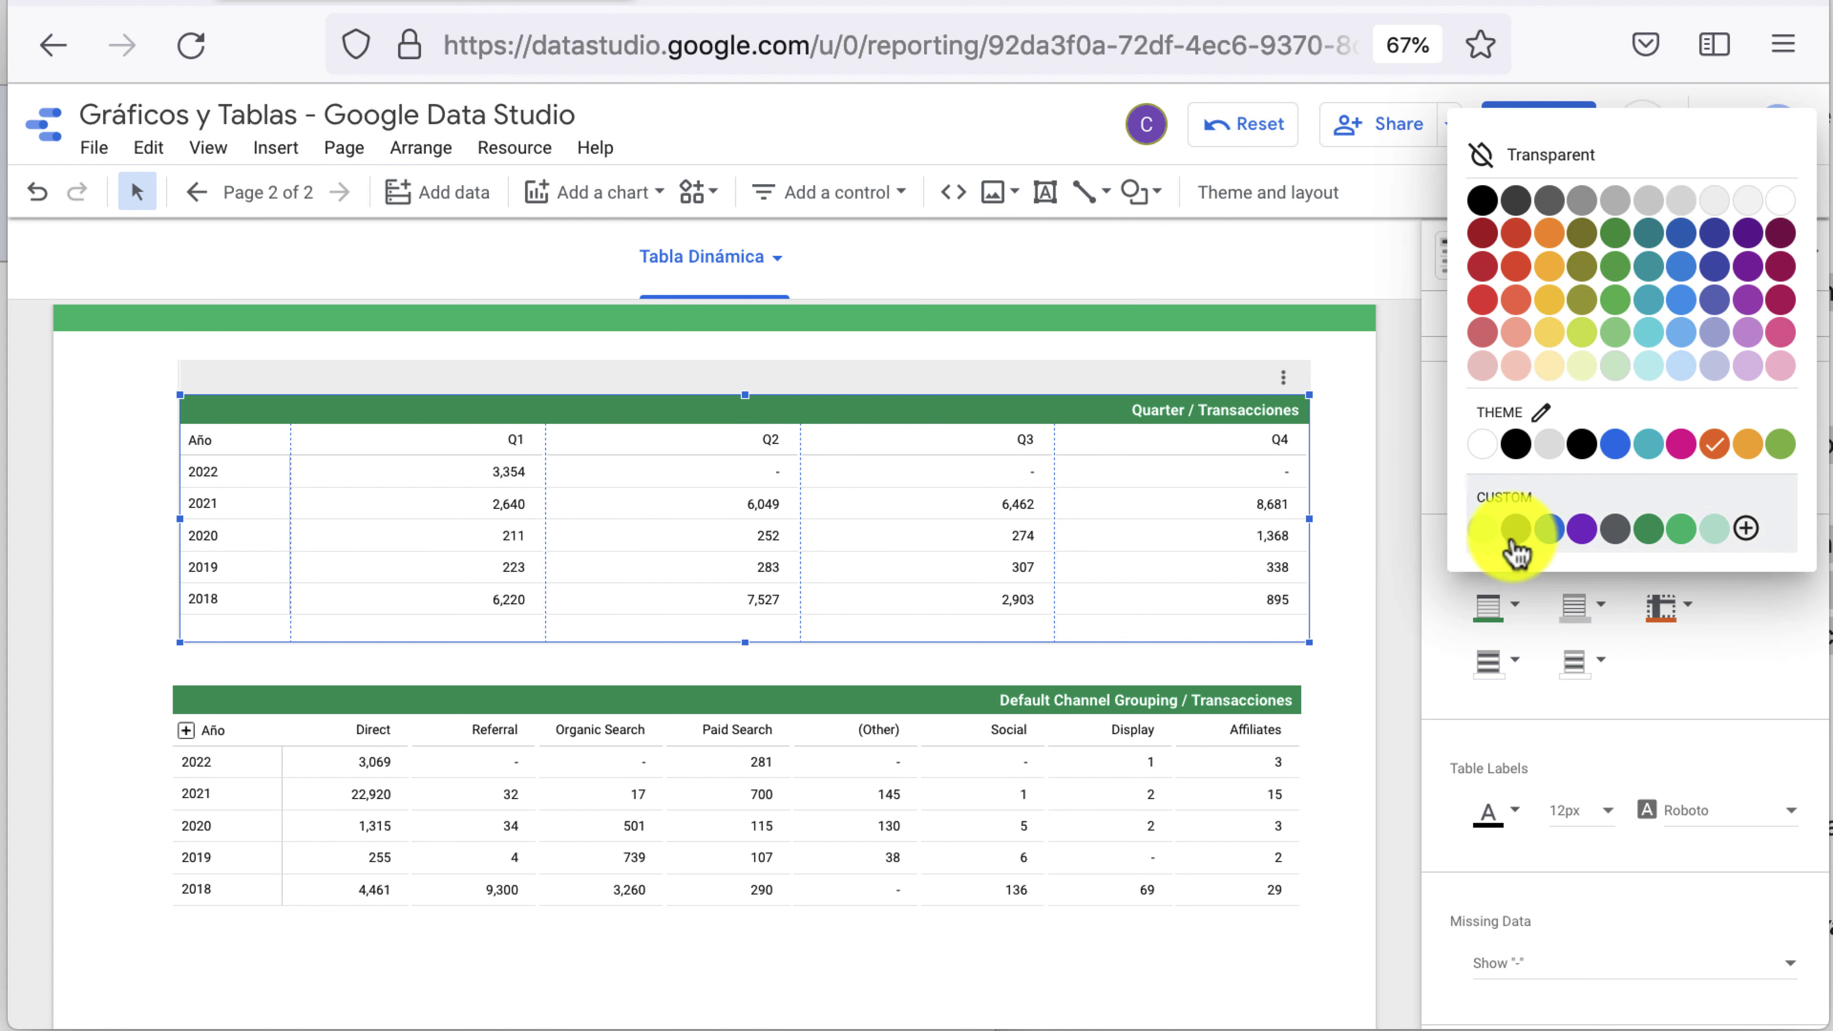
{"action": "left_click", "coordinate": [1482, 529]}
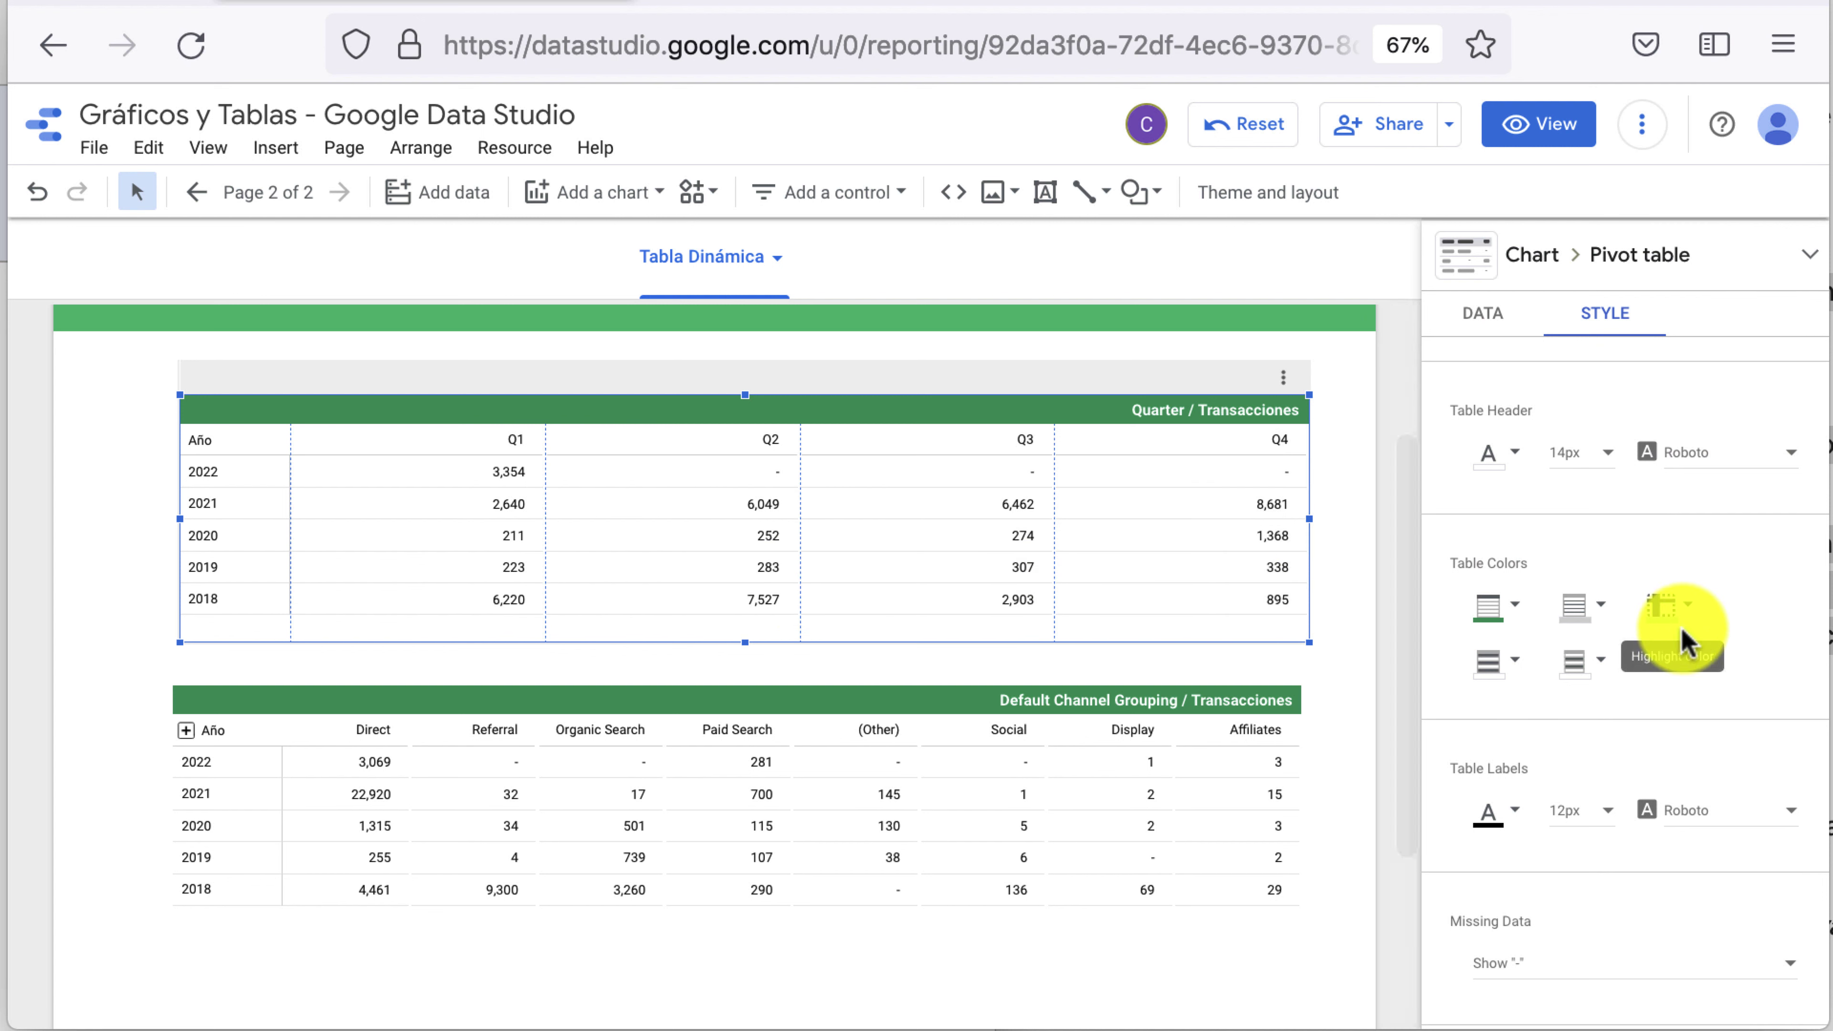
{"action": "left_click", "coordinate": [1677, 603]}
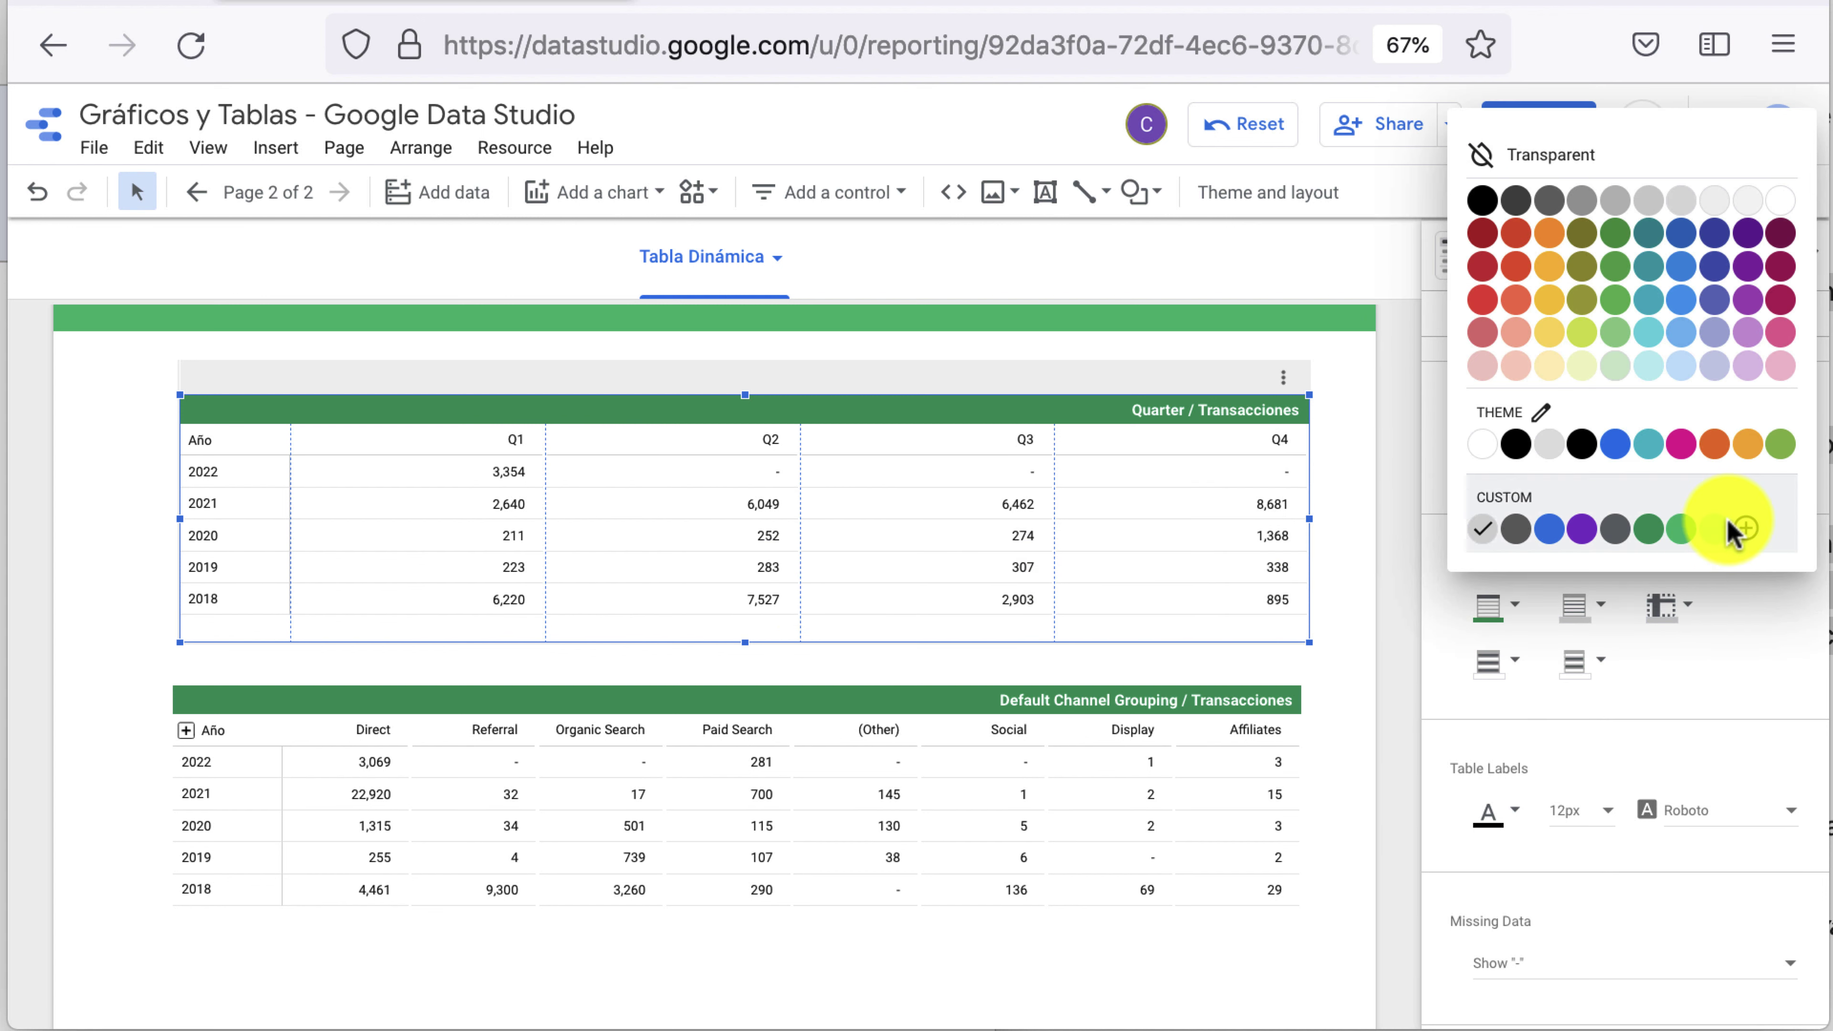
{"action": "left_click", "coordinate": [1713, 531]}
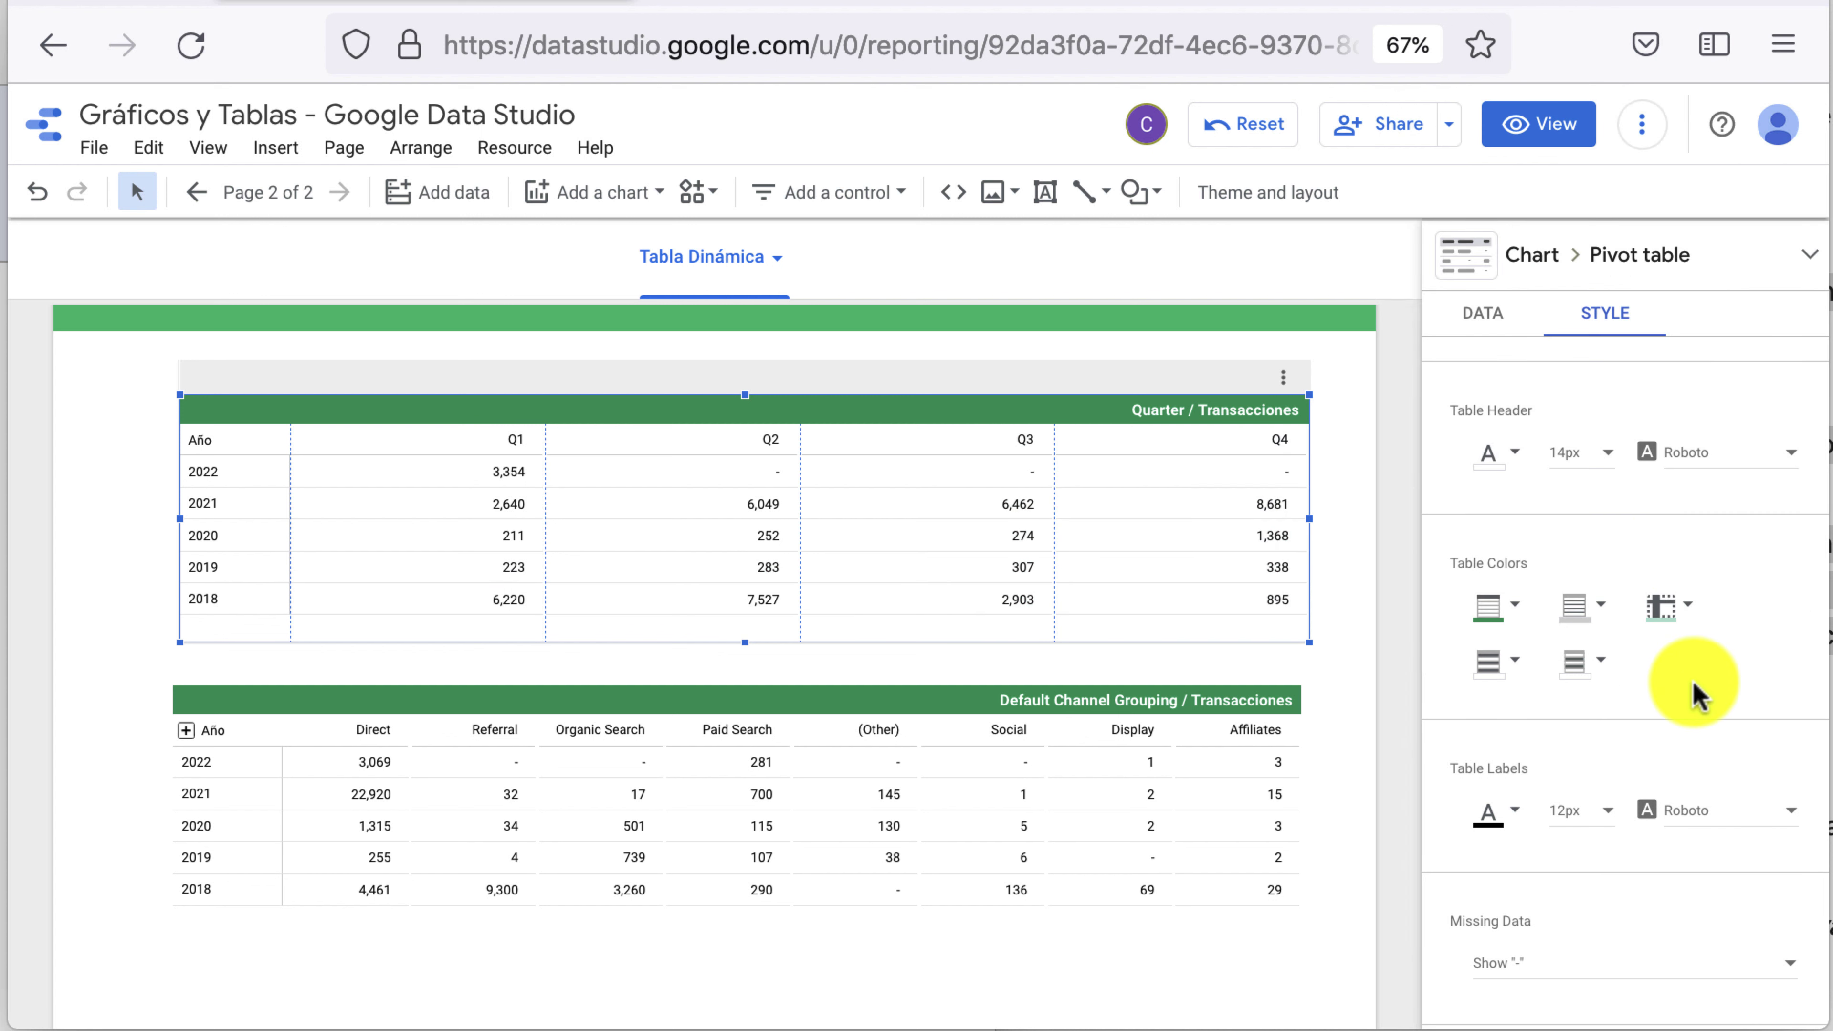
Try a blue alternating row colour, then undo it to keep rows white
{"action": "left_click", "coordinate": [1490, 662]}
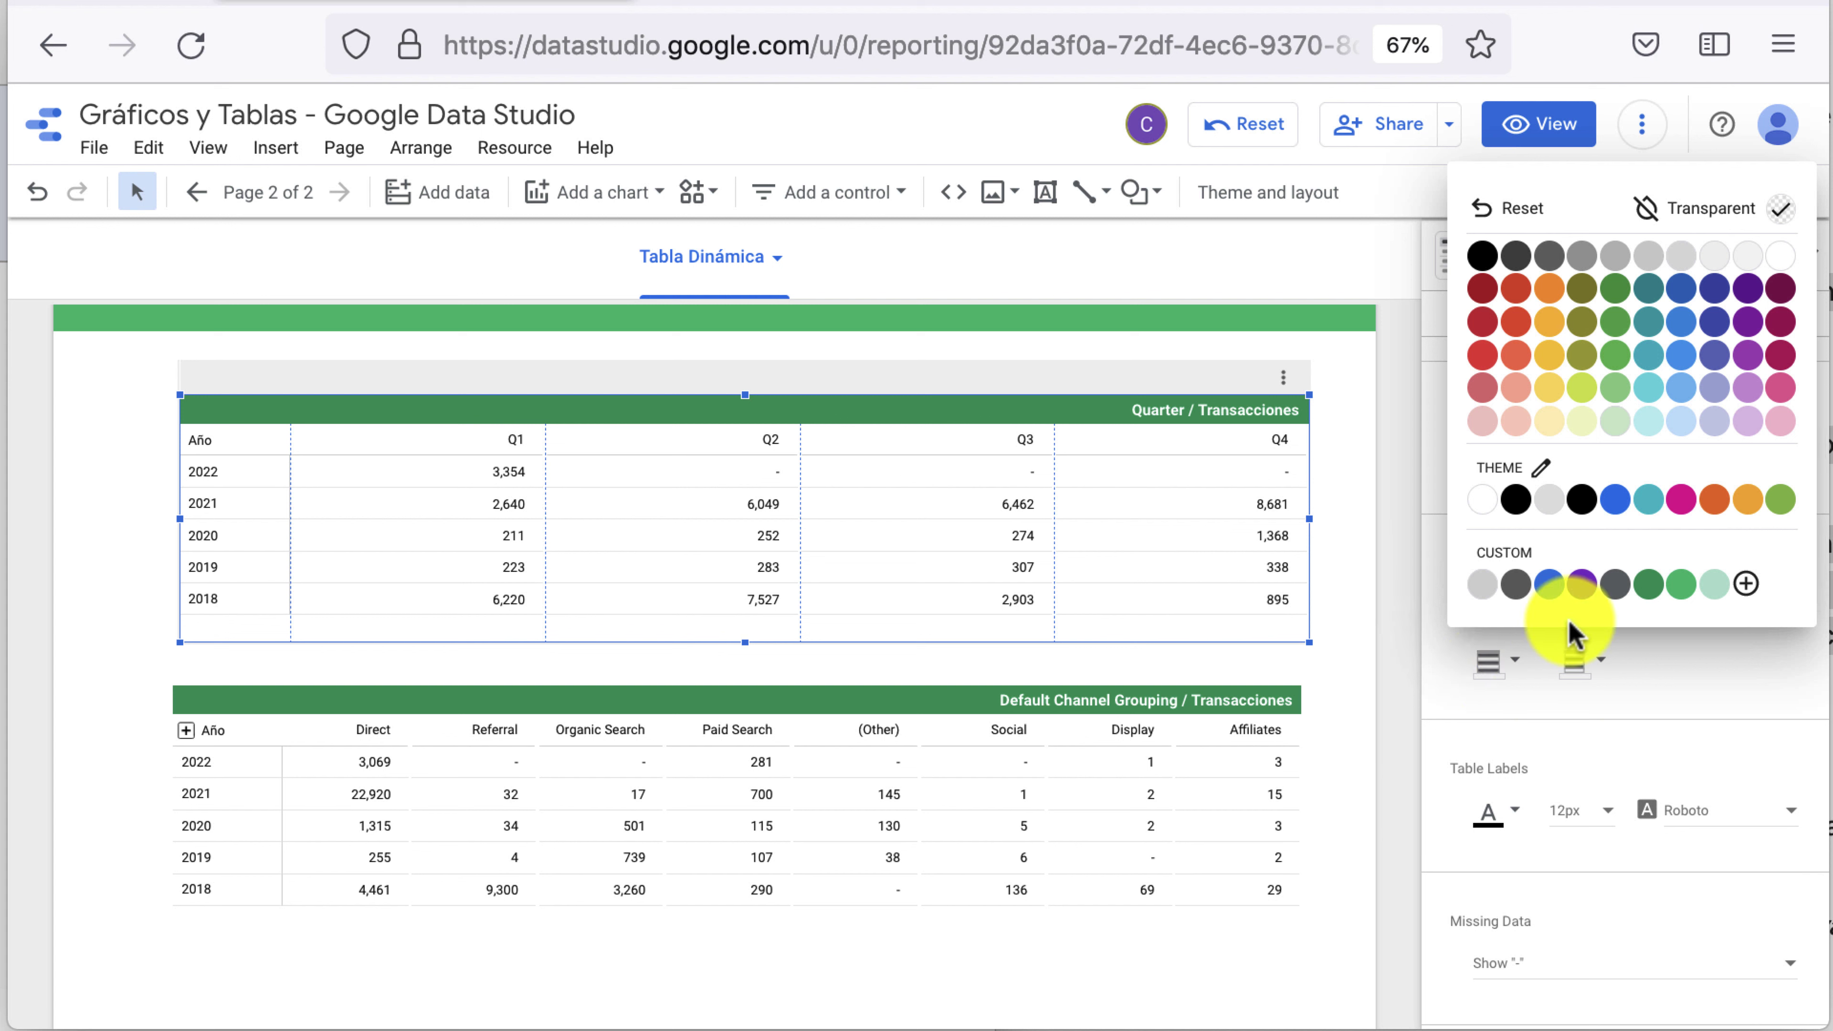
{"action": "left_click", "coordinate": [1681, 353]}
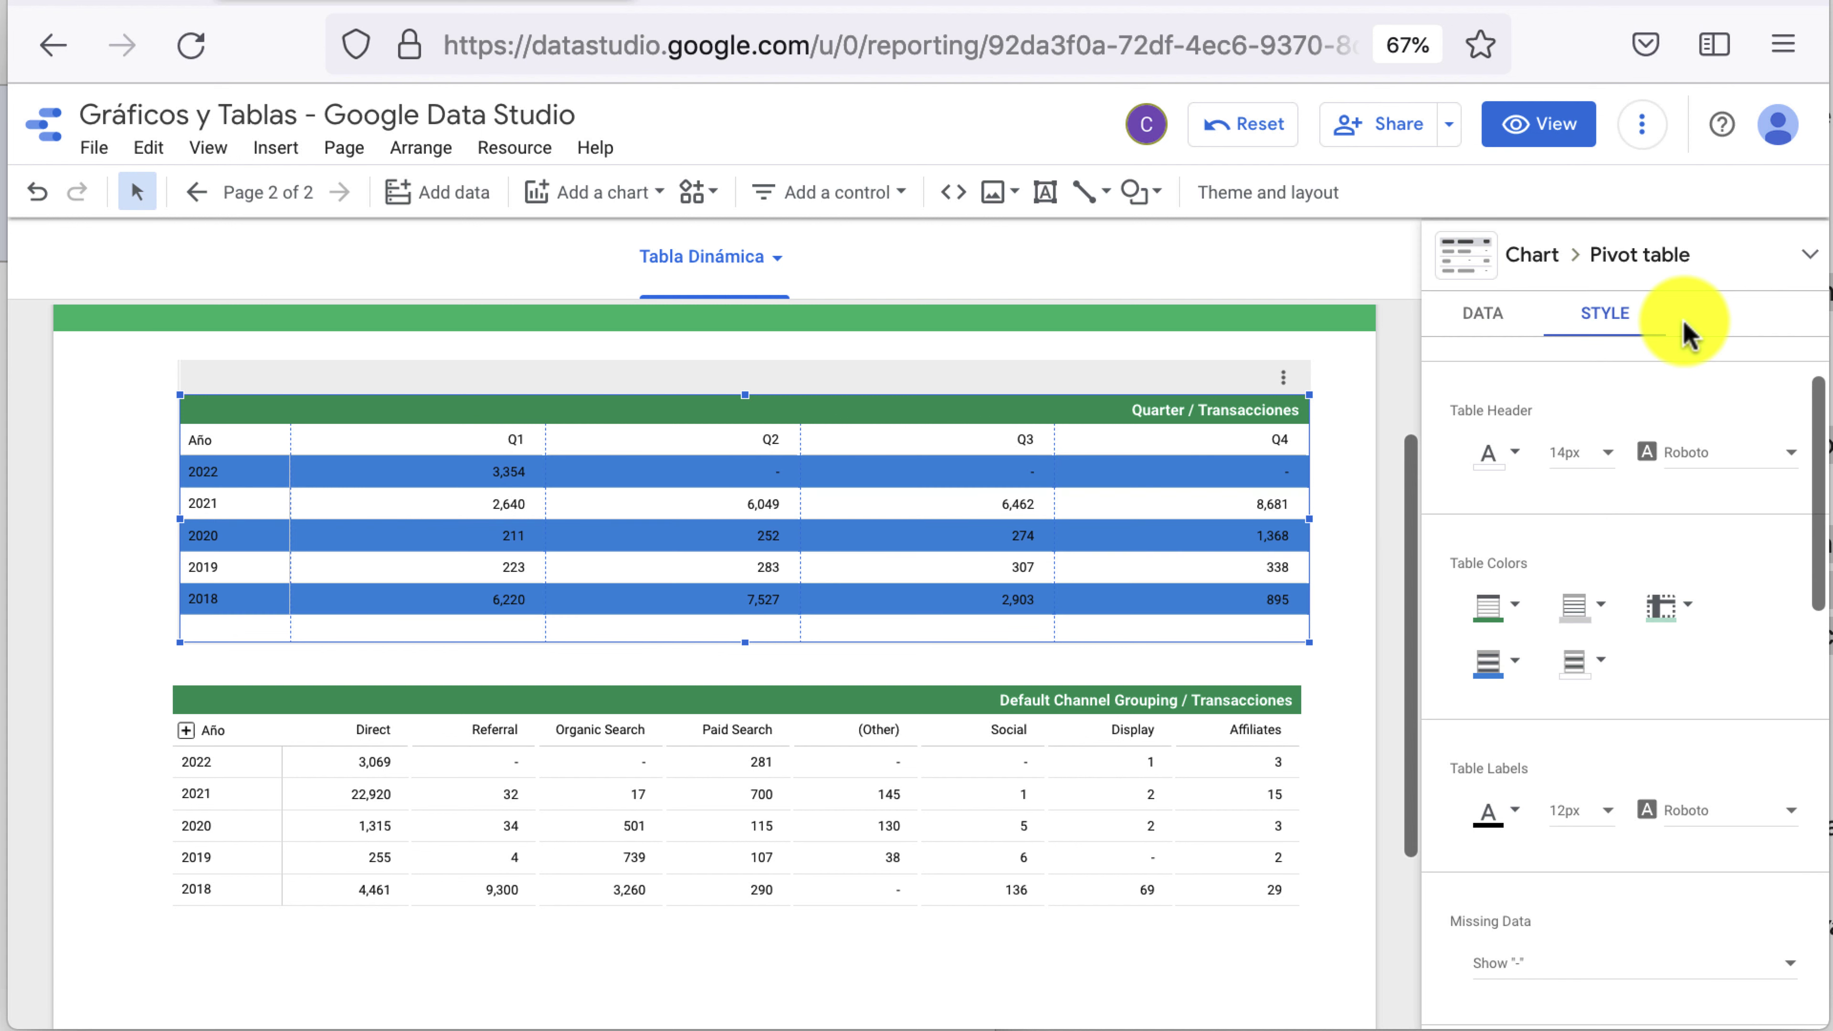
{"action": "key", "text": "ctrl+z"}
Show missing data as "-", after trying 0, No data and blank
{"action": "scroll", "coordinate": [1738, 657], "scroll_direction": "down", "scroll_amount": 5}
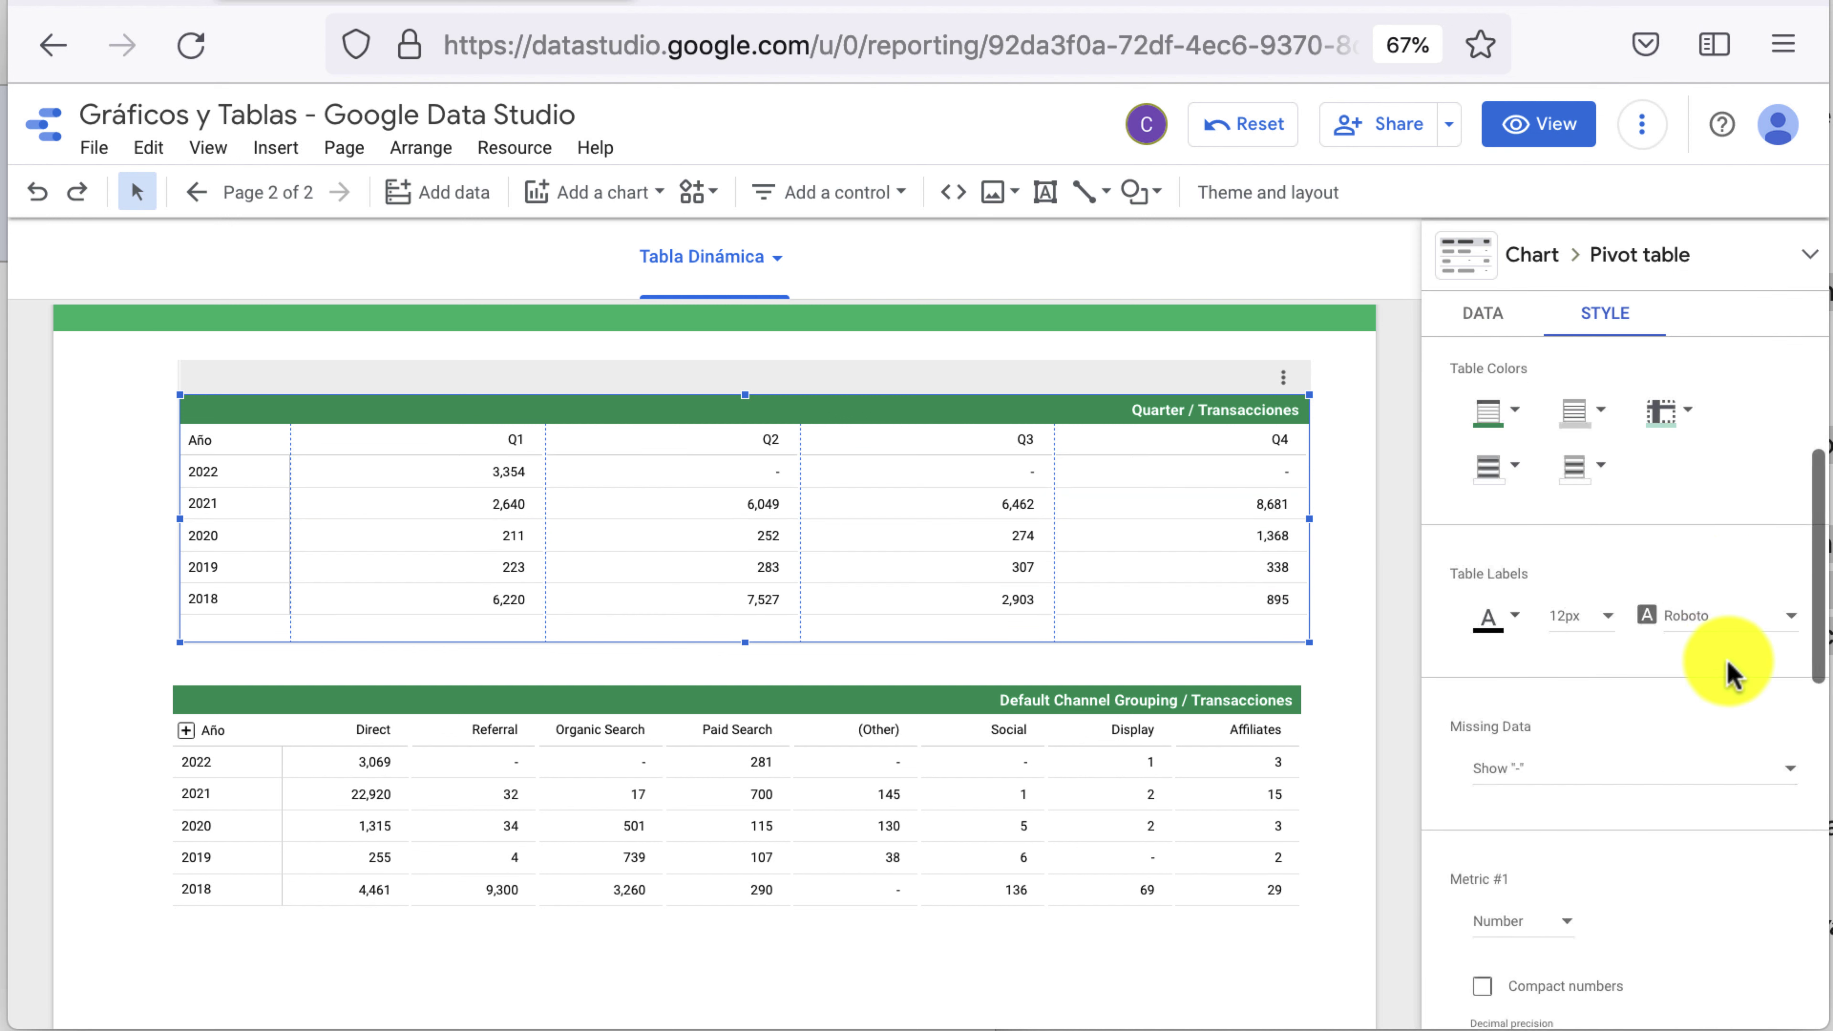
{"action": "scroll", "coordinate": [1734, 672], "scroll_direction": "down", "scroll_amount": 2}
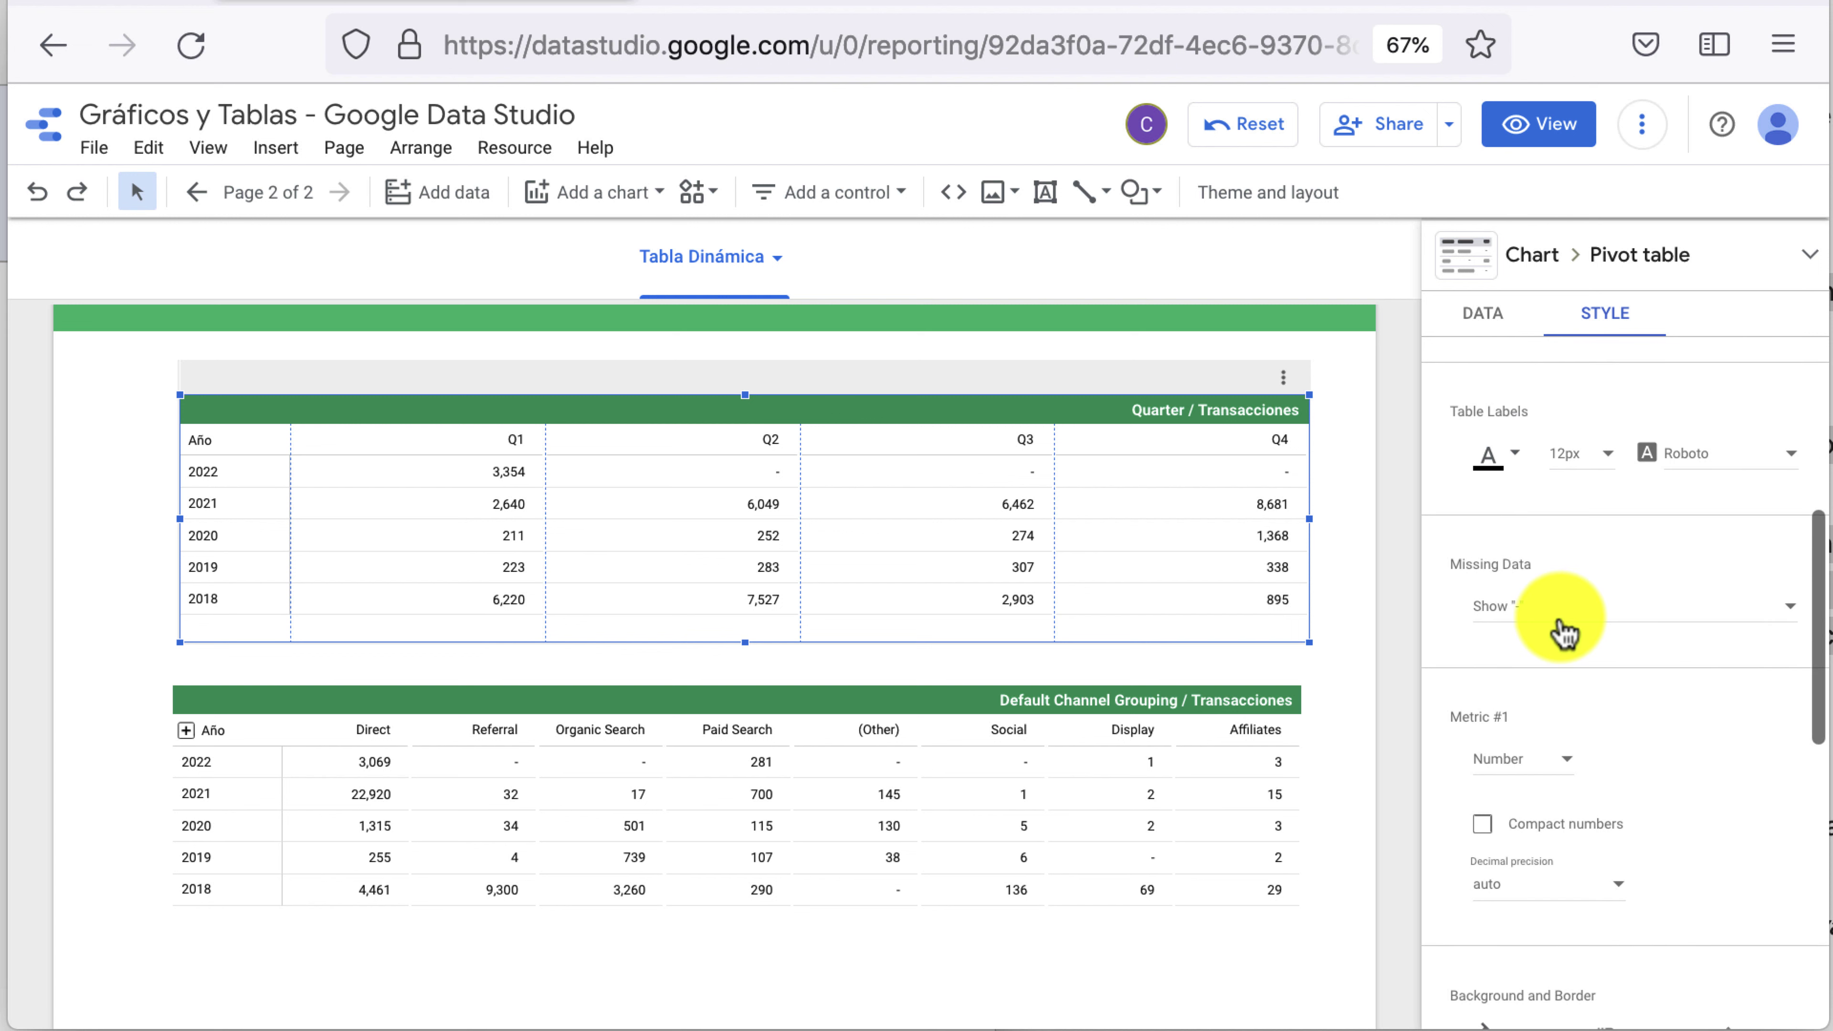
{"action": "left_click", "coordinate": [1561, 622]}
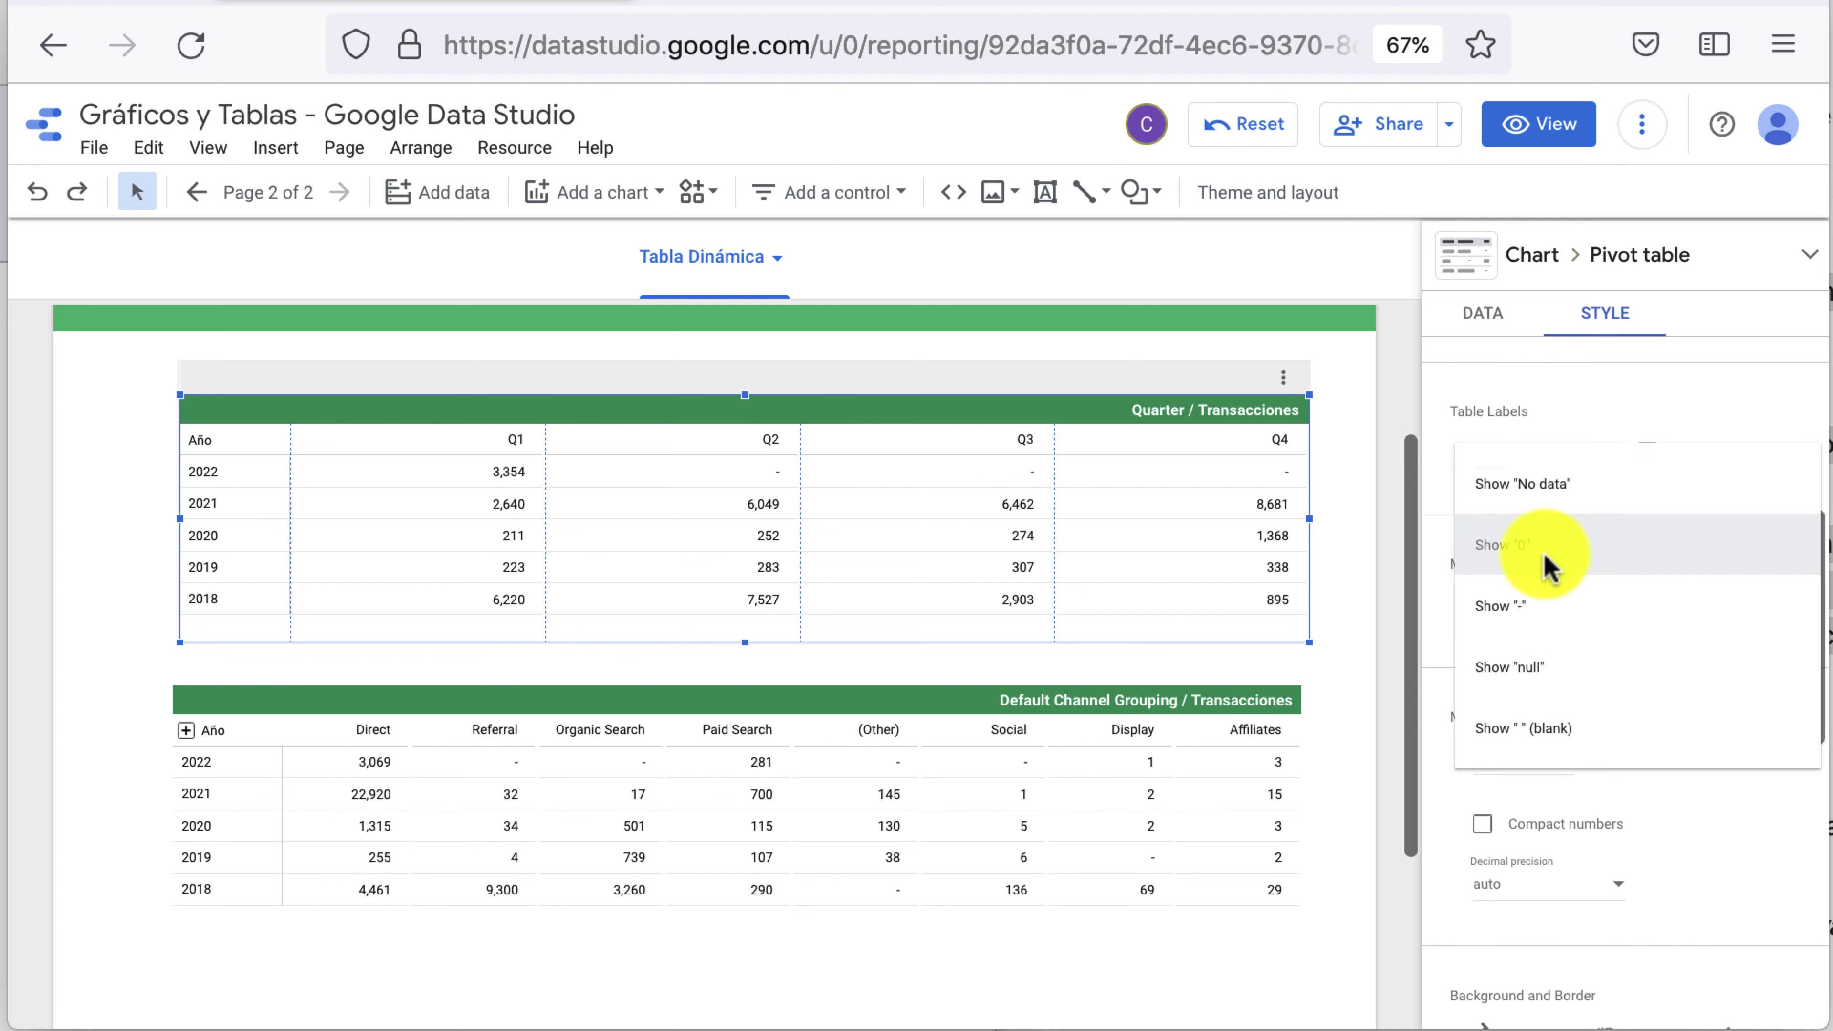
{"action": "left_click", "coordinate": [1552, 545]}
{"action": "left_click", "coordinate": [1566, 614]}
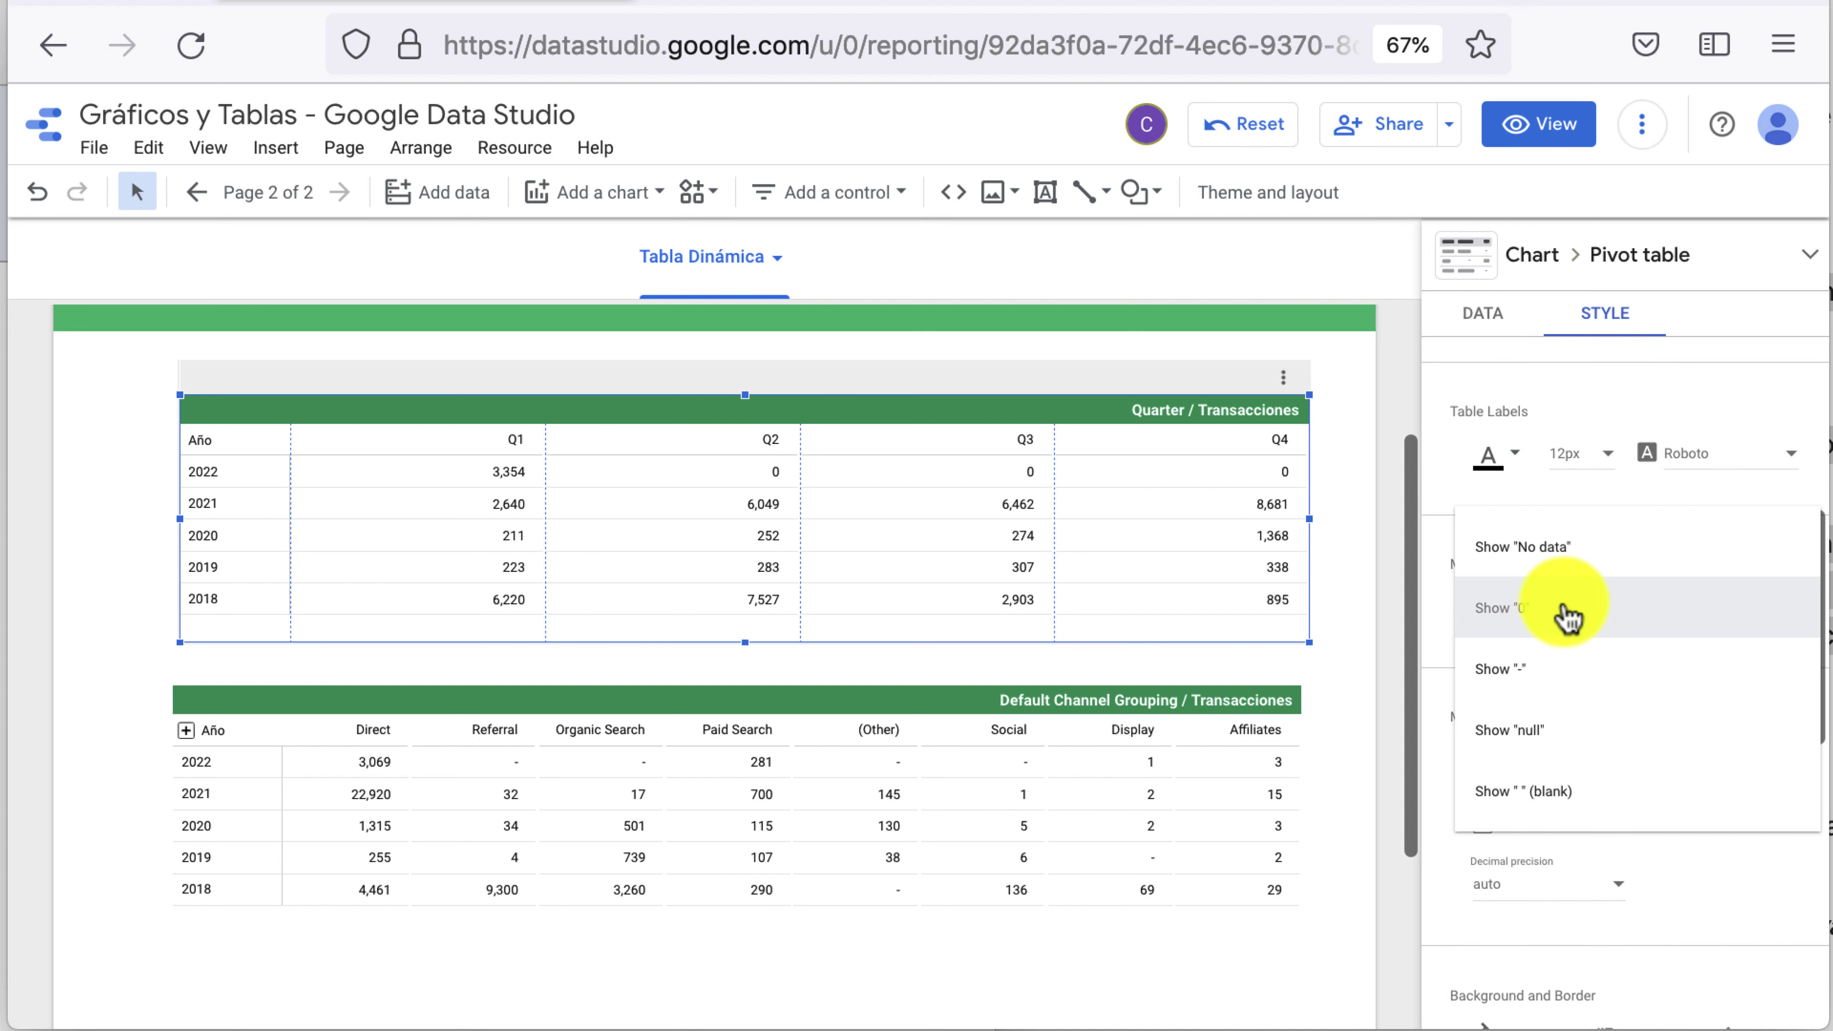
{"action": "left_click", "coordinate": [1566, 571]}
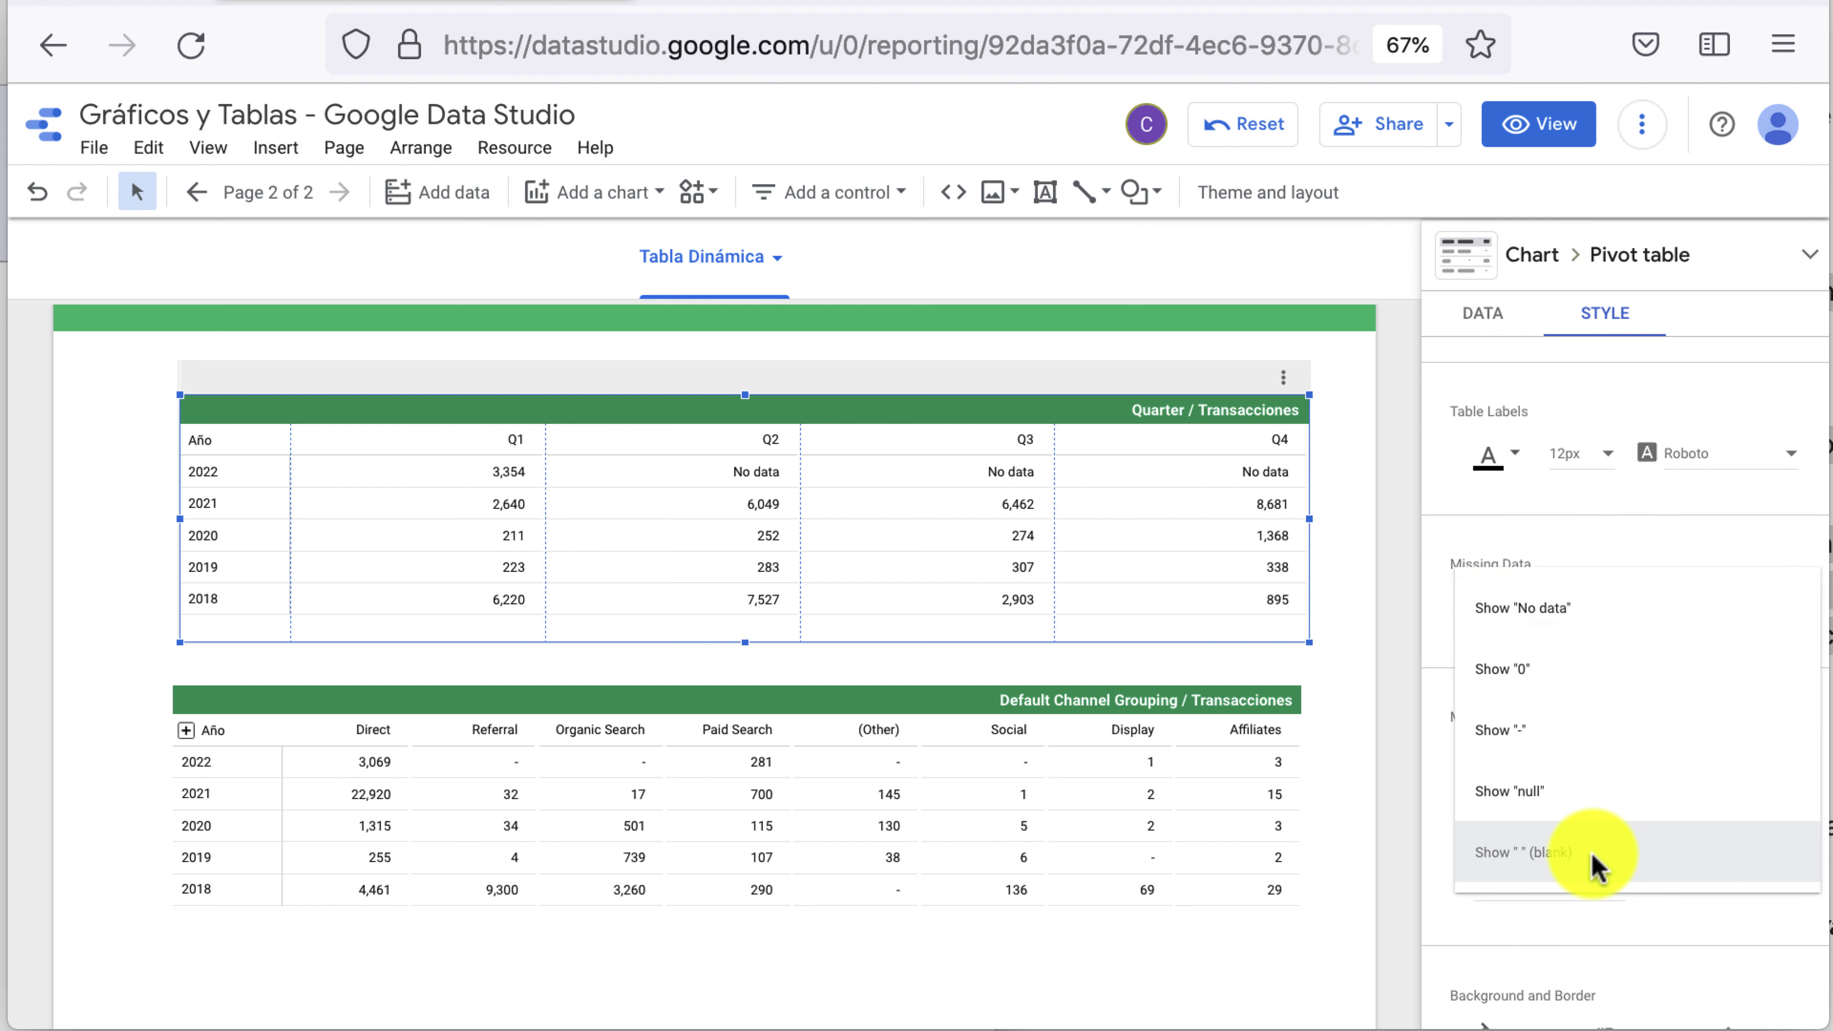
{"action": "left_click", "coordinate": [1587, 859]}
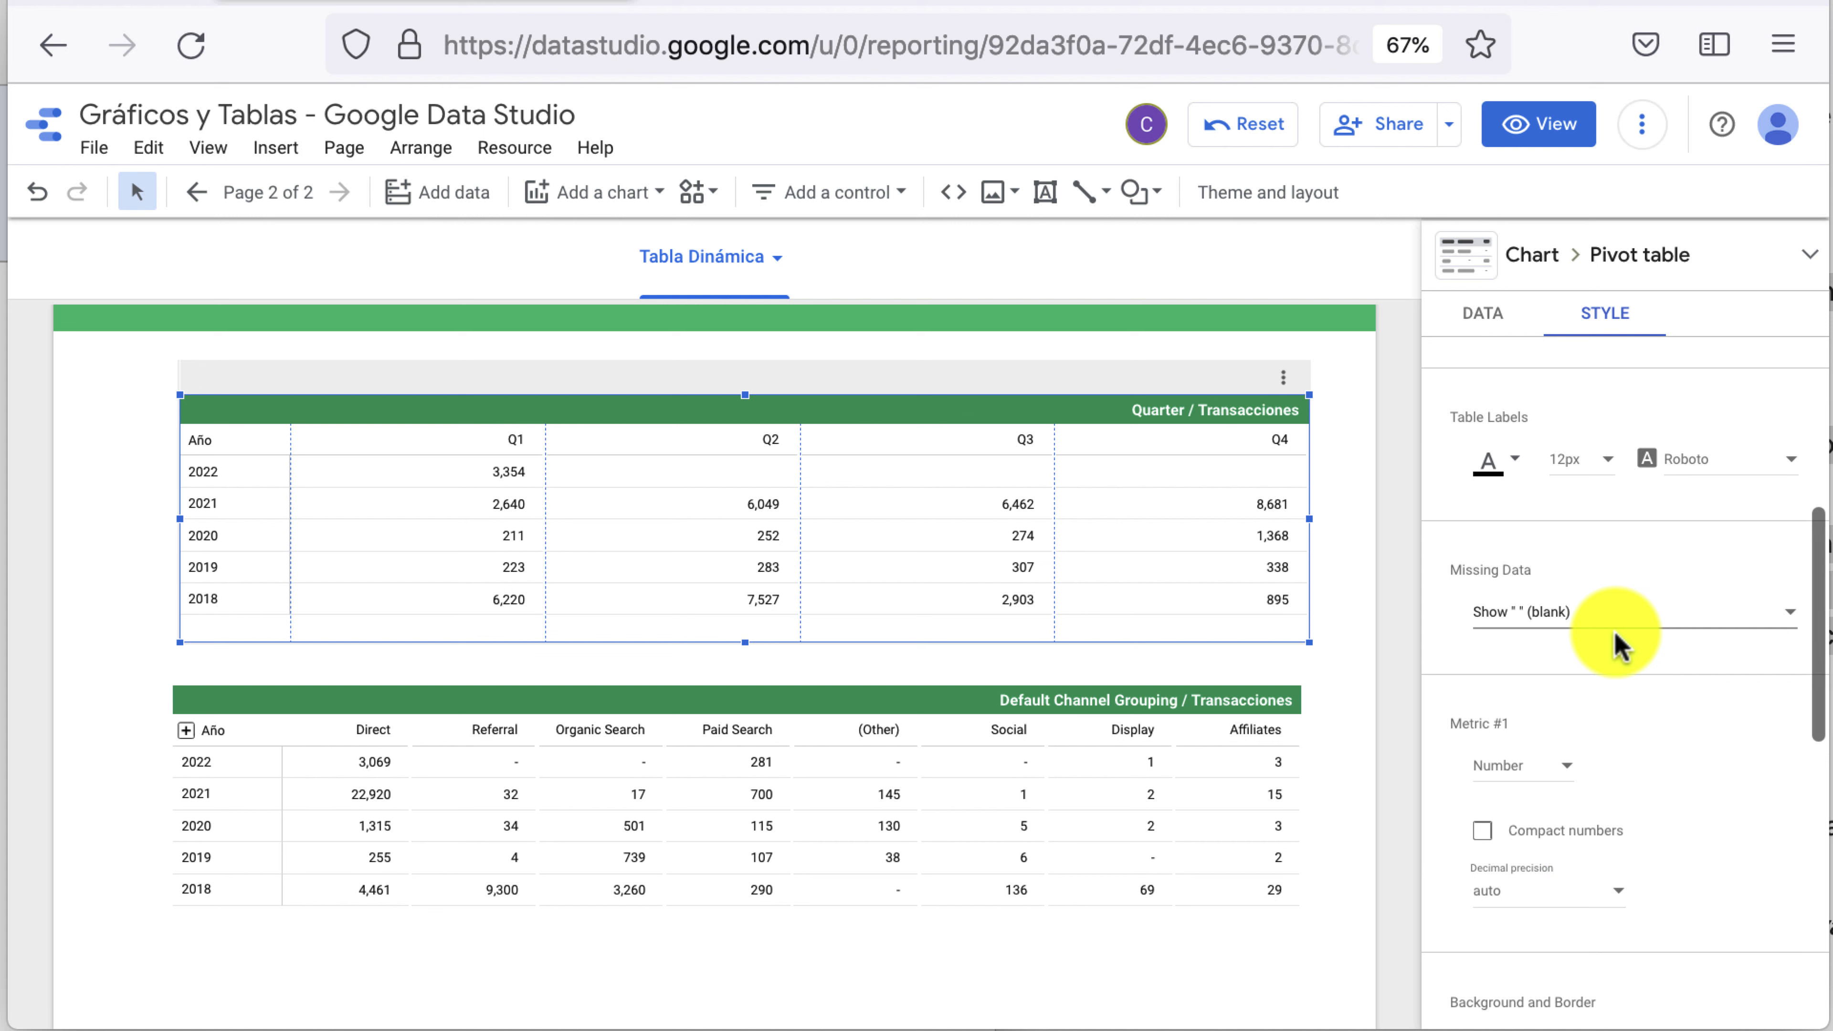
{"action": "left_click", "coordinate": [1590, 625]}
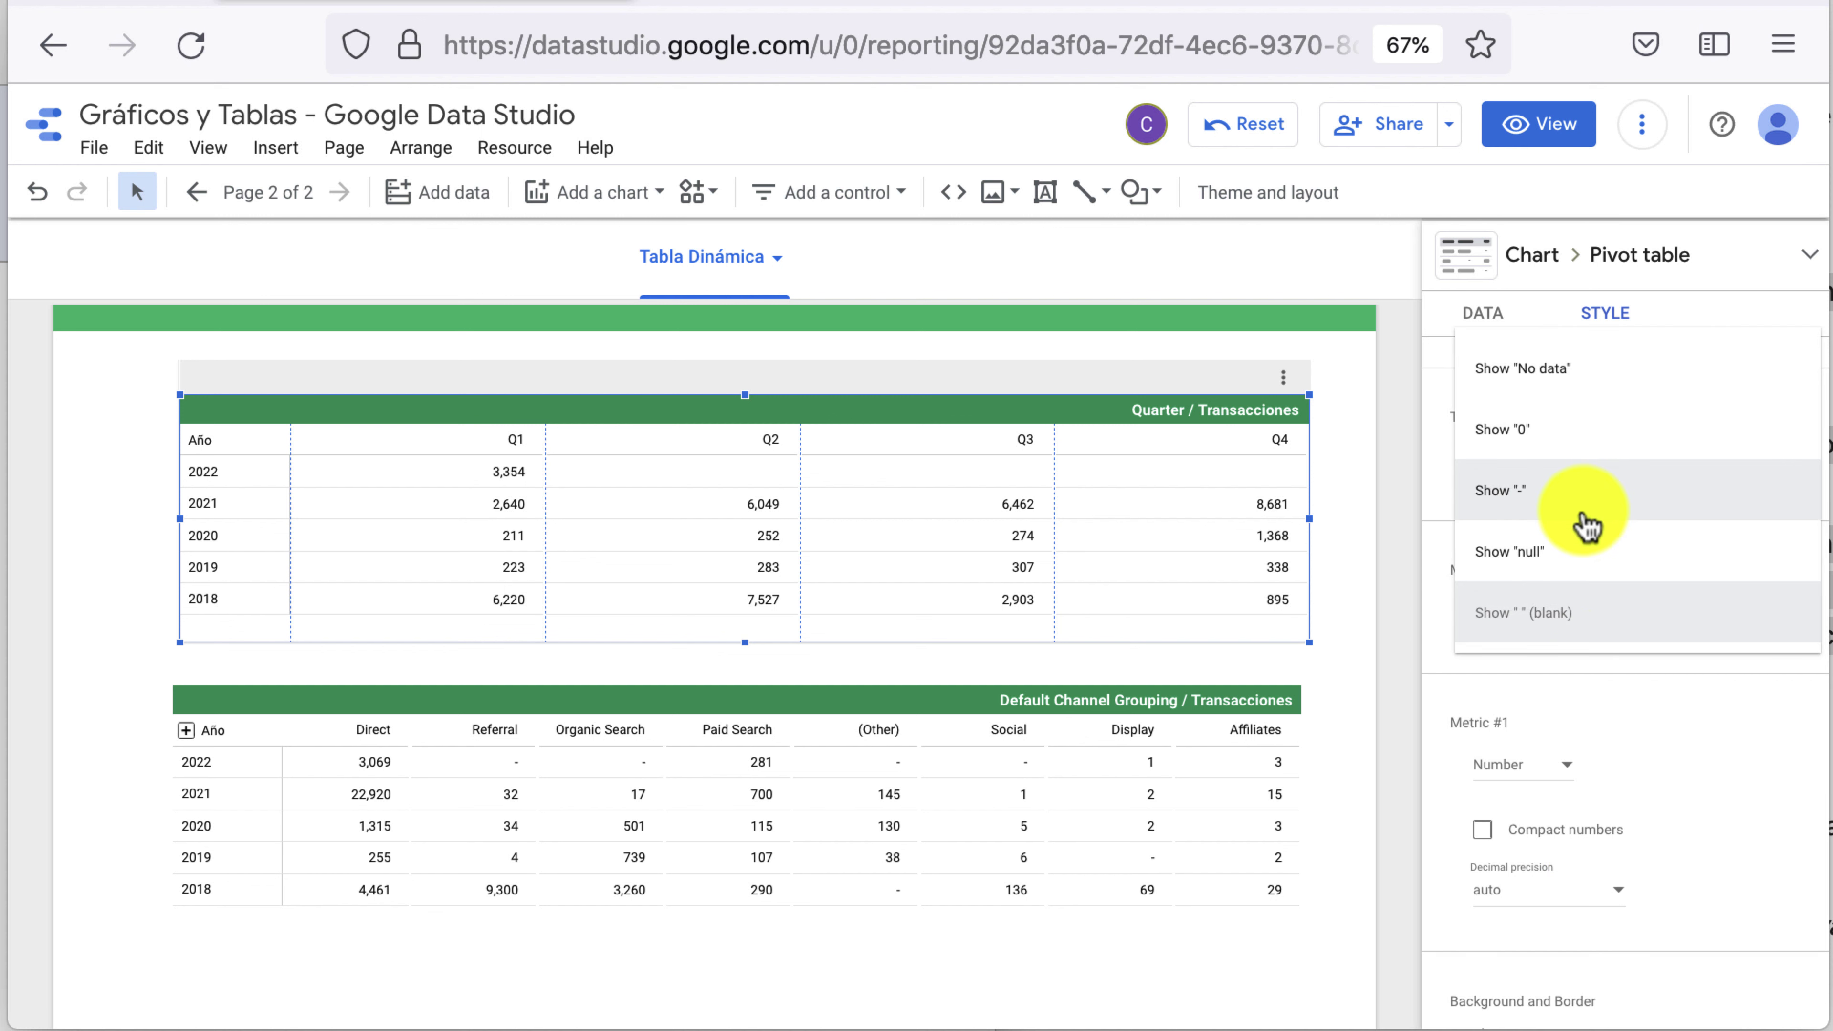
{"action": "left_click", "coordinate": [1624, 491]}
Try compact numbers, then Heatmap and Bar for Transacciones, returning it to plain Number
{"action": "scroll", "coordinate": [1636, 696], "scroll_direction": "down", "scroll_amount": 2}
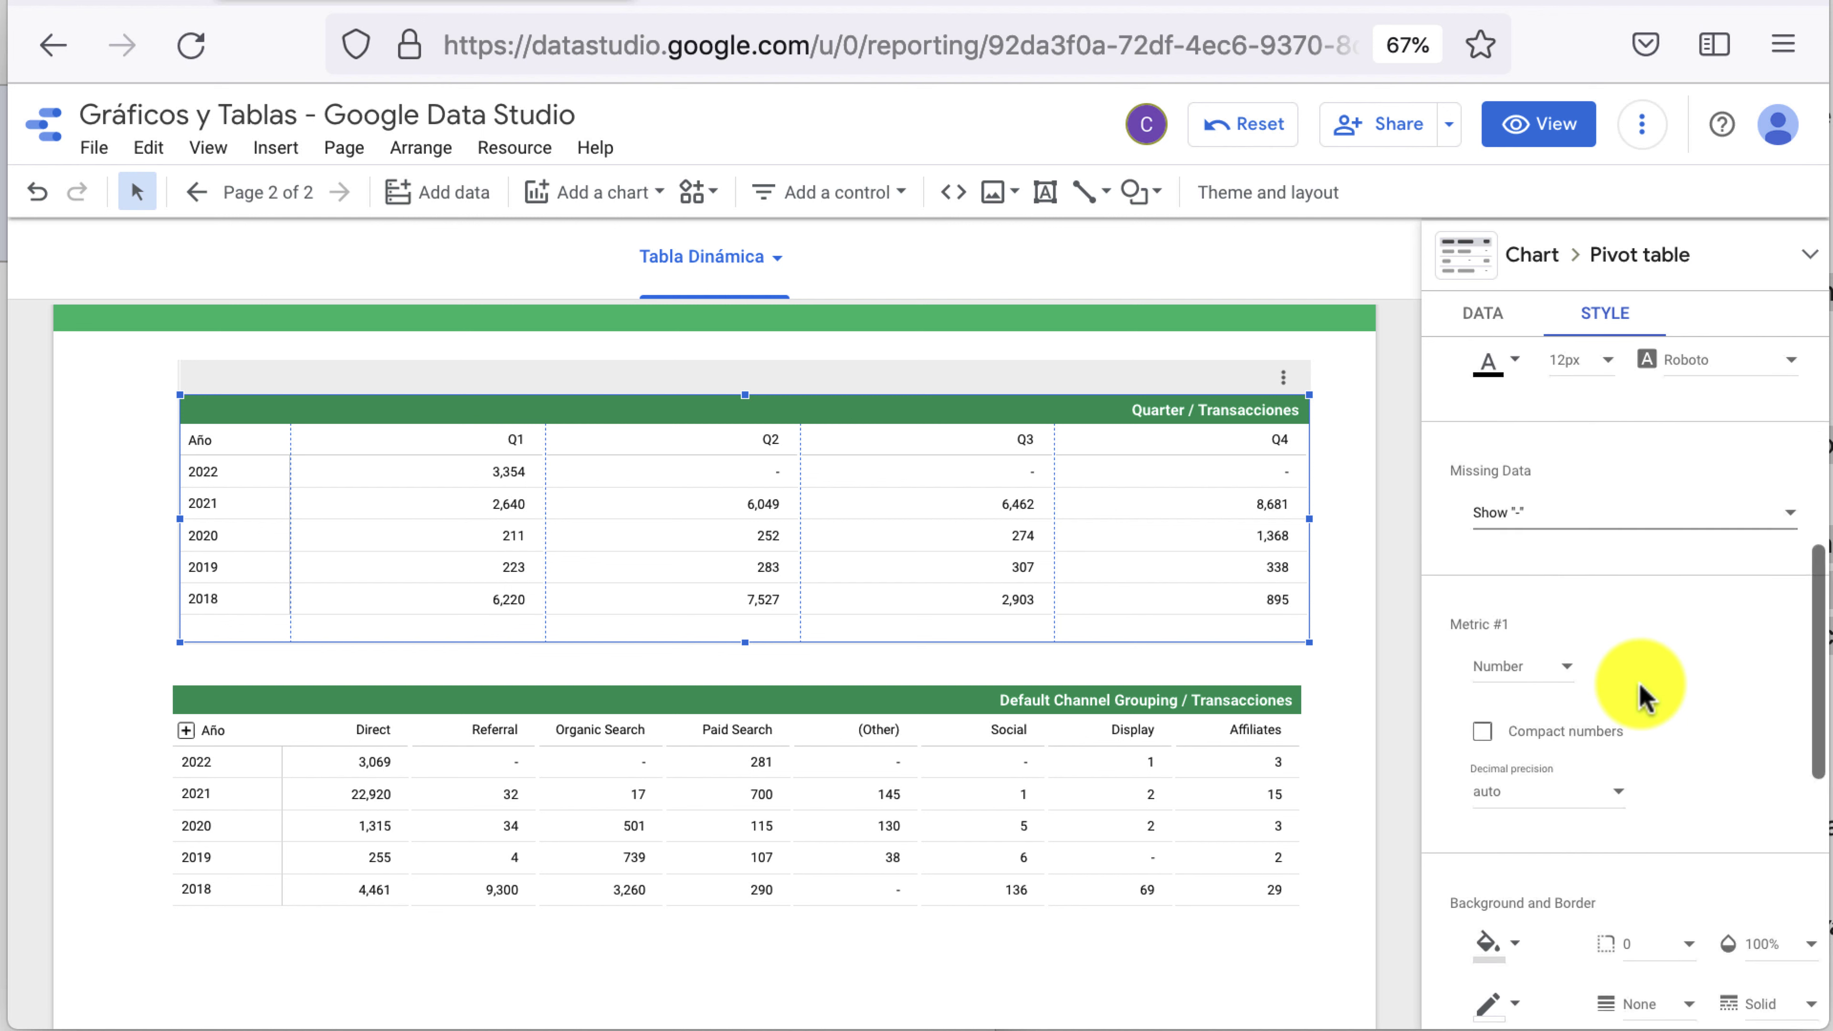
{"action": "left_click", "coordinate": [1536, 695]}
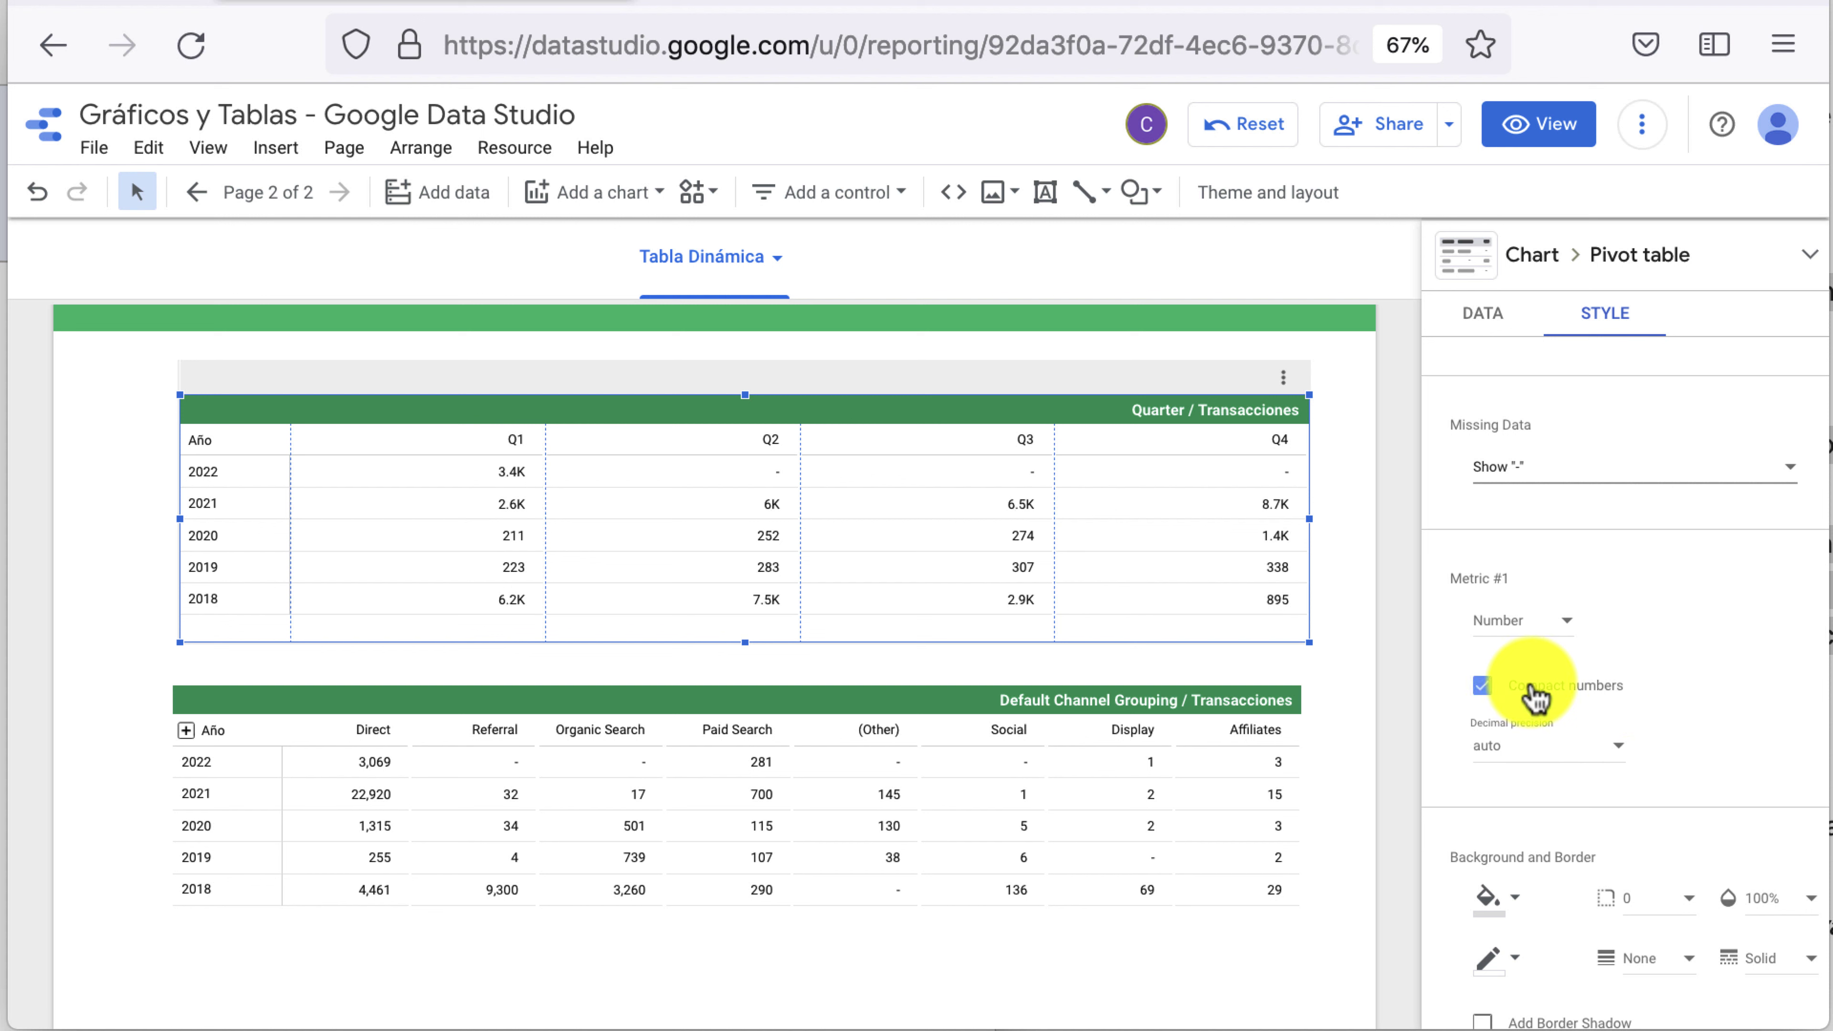
{"action": "left_click", "coordinate": [1542, 635]}
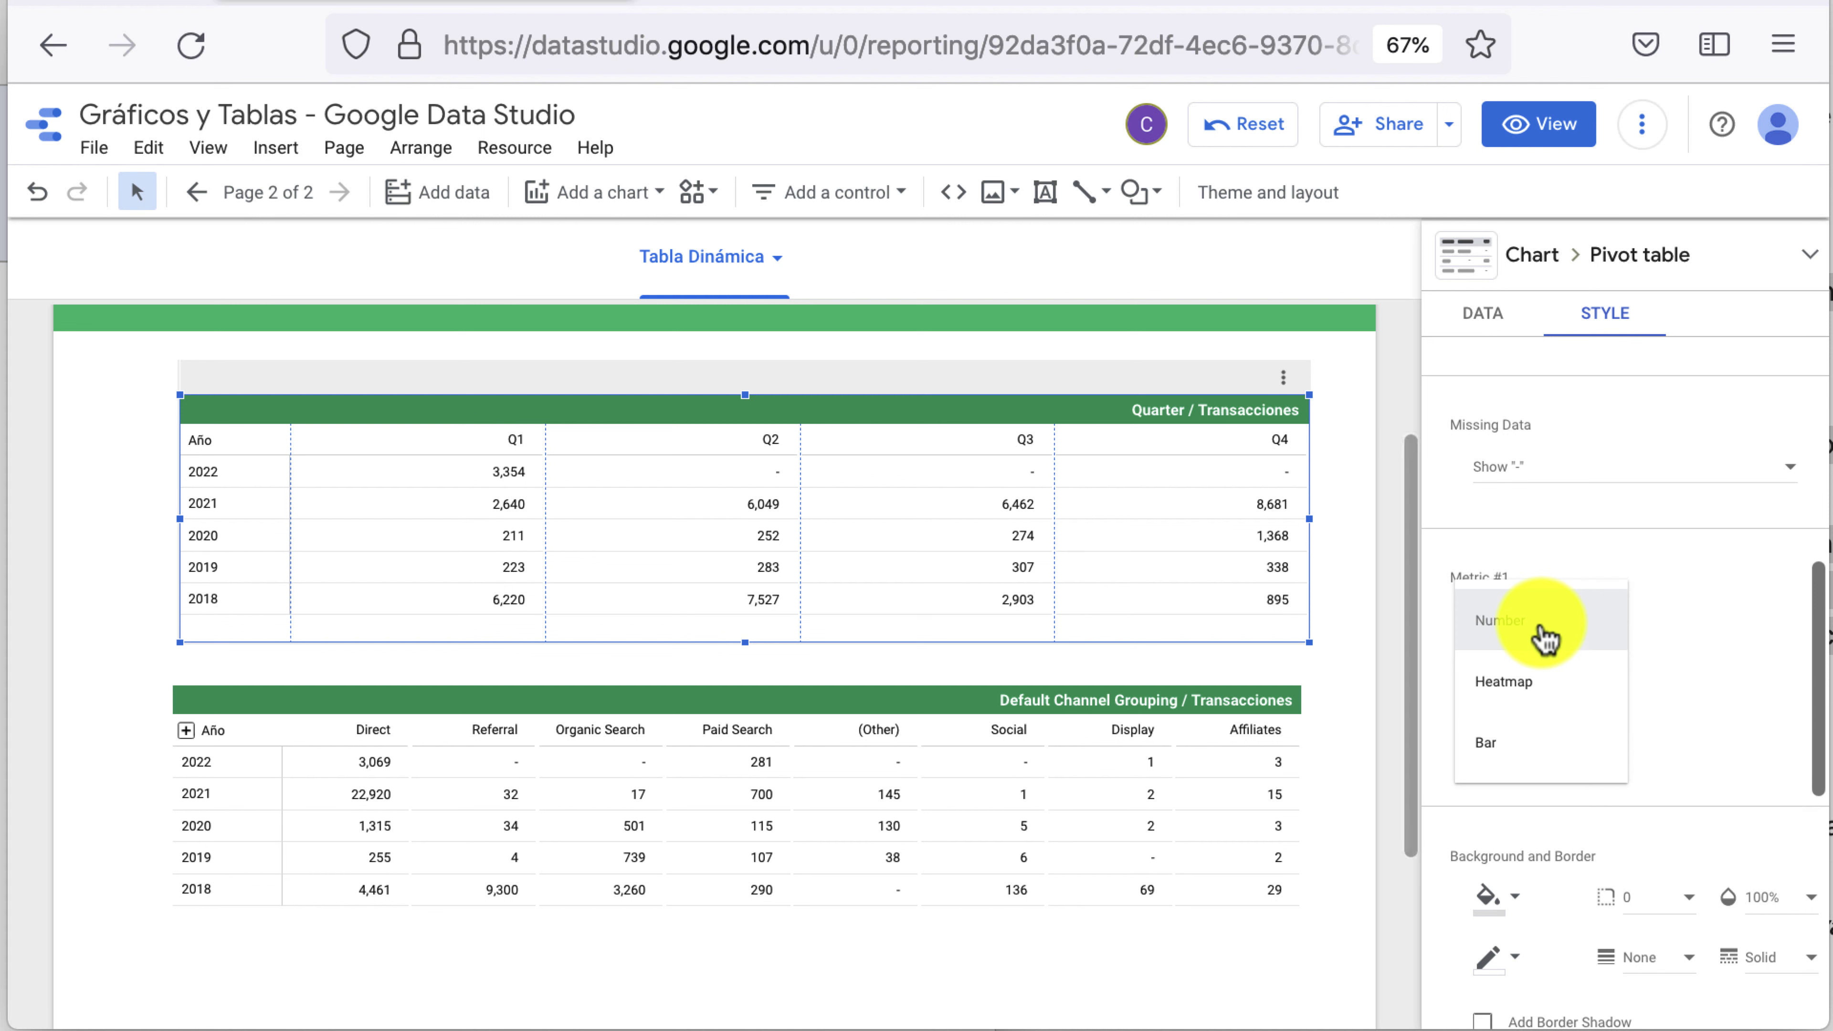
{"action": "left_click", "coordinate": [1544, 682]}
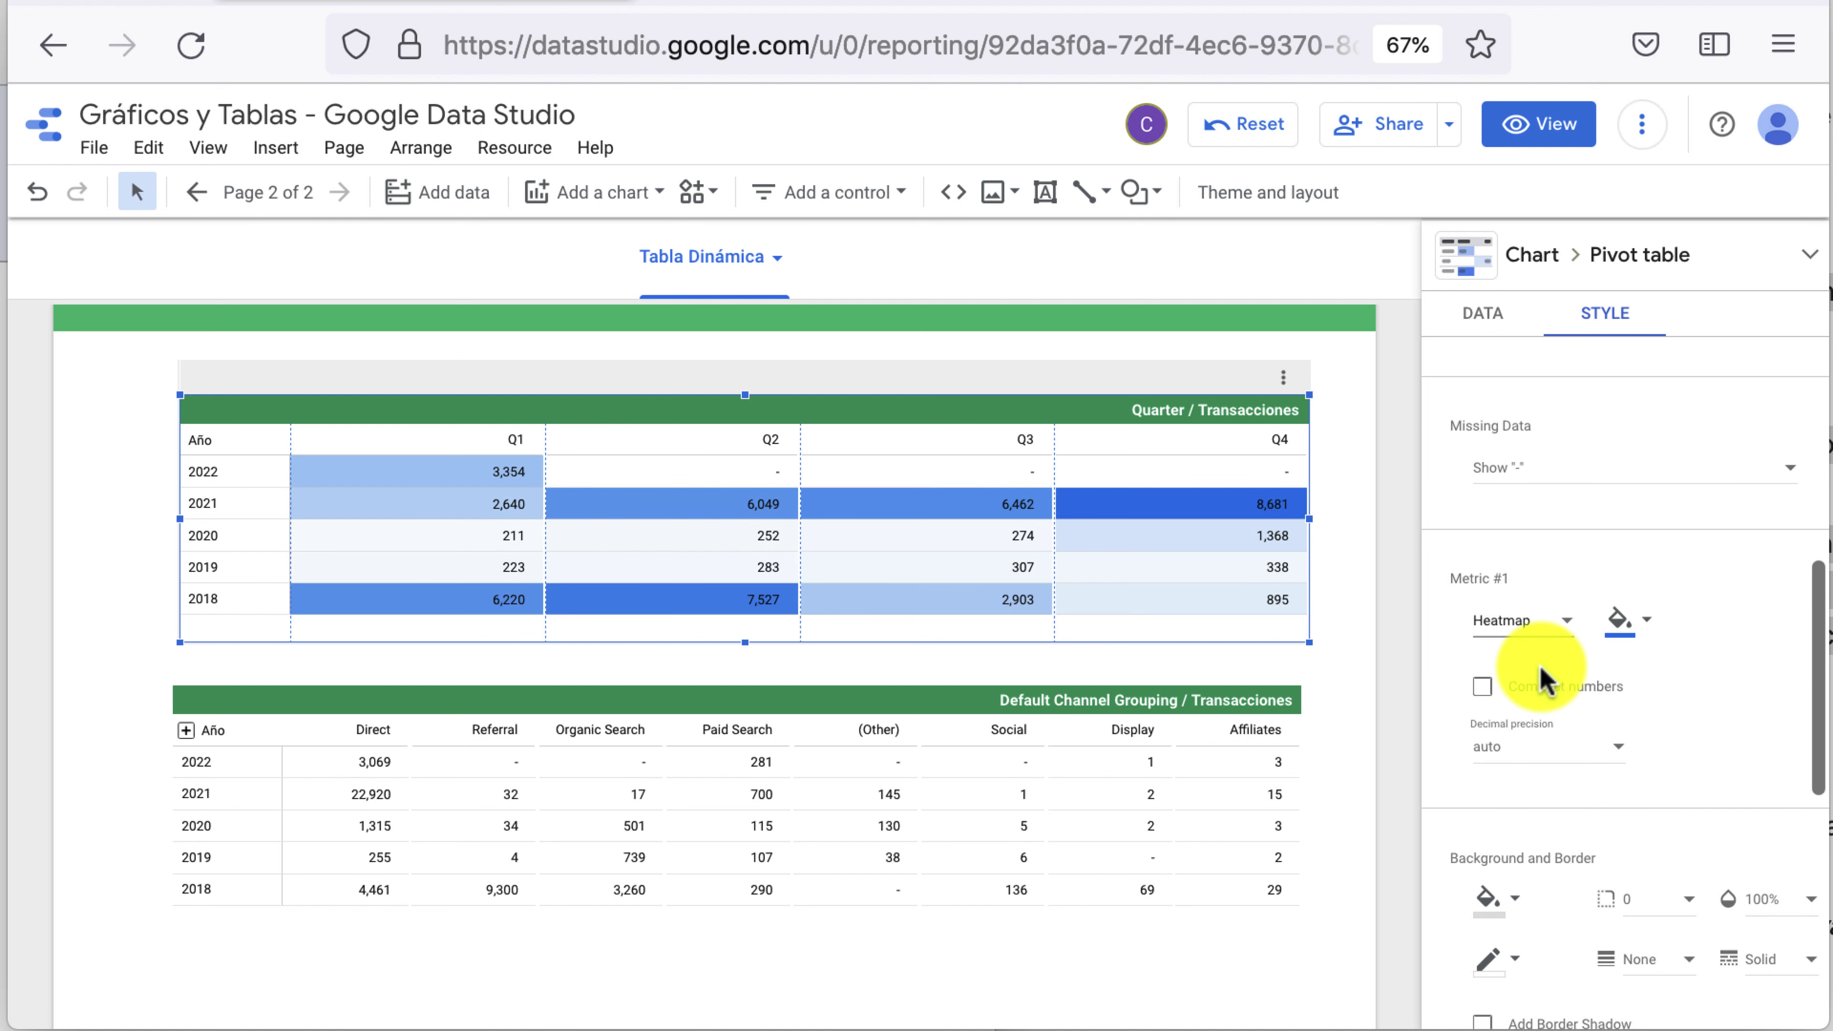
{"action": "left_click", "coordinate": [1528, 635]}
{"action": "left_click", "coordinate": [1534, 686]}
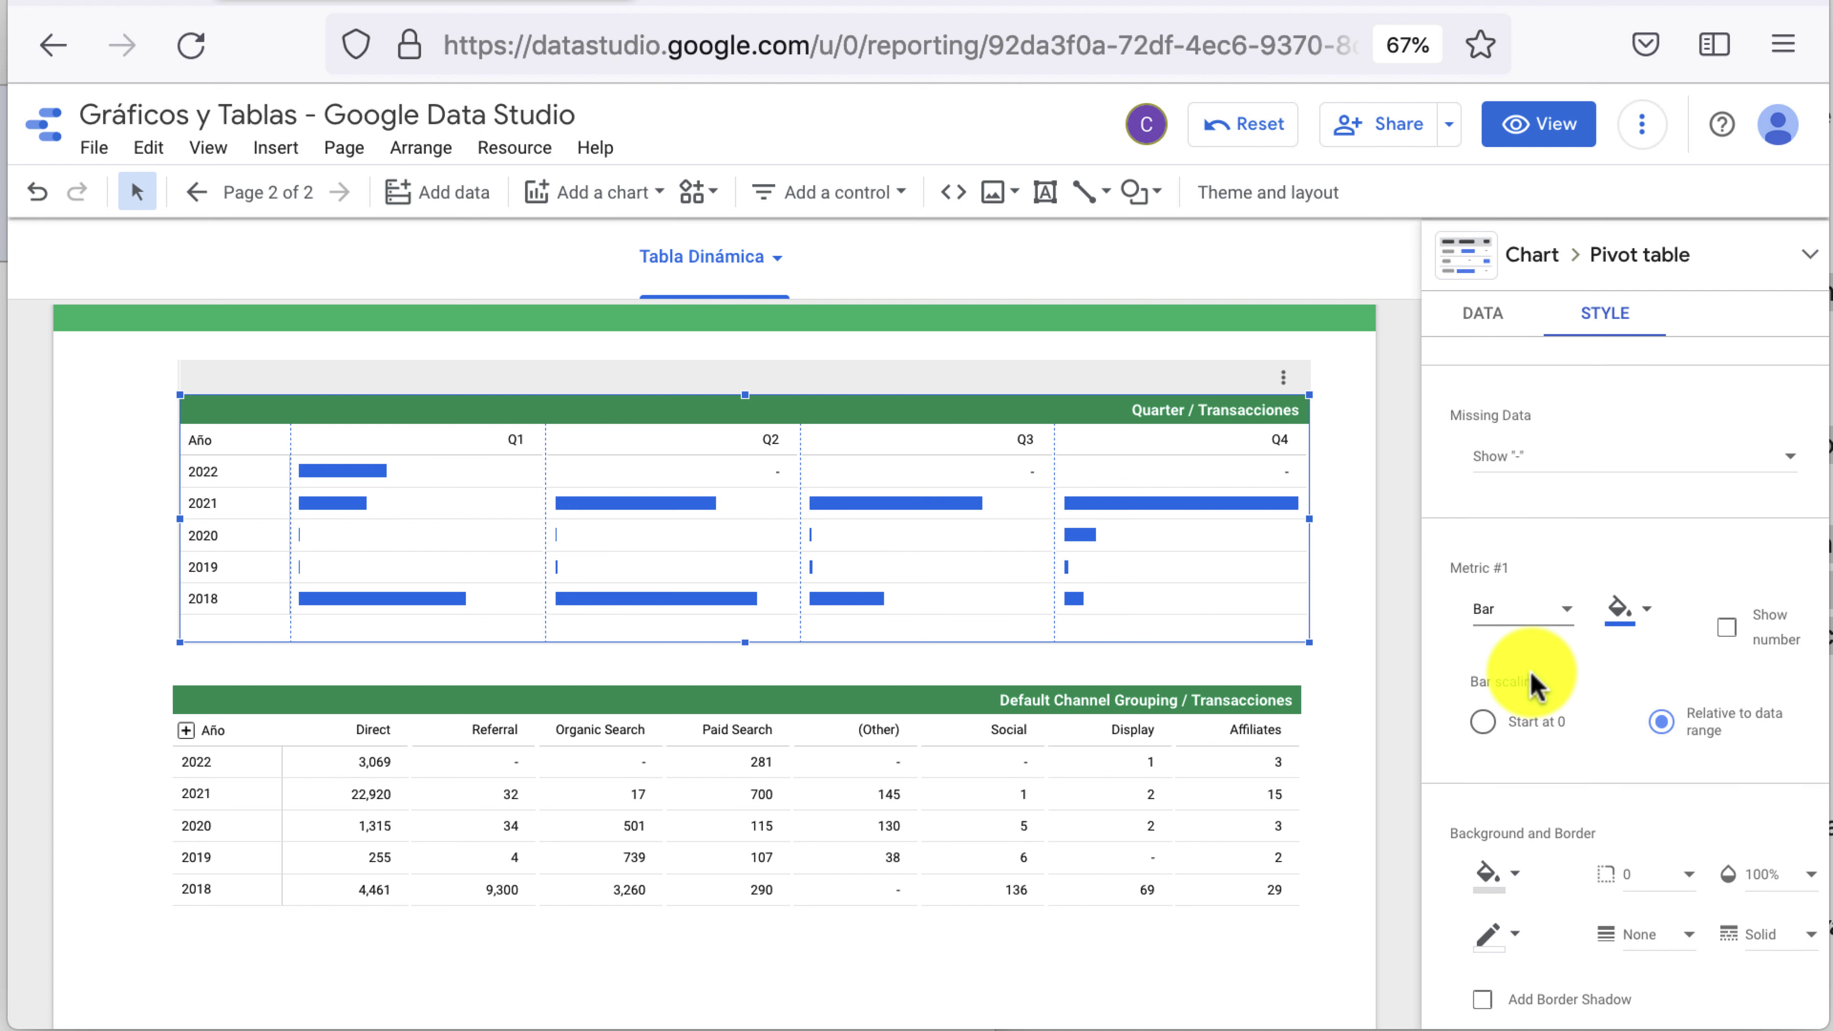
{"action": "left_click", "coordinate": [1528, 632]}
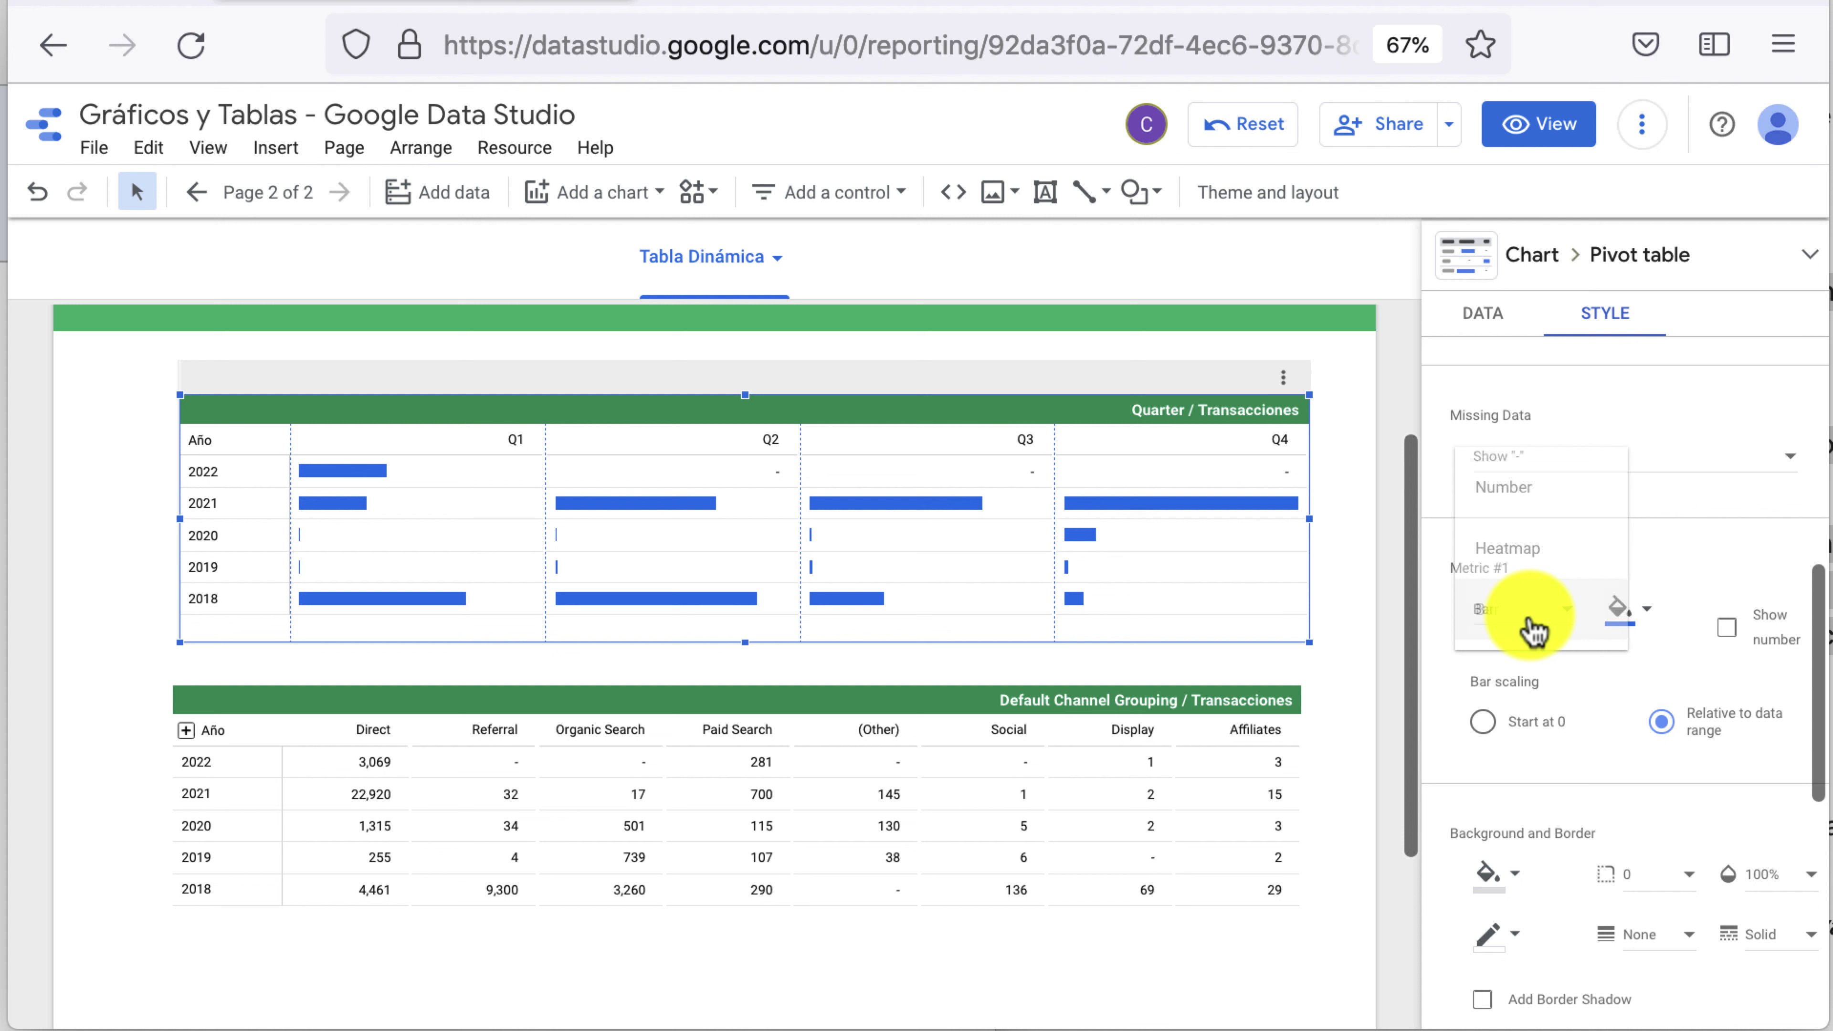
{"action": "left_click", "coordinate": [1542, 491]}
{"action": "scroll", "coordinate": [1553, 648], "scroll_direction": "down", "scroll_amount": 3}
{"action": "scroll", "coordinate": [1548, 639], "scroll_direction": "up", "scroll_amount": 5}
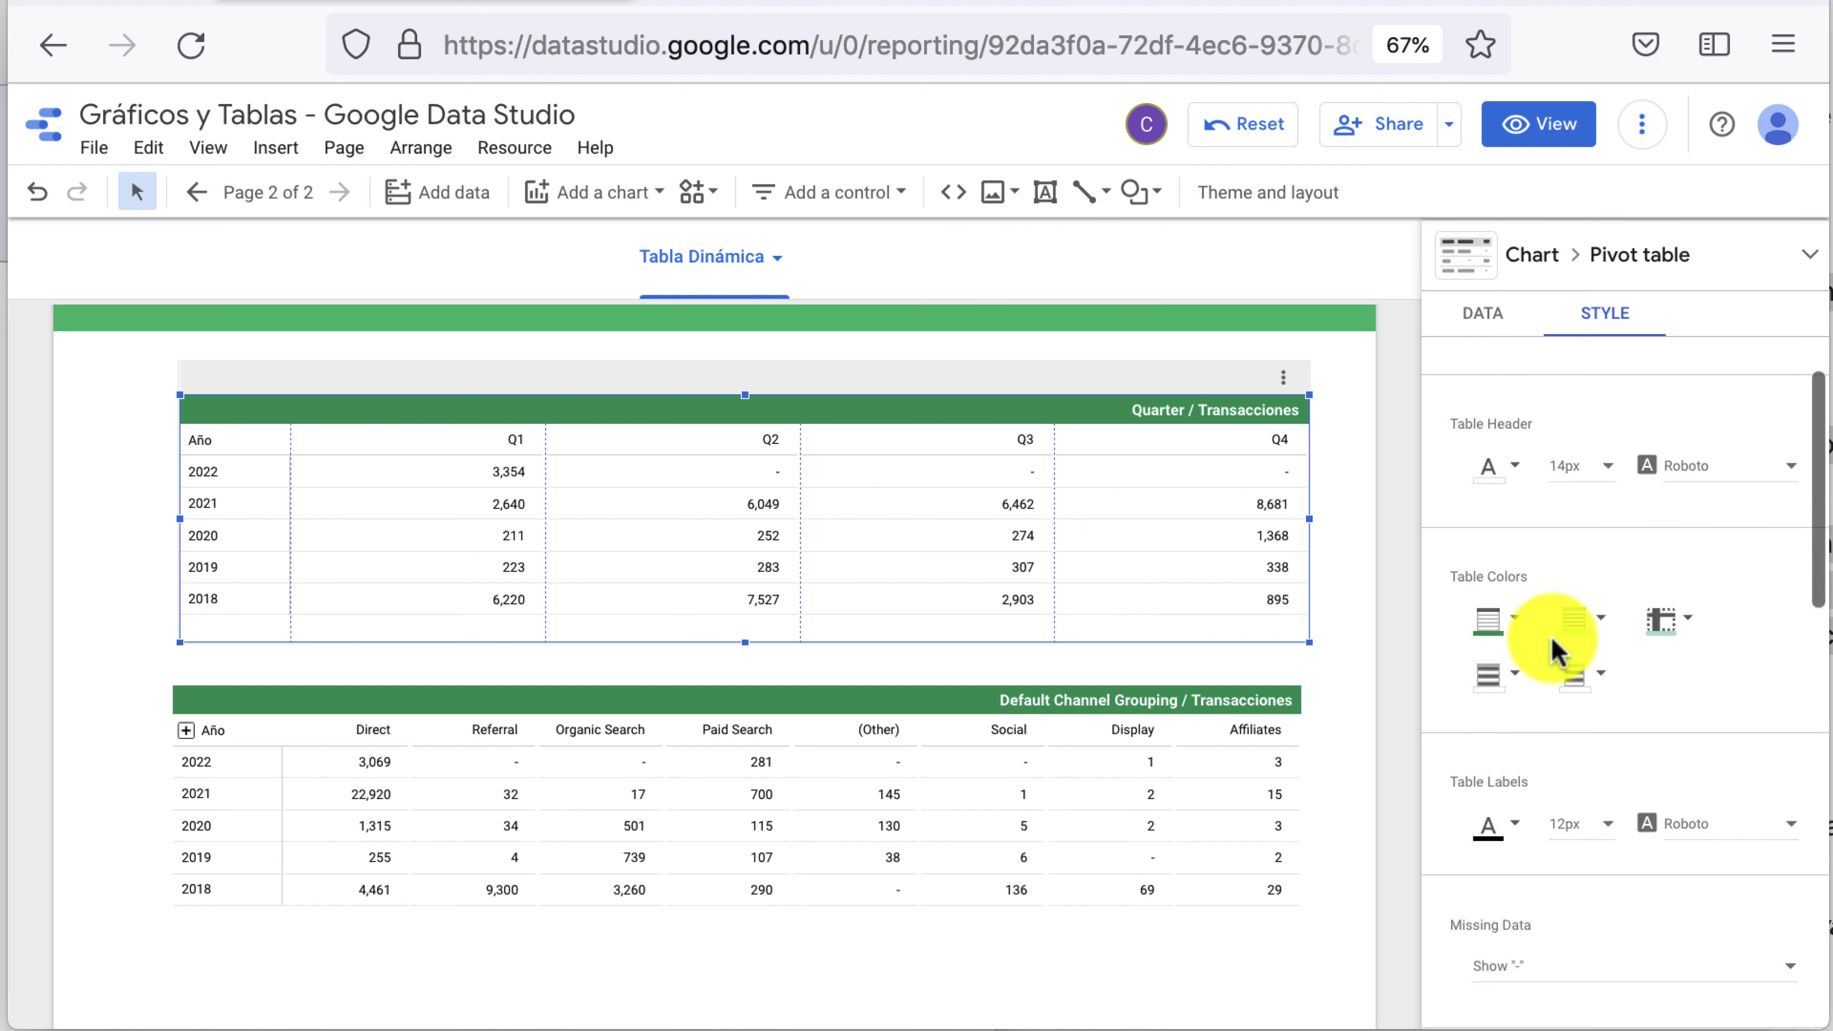
{"action": "scroll", "coordinate": [1551, 506], "scroll_direction": "up", "scroll_amount": 2}
{"action": "left_click", "coordinate": [1490, 325]}
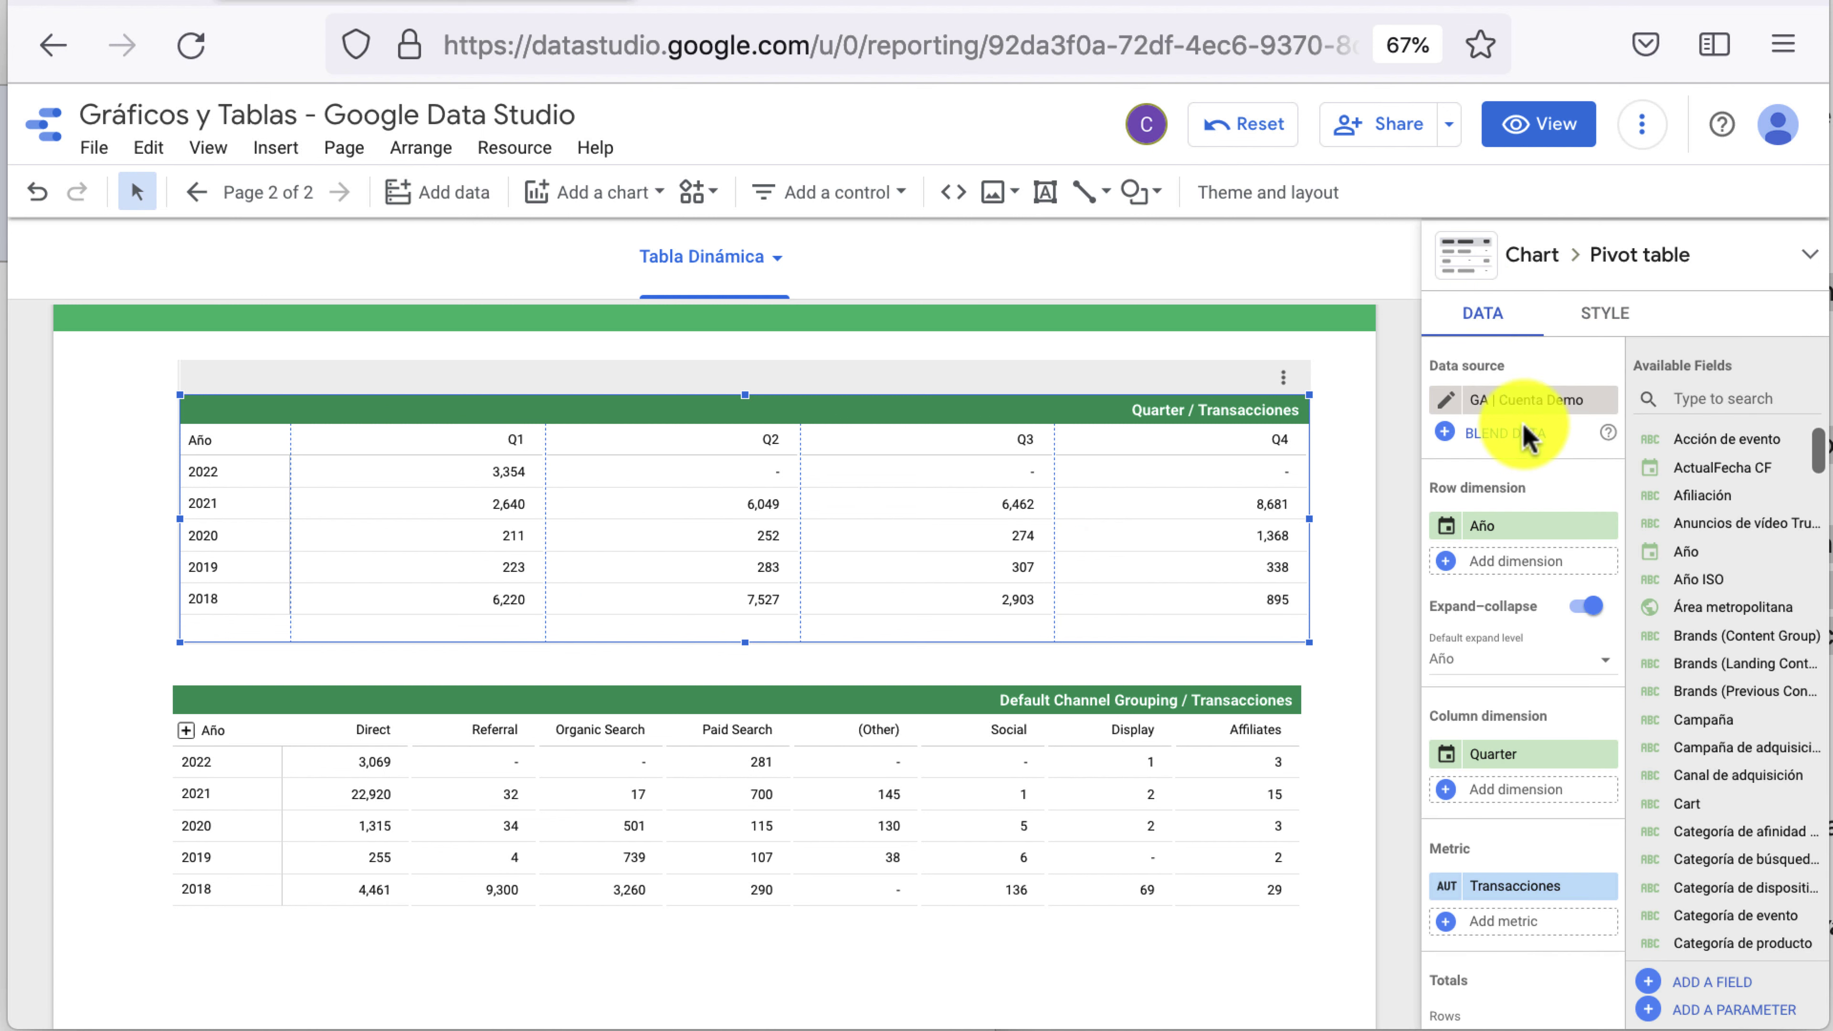
Drag Vistas de detalles de producto from Available Fields into Metric beside Transacciones
{"action": "scroll", "coordinate": [1515, 772], "scroll_direction": "down", "scroll_amount": 2}
{"action": "scroll", "coordinate": [1559, 787], "scroll_direction": "down", "scroll_amount": 2}
{"action": "scroll", "coordinate": [1682, 794], "scroll_direction": "down", "scroll_amount": 5}
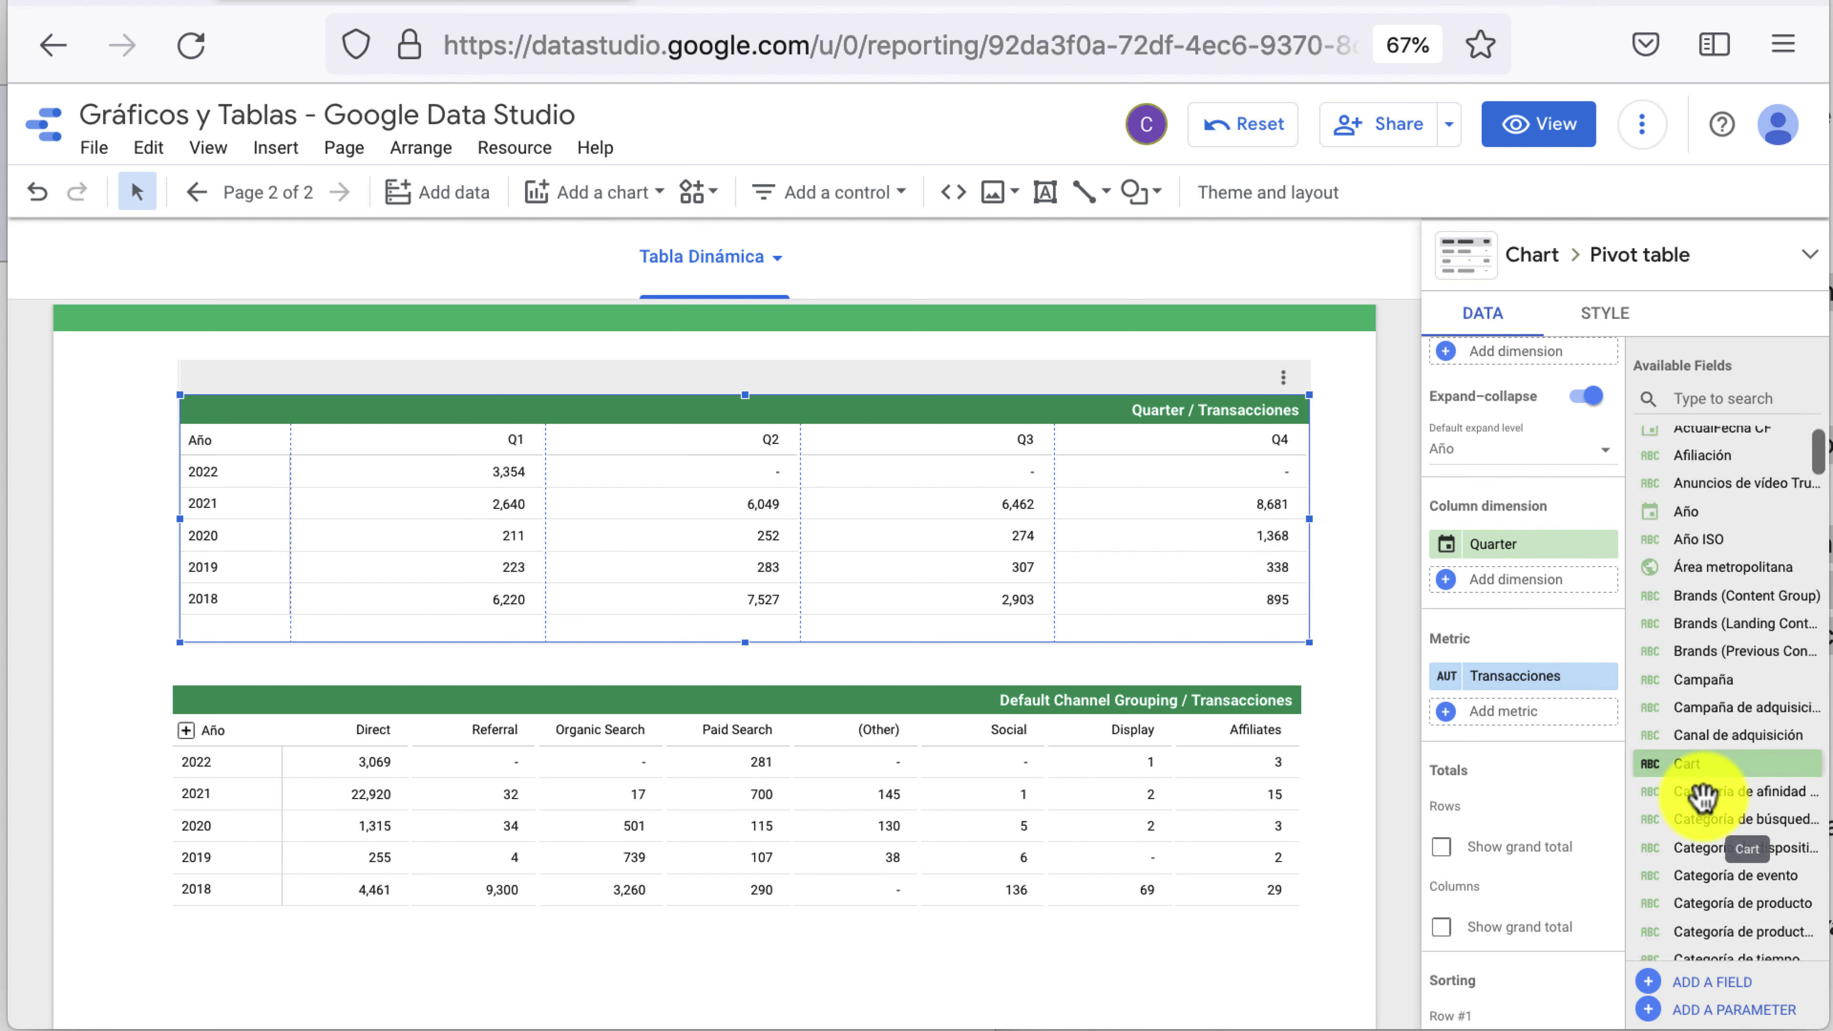
{"action": "scroll", "coordinate": [1689, 794], "scroll_direction": "down", "scroll_amount": 10}
{"action": "scroll", "coordinate": [1703, 797], "scroll_direction": "down", "scroll_amount": 5}
{"action": "scroll", "coordinate": [1703, 797], "scroll_direction": "down", "scroll_amount": 5}
{"action": "scroll", "coordinate": [1702, 798], "scroll_direction": "down", "scroll_amount": 5}
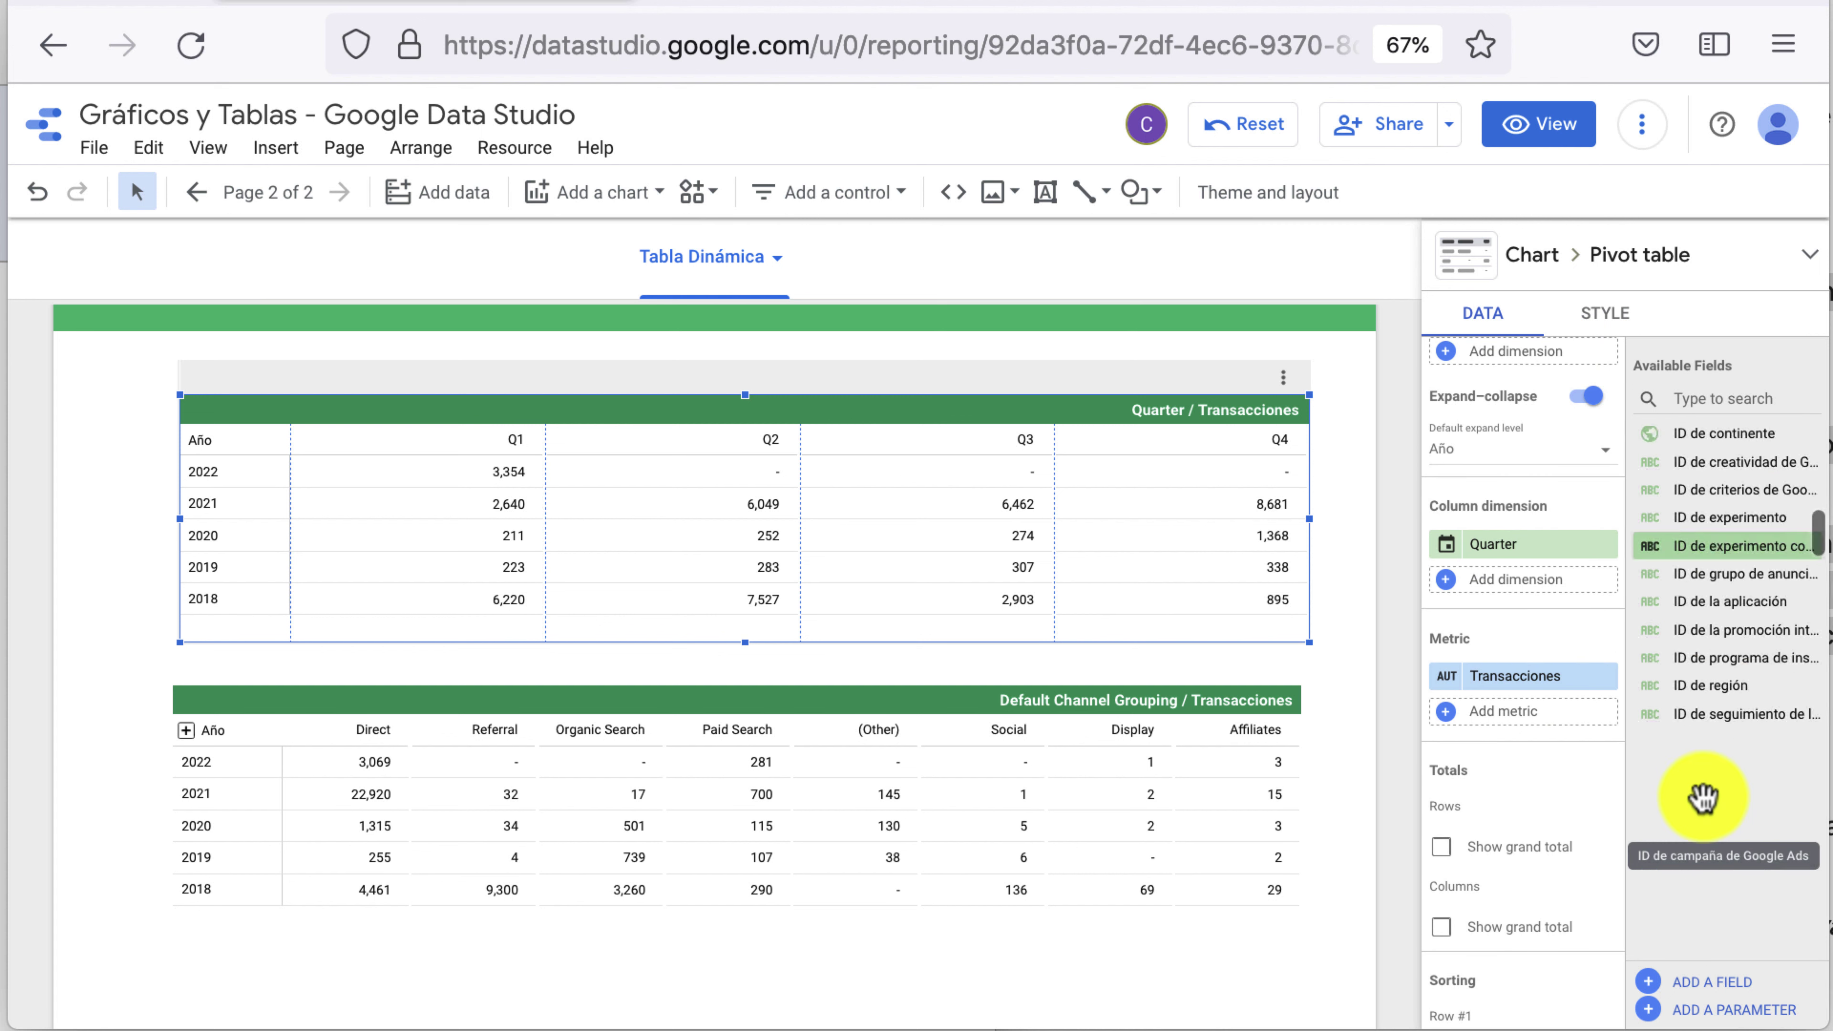
{"action": "scroll", "coordinate": [1702, 797], "scroll_direction": "down", "scroll_amount": 3}
{"action": "scroll", "coordinate": [1703, 798], "scroll_direction": "down", "scroll_amount": 5}
{"action": "scroll", "coordinate": [1703, 801], "scroll_direction": "down", "scroll_amount": 5}
{"action": "type", "text": "pro"}
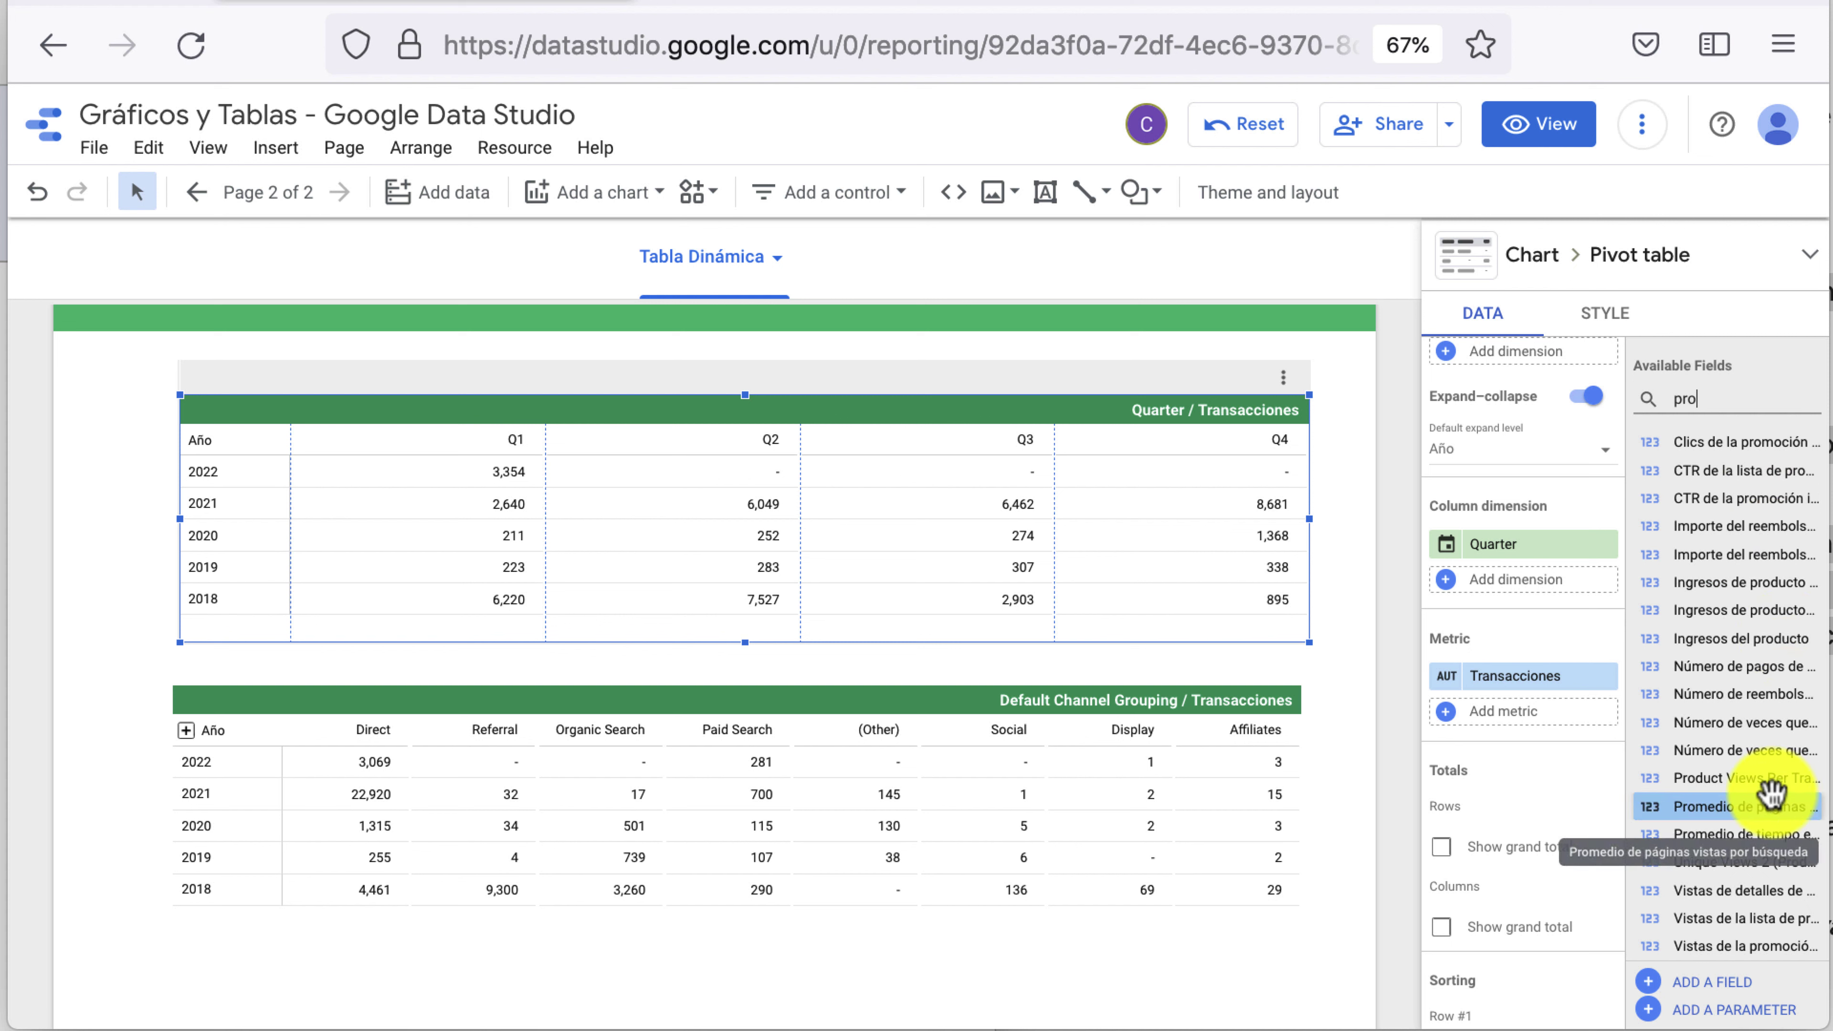
{"action": "left_click_drag", "start_coordinate": [1746, 893], "coordinate": [1523, 714]}
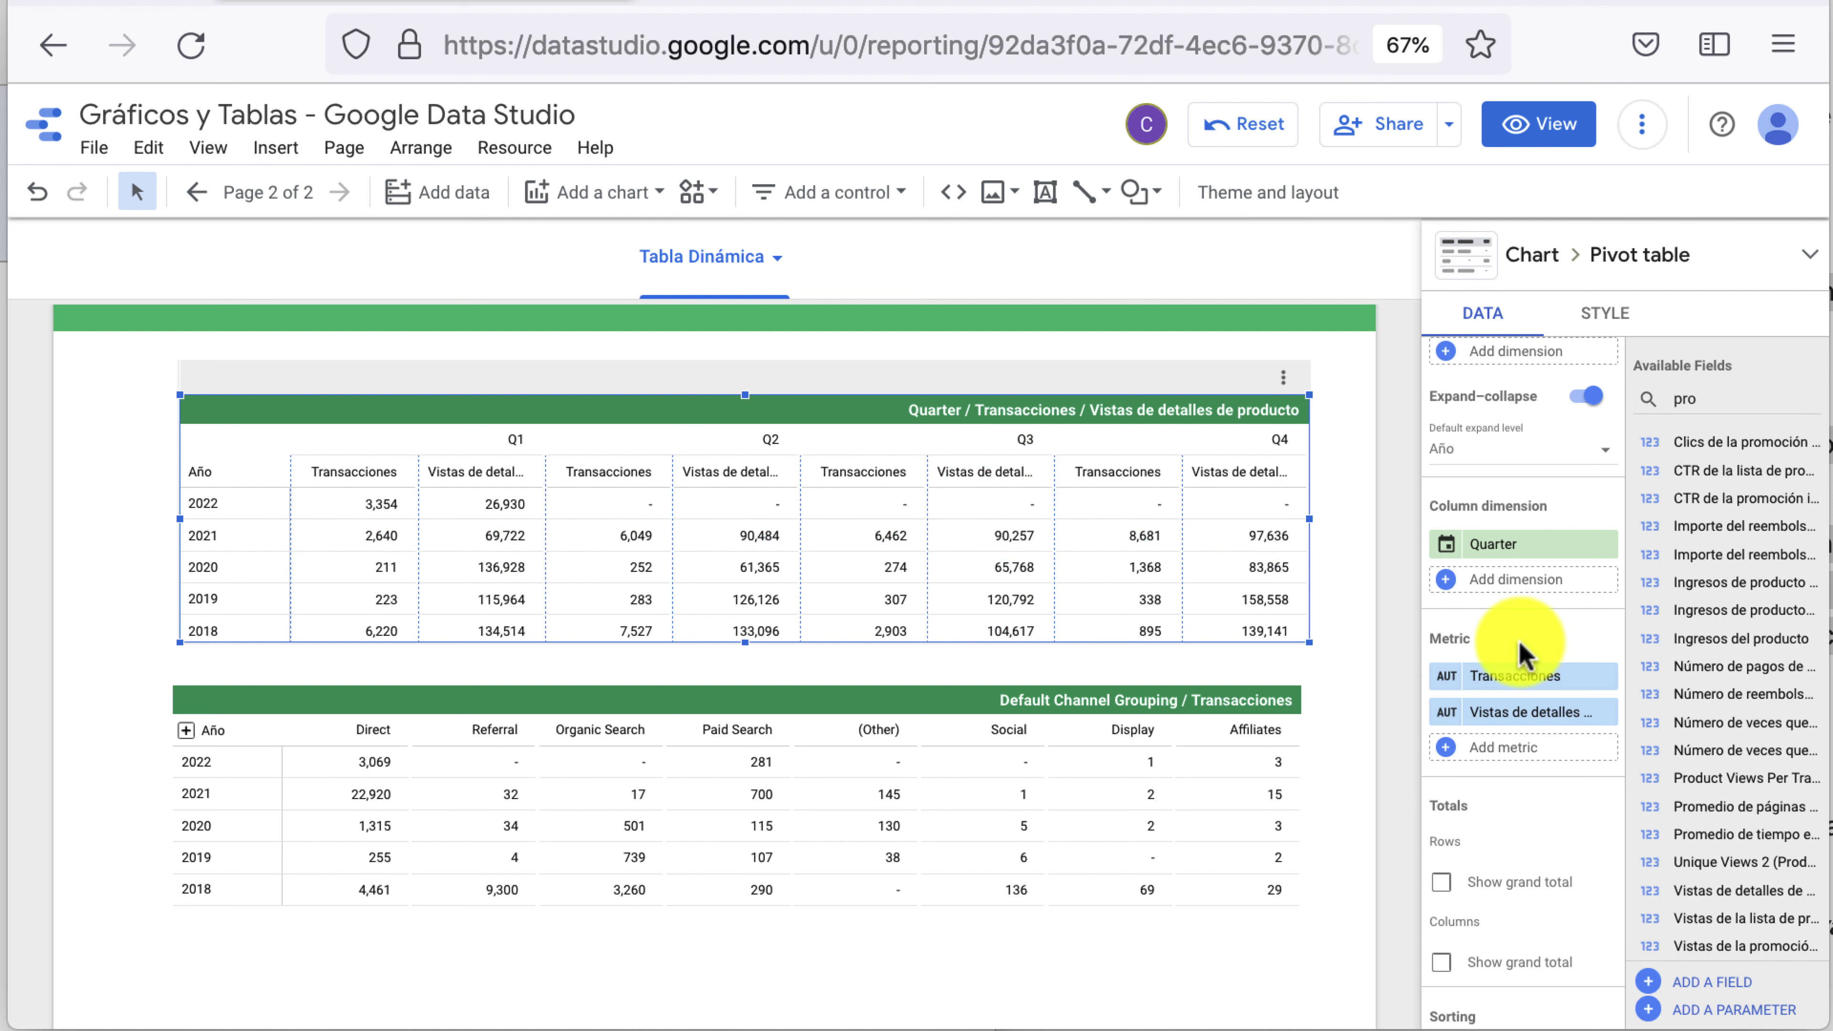
{"action": "scroll", "coordinate": [1524, 654], "scroll_direction": "up", "scroll_amount": 2}
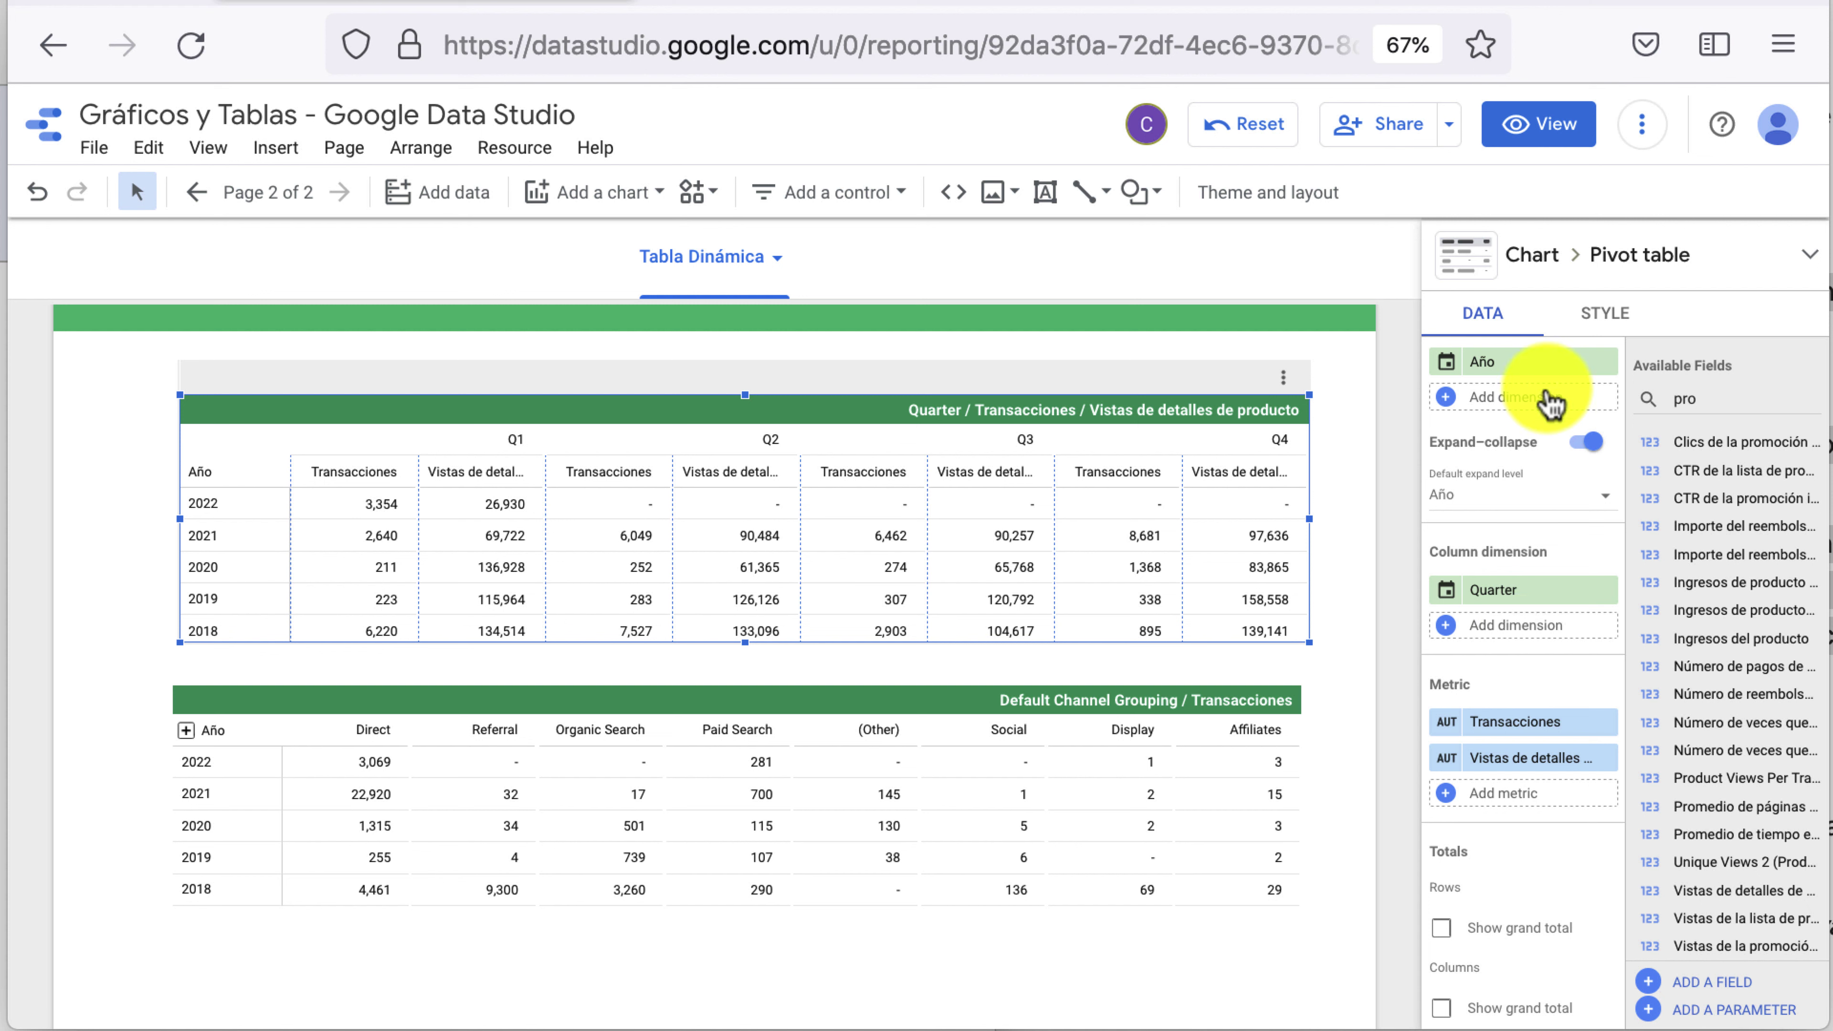
{"action": "left_click", "coordinate": [1605, 313]}
{"action": "scroll", "coordinate": [1533, 617], "scroll_direction": "down", "scroll_amount": 1}
{"action": "scroll", "coordinate": [1533, 617], "scroll_direction": "down", "scroll_amount": 10}
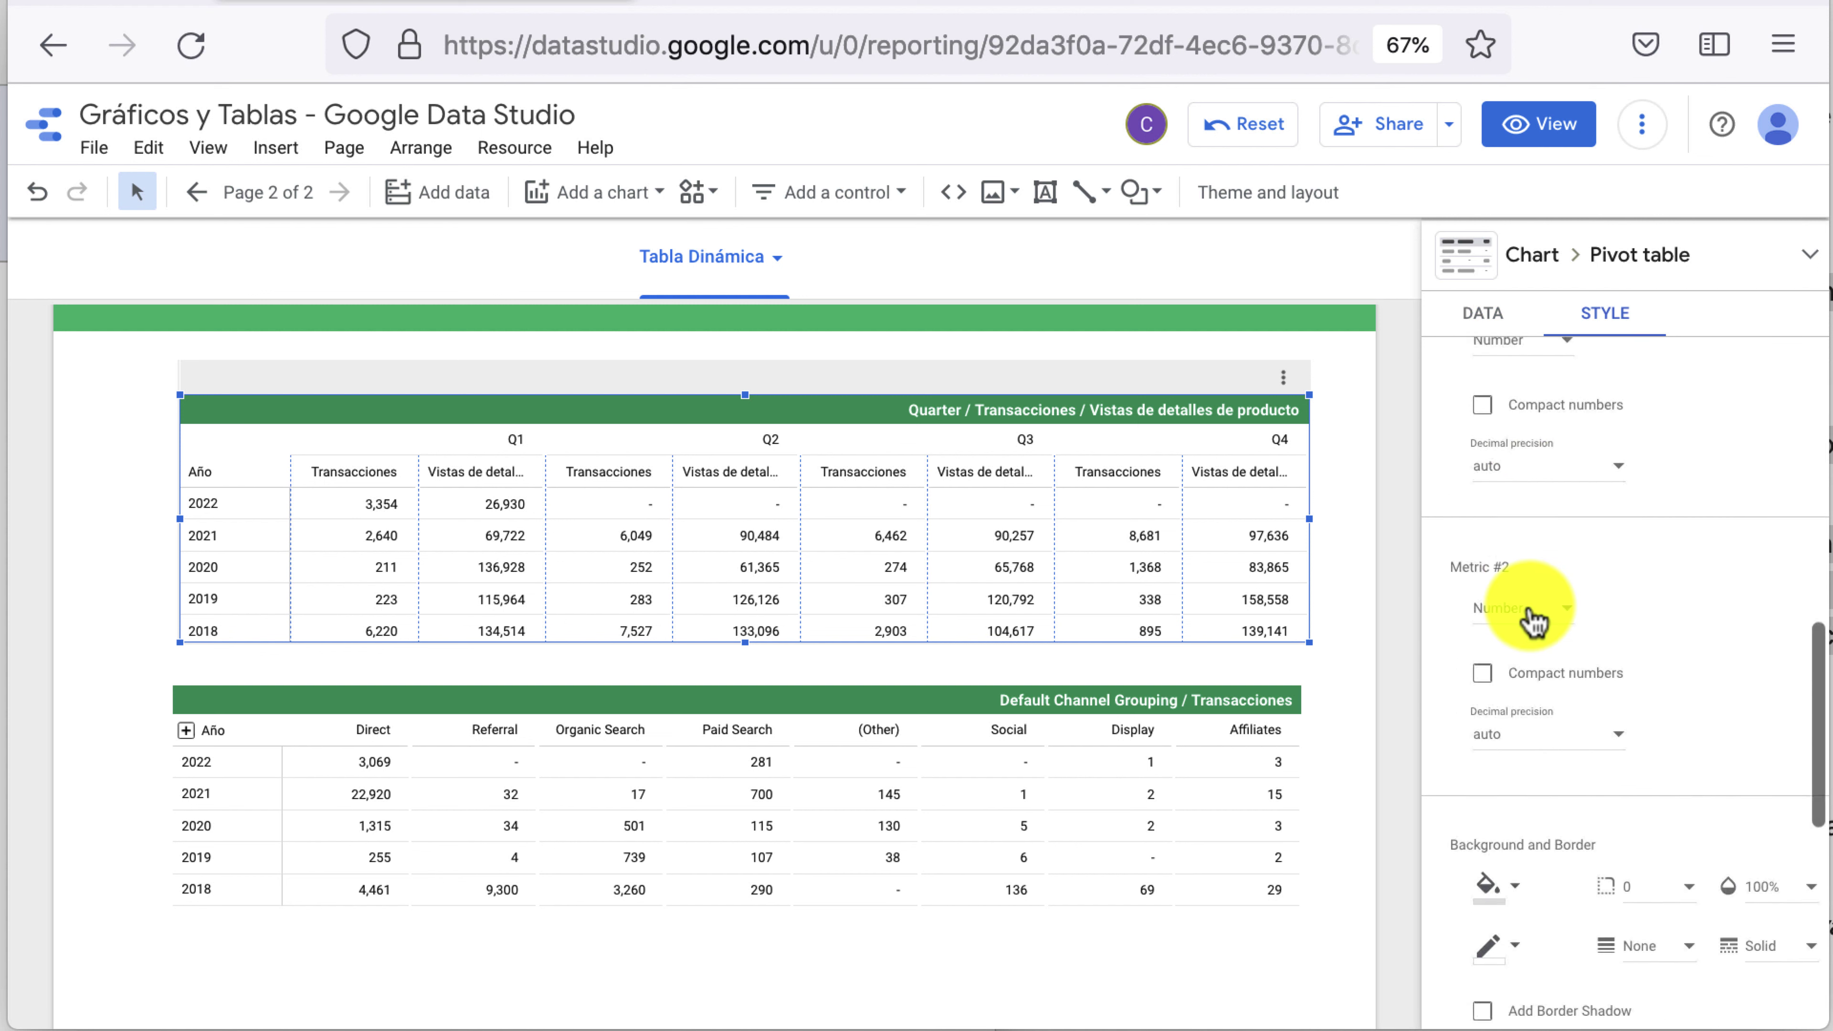
{"action": "scroll", "coordinate": [1534, 617], "scroll_direction": "down", "scroll_amount": 5}
{"action": "scroll", "coordinate": [1533, 617], "scroll_direction": "up", "scroll_amount": 5}
{"action": "scroll", "coordinate": [1534, 617], "scroll_direction": "up", "scroll_amount": 2}
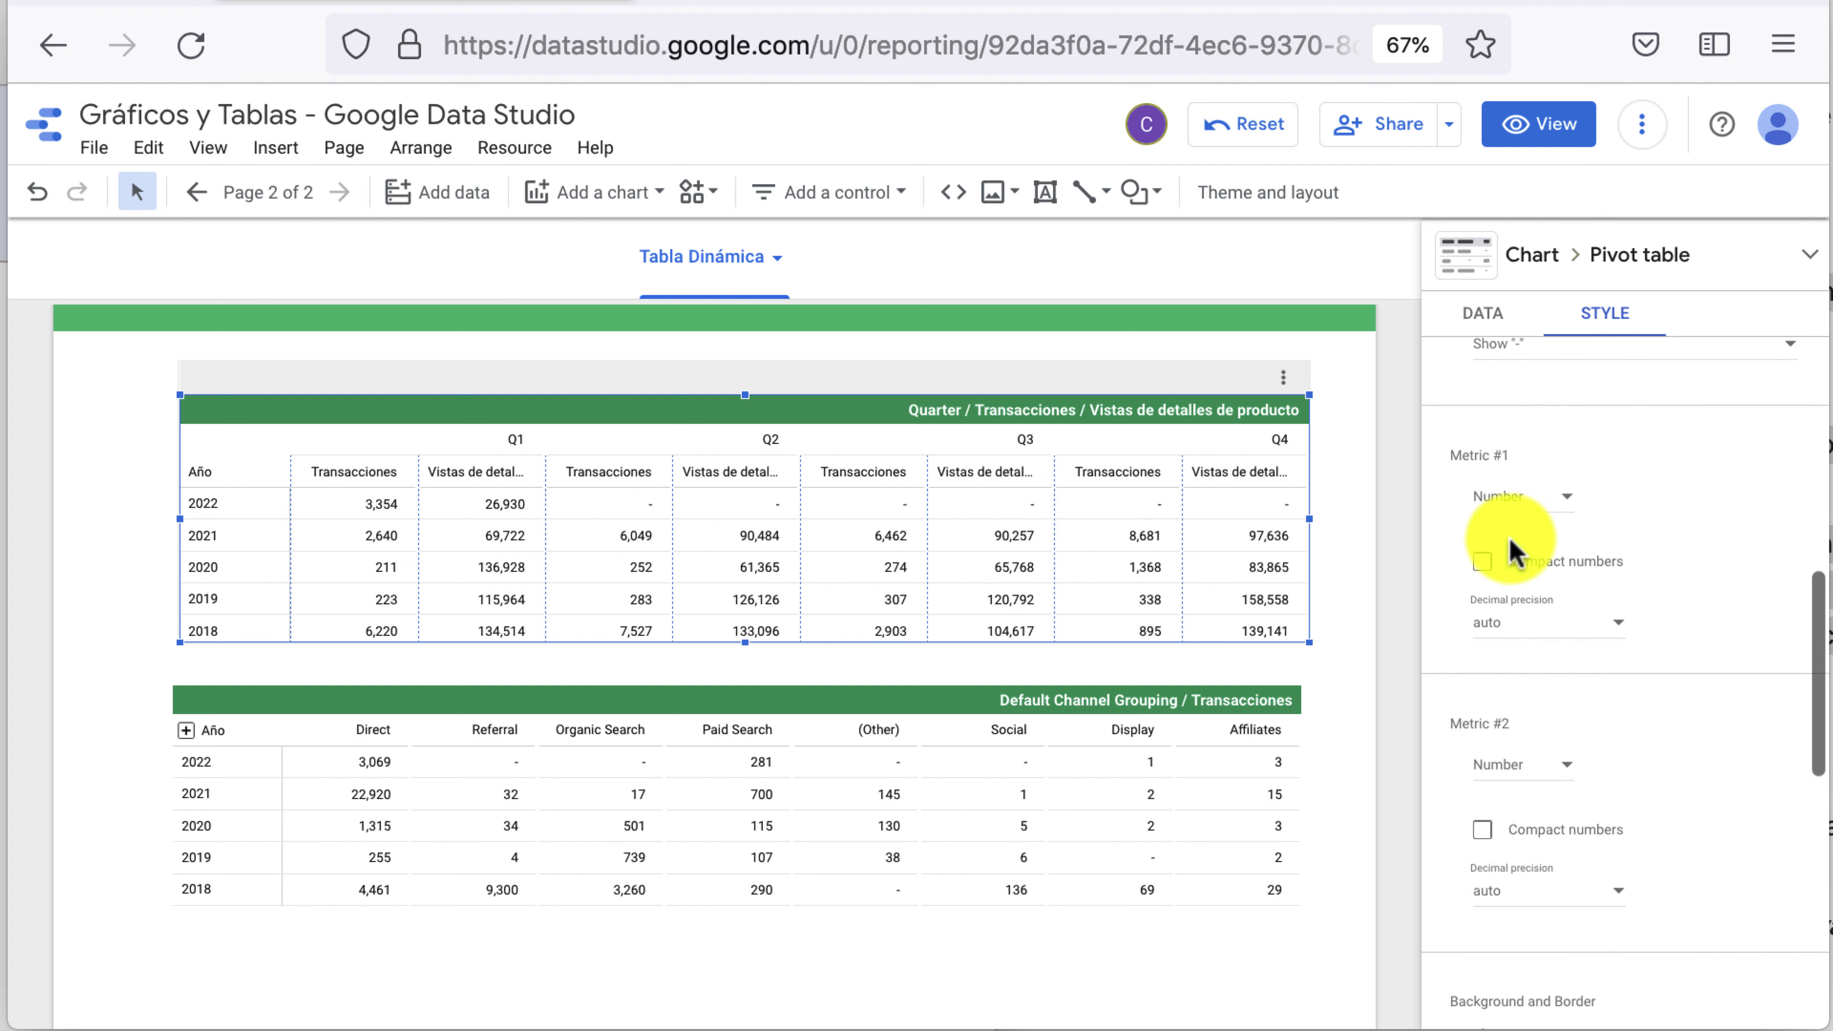
{"action": "left_click", "coordinate": [1527, 772]}
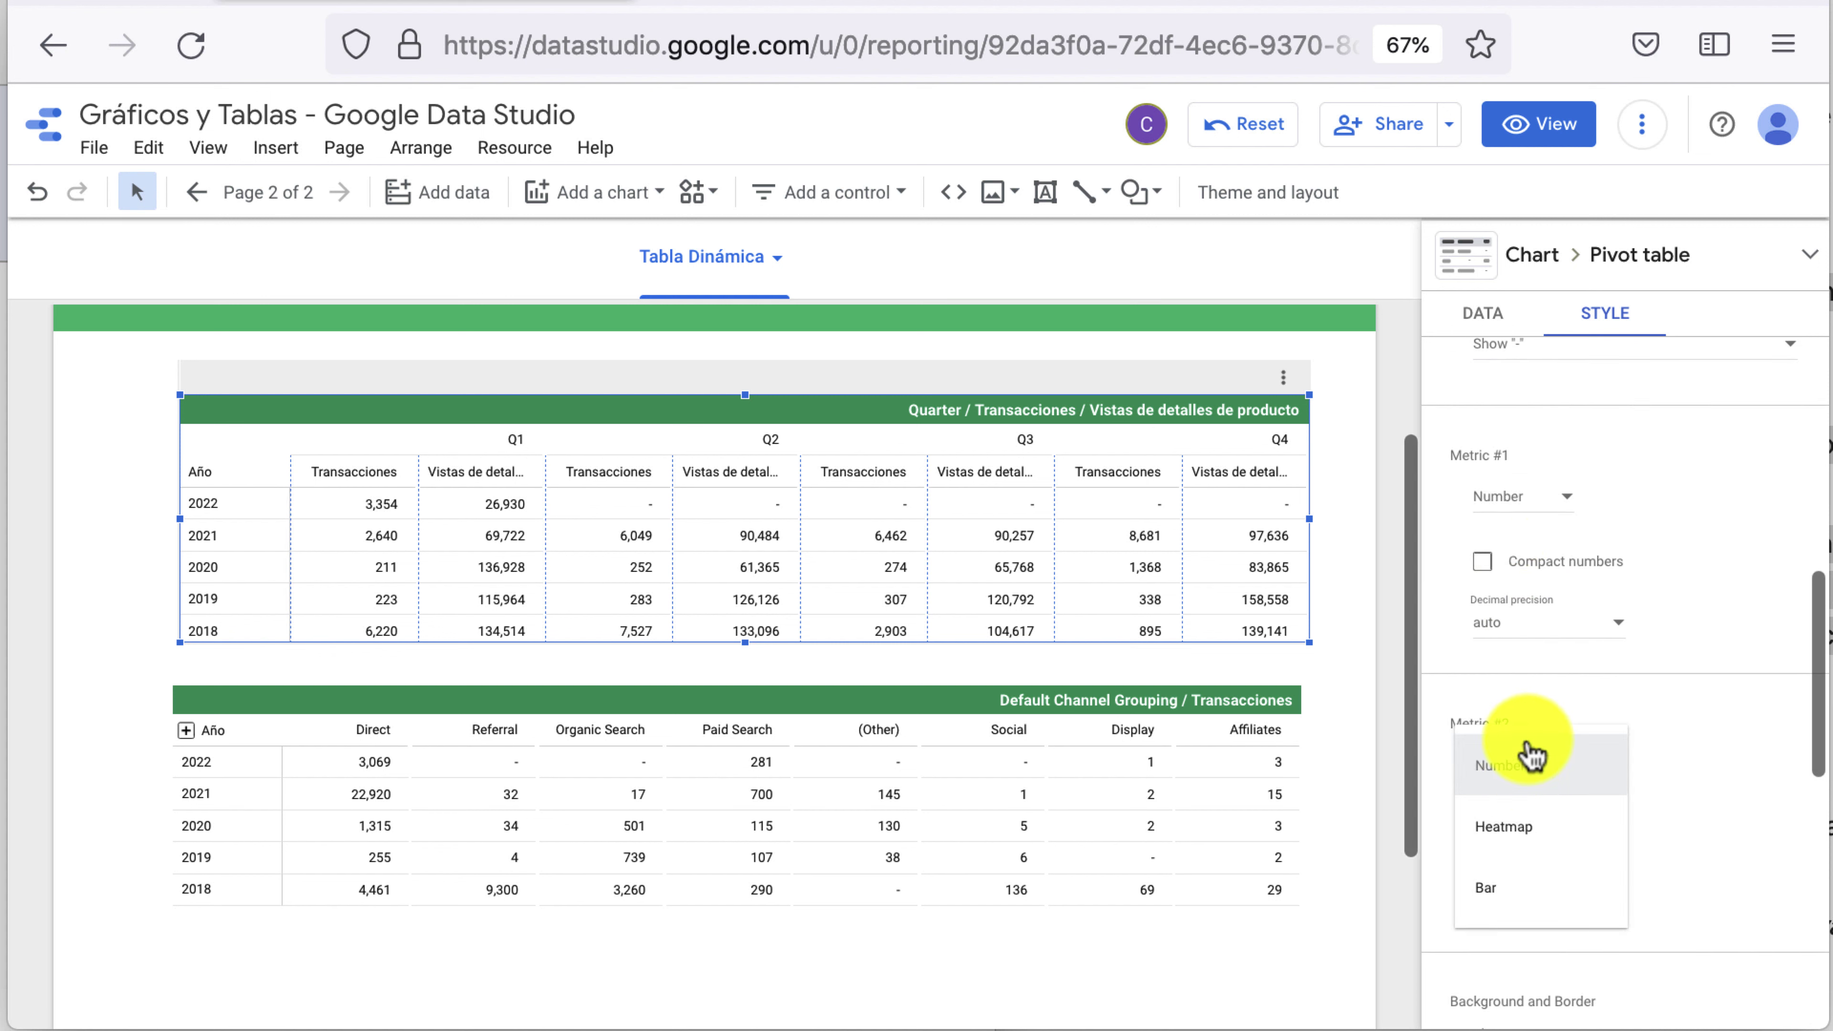
{"action": "left_click", "coordinate": [1555, 889]}
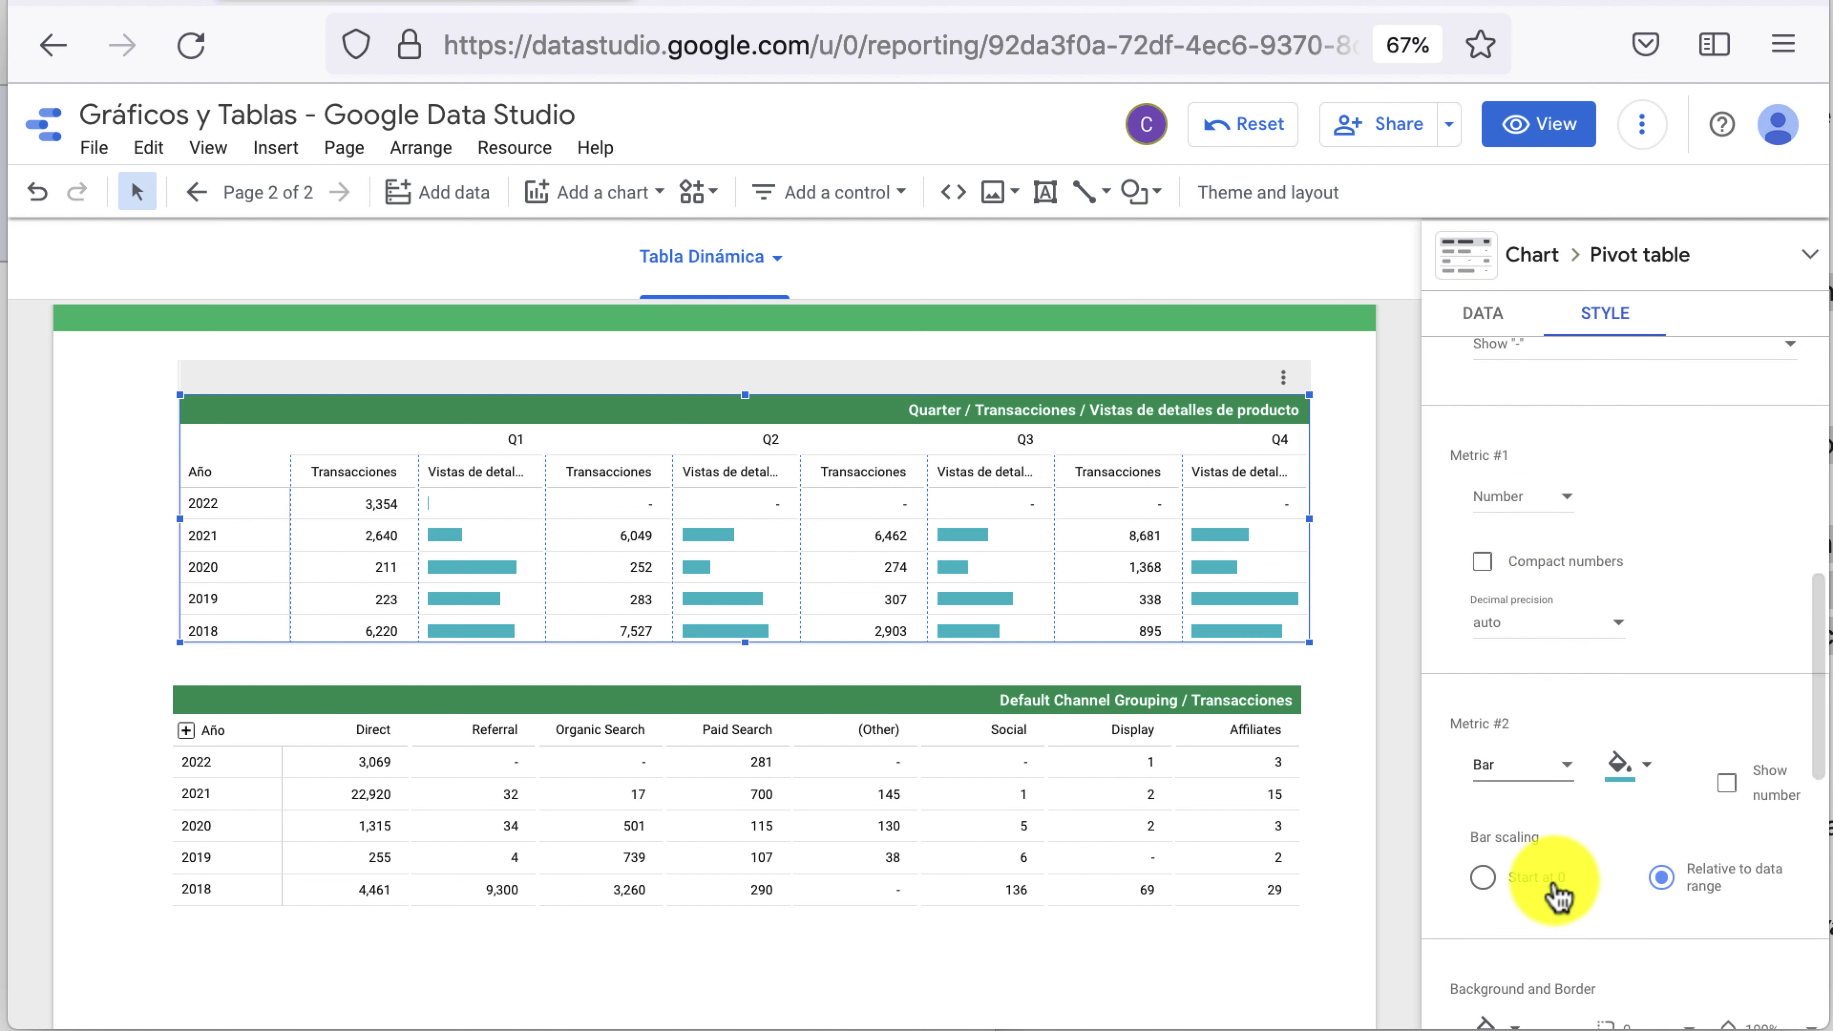
{"action": "left_click", "coordinate": [1537, 762]}
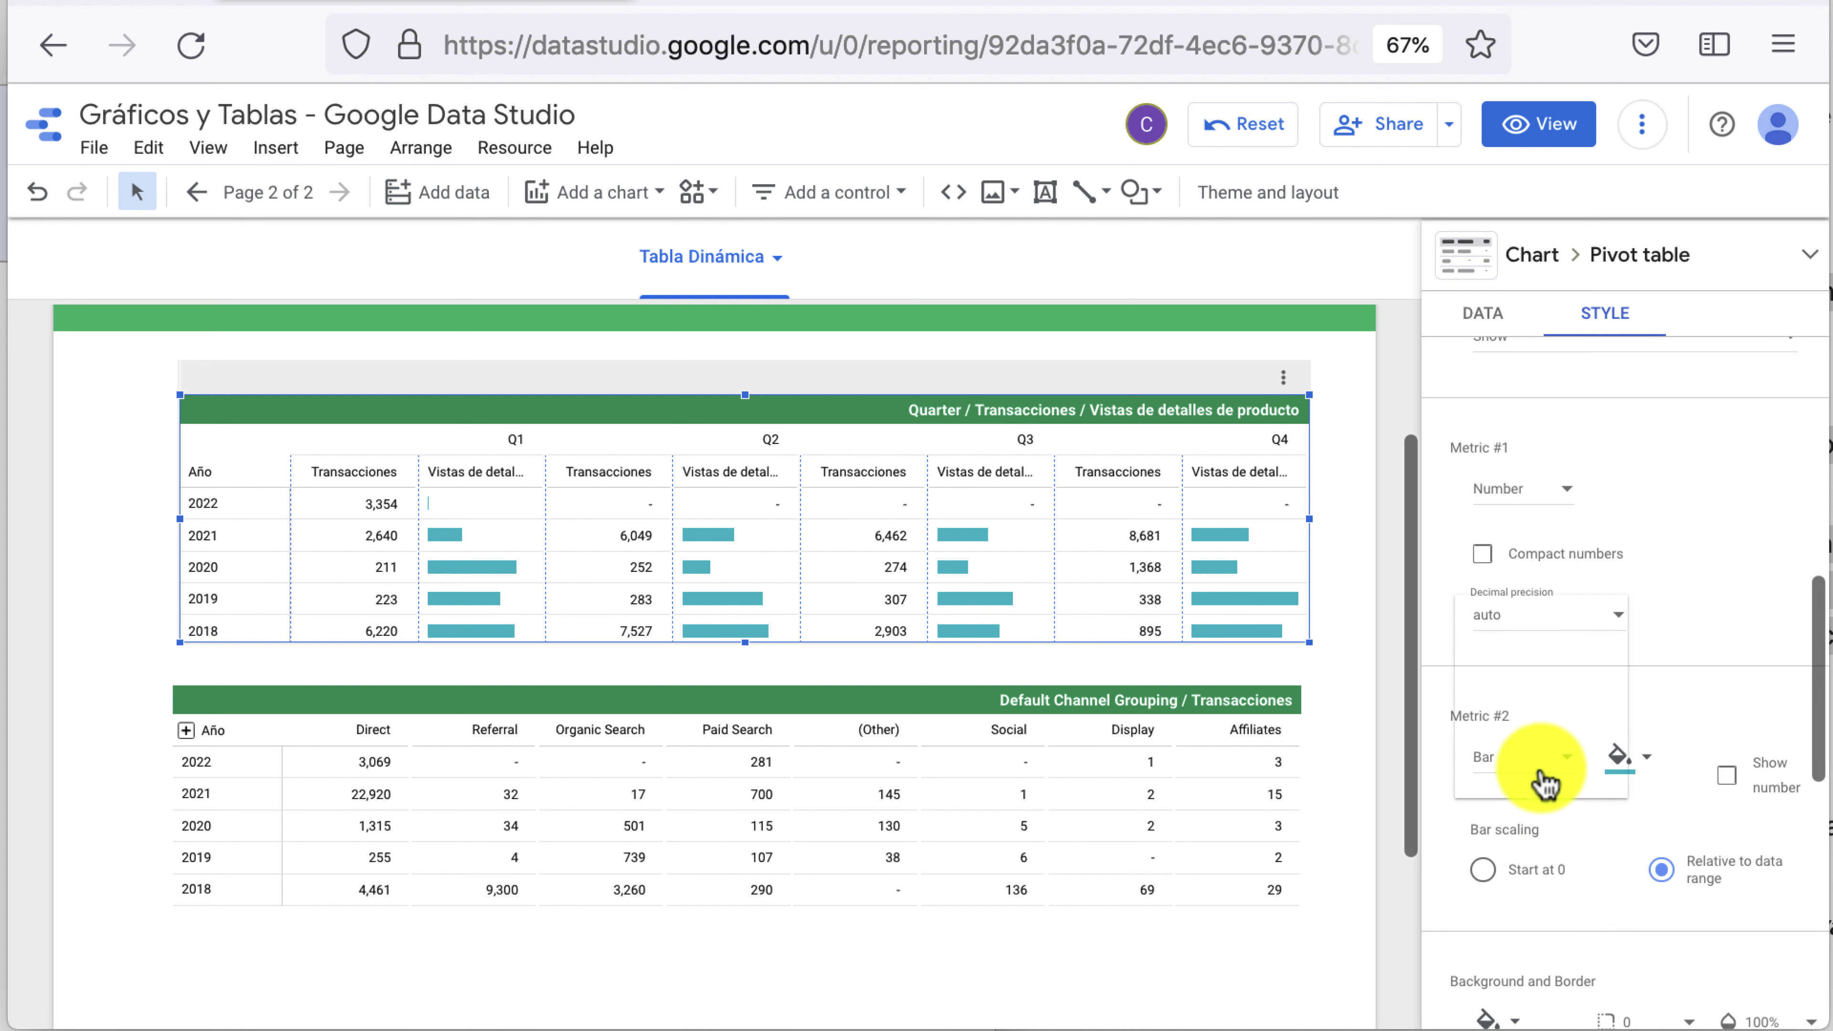
{"action": "left_click", "coordinate": [1541, 714]}
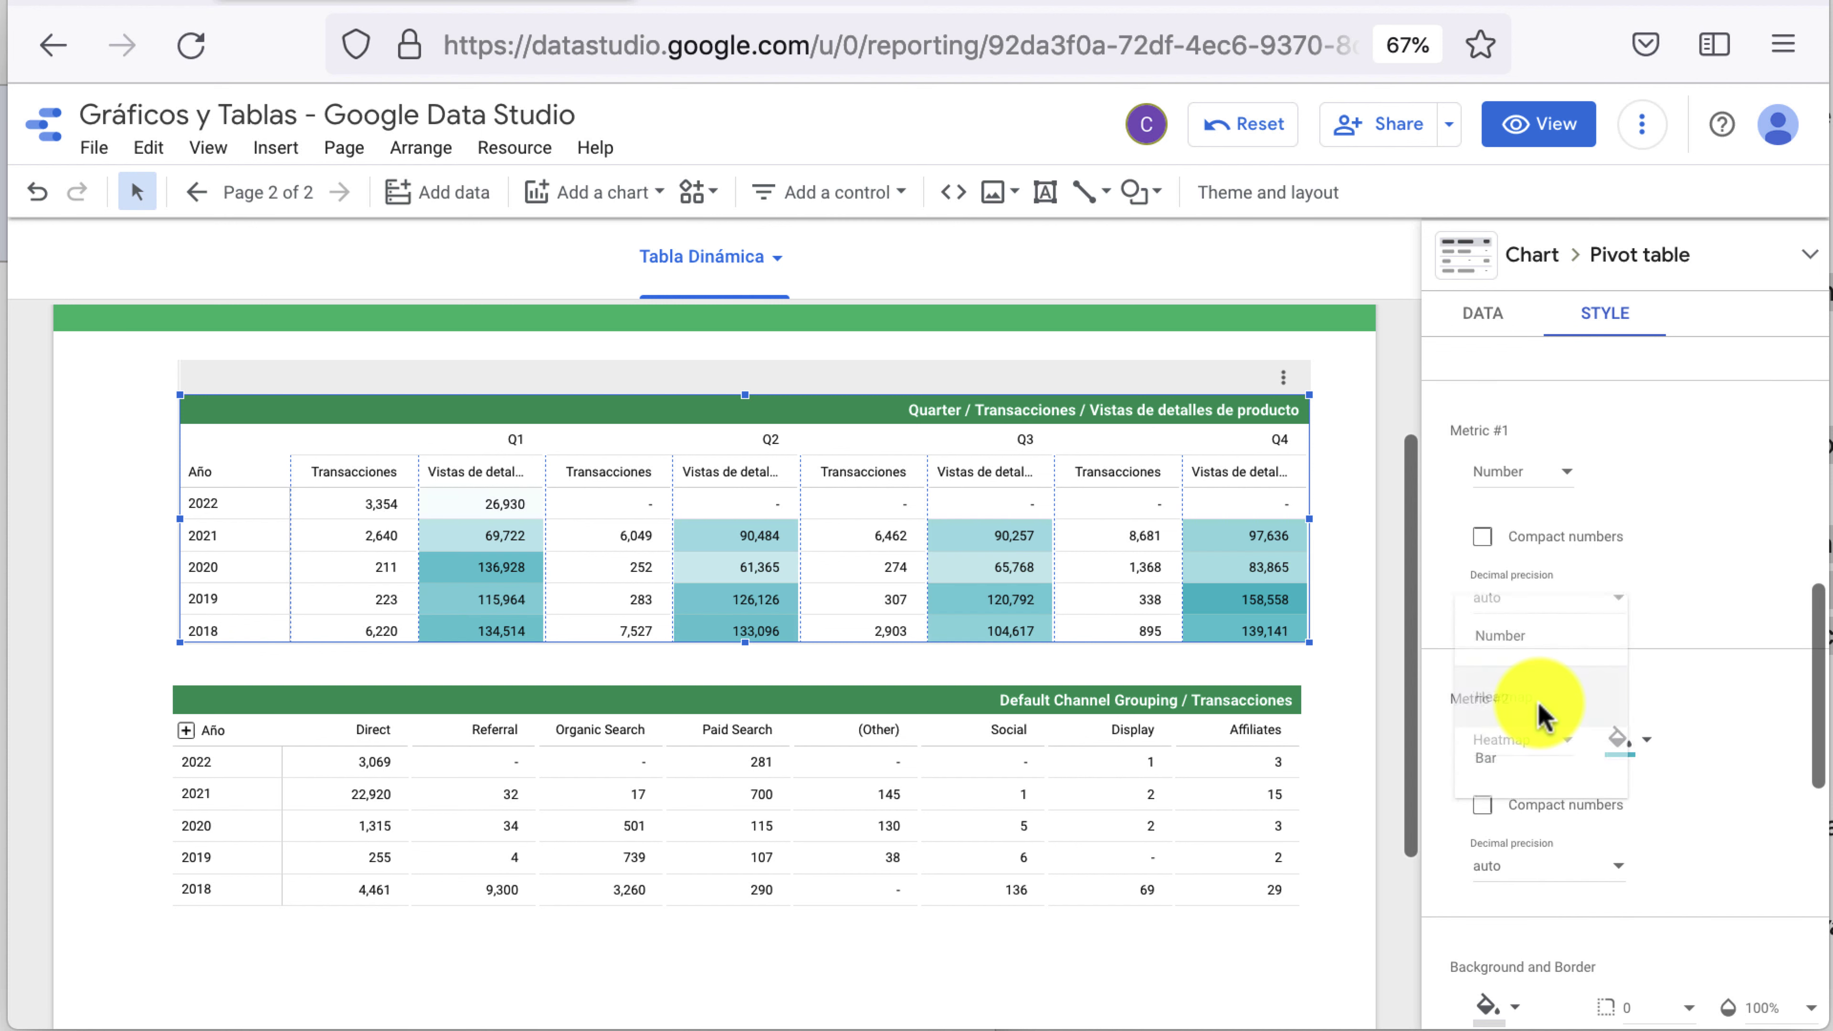
{"action": "left_click", "coordinate": [1540, 758]}
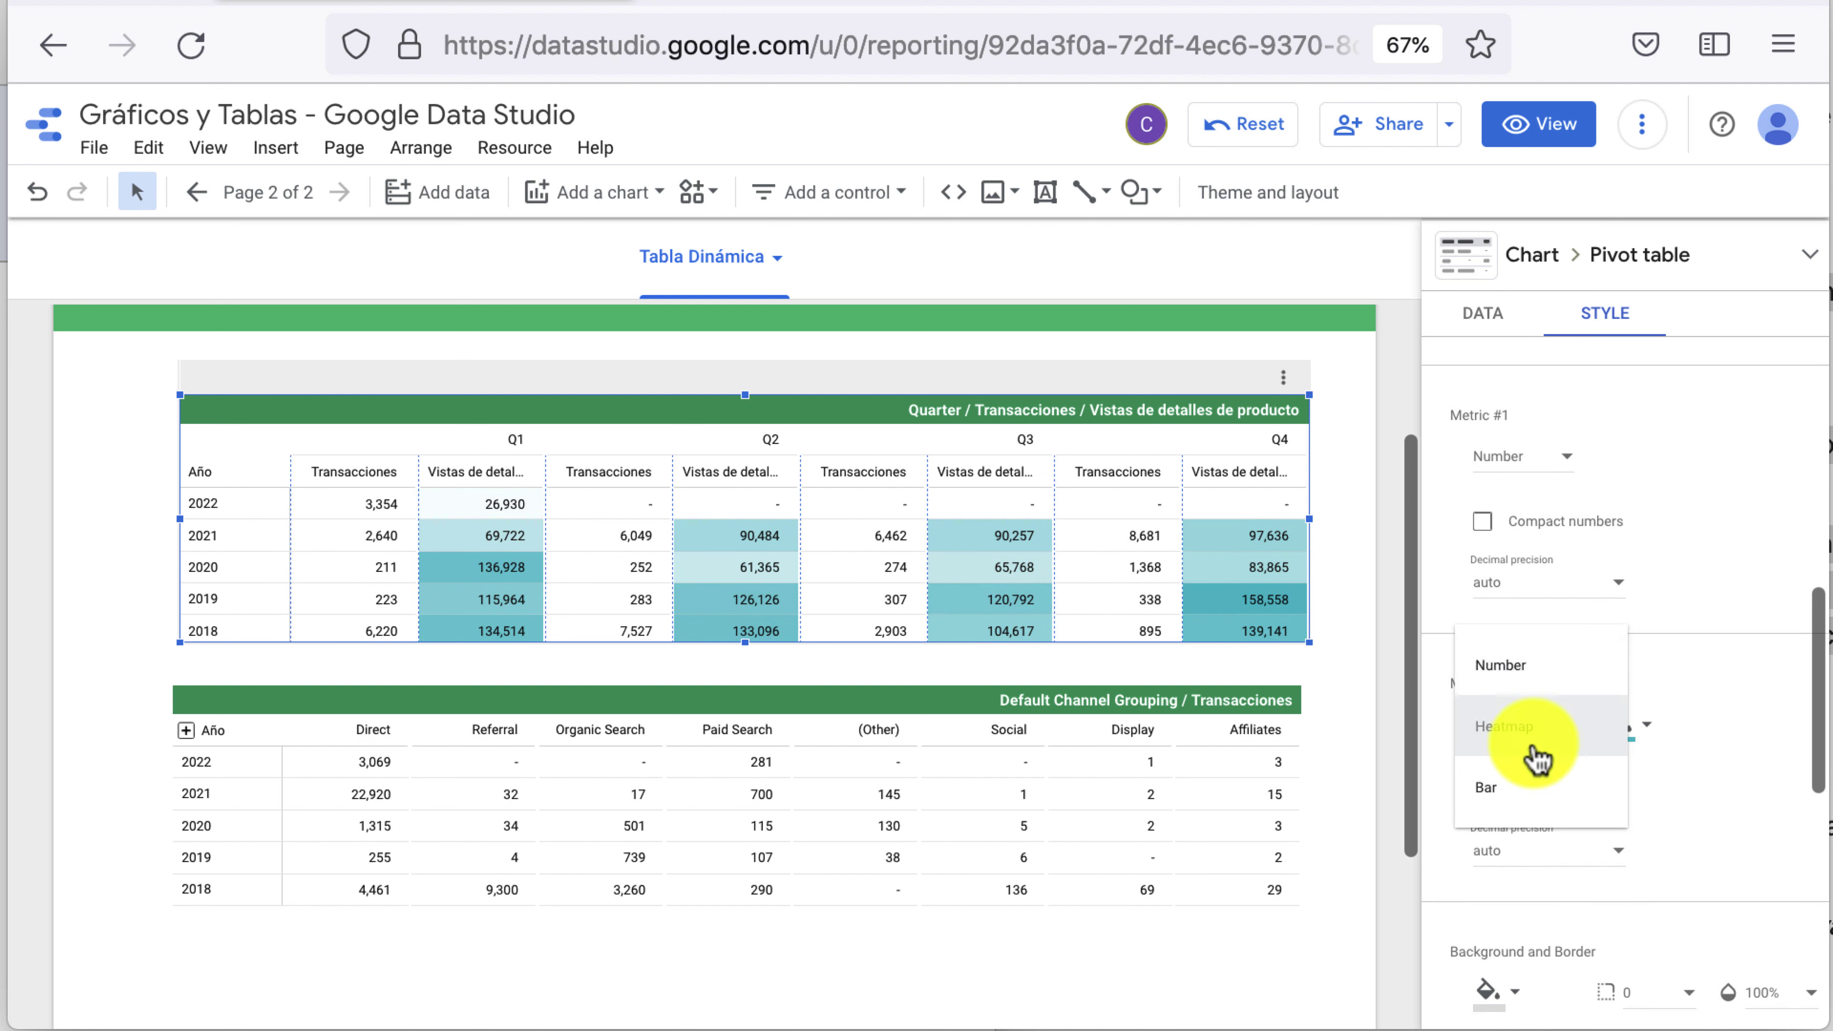
{"action": "left_click", "coordinate": [1526, 686]}
{"action": "scroll", "coordinate": [1525, 726], "scroll_direction": "down", "scroll_amount": 5}
{"action": "scroll", "coordinate": [1526, 726], "scroll_direction": "down", "scroll_amount": 2}
{"action": "scroll", "coordinate": [1526, 726], "scroll_direction": "down", "scroll_amount": 3}
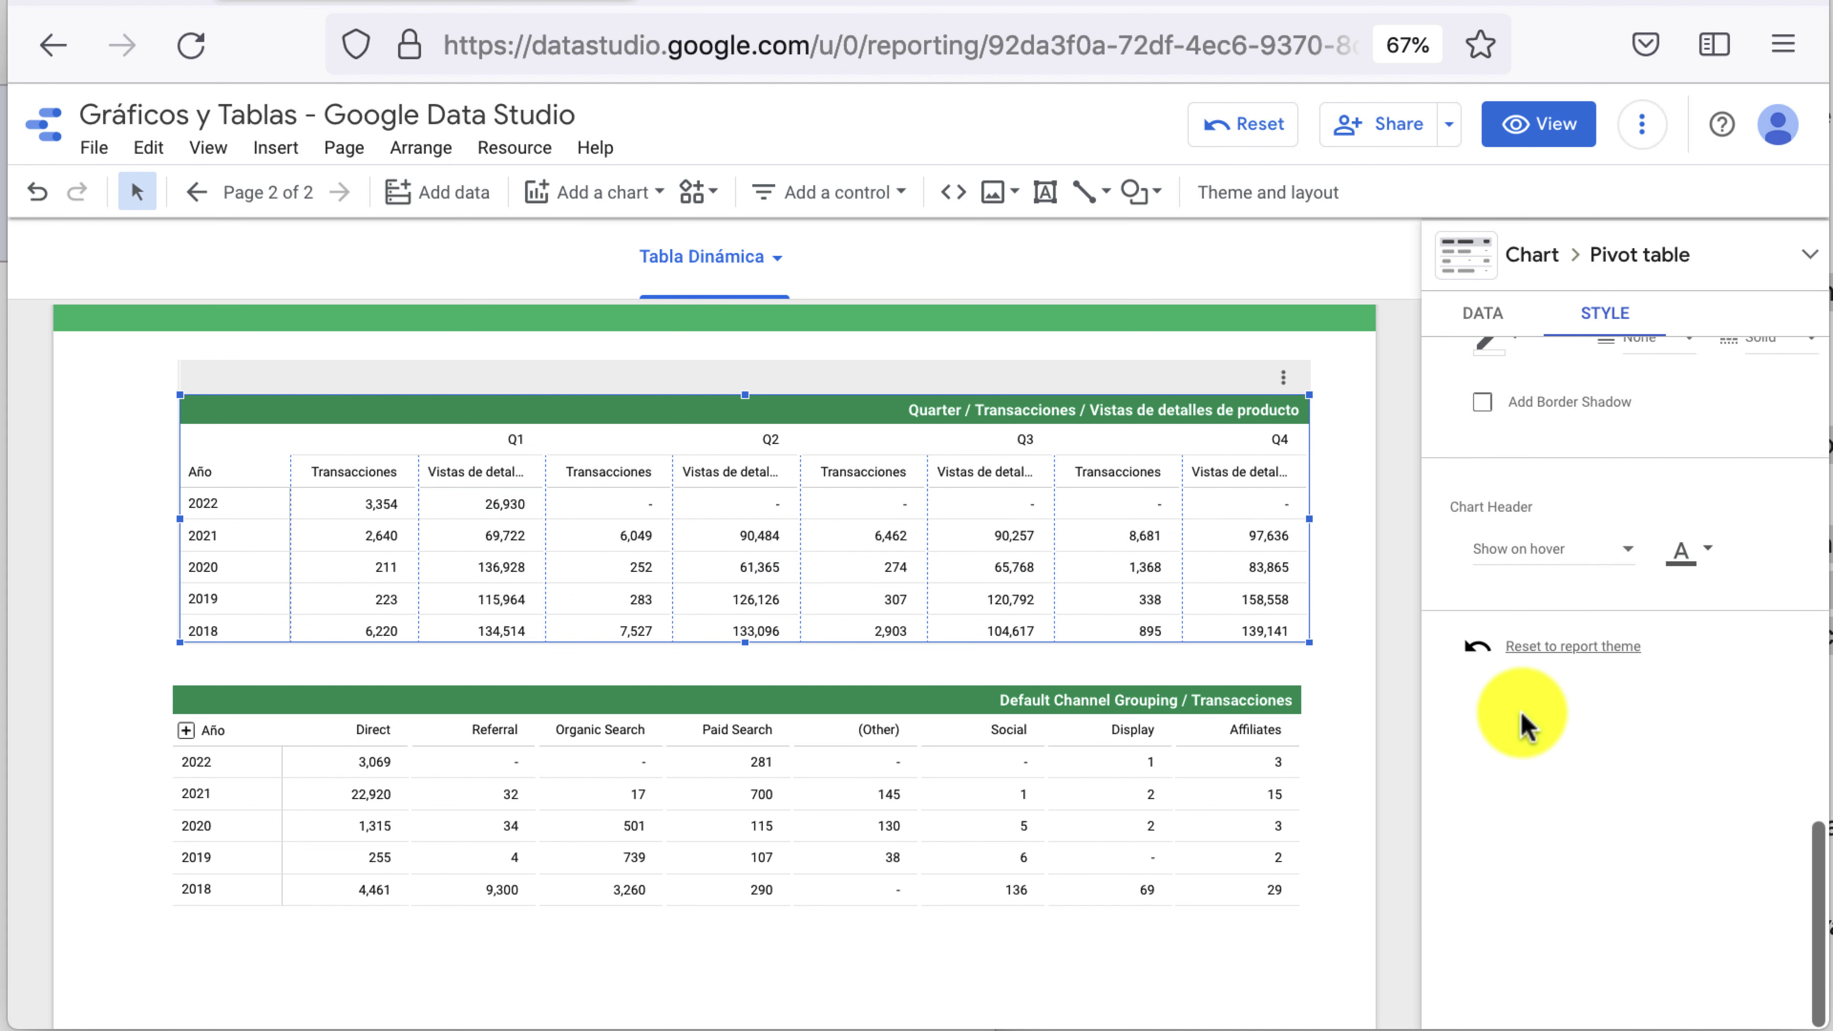
{"action": "scroll", "coordinate": [1521, 716], "scroll_direction": "up", "scroll_amount": 5}
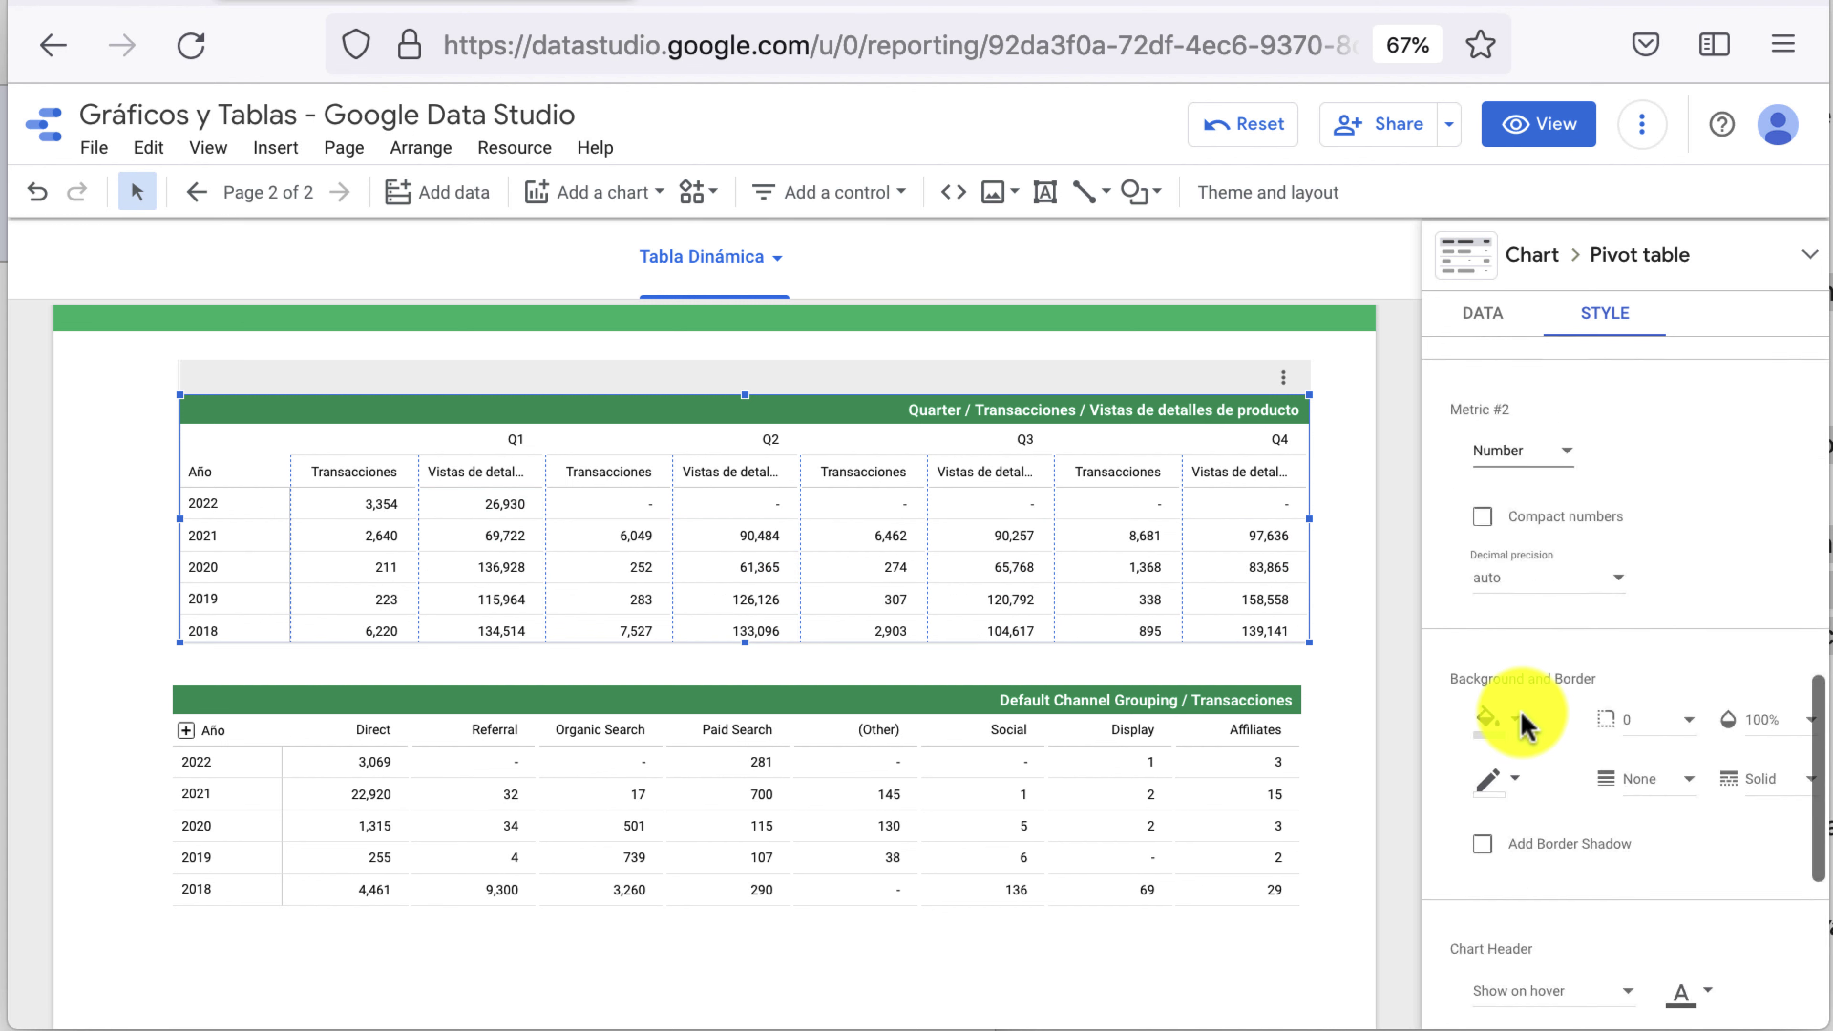
{"action": "scroll", "coordinate": [1501, 549], "scroll_direction": "up", "scroll_amount": 5}
{"action": "left_click", "coordinate": [1479, 328]}
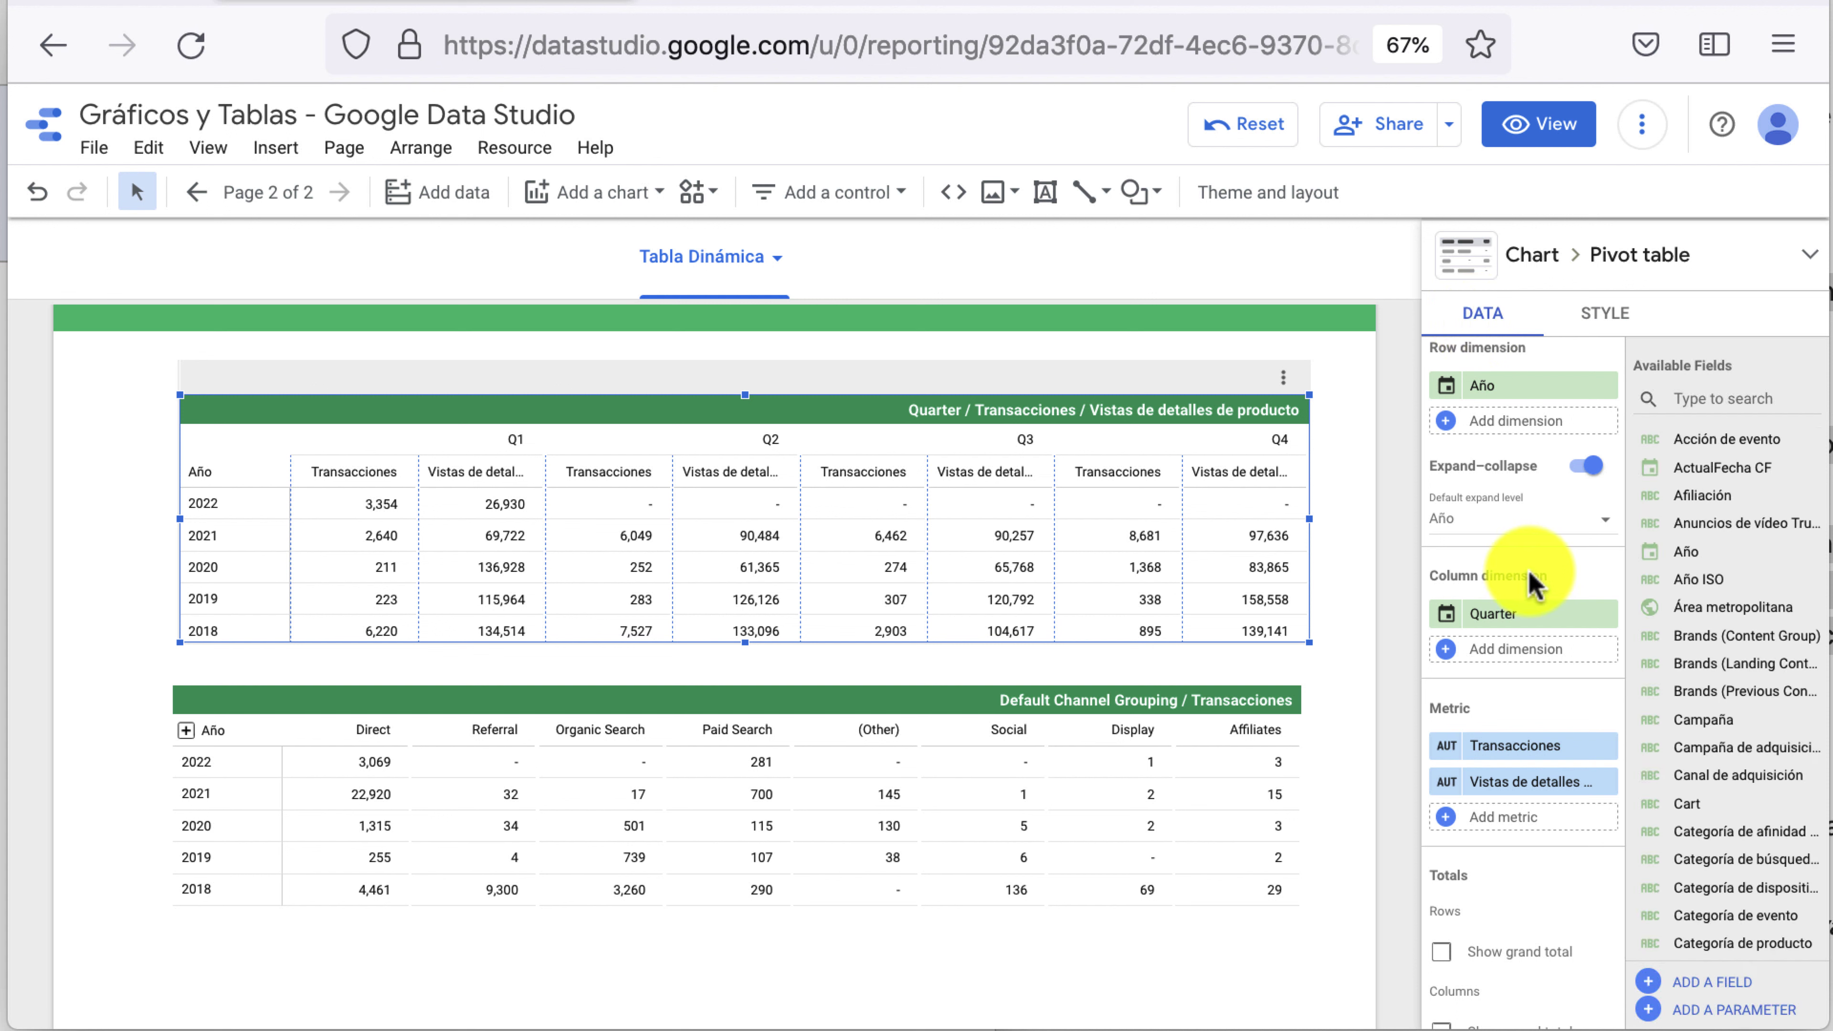
Remove the Vistas de detalles metric and show grand totals for rows and columns
{"action": "scroll", "coordinate": [1529, 581], "scroll_direction": "down", "scroll_amount": 3}
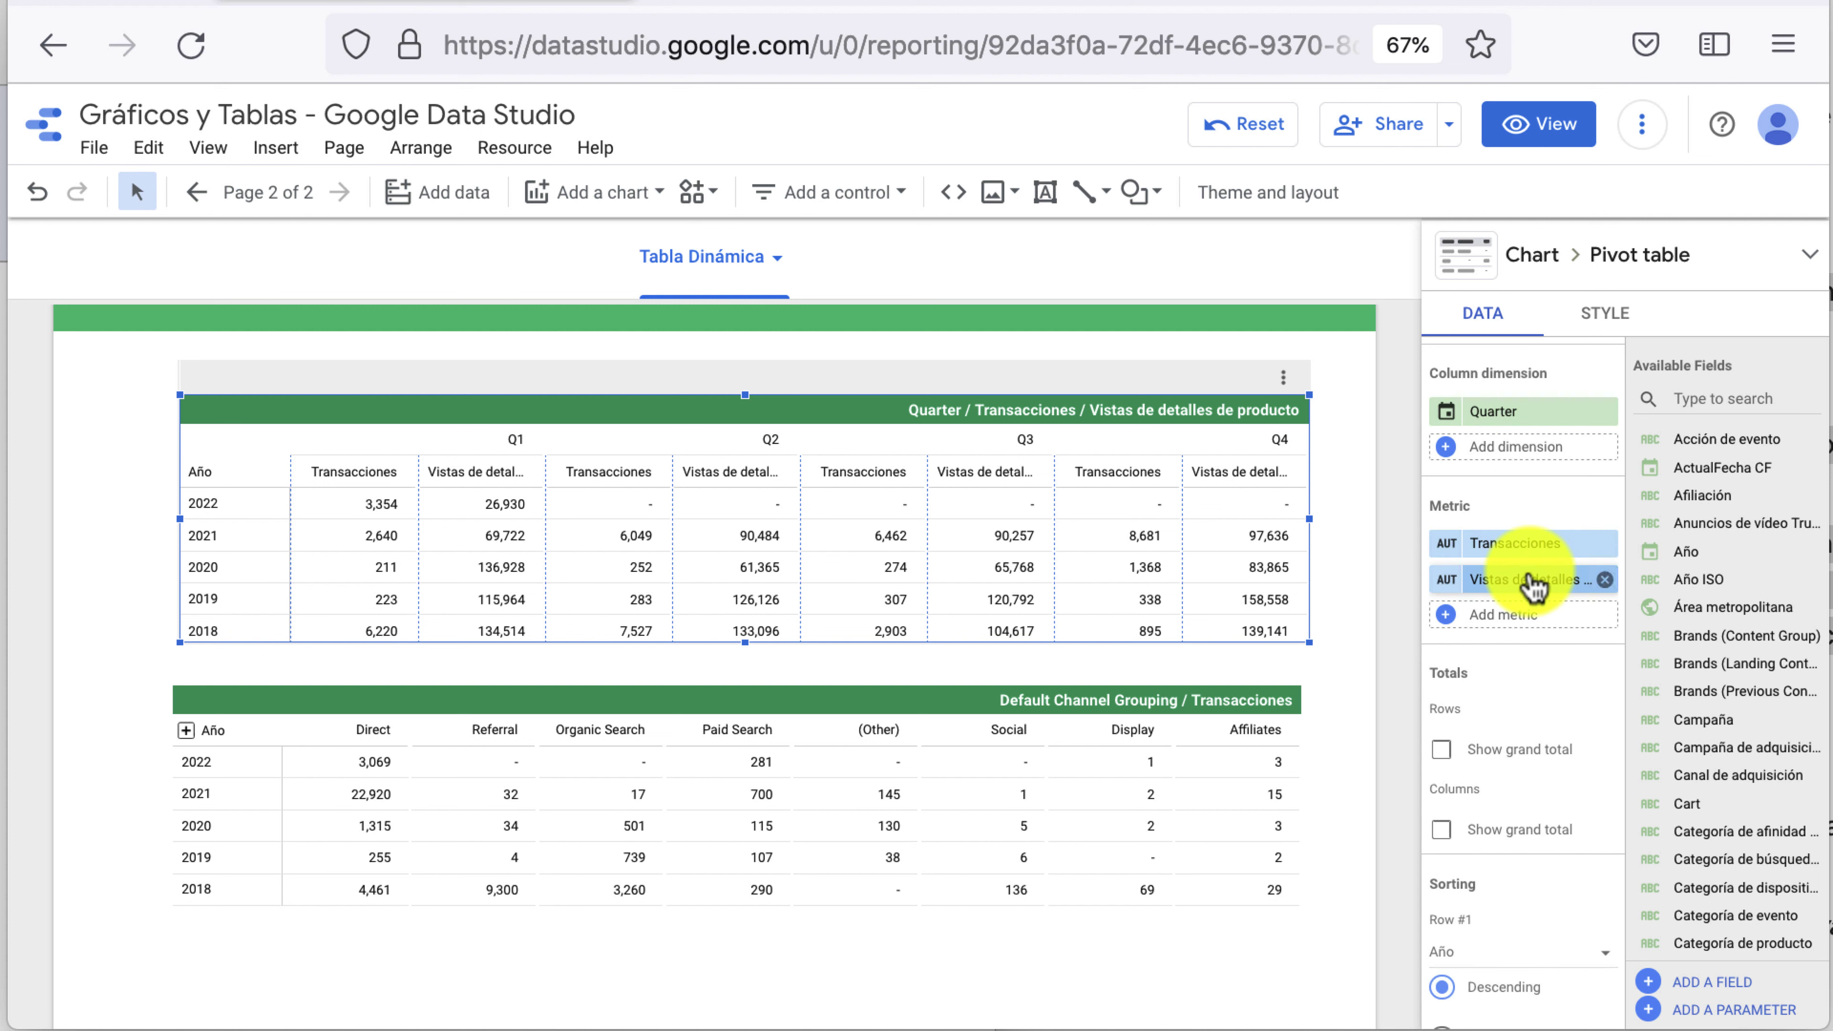
{"action": "scroll", "coordinate": [1531, 584], "scroll_direction": "down", "scroll_amount": 1}
{"action": "scroll", "coordinate": [1531, 586], "scroll_direction": "down", "scroll_amount": 1}
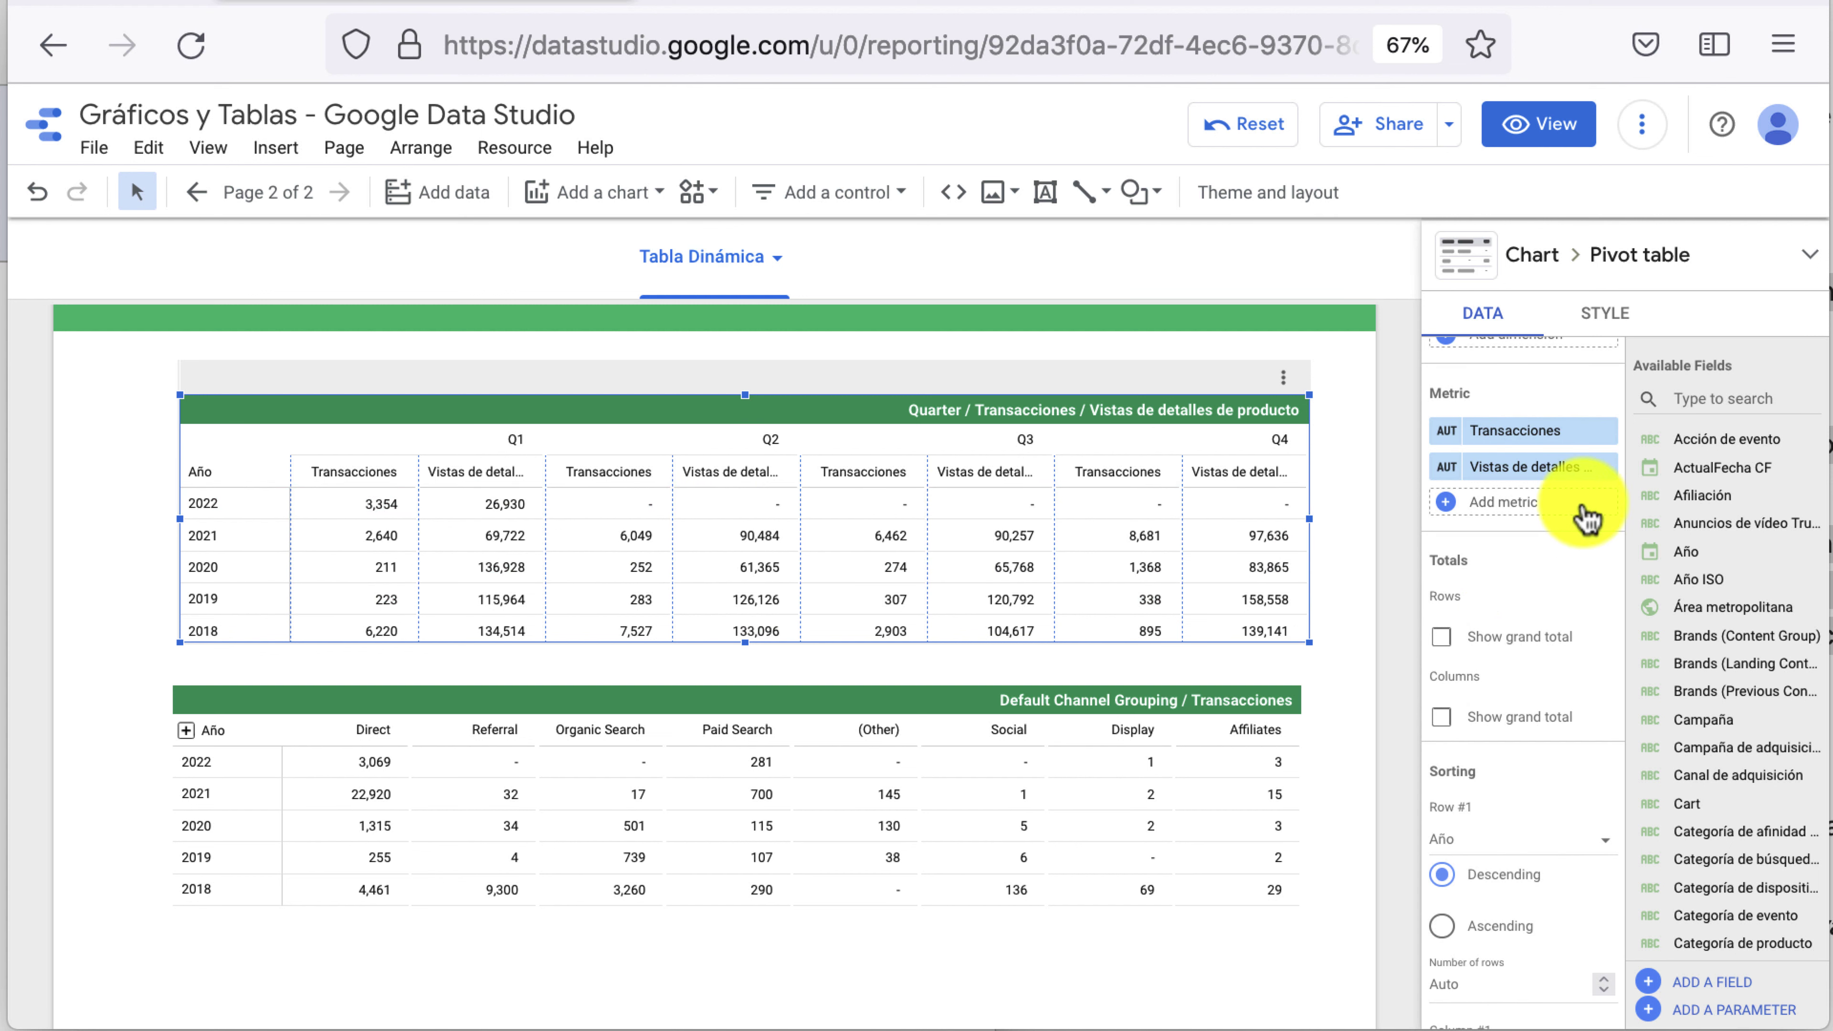
{"action": "left_click", "coordinate": [1603, 467]}
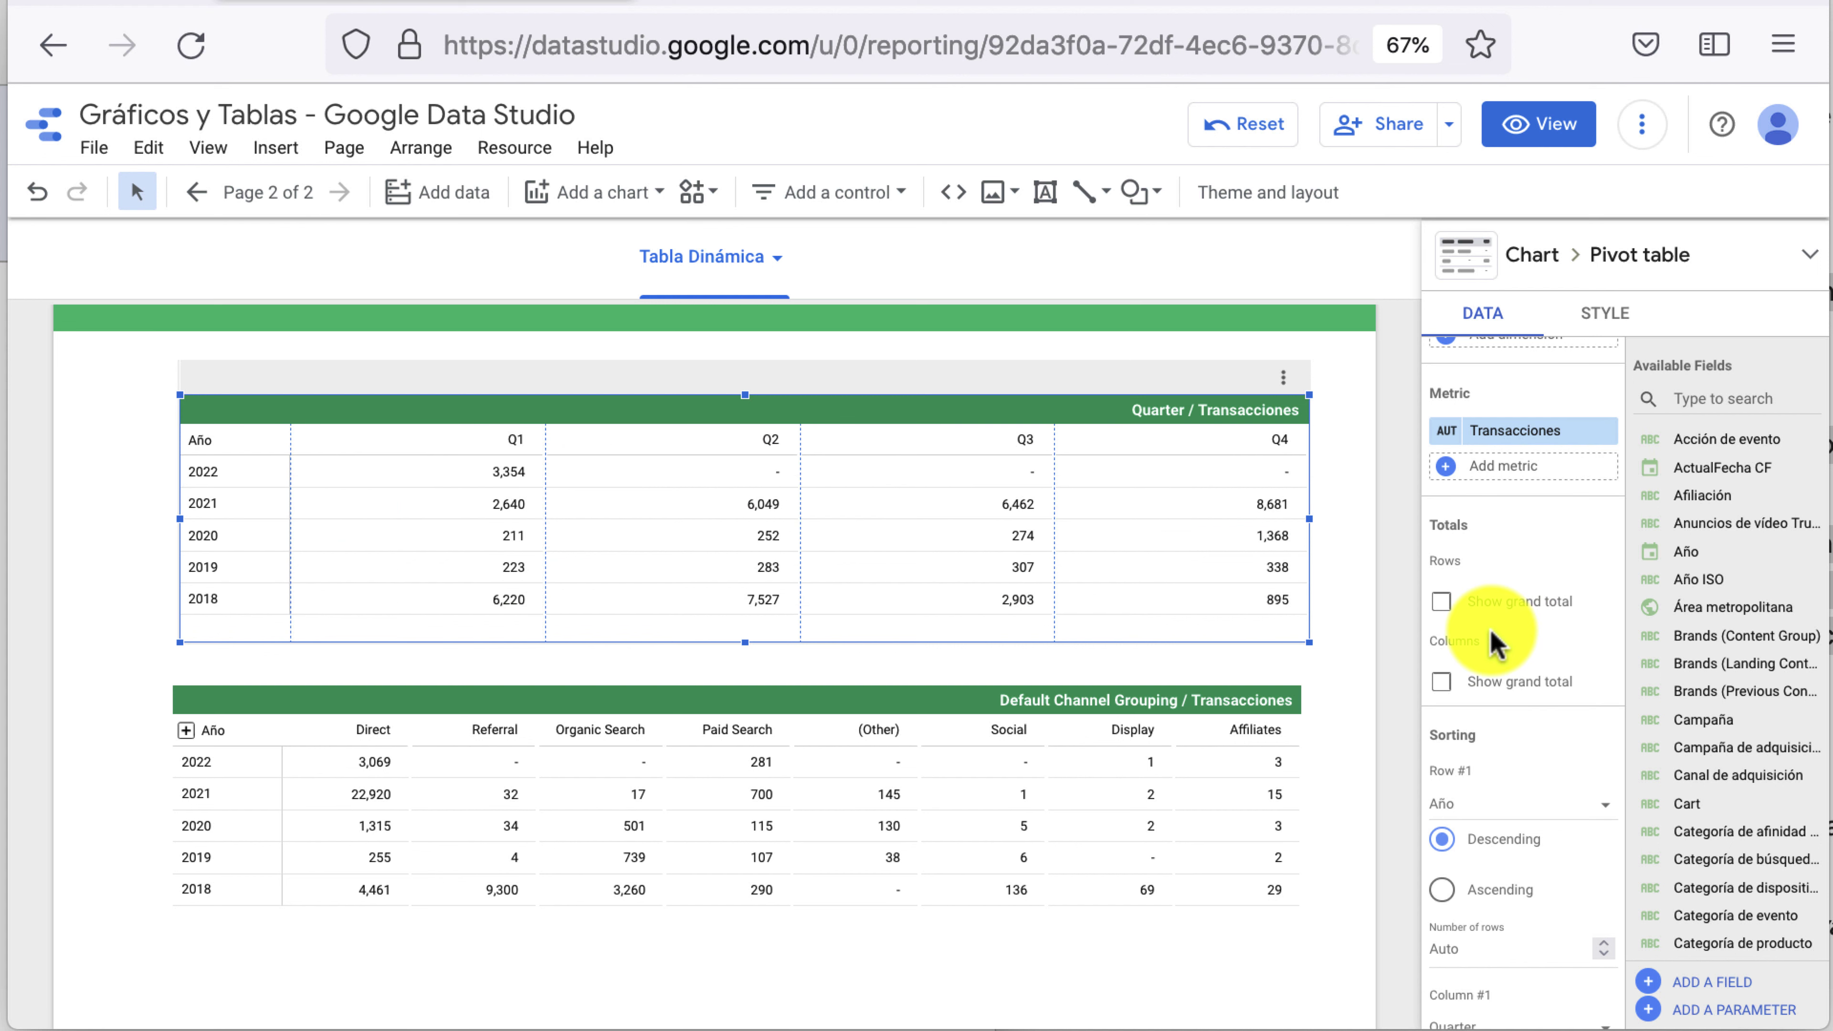
{"action": "left_click", "coordinate": [1441, 602]}
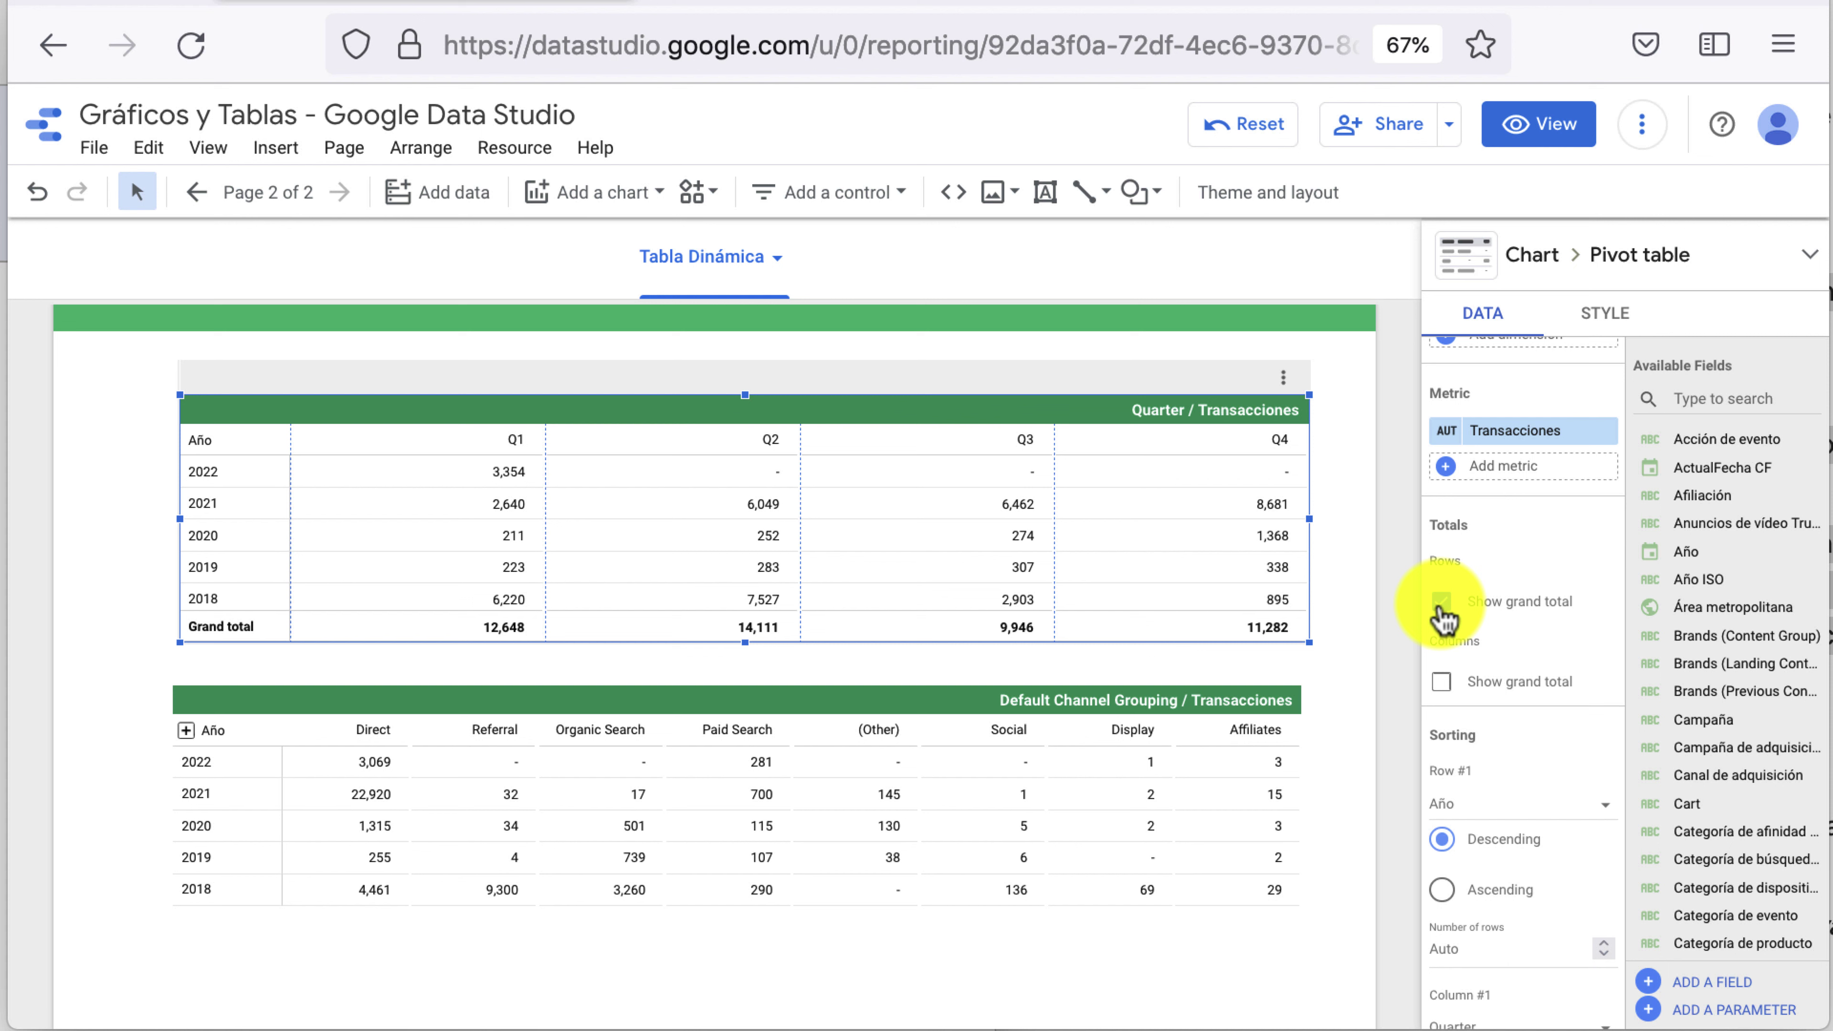
{"action": "left_click", "coordinate": [1441, 682]}
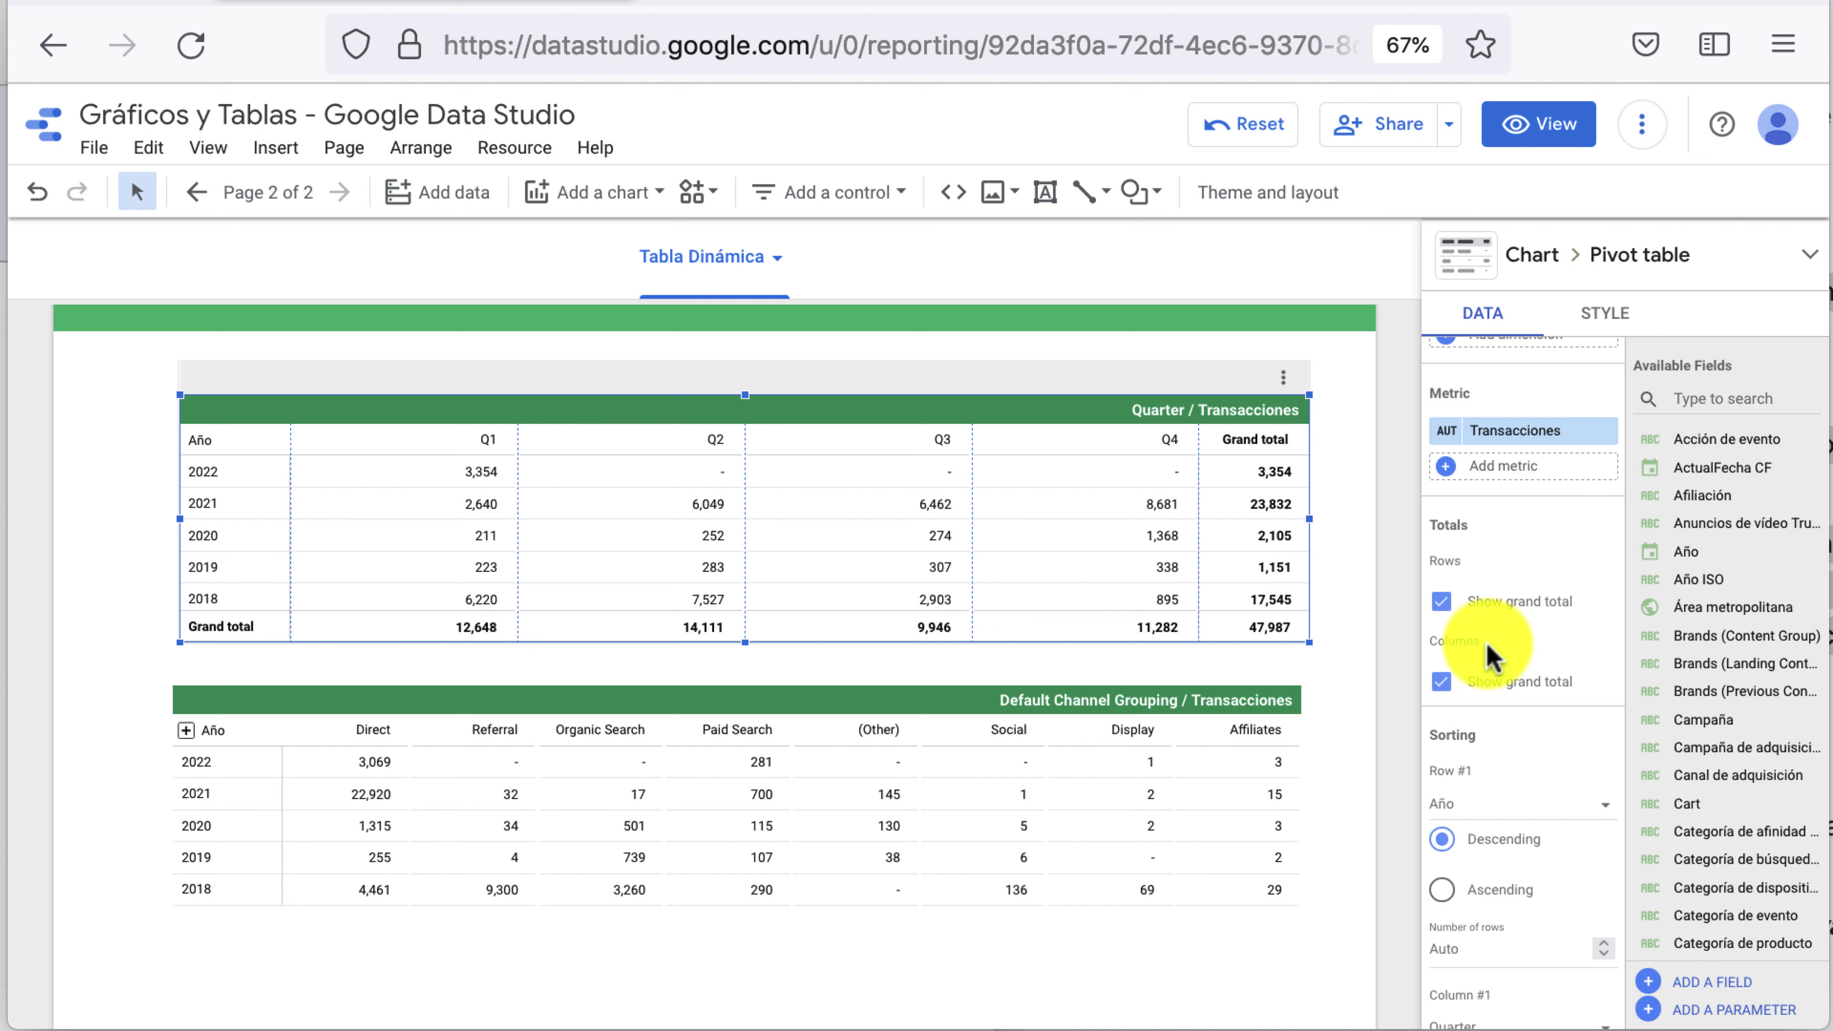
Select the Default Channel Grouping pivot table below
{"action": "scroll", "coordinate": [1488, 655], "scroll_direction": "up", "scroll_amount": 1}
{"action": "scroll", "coordinate": [1489, 655], "scroll_direction": "up", "scroll_amount": 2}
{"action": "scroll", "coordinate": [1489, 655], "scroll_direction": "up", "scroll_amount": 2}
{"action": "scroll", "coordinate": [1490, 658], "scroll_direction": "up", "scroll_amount": 2}
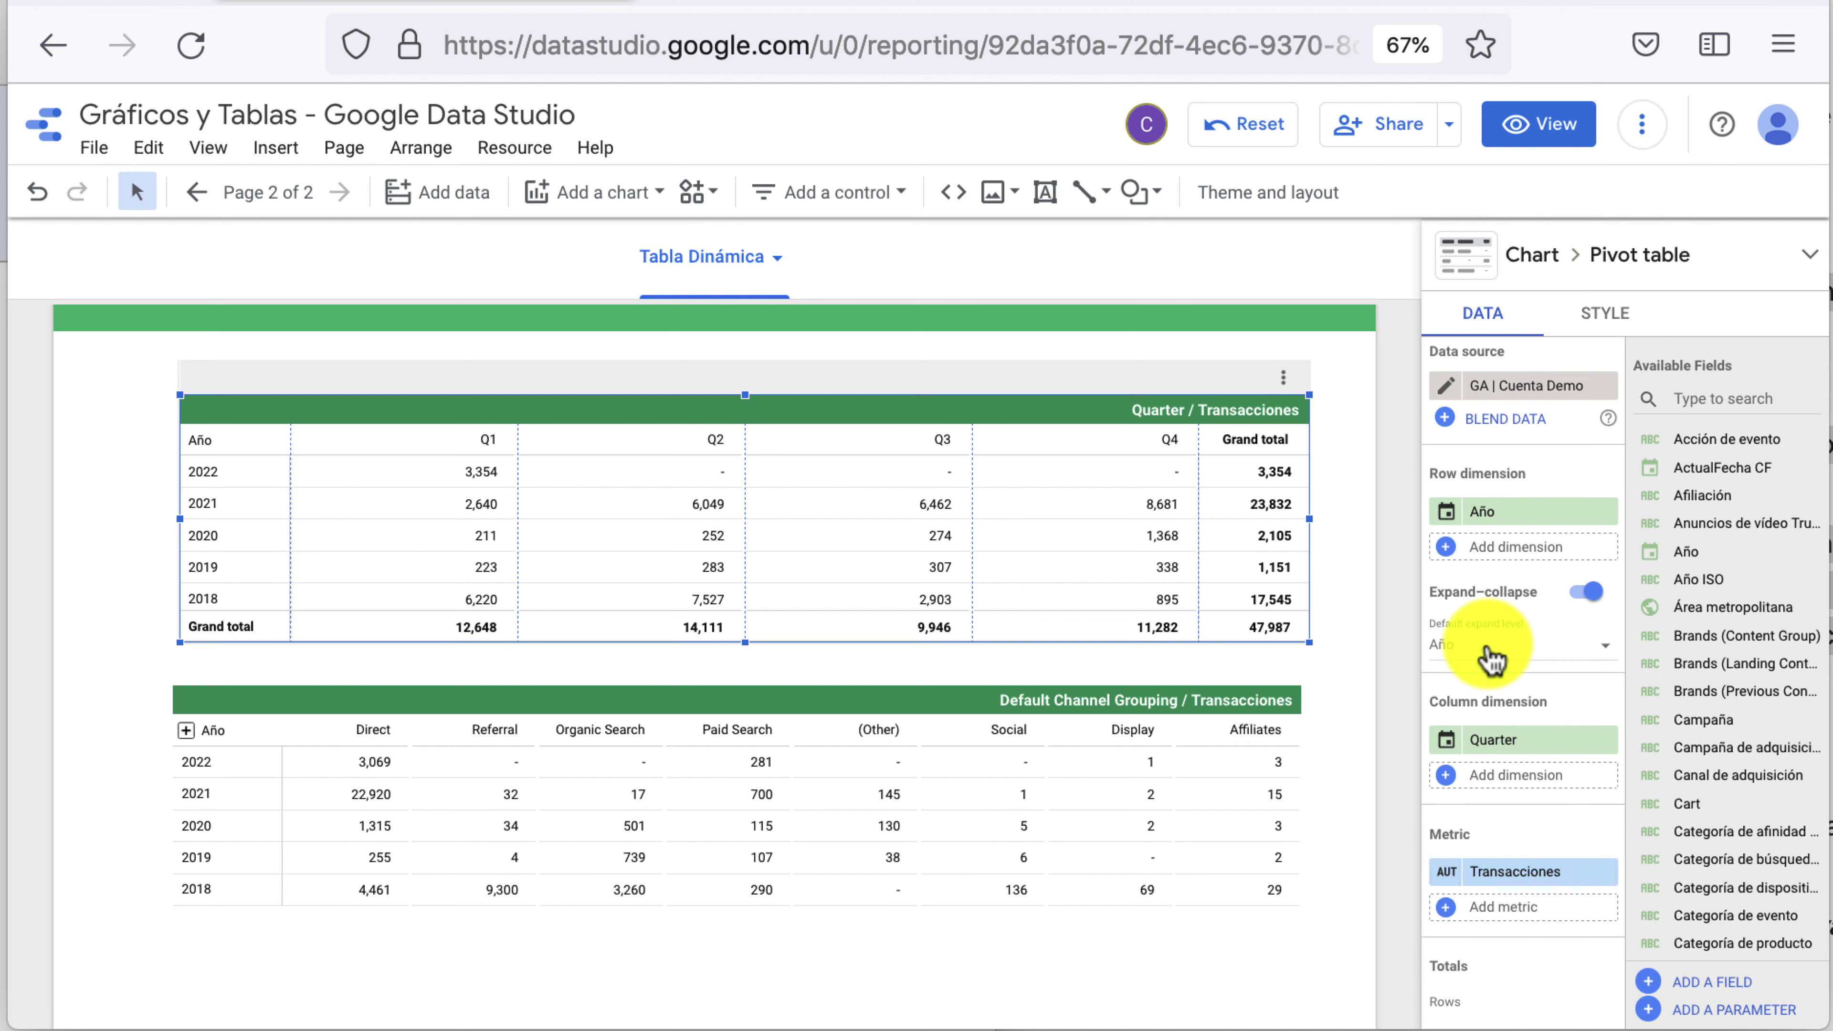
{"action": "mouse_move", "coordinate": [1521, 740]}
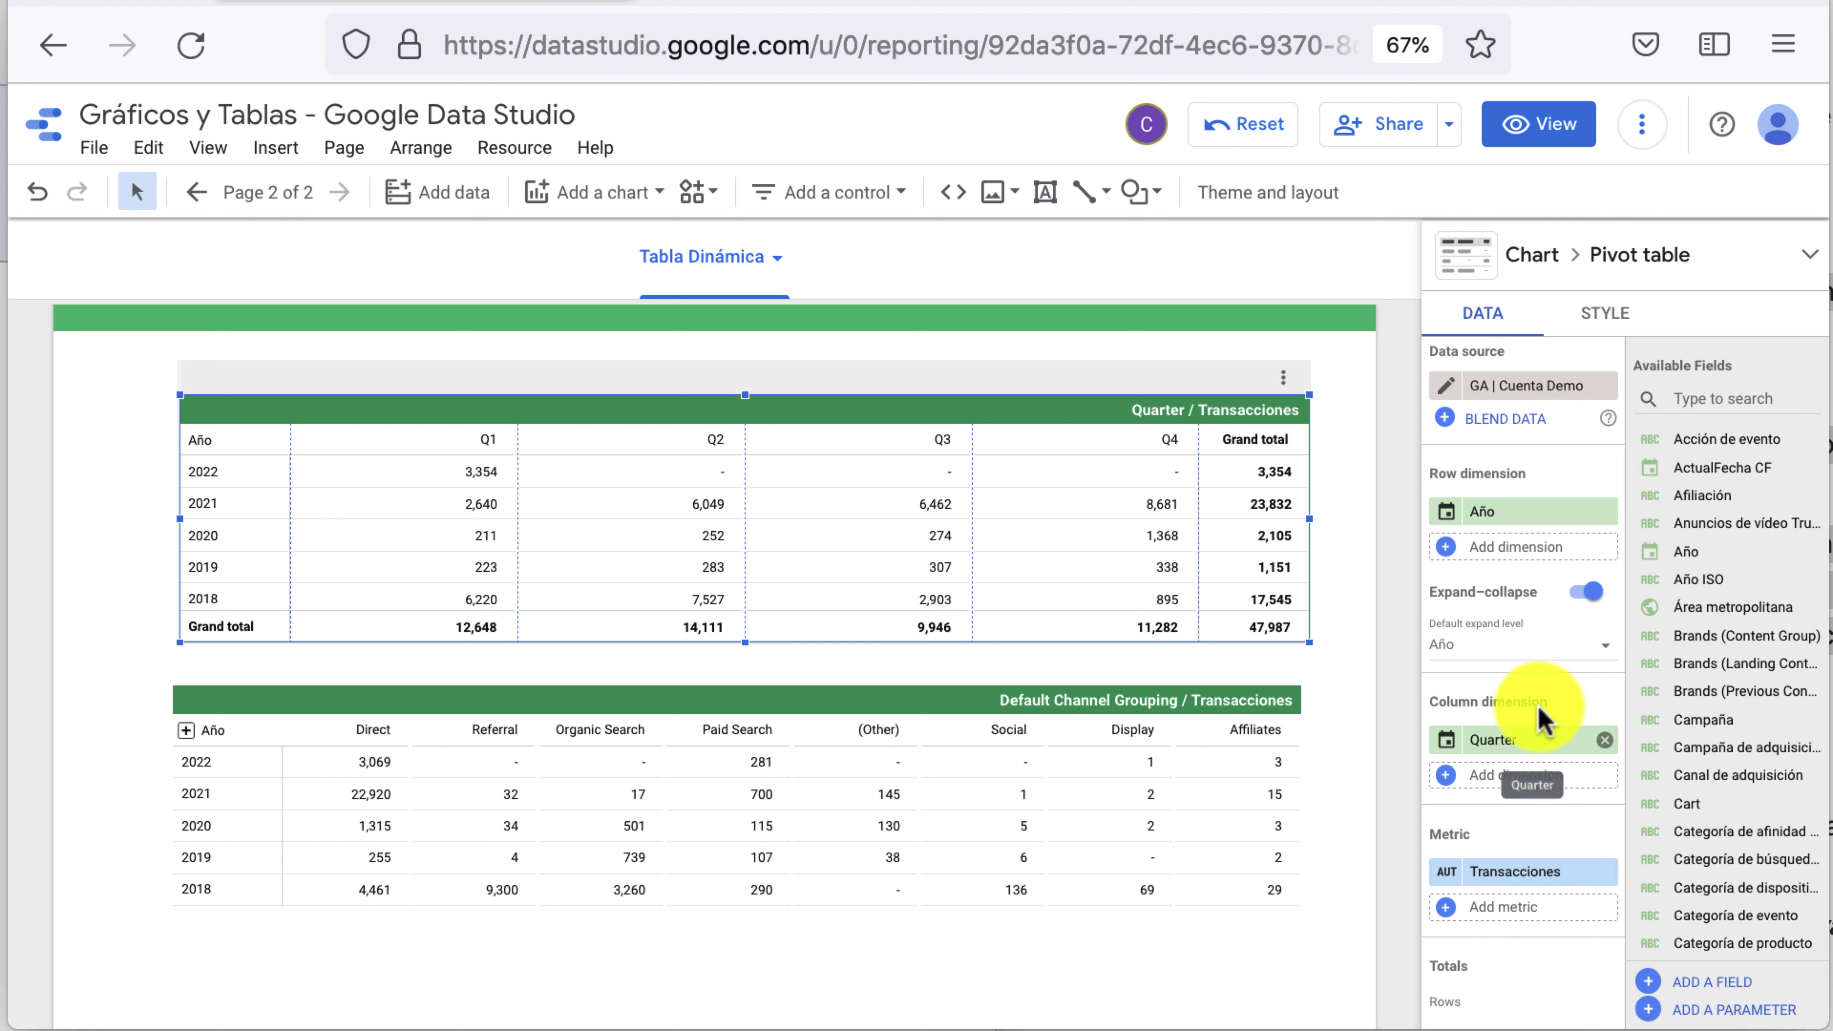
{"action": "left_click", "coordinate": [1239, 762]}
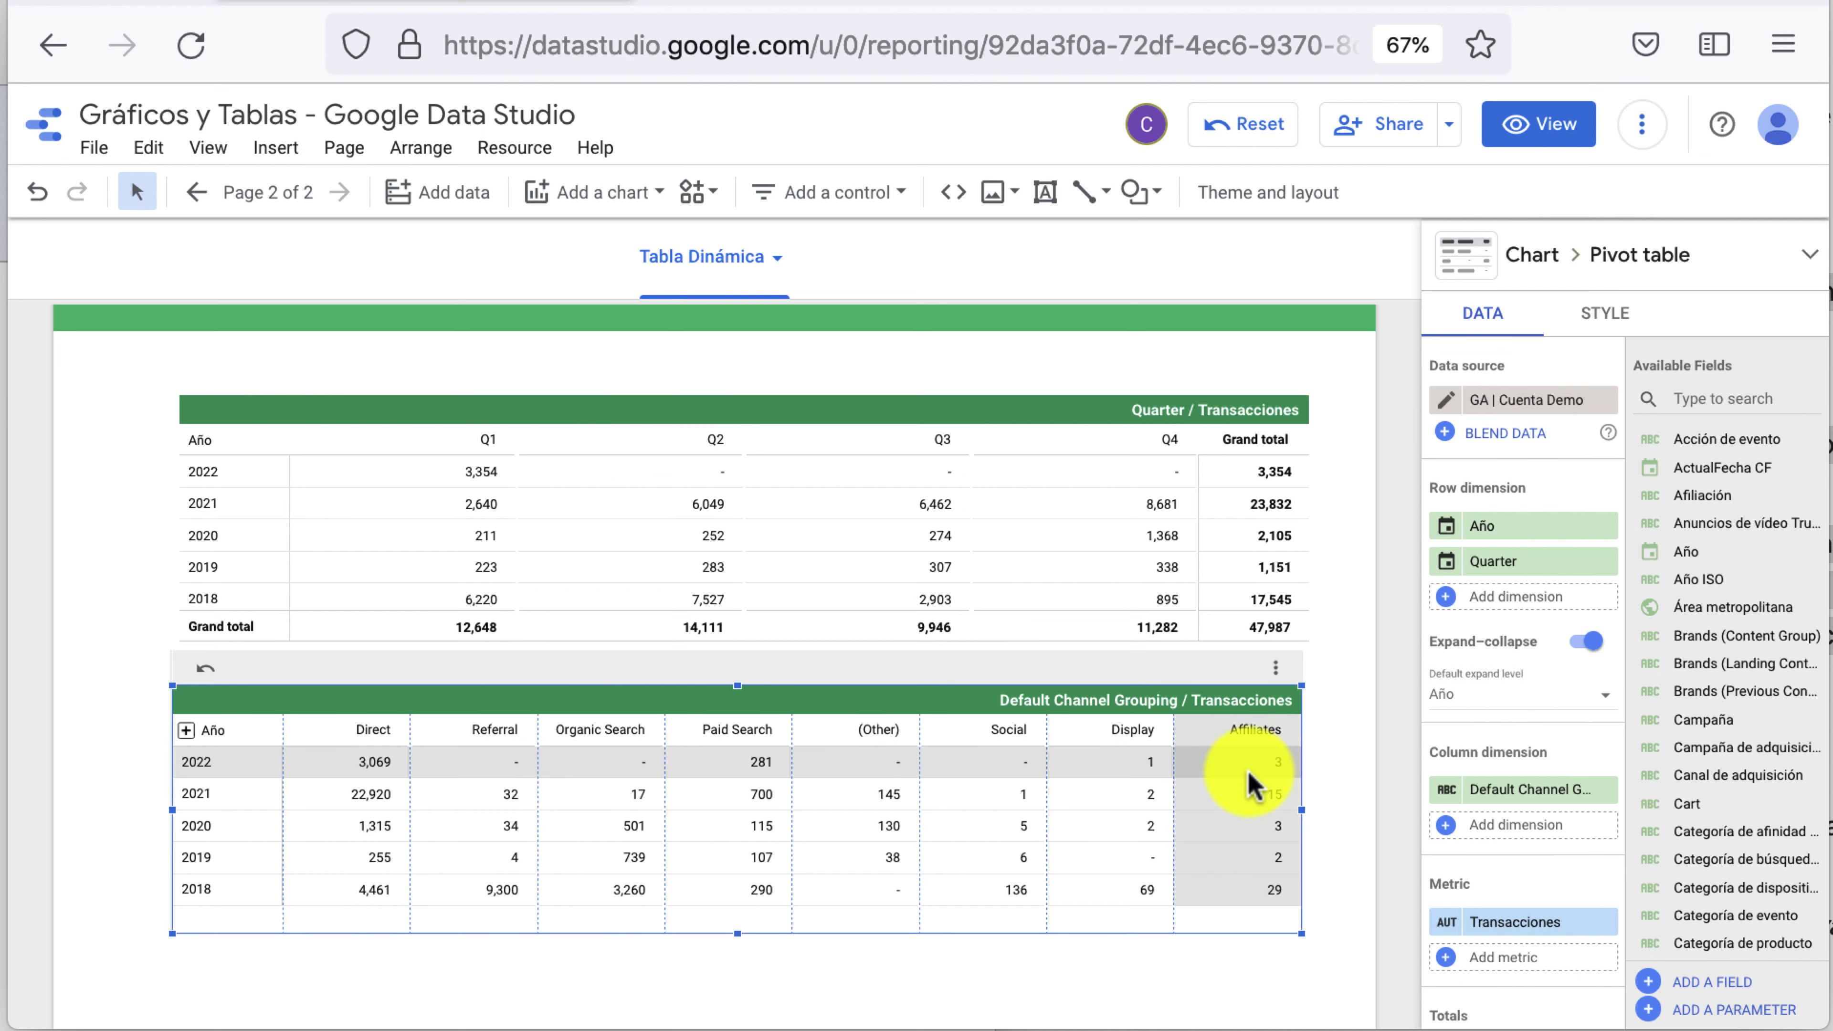
Tick Show grand total for Rows and Columns on the Default Channel Grouping pivot table
{"action": "scroll", "coordinate": [1492, 780], "scroll_direction": "down", "scroll_amount": 2}
{"action": "scroll", "coordinate": [1492, 780], "scroll_direction": "down", "scroll_amount": 2}
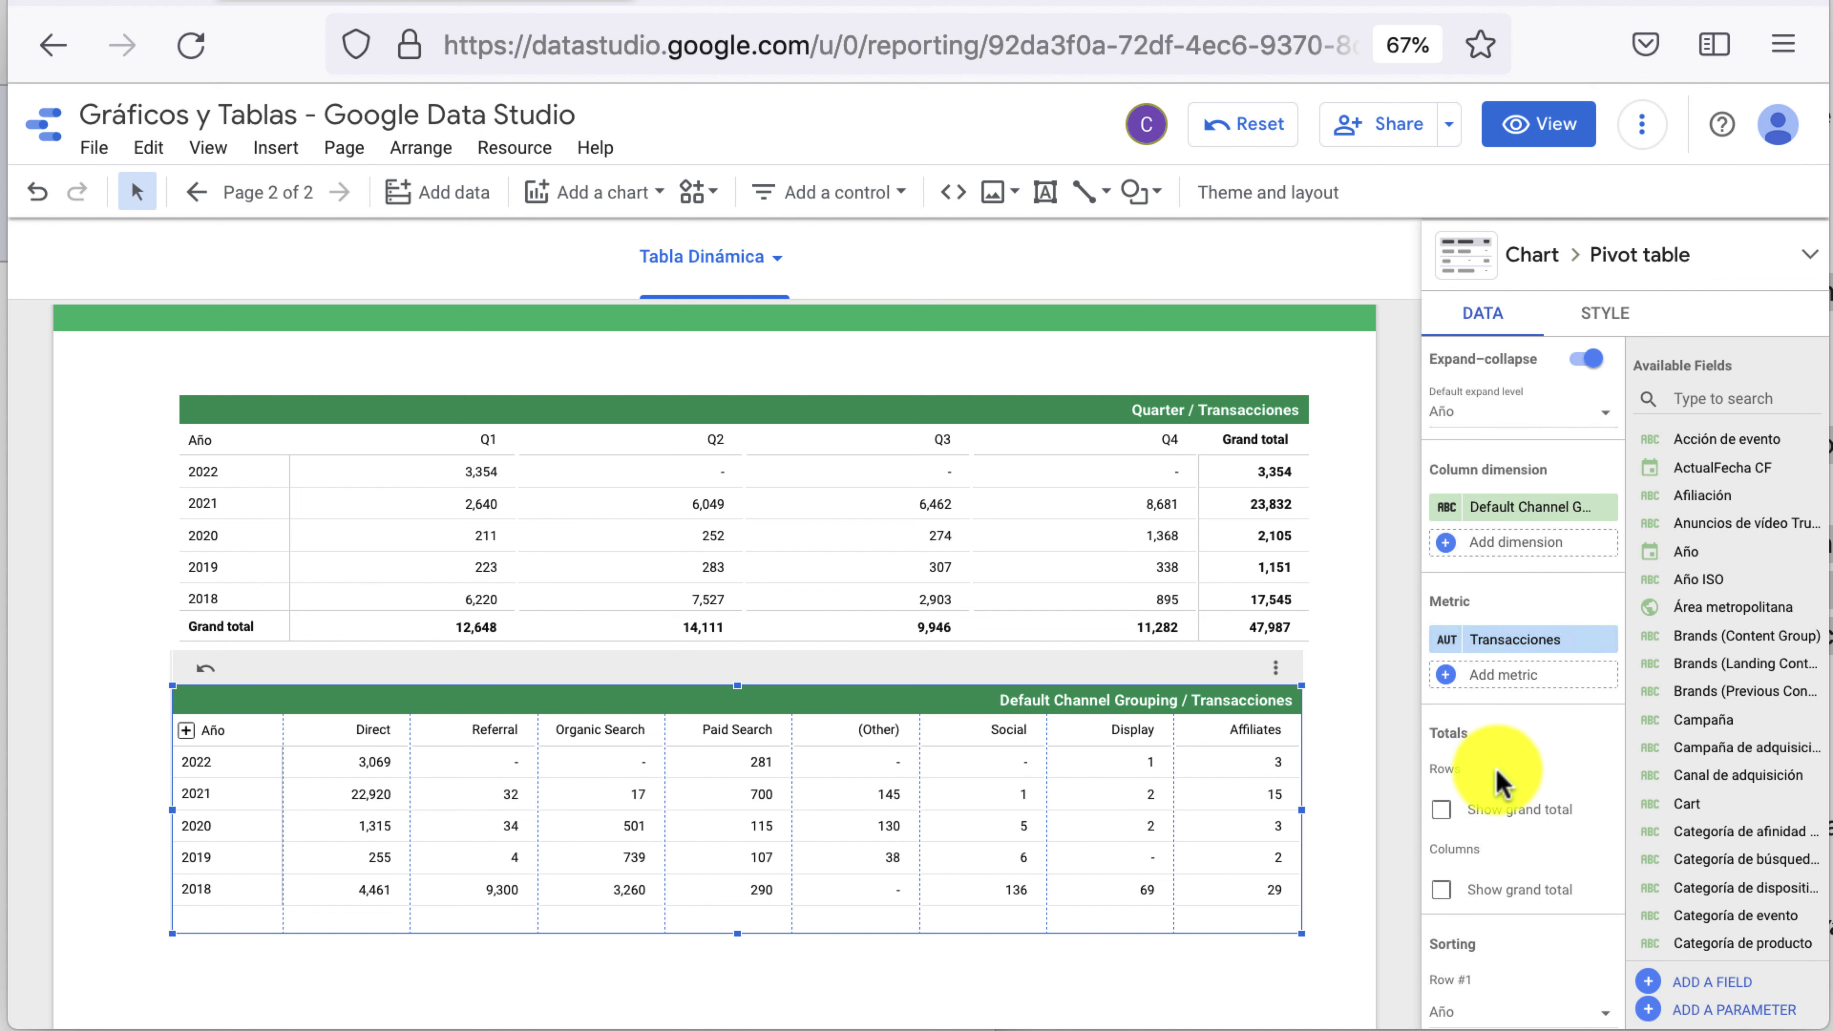
{"action": "scroll", "coordinate": [1492, 780], "scroll_direction": "down", "scroll_amount": 1}
{"action": "scroll", "coordinate": [1494, 780], "scroll_direction": "down", "scroll_amount": 1}
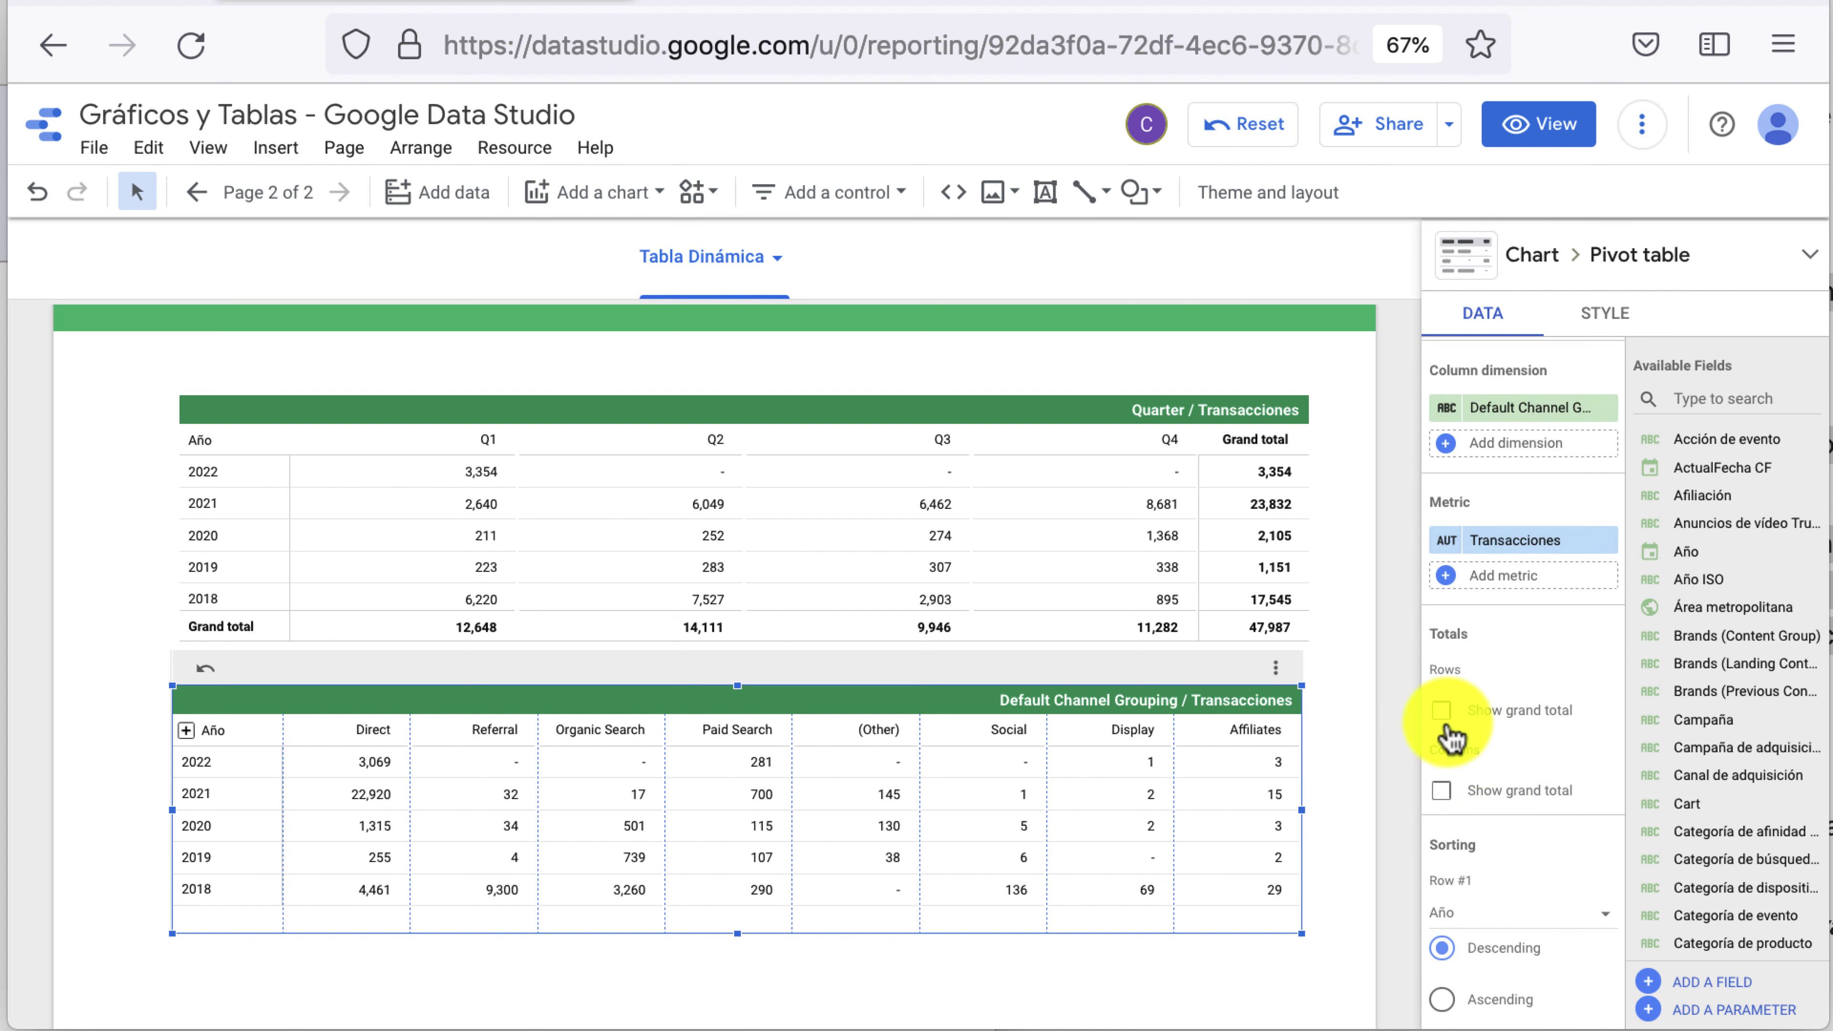
{"action": "left_click", "coordinate": [1442, 791]}
{"action": "scroll", "coordinate": [1507, 794], "scroll_direction": "down", "scroll_amount": 3}
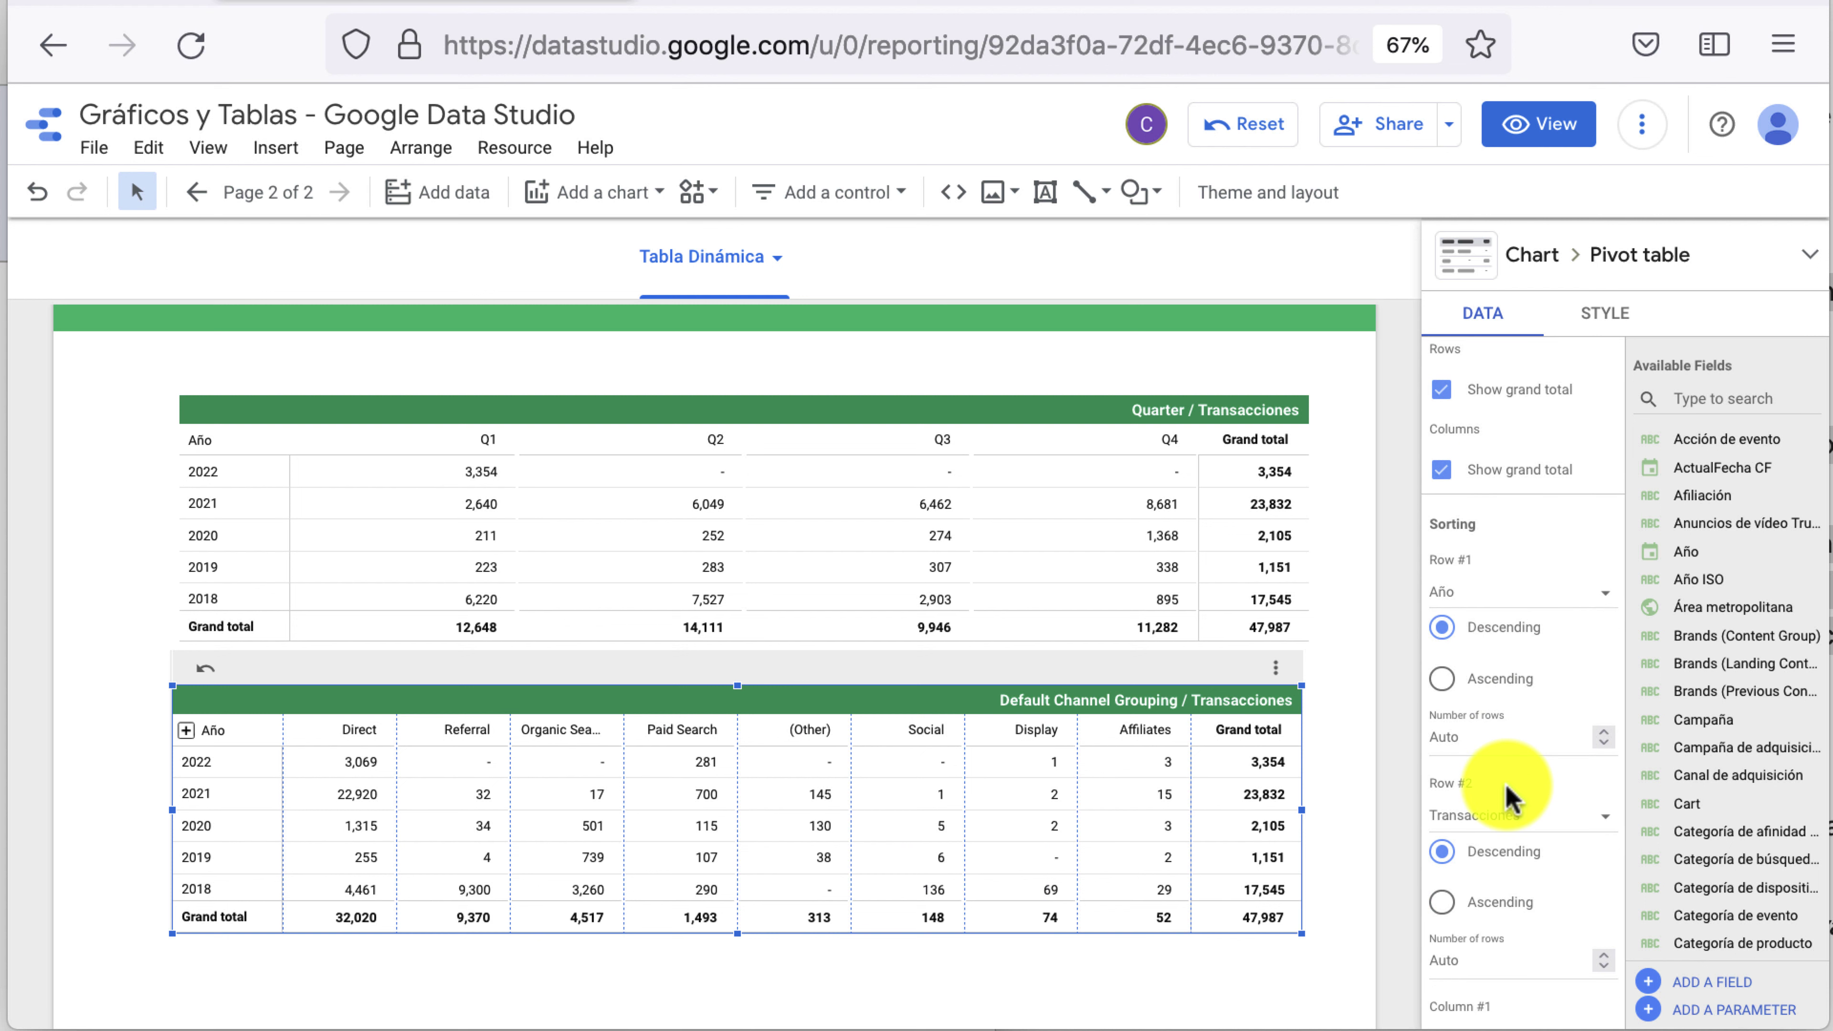
{"action": "scroll", "coordinate": [1506, 787], "scroll_direction": "down", "scroll_amount": 1}
{"action": "scroll", "coordinate": [1506, 787], "scroll_direction": "down", "scroll_amount": 2}
{"action": "scroll", "coordinate": [1507, 787], "scroll_direction": "down", "scroll_amount": 2}
{"action": "scroll", "coordinate": [1507, 787], "scroll_direction": "down", "scroll_amount": 2}
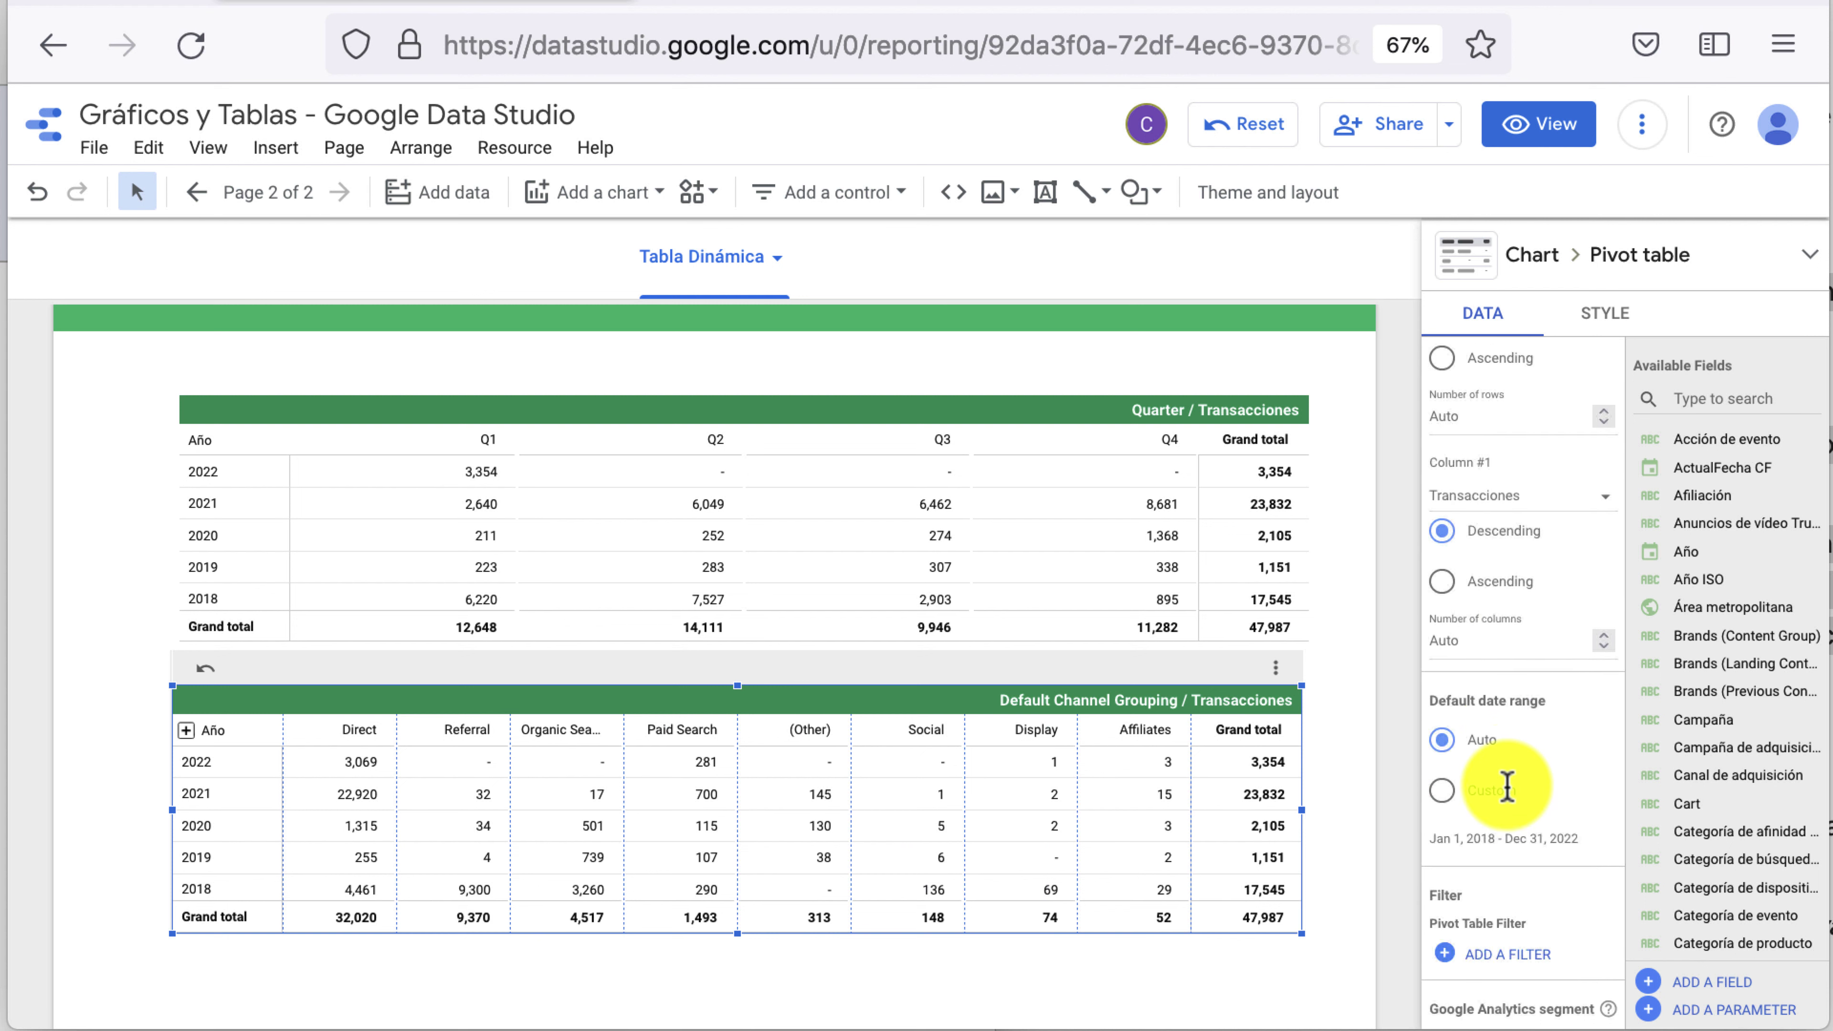
{"action": "scroll", "coordinate": [1508, 794], "scroll_direction": "down", "scroll_amount": 2}
{"action": "scroll", "coordinate": [1510, 800], "scroll_direction": "up", "scroll_amount": 10}
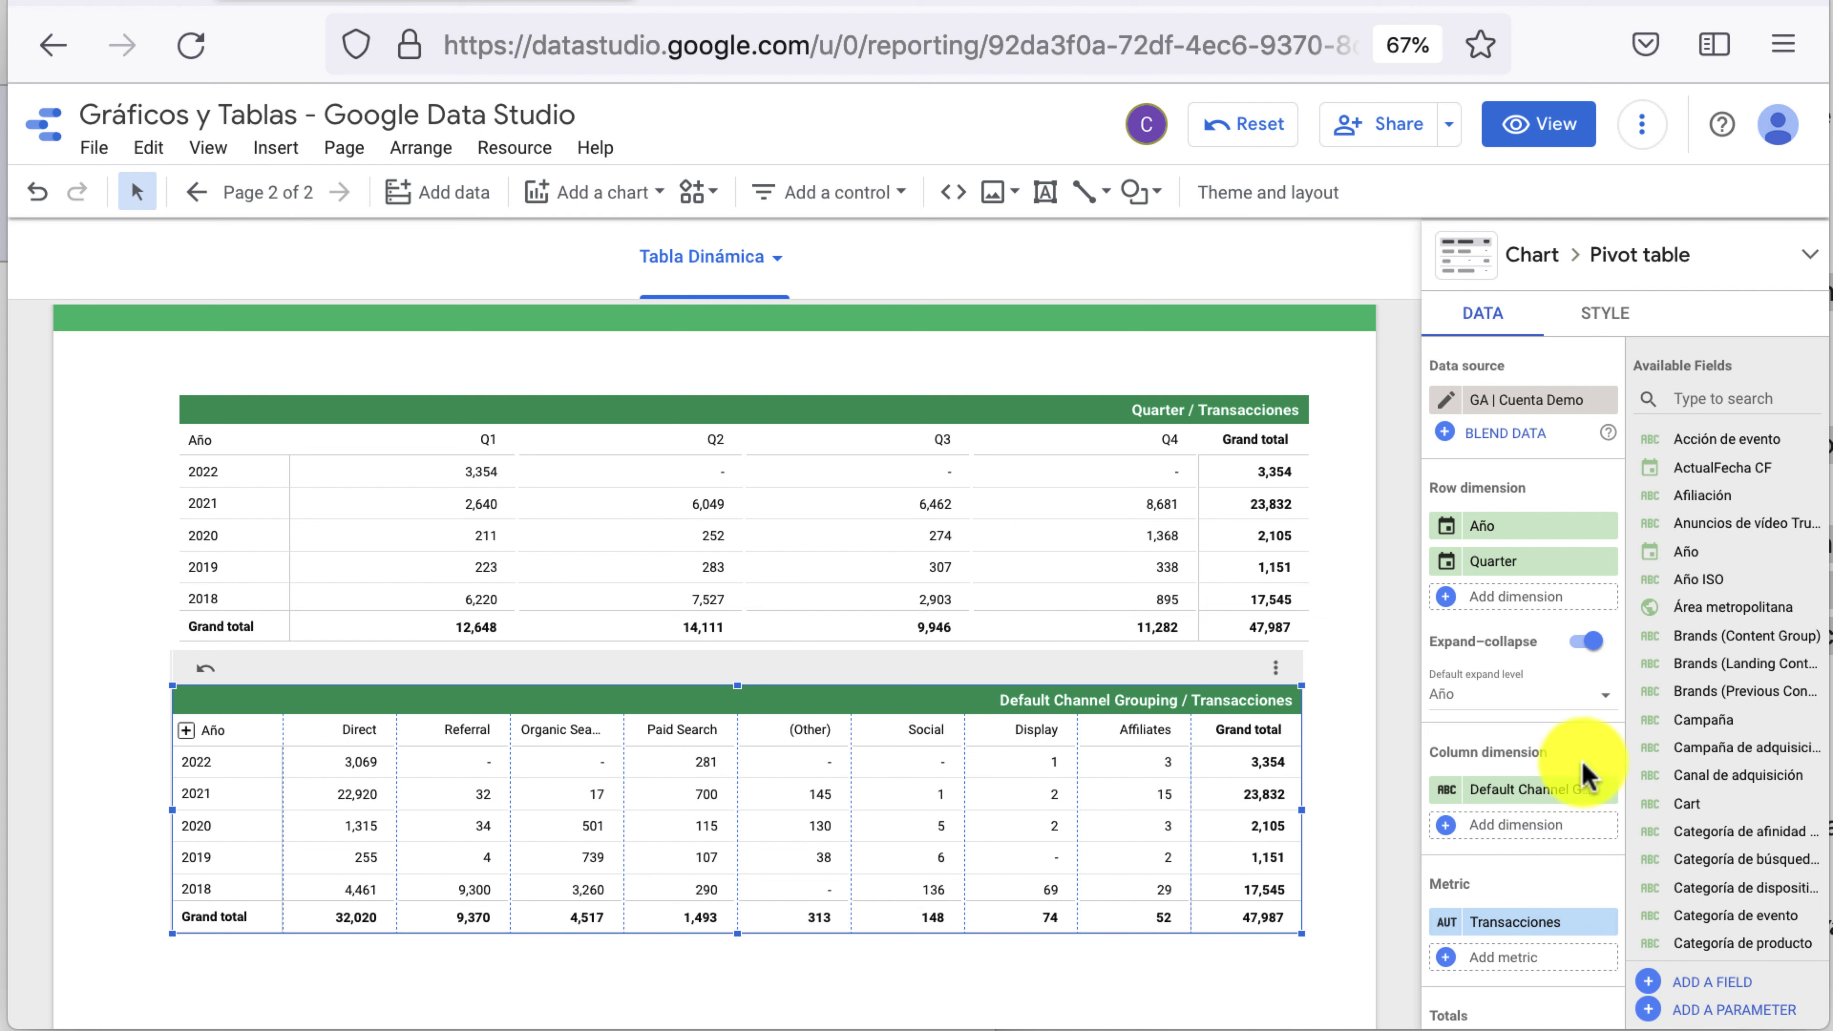
Turn off expand-collapse, show yearly subtotals, and make the channel pivot table taller
{"action": "left_click", "coordinate": [1593, 640]}
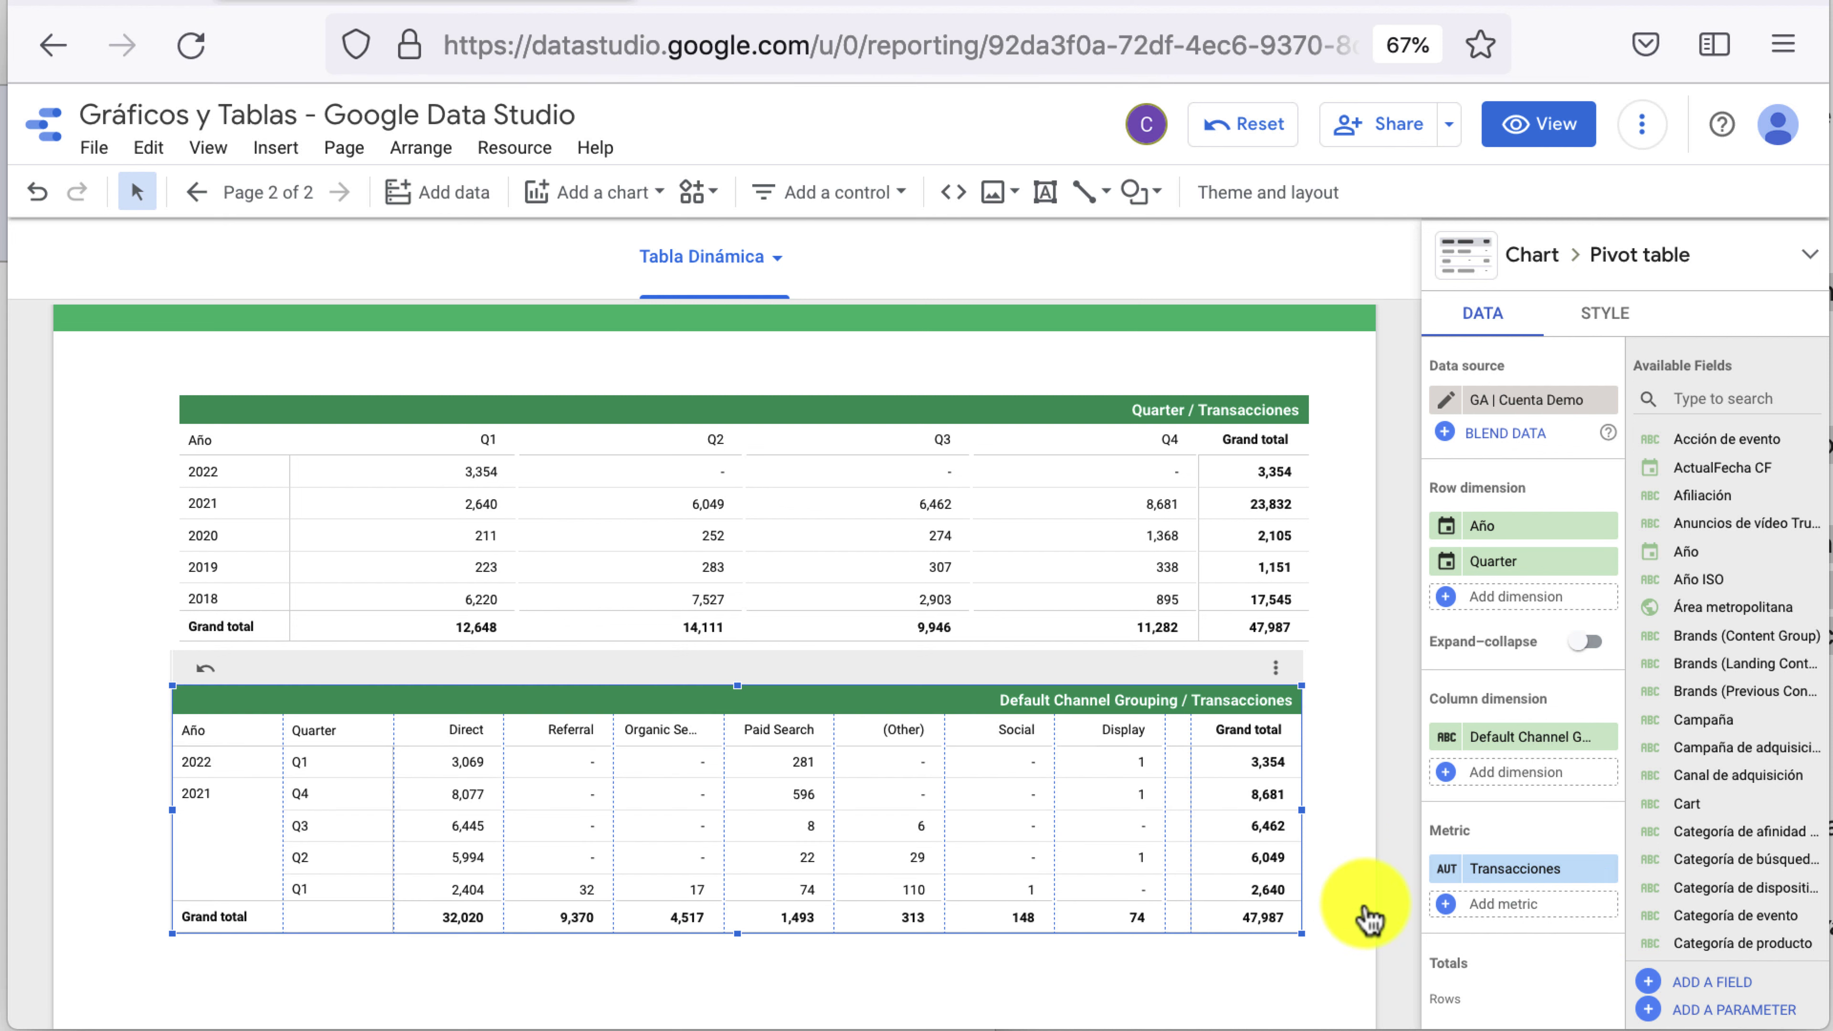
{"action": "scroll", "coordinate": [1544, 938], "scroll_direction": "down", "scroll_amount": 2}
{"action": "scroll", "coordinate": [1547, 996], "scroll_direction": "down", "scroll_amount": 2}
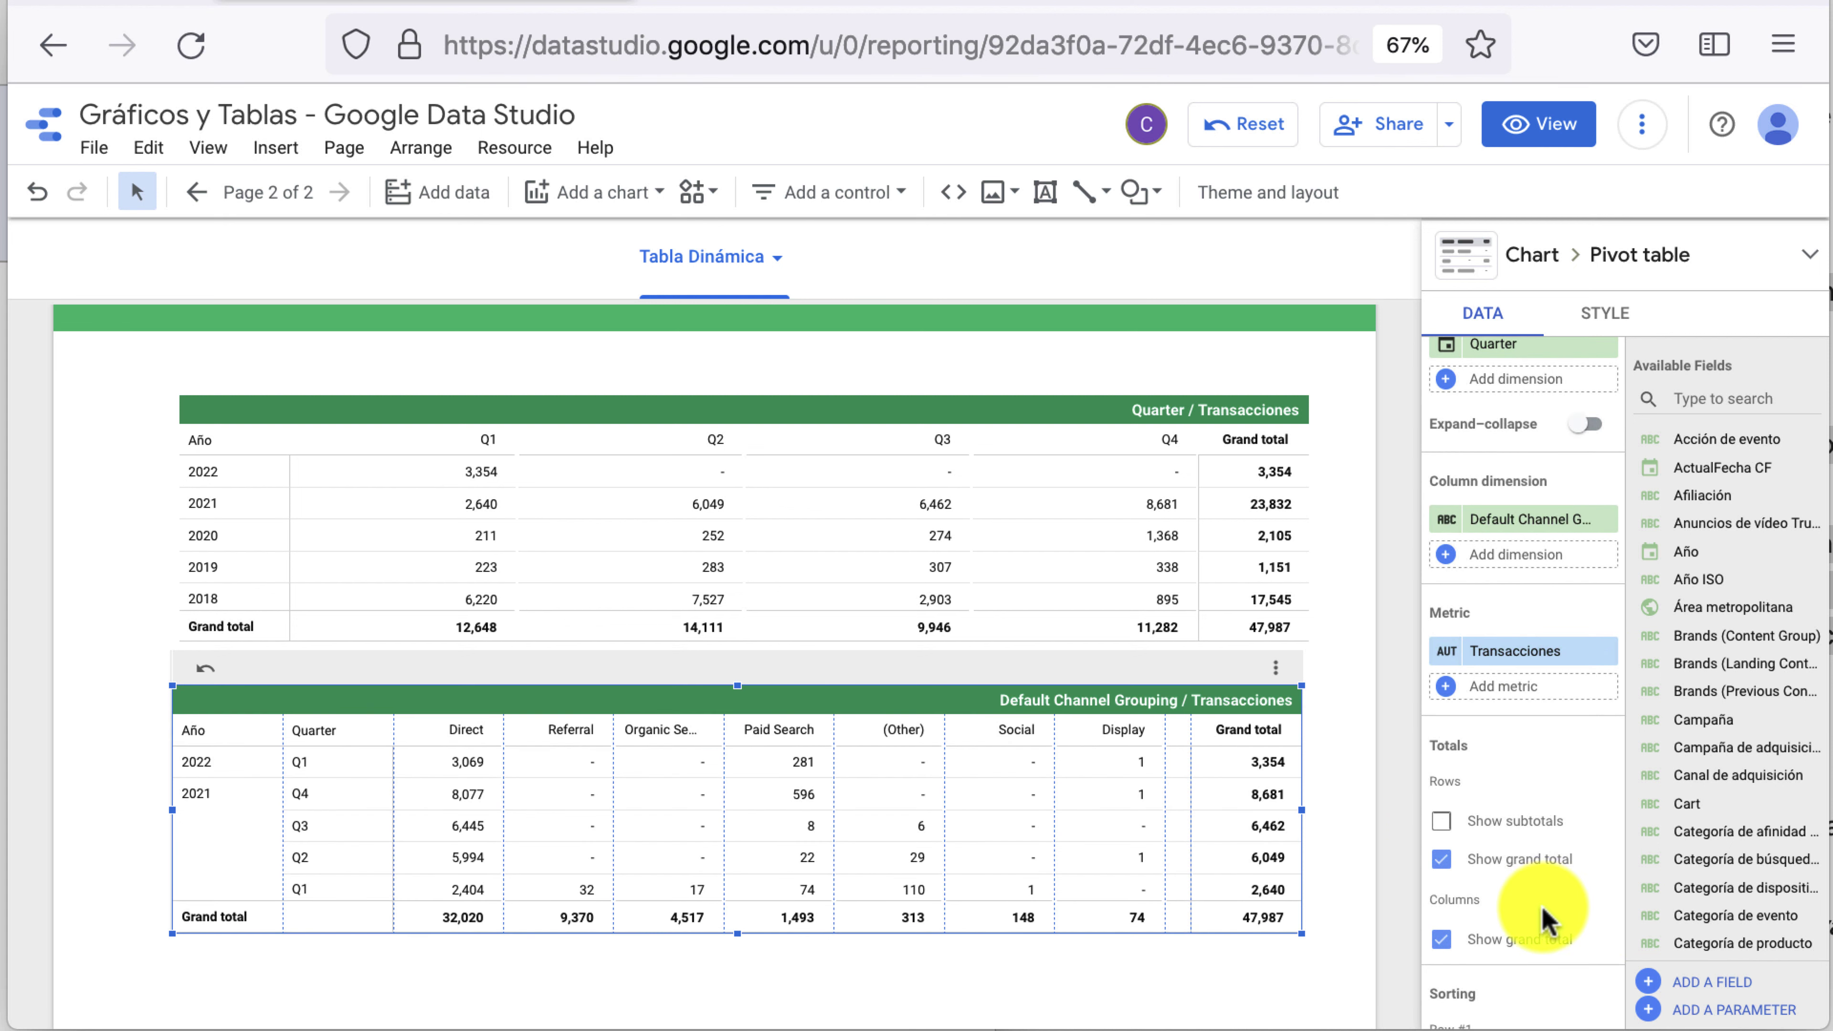
{"action": "left_click", "coordinate": [1441, 823]}
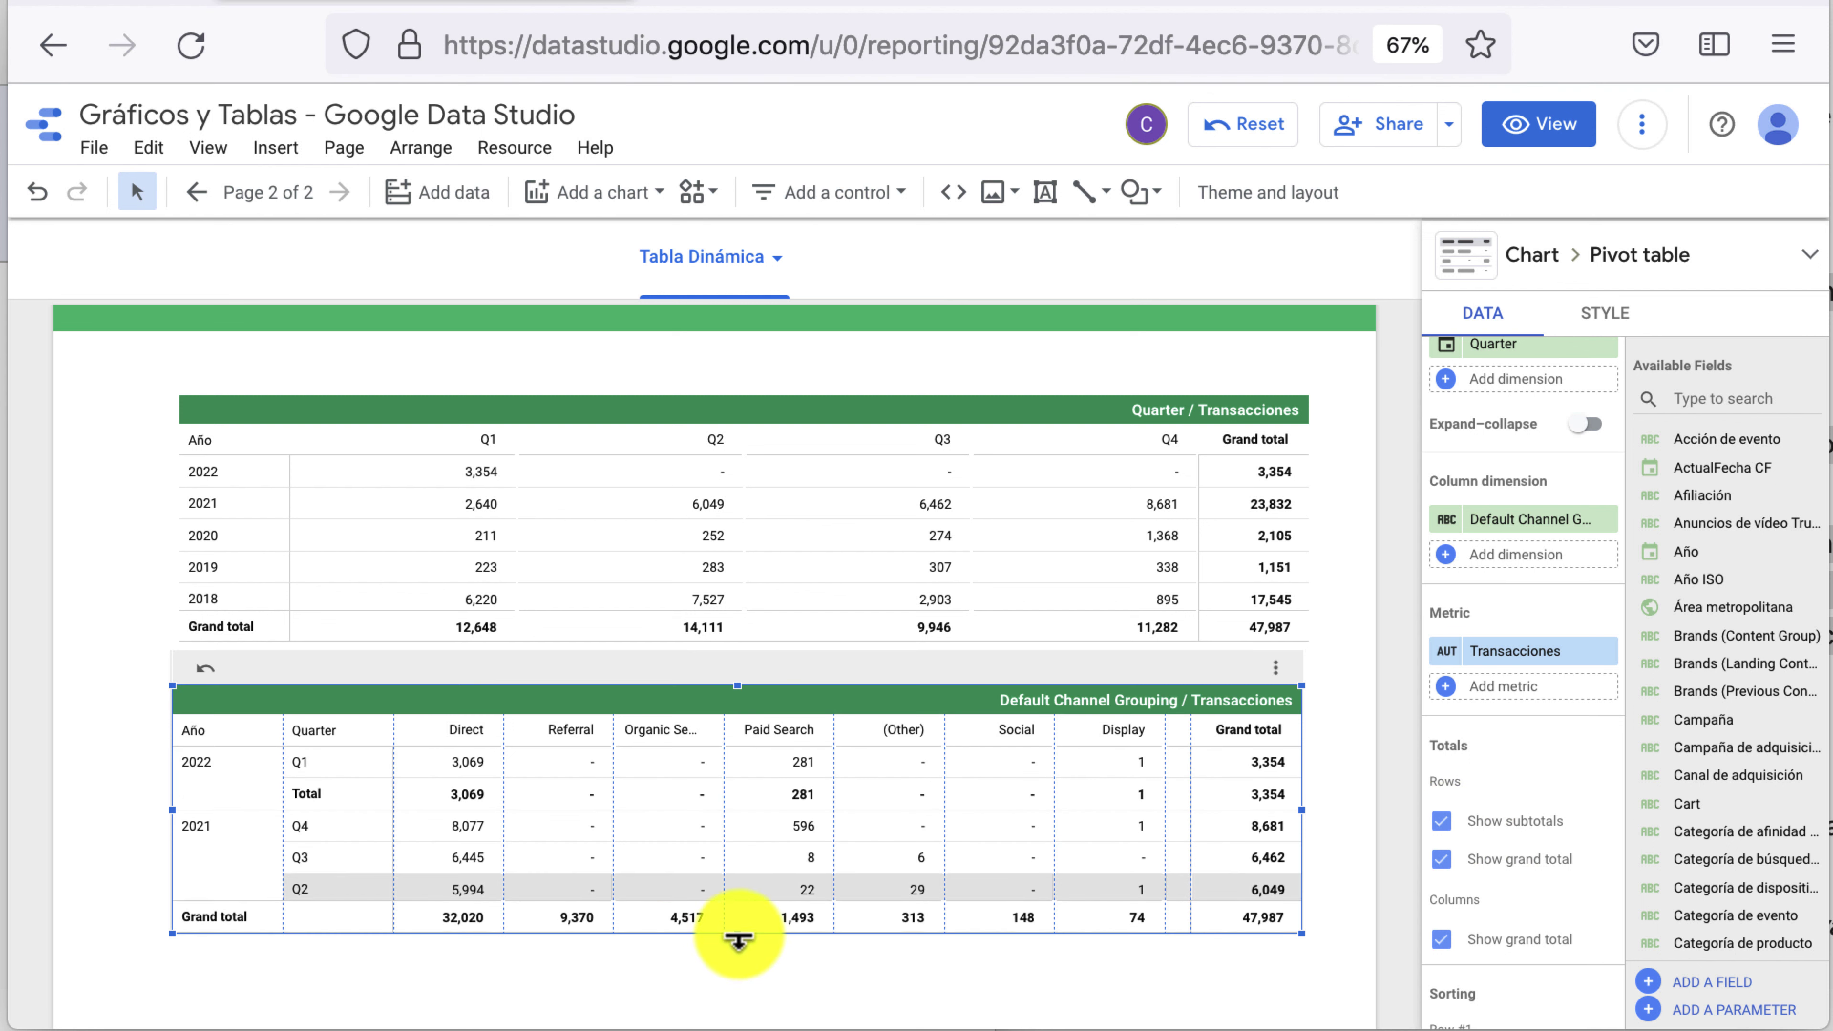
{"action": "left_click_drag", "start_coordinate": [737, 935], "coordinate": [737, 1020]}
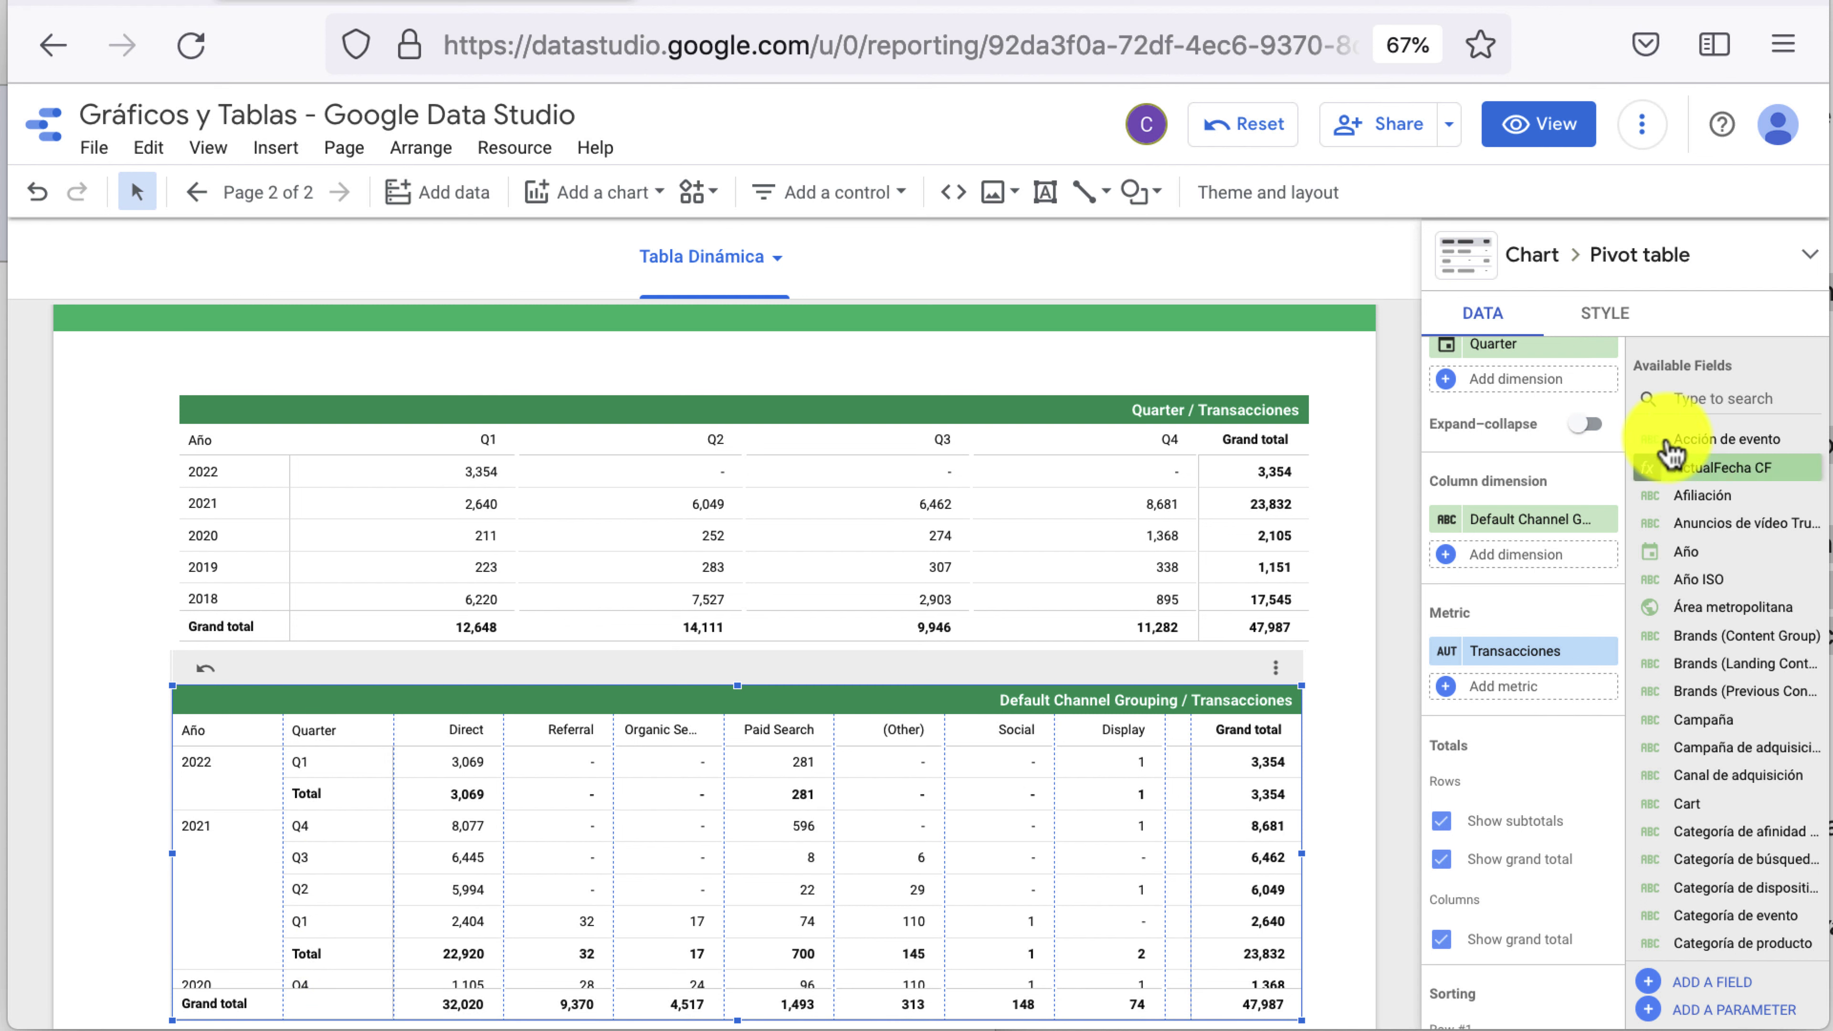
Re-enable expand-collapse with Quarter as the default expand level, leaving rows collapsed by year
{"action": "left_click", "coordinate": [1586, 423]}
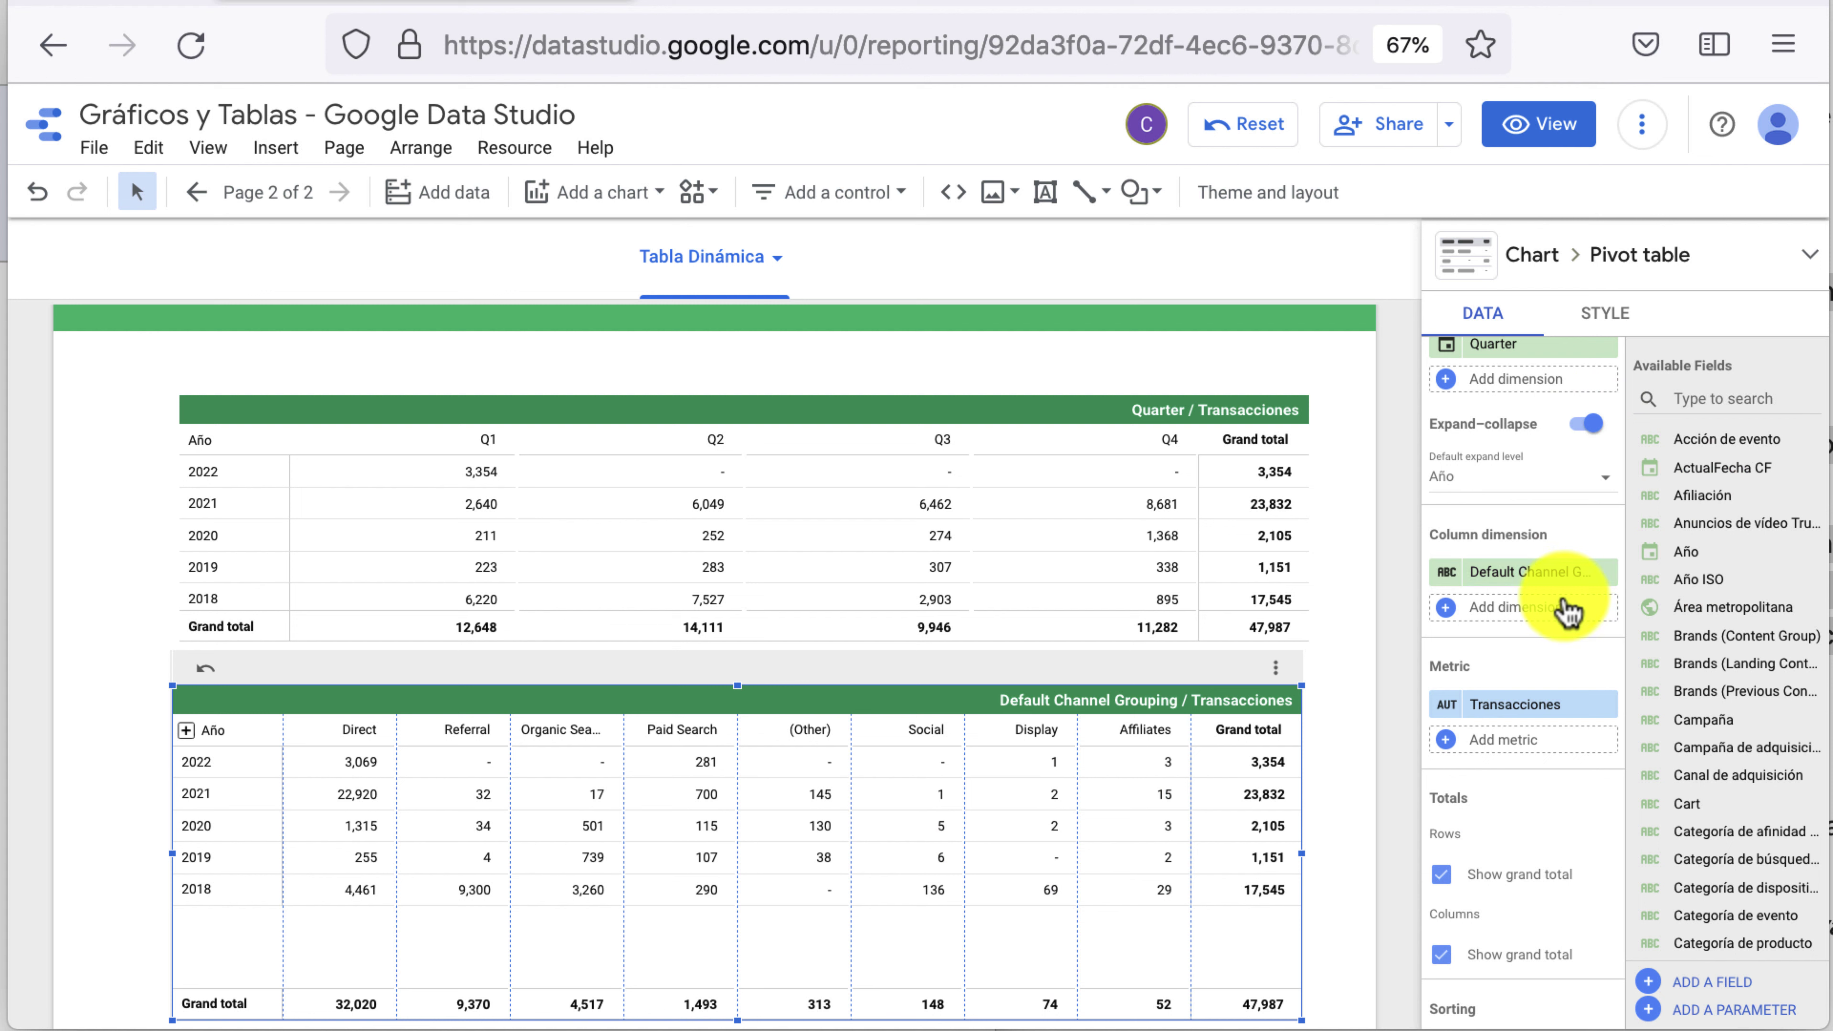
{"action": "left_click", "coordinate": [186, 730]}
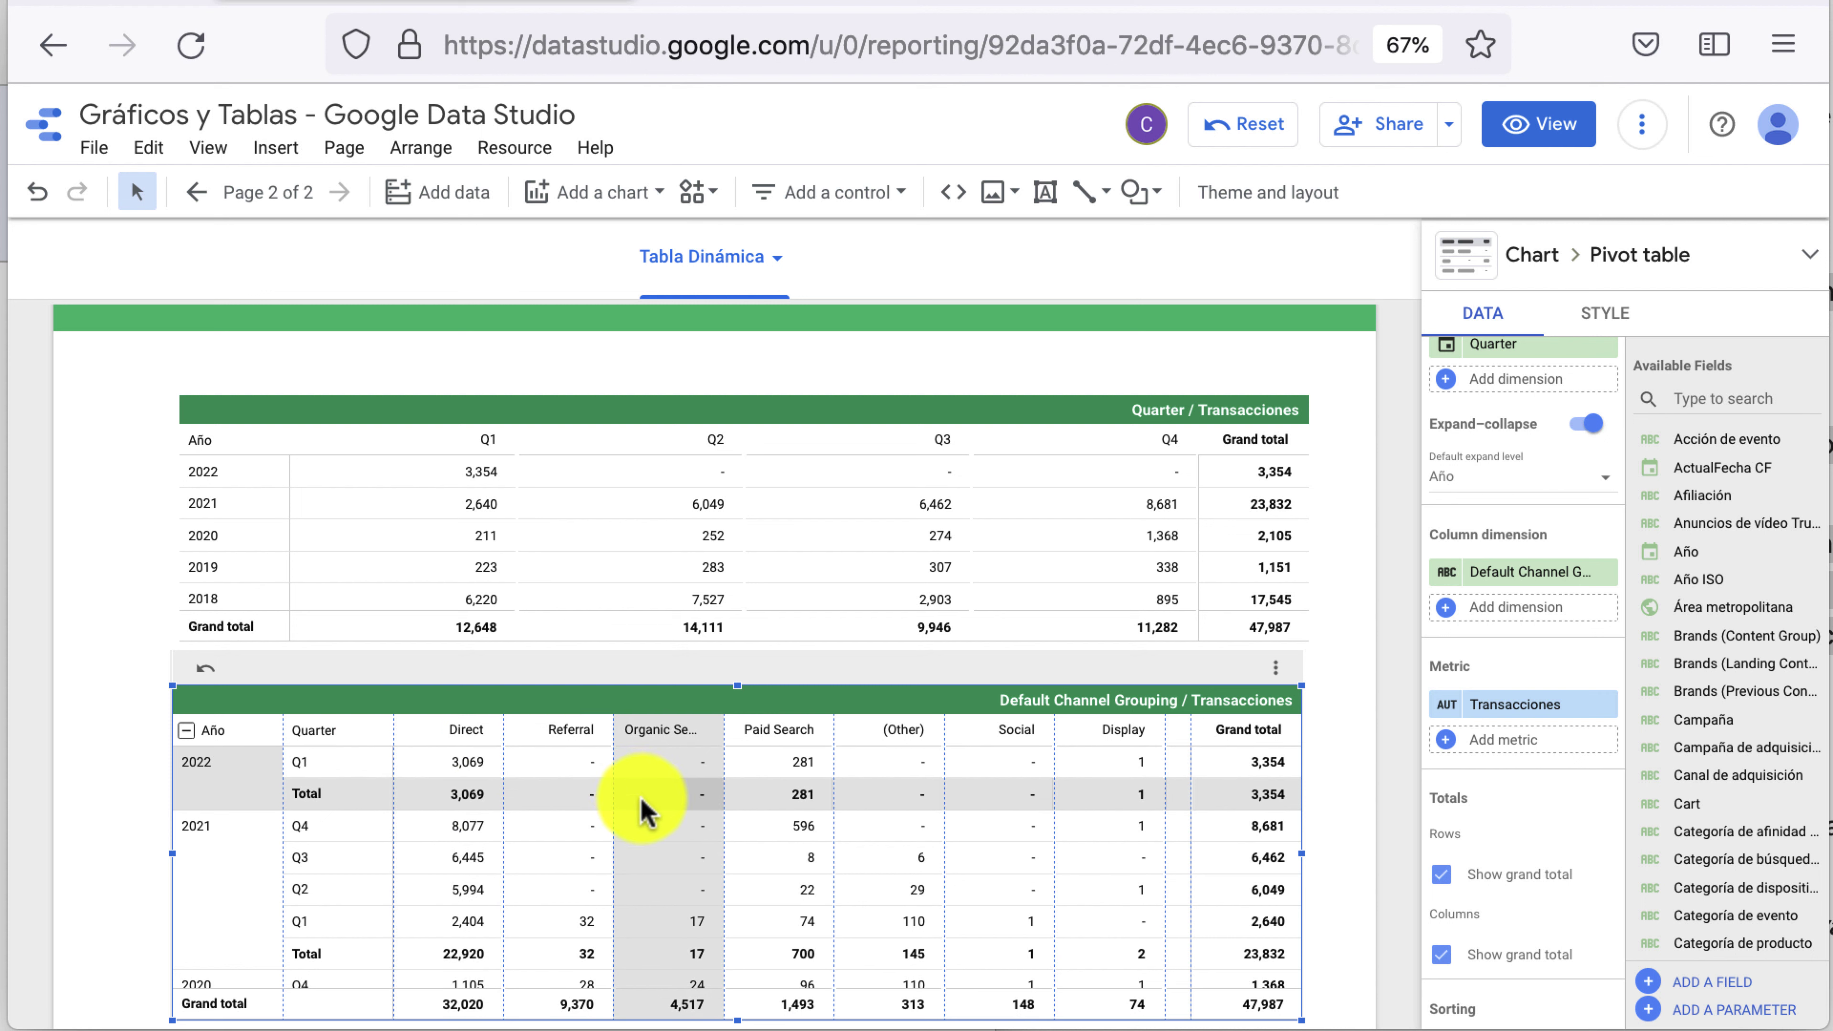
{"action": "scroll", "coordinate": [1508, 494], "scroll_direction": "up", "scroll_amount": 1}
{"action": "left_click", "coordinate": [1510, 497]}
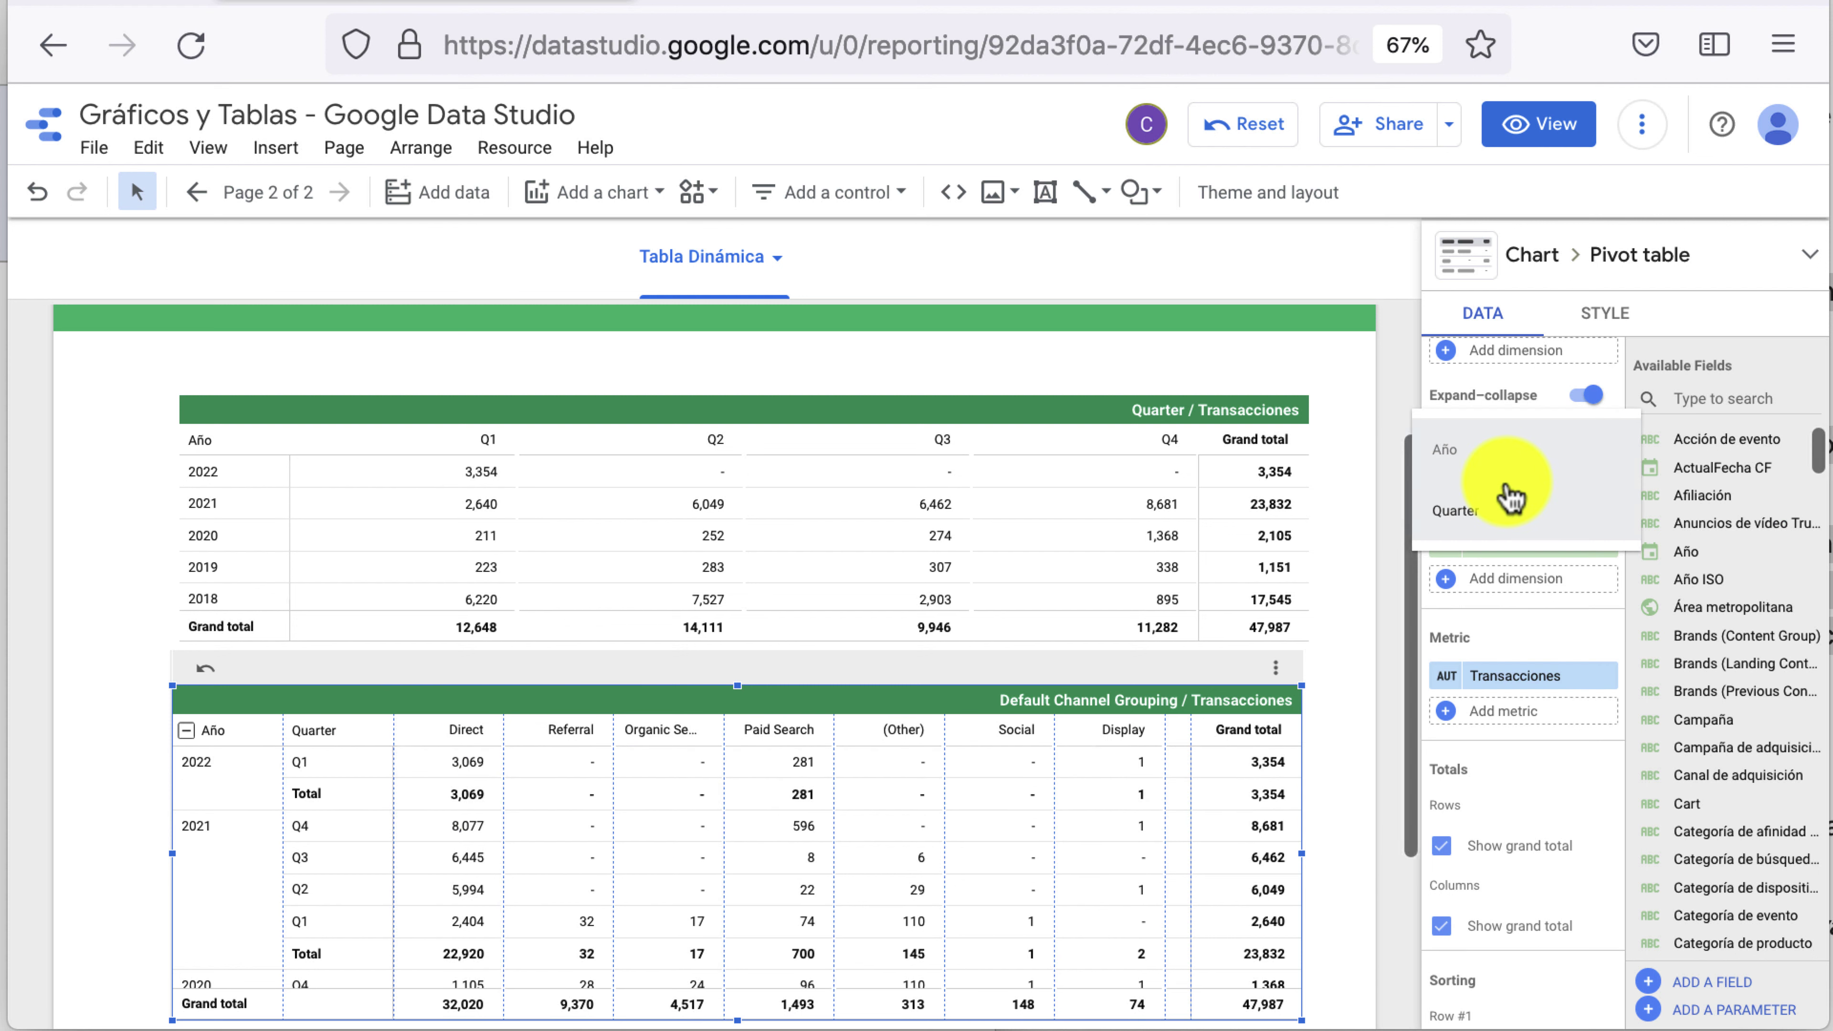
{"action": "left_click", "coordinate": [1501, 521]}
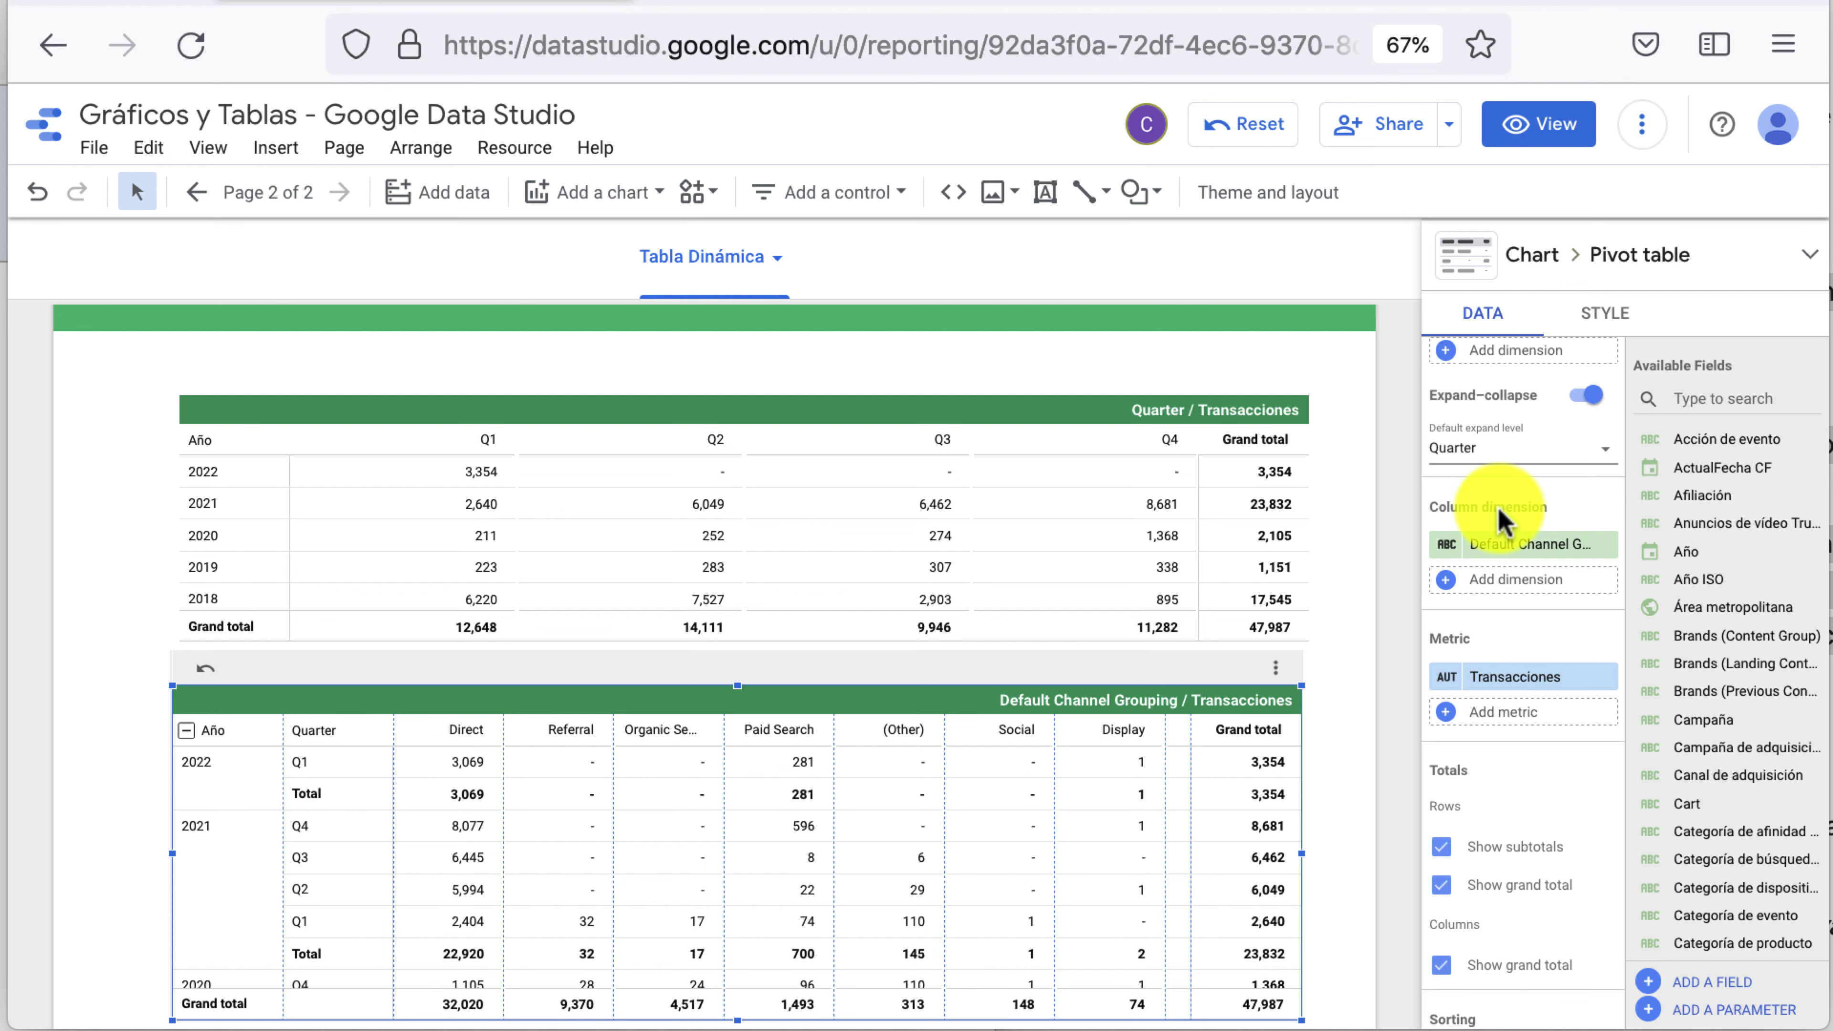
{"action": "left_click", "coordinate": [186, 731]}
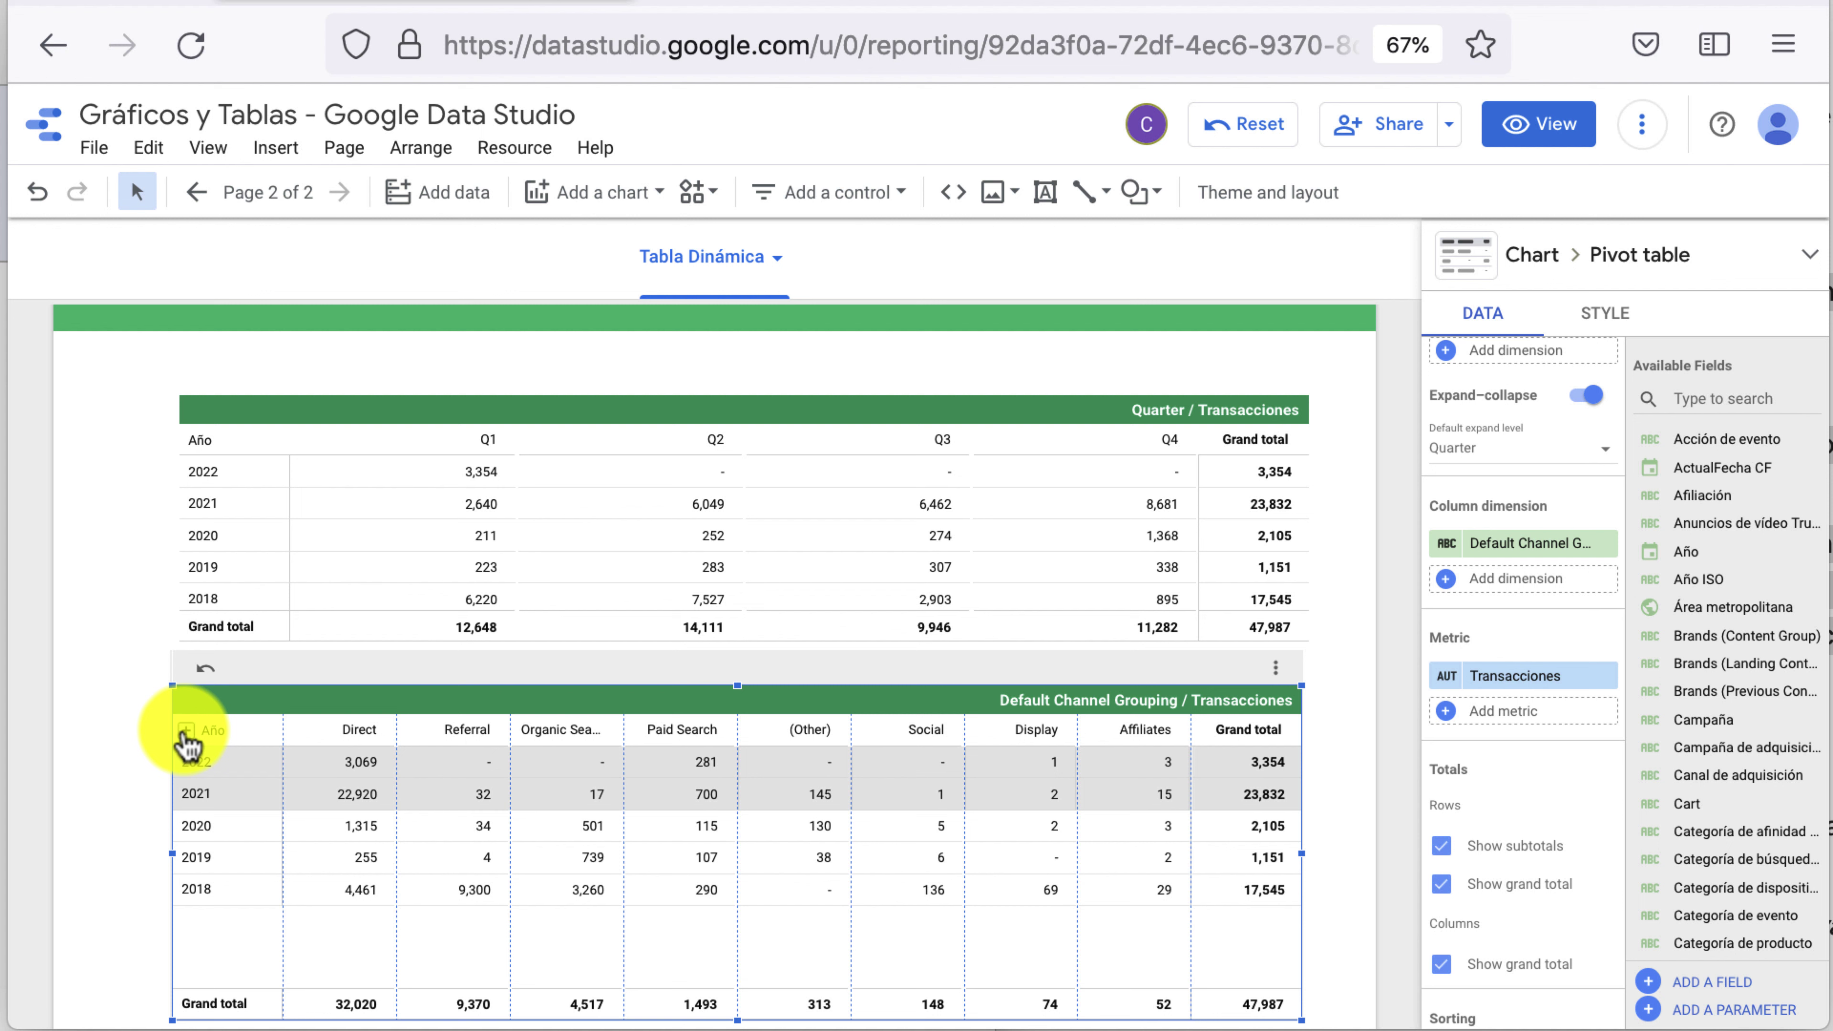
Sort the rows by Año first and Quarter second, after briefly trying Transacciones
{"action": "scroll", "coordinate": [1533, 797], "scroll_direction": "down", "scroll_amount": 5}
{"action": "scroll", "coordinate": [1526, 803], "scroll_direction": "down", "scroll_amount": 1}
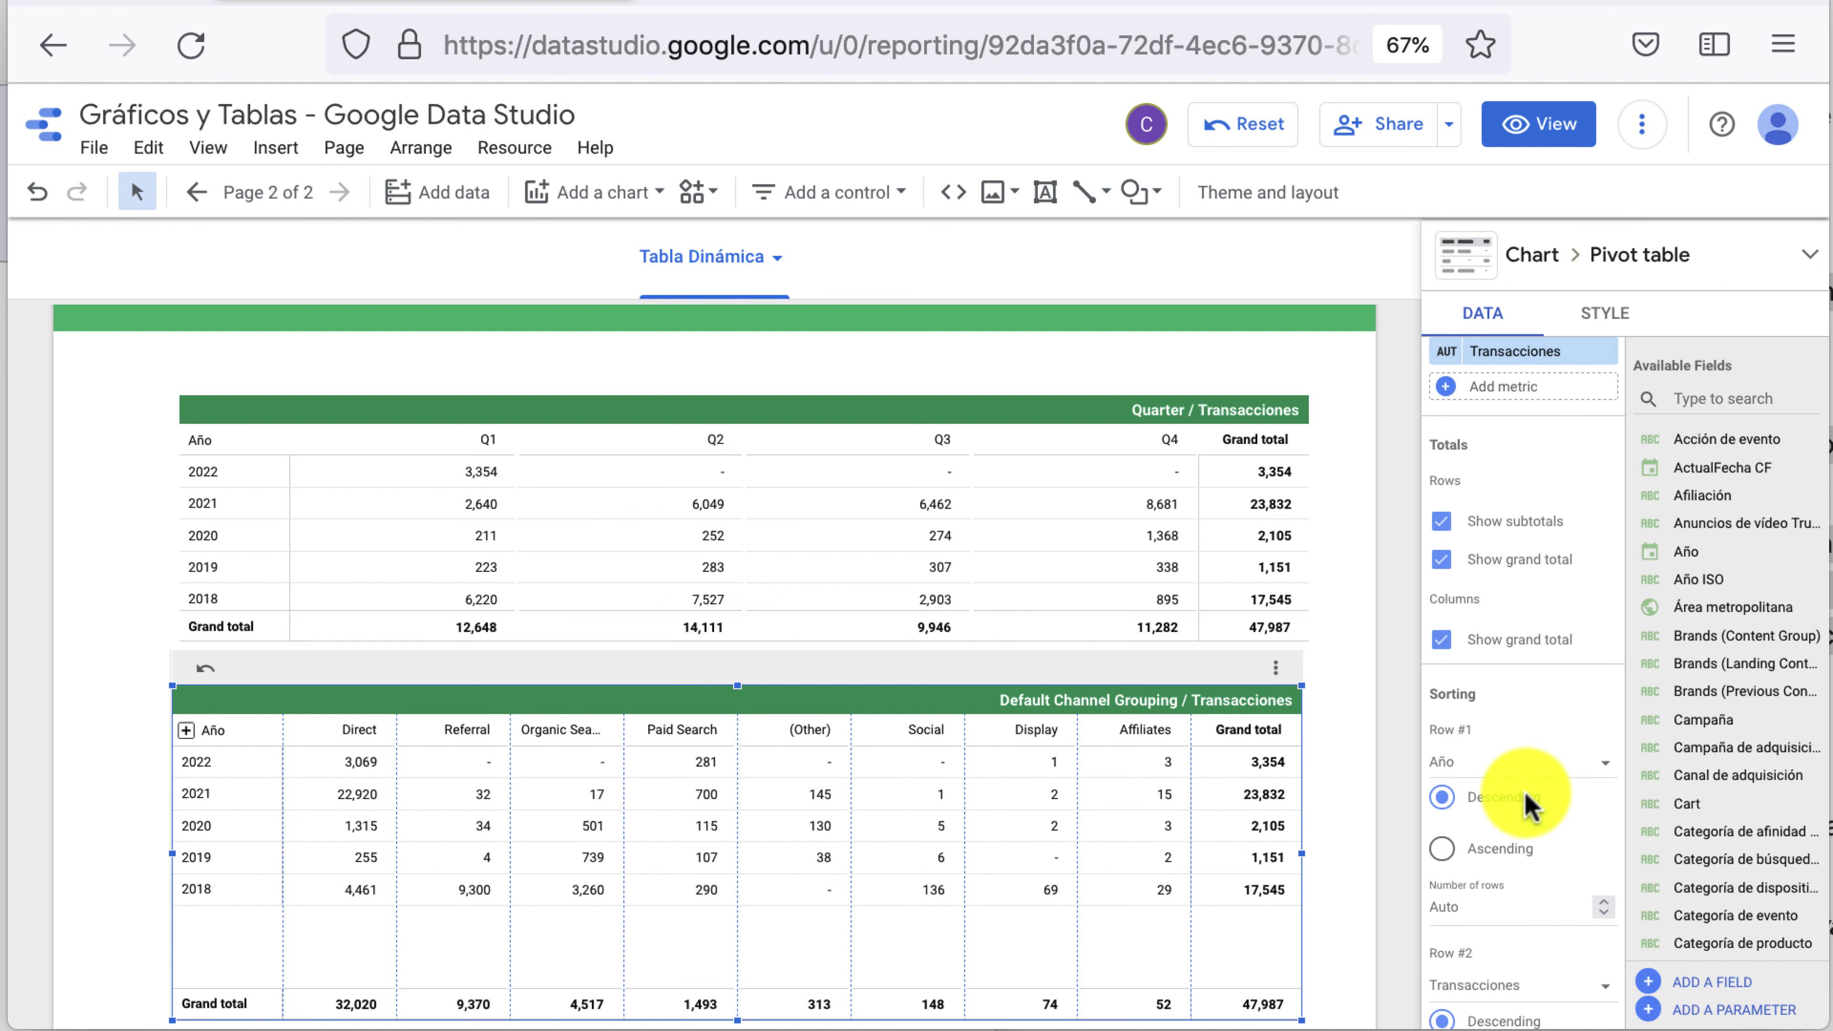
{"action": "scroll", "coordinate": [1525, 798], "scroll_direction": "down", "scroll_amount": 2}
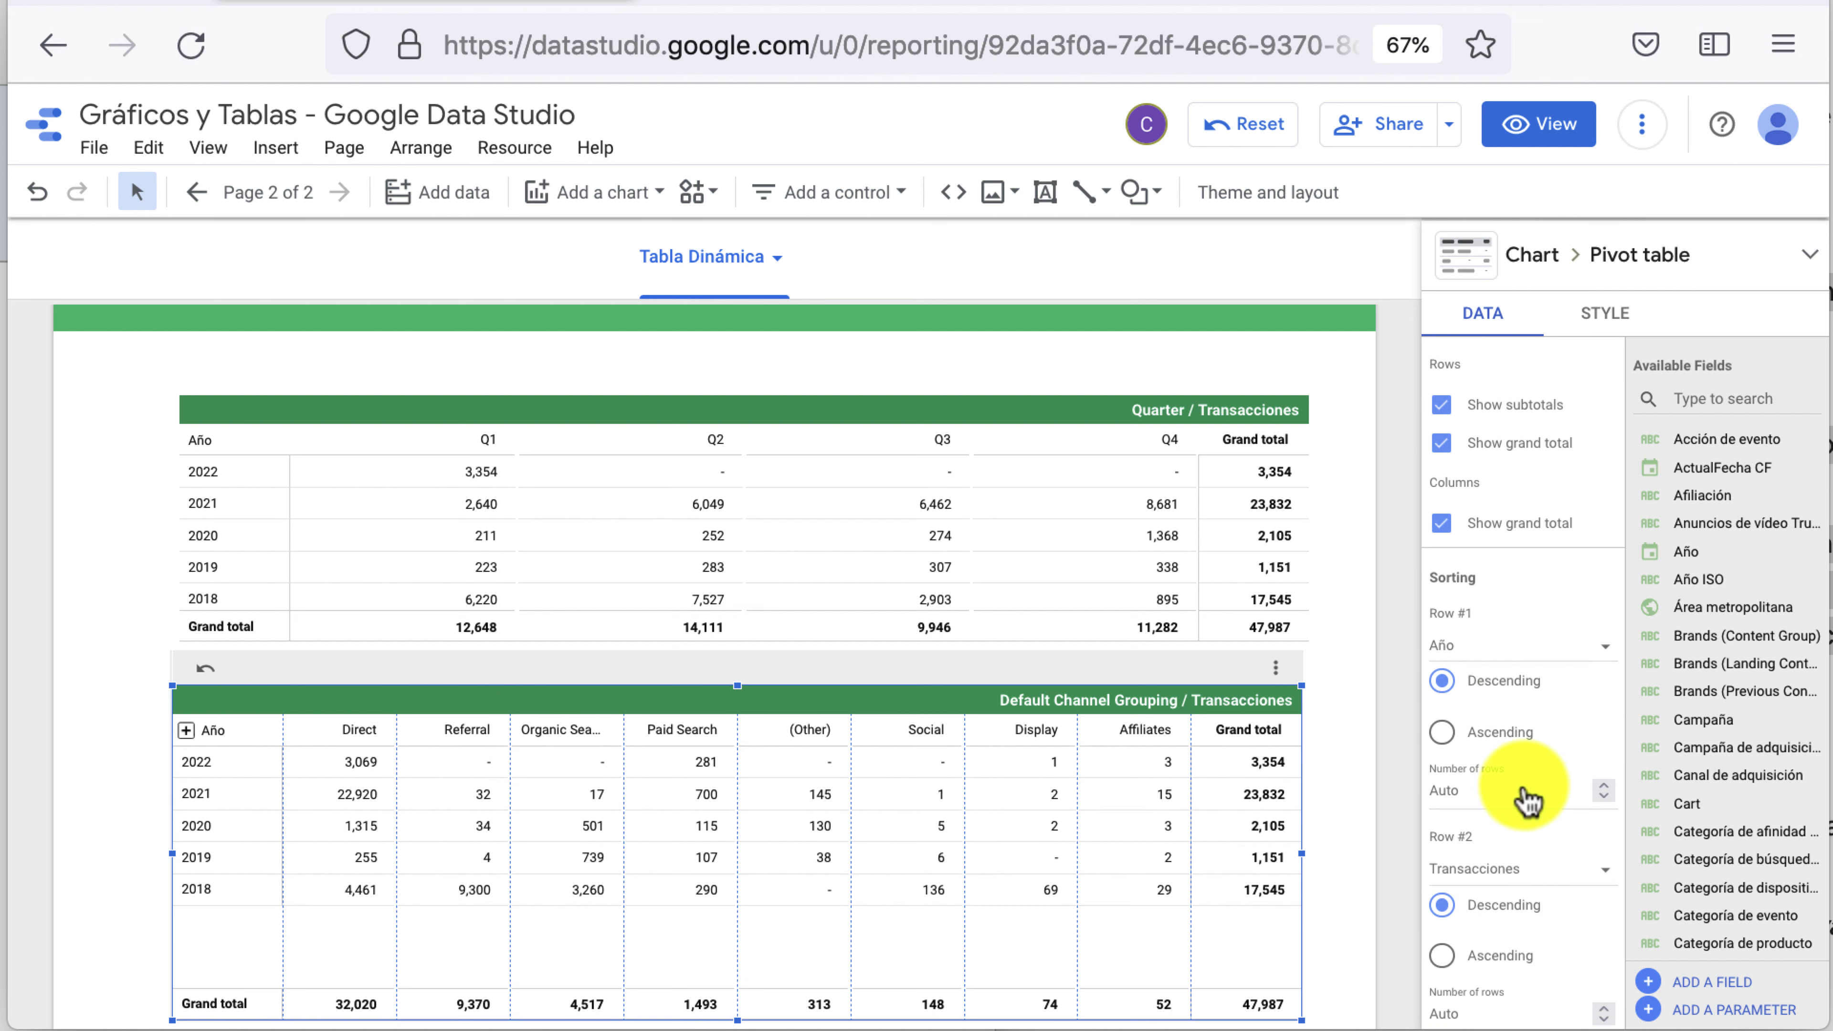
{"action": "left_click", "coordinate": [1523, 666]}
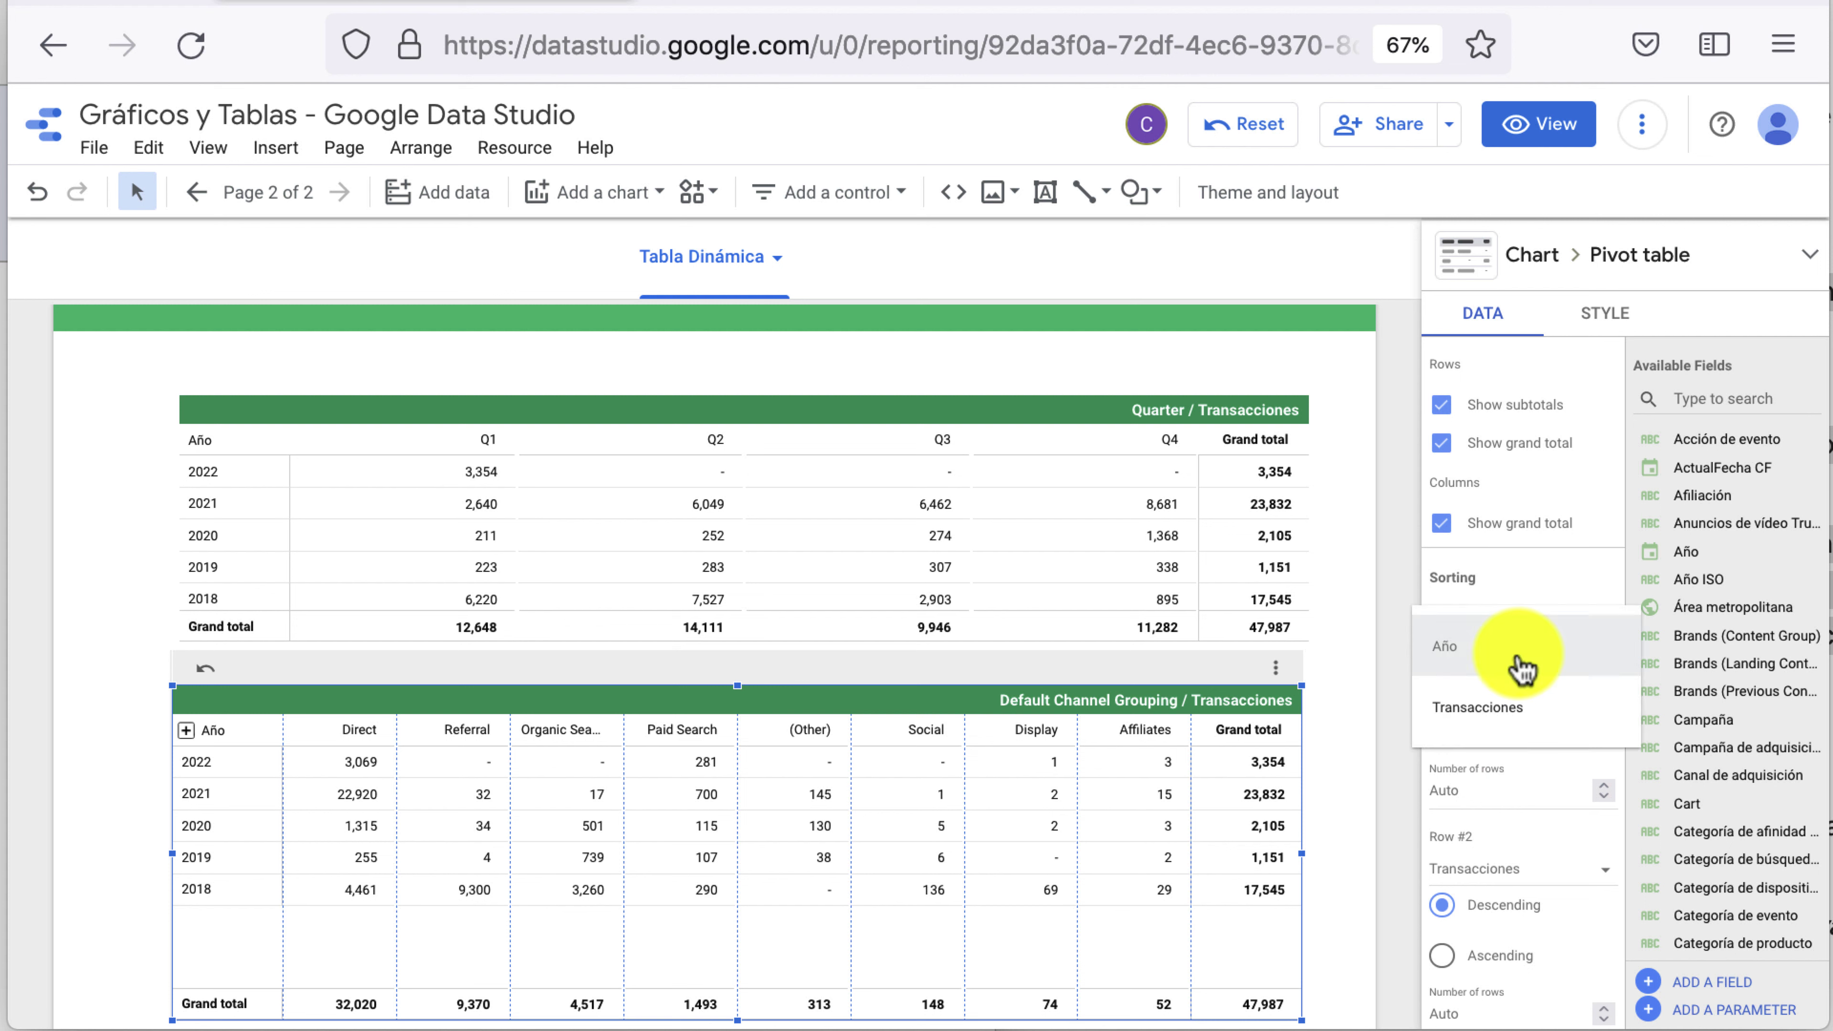
{"action": "left_click", "coordinate": [1521, 708]}
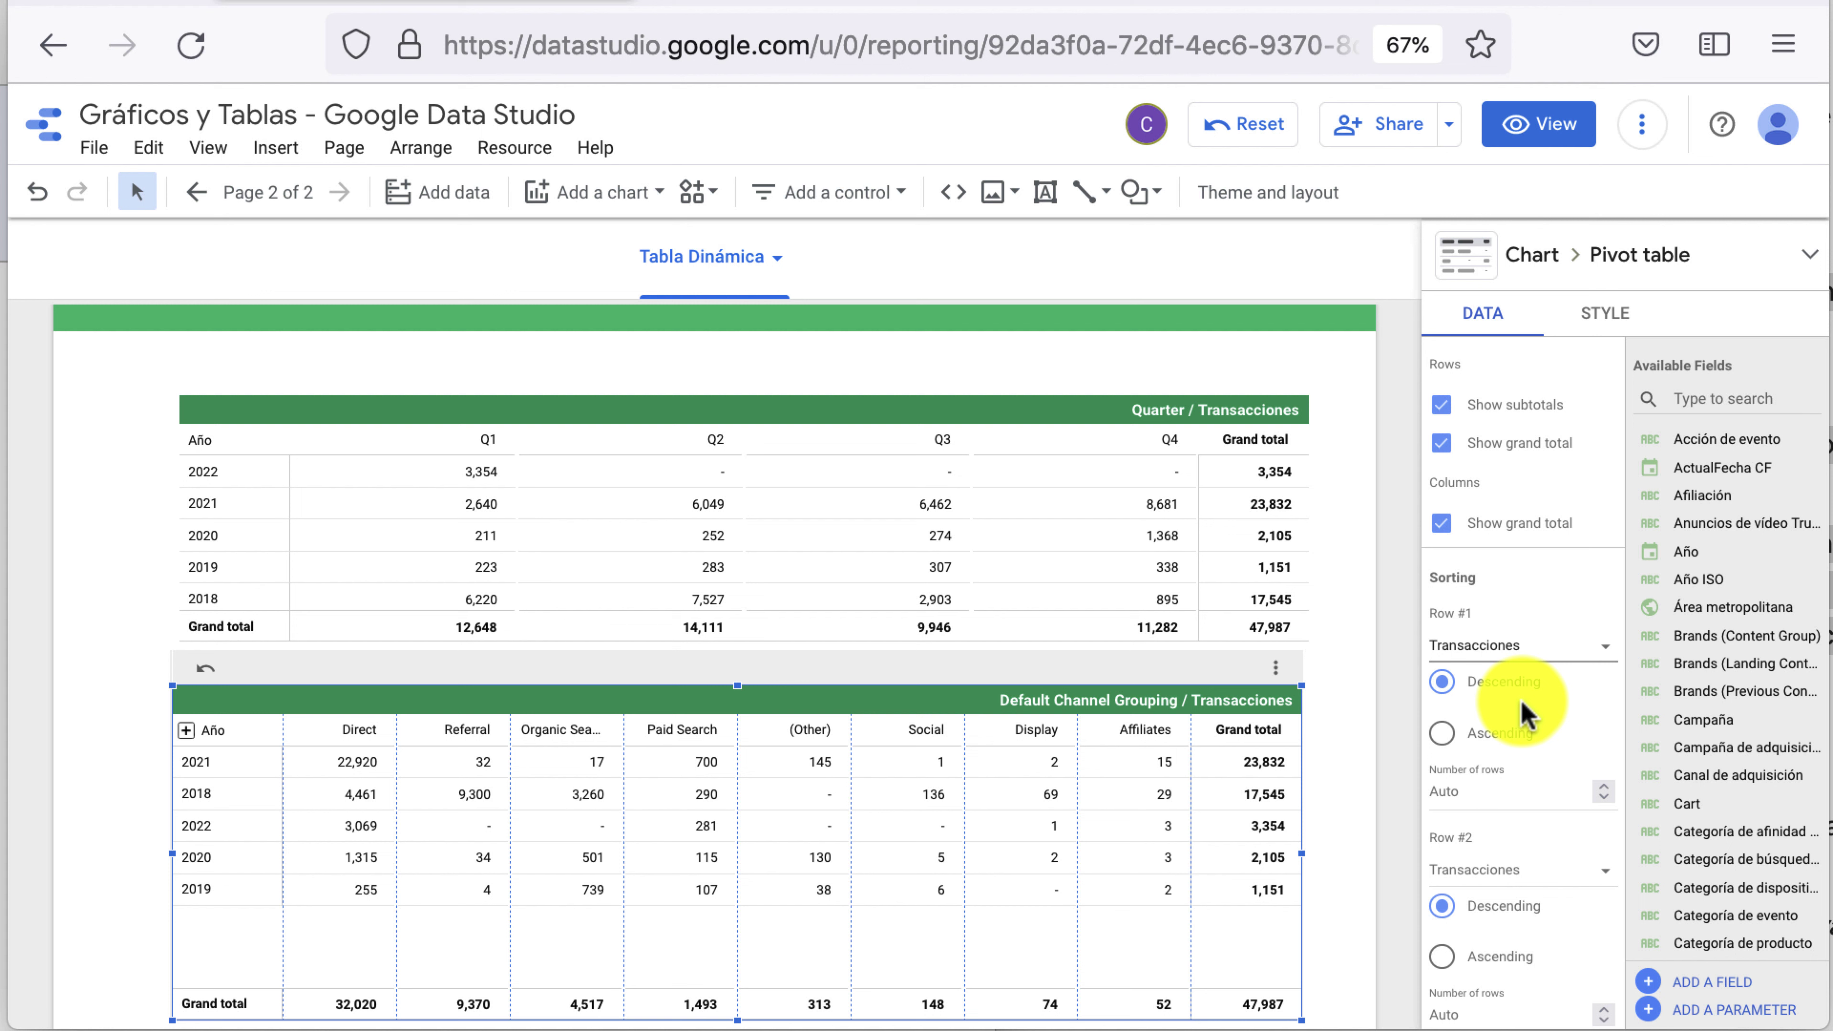
{"action": "left_click", "coordinate": [1524, 657]}
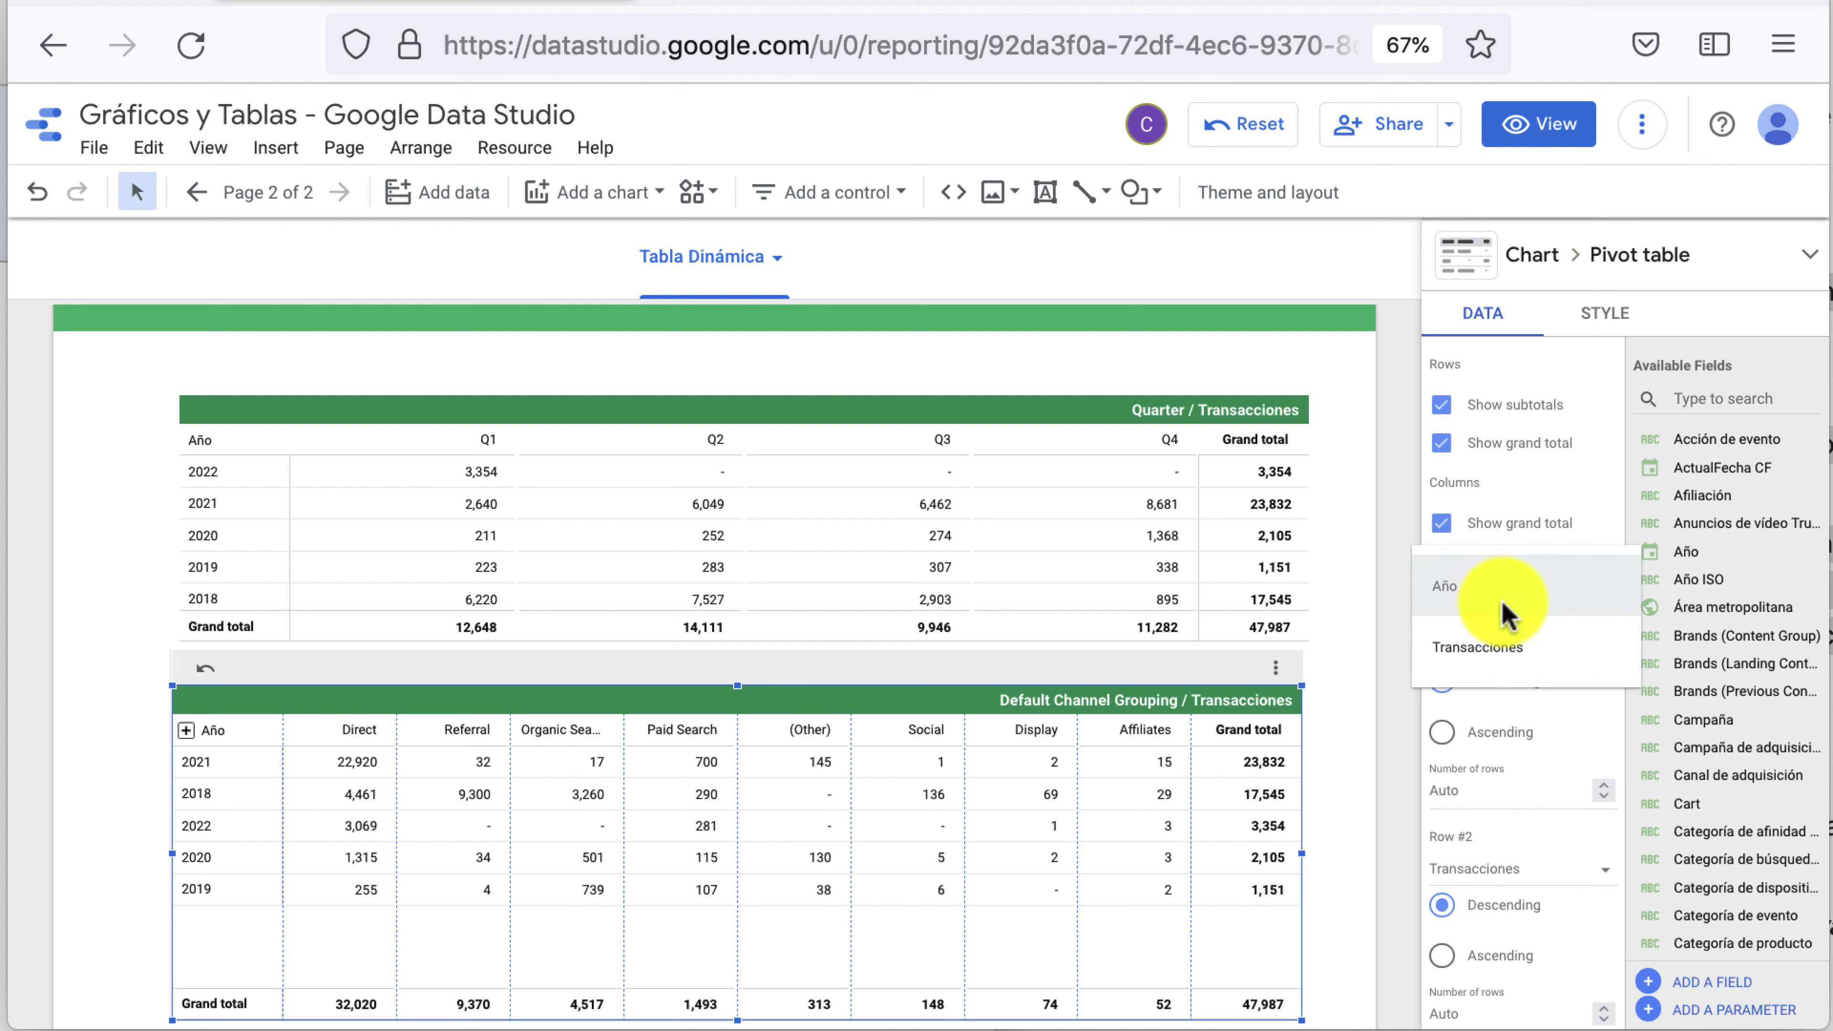
{"action": "left_click", "coordinate": [1504, 603]}
{"action": "scroll", "coordinate": [1526, 902], "scroll_direction": "down", "scroll_amount": 2}
{"action": "scroll", "coordinate": [1525, 866], "scroll_direction": "down", "scroll_amount": 2}
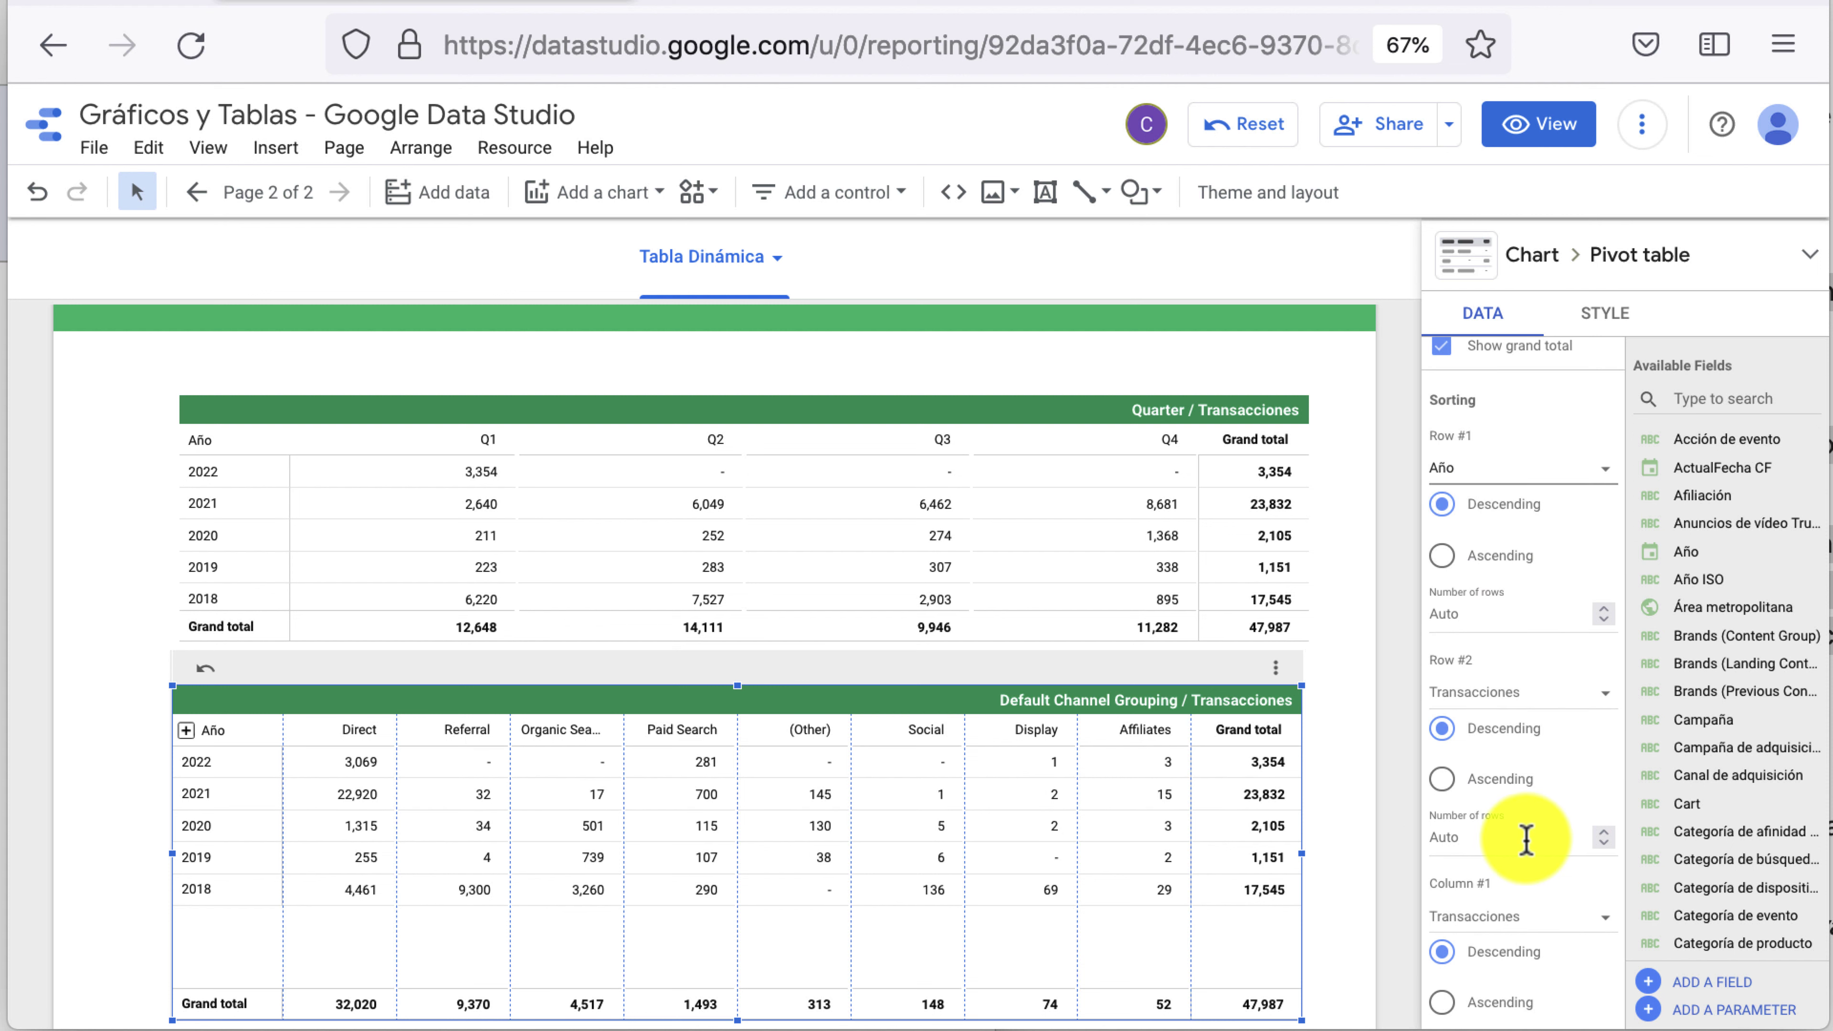
{"action": "left_click", "coordinate": [1520, 704]}
{"action": "left_click", "coordinate": [1520, 639]}
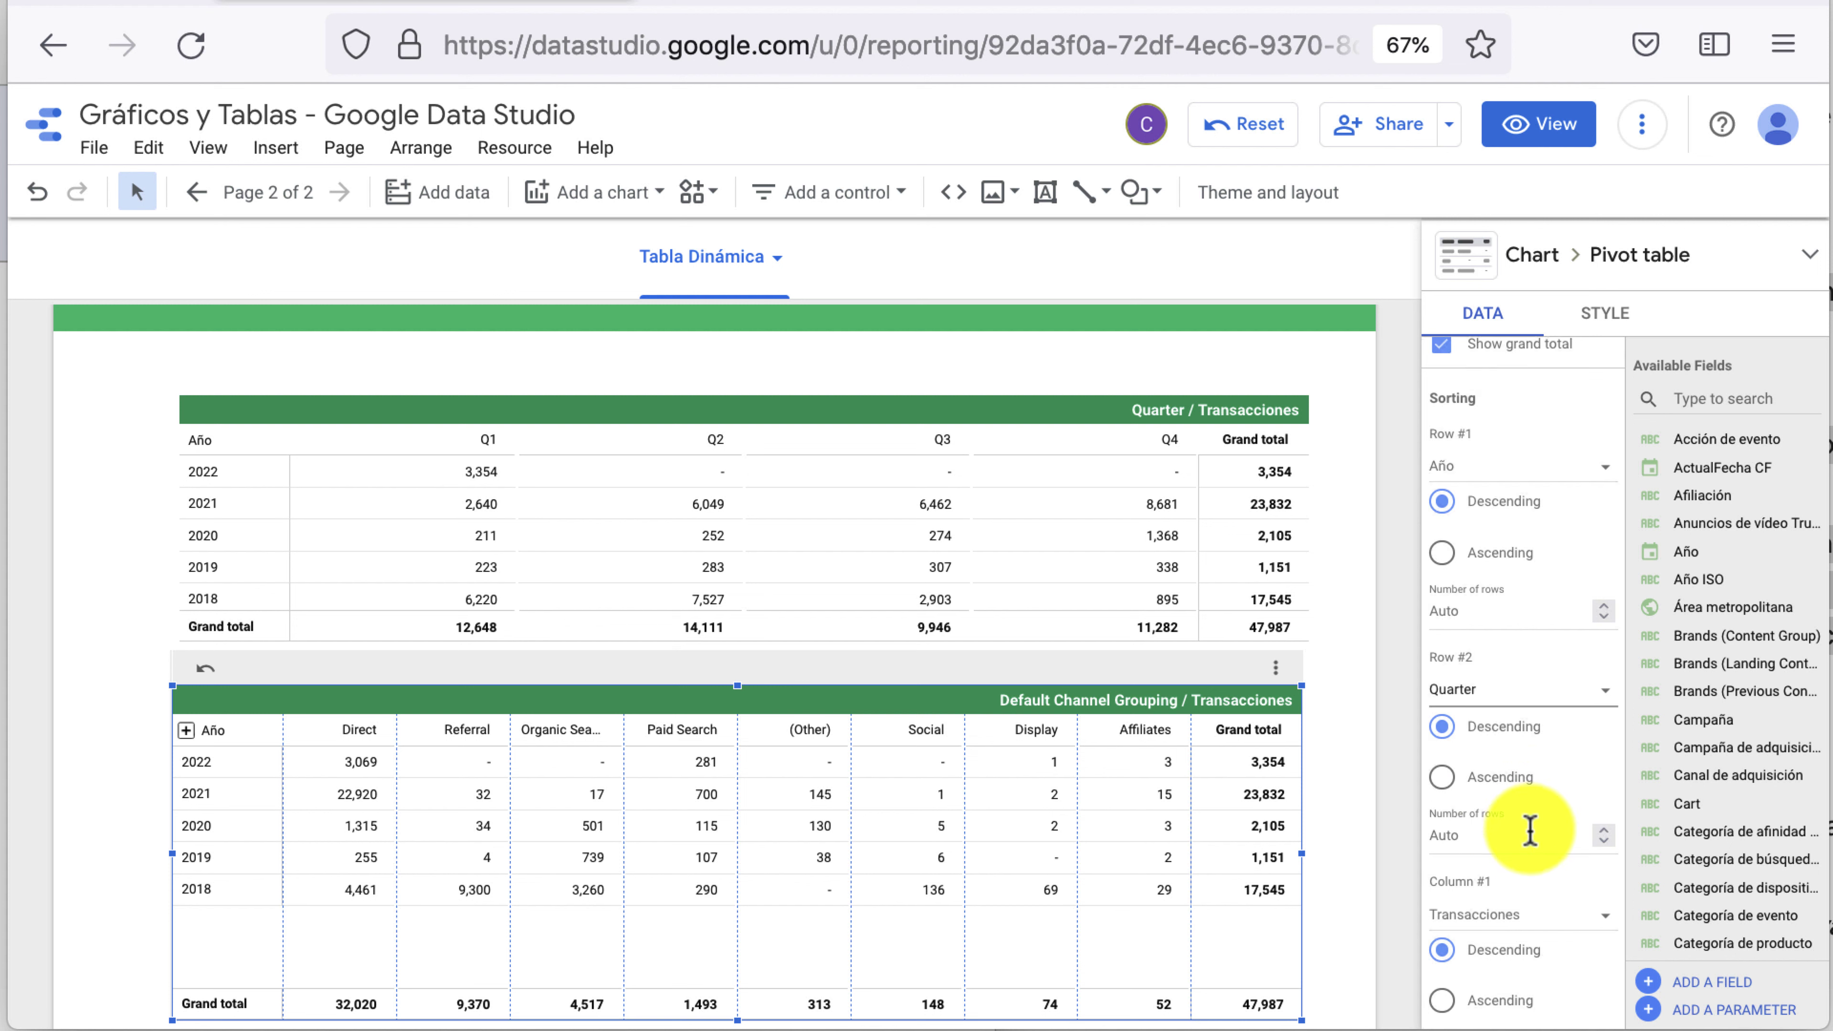
Sort the channel columns by Default Channel Grouping, descending
{"action": "scroll", "coordinate": [1527, 832], "scroll_direction": "down", "scroll_amount": 3}
{"action": "scroll", "coordinate": [1527, 838], "scroll_direction": "down", "scroll_amount": 1}
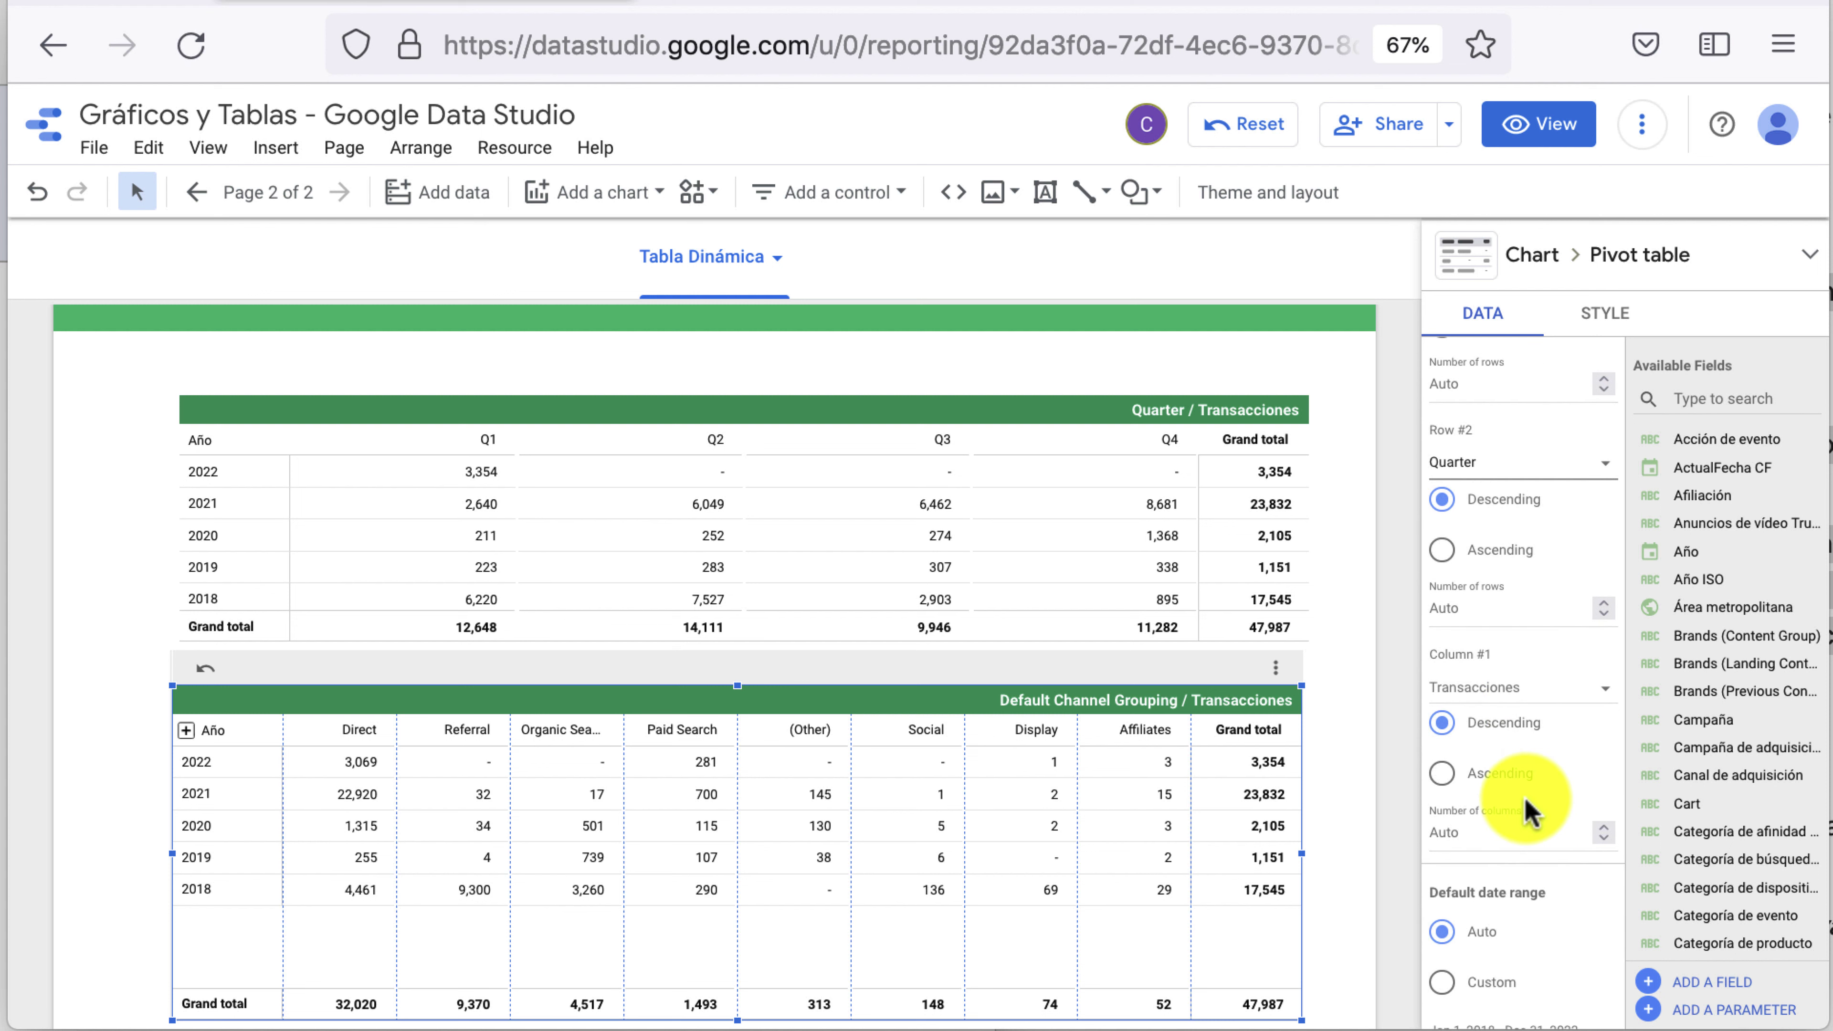
{"action": "left_click", "coordinate": [1524, 711]}
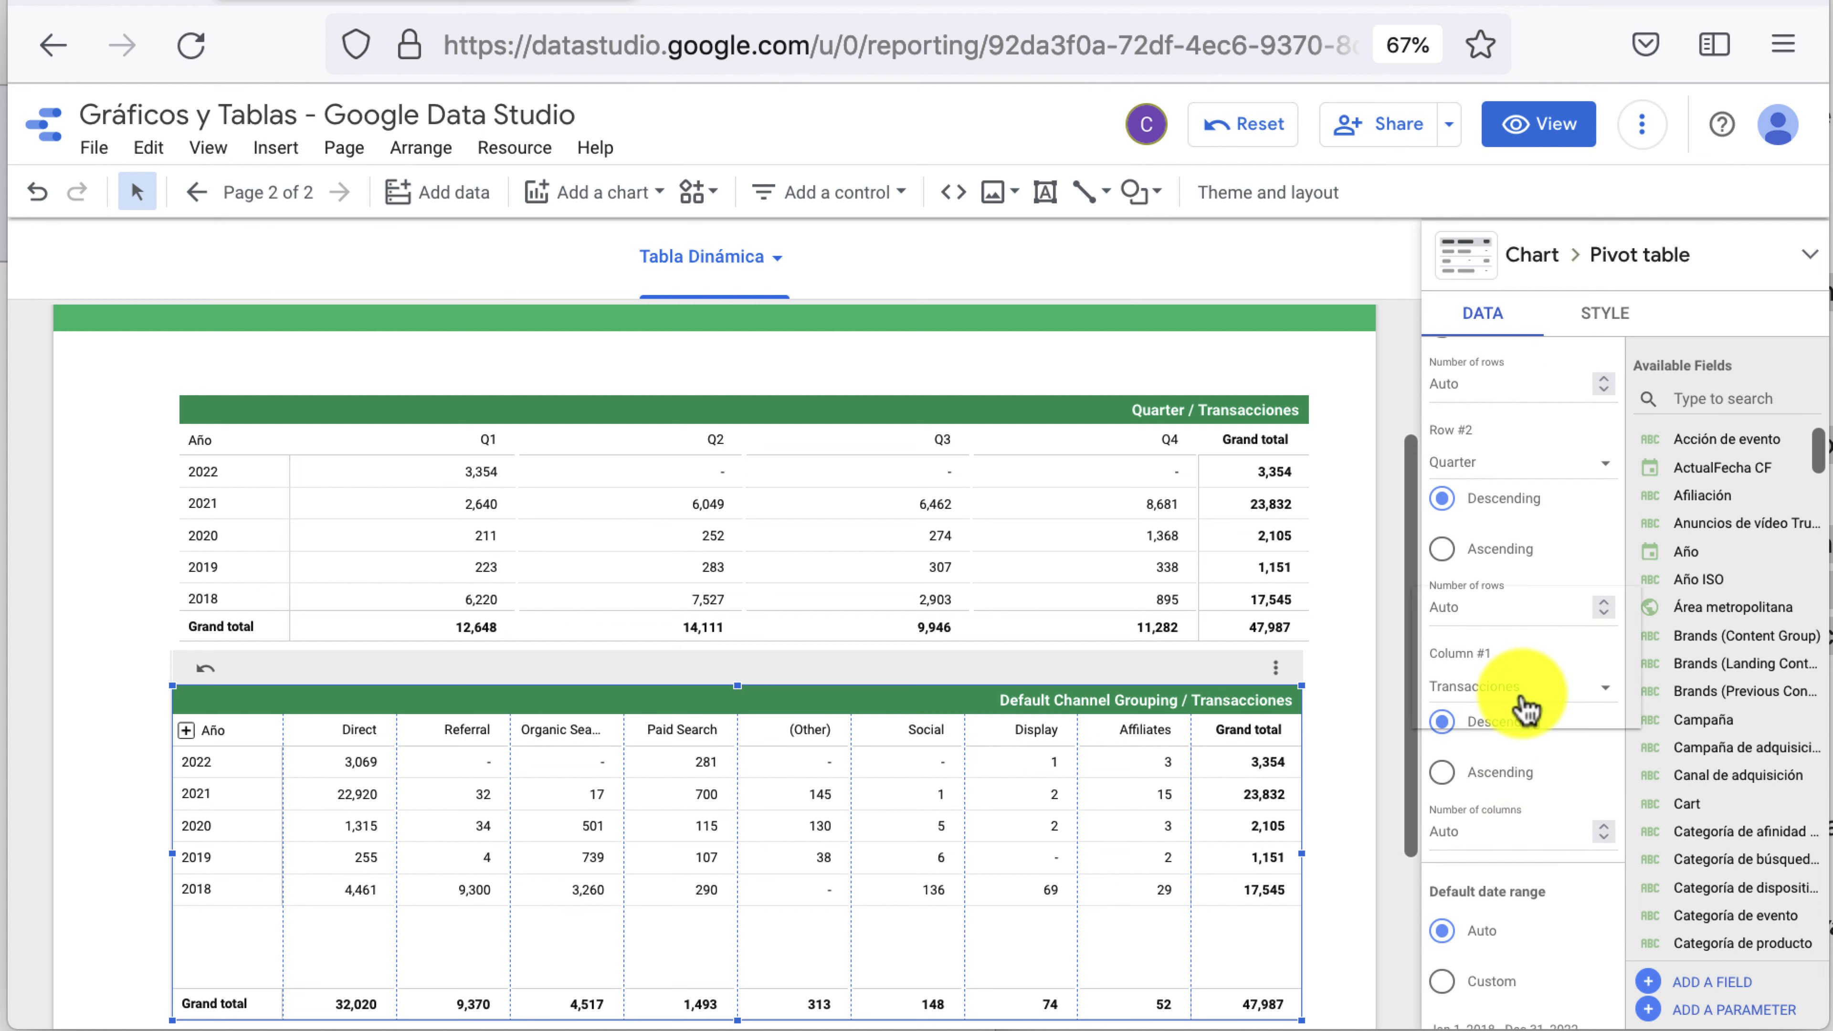
{"action": "left_click", "coordinate": [1528, 649]}
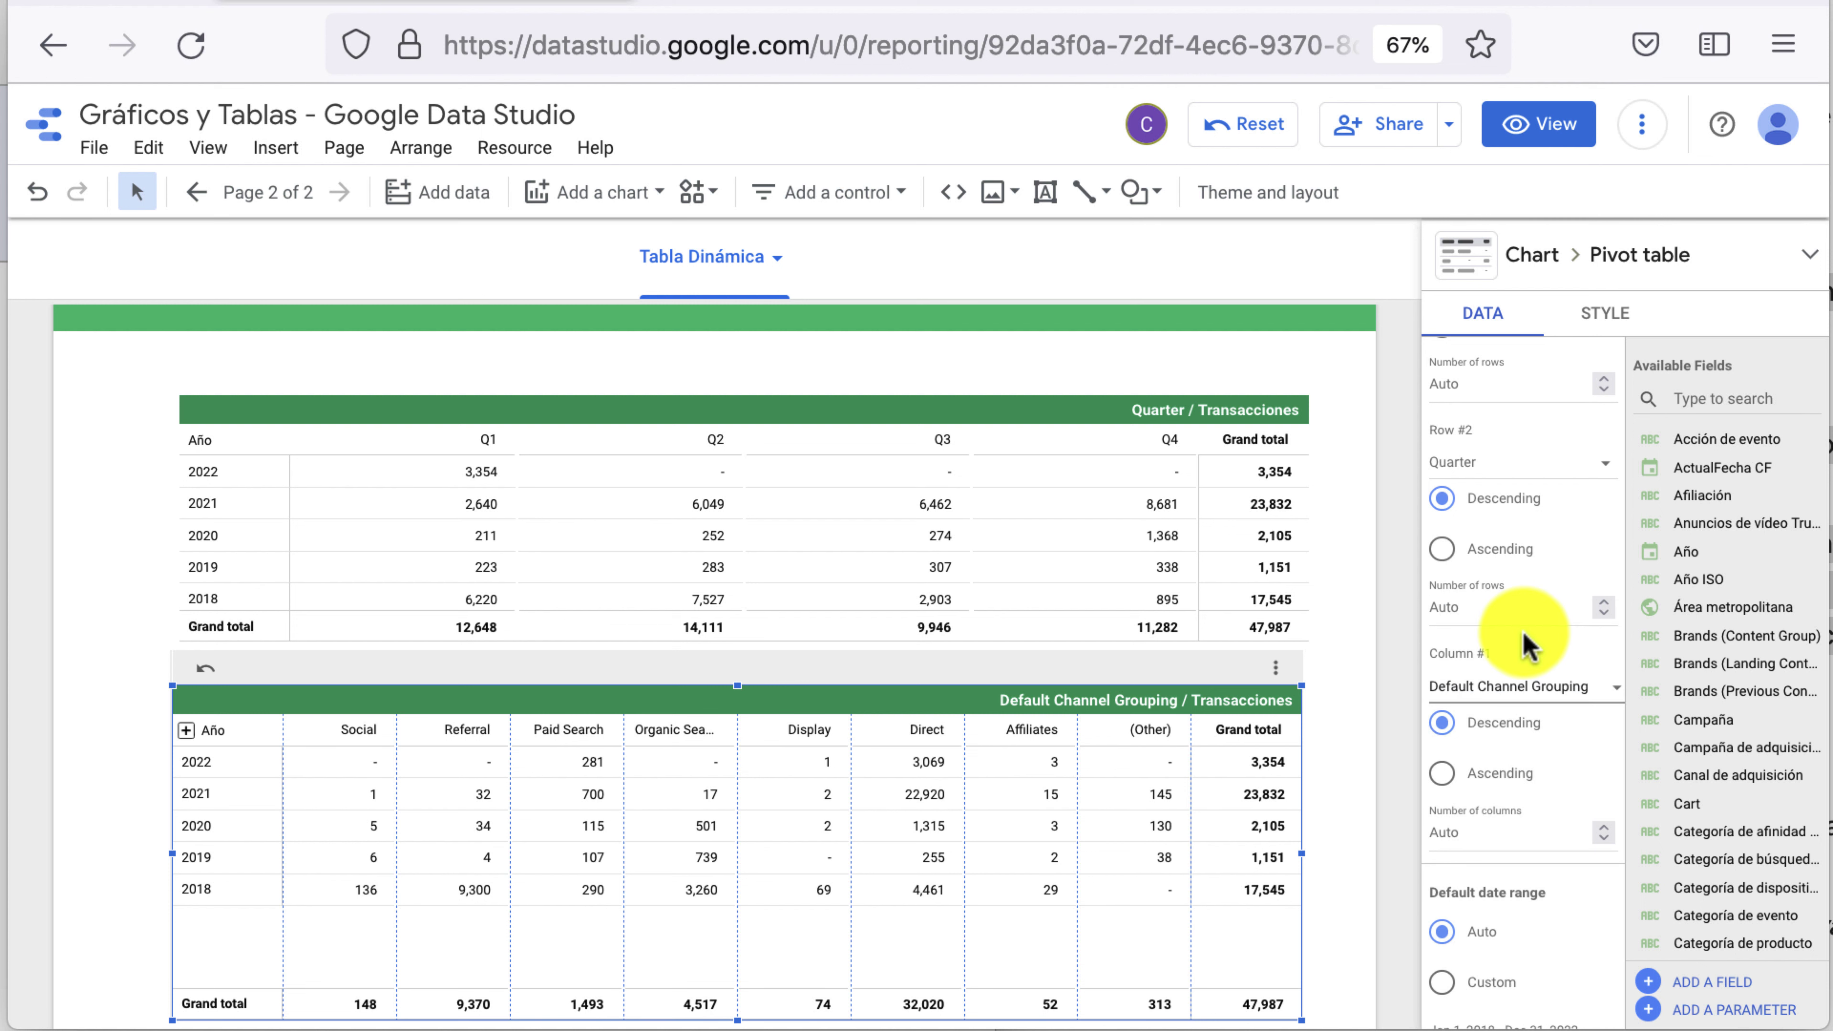
{"action": "scroll", "coordinate": [1546, 848], "scroll_direction": "down", "scroll_amount": 2}
{"action": "scroll", "coordinate": [1551, 855], "scroll_direction": "down", "scroll_amount": 2}
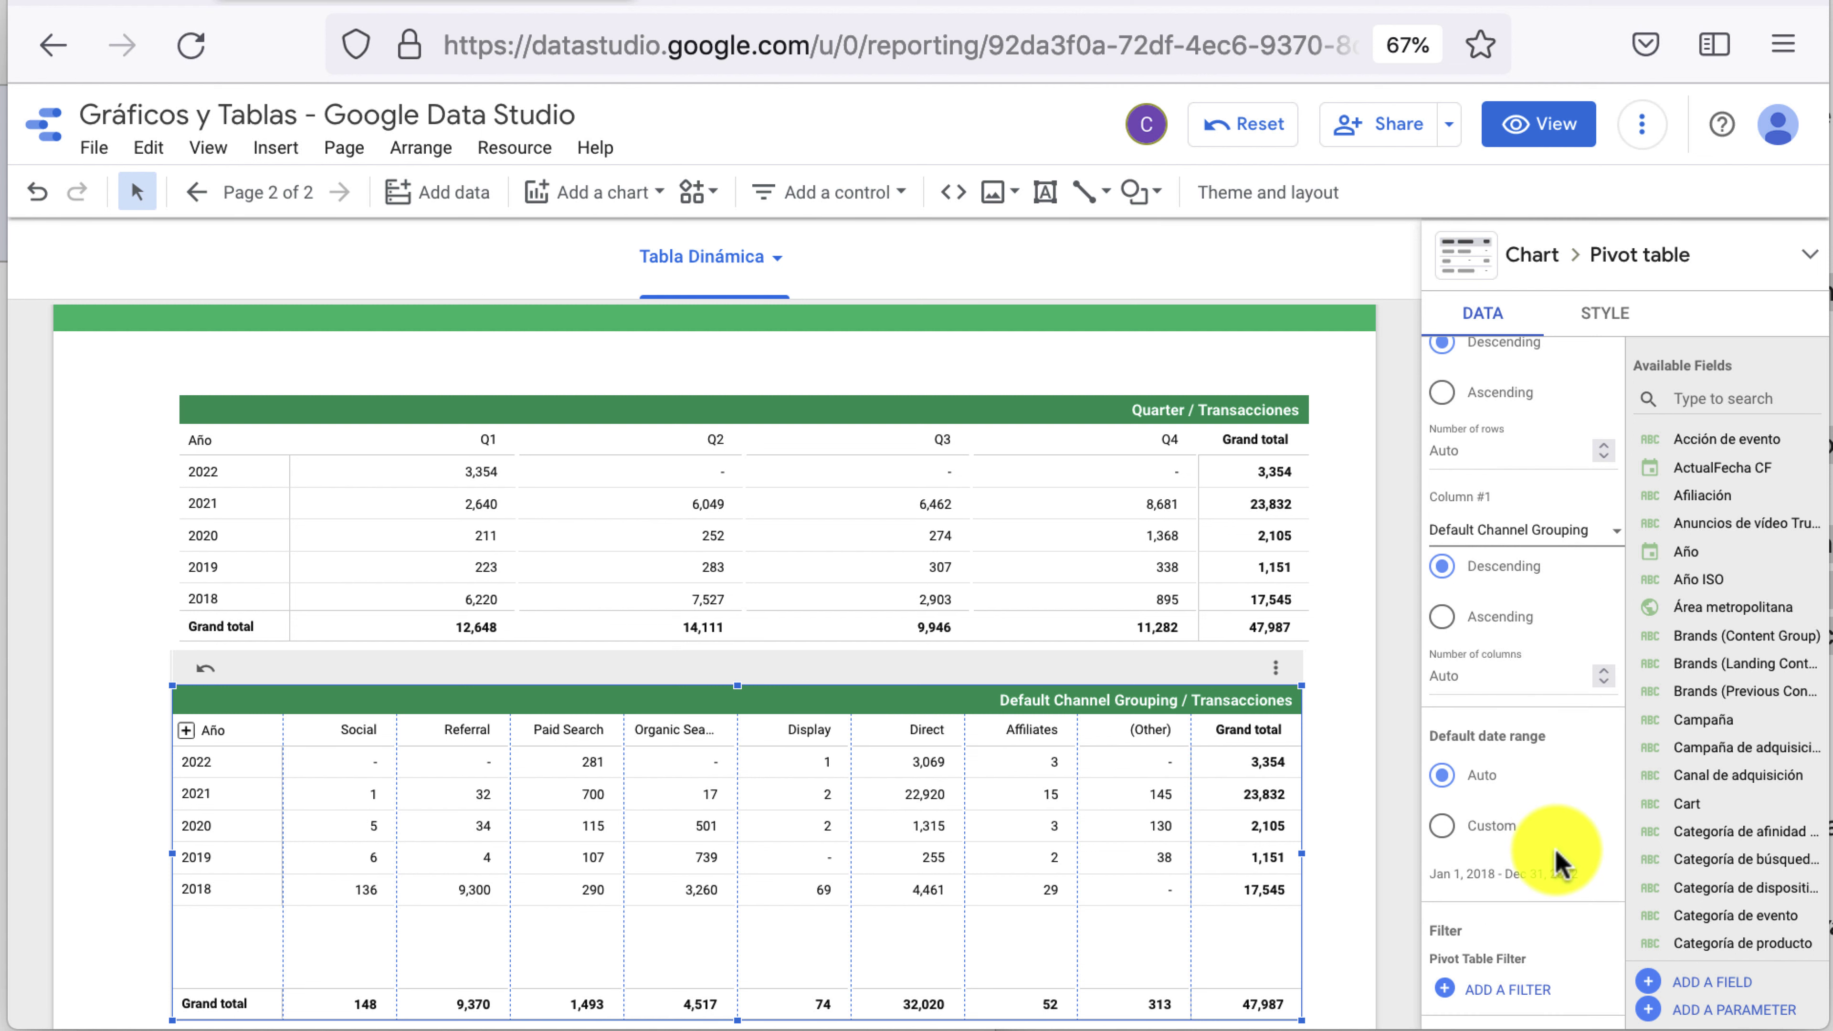
{"action": "scroll", "coordinate": [1555, 859], "scroll_direction": "down", "scroll_amount": 1}
{"action": "scroll", "coordinate": [1555, 860], "scroll_direction": "down", "scroll_amount": 5}
{"action": "scroll", "coordinate": [1555, 859], "scroll_direction": "down", "scroll_amount": 1}
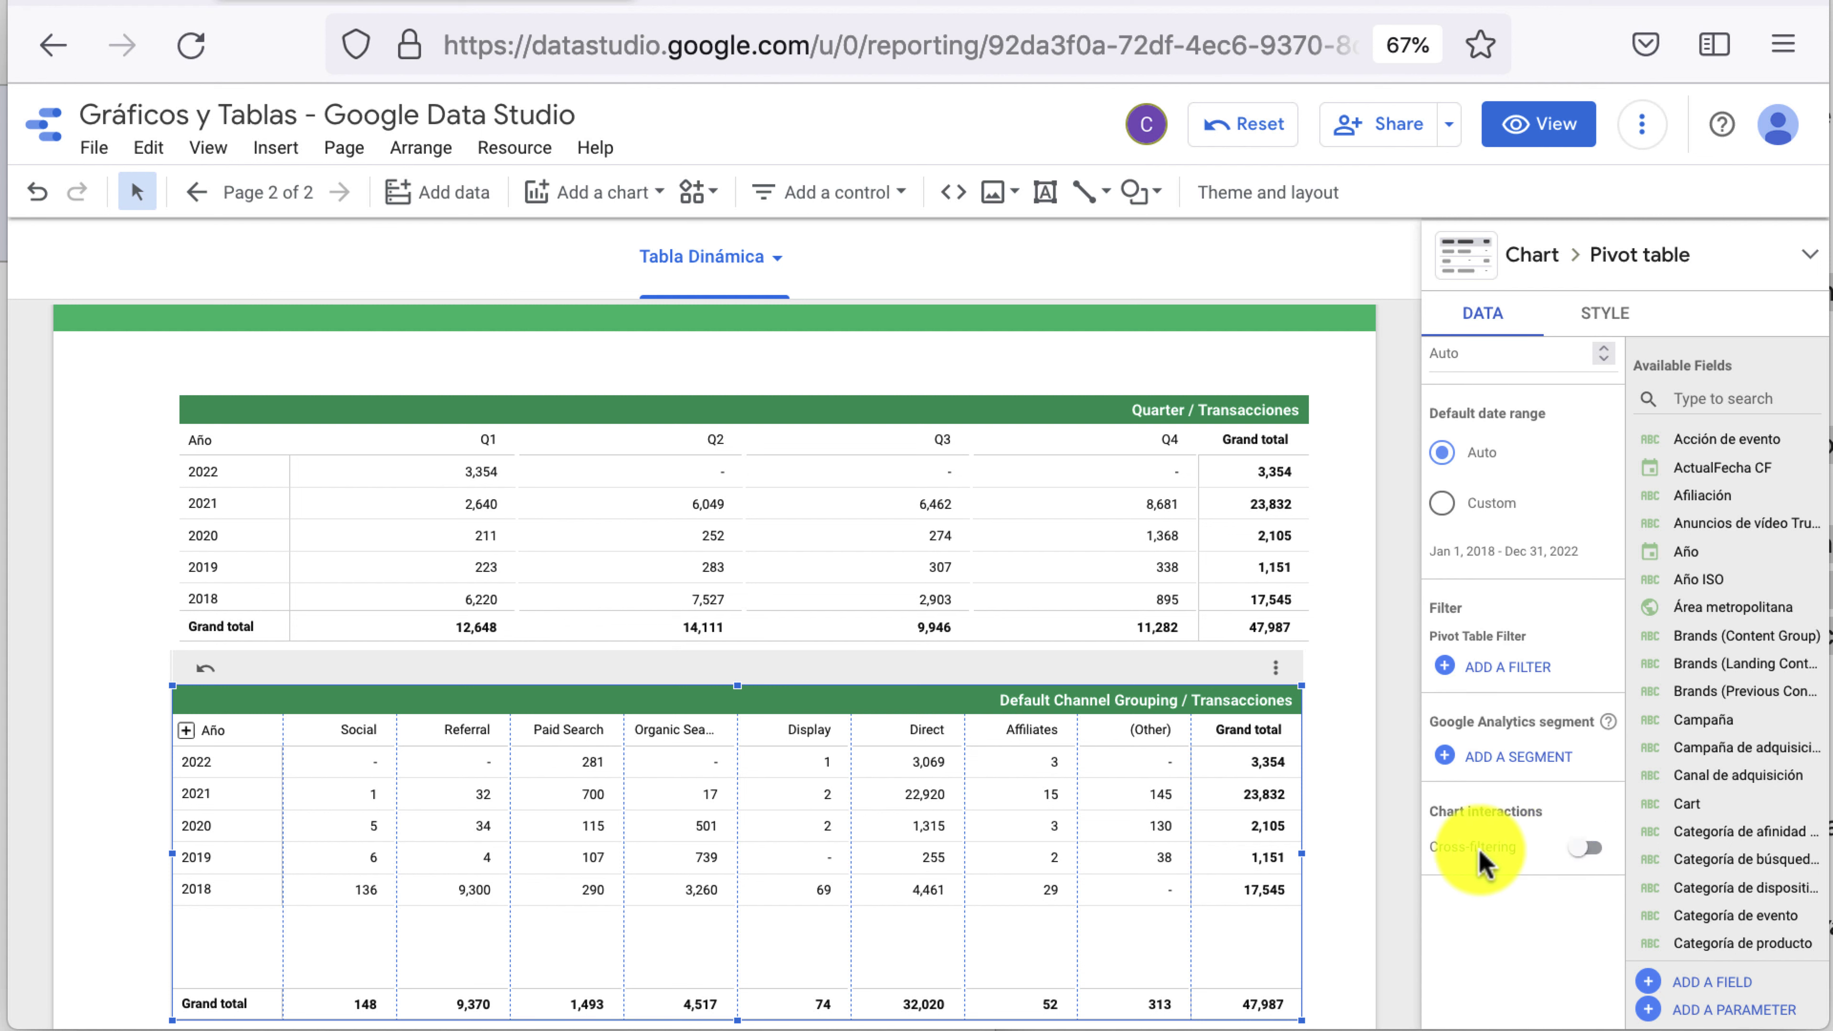
{"action": "scroll", "coordinate": [1544, 852], "scroll_direction": "down", "scroll_amount": 2}
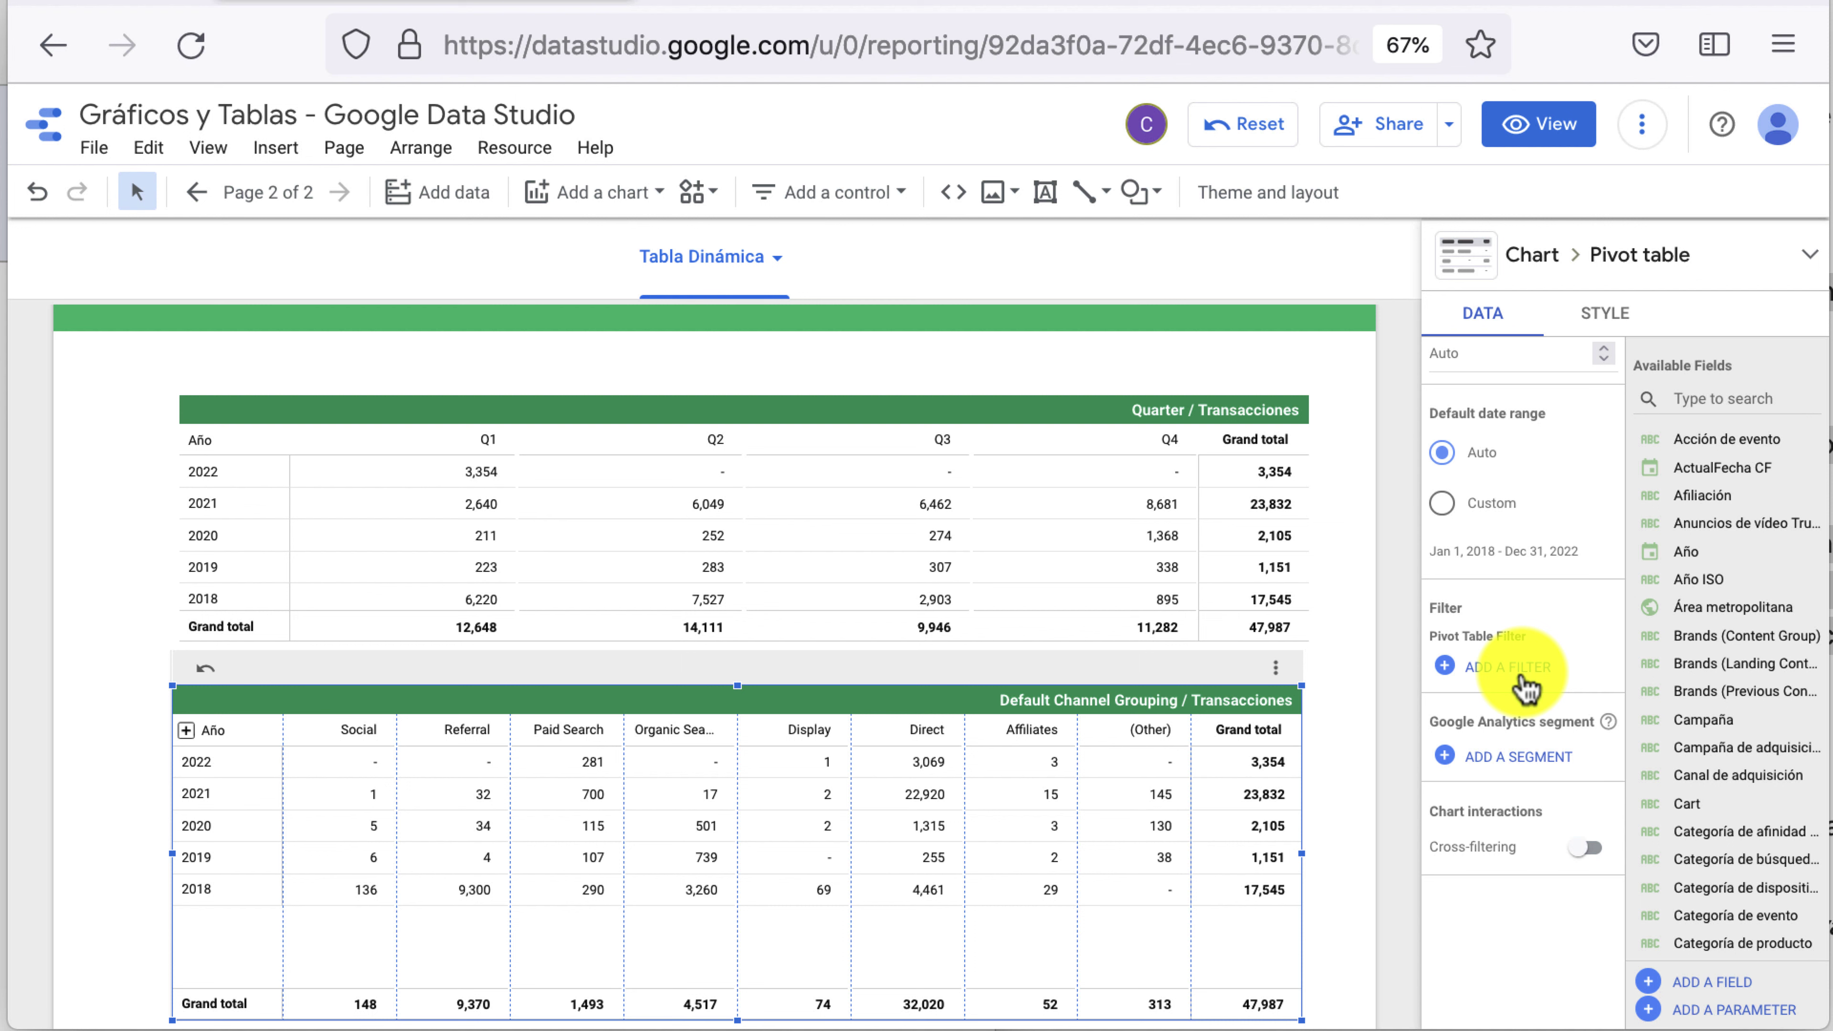
Create and save a filter named USA with País Equal to United States
{"action": "left_click", "coordinate": [1515, 668]}
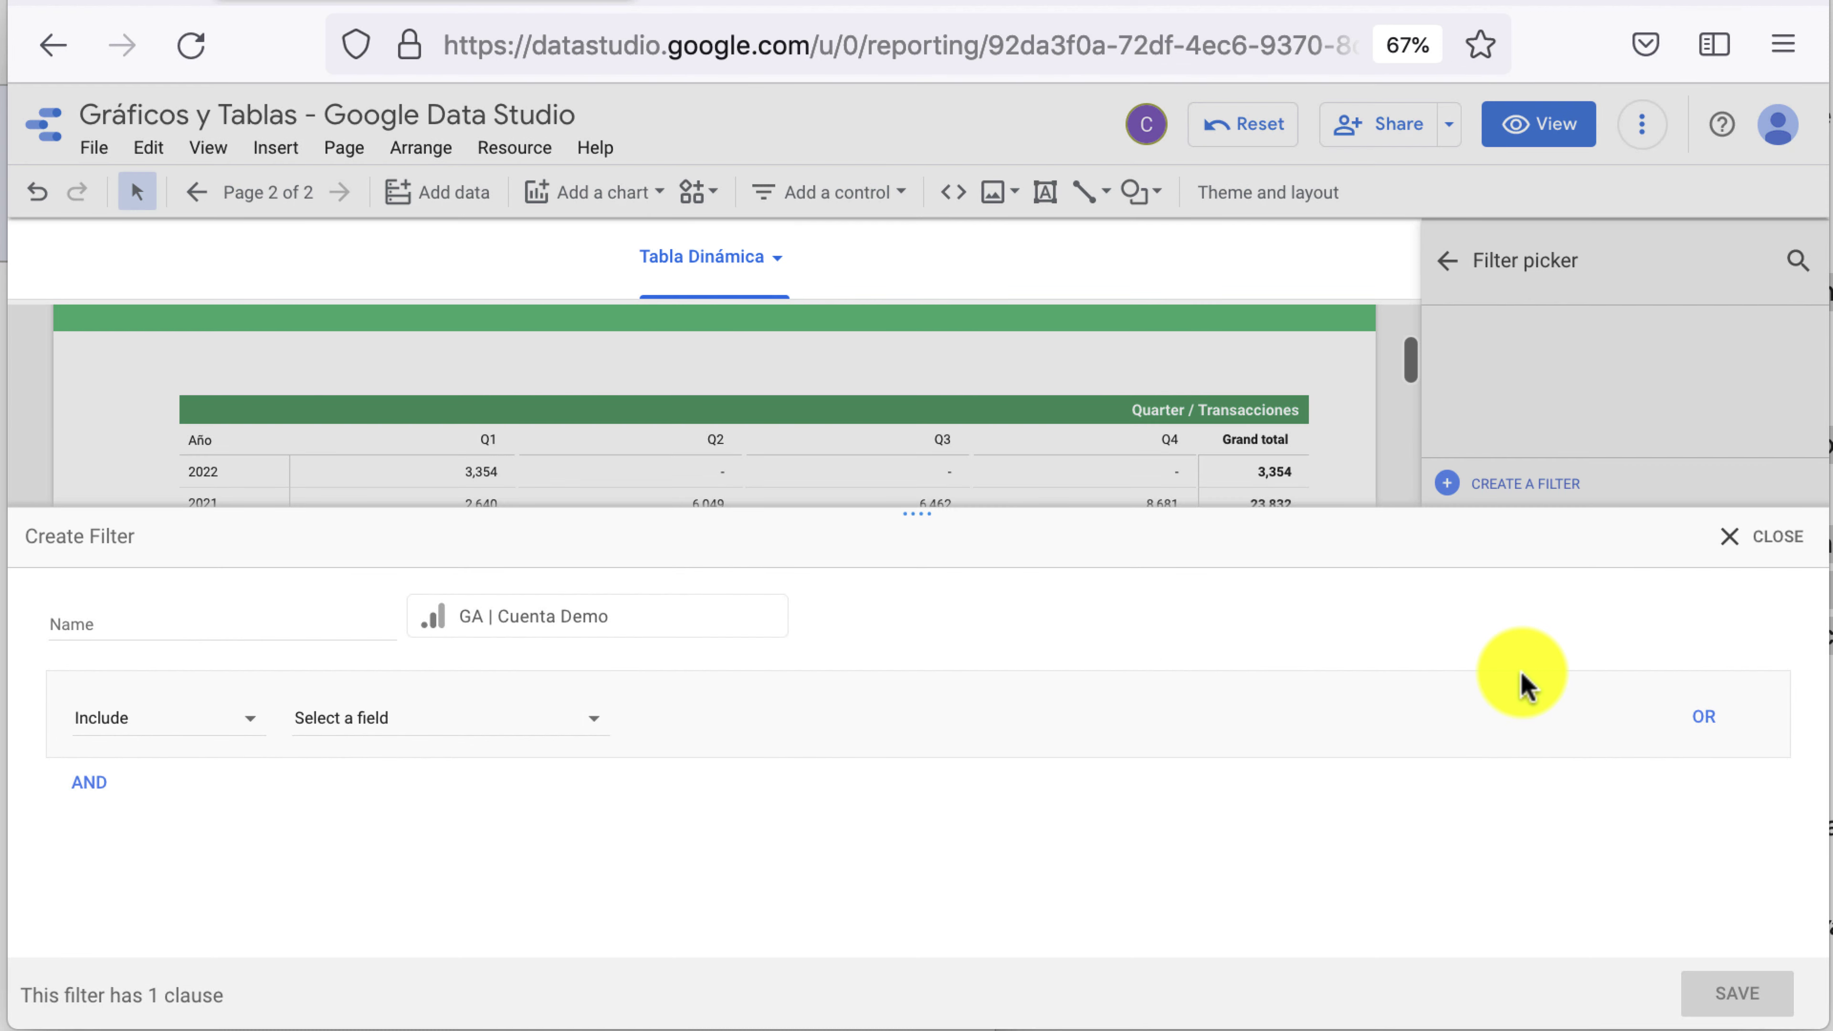
{"action": "left_click", "coordinate": [550, 733]}
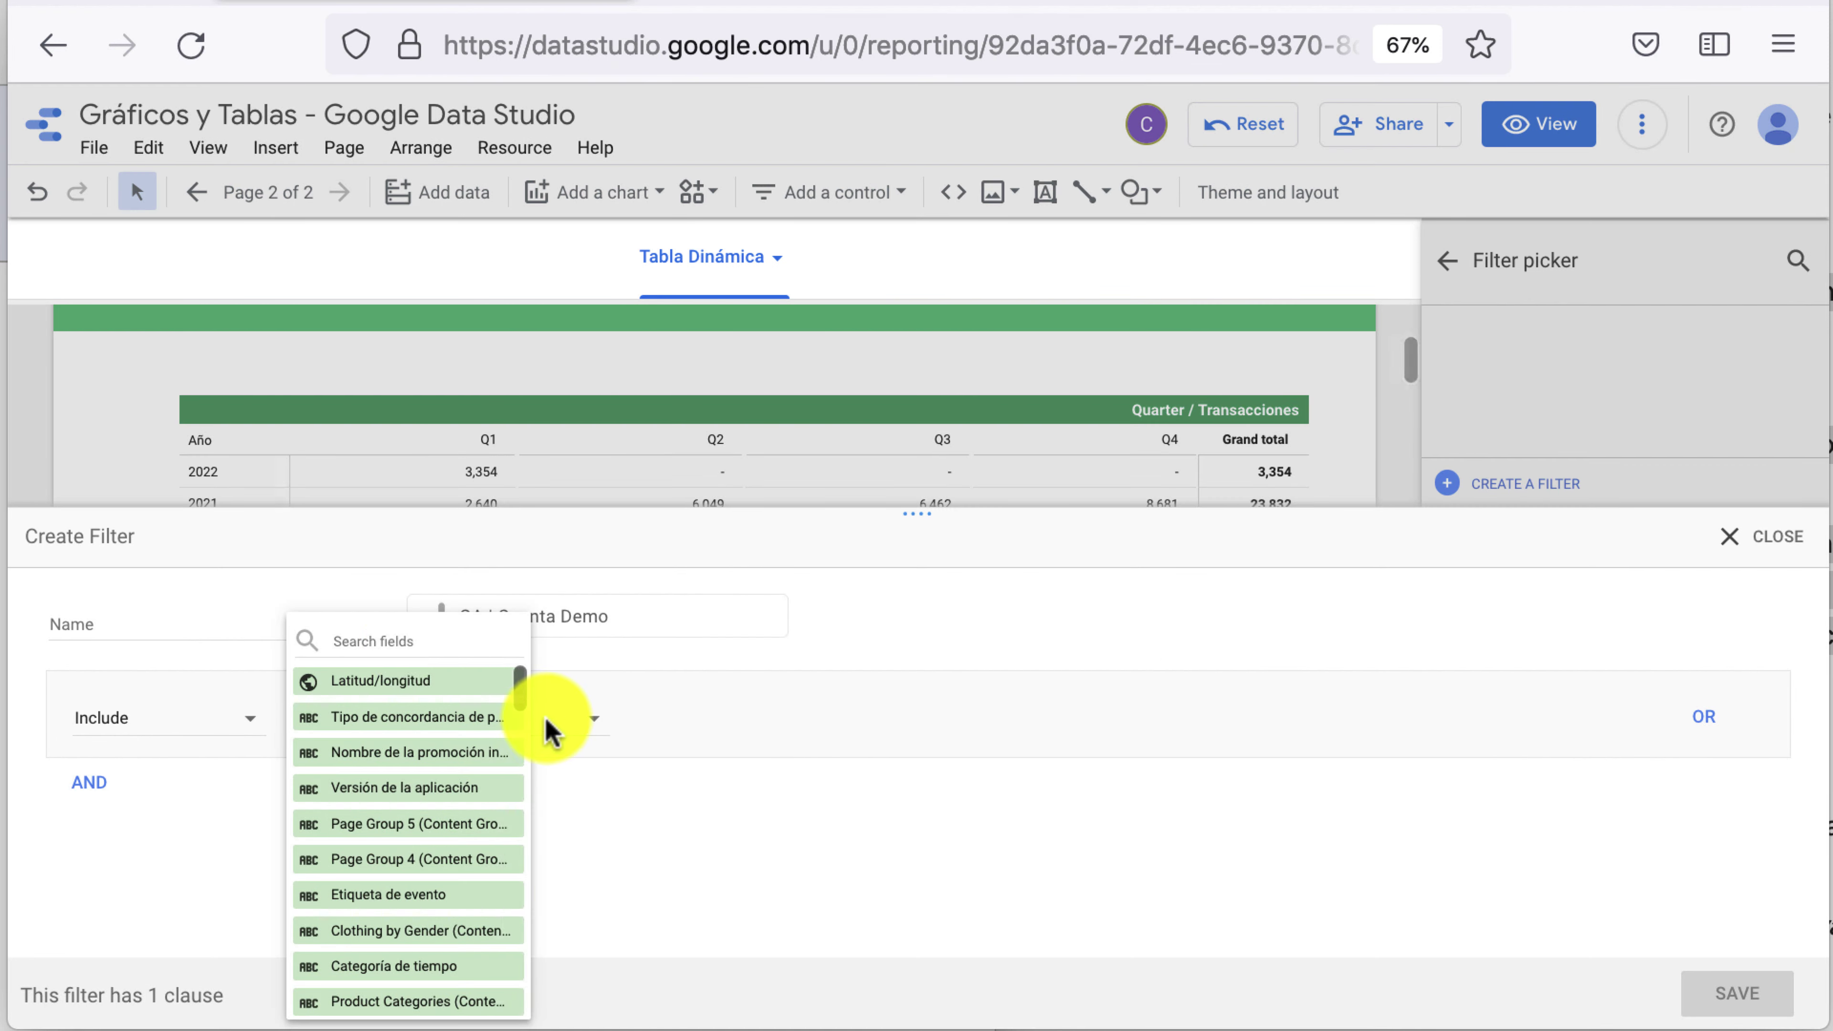
{"action": "type", "text": "count"}
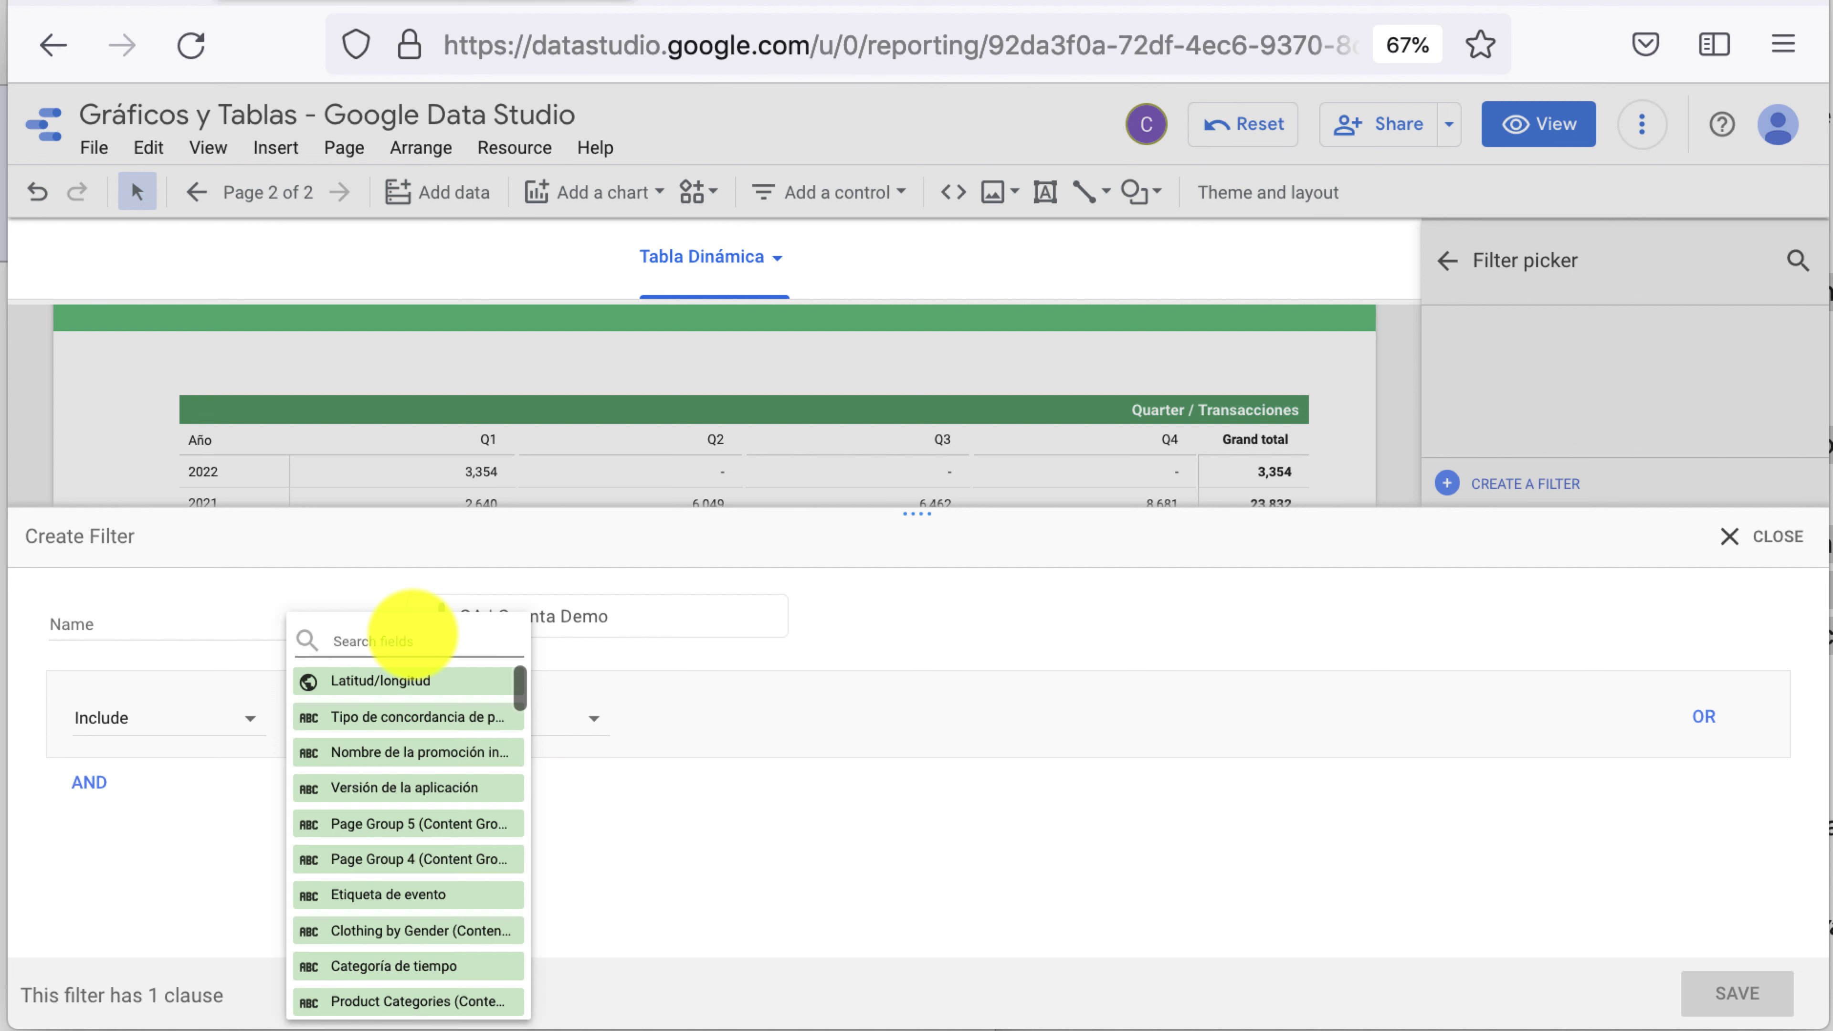
{"action": "type", "text": "ís"}
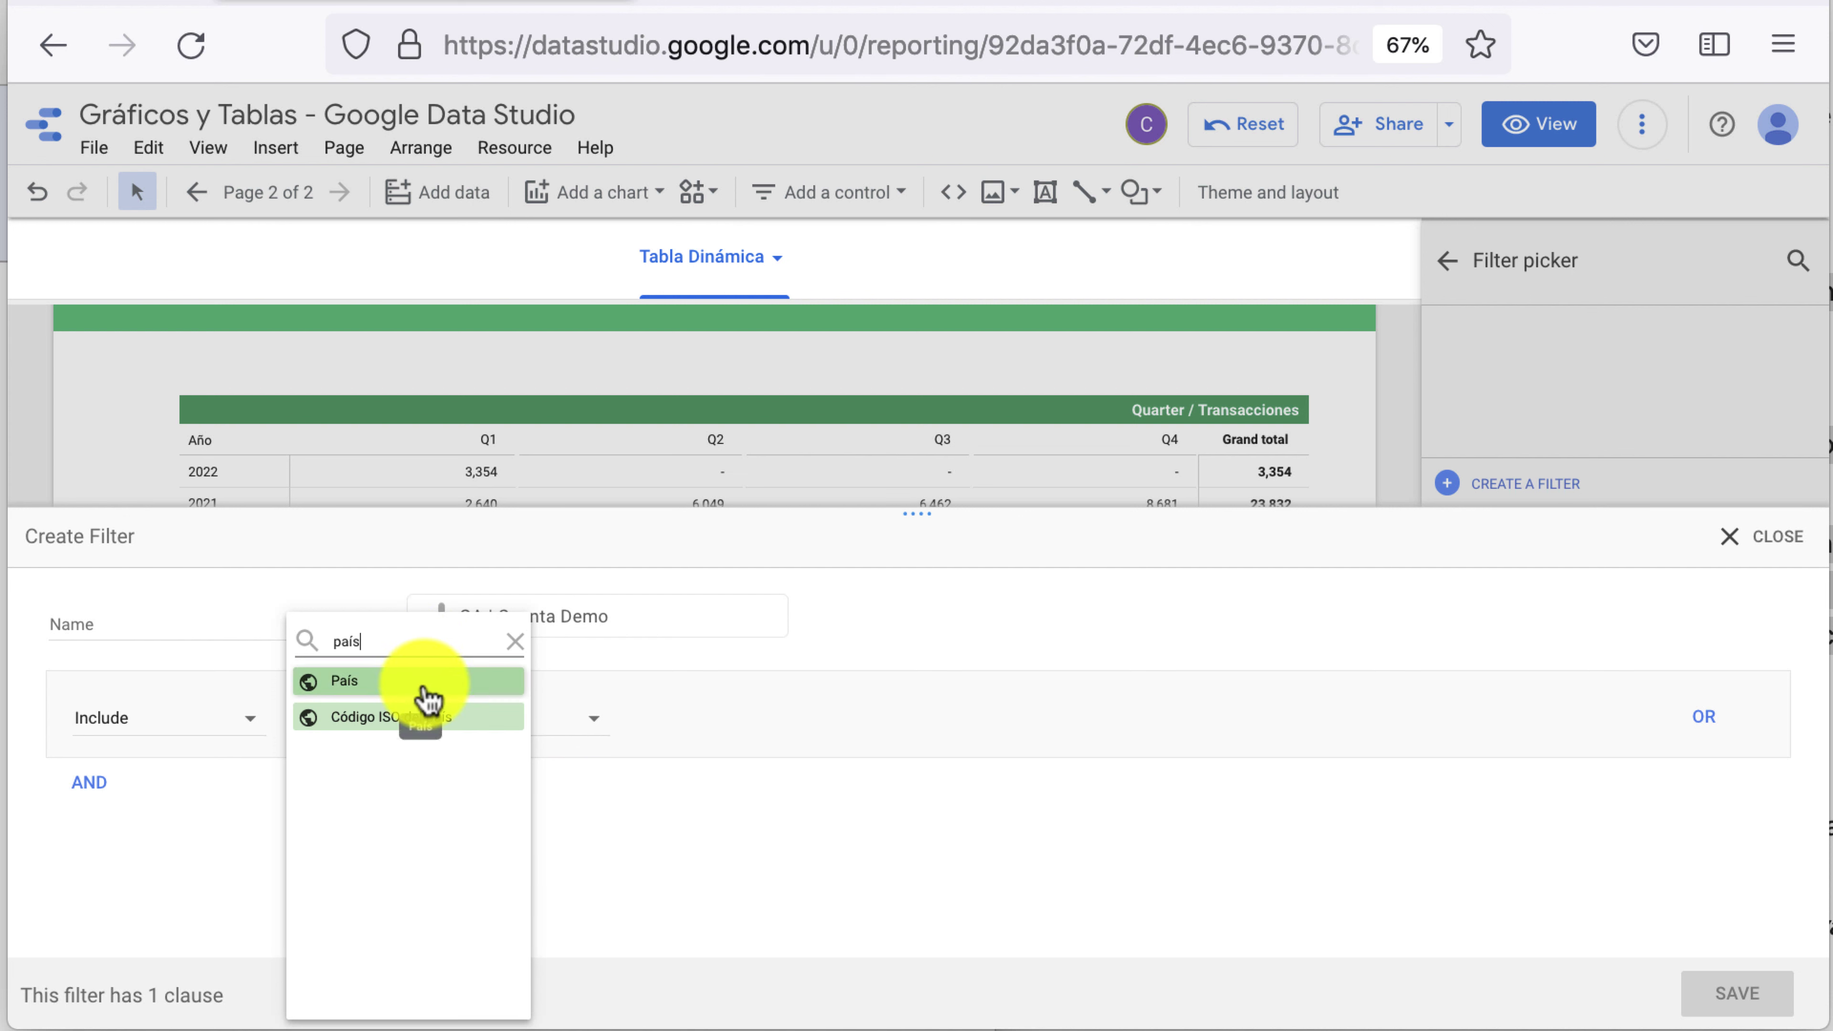
{"action": "left_click", "coordinate": [425, 682]}
{"action": "left_click", "coordinate": [711, 738]}
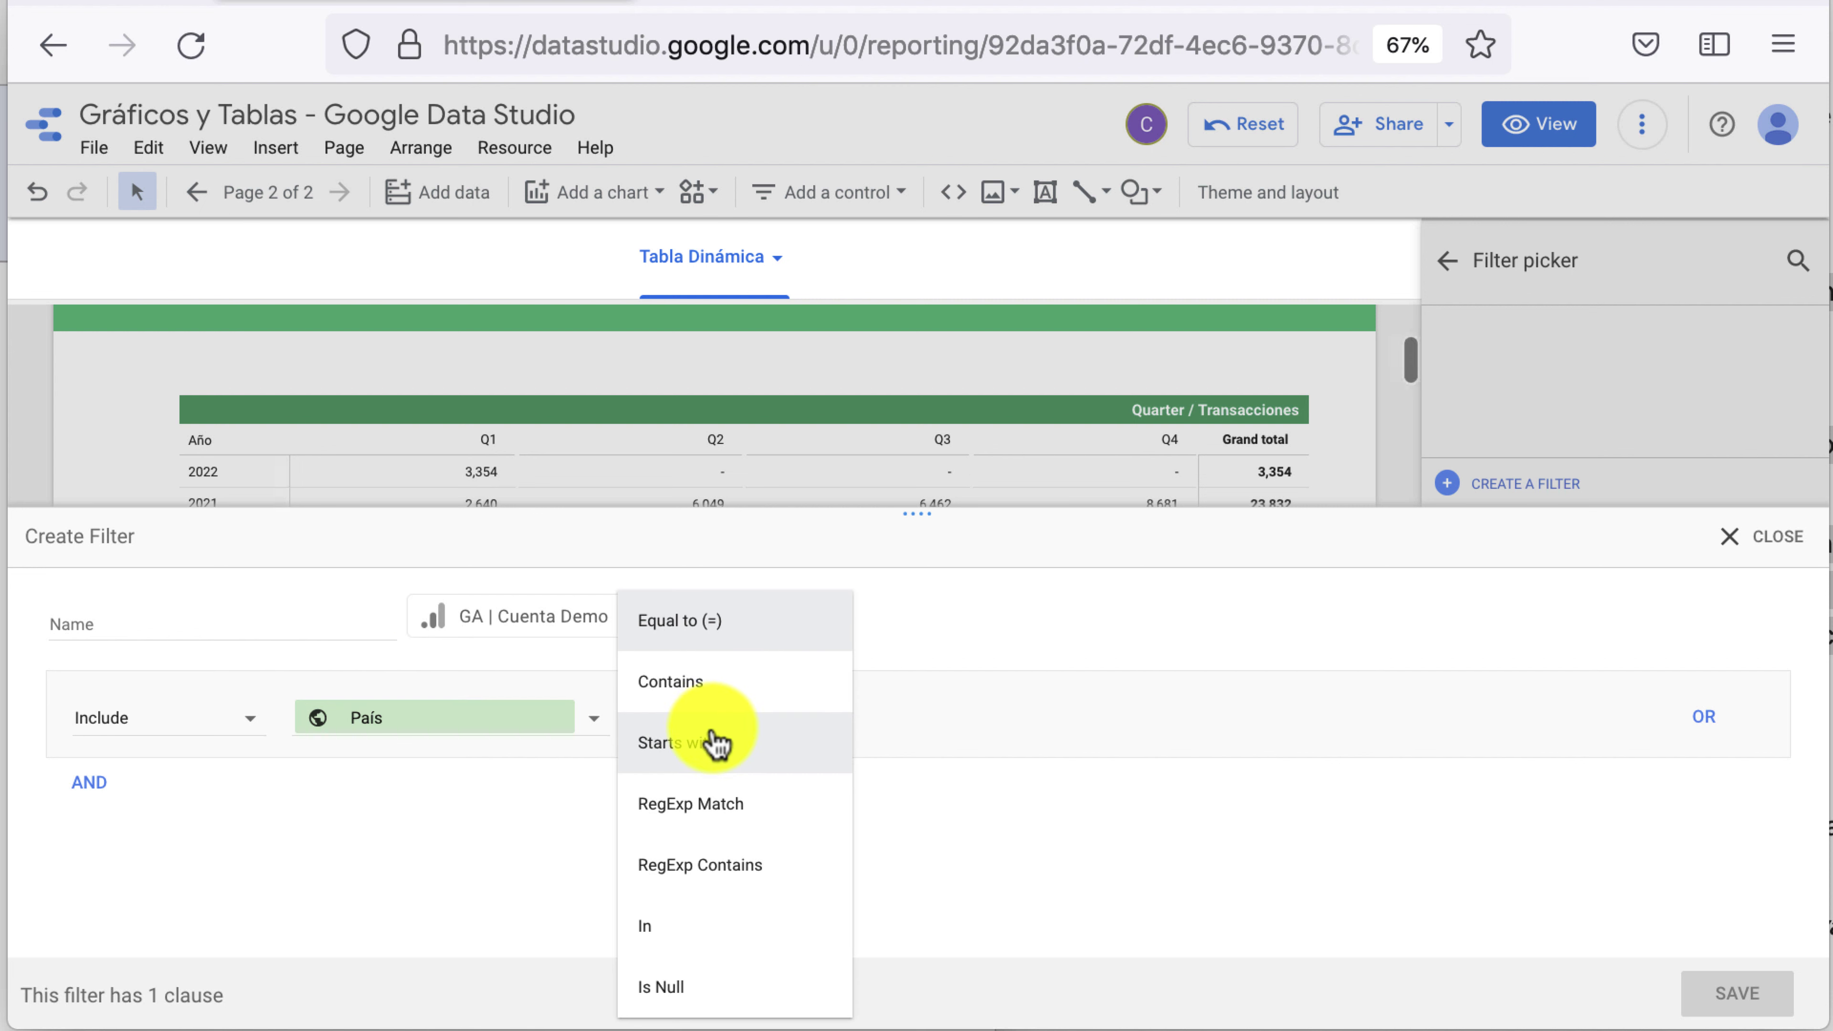
{"action": "left_click", "coordinate": [714, 635]}
{"action": "type", "text": "United States"}
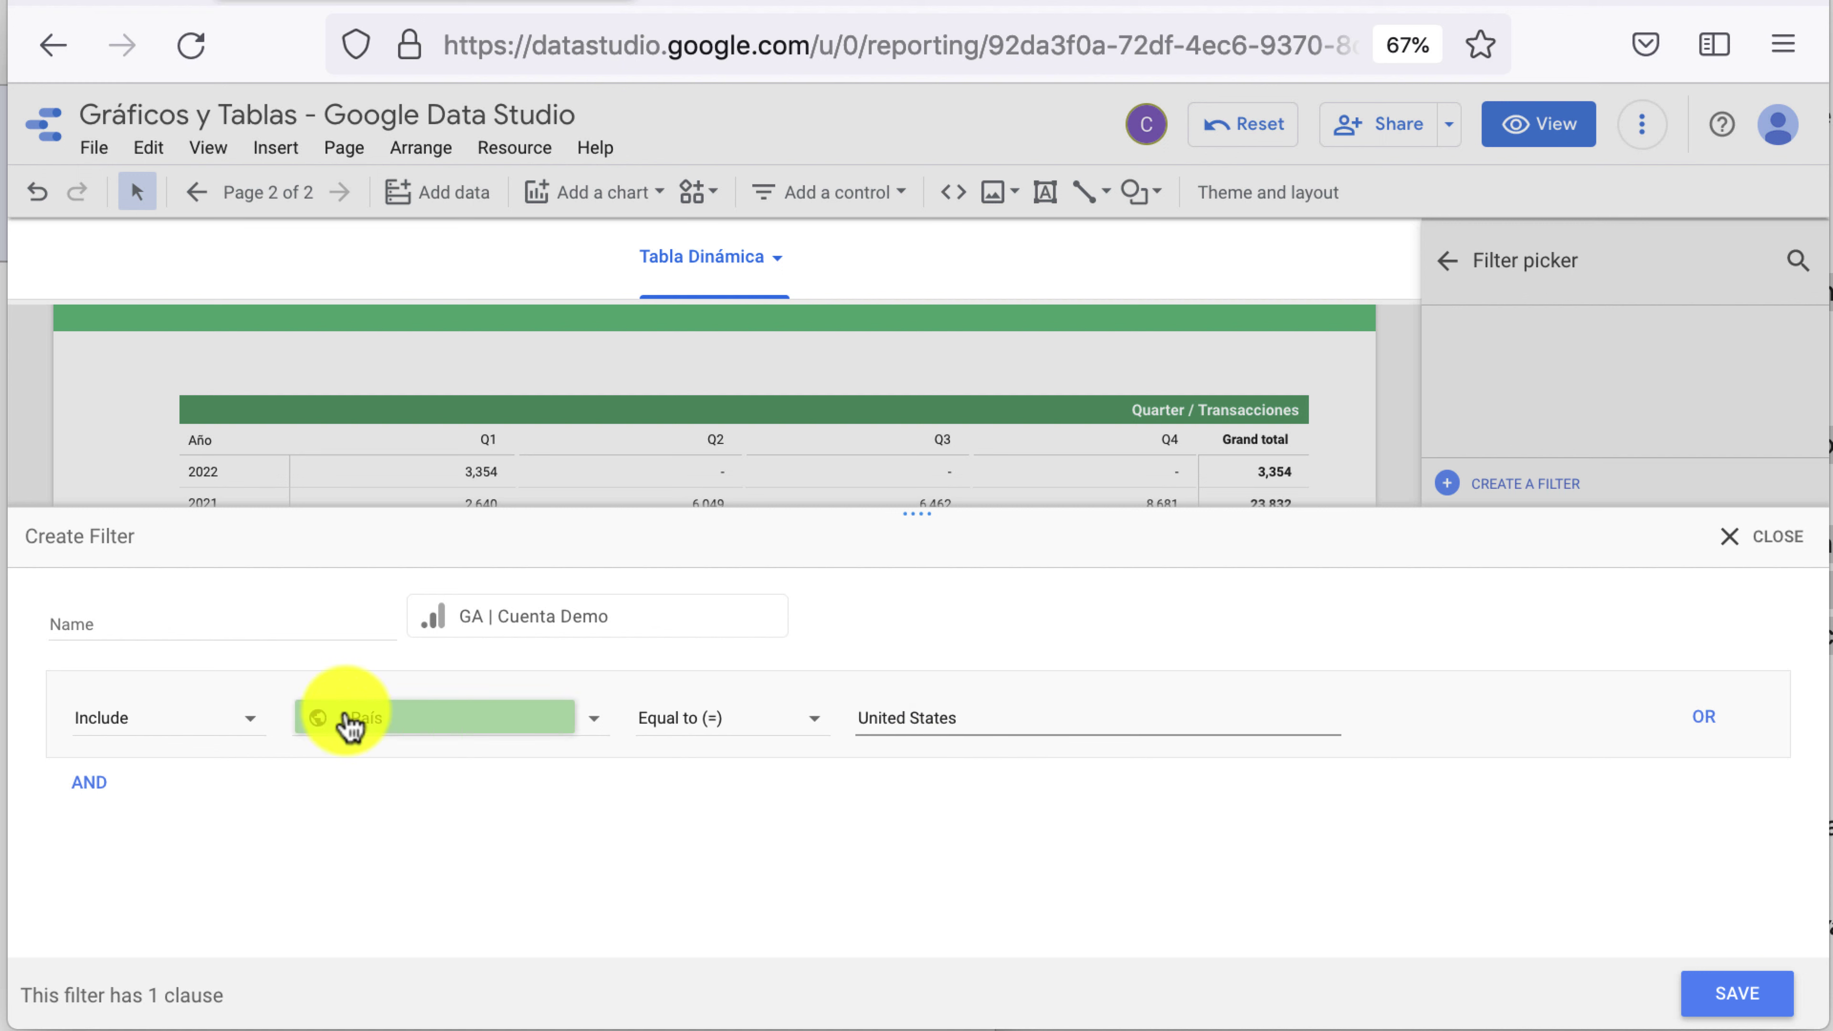
{"action": "left_click", "coordinate": [252, 623]}
{"action": "type", "text": "USA"}
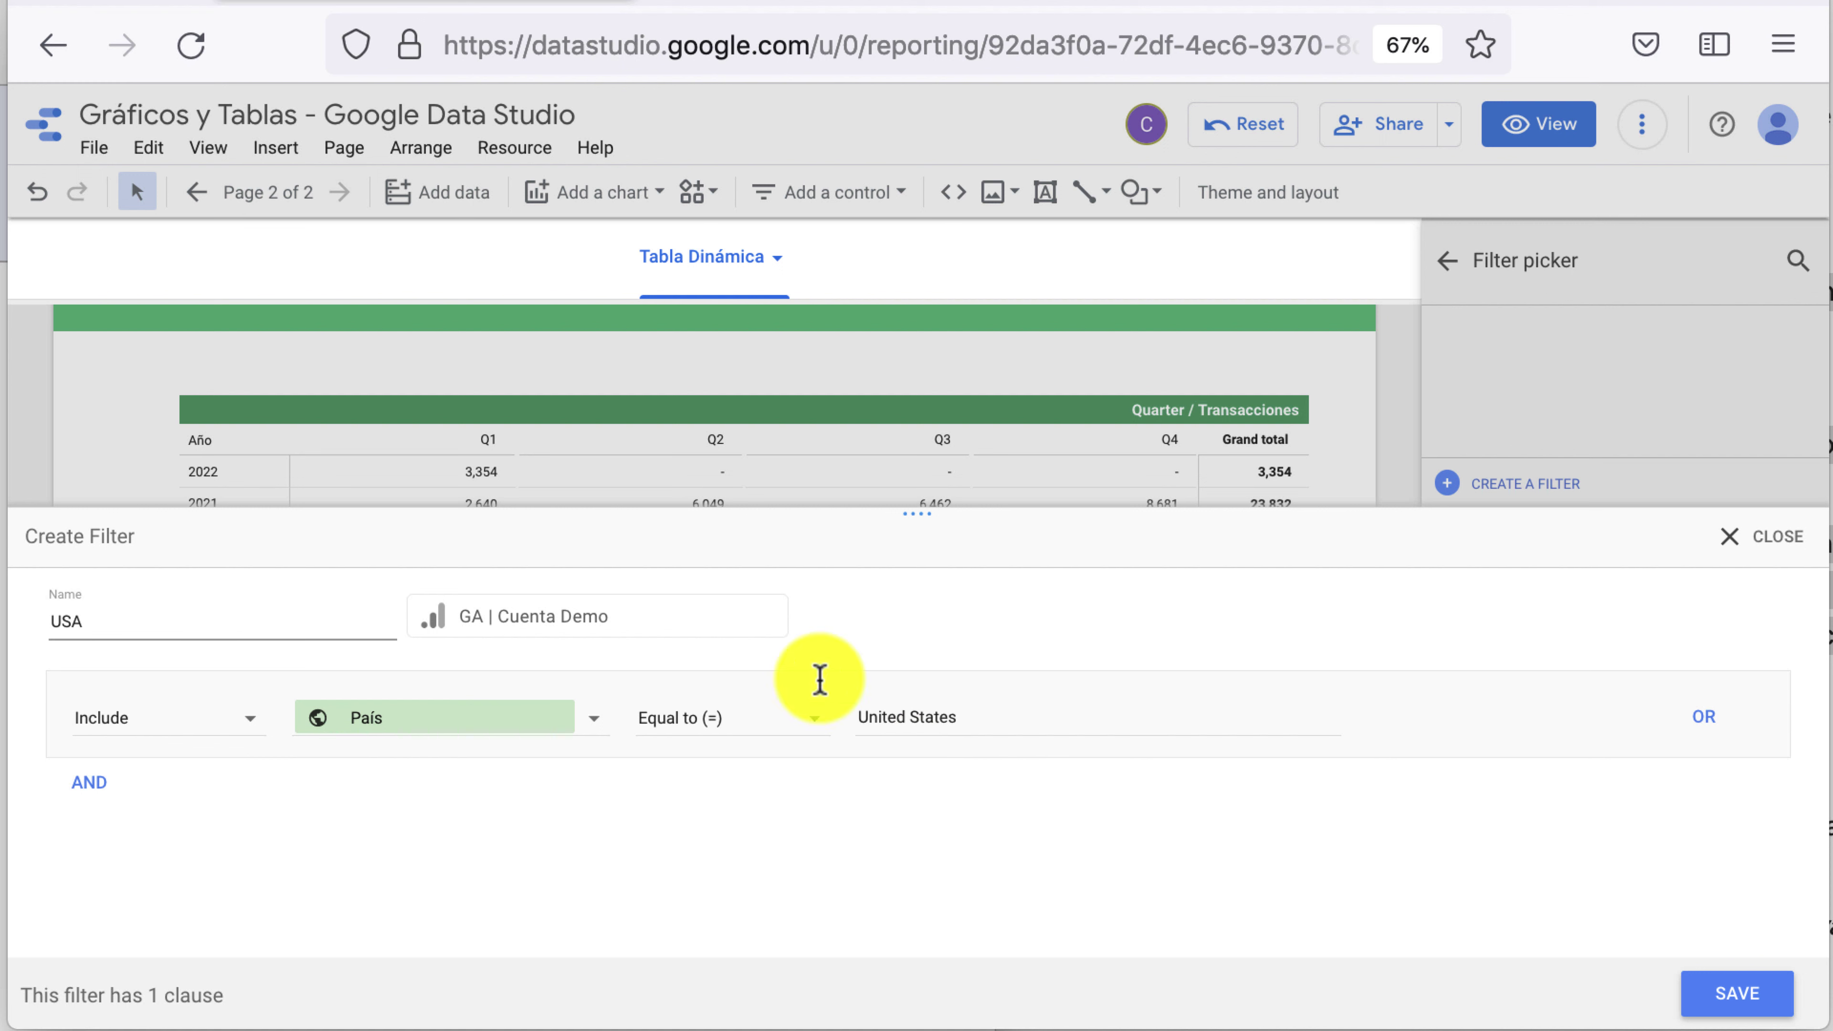
{"action": "left_click", "coordinate": [1761, 1002]}
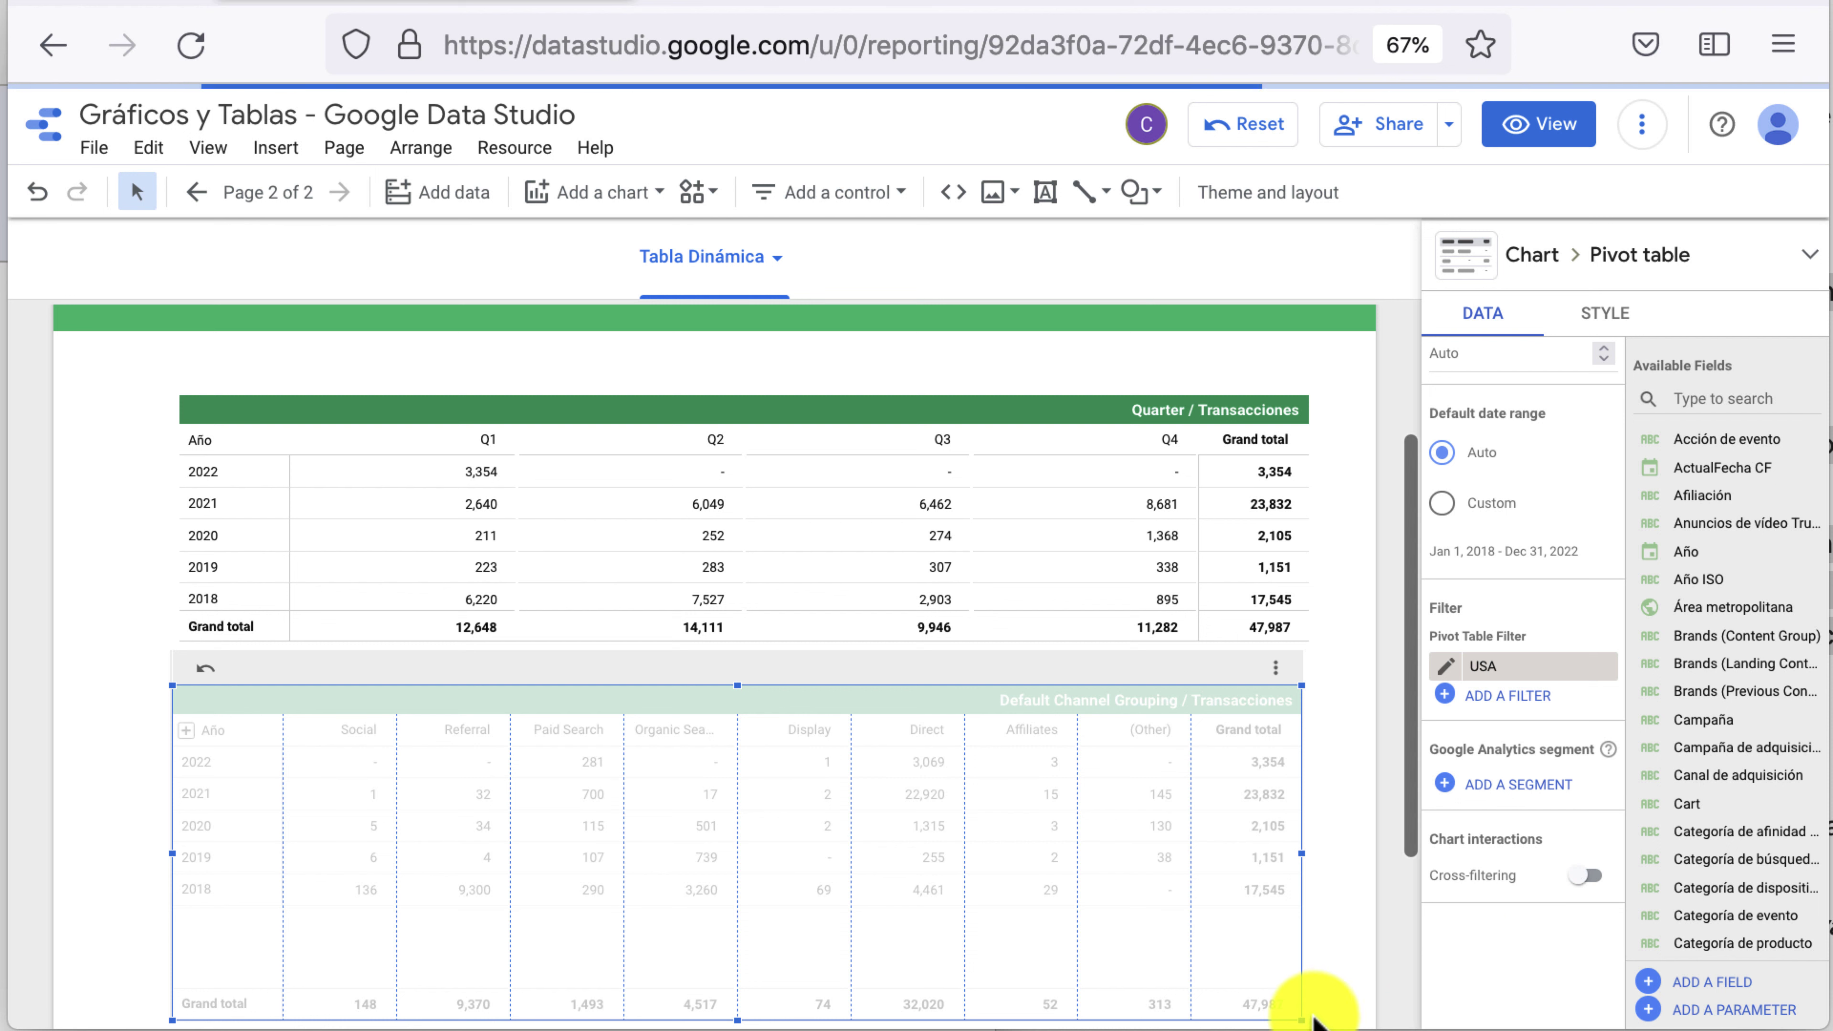
Change the USA filter from Include to Exclude and save it
{"action": "scroll", "coordinate": [1321, 994], "scroll_direction": "down", "scroll_amount": 3}
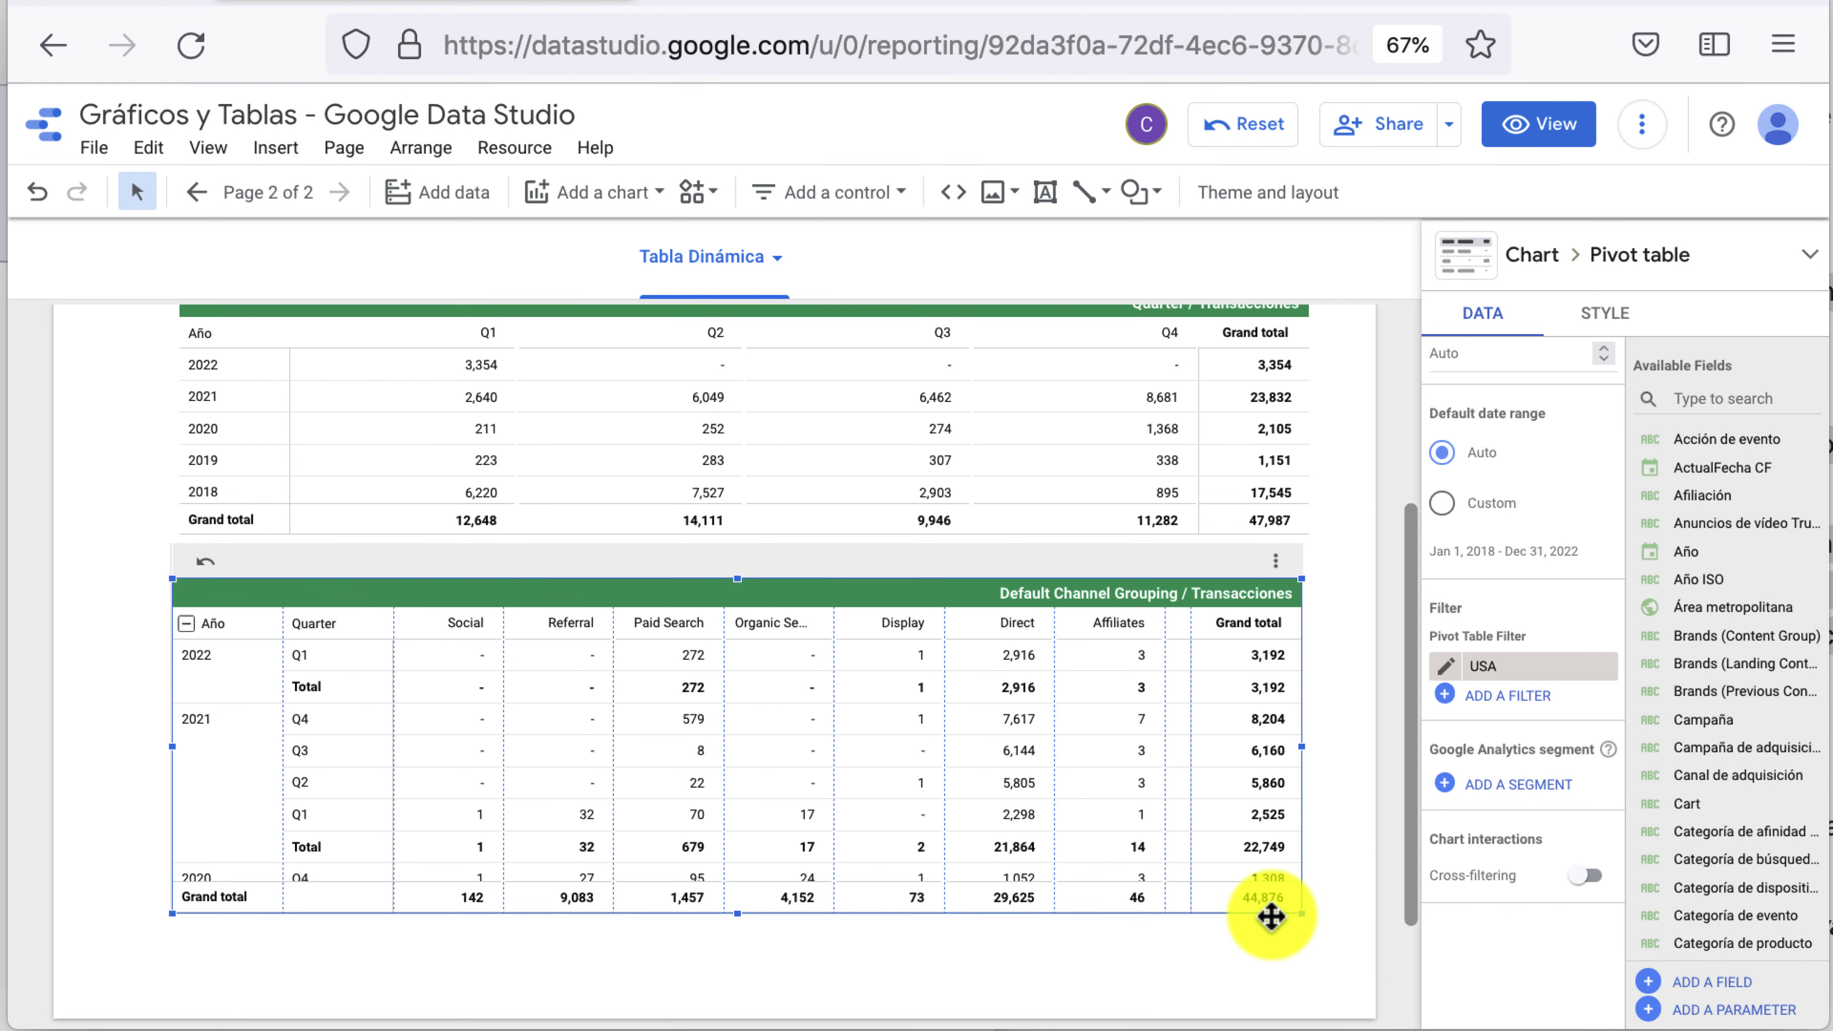
{"action": "left_click", "coordinate": [1444, 666]}
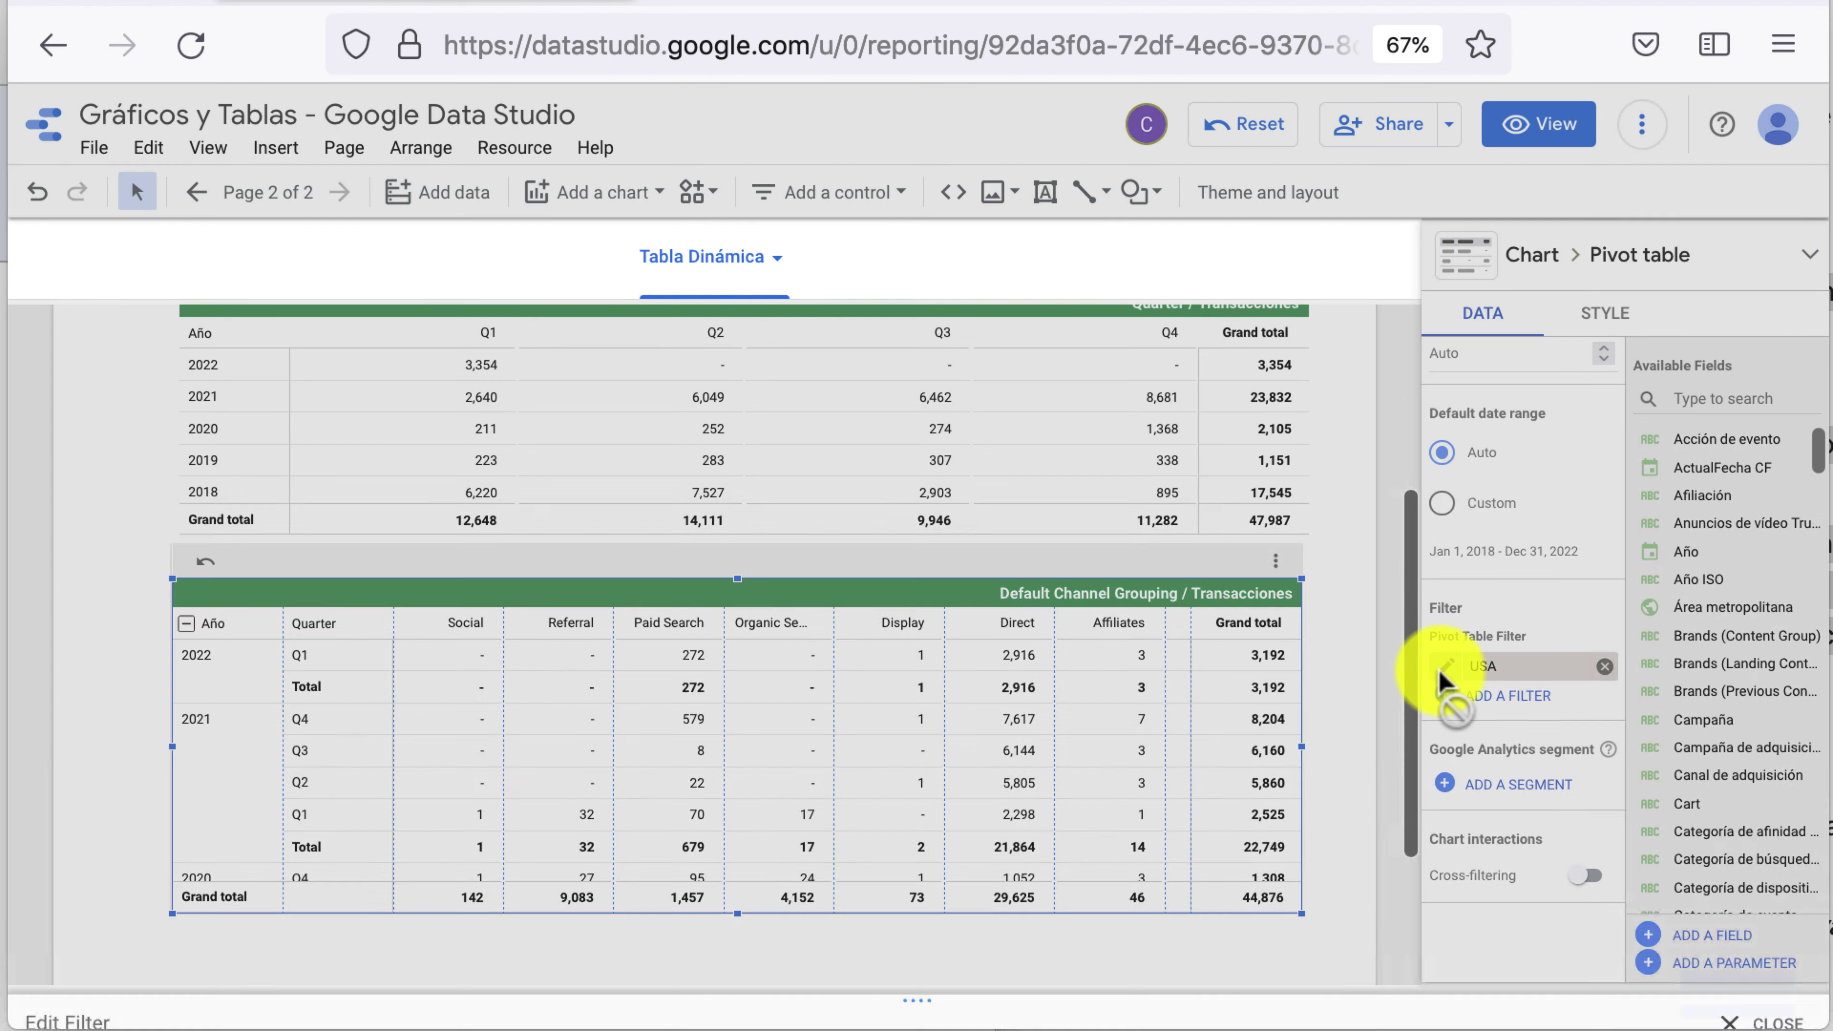
{"action": "left_click", "coordinate": [144, 736]}
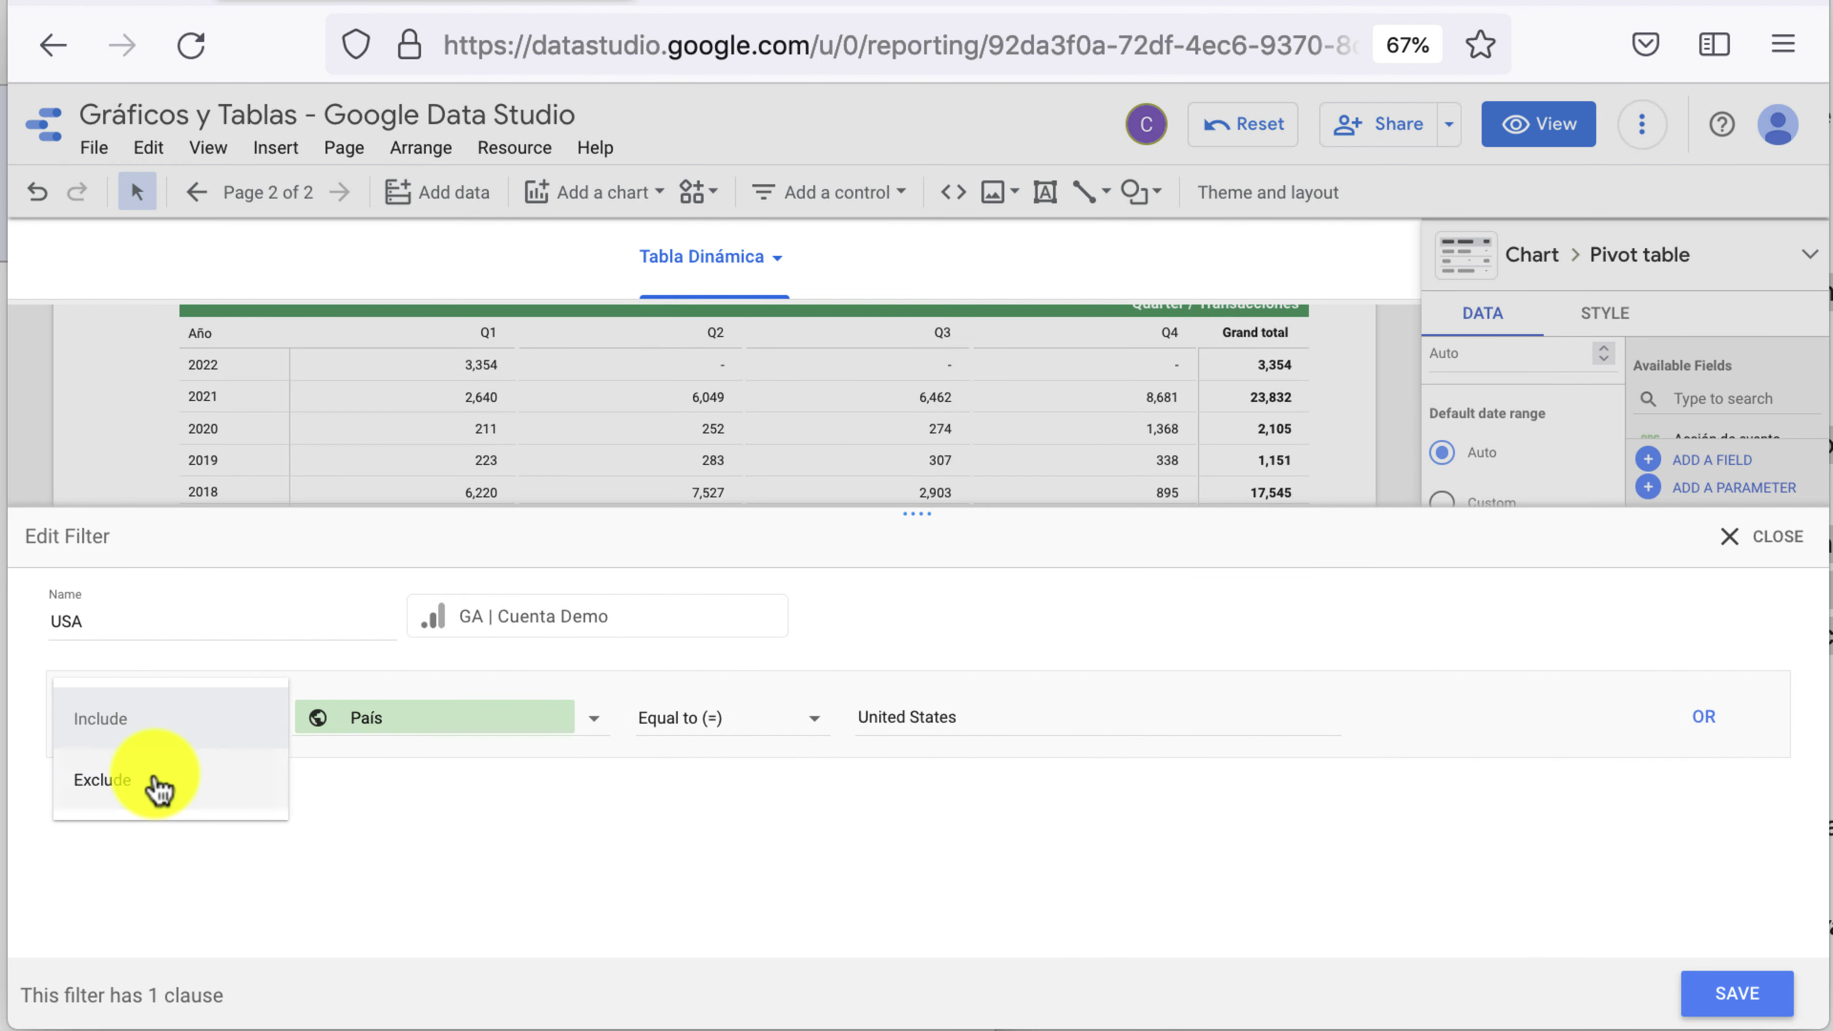
{"action": "left_click", "coordinate": [158, 783]}
{"action": "left_click", "coordinate": [1736, 995]}
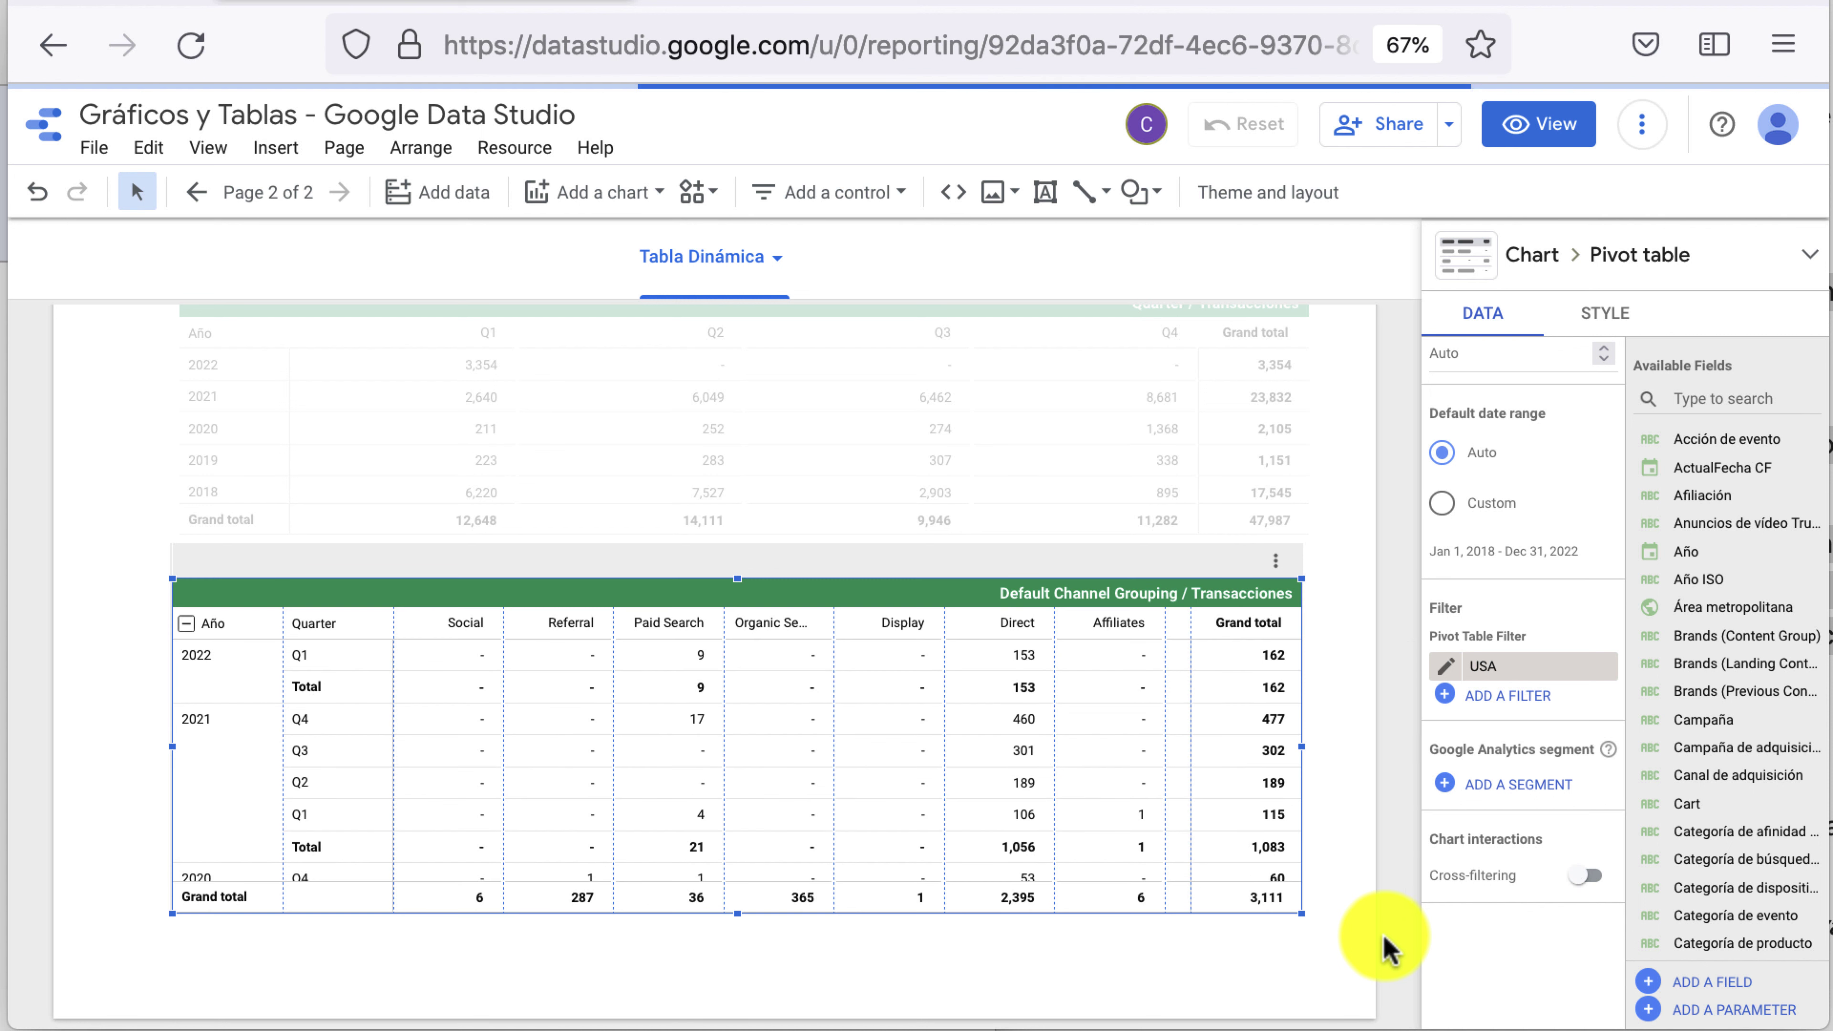
{"action": "mouse_move", "coordinate": [1517, 666]}
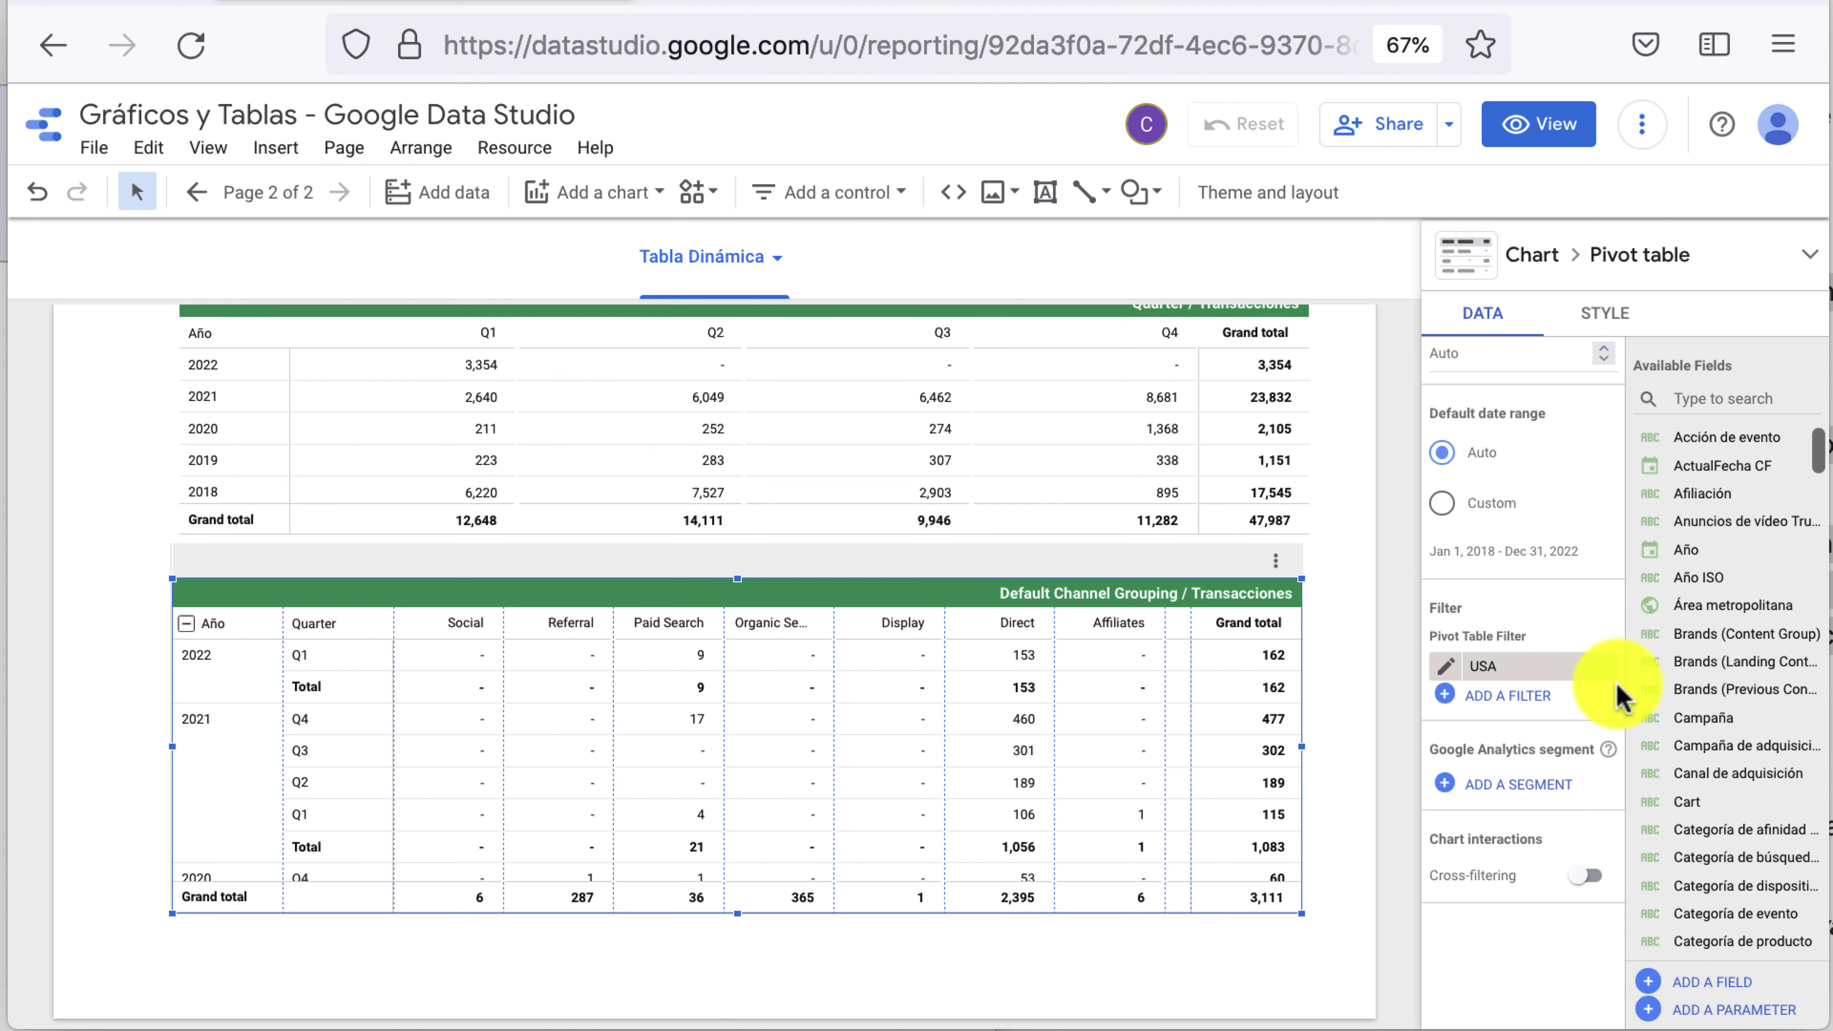
Replace the USA filter with the Paid Traffic system segment
{"action": "left_click", "coordinate": [1603, 666]}
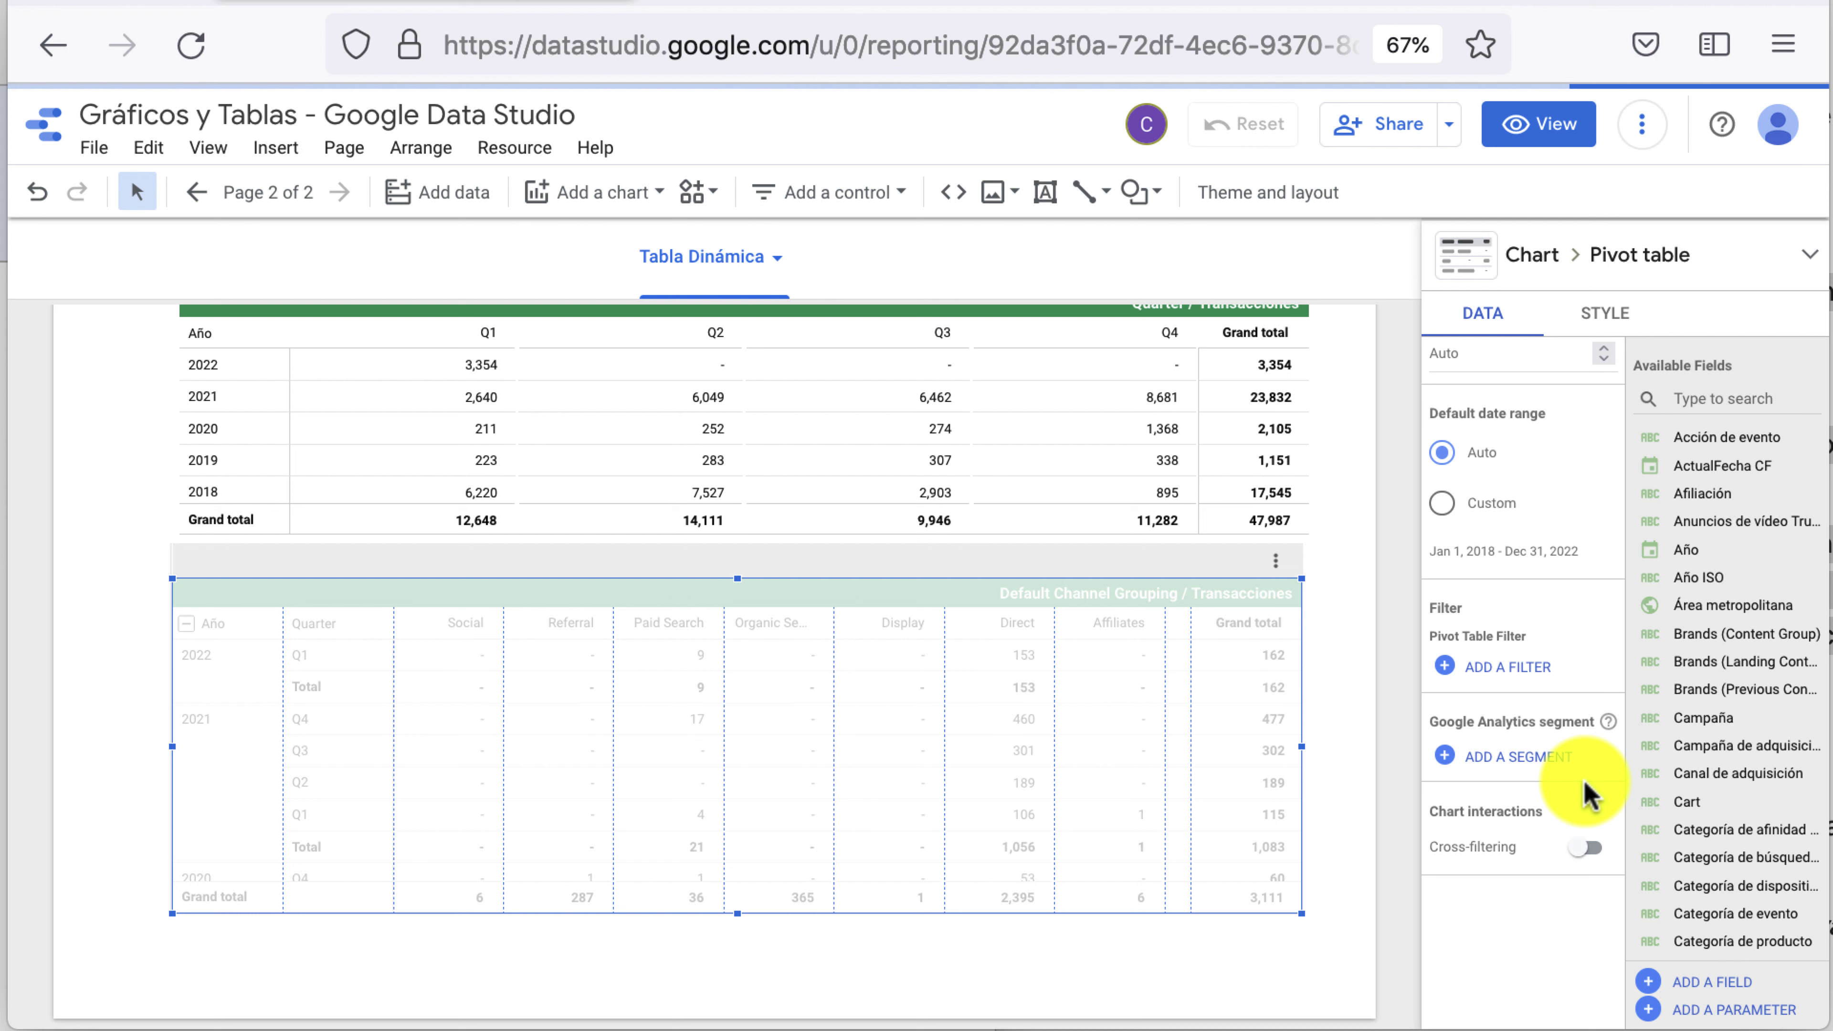
{"action": "left_click", "coordinate": [1551, 756]}
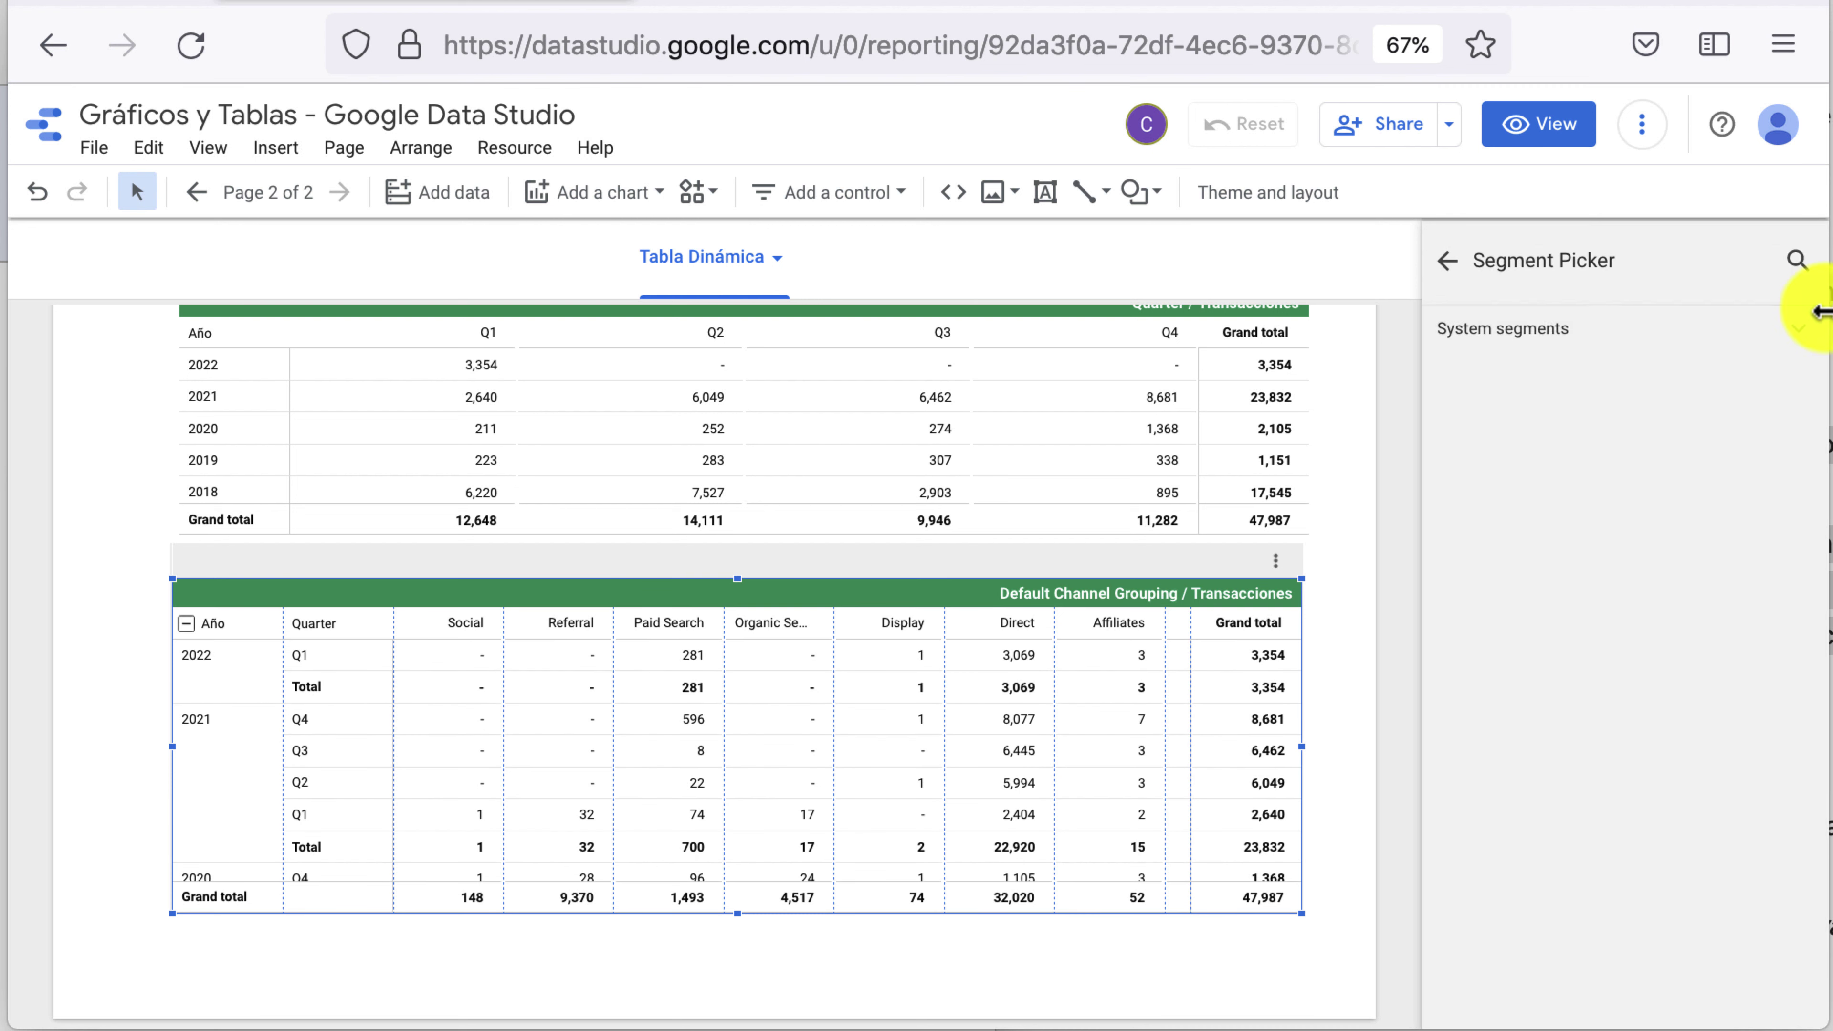
{"action": "left_click", "coordinate": [1799, 332]}
{"action": "left_click_drag", "start_coordinate": [1746, 373], "coordinate": [1643, 426]}
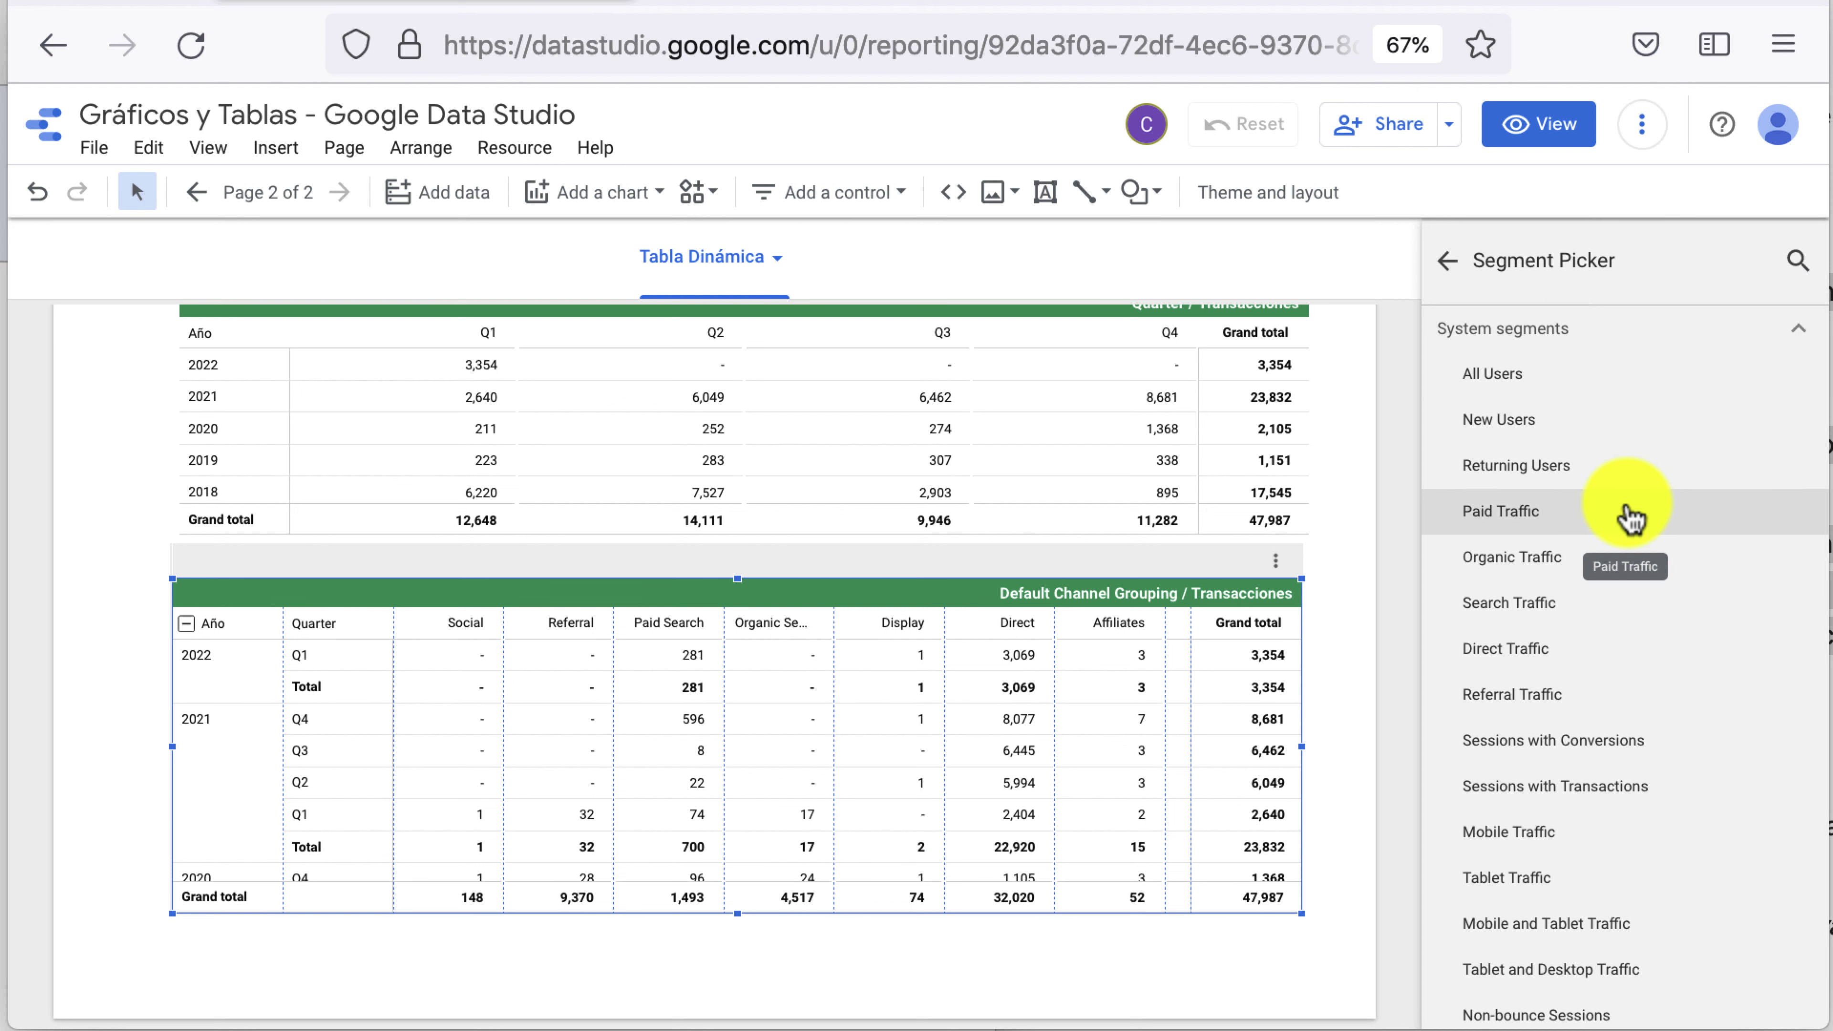
{"action": "left_click", "coordinate": [1629, 512]}
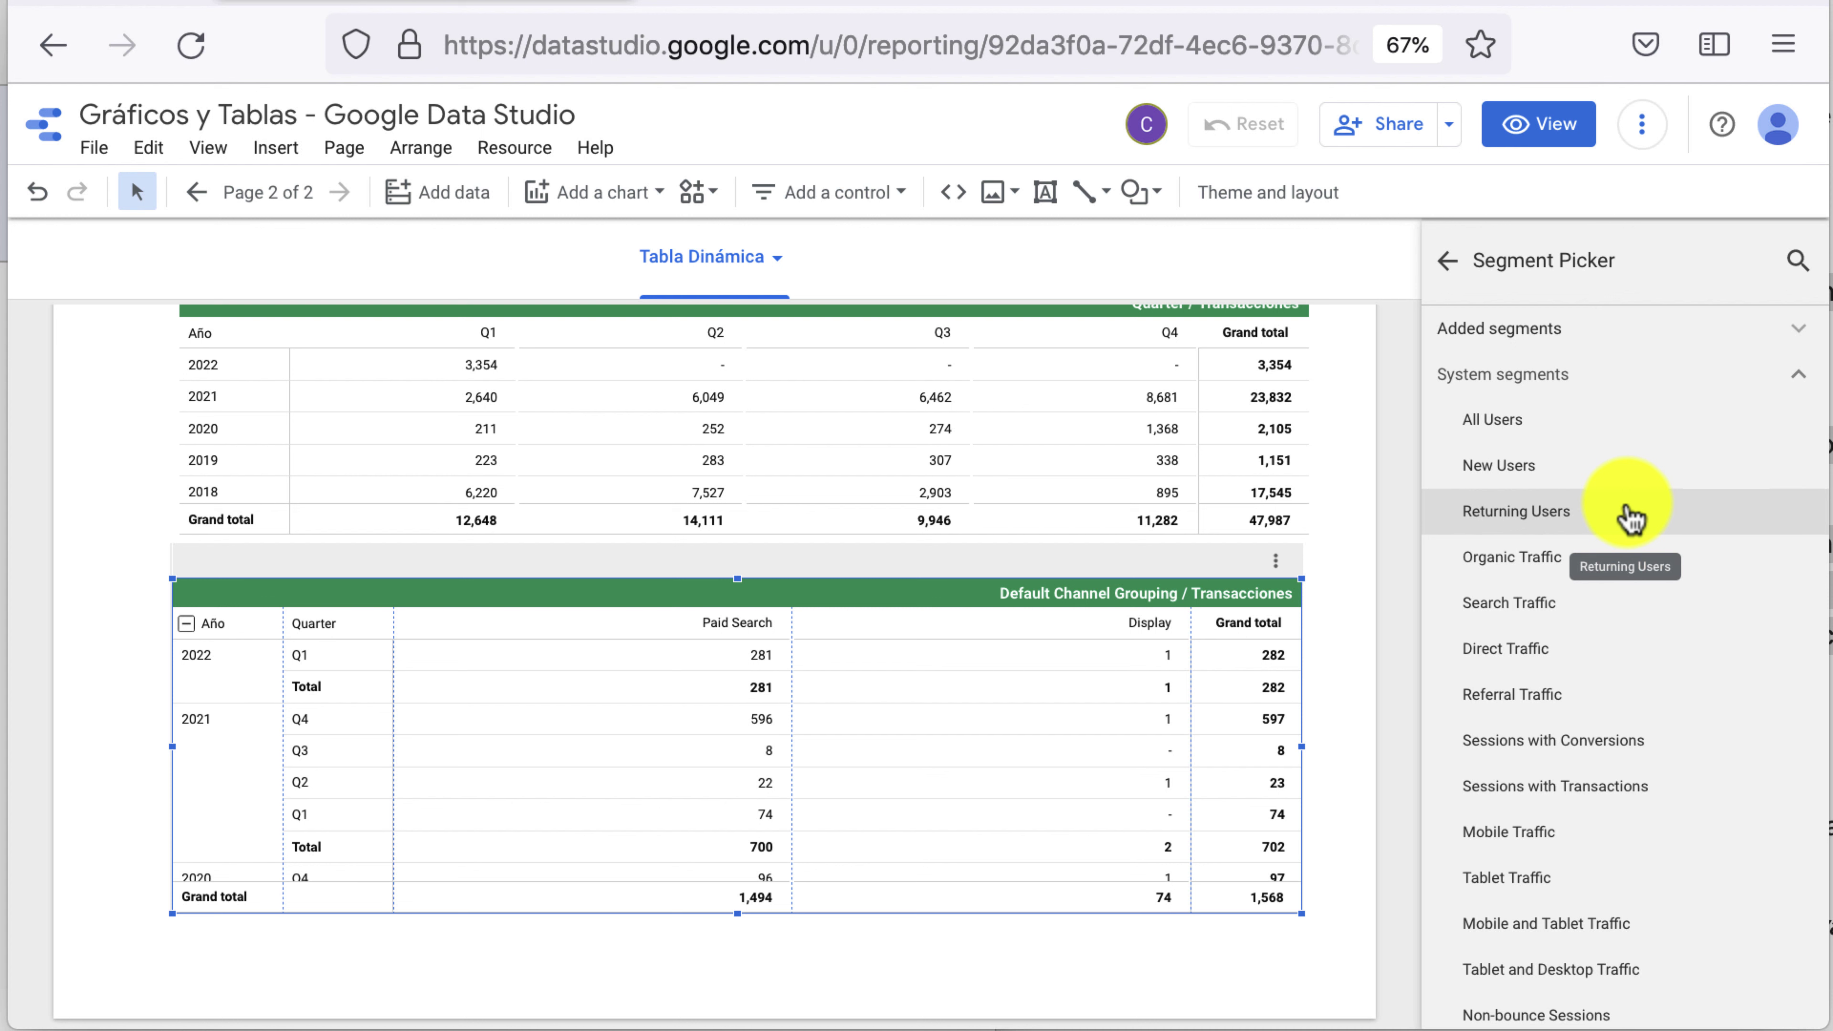
{"action": "left_click", "coordinate": [1447, 260]}
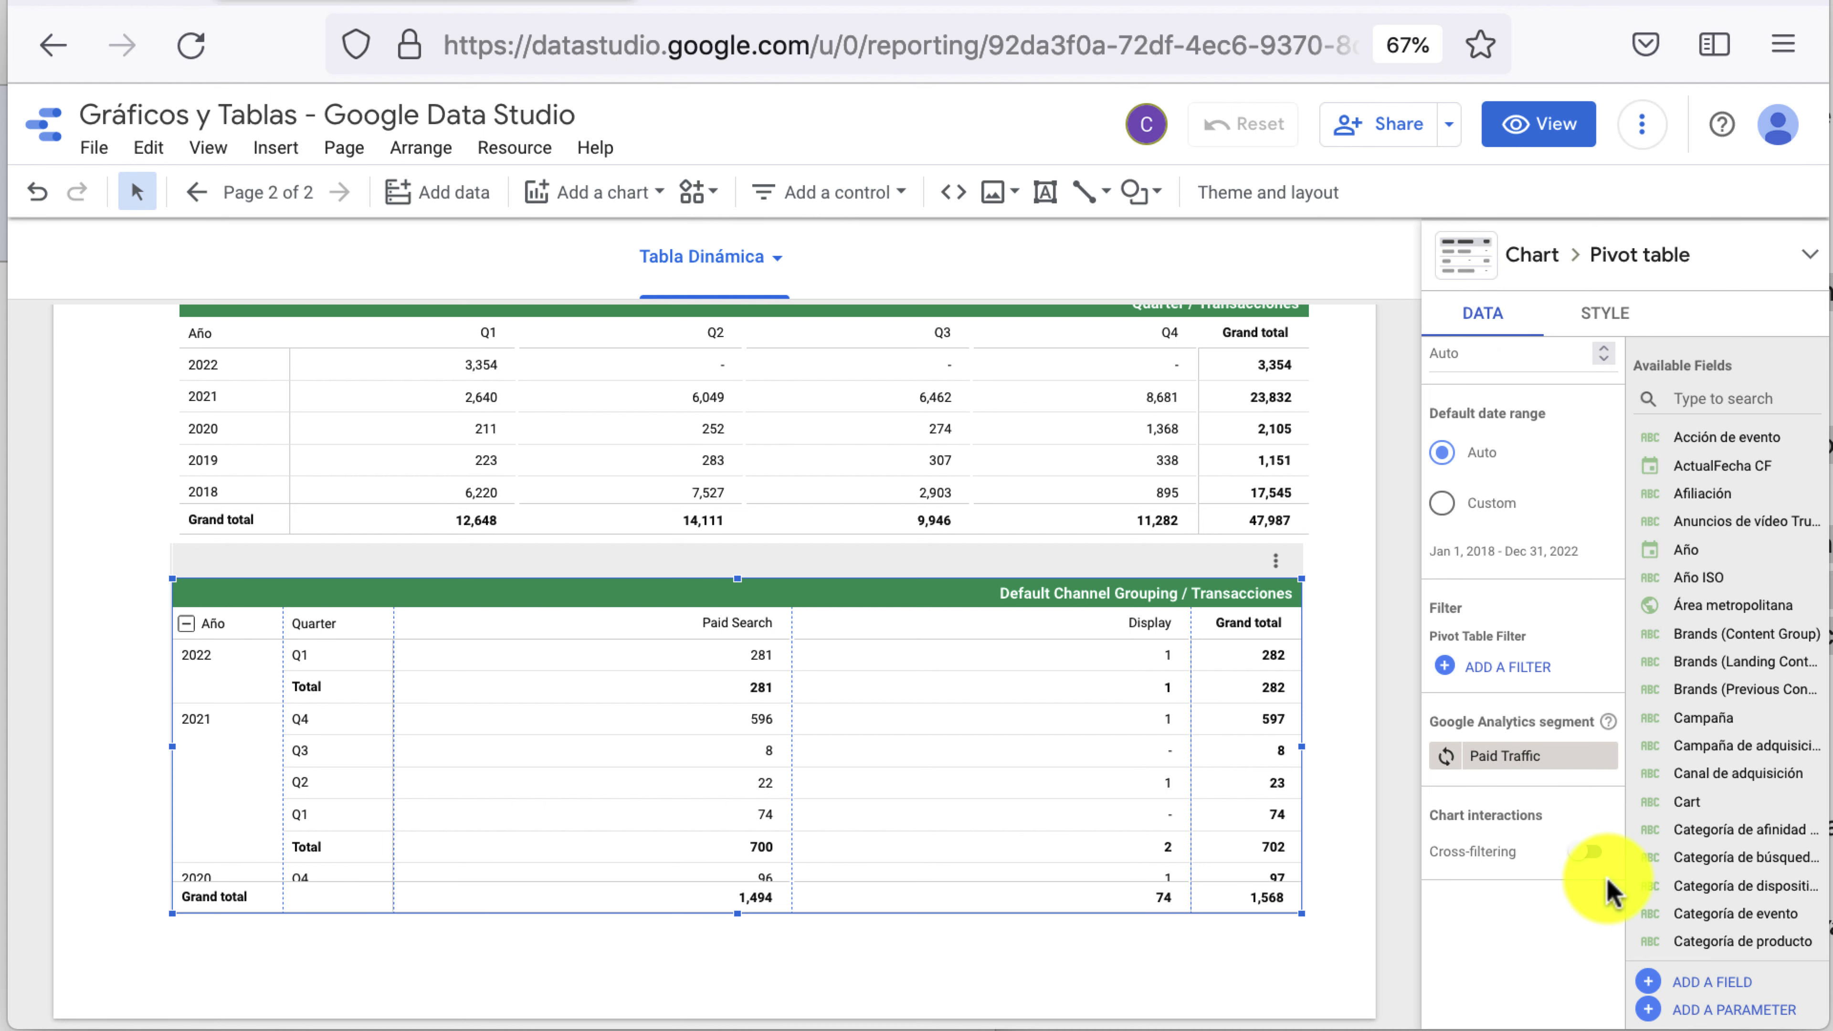
Remove the Paid Traffic segment and refresh the report data
{"action": "left_click", "coordinate": [1606, 755]}
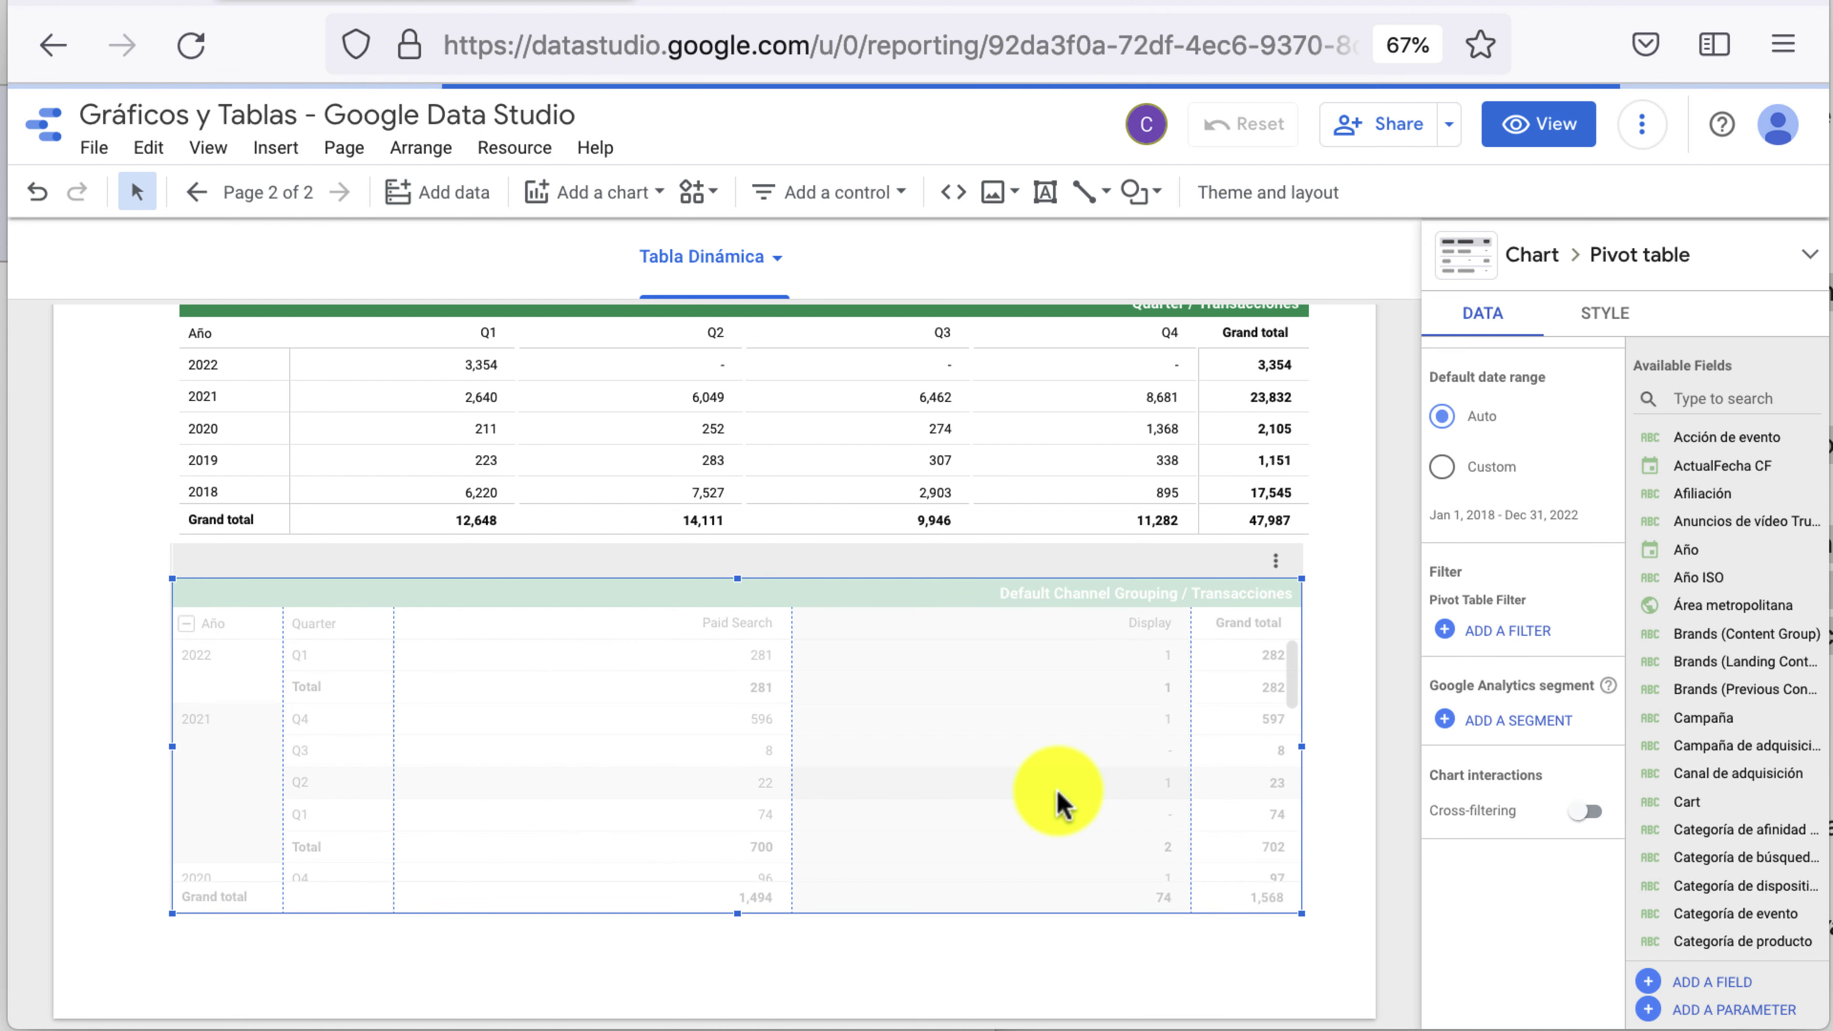
{"action": "scroll", "coordinate": [1514, 778], "scroll_direction": "up", "scroll_amount": 2}
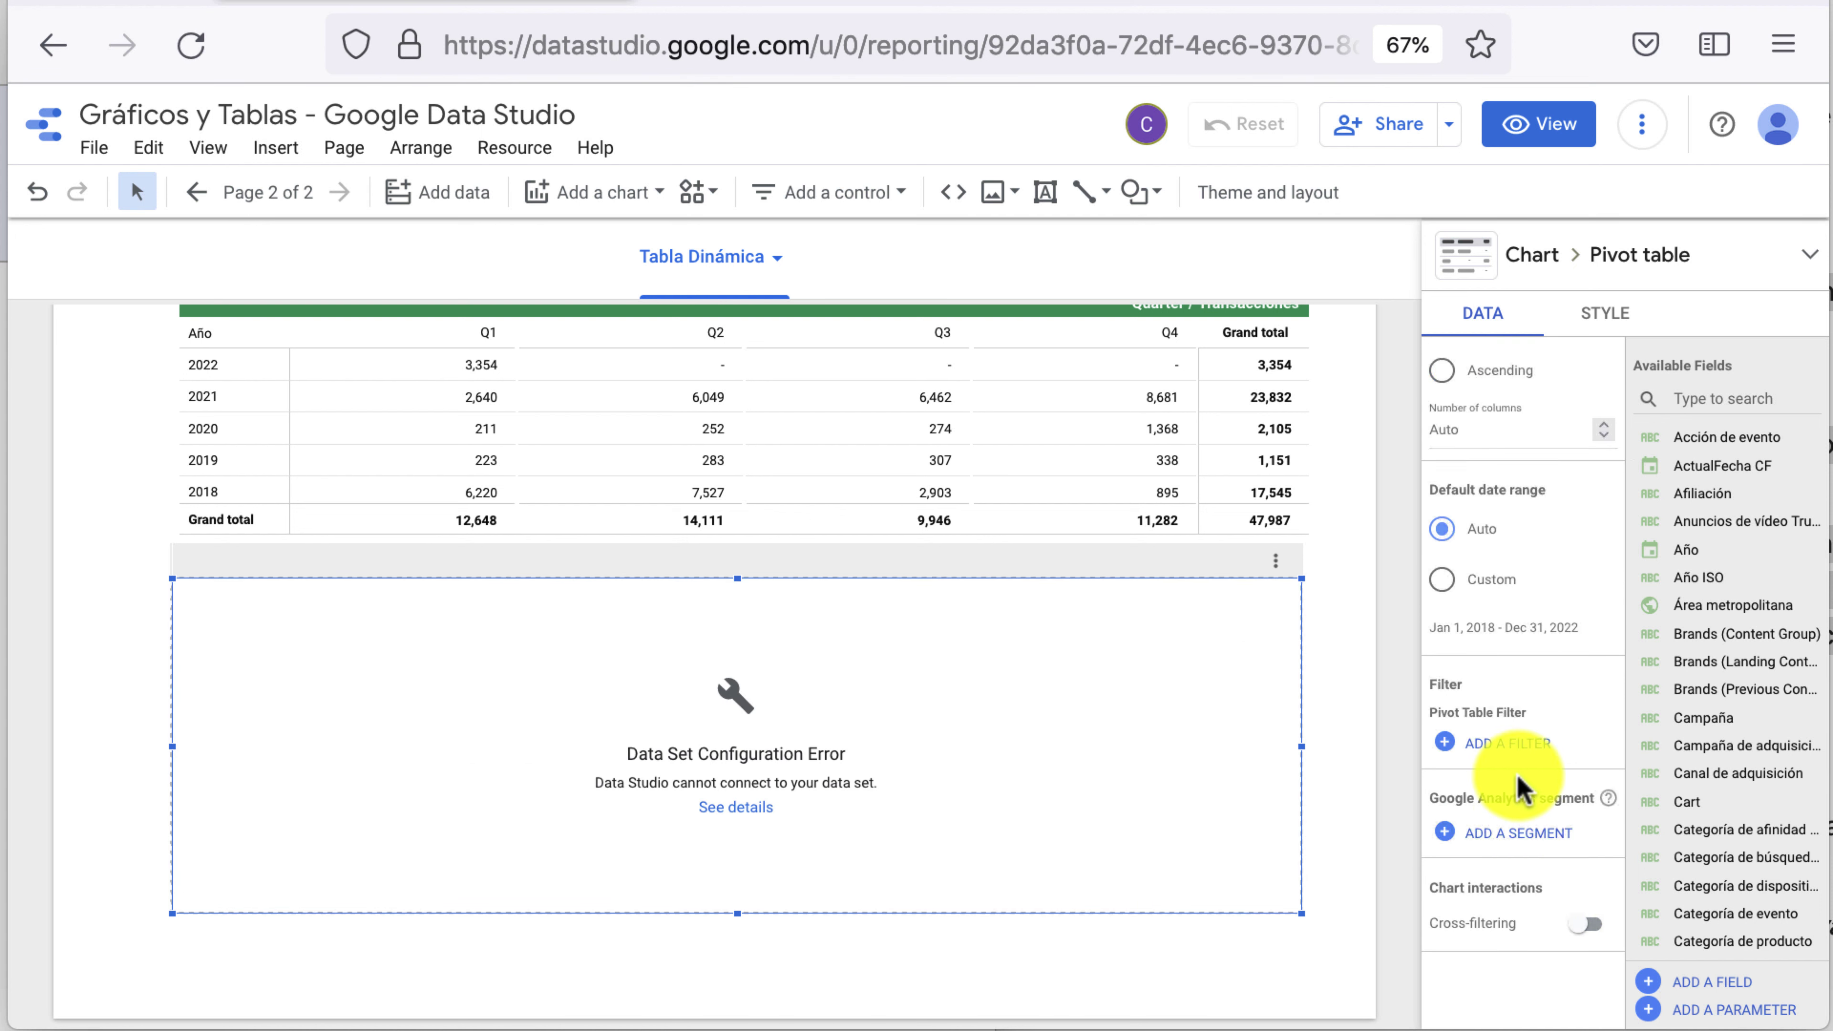
{"action": "scroll", "coordinate": [1514, 778], "scroll_direction": "up", "scroll_amount": 5}
{"action": "scroll", "coordinate": [1519, 783], "scroll_direction": "up", "scroll_amount": 3}
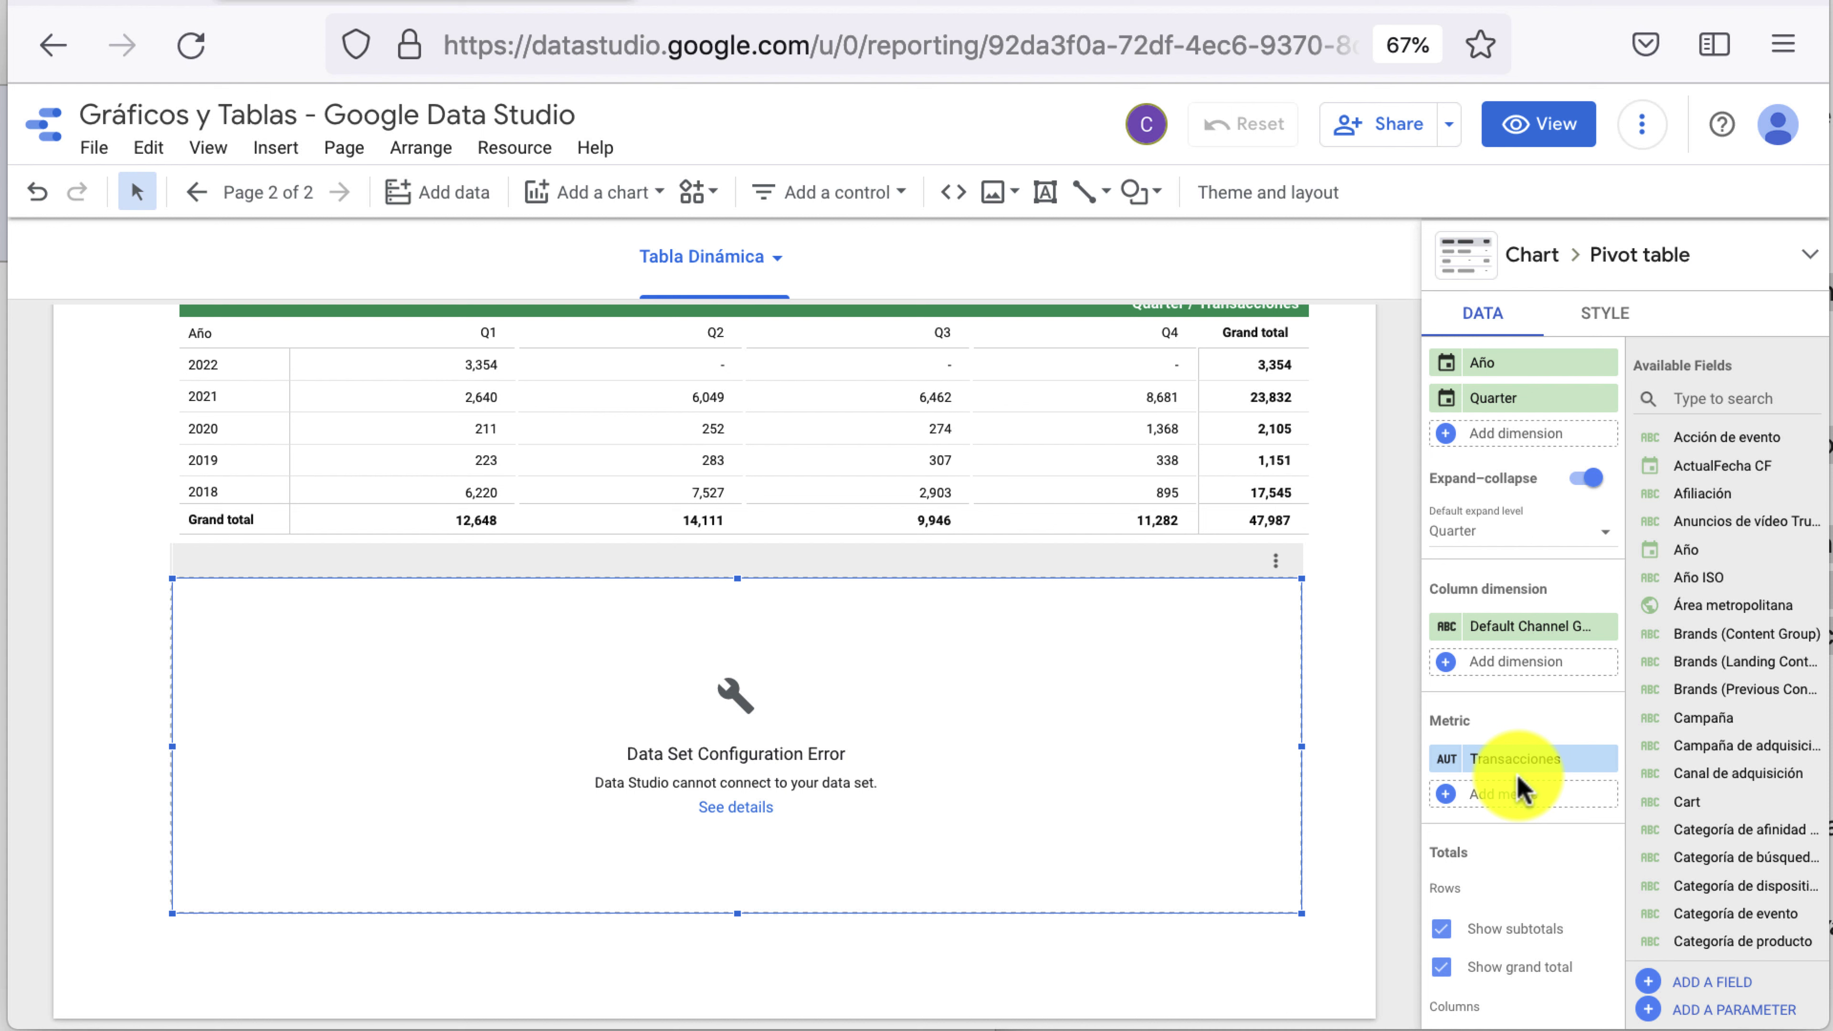
{"action": "scroll", "coordinate": [1518, 783], "scroll_direction": "up", "scroll_amount": 3}
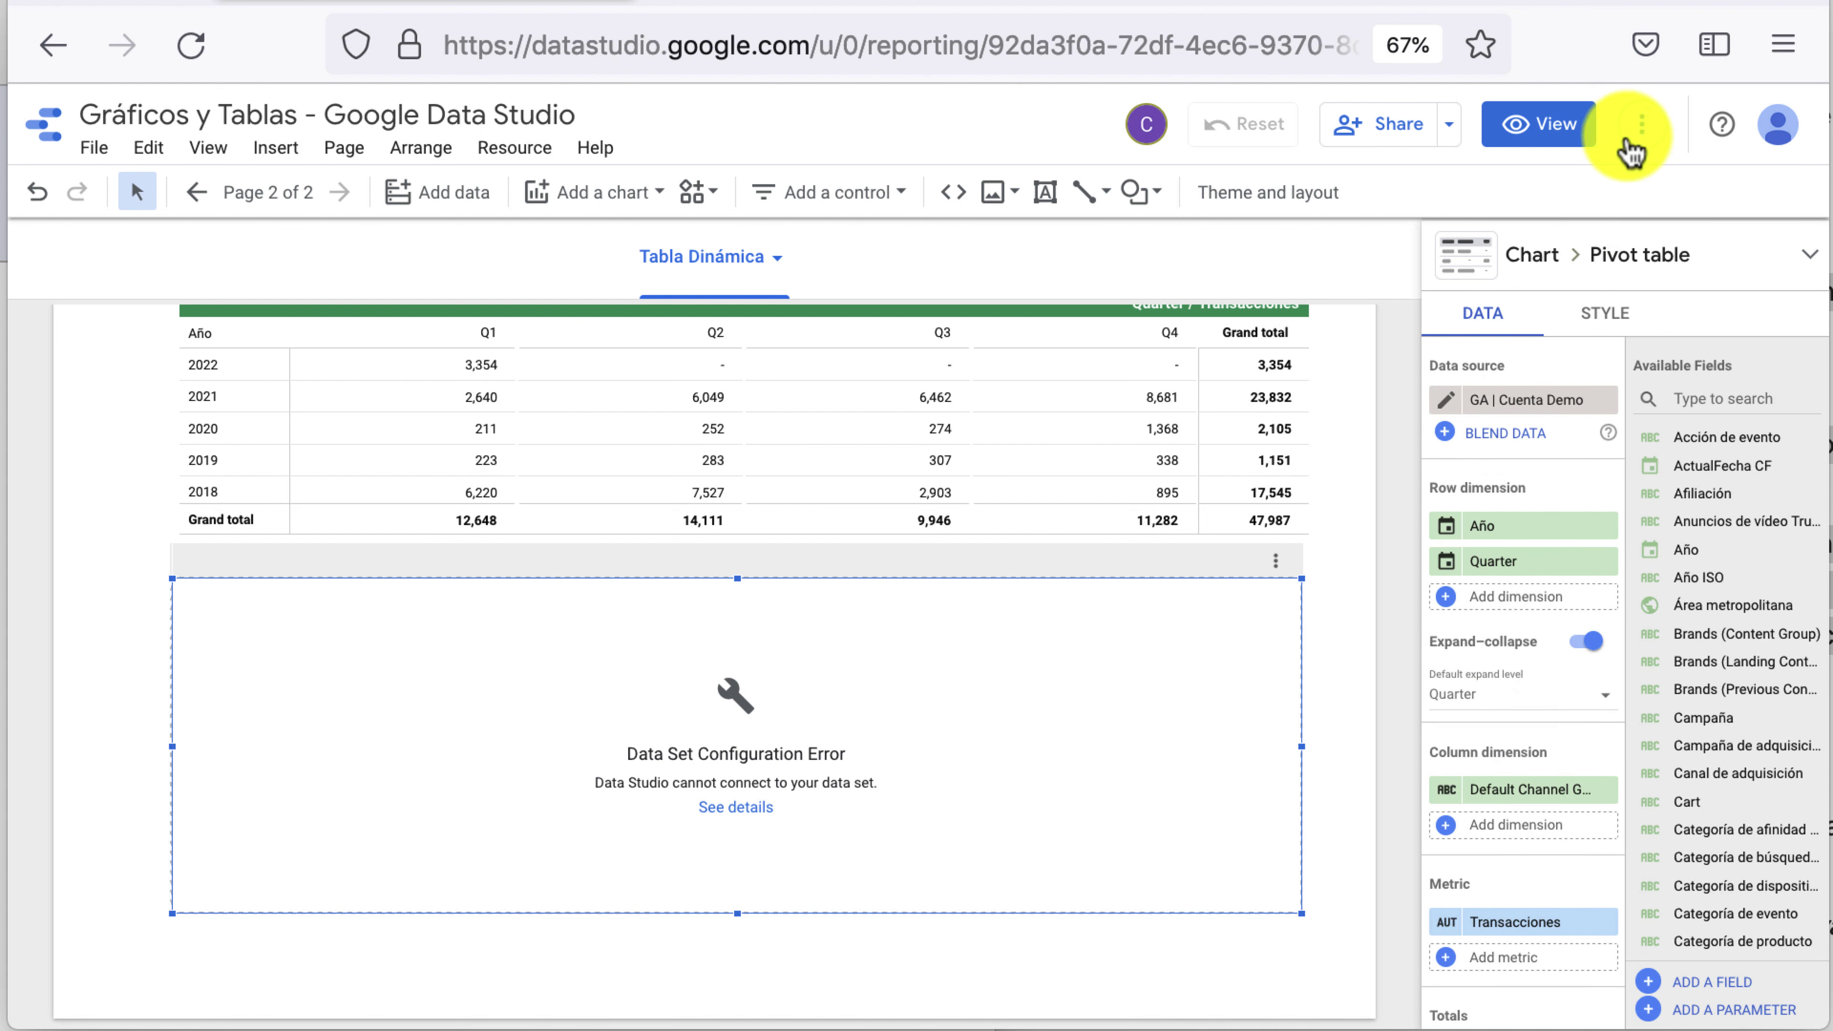
{"action": "left_click", "coordinate": [1643, 130]}
{"action": "left_click", "coordinate": [1580, 190]}
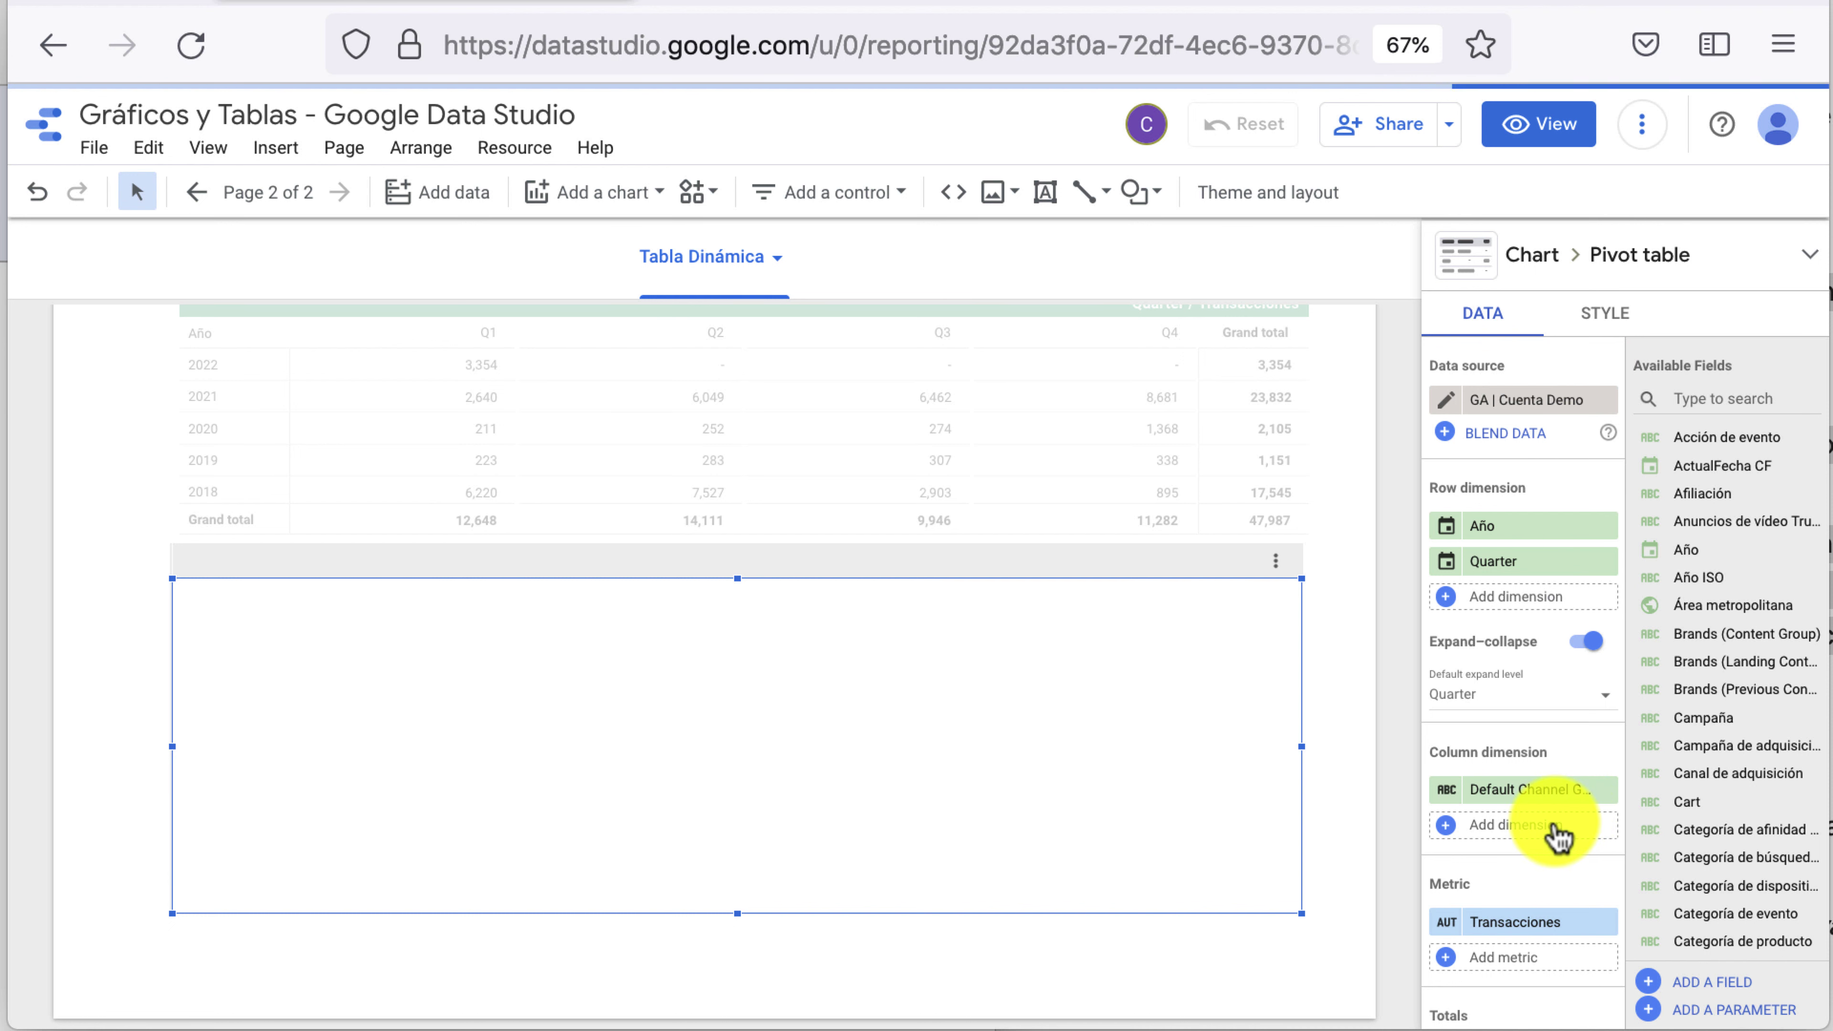
Switch on Cross-filtering under Chart interactions for the channel pivot table
{"action": "scroll", "coordinate": [1559, 837], "scroll_direction": "down", "scroll_amount": 3}
{"action": "scroll", "coordinate": [1559, 837], "scroll_direction": "down", "scroll_amount": 3}
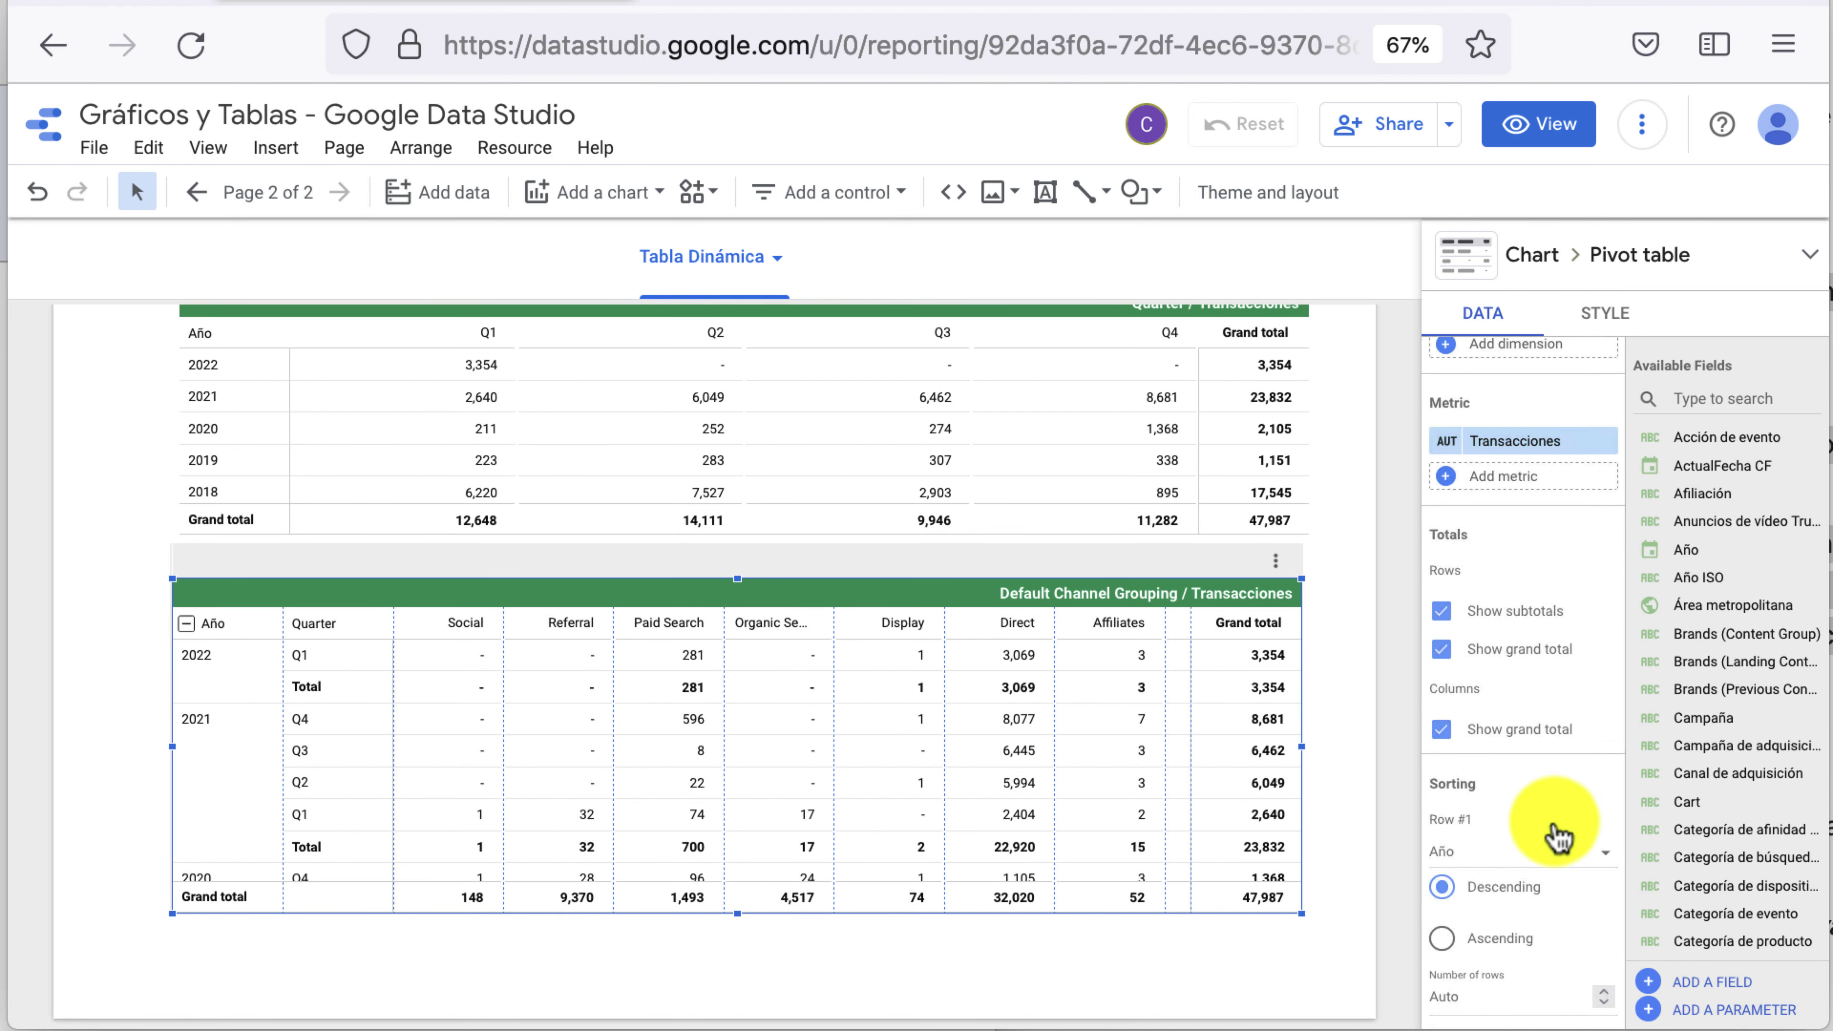
{"action": "scroll", "coordinate": [1559, 838], "scroll_direction": "down", "scroll_amount": 3}
{"action": "scroll", "coordinate": [1557, 838], "scroll_direction": "down", "scroll_amount": 3}
{"action": "scroll", "coordinate": [1556, 838], "scroll_direction": "down", "scroll_amount": 3}
{"action": "scroll", "coordinate": [1557, 838], "scroll_direction": "down", "scroll_amount": 3}
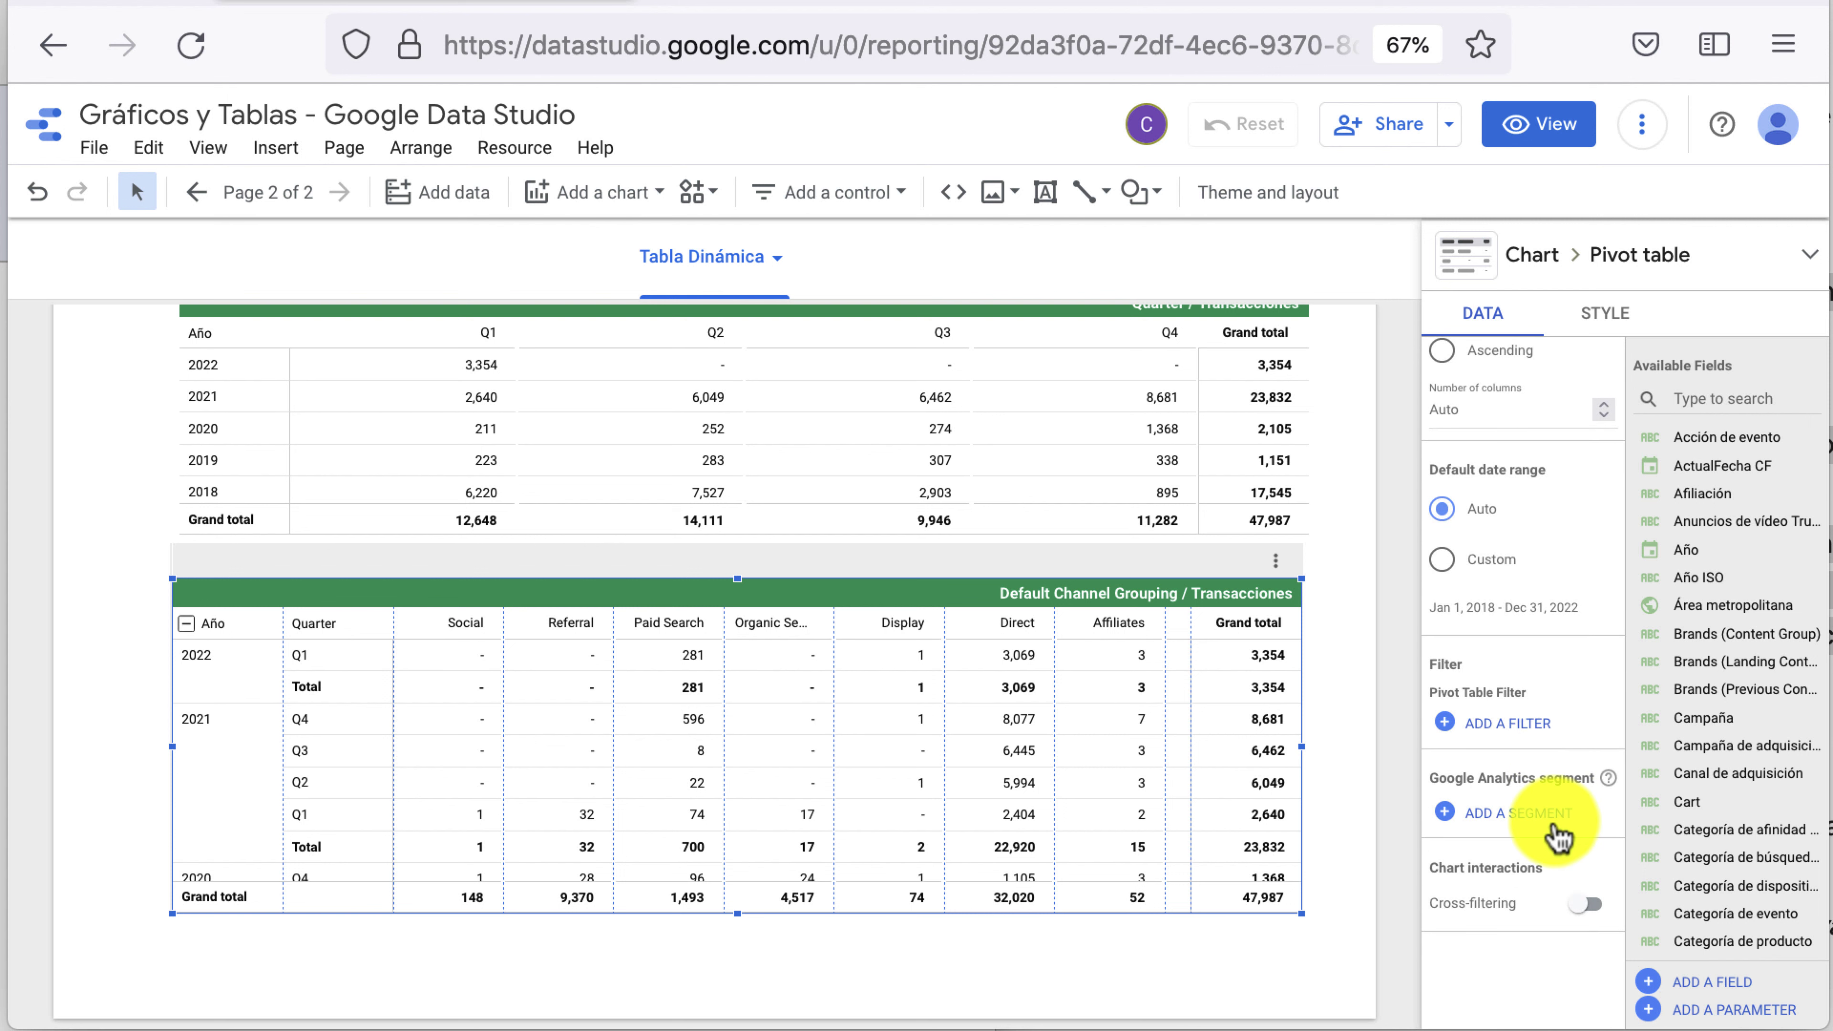
{"action": "scroll", "coordinate": [1557, 836], "scroll_direction": "down", "scroll_amount": 2}
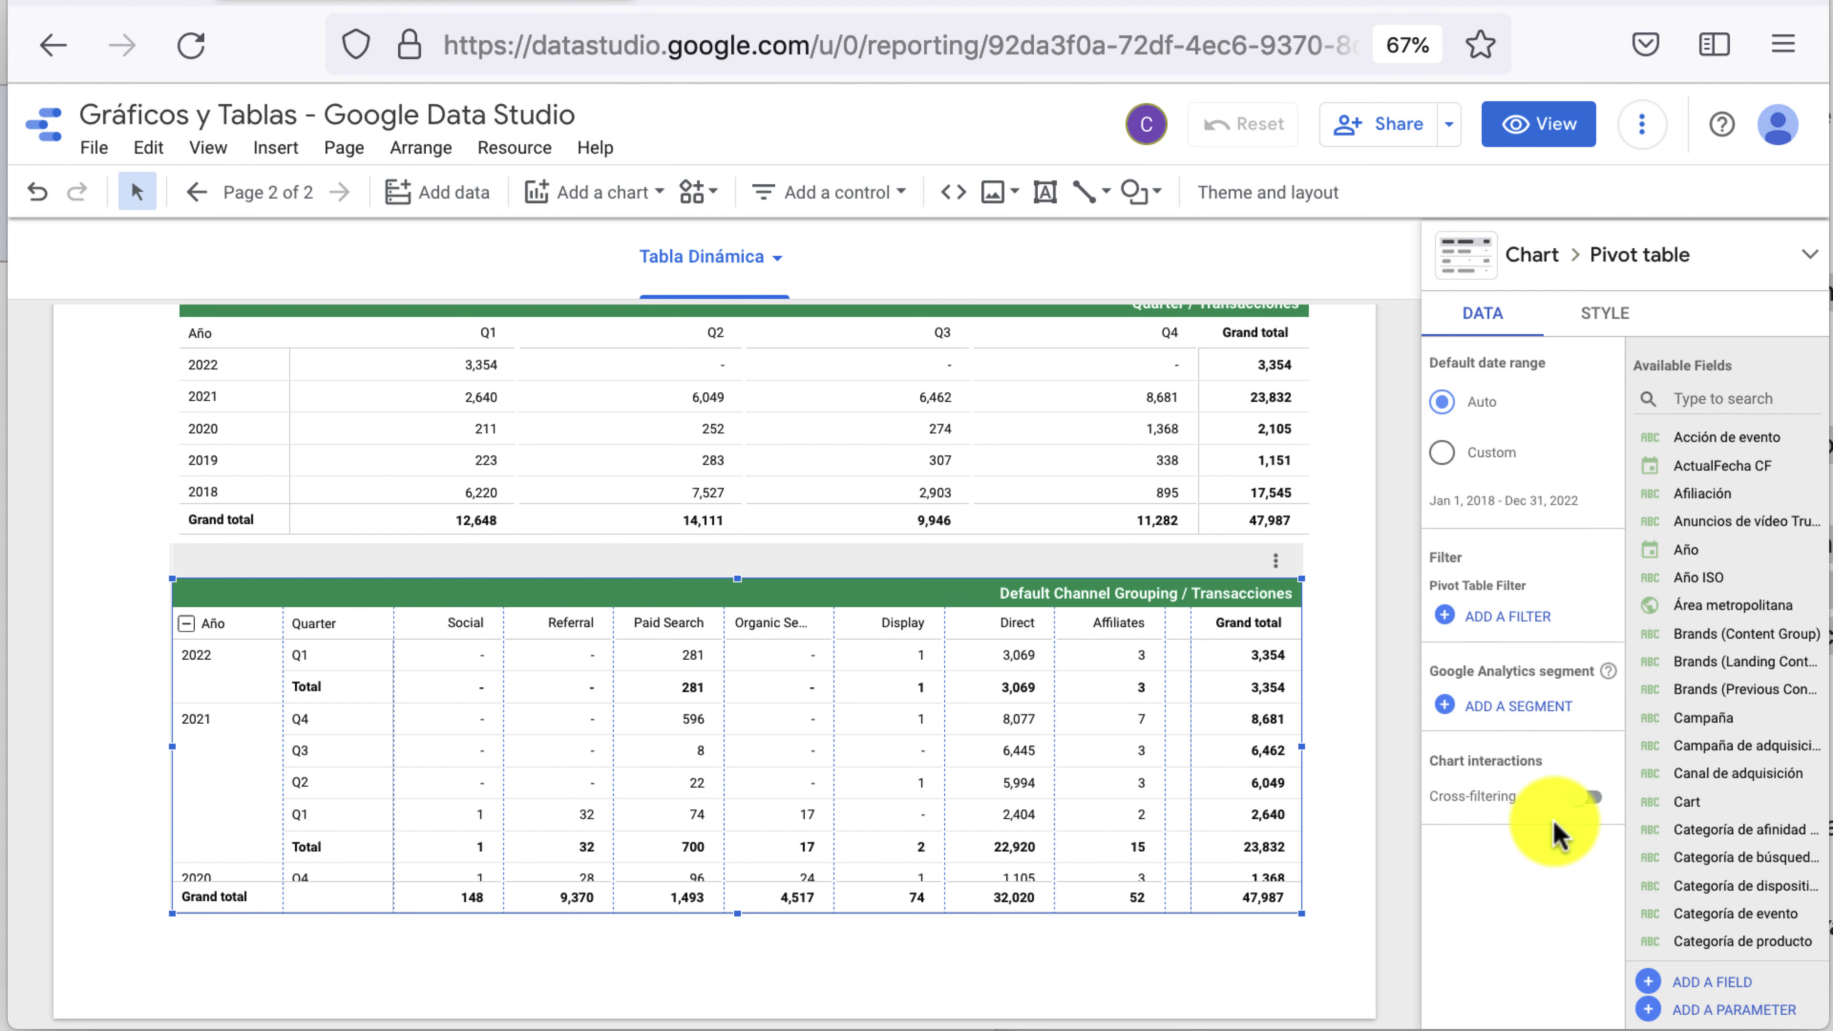
{"action": "left_click", "coordinate": [1590, 797]}
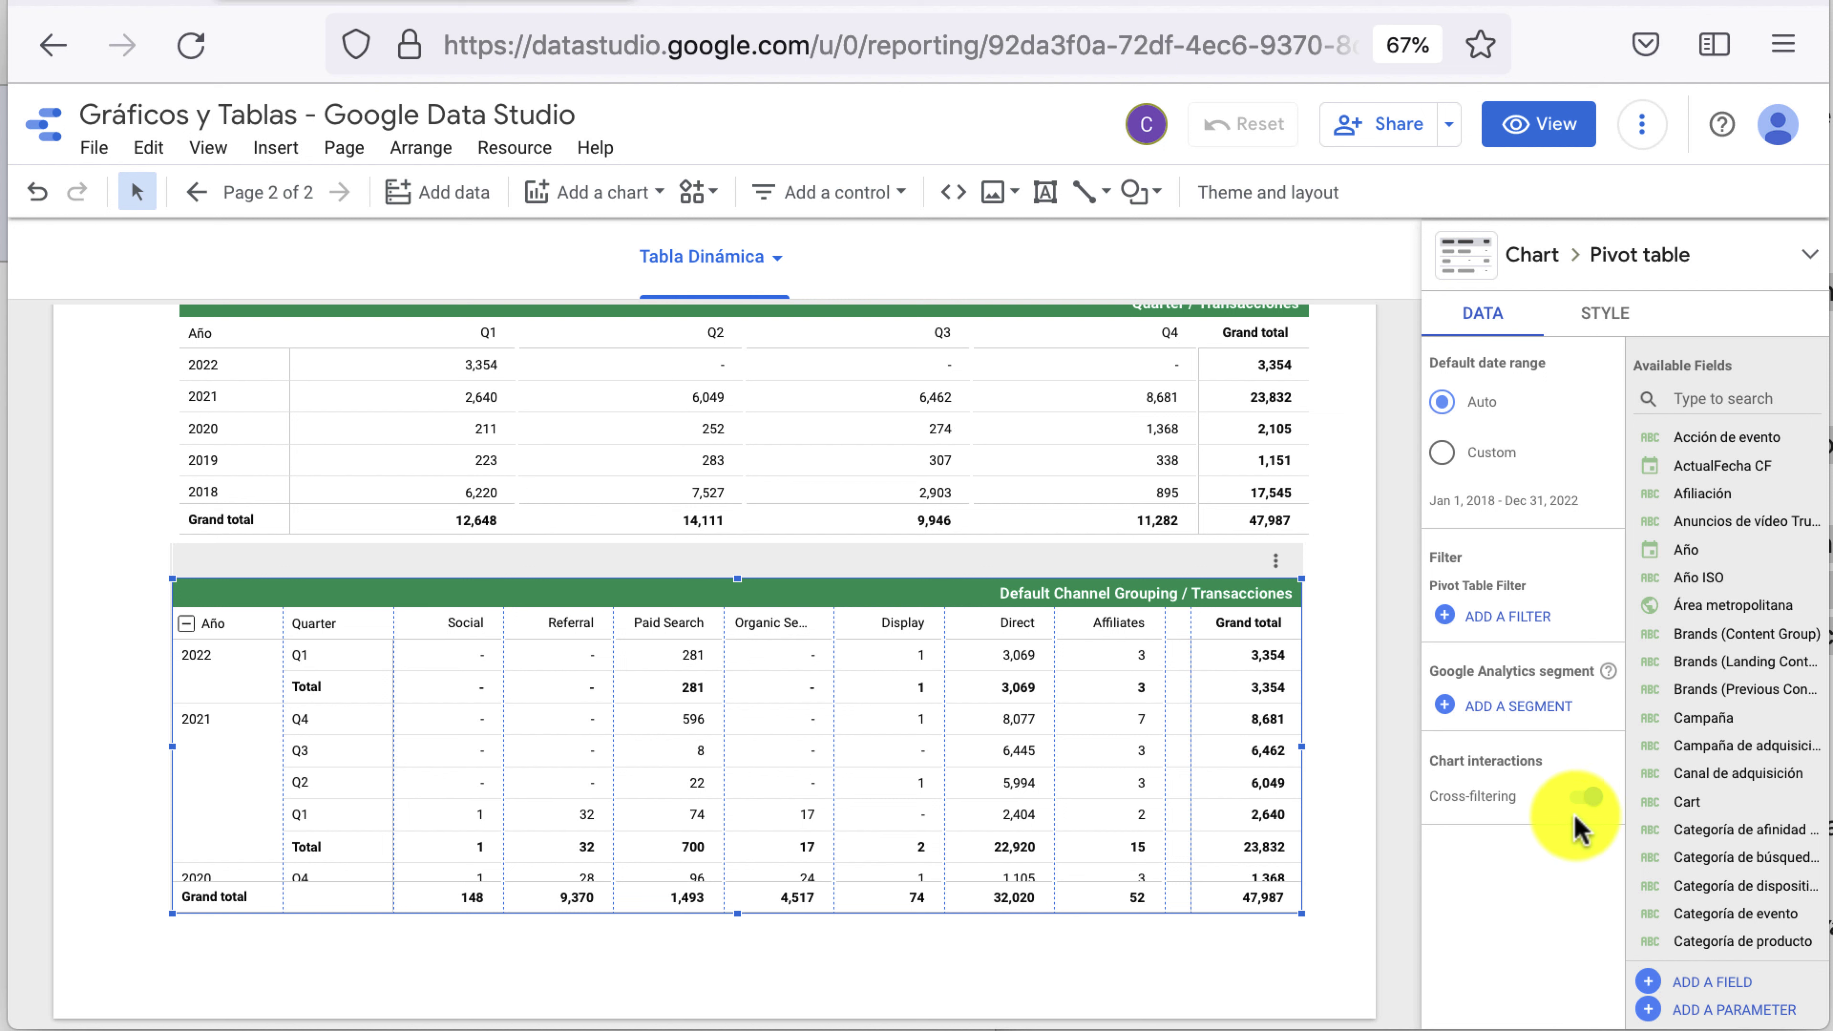
In view mode, cross-filter the Quarter table by the Paid Search column, then Organic Search
{"action": "left_click", "coordinate": [1525, 155]}
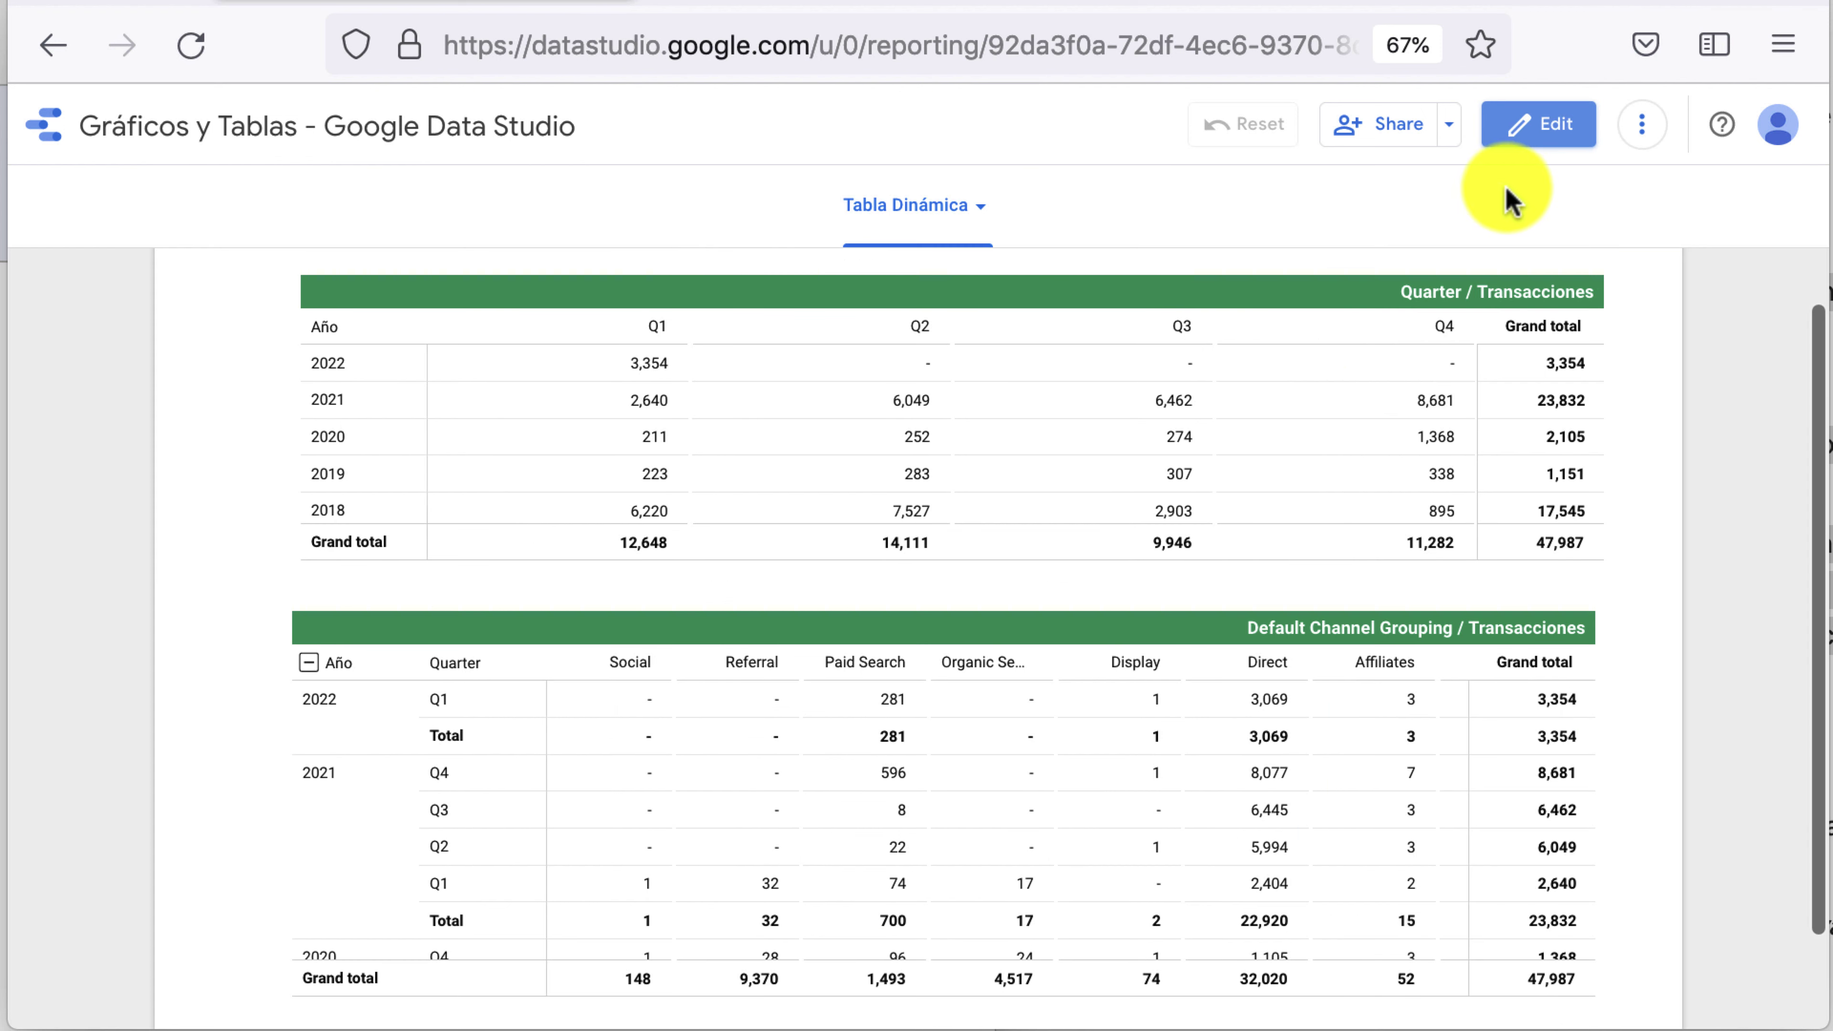
{"action": "left_click", "coordinate": [866, 666]}
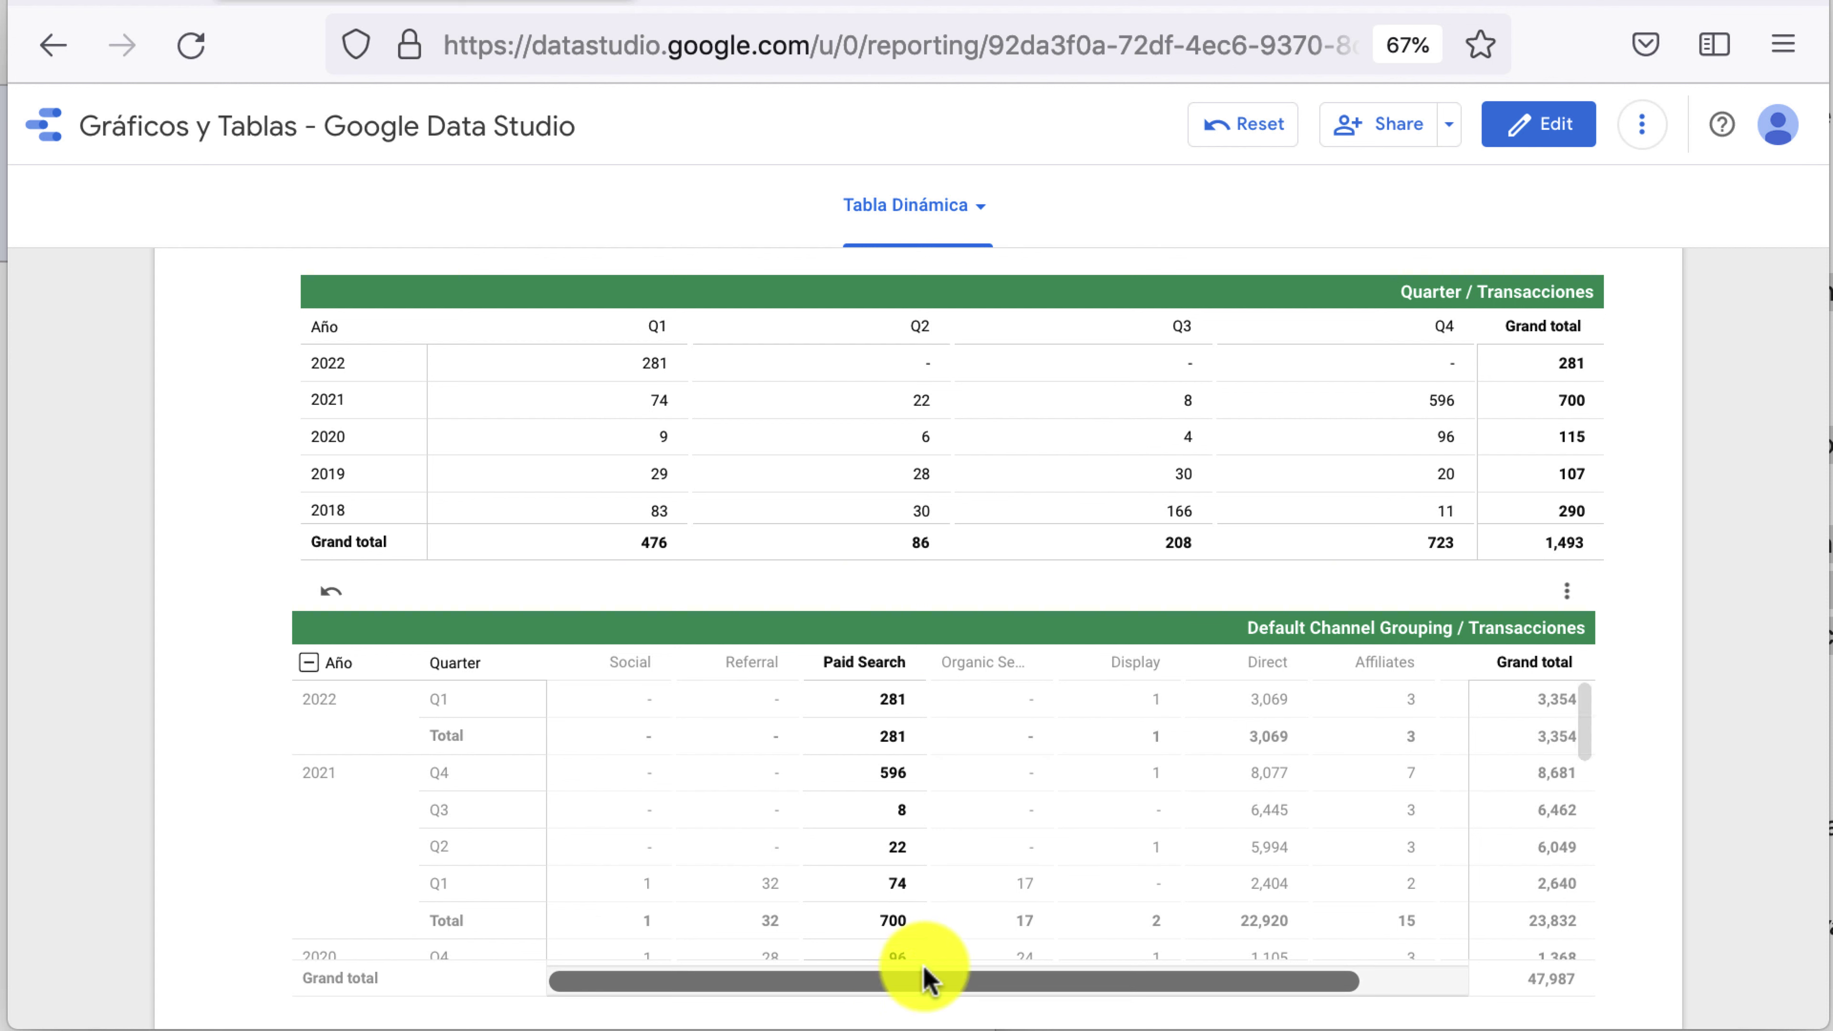
{"action": "left_click", "coordinate": [995, 678]}
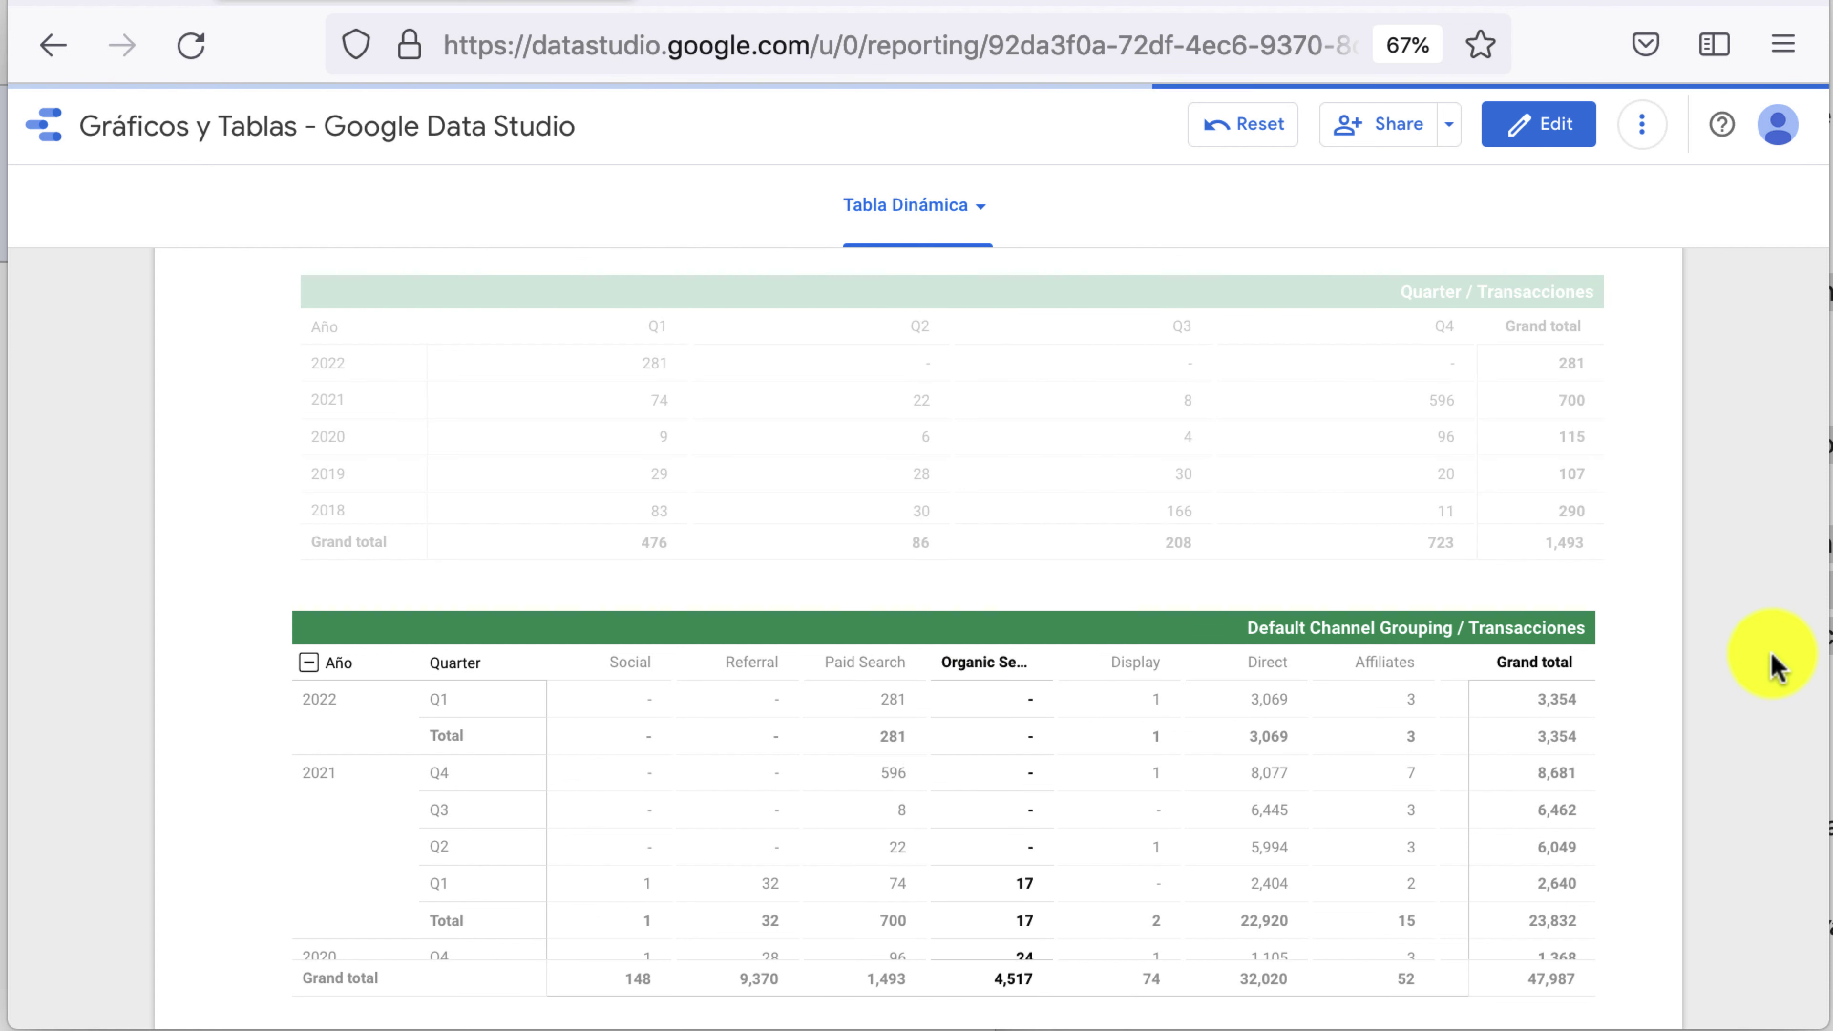
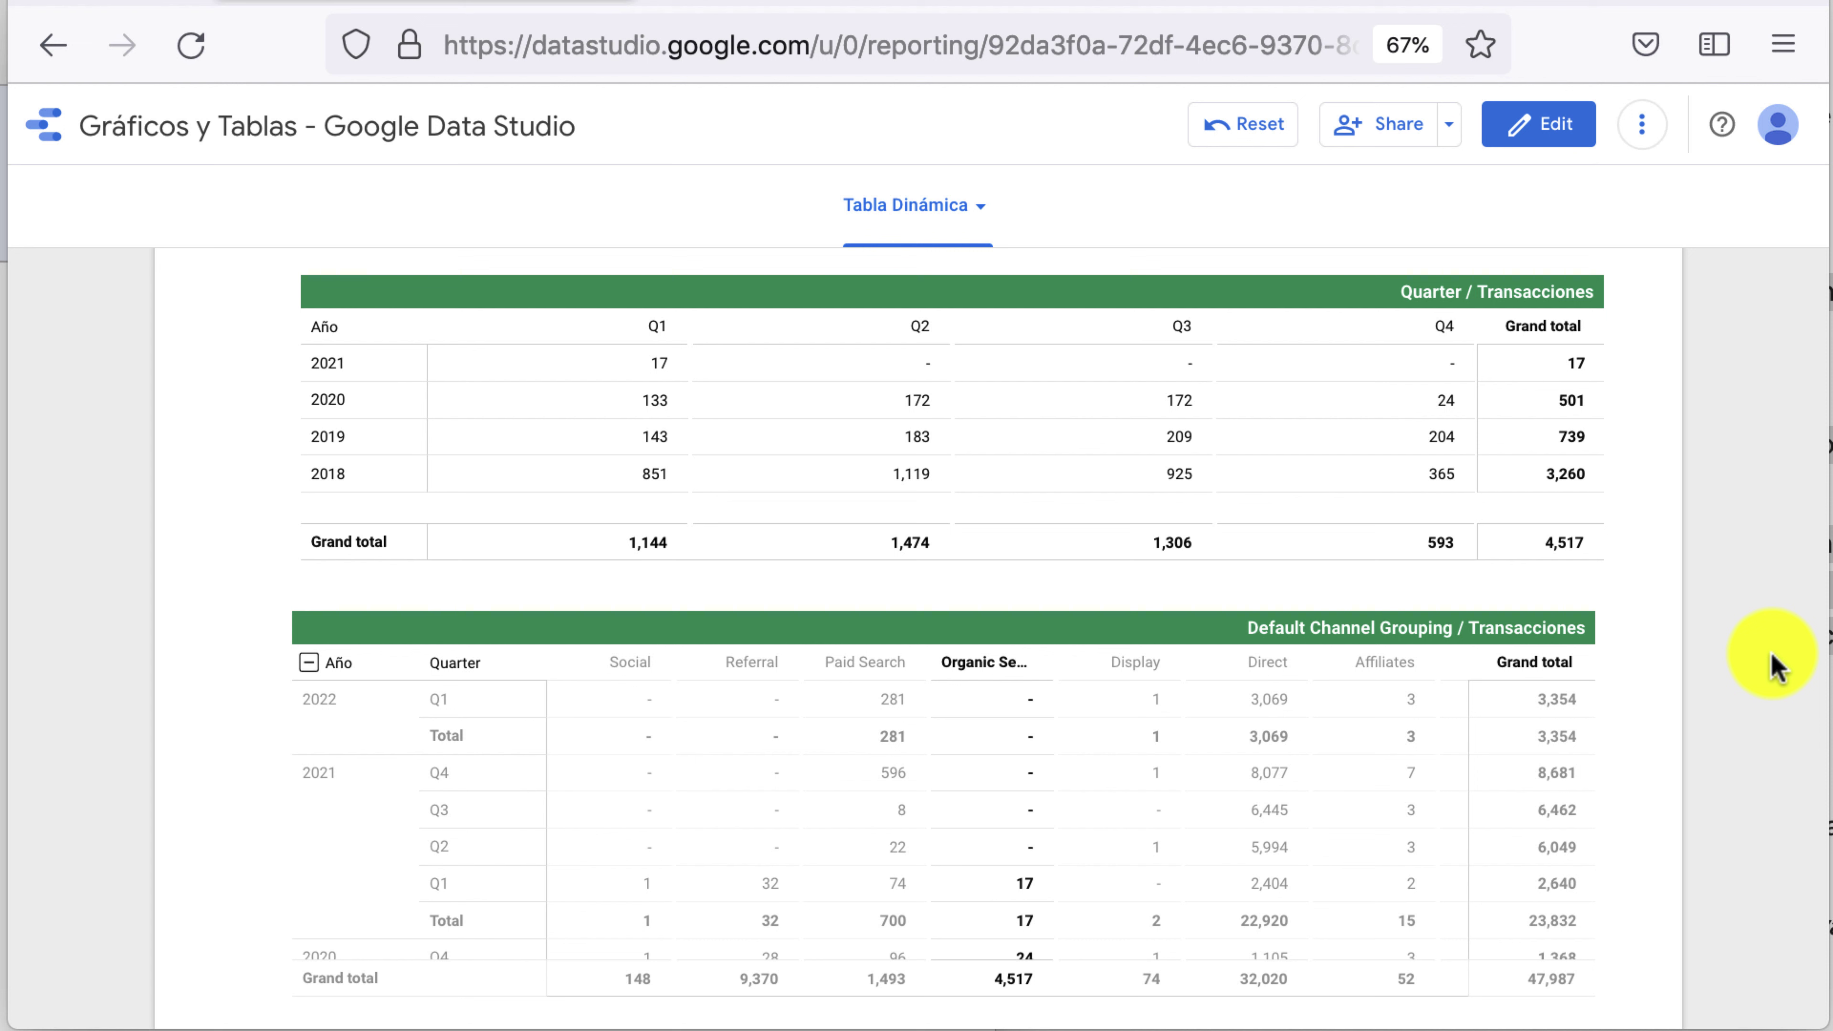
Clear the Organic Search filter, then narrow the top Transacciones pivot table in edit mode
{"action": "left_click", "coordinate": [1003, 685]}
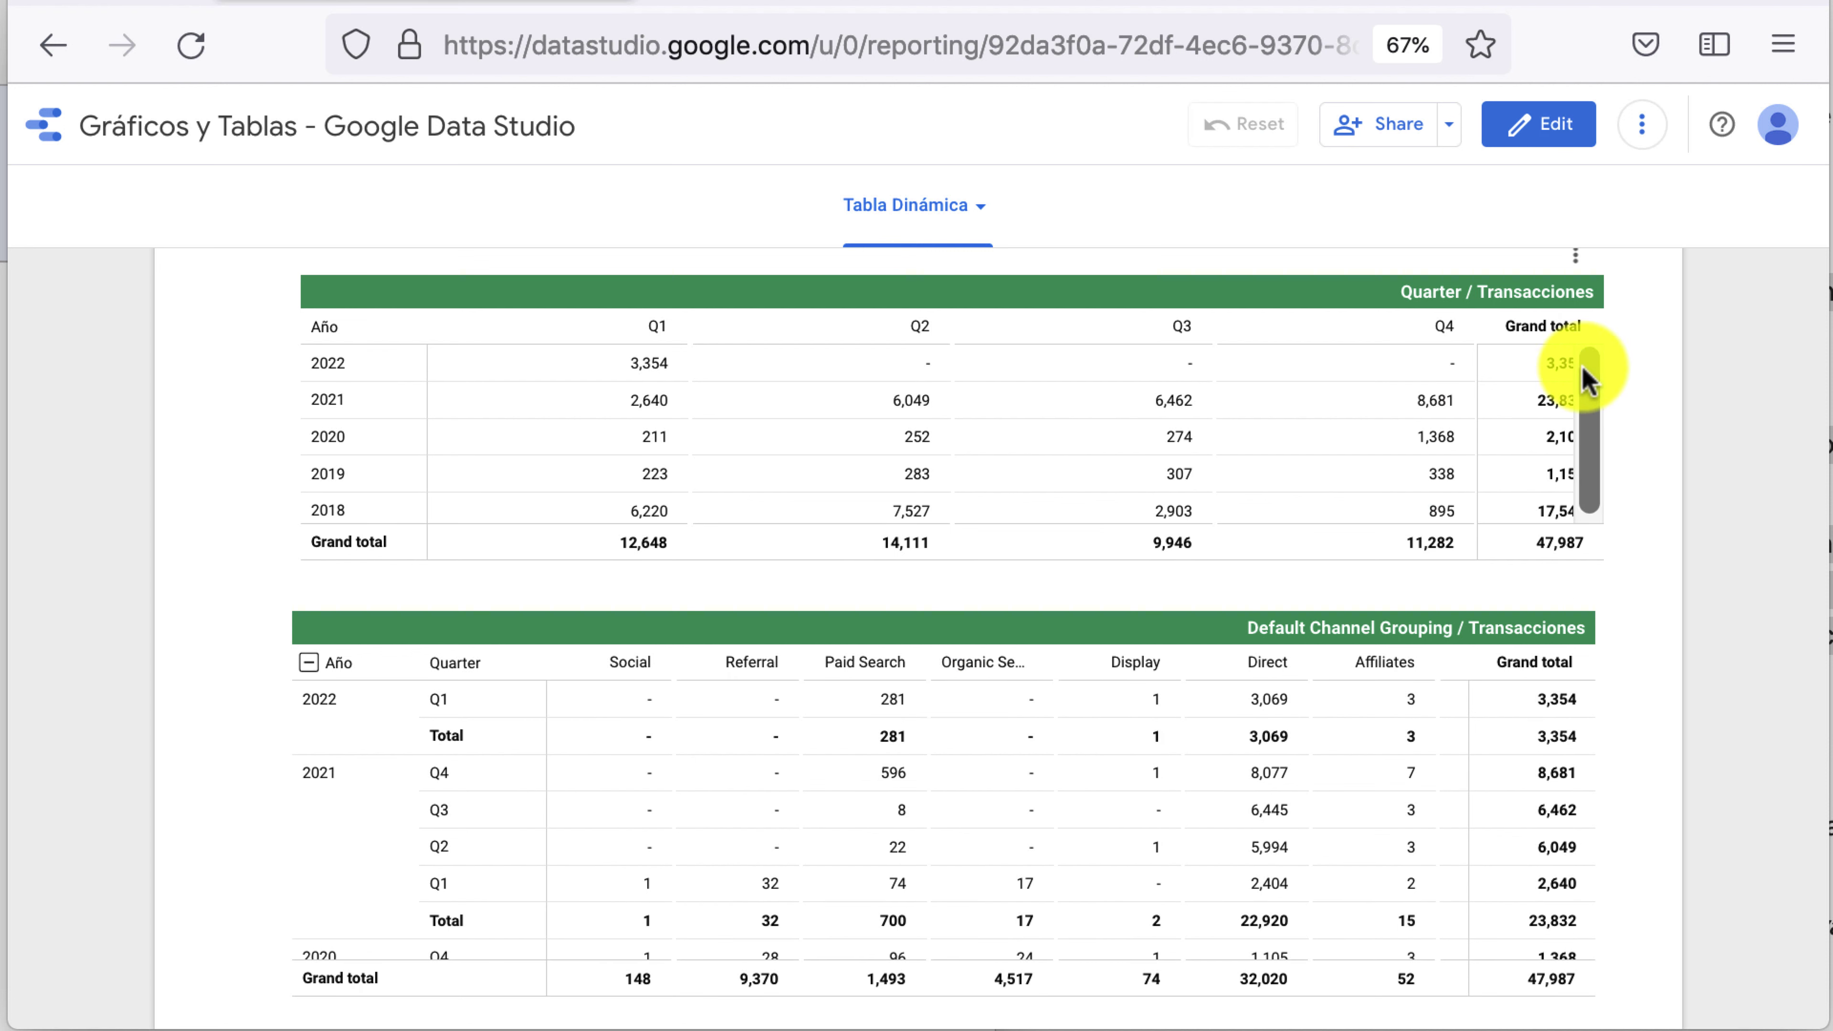
{"action": "left_click", "coordinate": [1533, 130]}
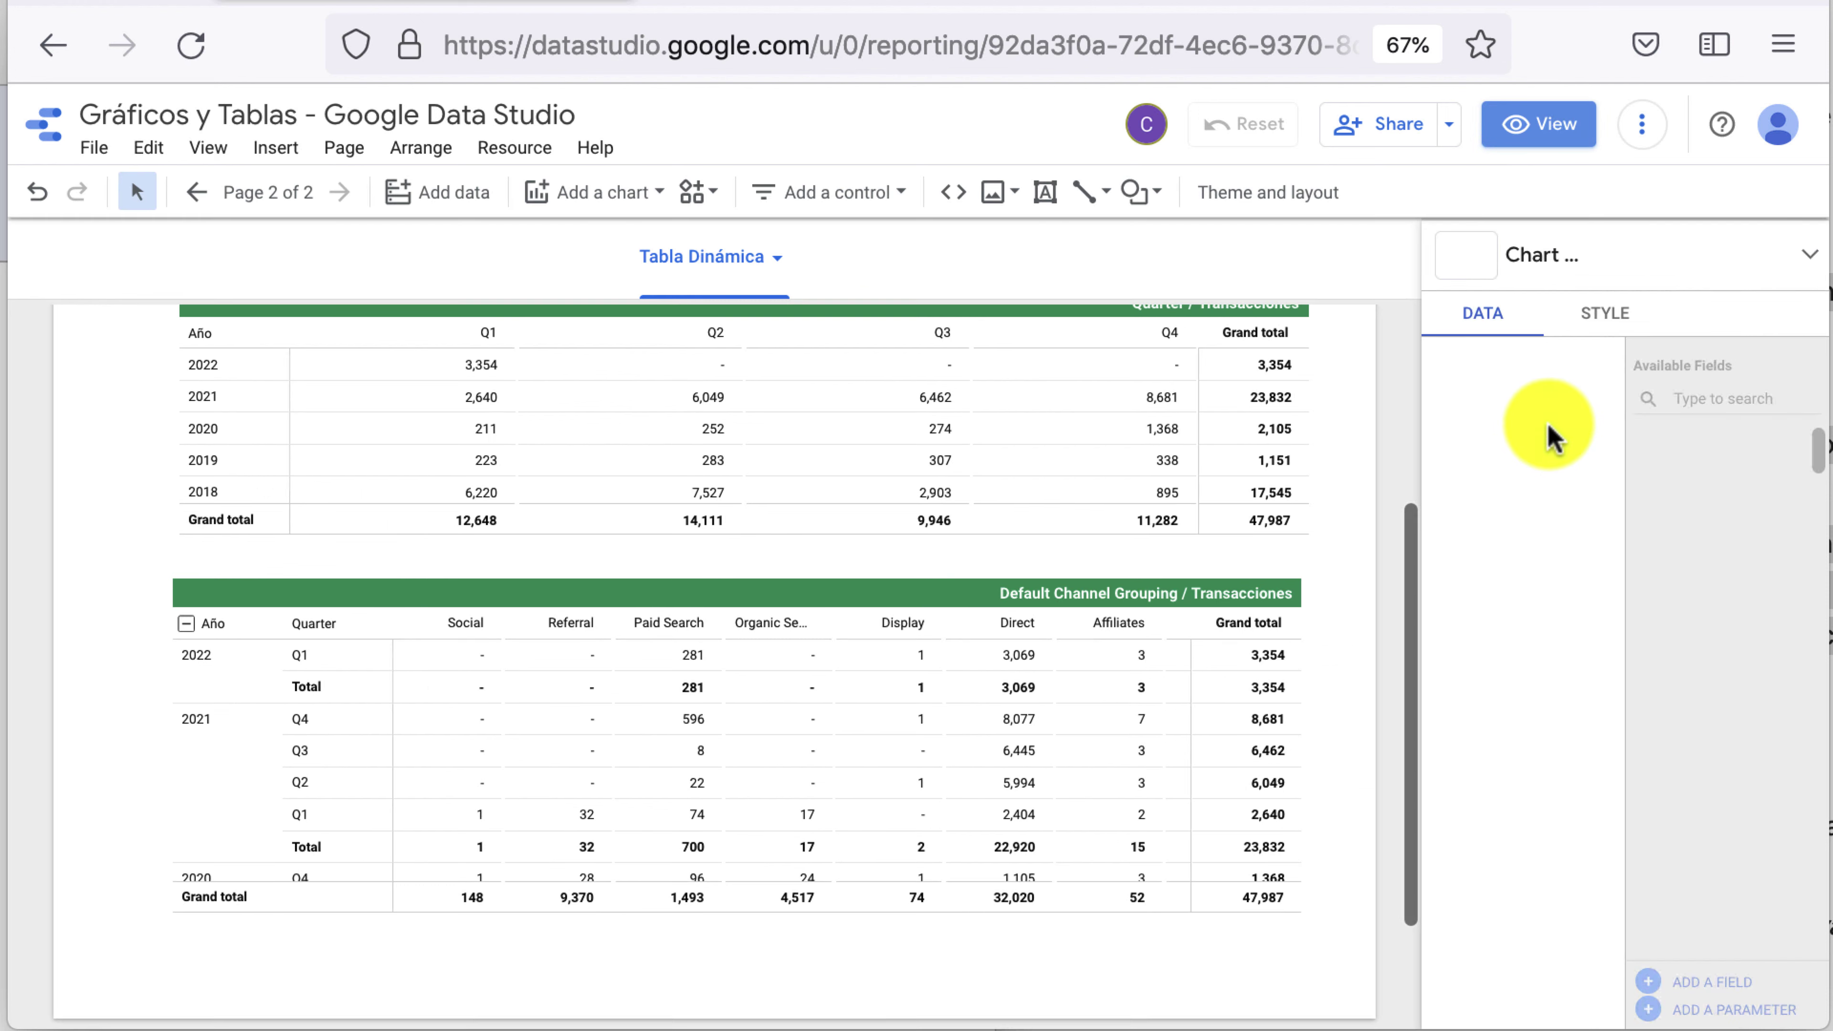
{"action": "left_click", "coordinate": [1307, 420]}
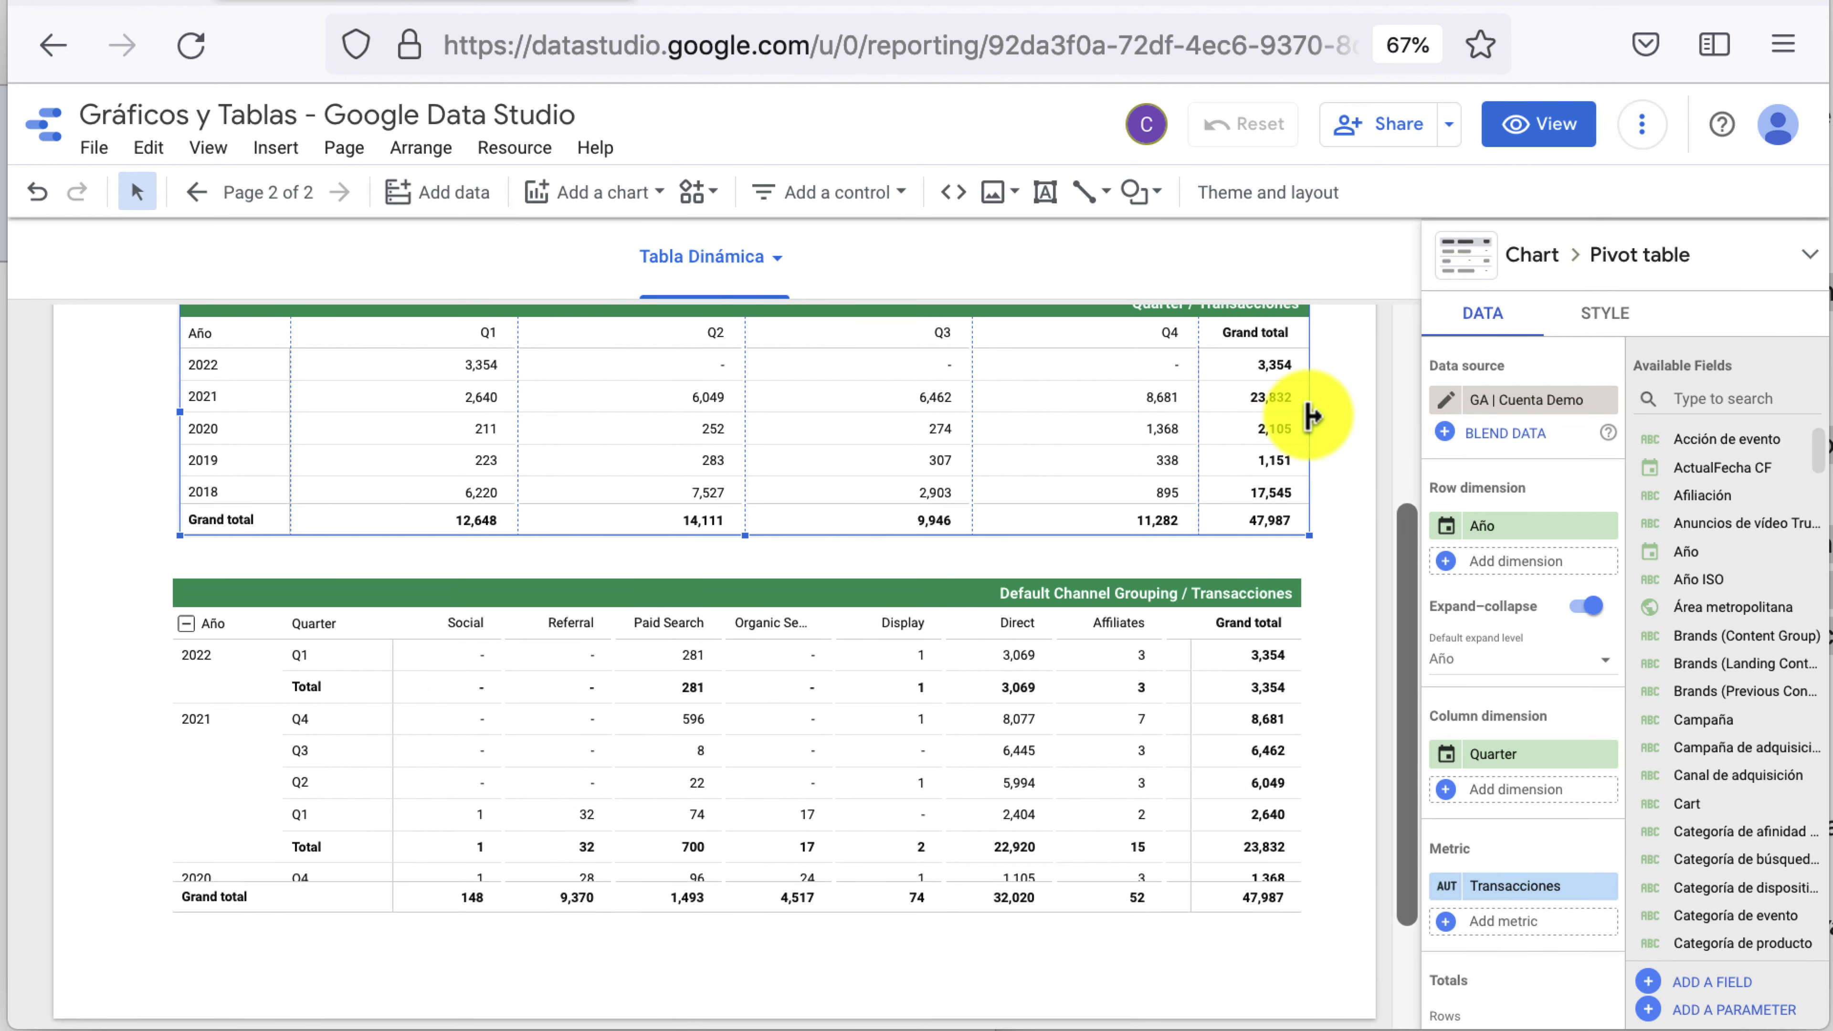
{"action": "left_click_drag", "start_coordinate": [1310, 416], "coordinate": [659, 412]}
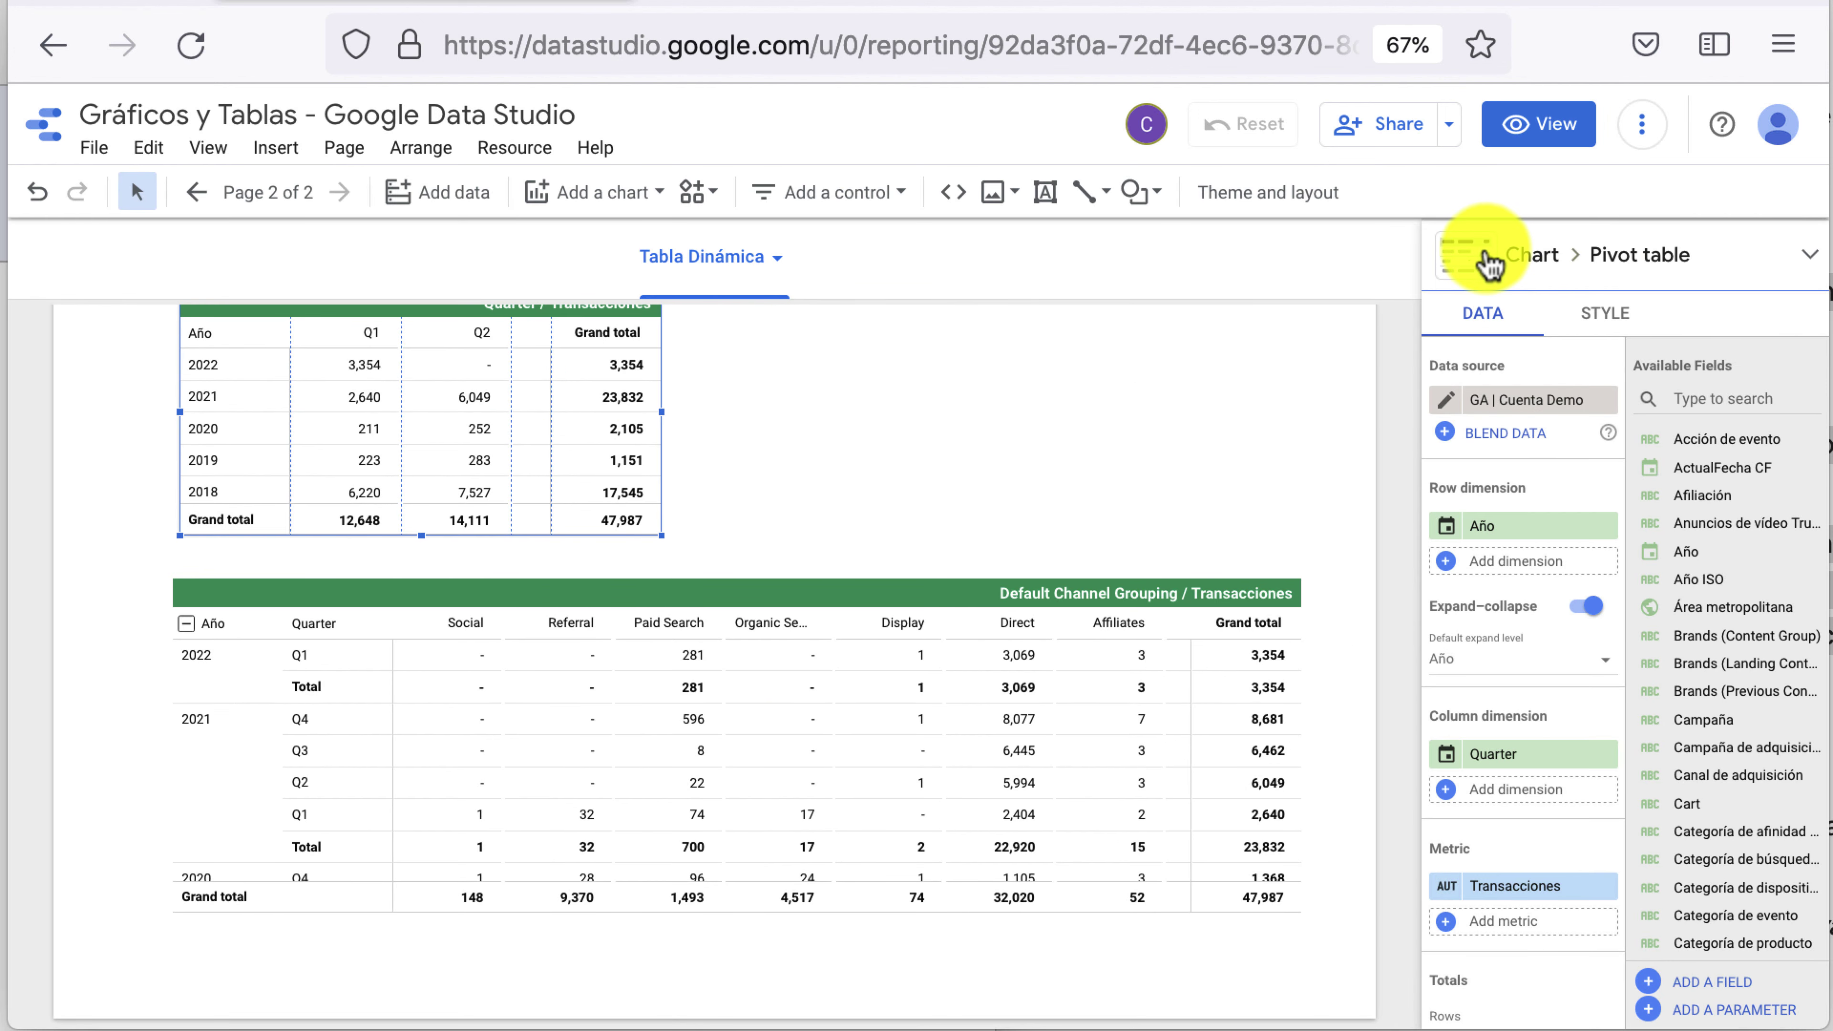
{"action": "left_click", "coordinate": [1487, 266]}
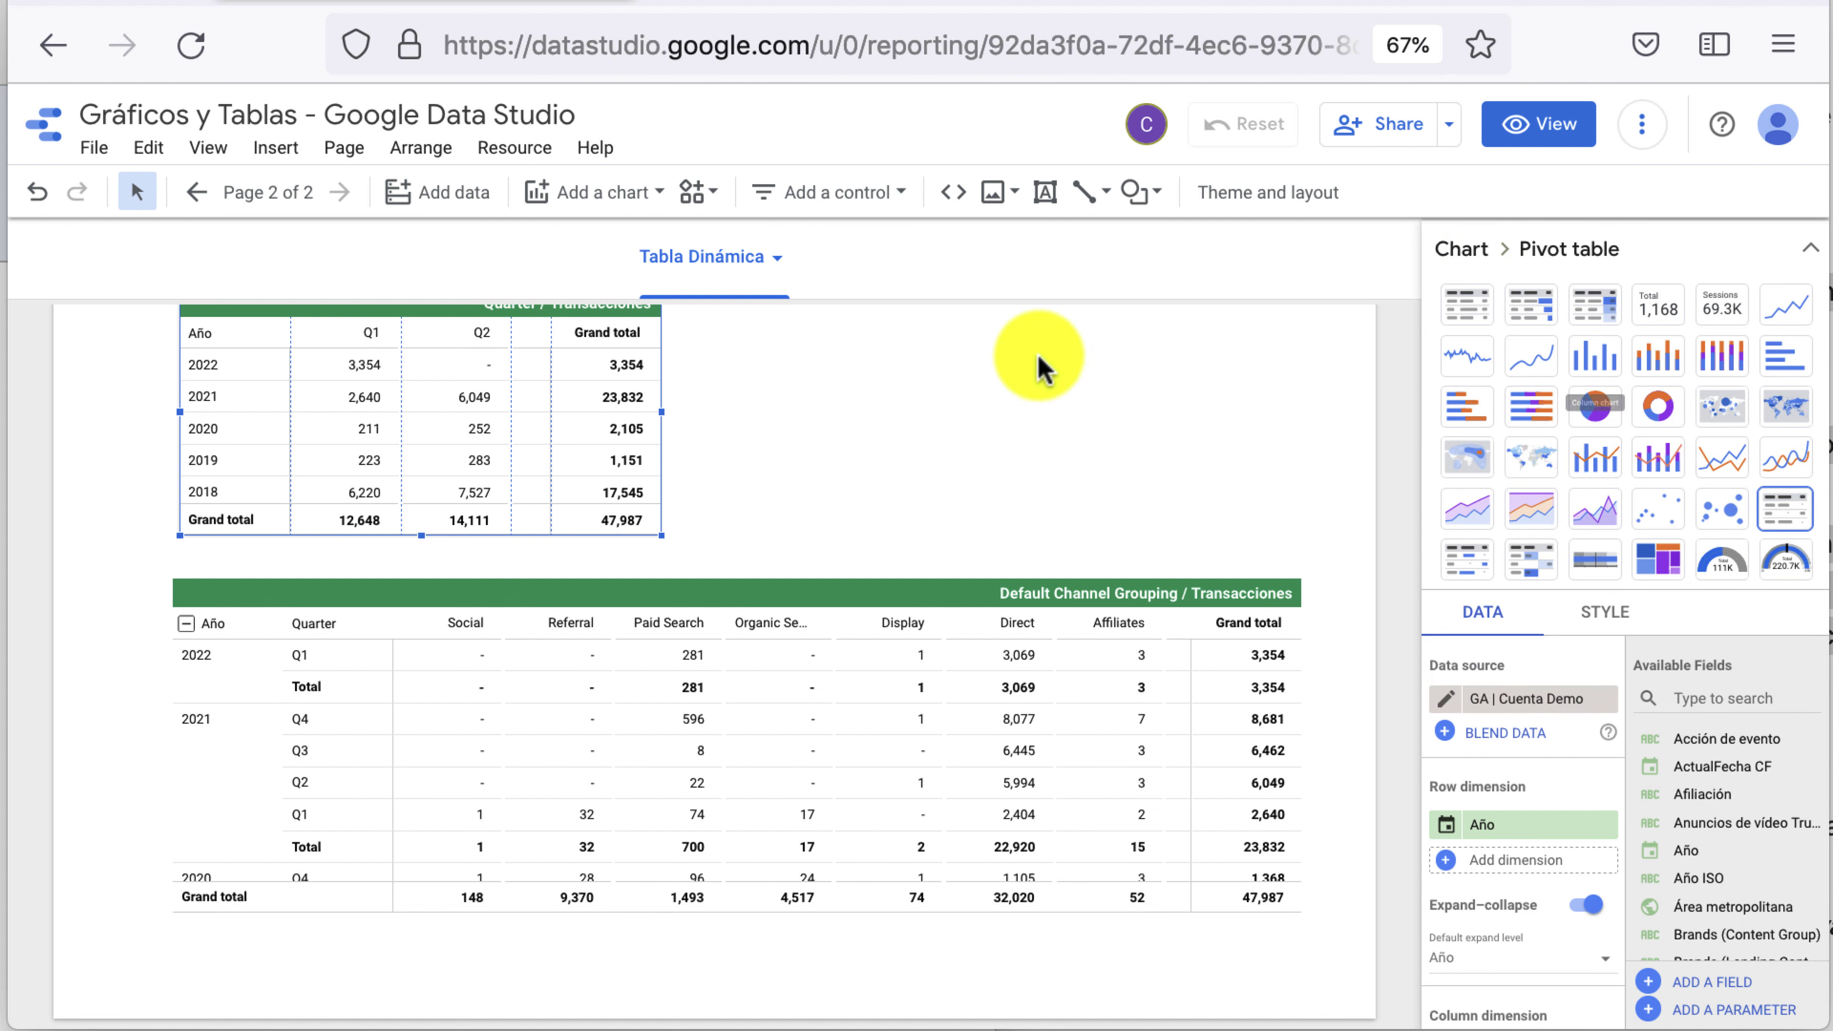
Convert the top pivot table into a column chart of Transacciones by Año and Quarter
{"action": "left_click", "coordinate": [1595, 356]}
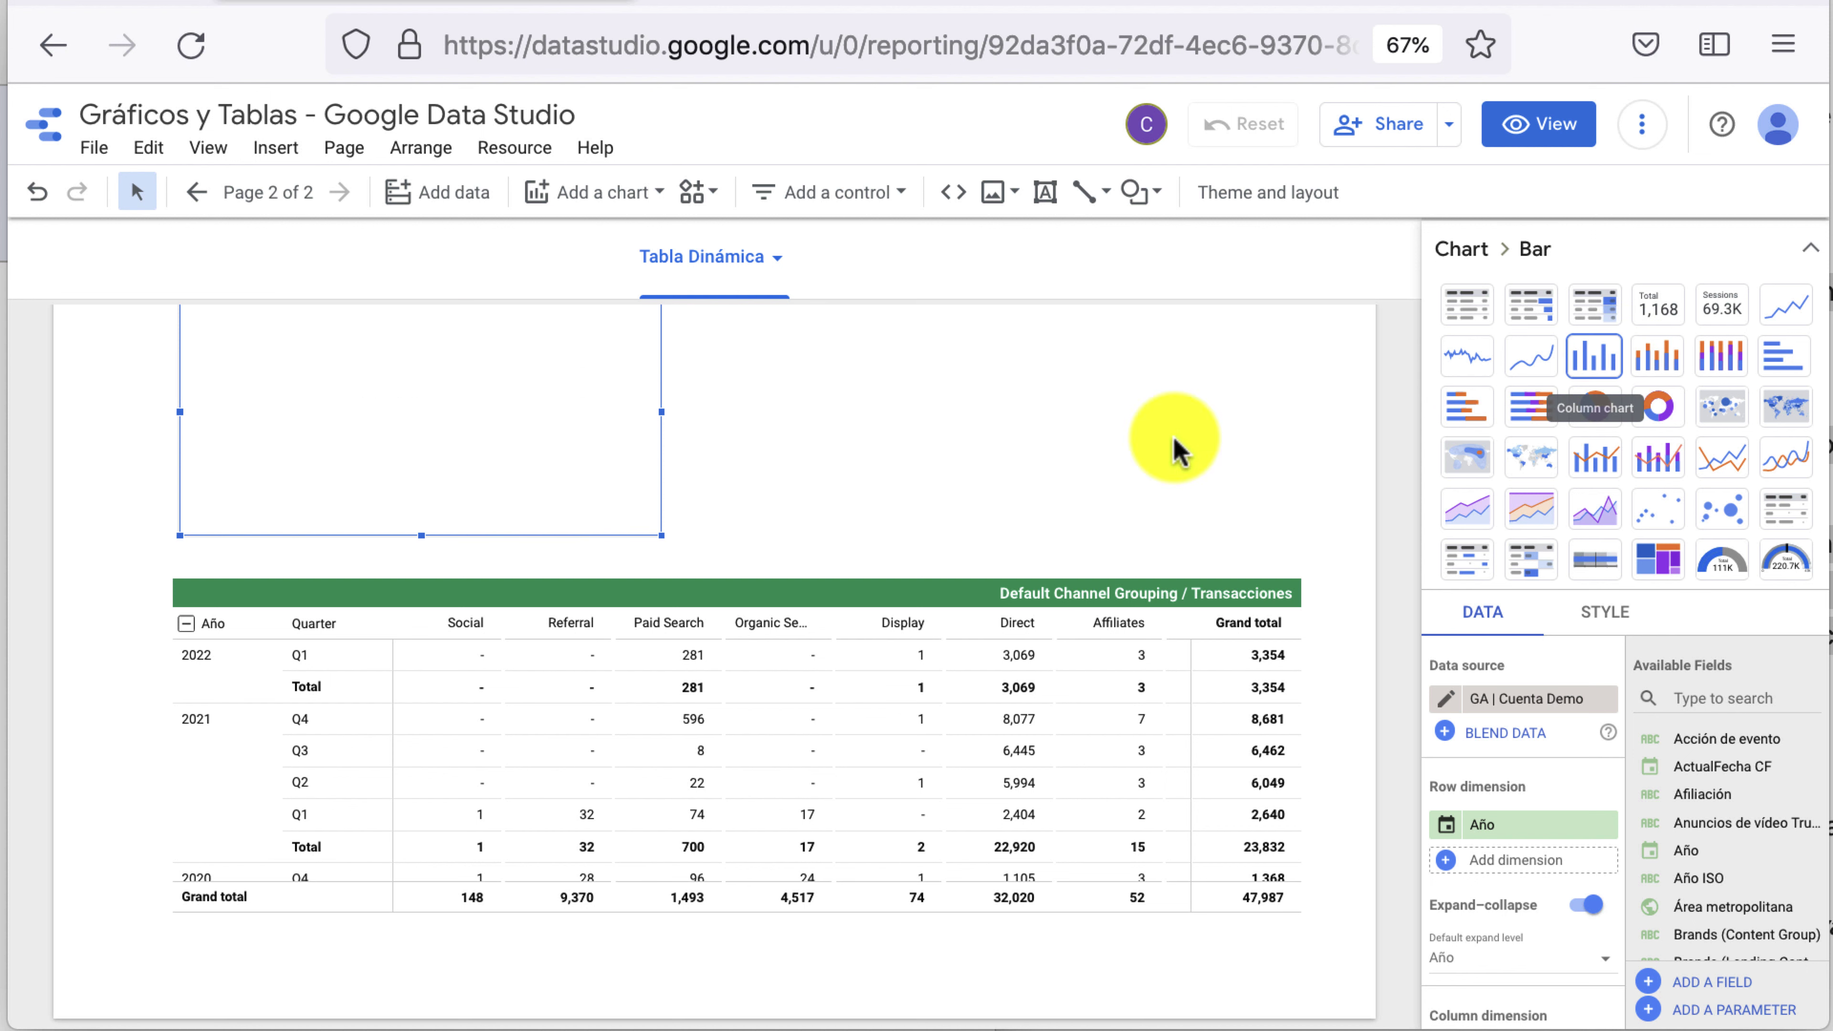
{"action": "scroll", "coordinate": [757, 477], "scroll_direction": "up", "scroll_amount": 3}
{"action": "scroll", "coordinate": [757, 477], "scroll_direction": "down", "scroll_amount": 2}
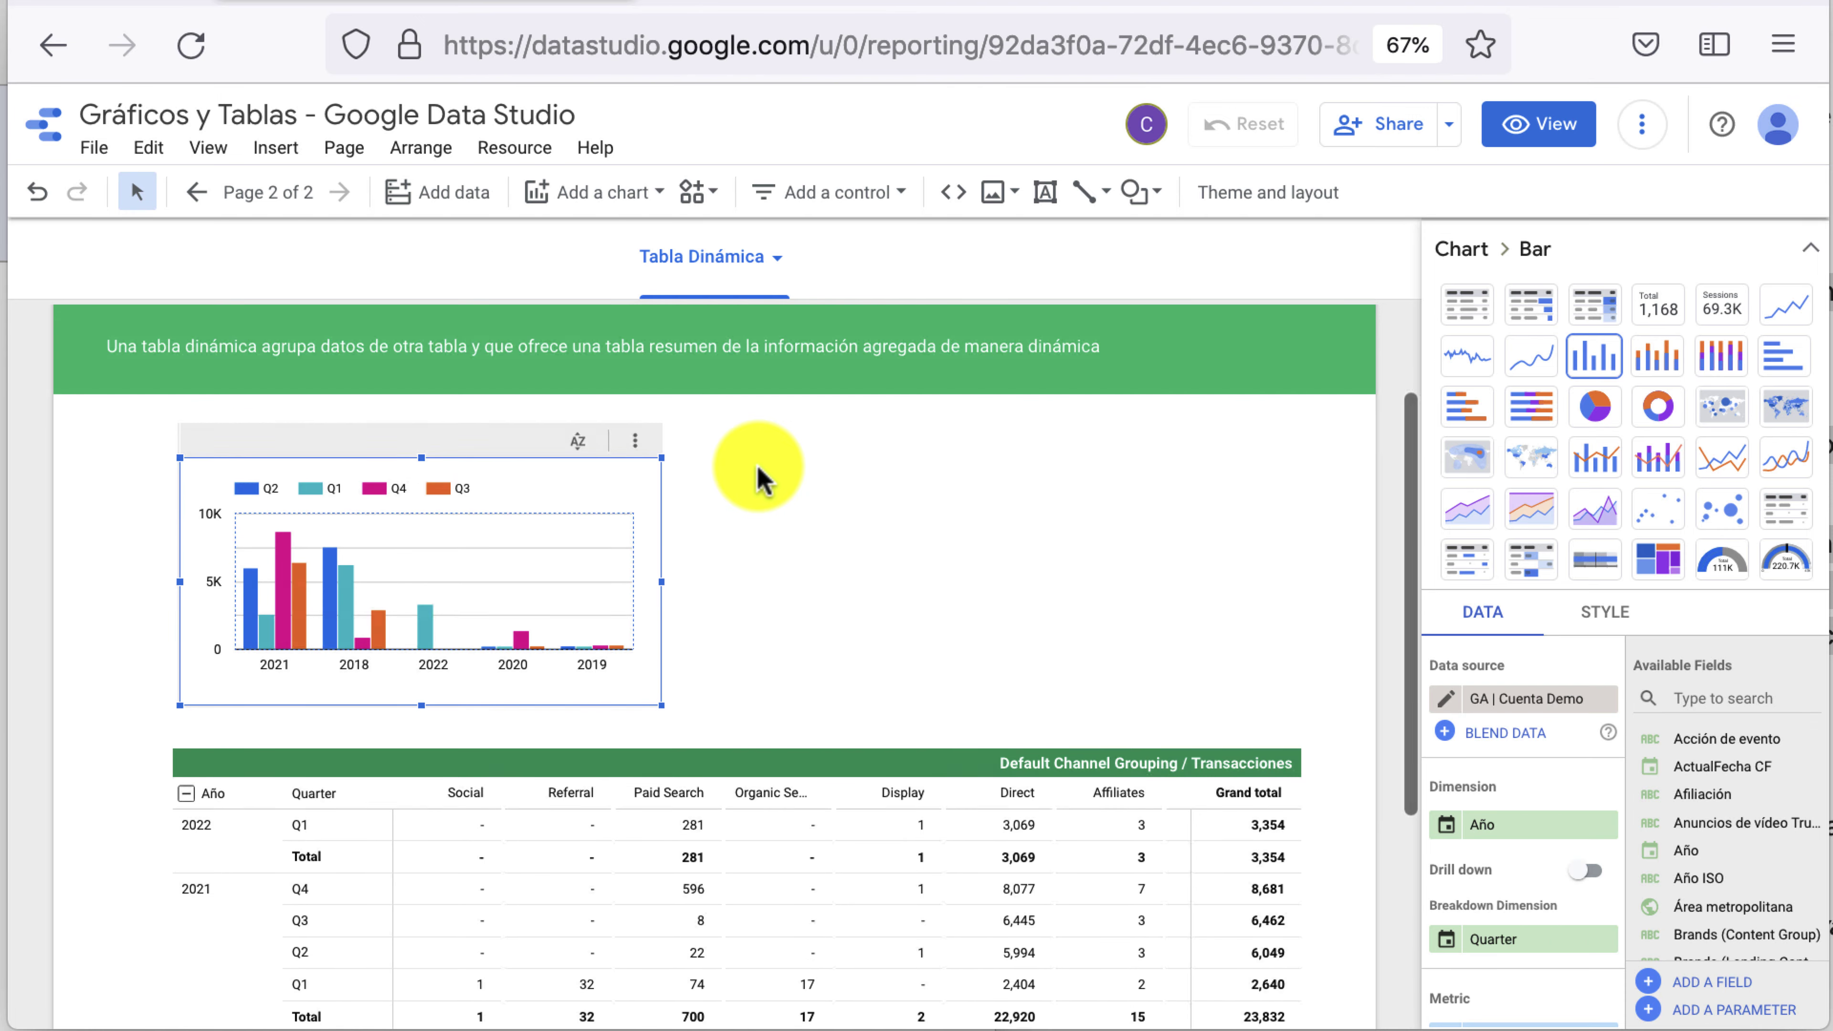
Preview the report cross-filtered by Organic Search, then reselect the column chart for editing
{"action": "left_click", "coordinate": [1512, 134]}
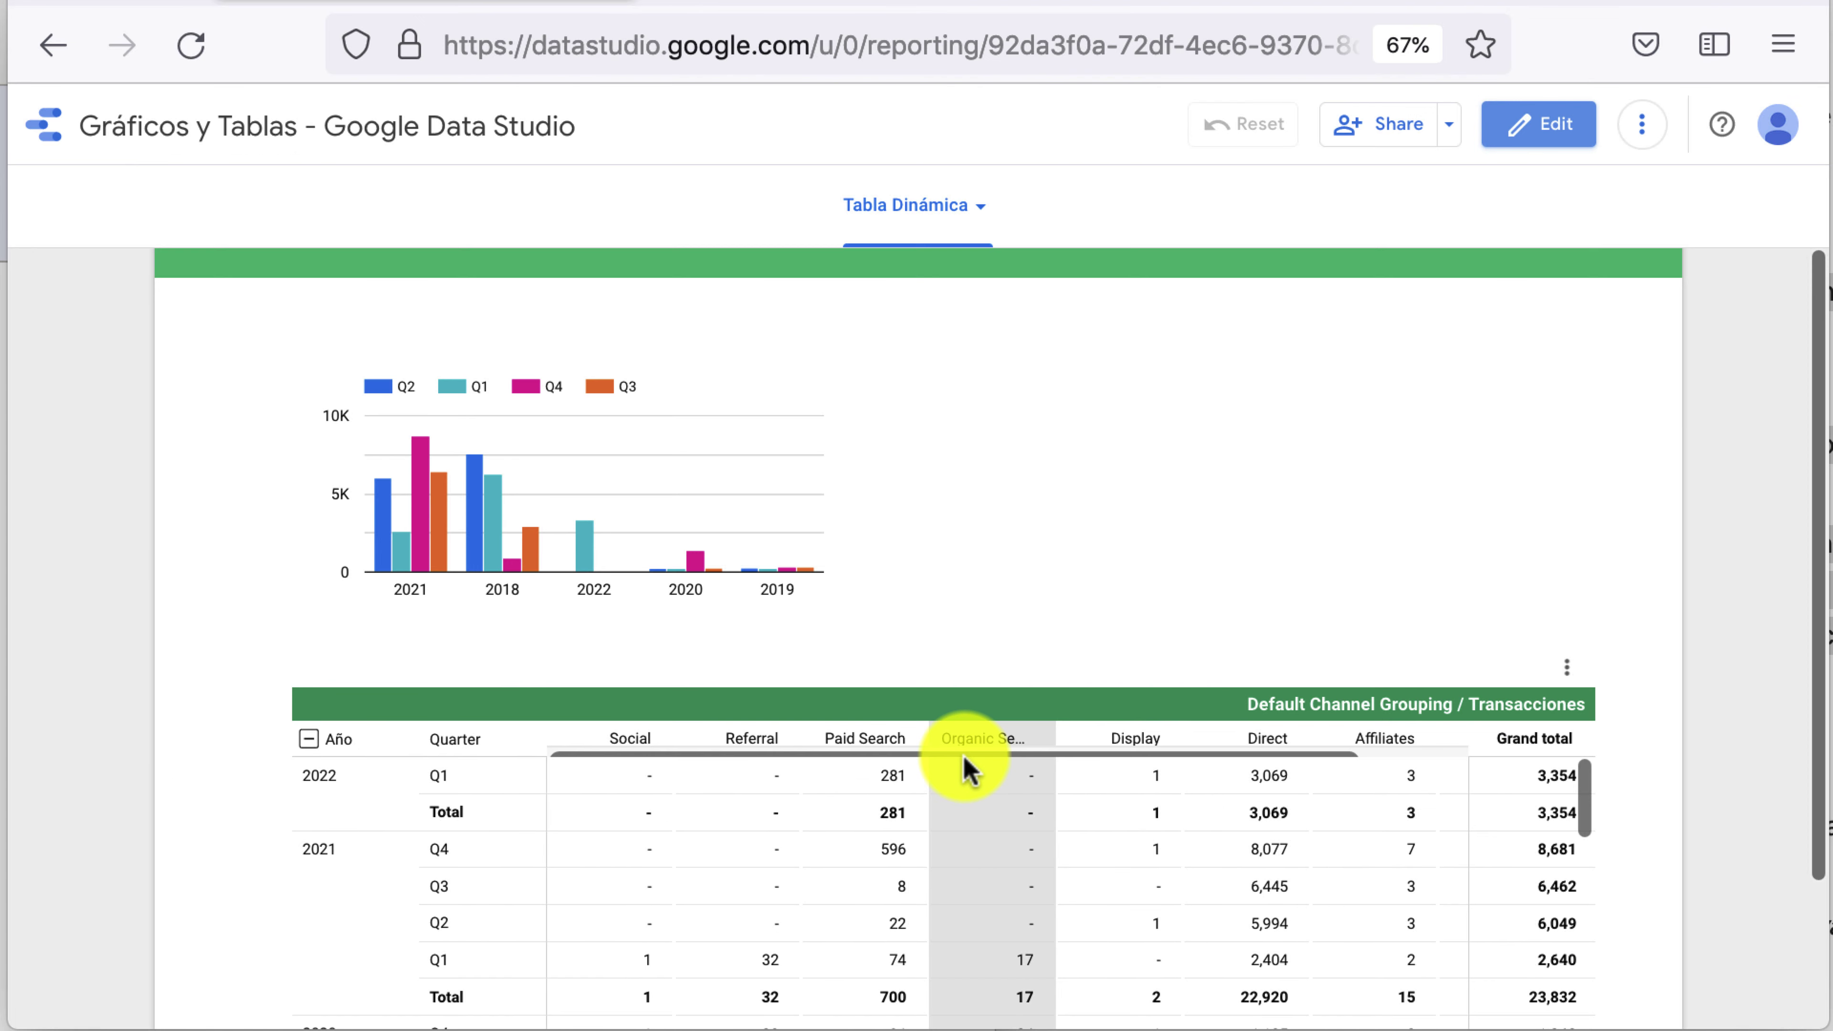
{"action": "left_click", "coordinate": [975, 751]}
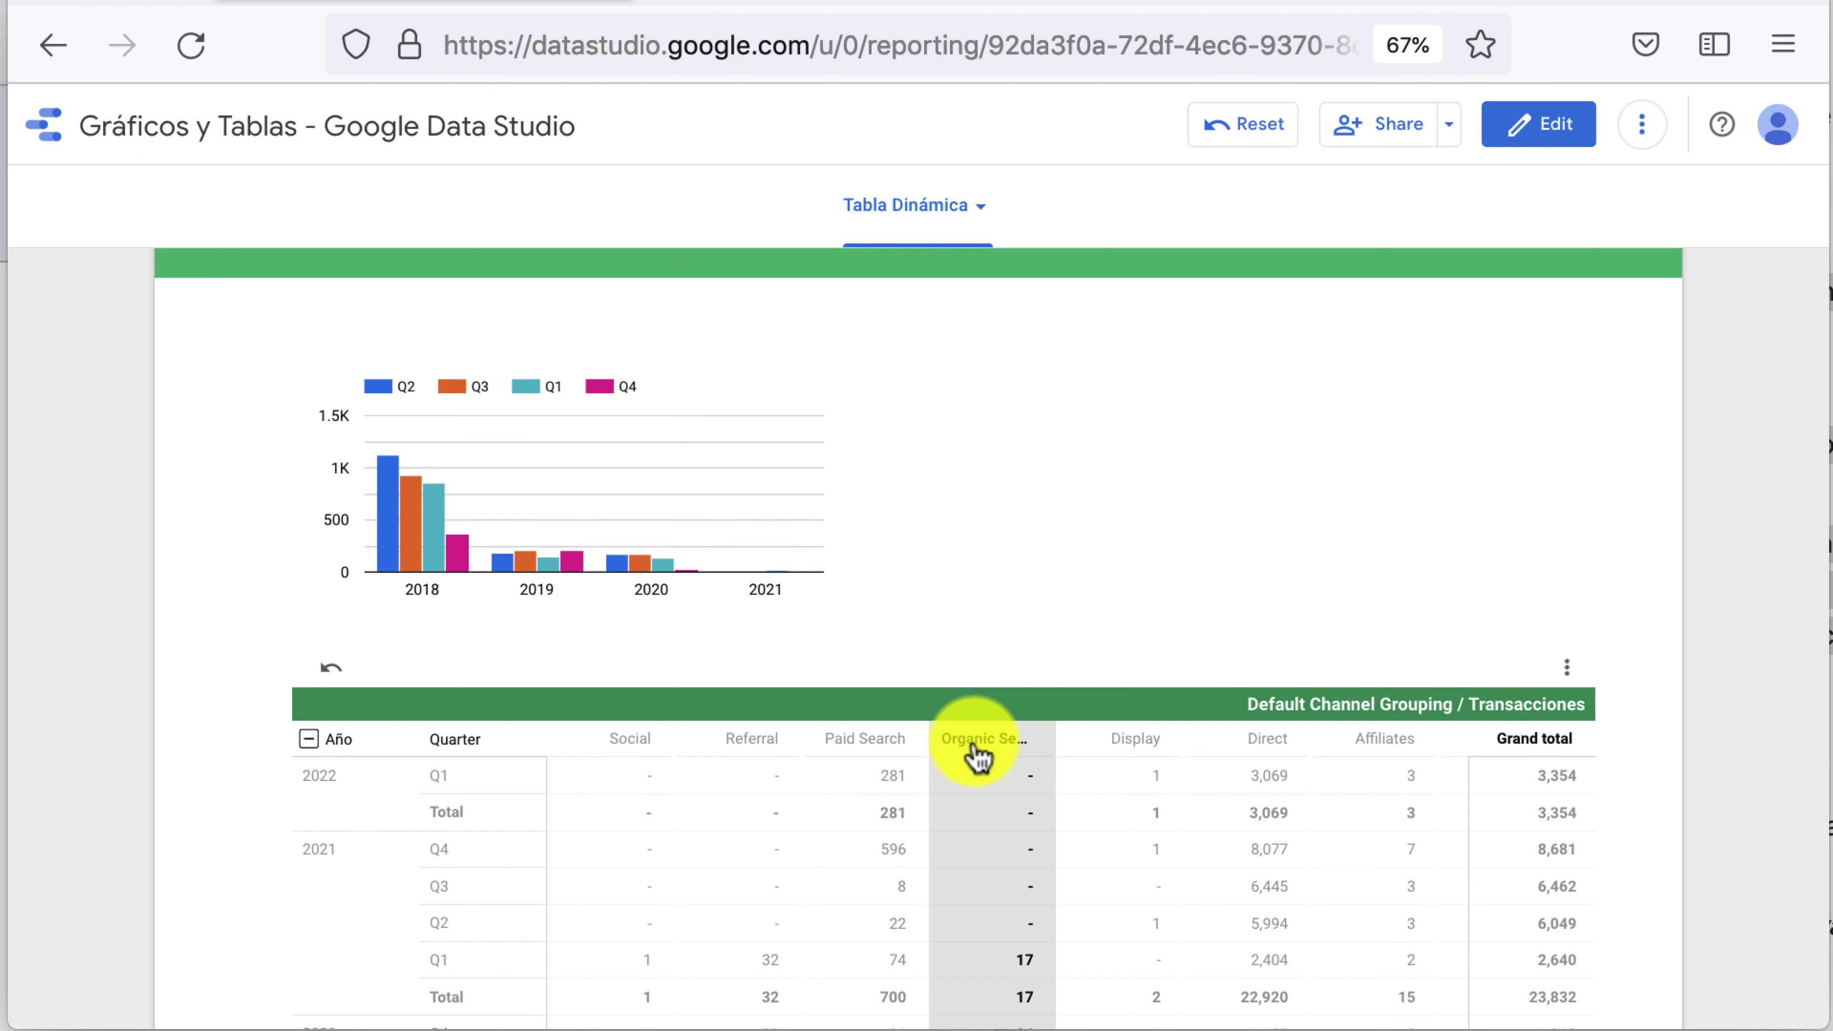
{"action": "left_click", "coordinate": [1538, 124]}
{"action": "left_click", "coordinate": [418, 469]}
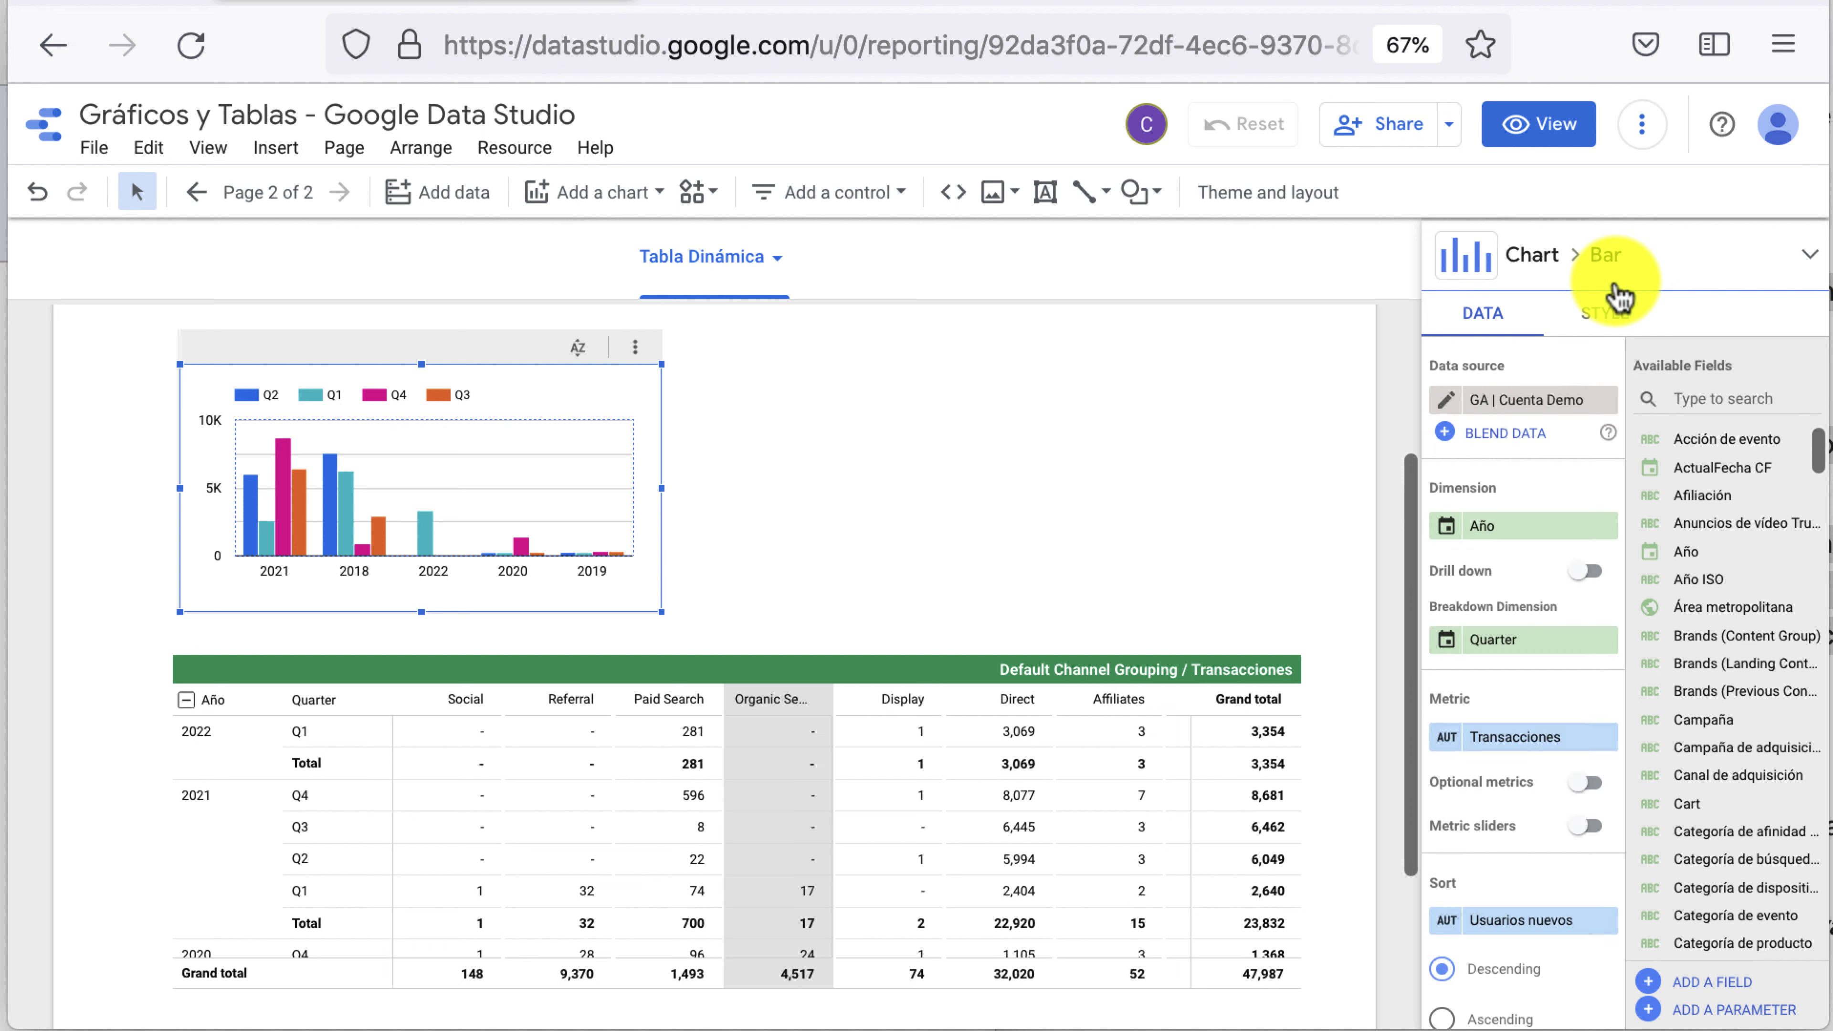
{"action": "left_click", "coordinate": [1479, 263]}
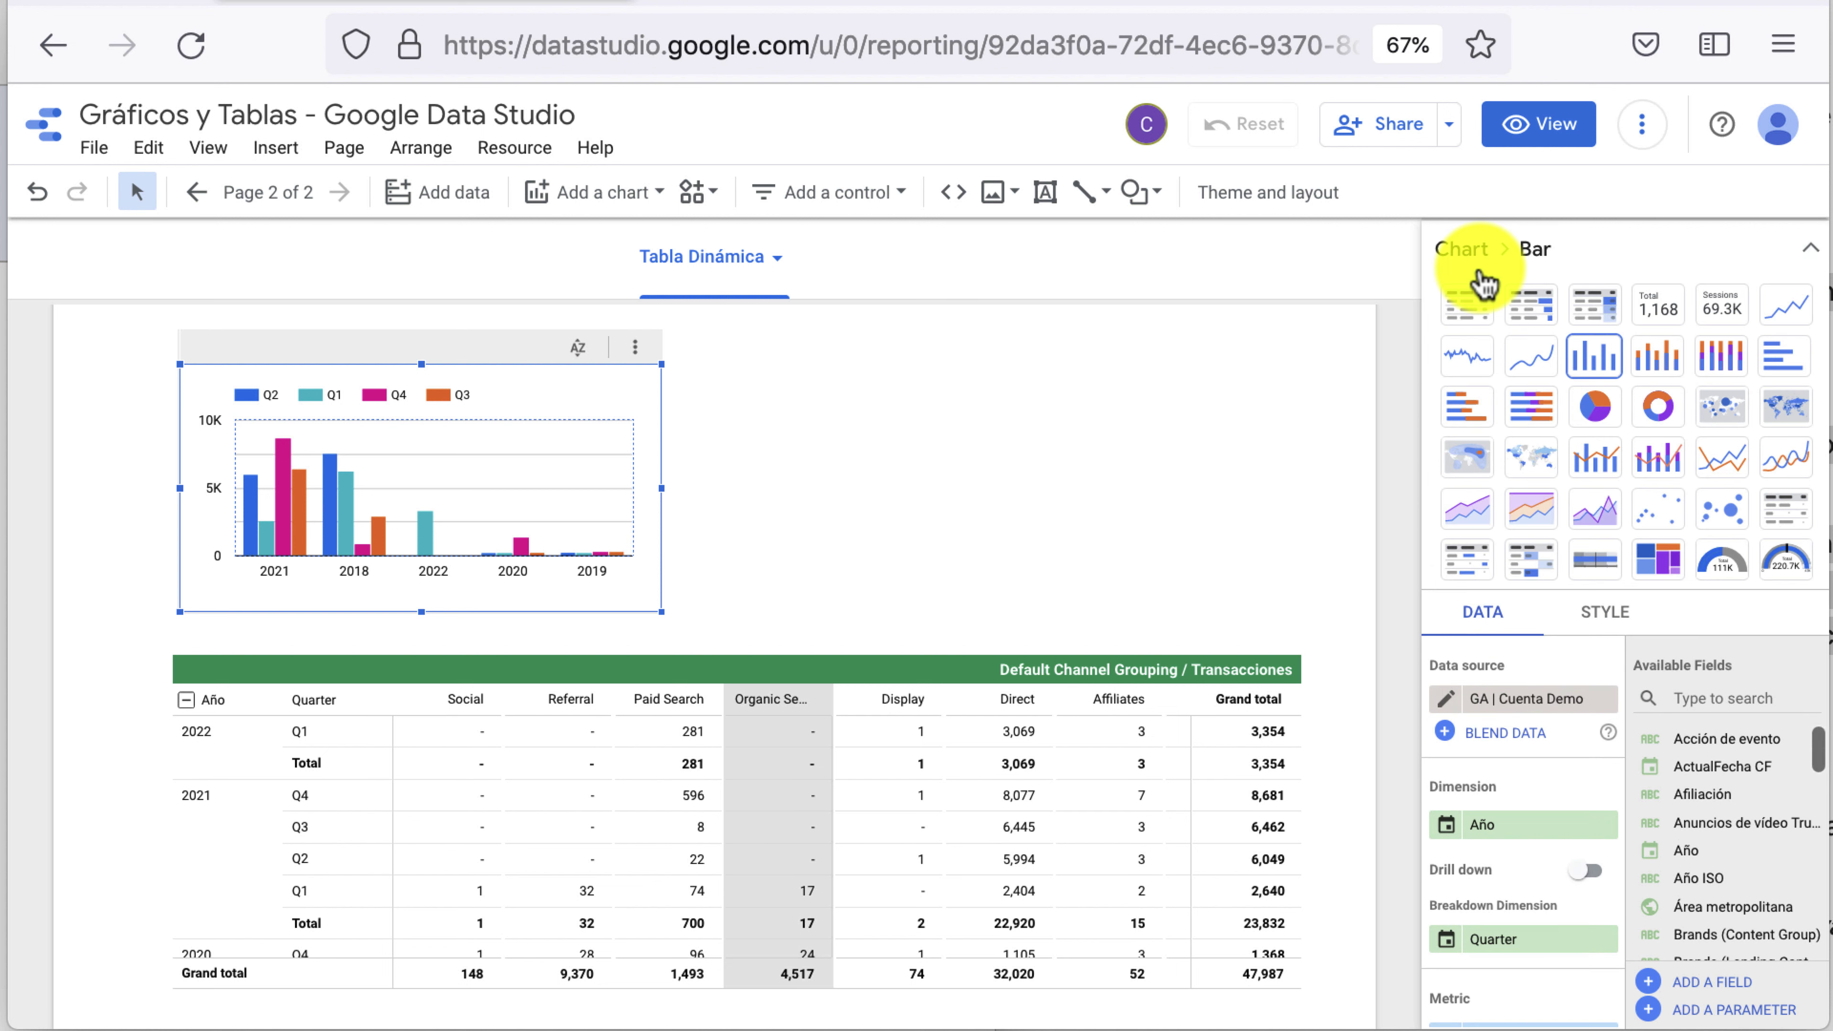
Switch the column chart back to a pivot table of Transacciones by Año with Q1–Q4 columns
{"action": "left_click", "coordinate": [1792, 514]}
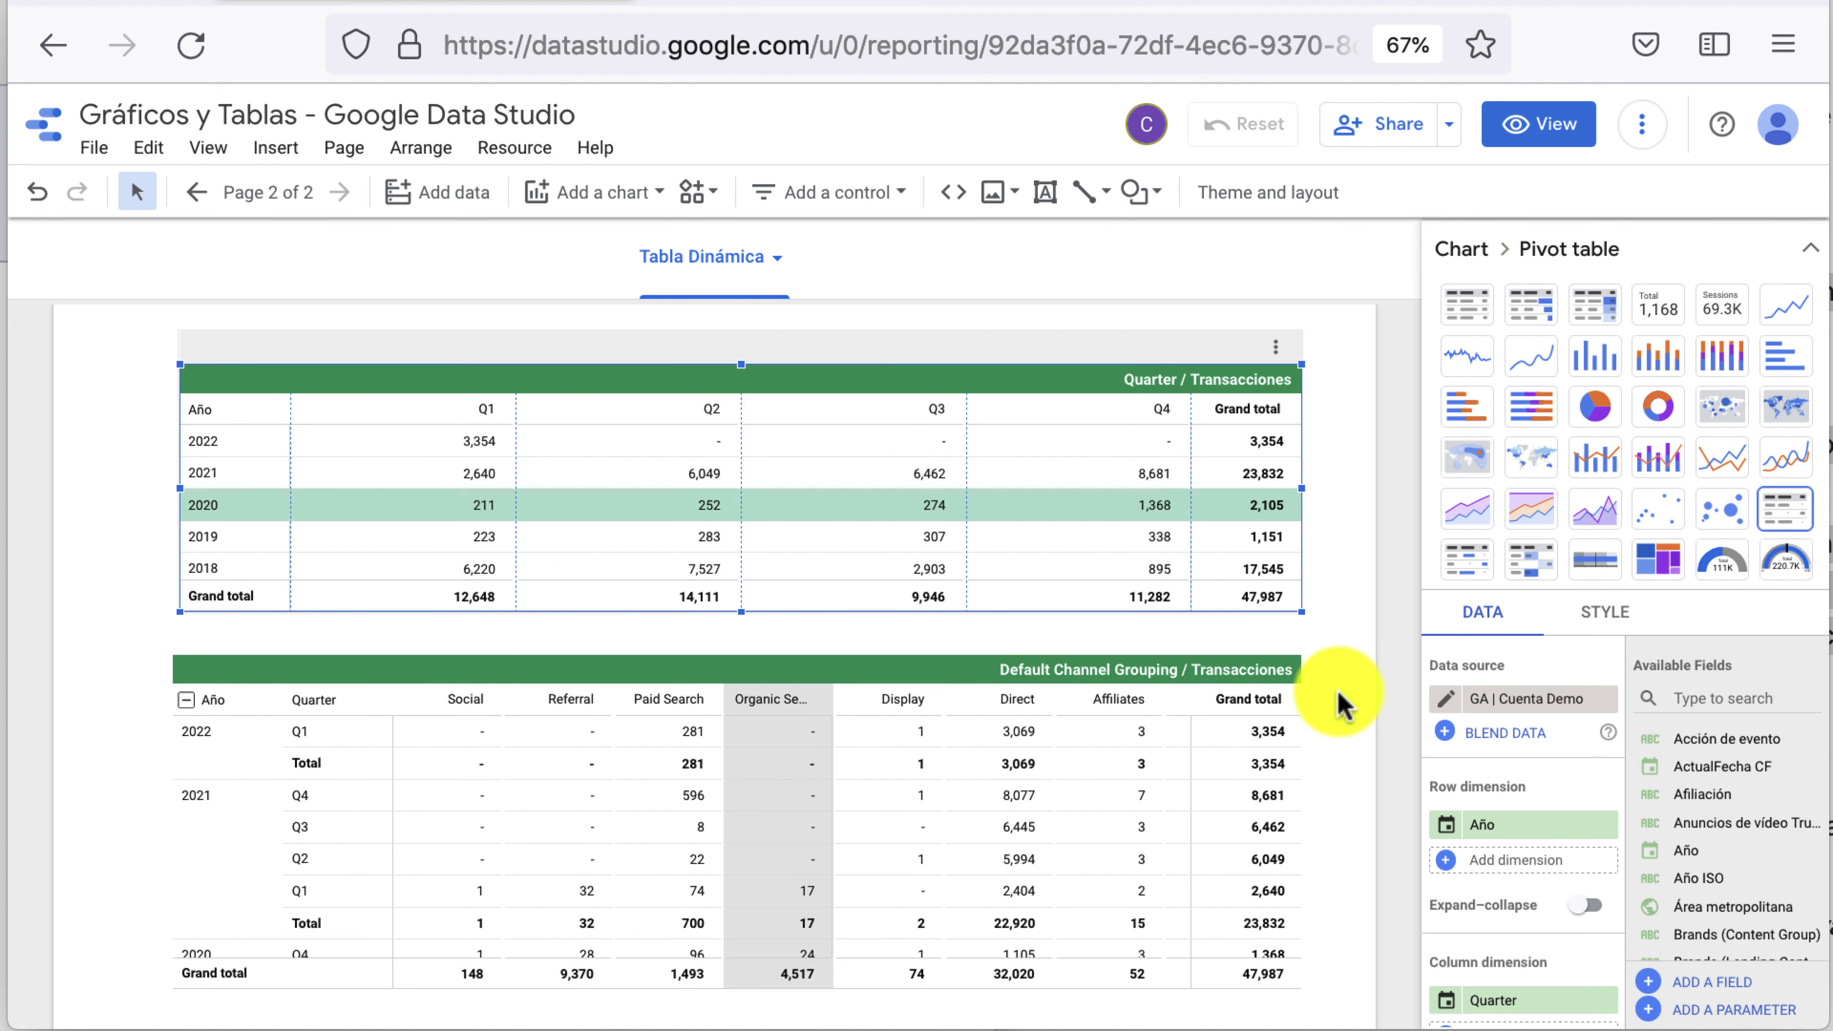
{"action": "scroll", "coordinate": [1341, 704], "scroll_direction": "down", "scroll_amount": 3}
{"action": "scroll", "coordinate": [1340, 704], "scroll_direction": "up", "scroll_amount": 3}
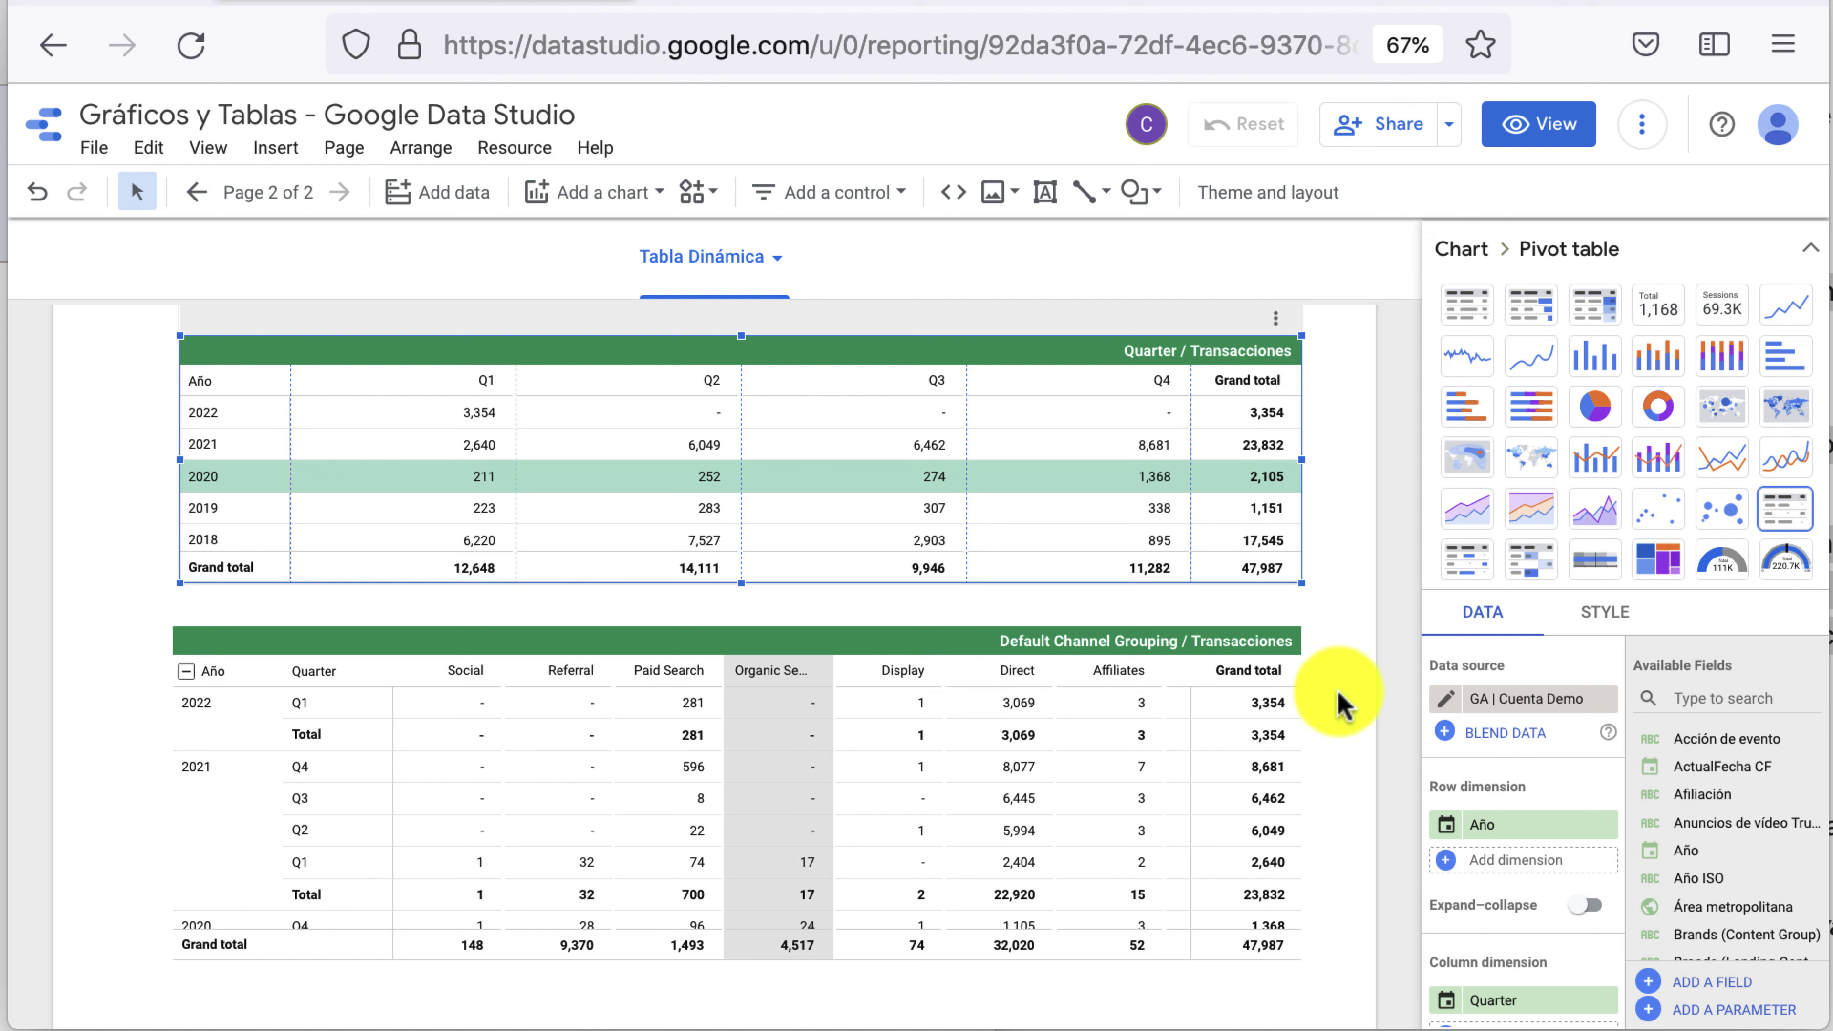
{"action": "scroll", "coordinate": [1270, 726], "scroll_direction": "down", "scroll_amount": 2}
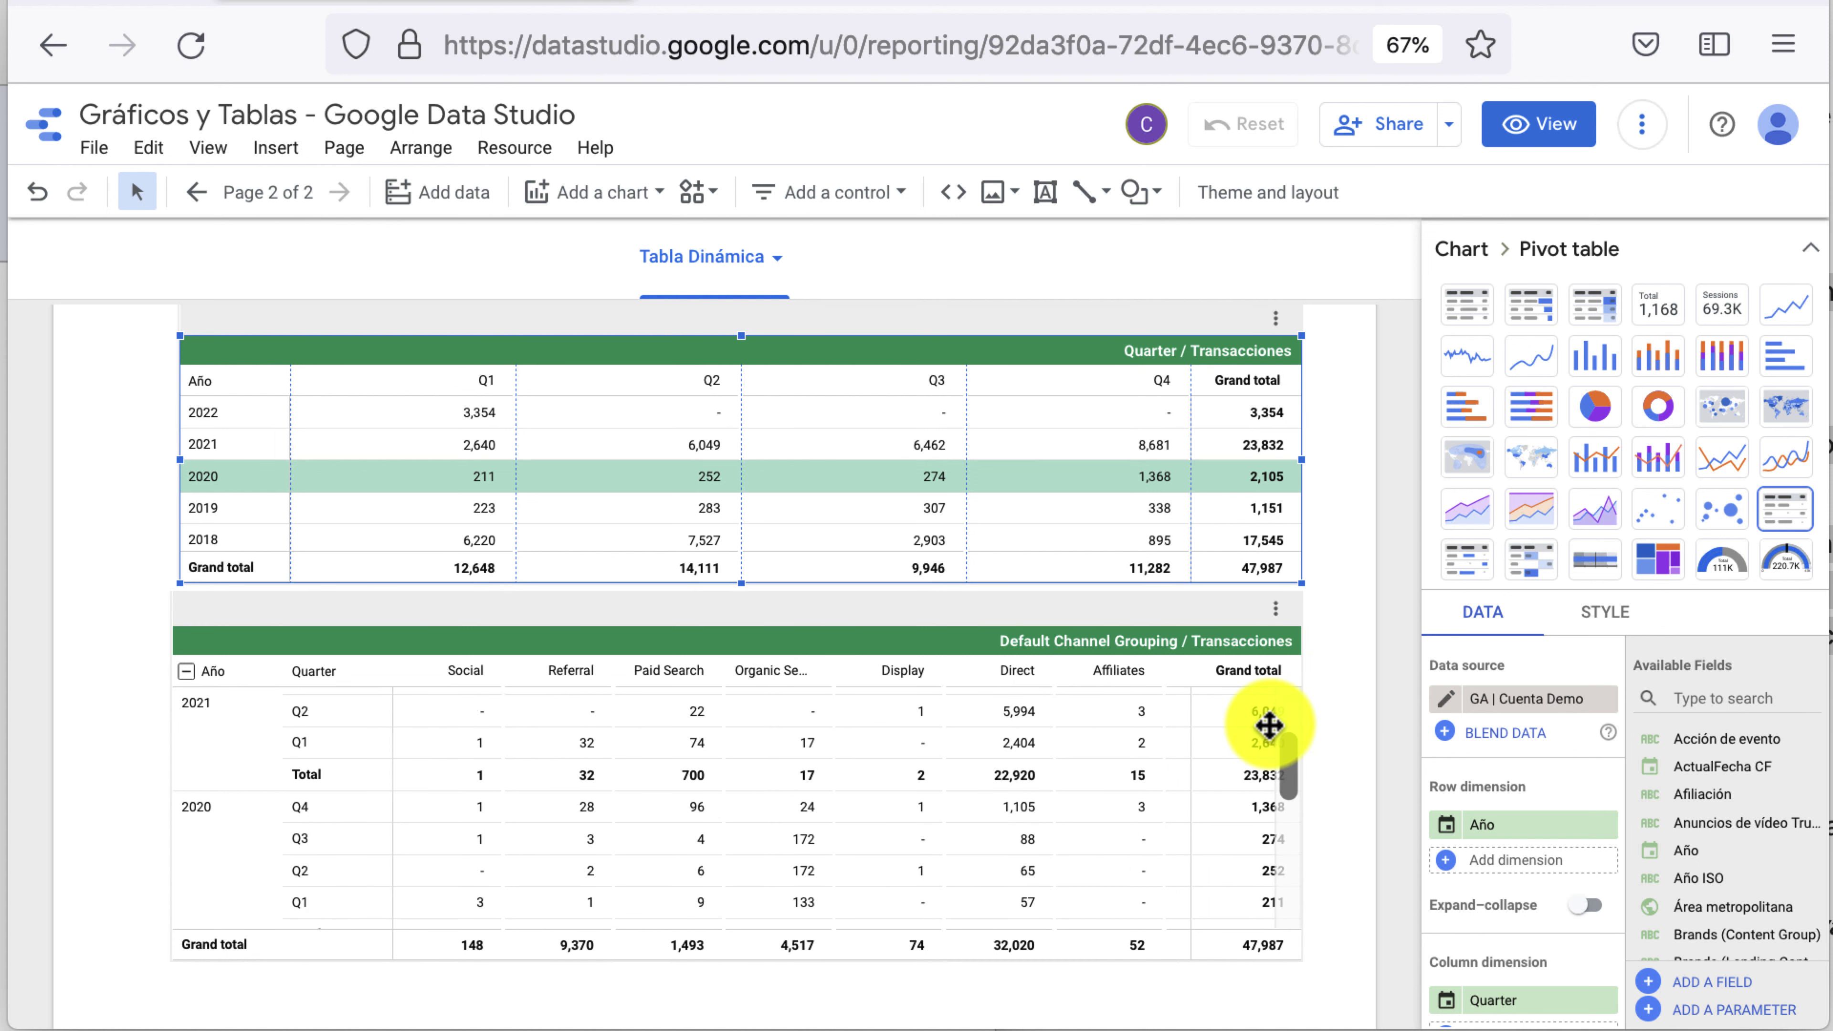
{"action": "scroll", "coordinate": [1270, 725], "scroll_direction": "down", "scroll_amount": 2}
{"action": "scroll", "coordinate": [1270, 725], "scroll_direction": "down", "scroll_amount": 2}
{"action": "scroll", "coordinate": [1269, 726], "scroll_direction": "up", "scroll_amount": 1}
{"action": "scroll", "coordinate": [1270, 726], "scroll_direction": "up", "scroll_amount": 3}
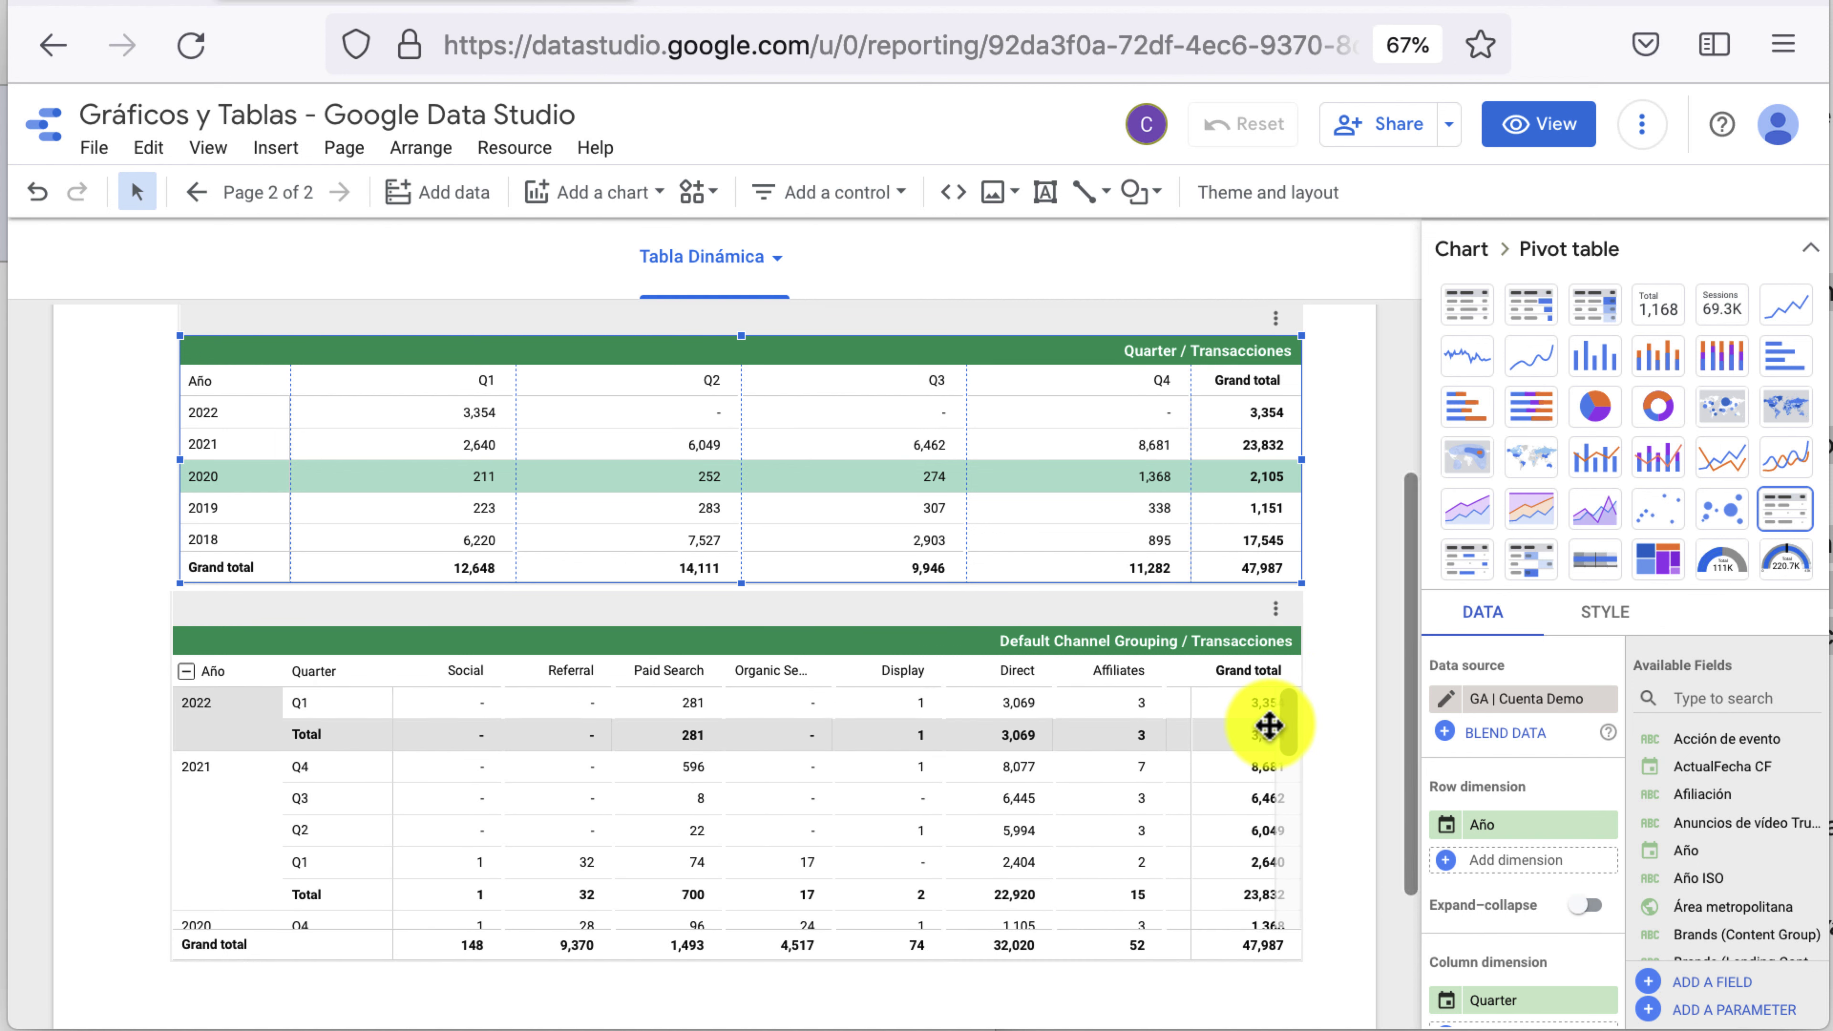
{"action": "scroll", "coordinate": [1302, 675], "scroll_direction": "up", "scroll_amount": 2}
{"action": "scroll", "coordinate": [1303, 675], "scroll_direction": "up", "scroll_amount": 1}
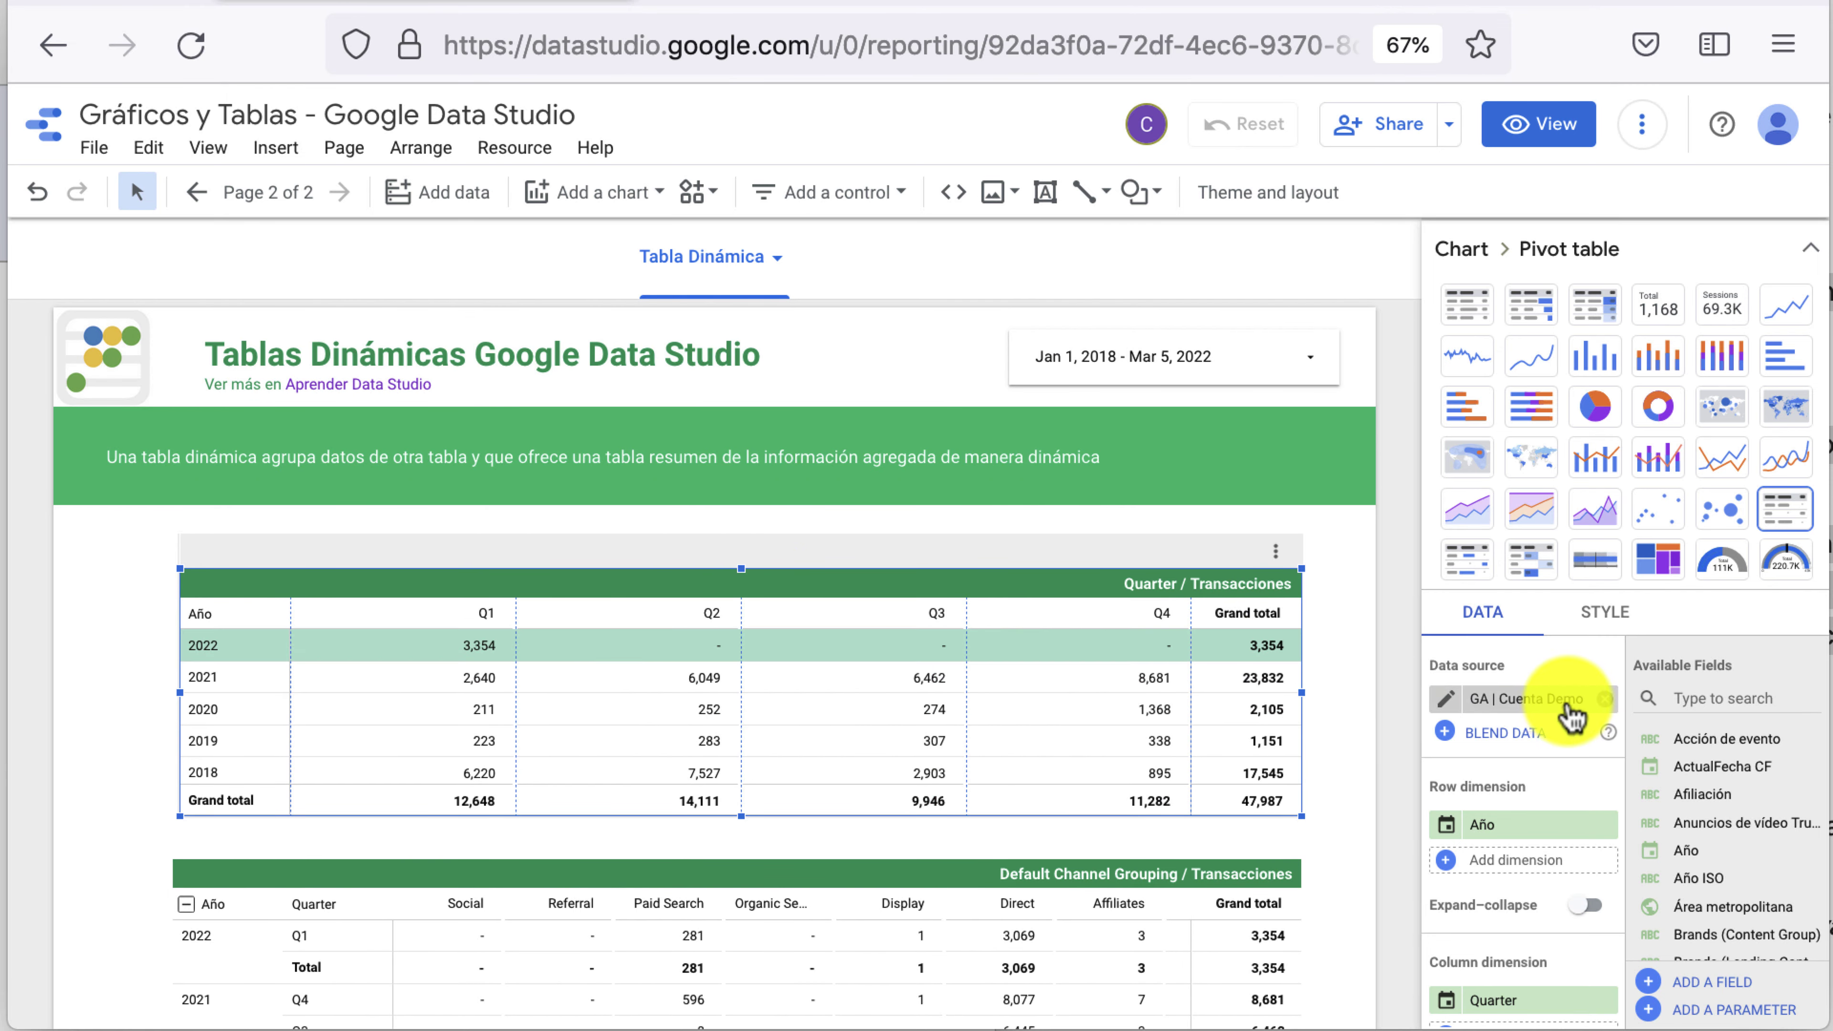
{"action": "scroll", "coordinate": [1567, 715], "scroll_direction": "down", "scroll_amount": 2}
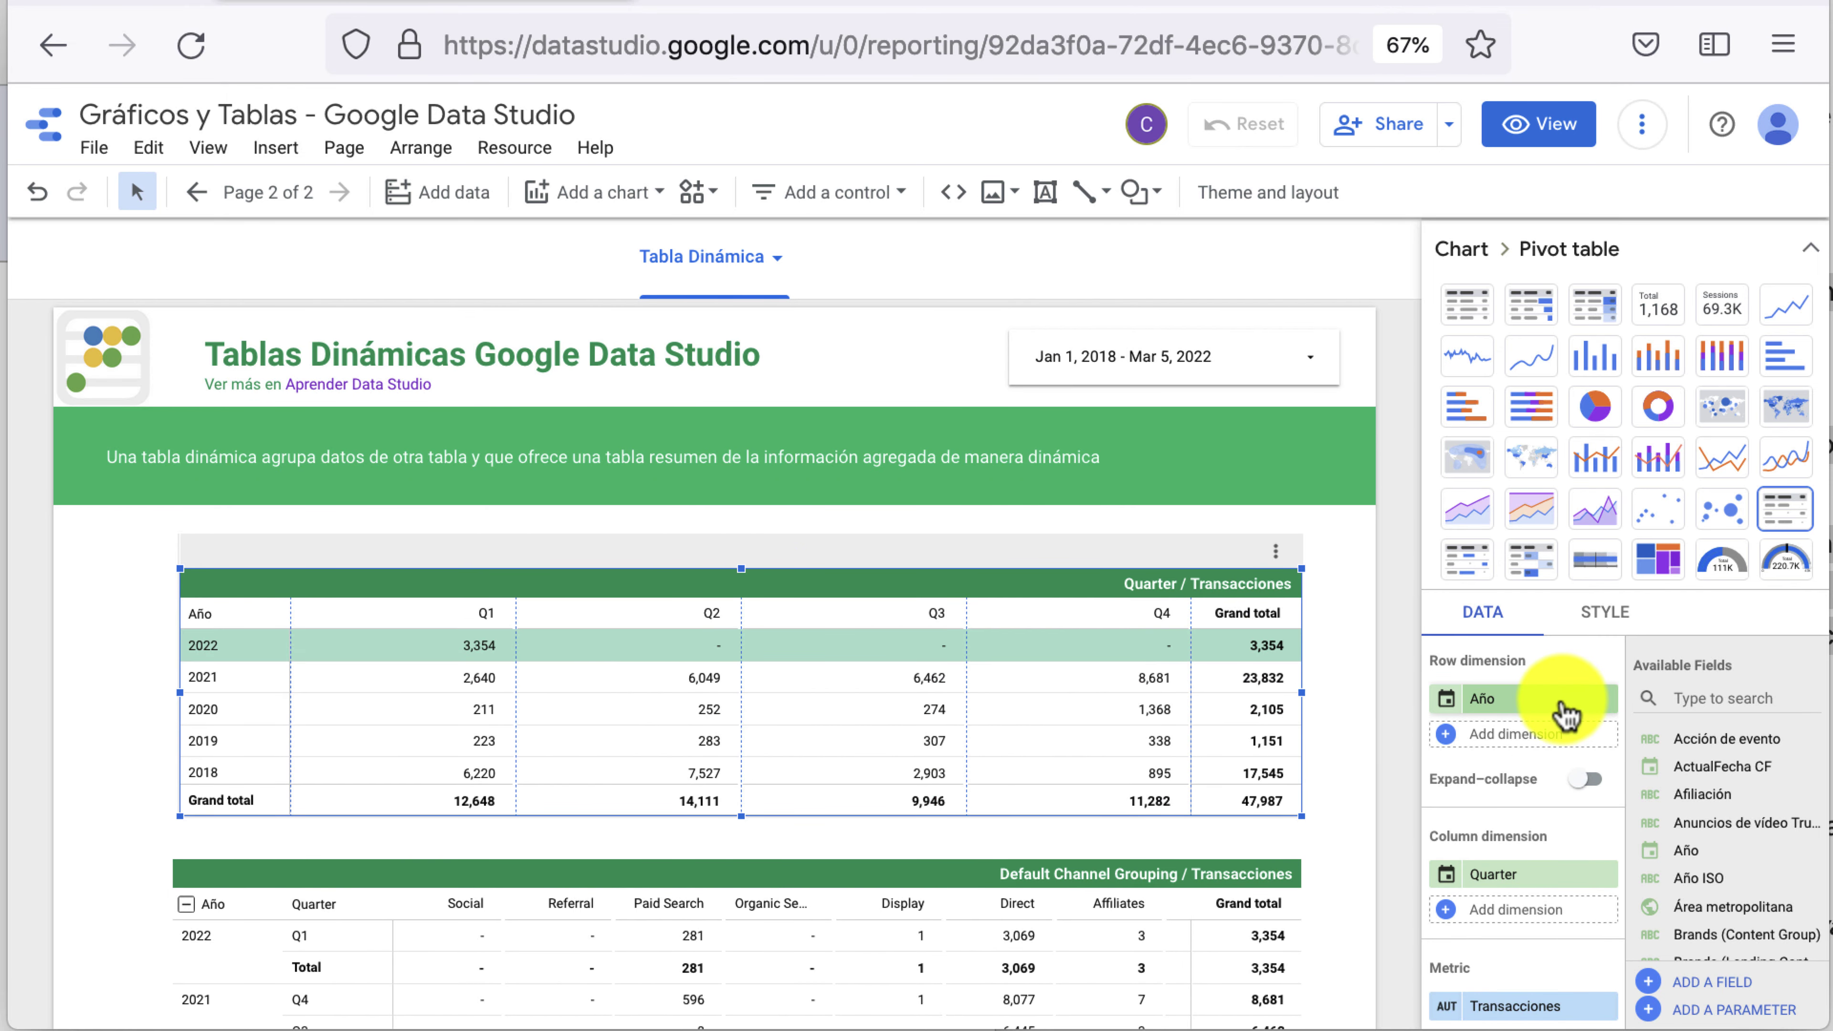
Use Semana ISO del año as the row dimension and as the column dimension in place of Quarter
{"action": "left_click", "coordinate": [1562, 707]}
{"action": "key", "text": "BackSpace"}
{"action": "type", "text": "sem"}
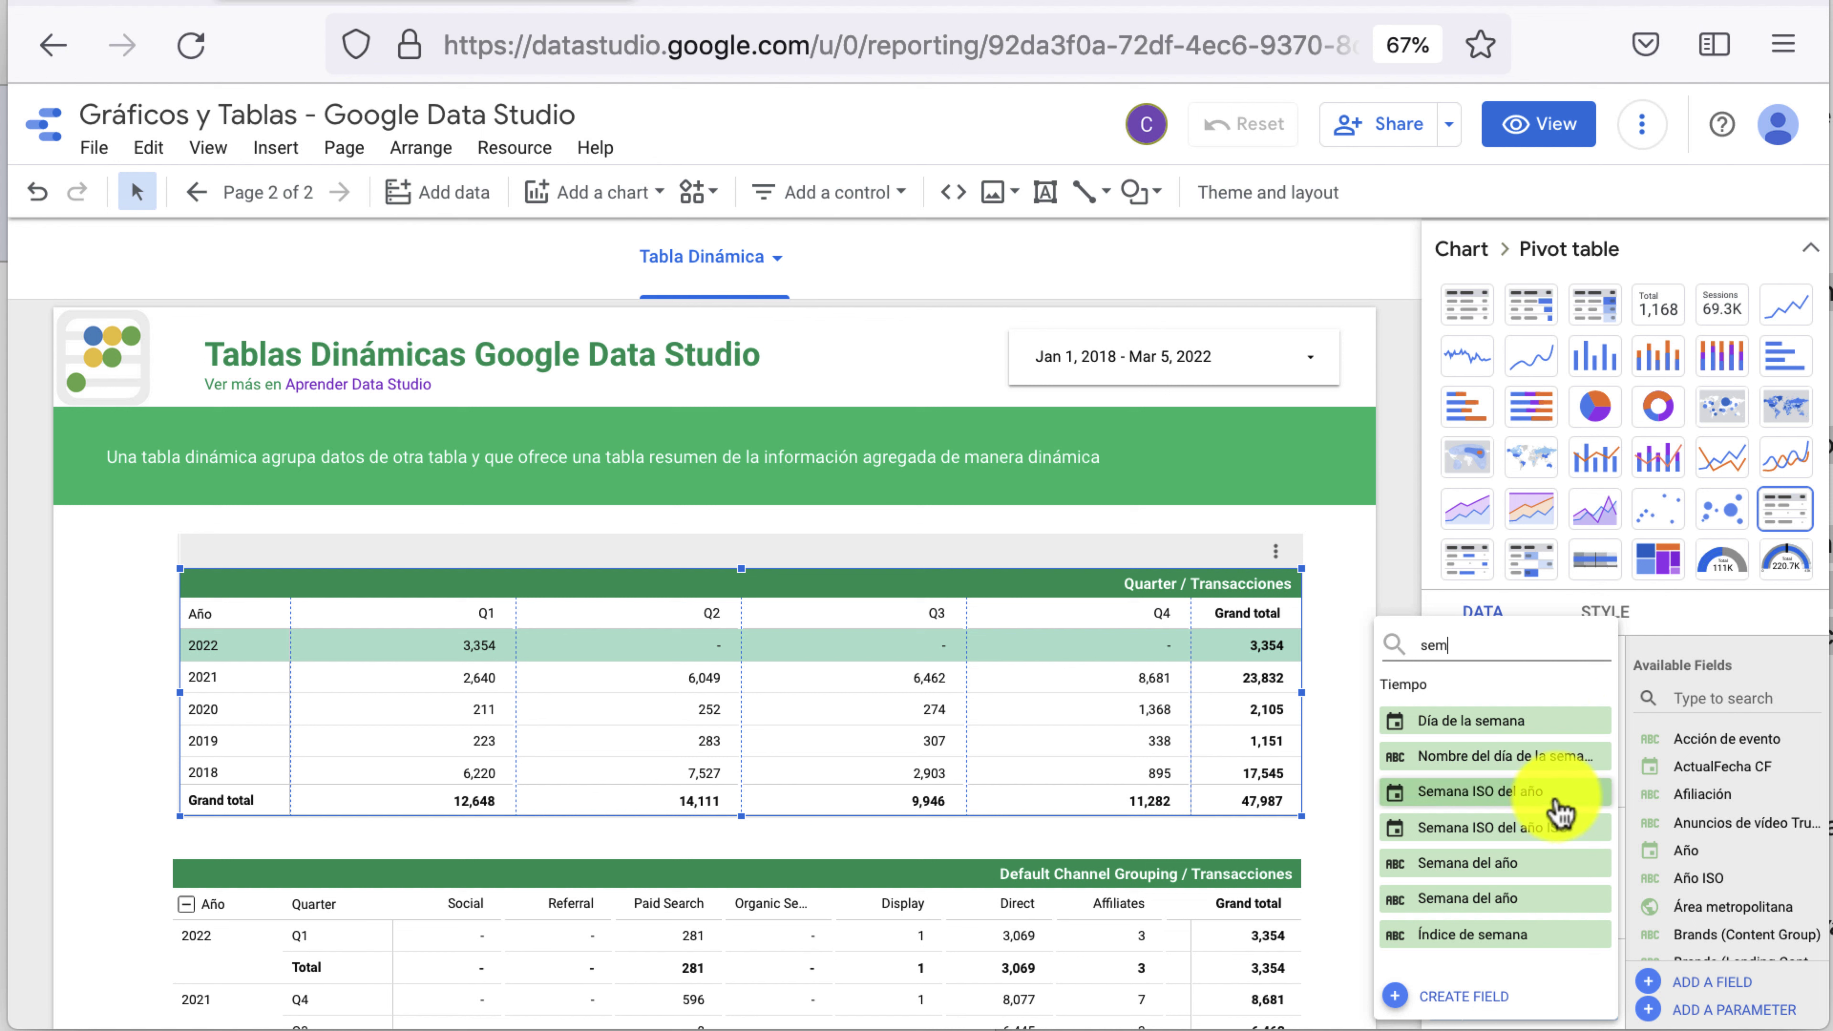
{"action": "left_click", "coordinate": [1515, 792]}
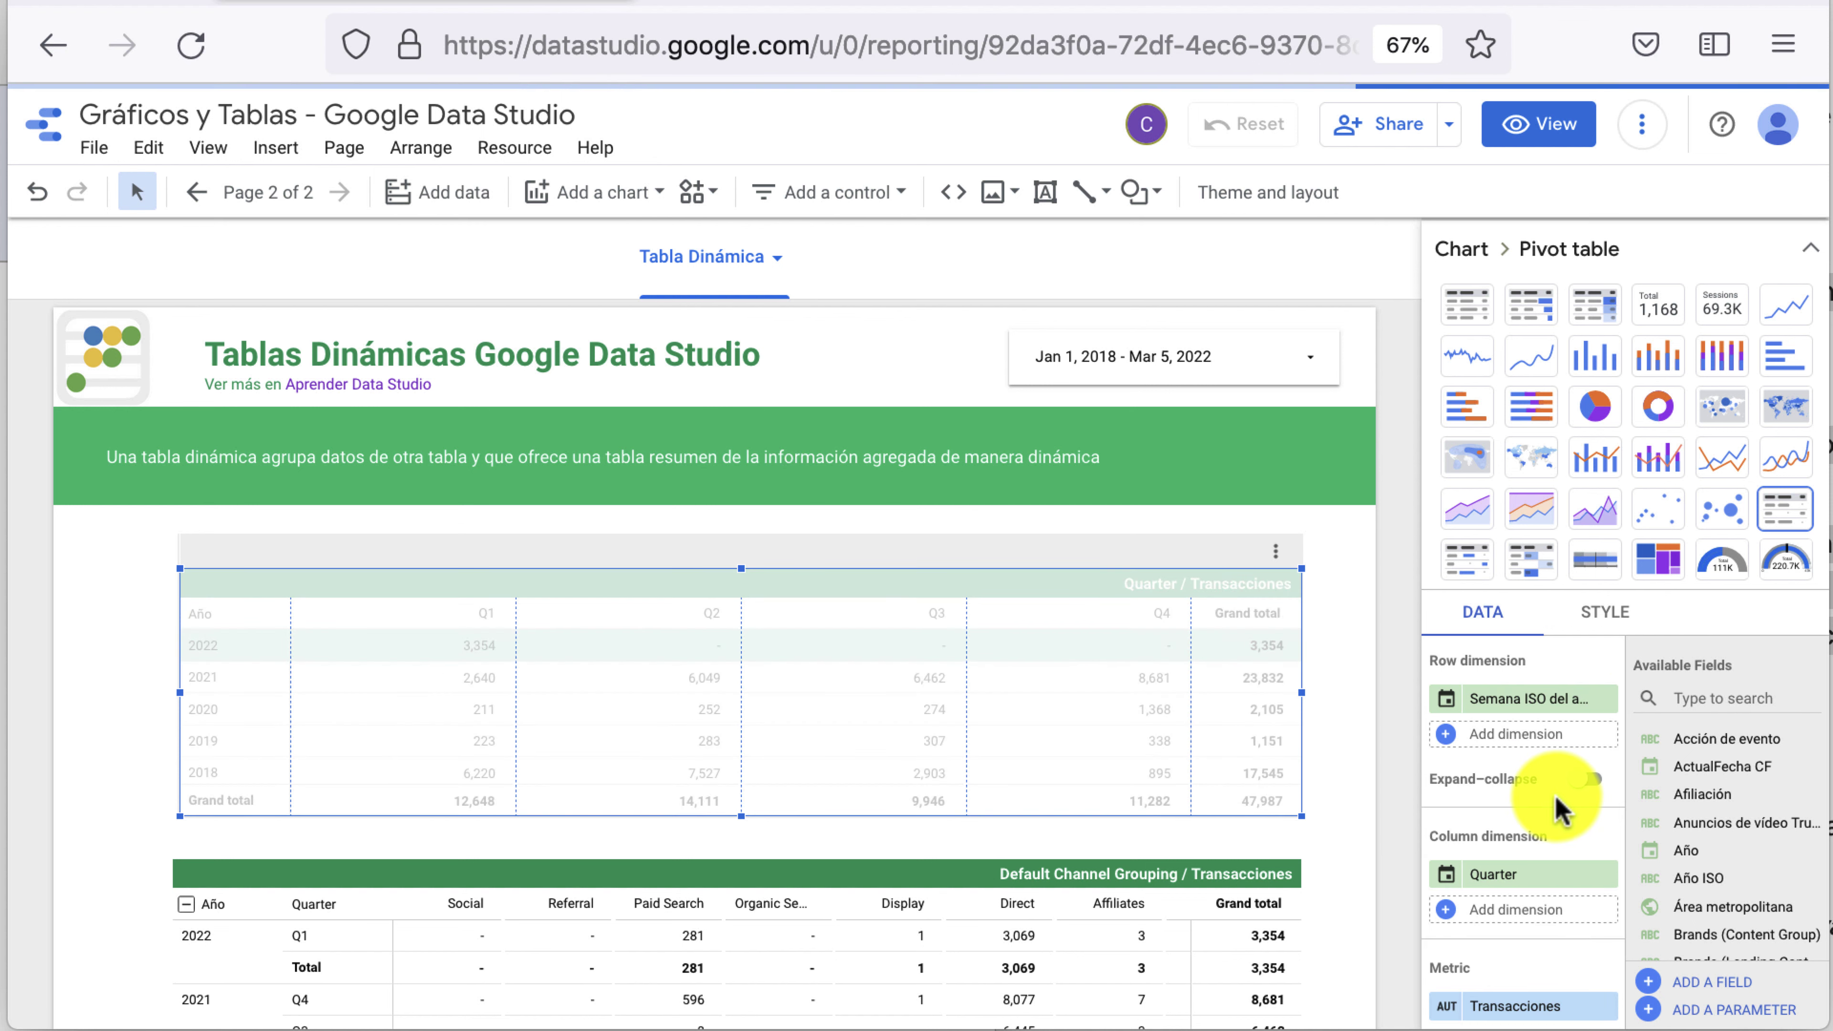
{"action": "mouse_move", "coordinate": [1524, 873]}
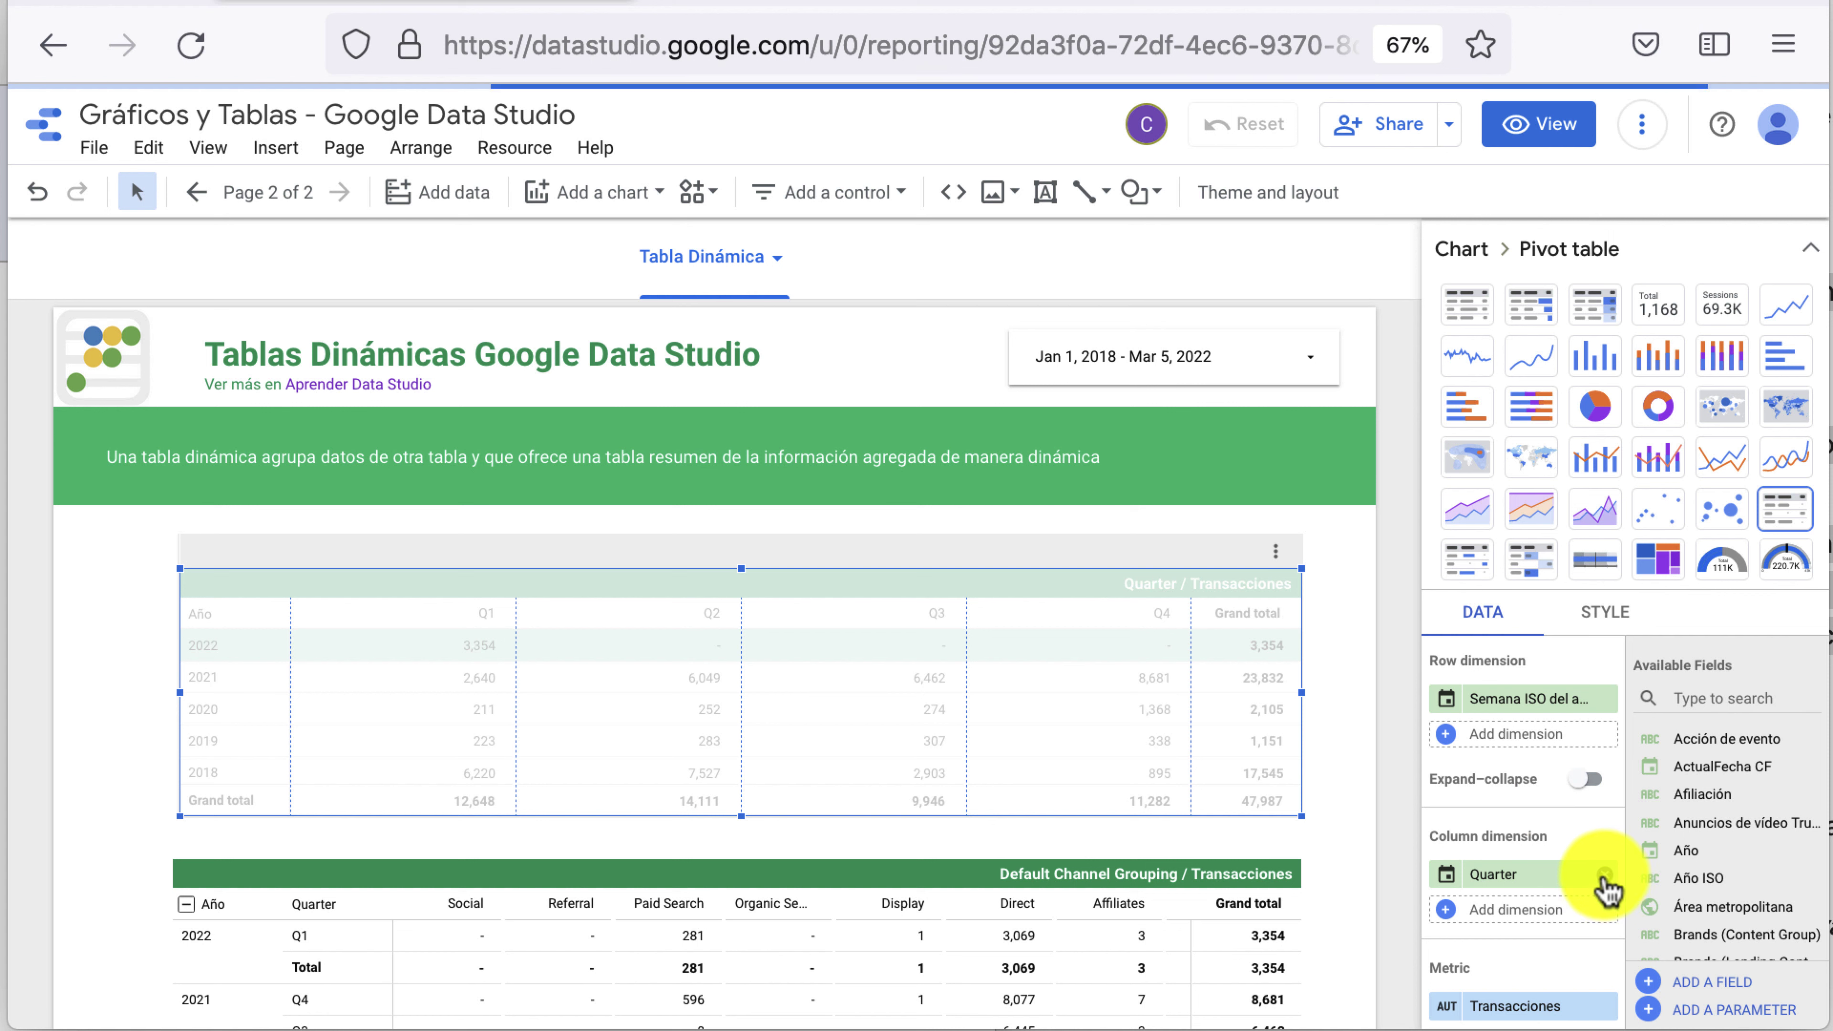
{"action": "left_click", "coordinate": [1603, 873]}
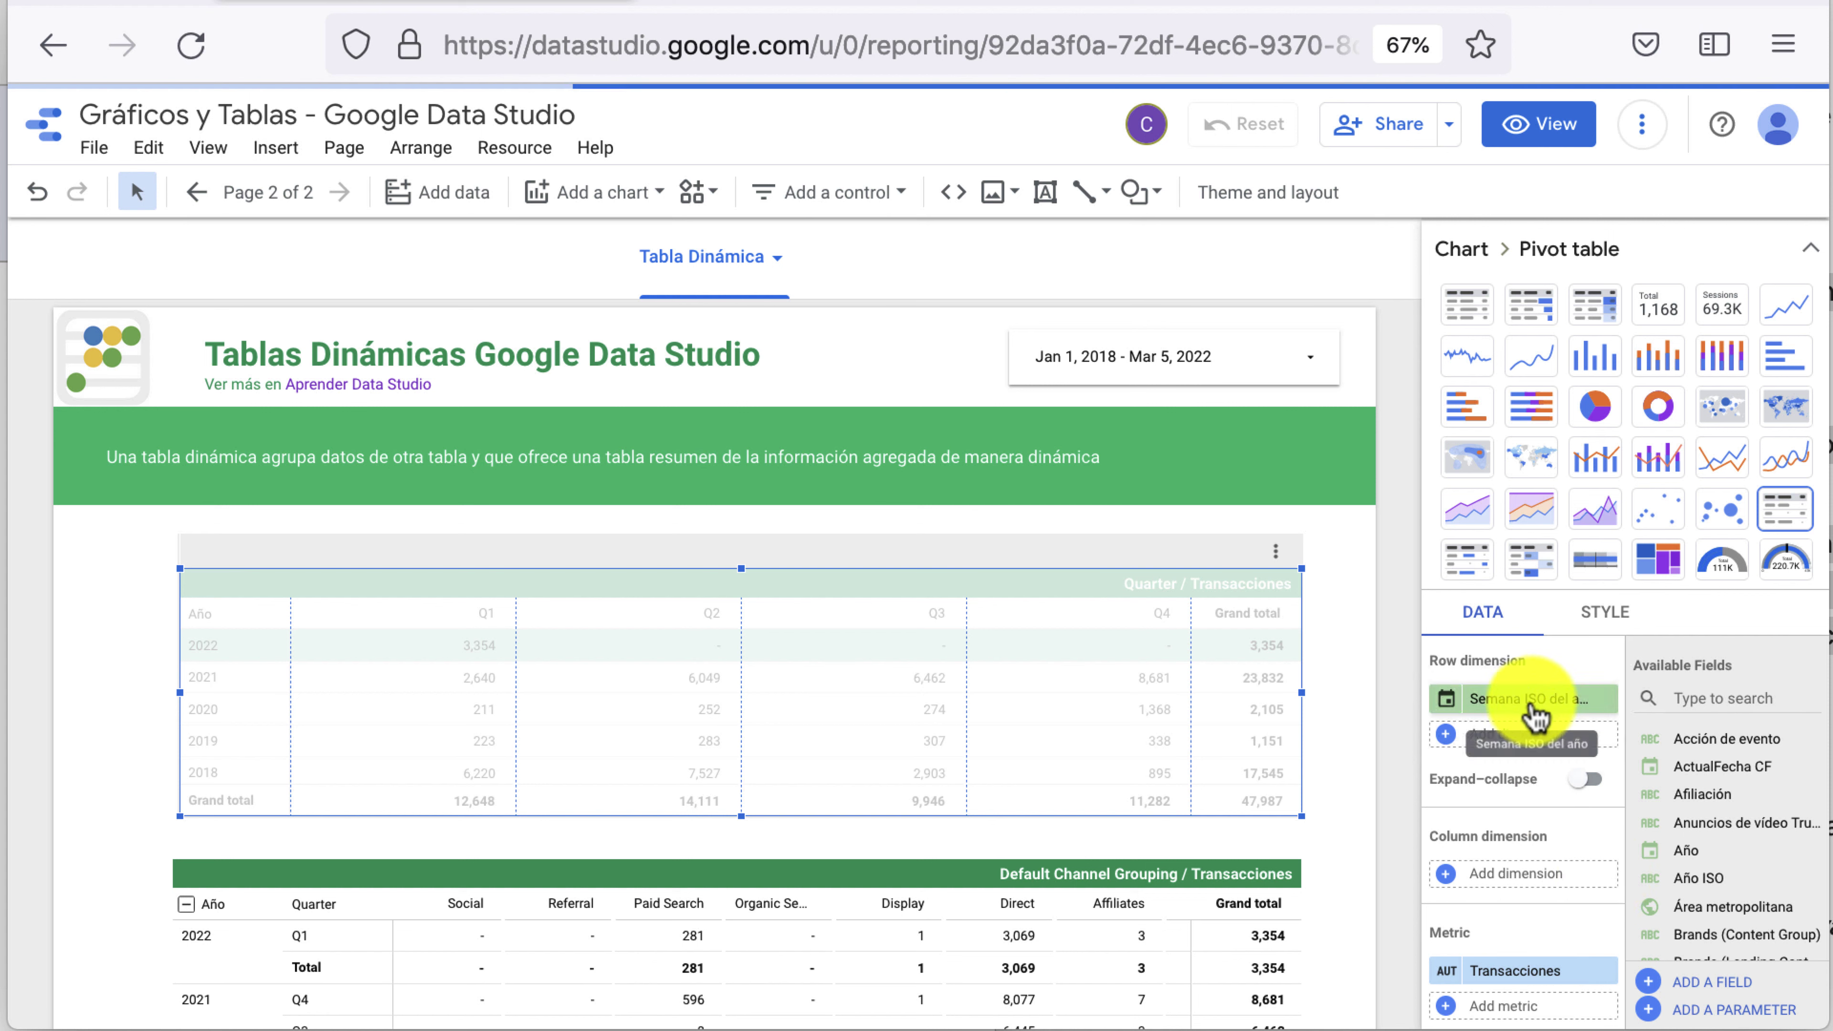
{"action": "left_click_drag", "start_coordinate": [1533, 715], "coordinate": [1546, 872]}
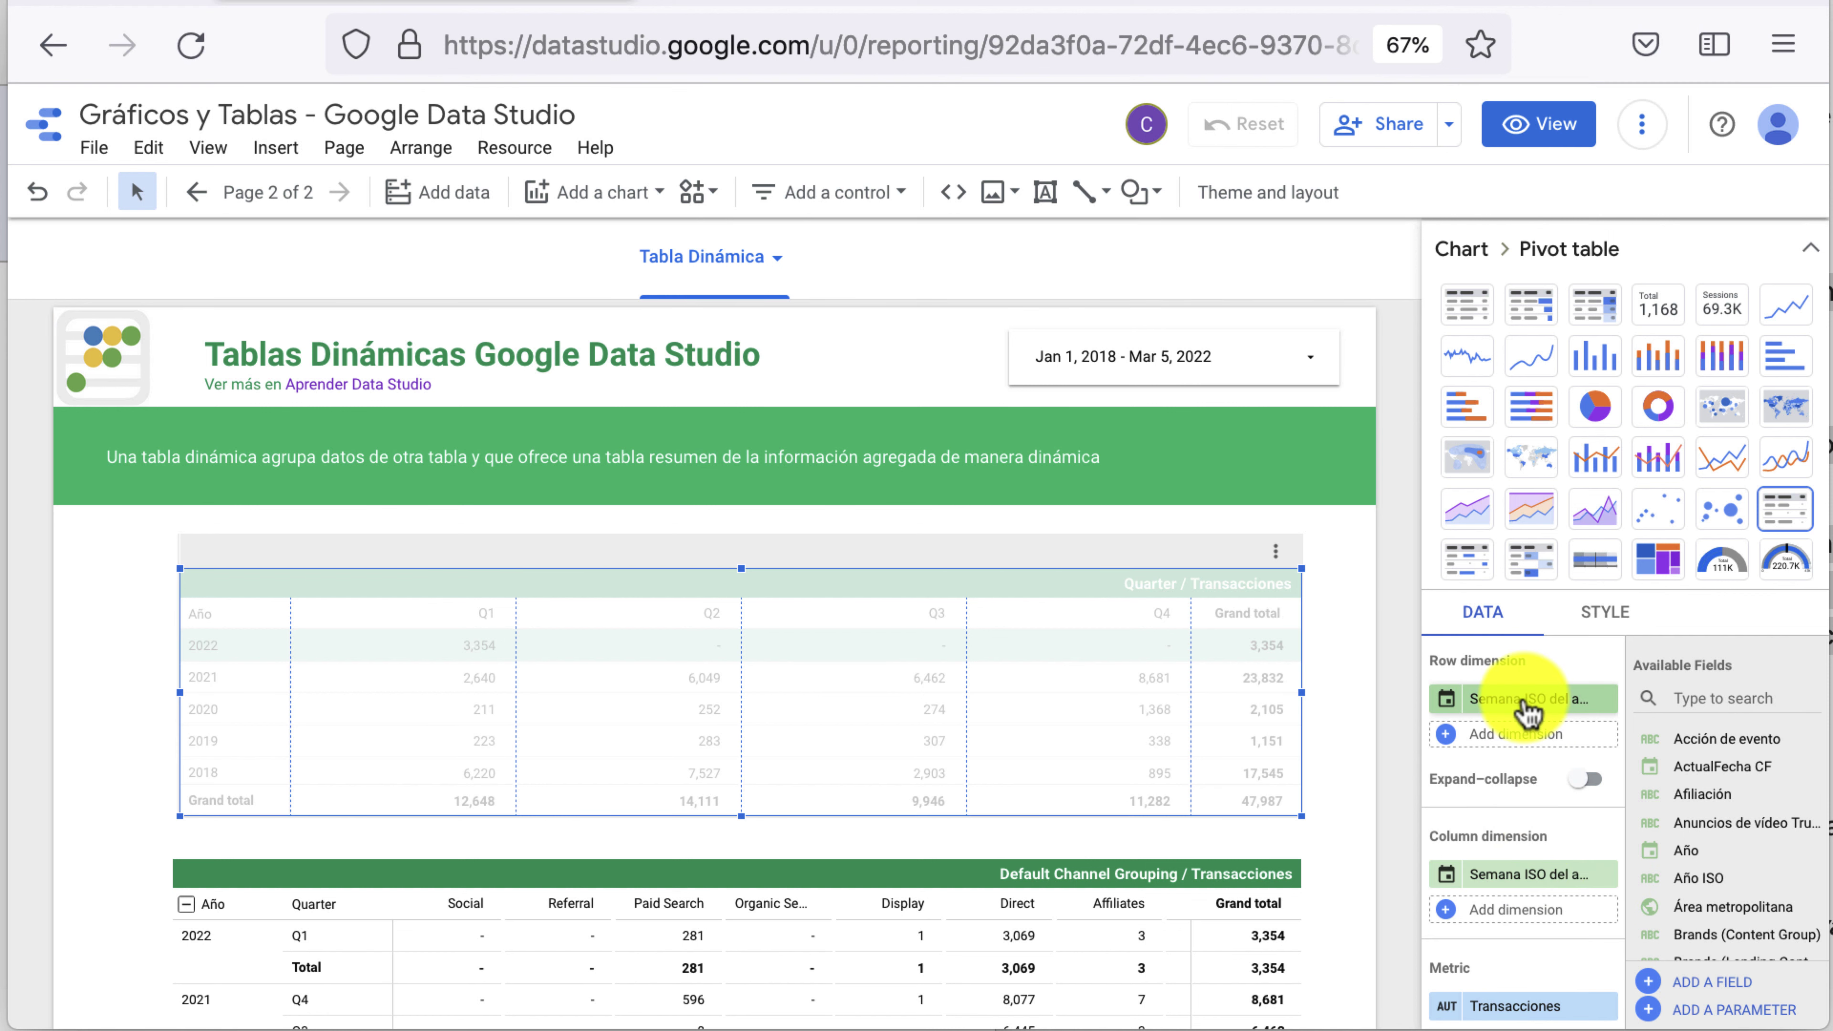
Change the pivot table's row dimension to Producto
{"action": "left_click", "coordinate": [1551, 698]}
{"action": "type", "text": "p"}
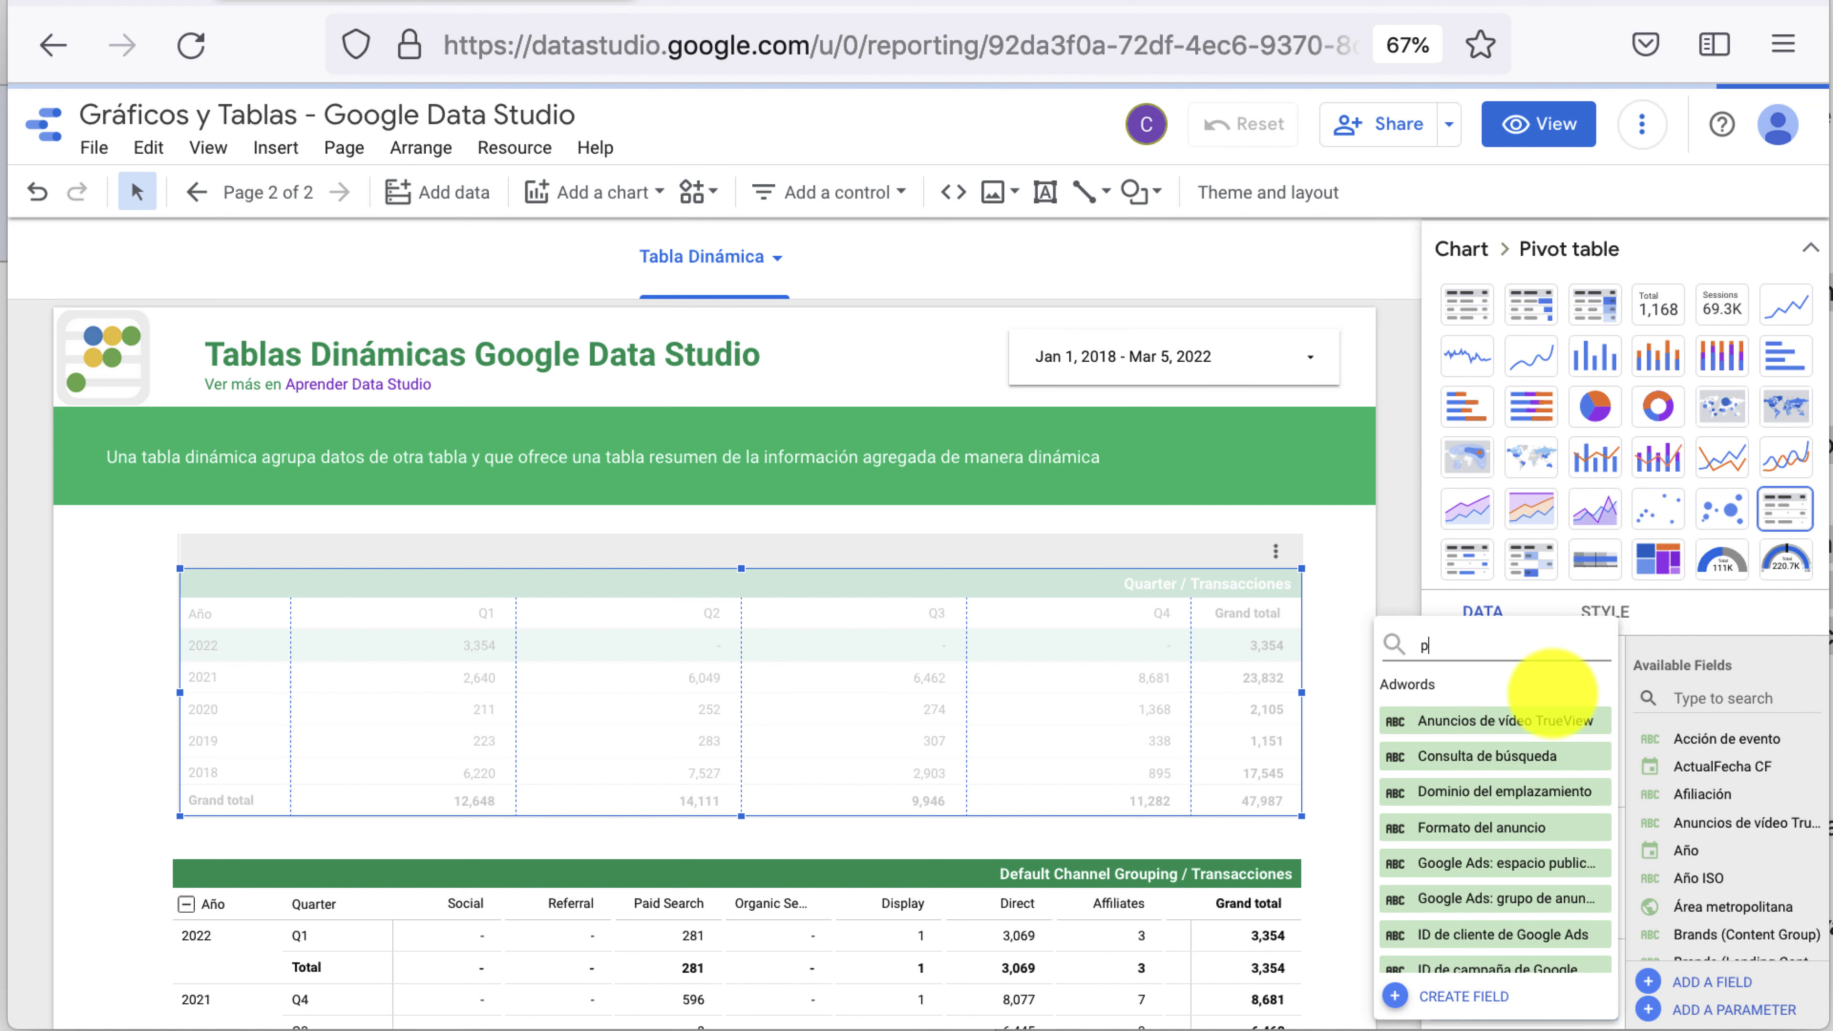
{"action": "type", "text": "roducto"}
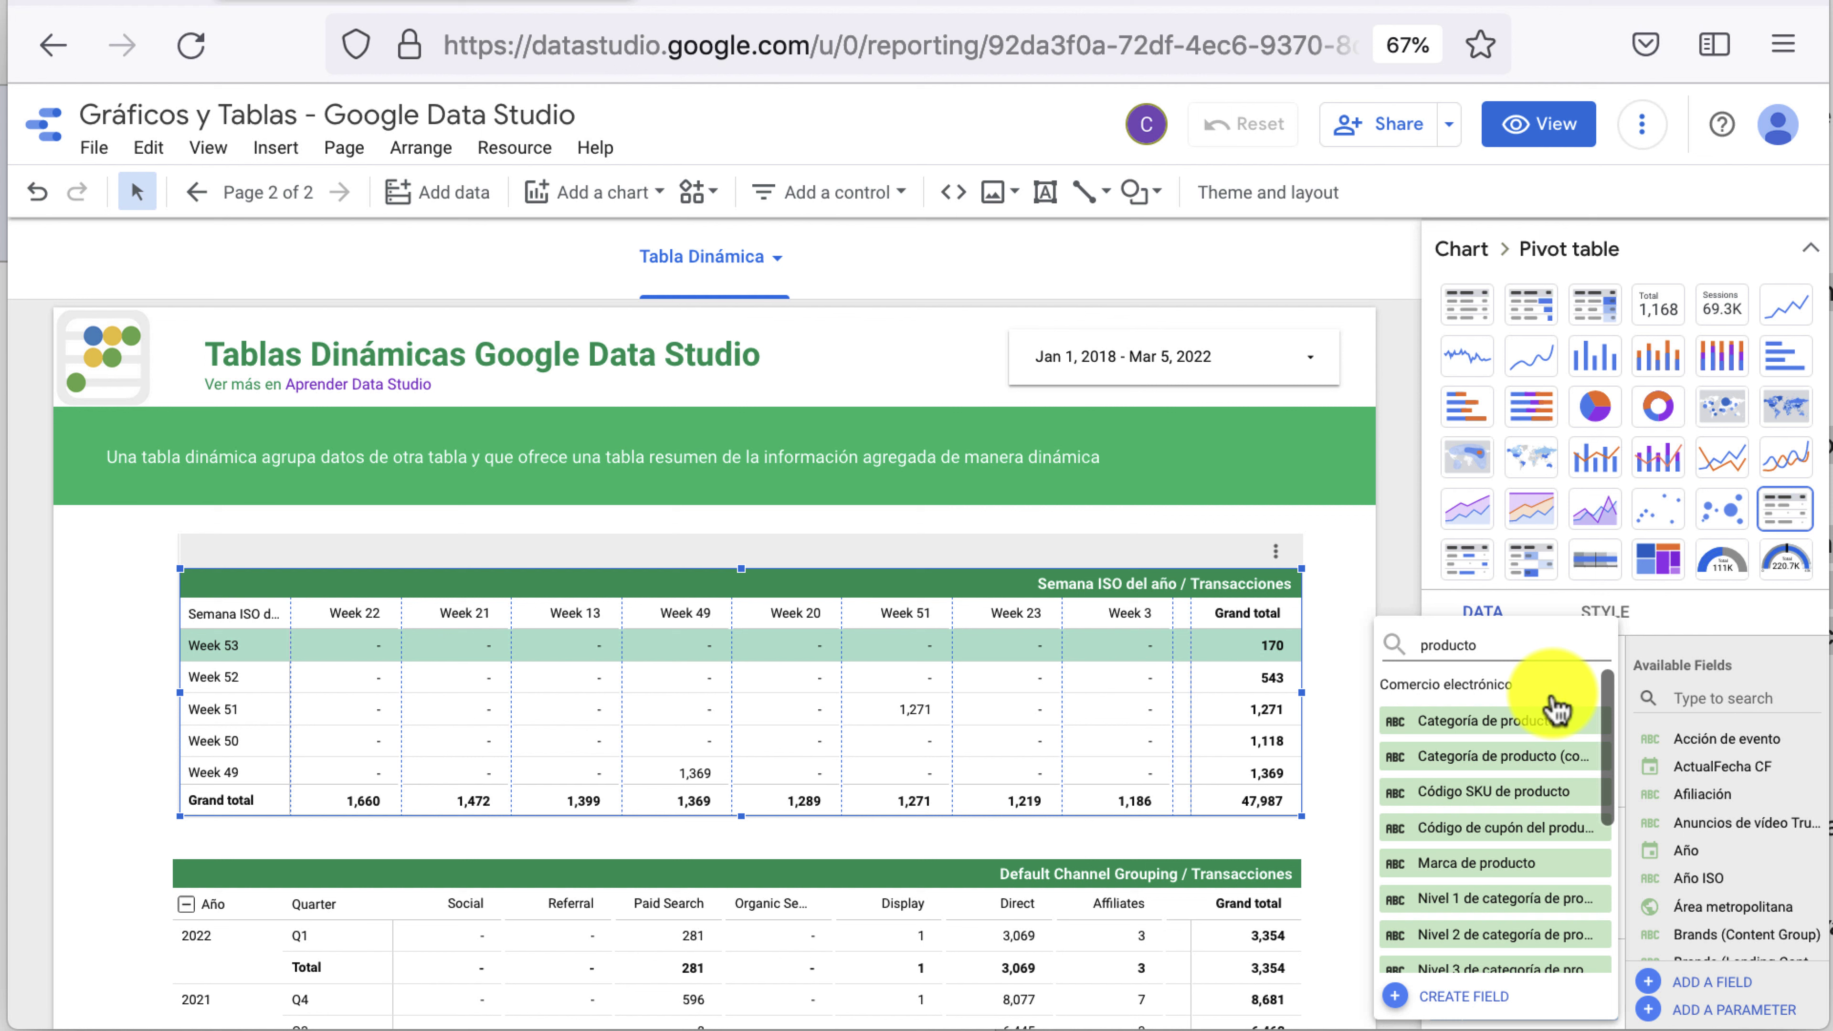
{"action": "scroll", "coordinate": [1570, 812], "scroll_direction": "down", "scroll_amount": 2}
{"action": "scroll", "coordinate": [1569, 812], "scroll_direction": "down", "scroll_amount": 2}
{"action": "scroll", "coordinate": [1569, 812], "scroll_direction": "down", "scroll_amount": 2}
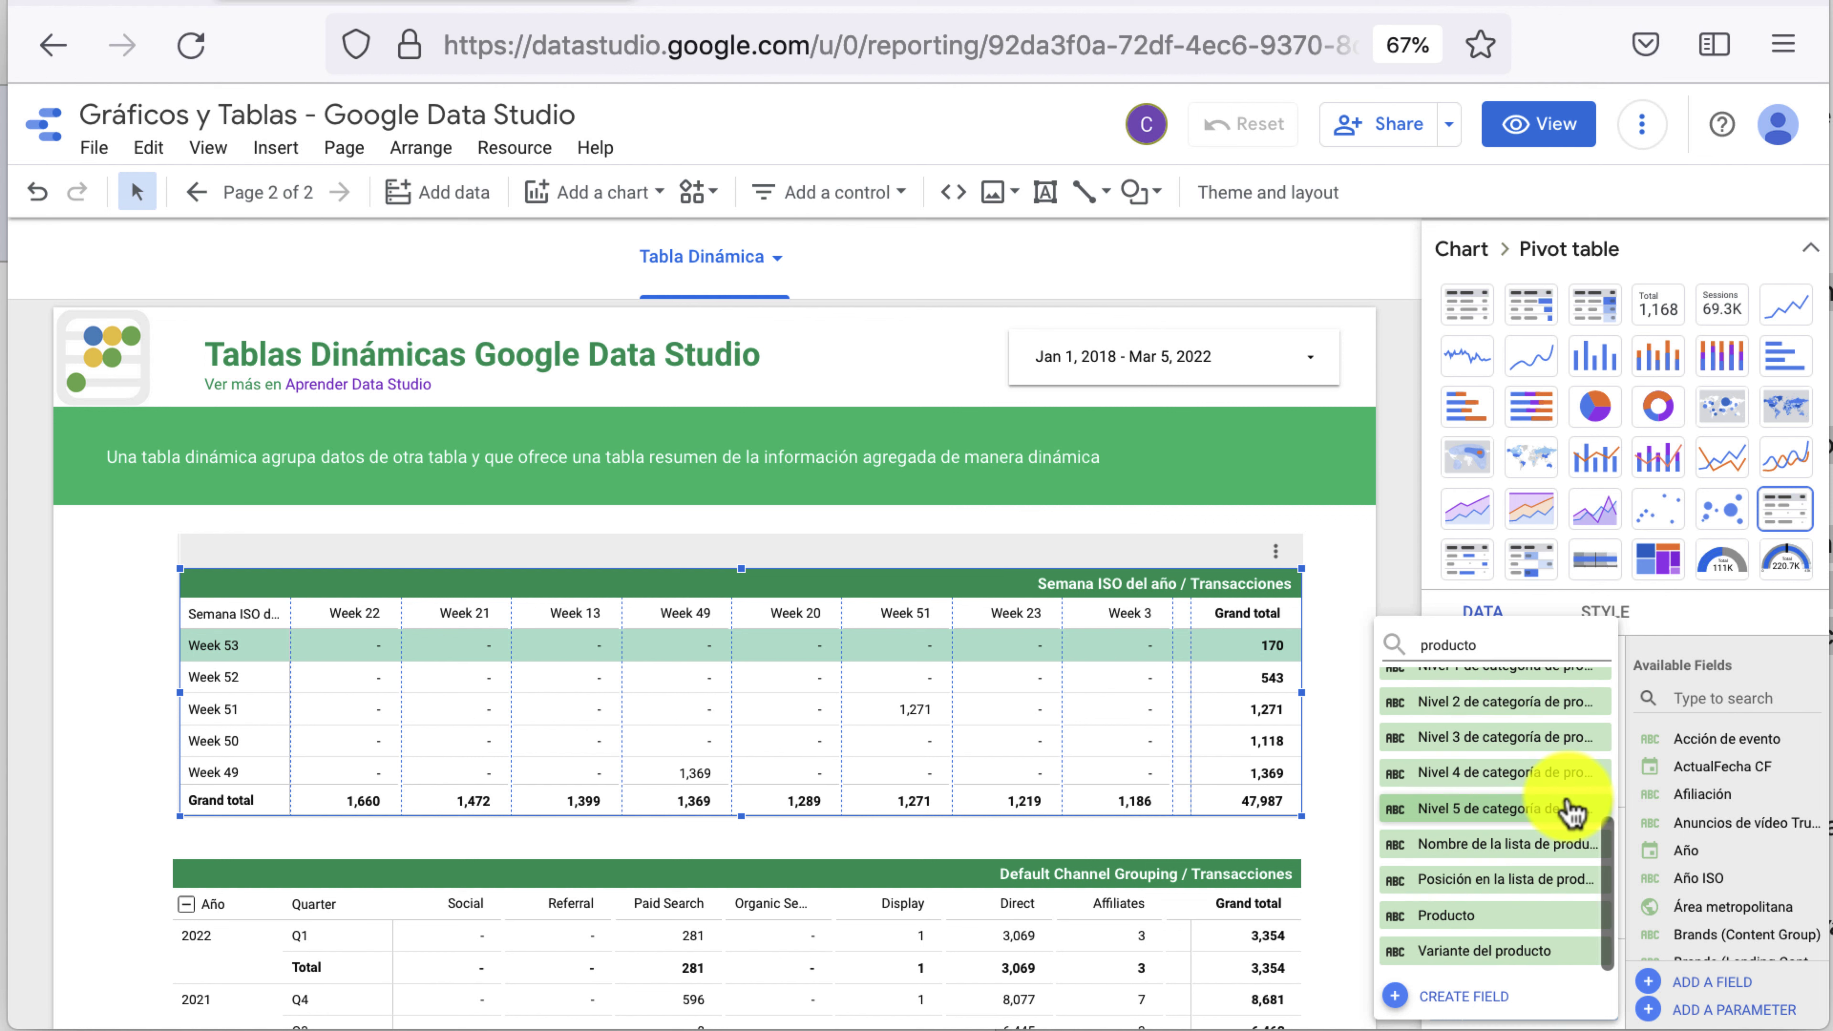
{"action": "left_click", "coordinate": [1479, 916]}
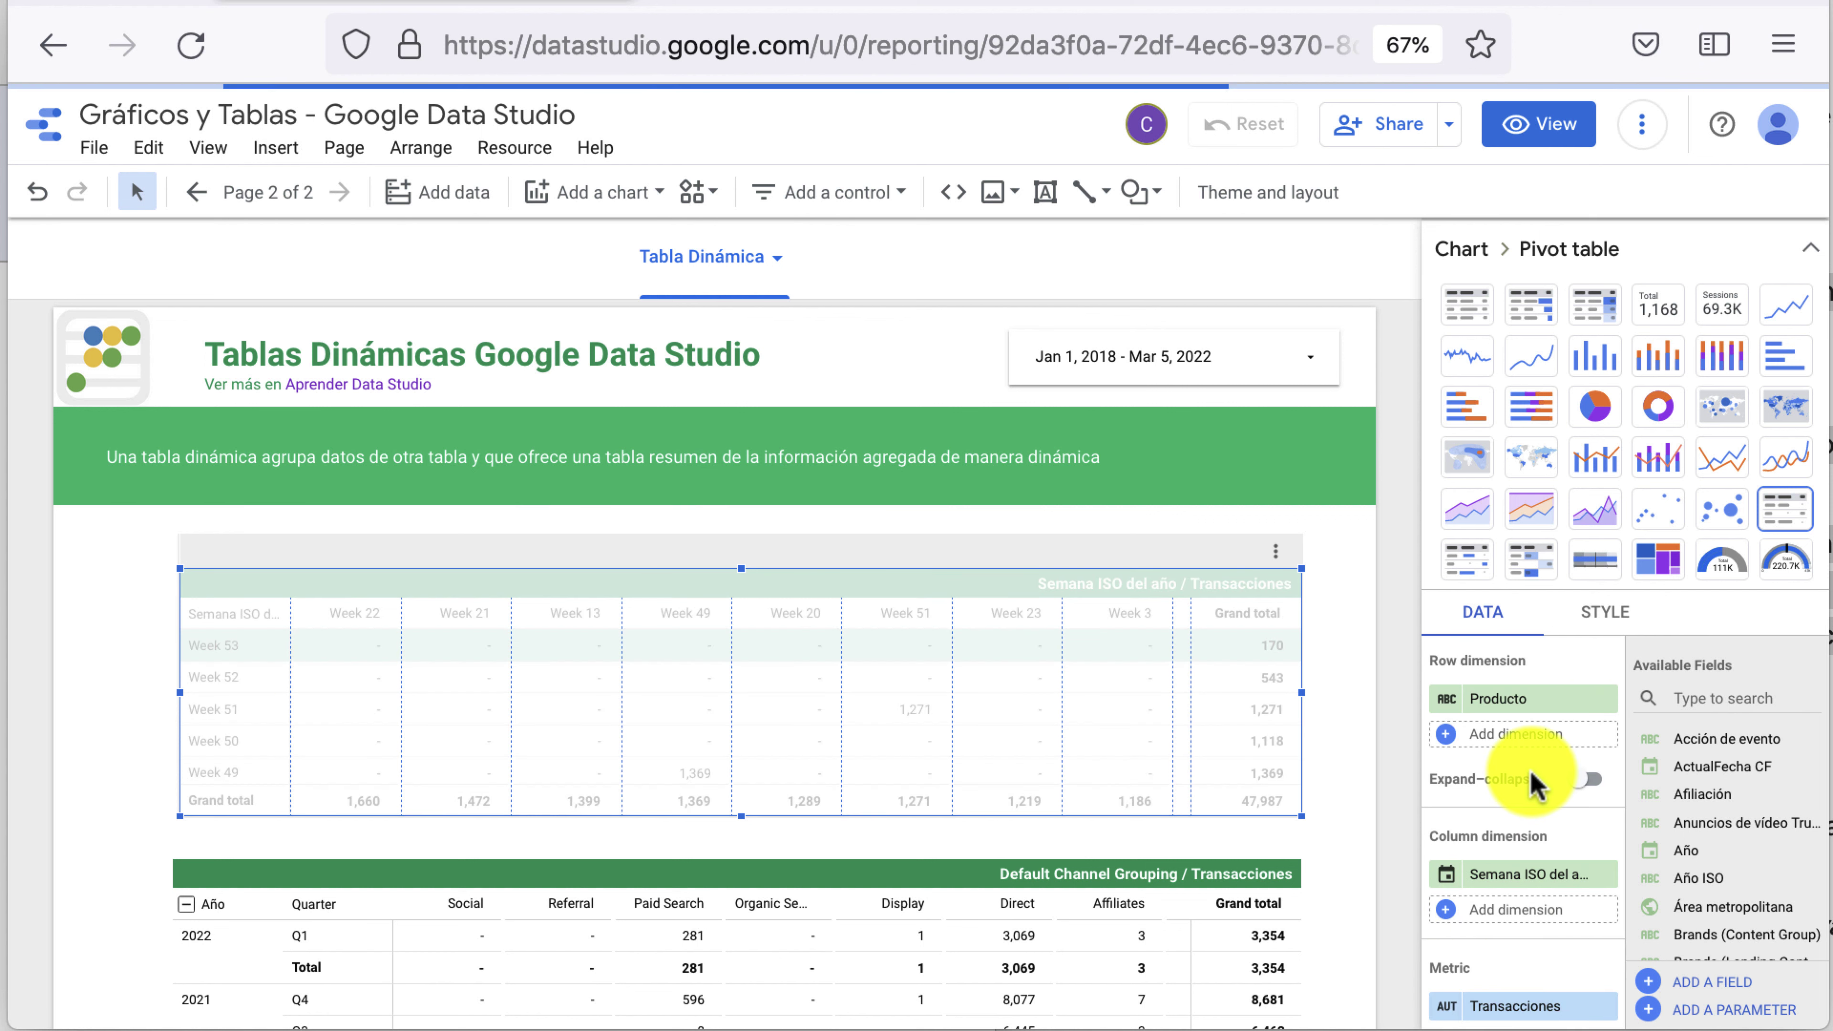
Refresh the report's data and remove the Semana ISO del año column dimension
{"action": "scroll", "coordinate": [1536, 880], "scroll_direction": "down", "scroll_amount": 1}
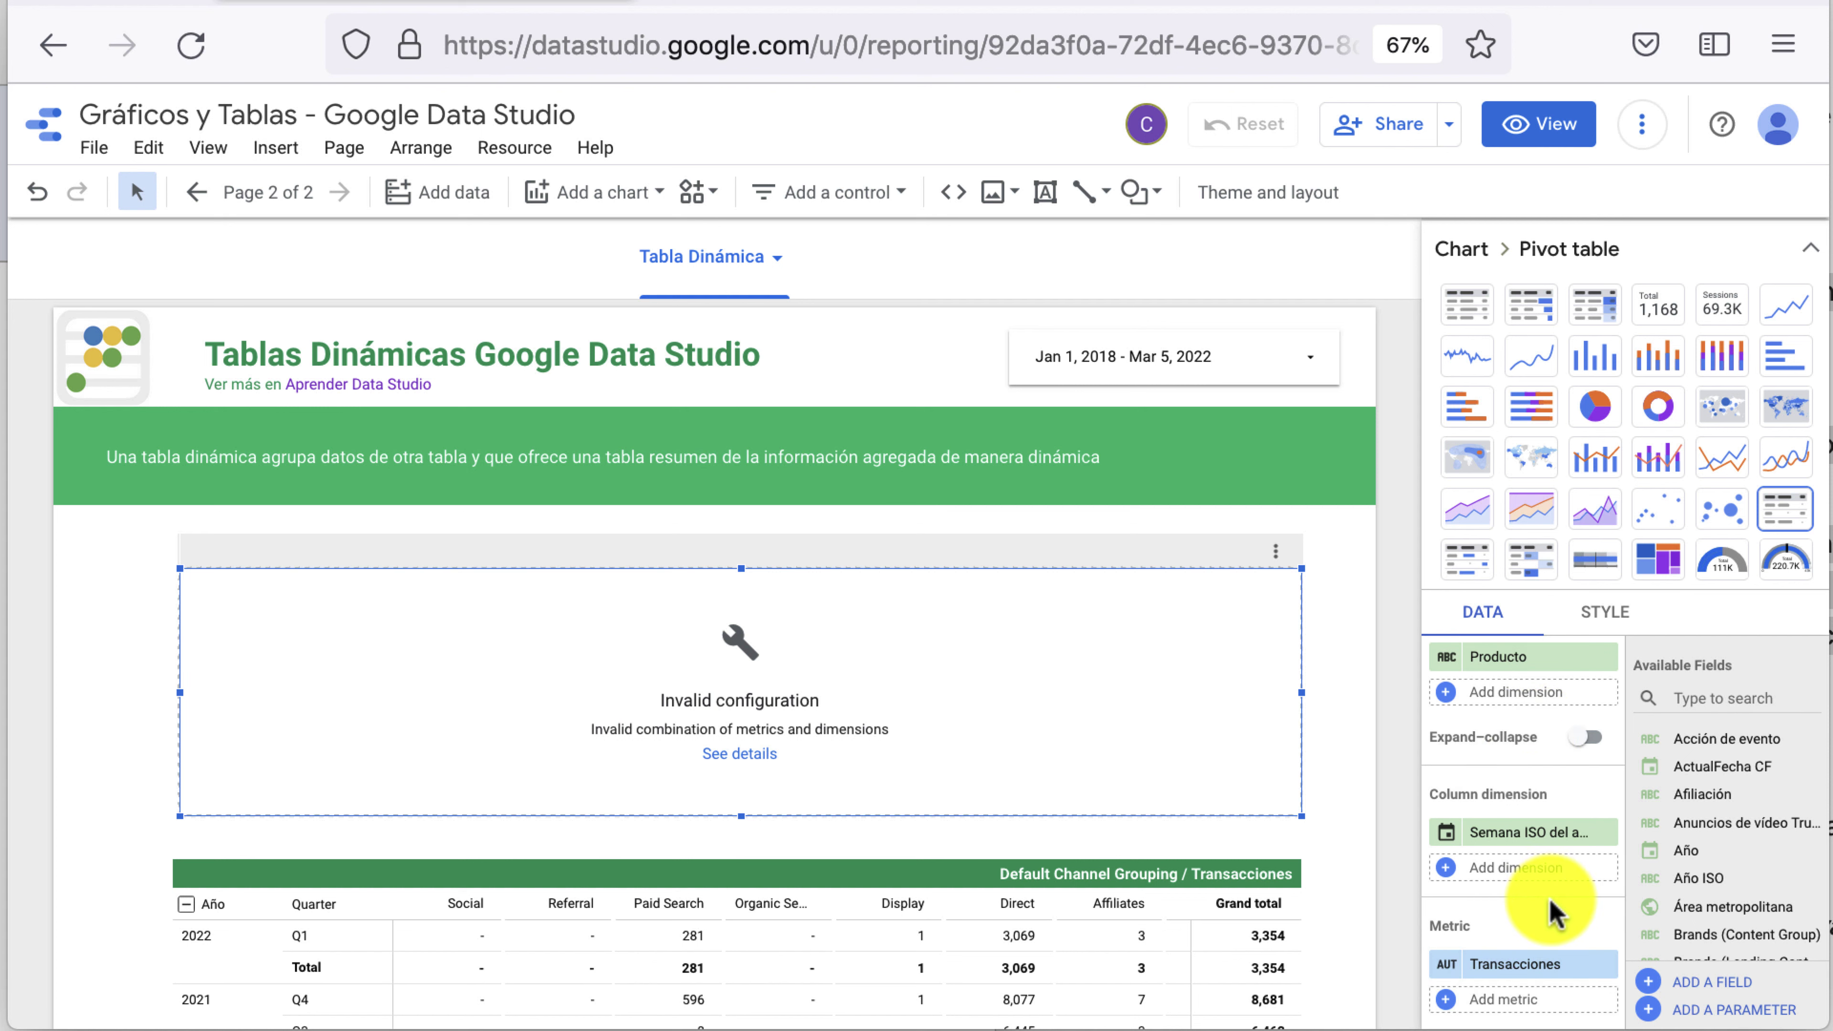
{"action": "left_click", "coordinate": [1606, 967]}
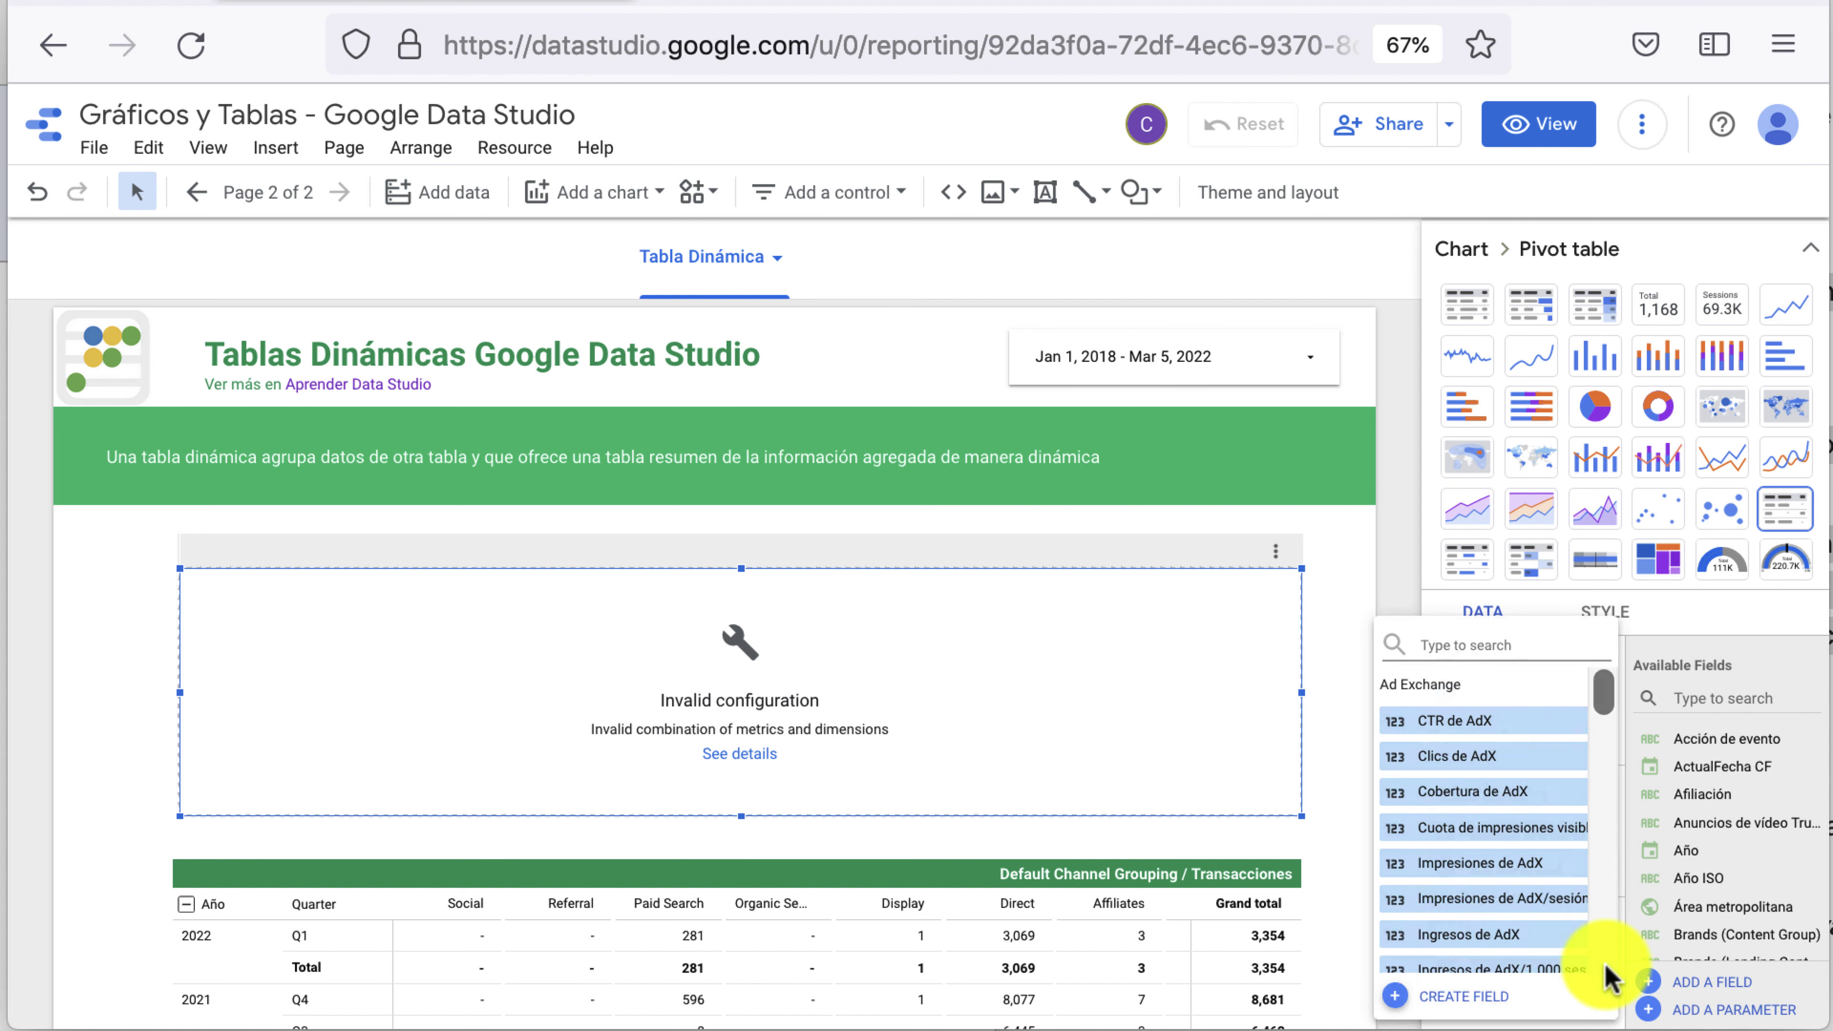
{"action": "left_click", "coordinate": [1658, 143]}
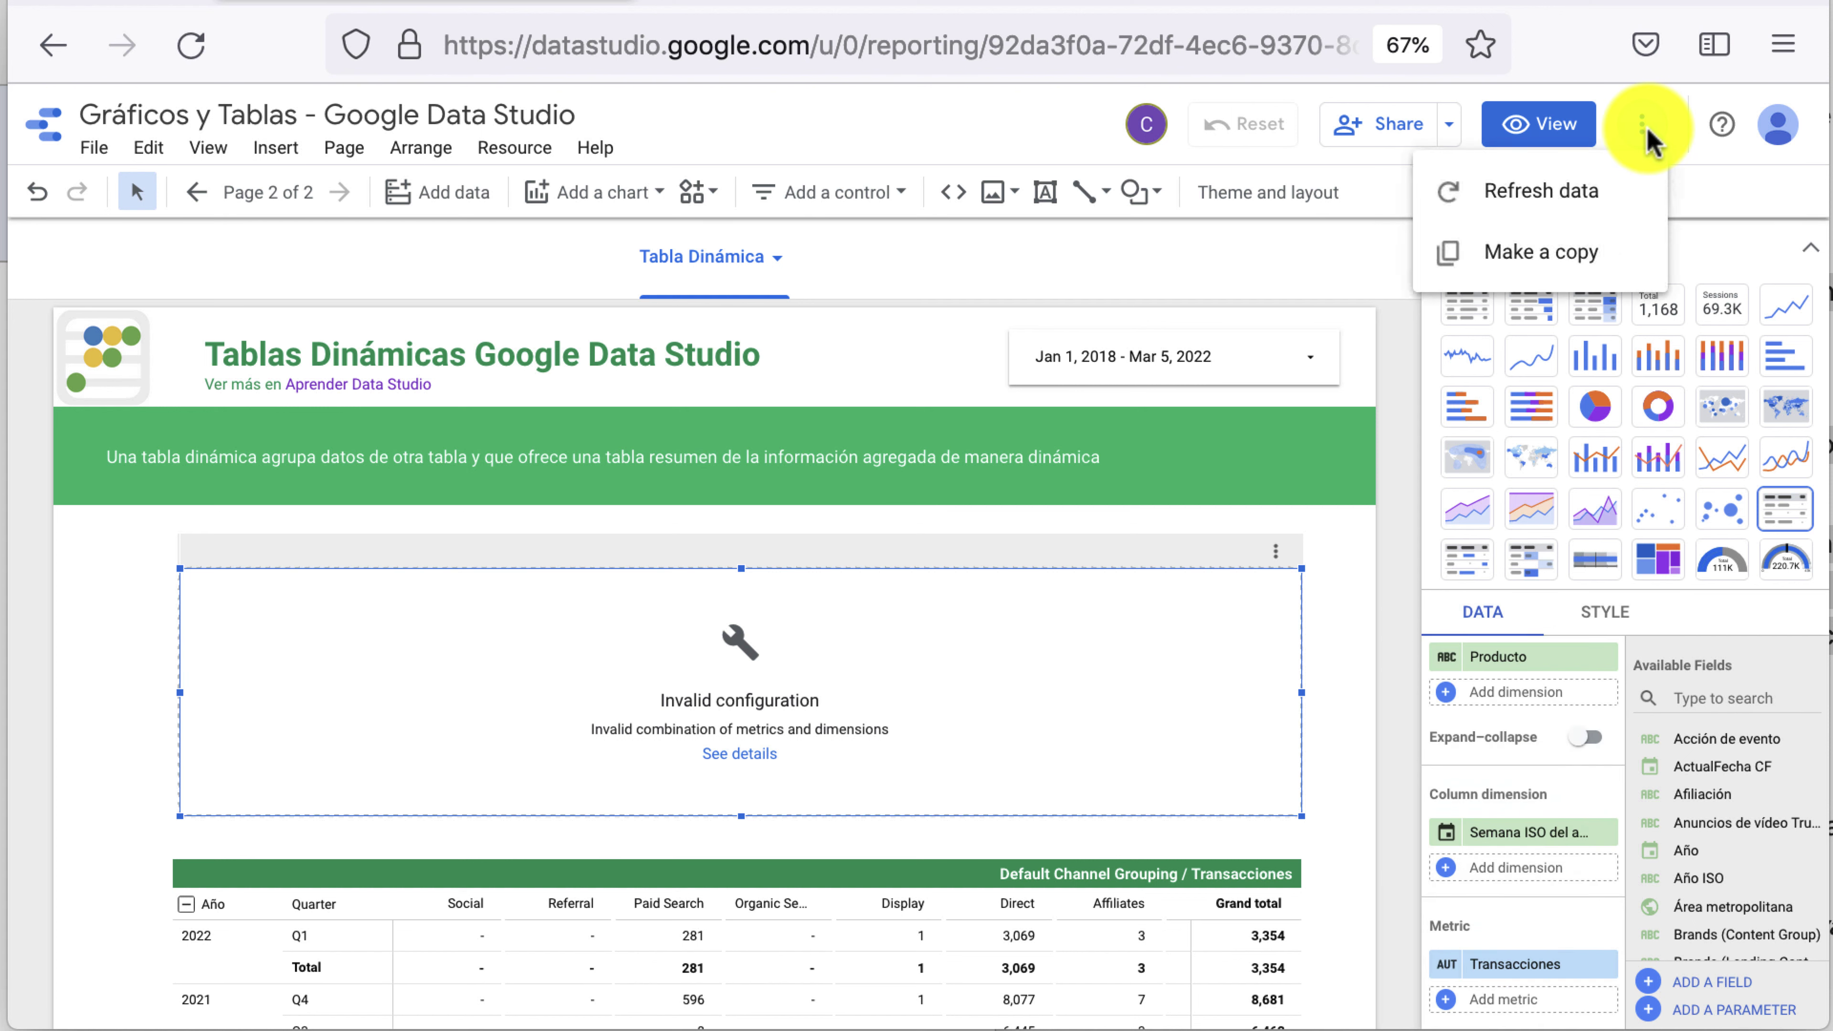
{"action": "left_click", "coordinate": [1613, 184]}
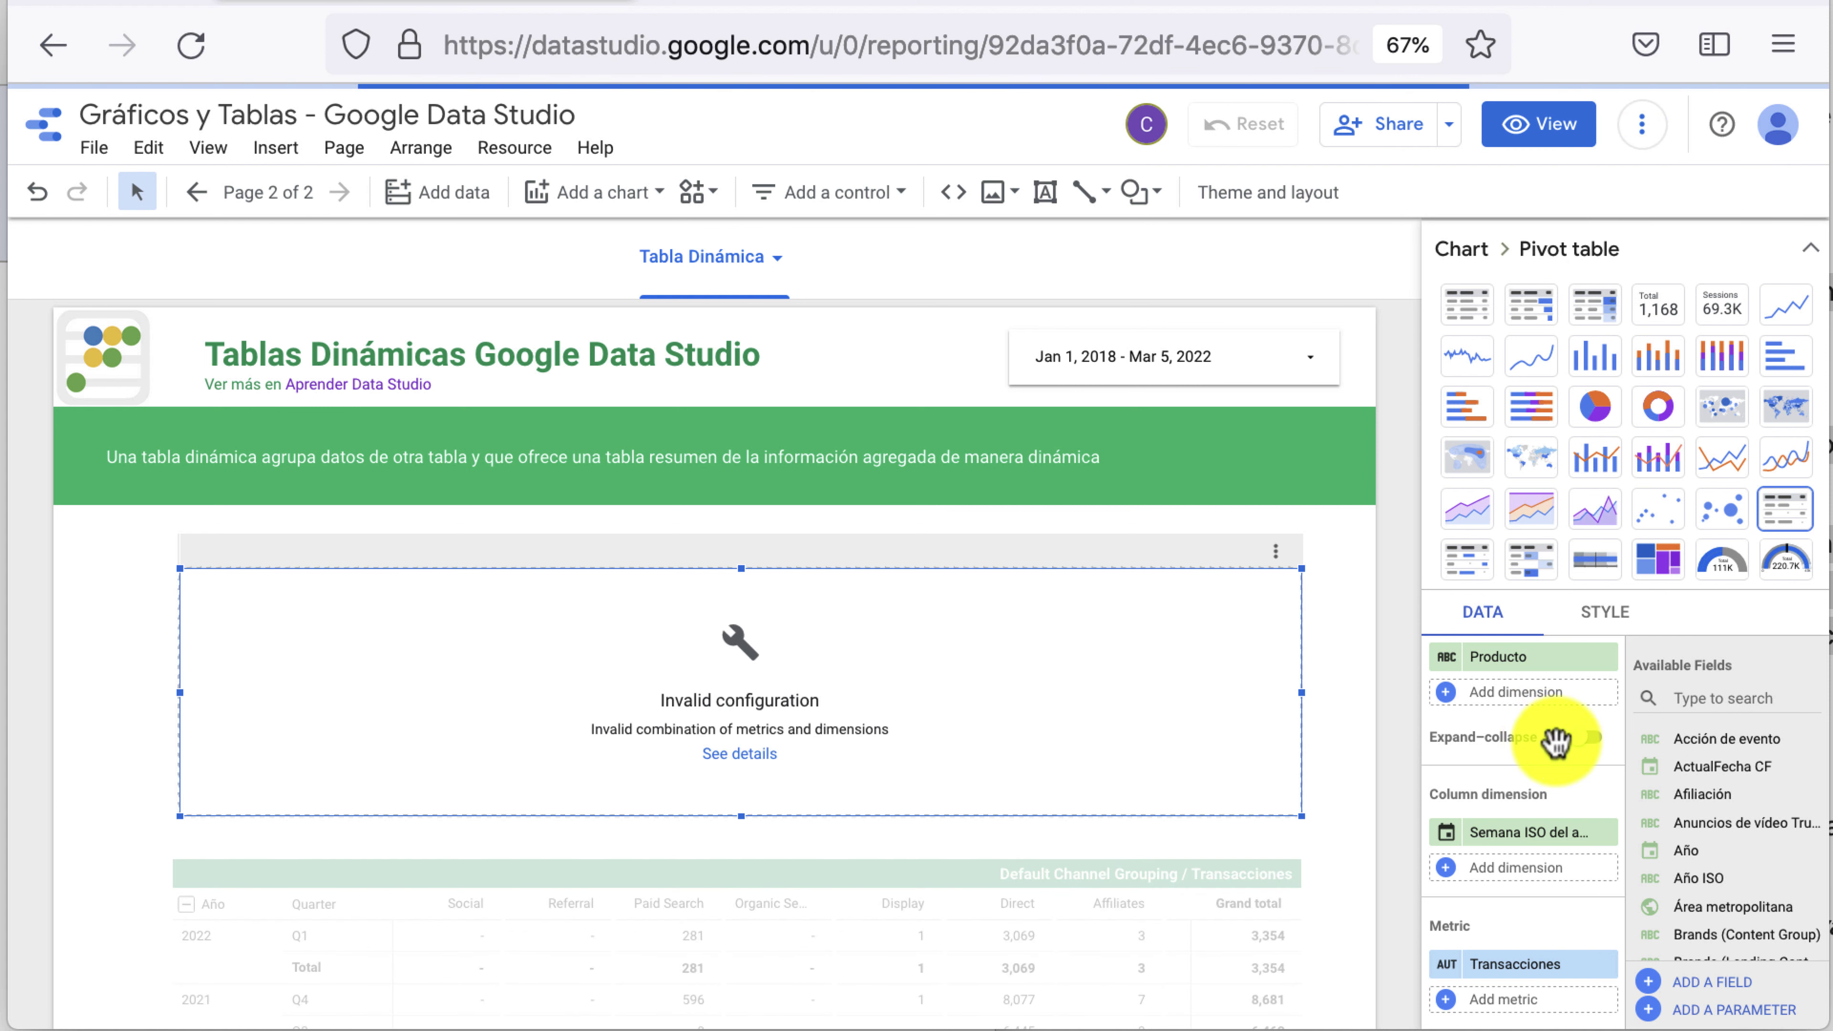
{"action": "scroll", "coordinate": [1599, 686], "scroll_direction": "up", "scroll_amount": 3}
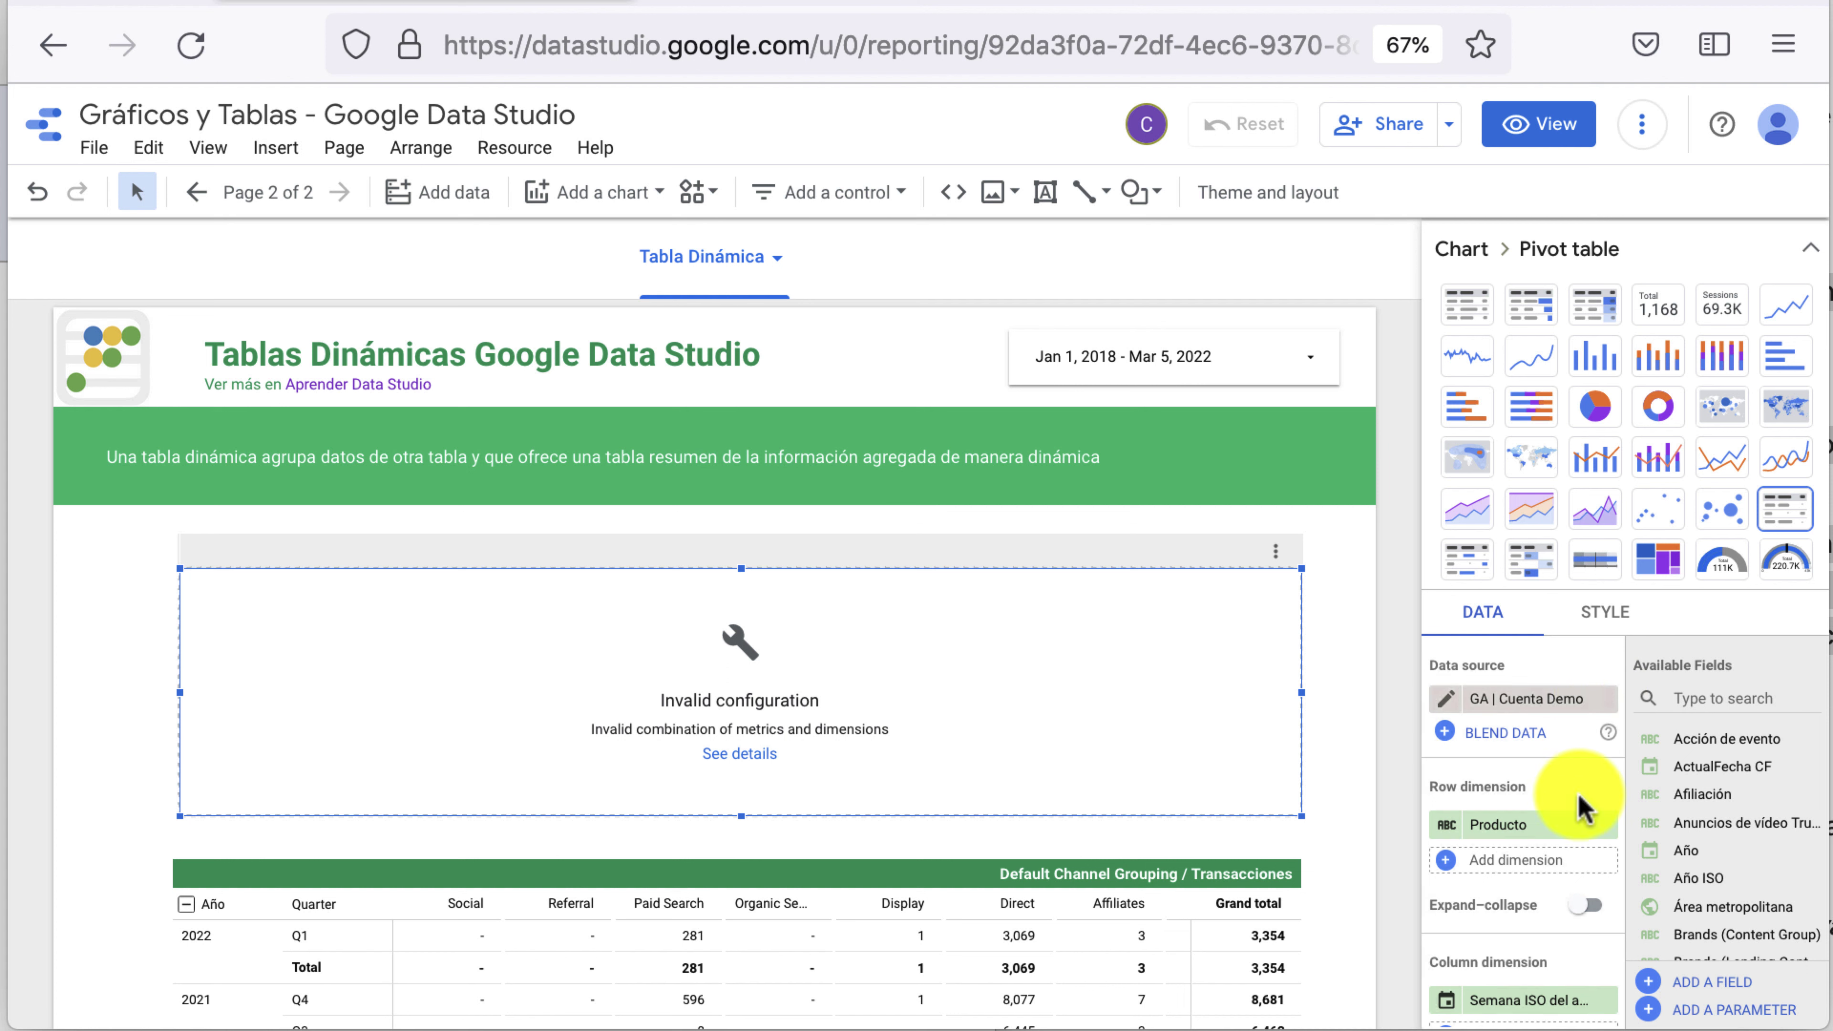
{"action": "scroll", "coordinate": [1598, 829], "scroll_direction": "down", "scroll_amount": 1}
{"action": "scroll", "coordinate": [1599, 838], "scroll_direction": "down", "scroll_amount": 1}
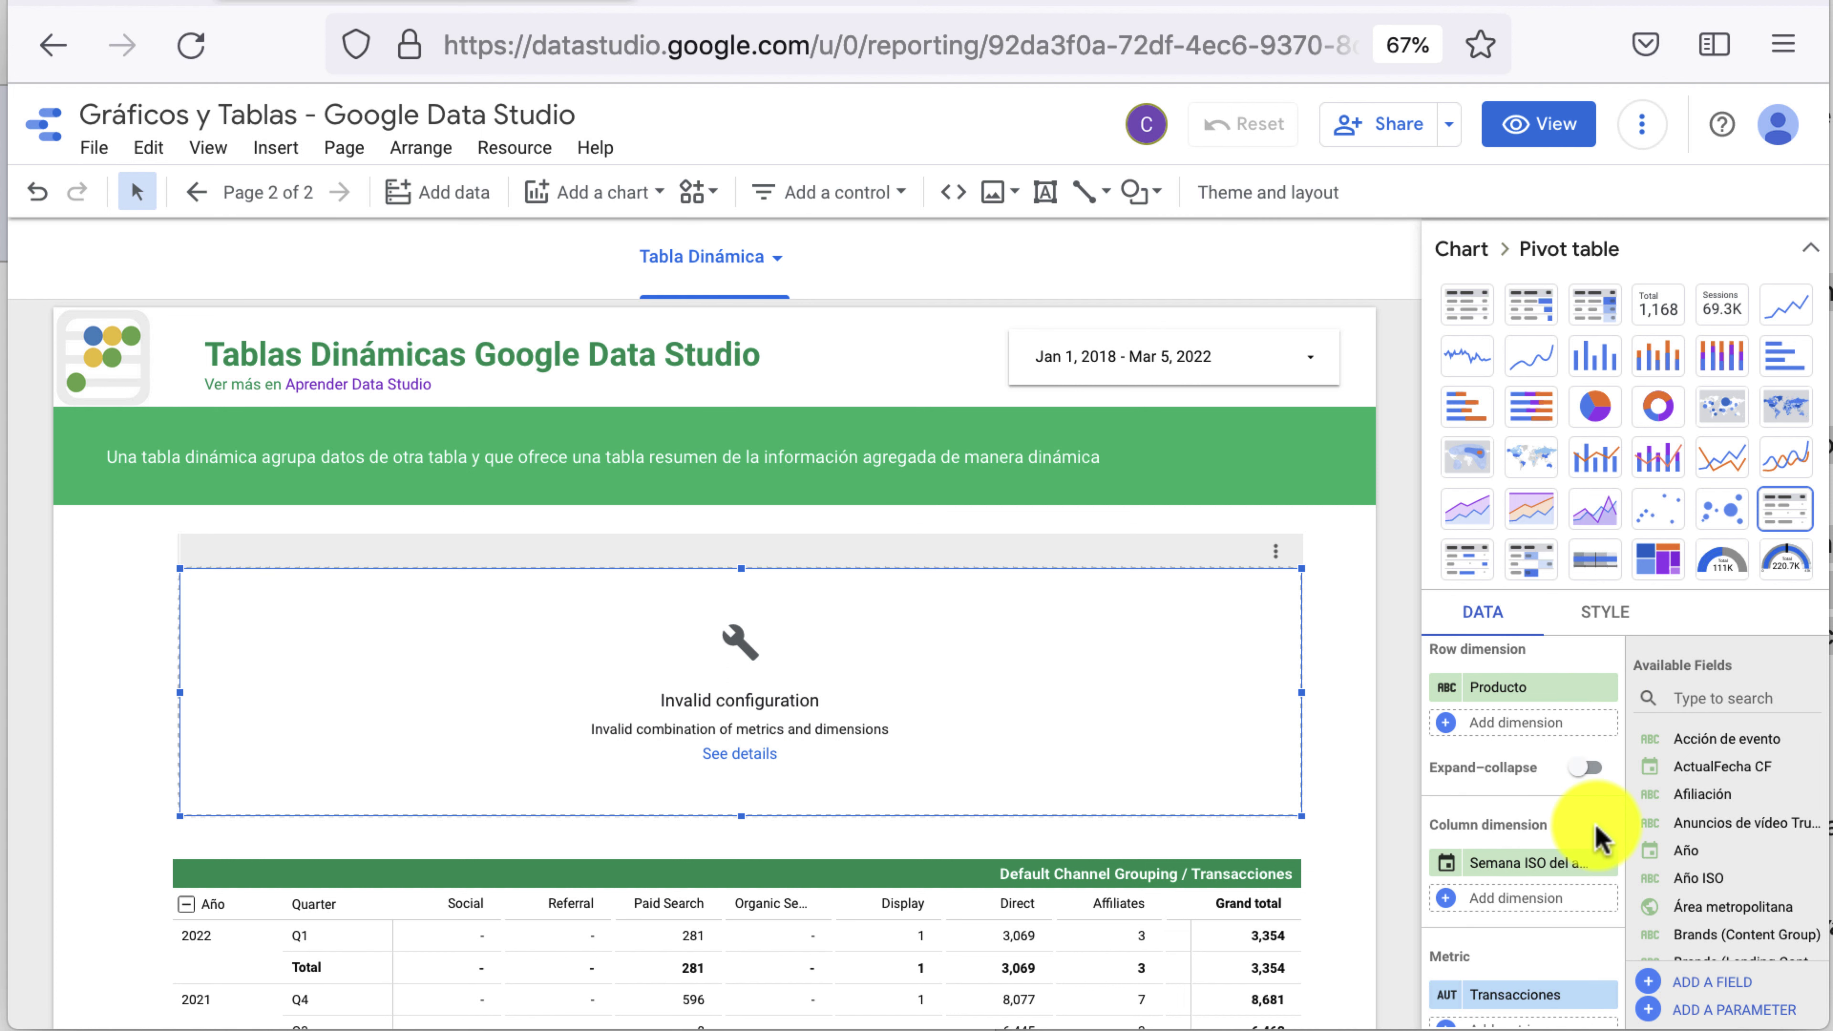
{"action": "left_click", "coordinate": [1605, 862]}
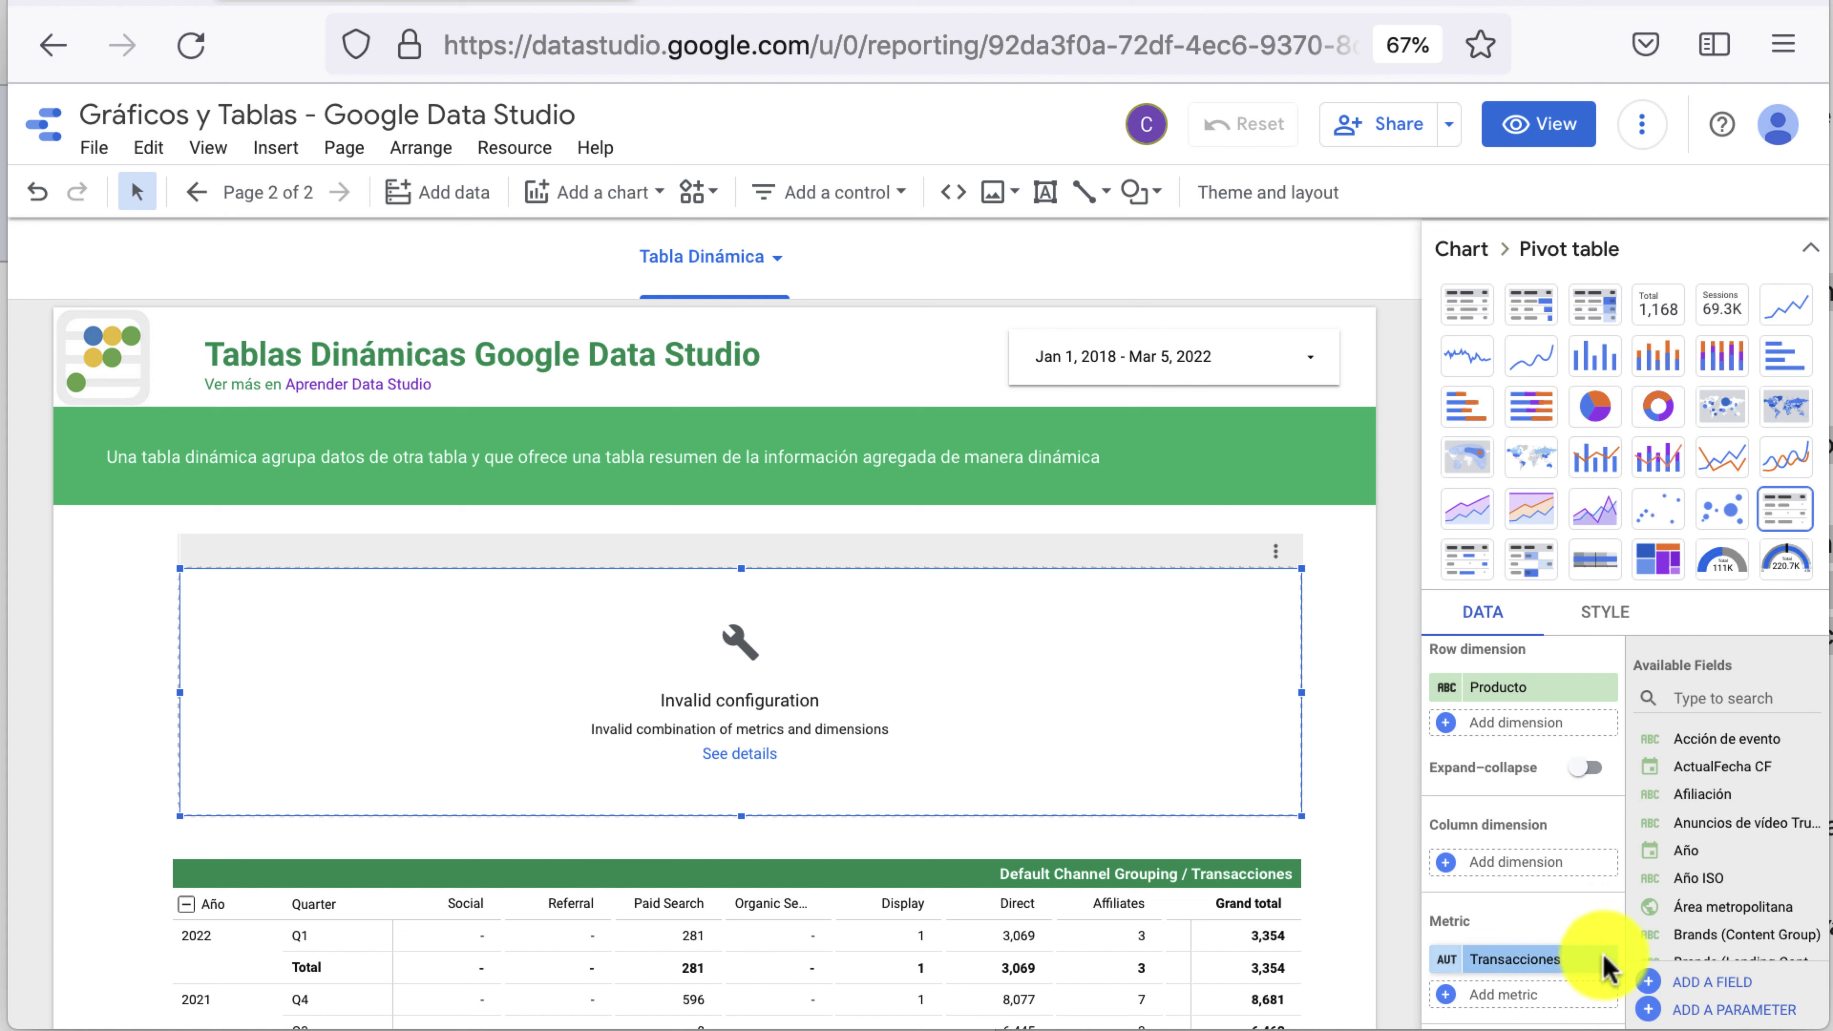
Replace the Producto row dimension with Categoría de producto, then with Campaña
{"action": "left_click", "coordinate": [1557, 695]}
{"action": "type", "text": "pr"}
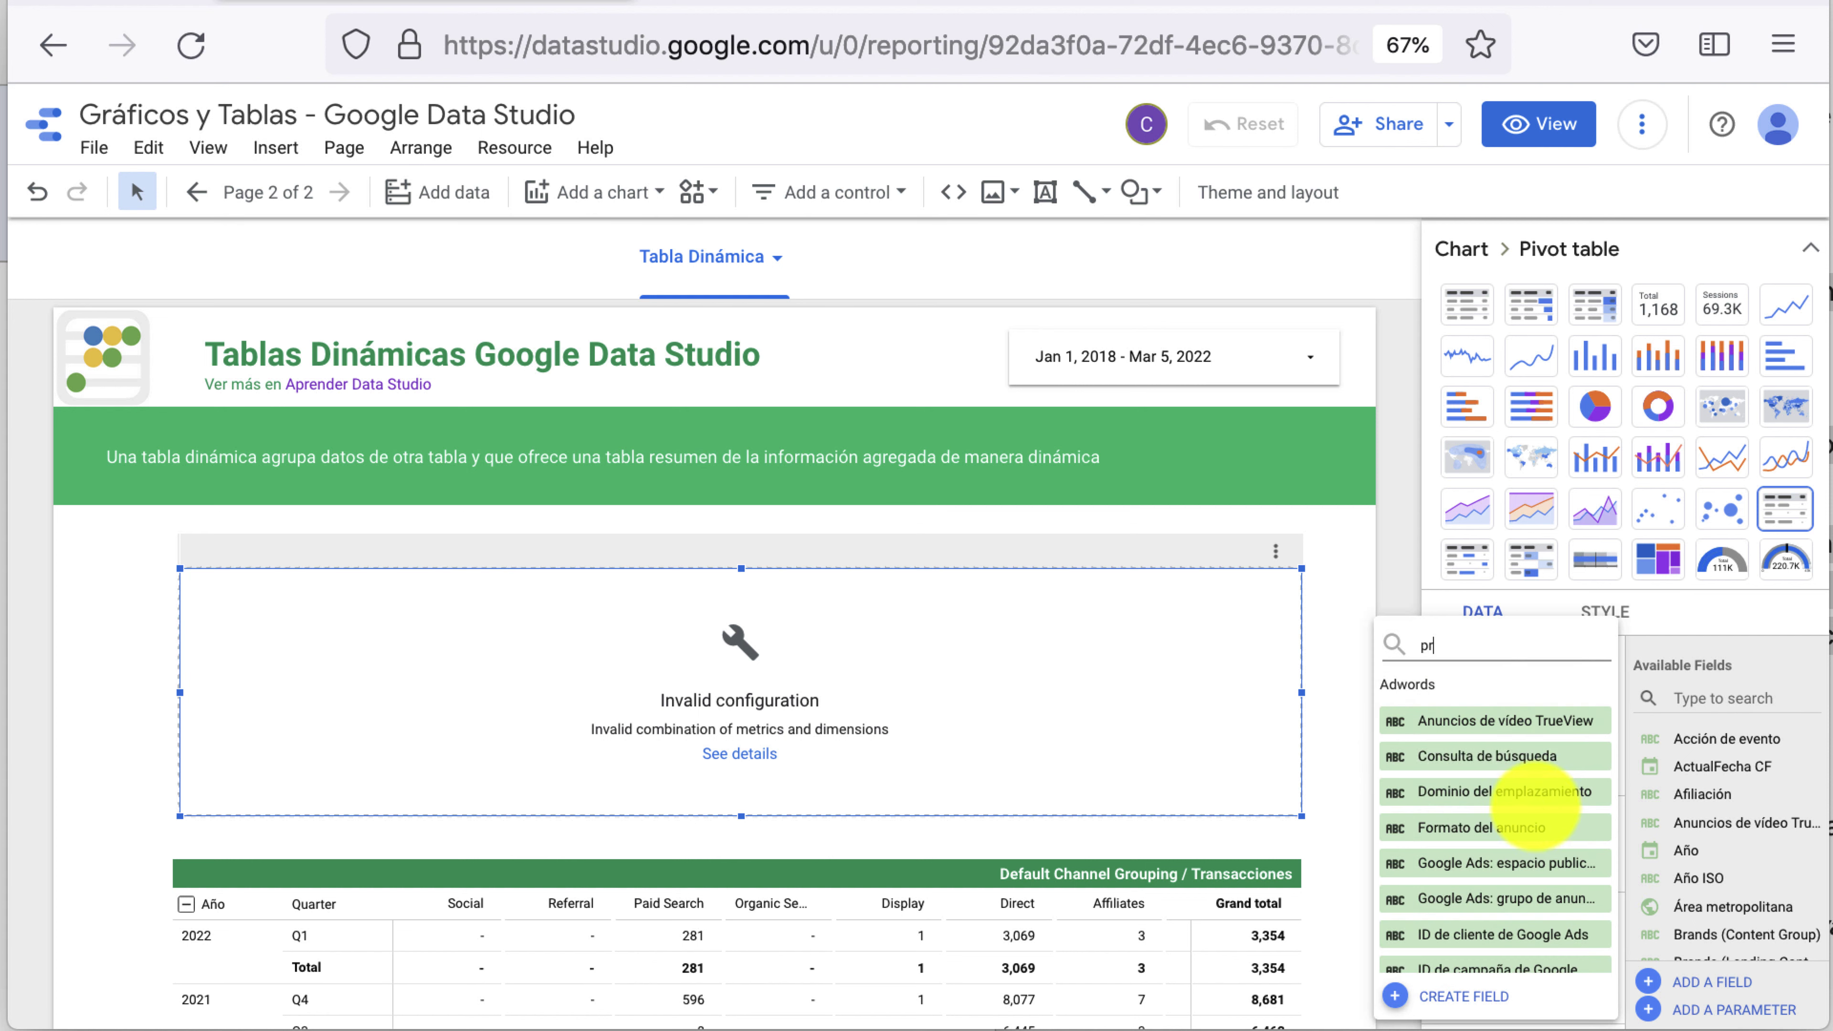
{"action": "type", "text": "oducto"}
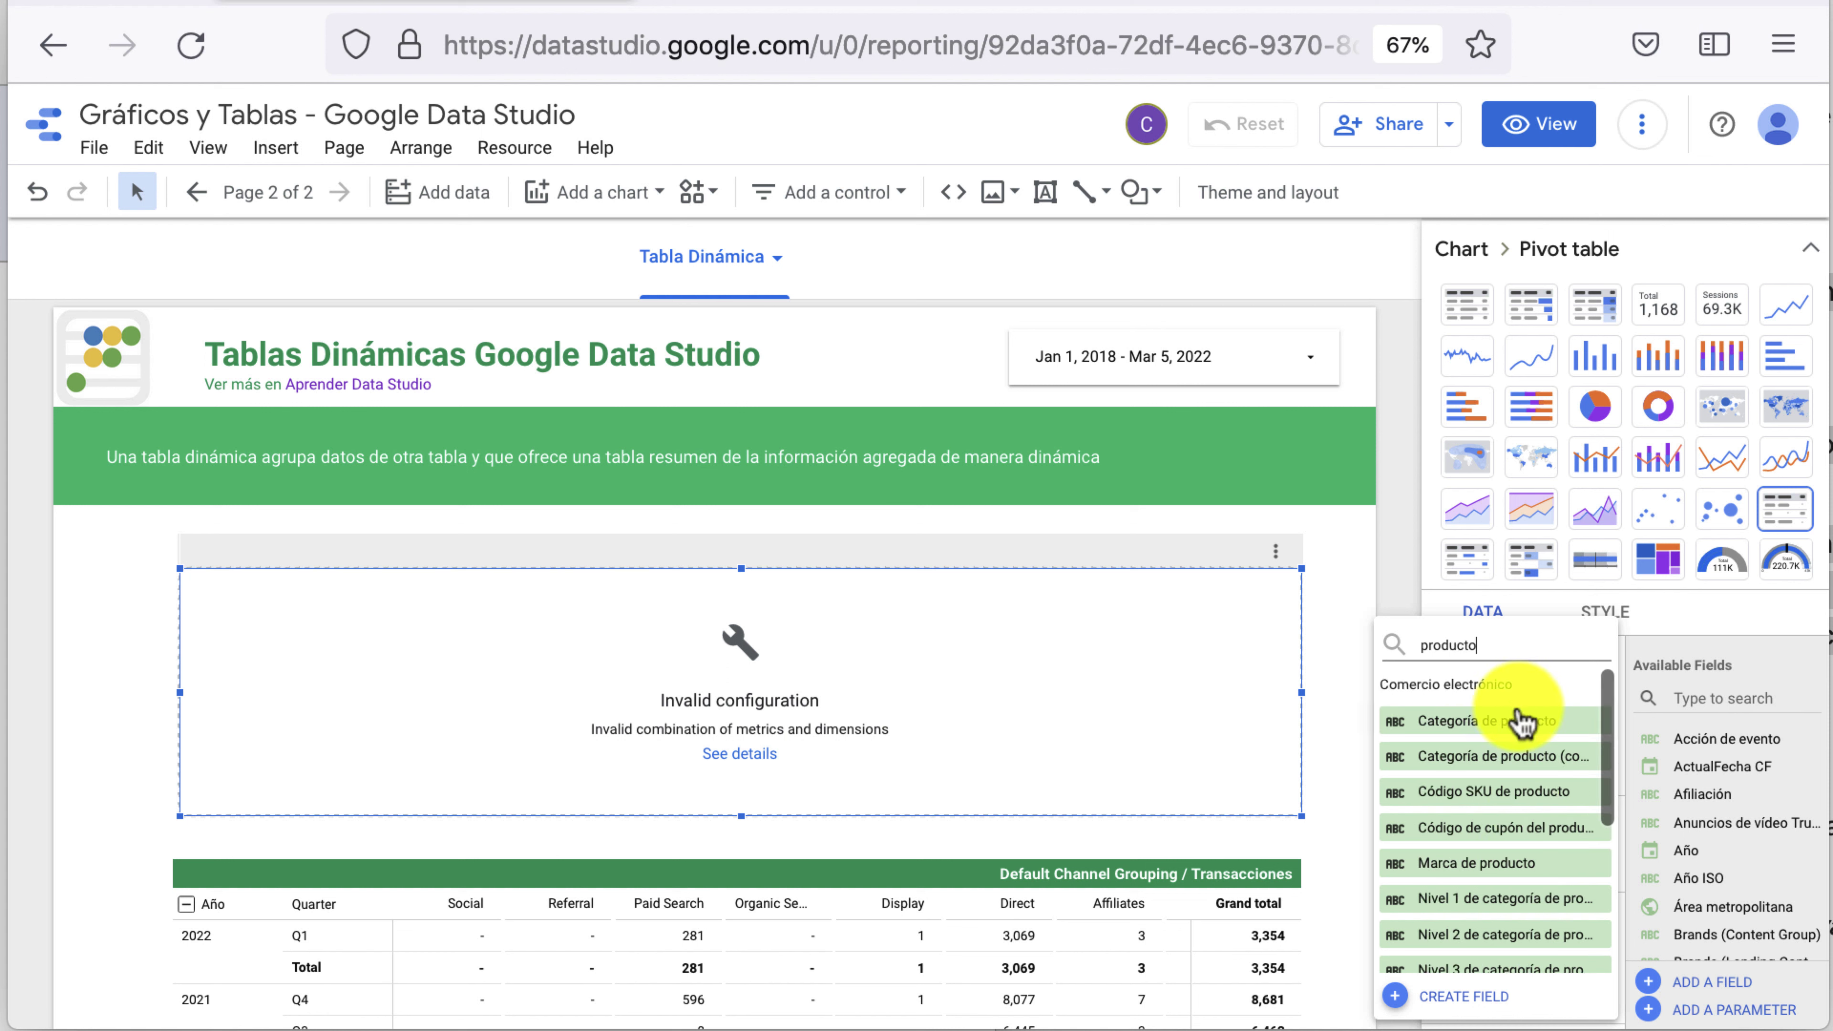
{"action": "left_click", "coordinate": [1522, 720]}
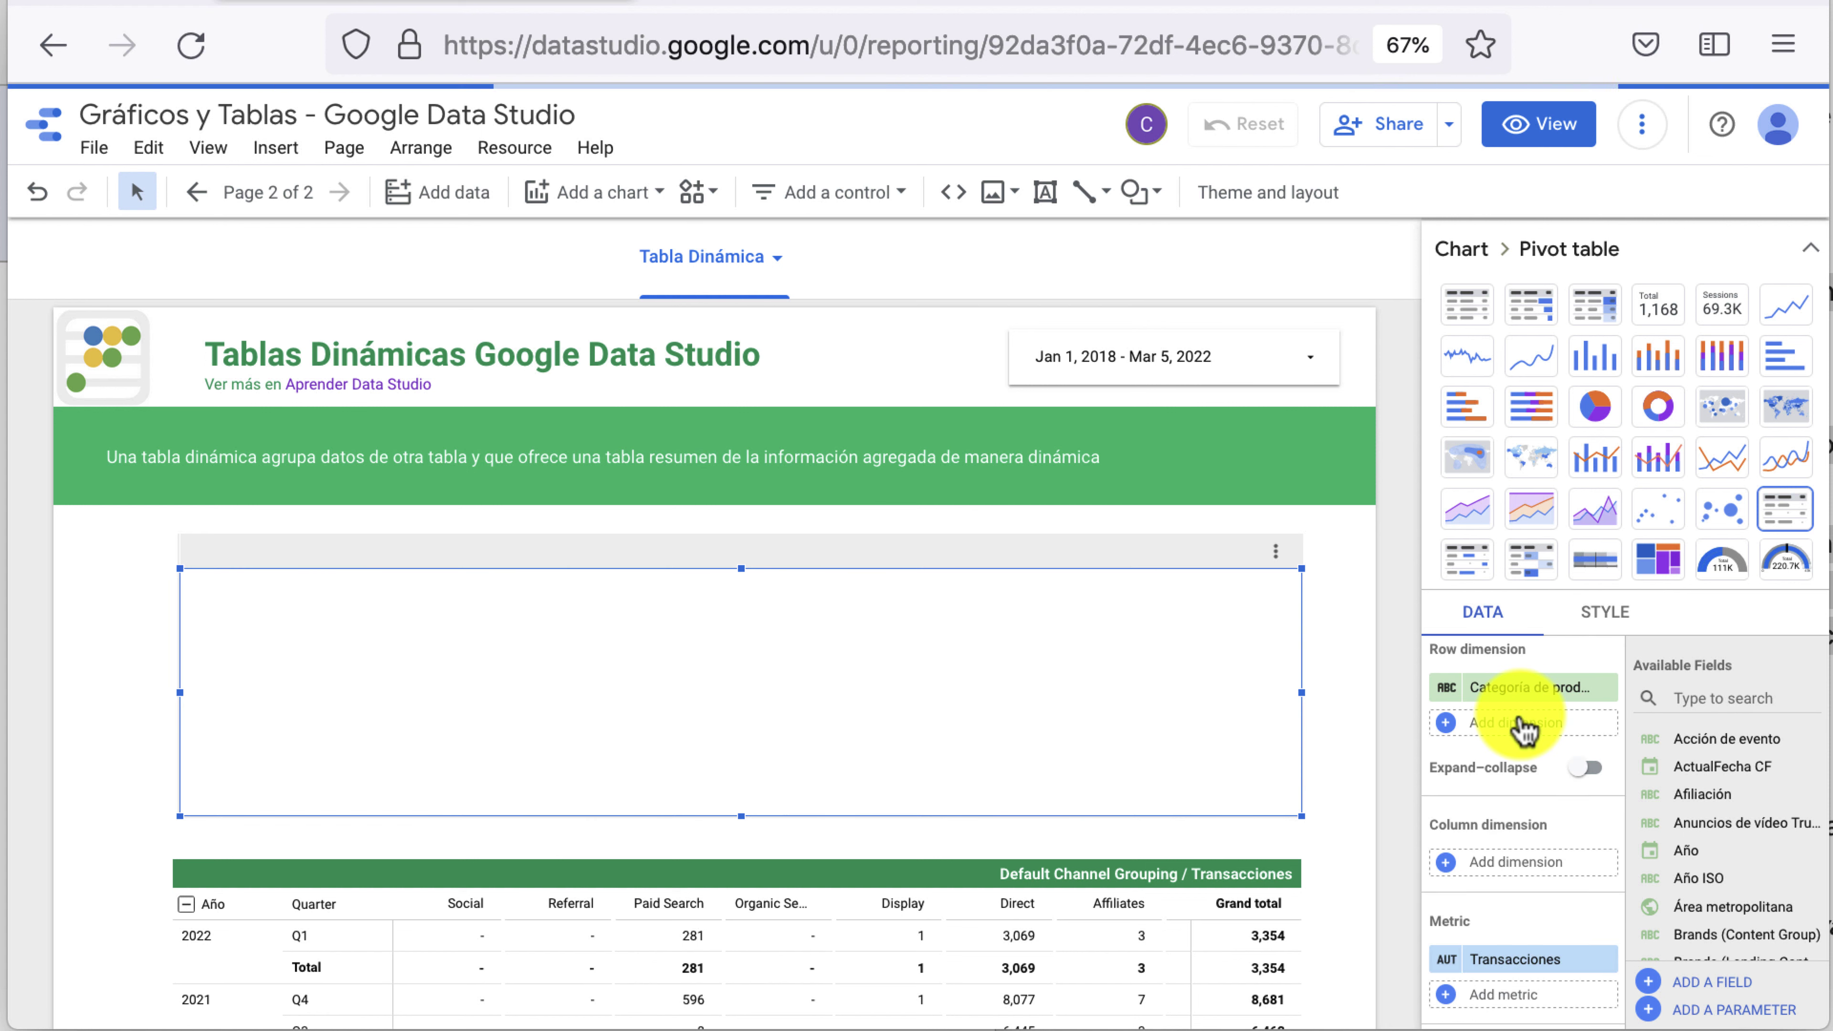
{"action": "left_click", "coordinate": [1523, 688]}
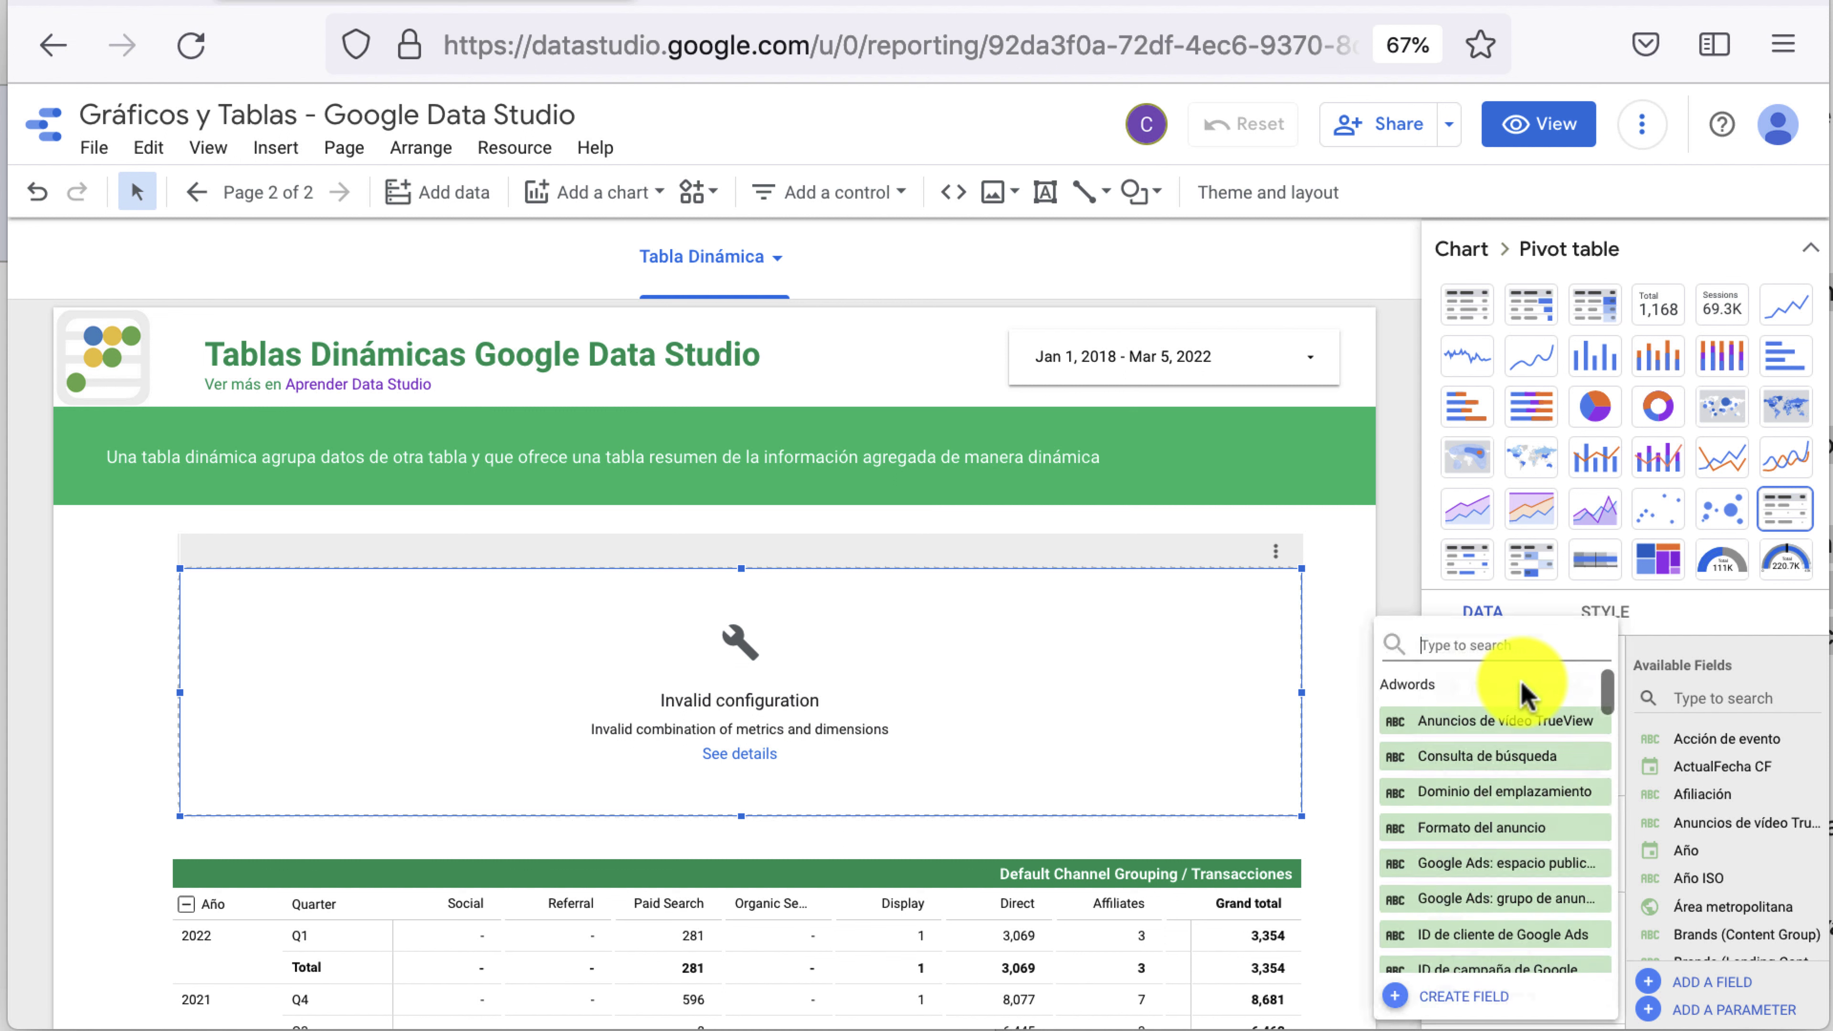
{"action": "type", "text": "campaña"}
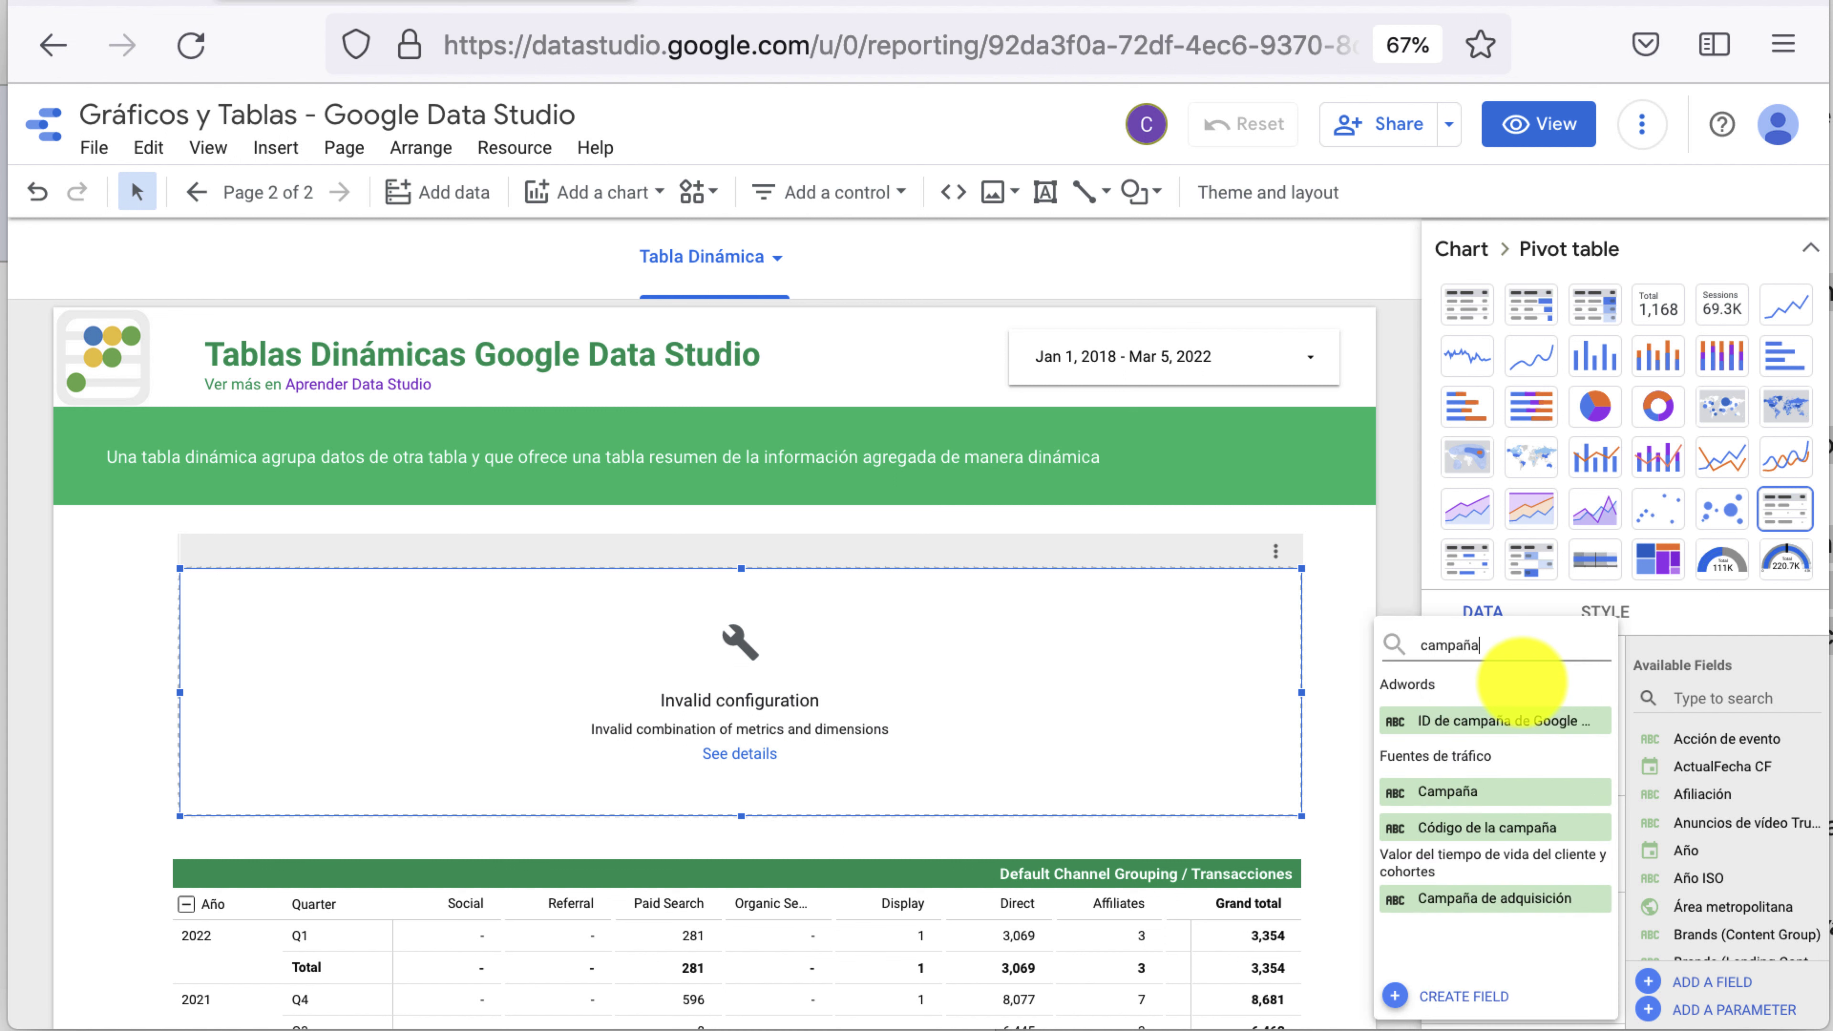
{"action": "left_click", "coordinate": [1488, 794]}
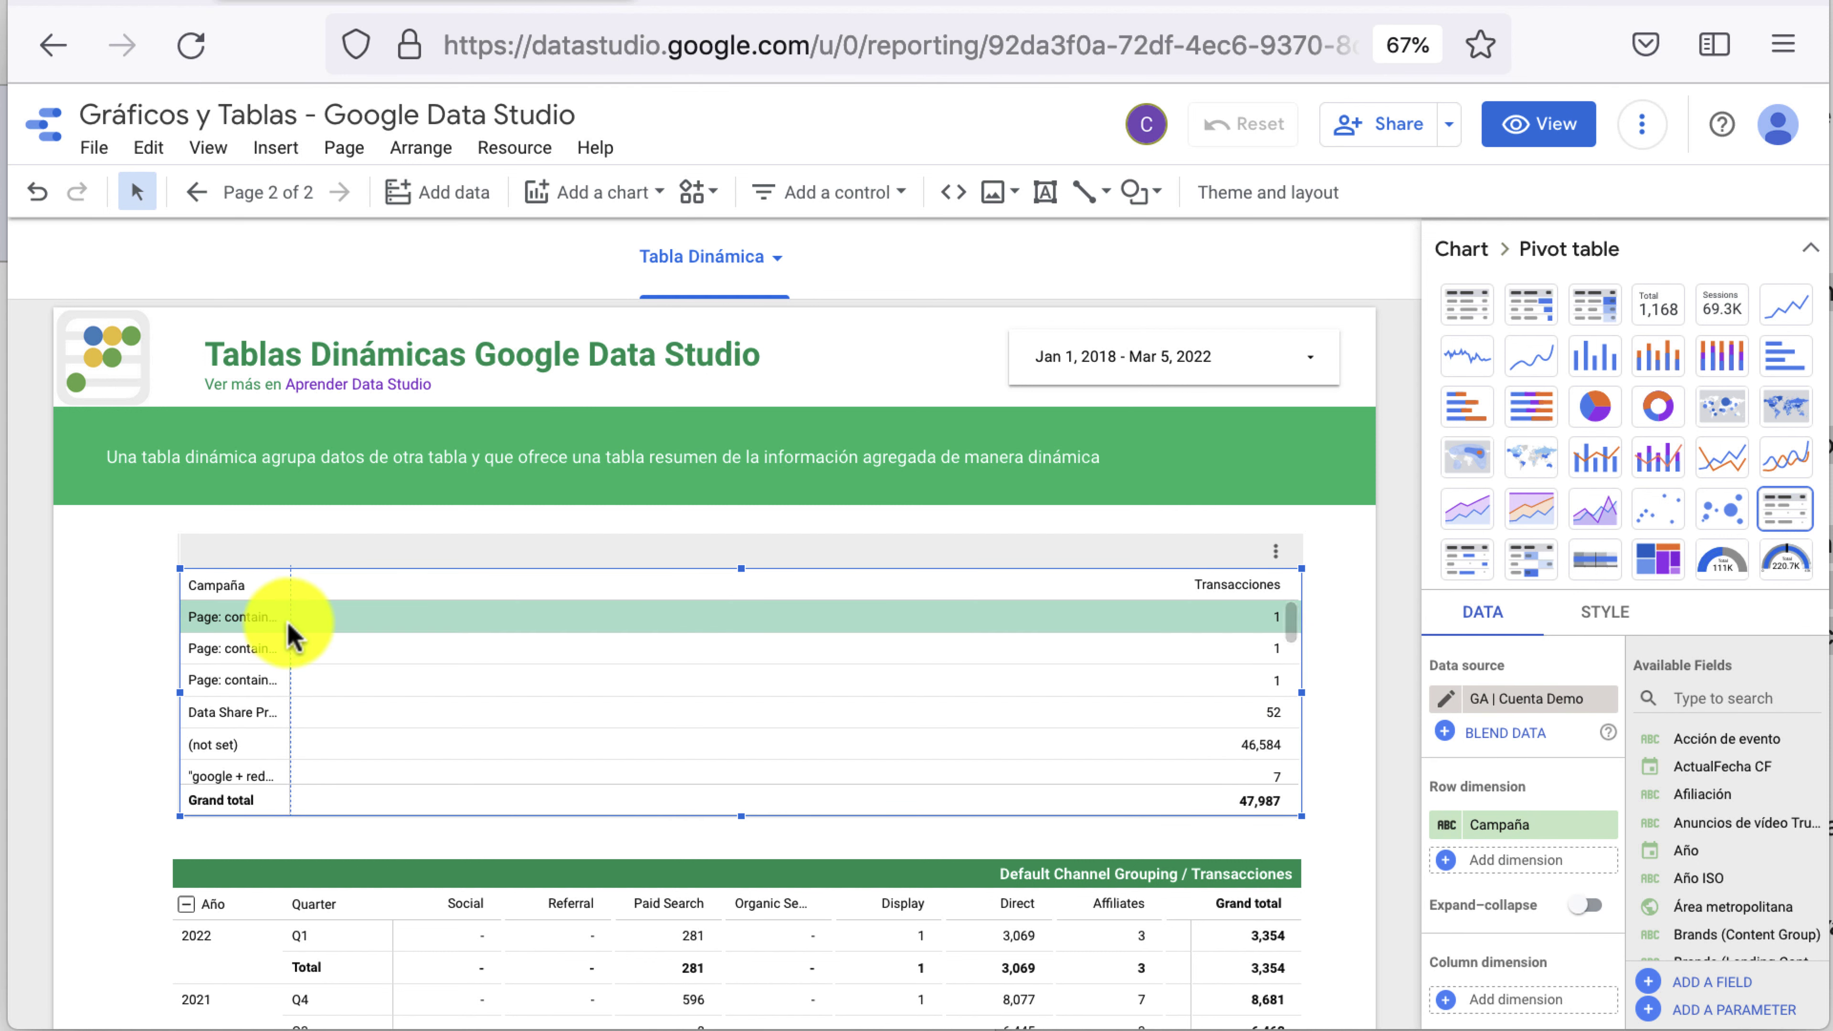
Move and resize the Campaña pivot table to line up with the table below
{"action": "left_click_drag", "start_coordinate": [287, 573], "coordinate": [457, 573]}
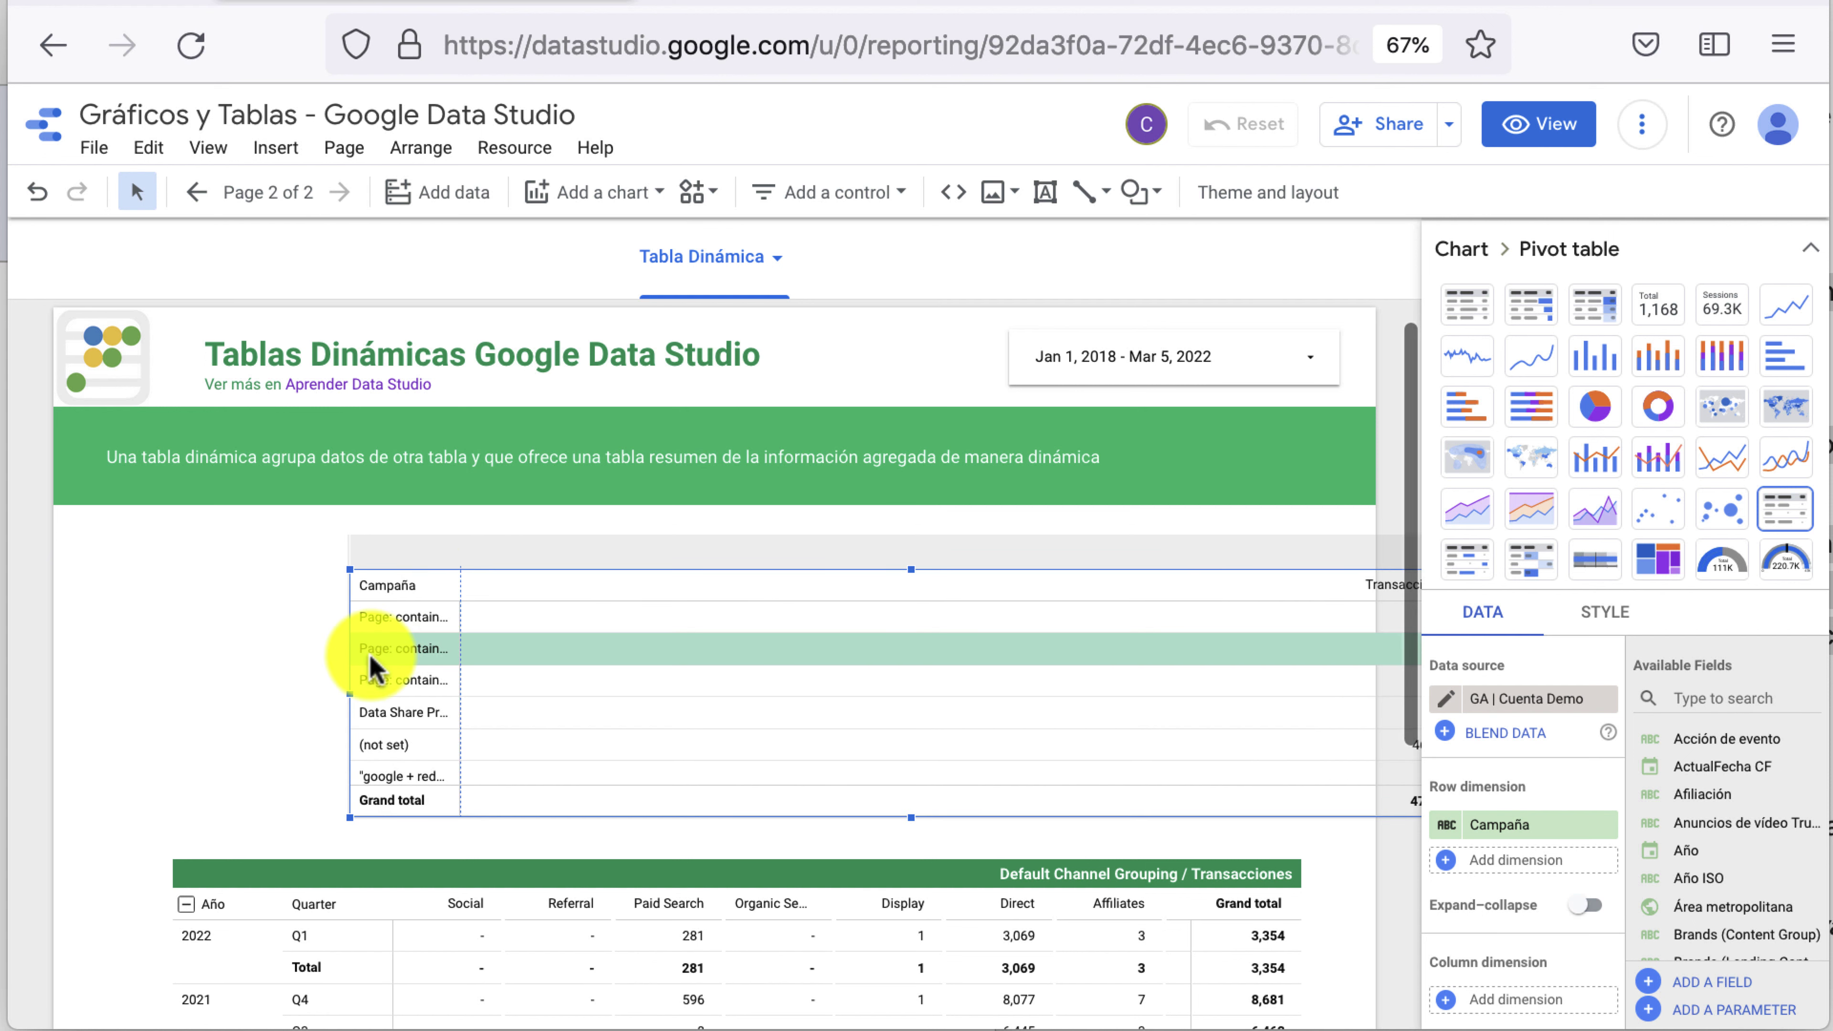
{"action": "left_click_drag", "start_coordinate": [340, 695], "coordinate": [163, 694]}
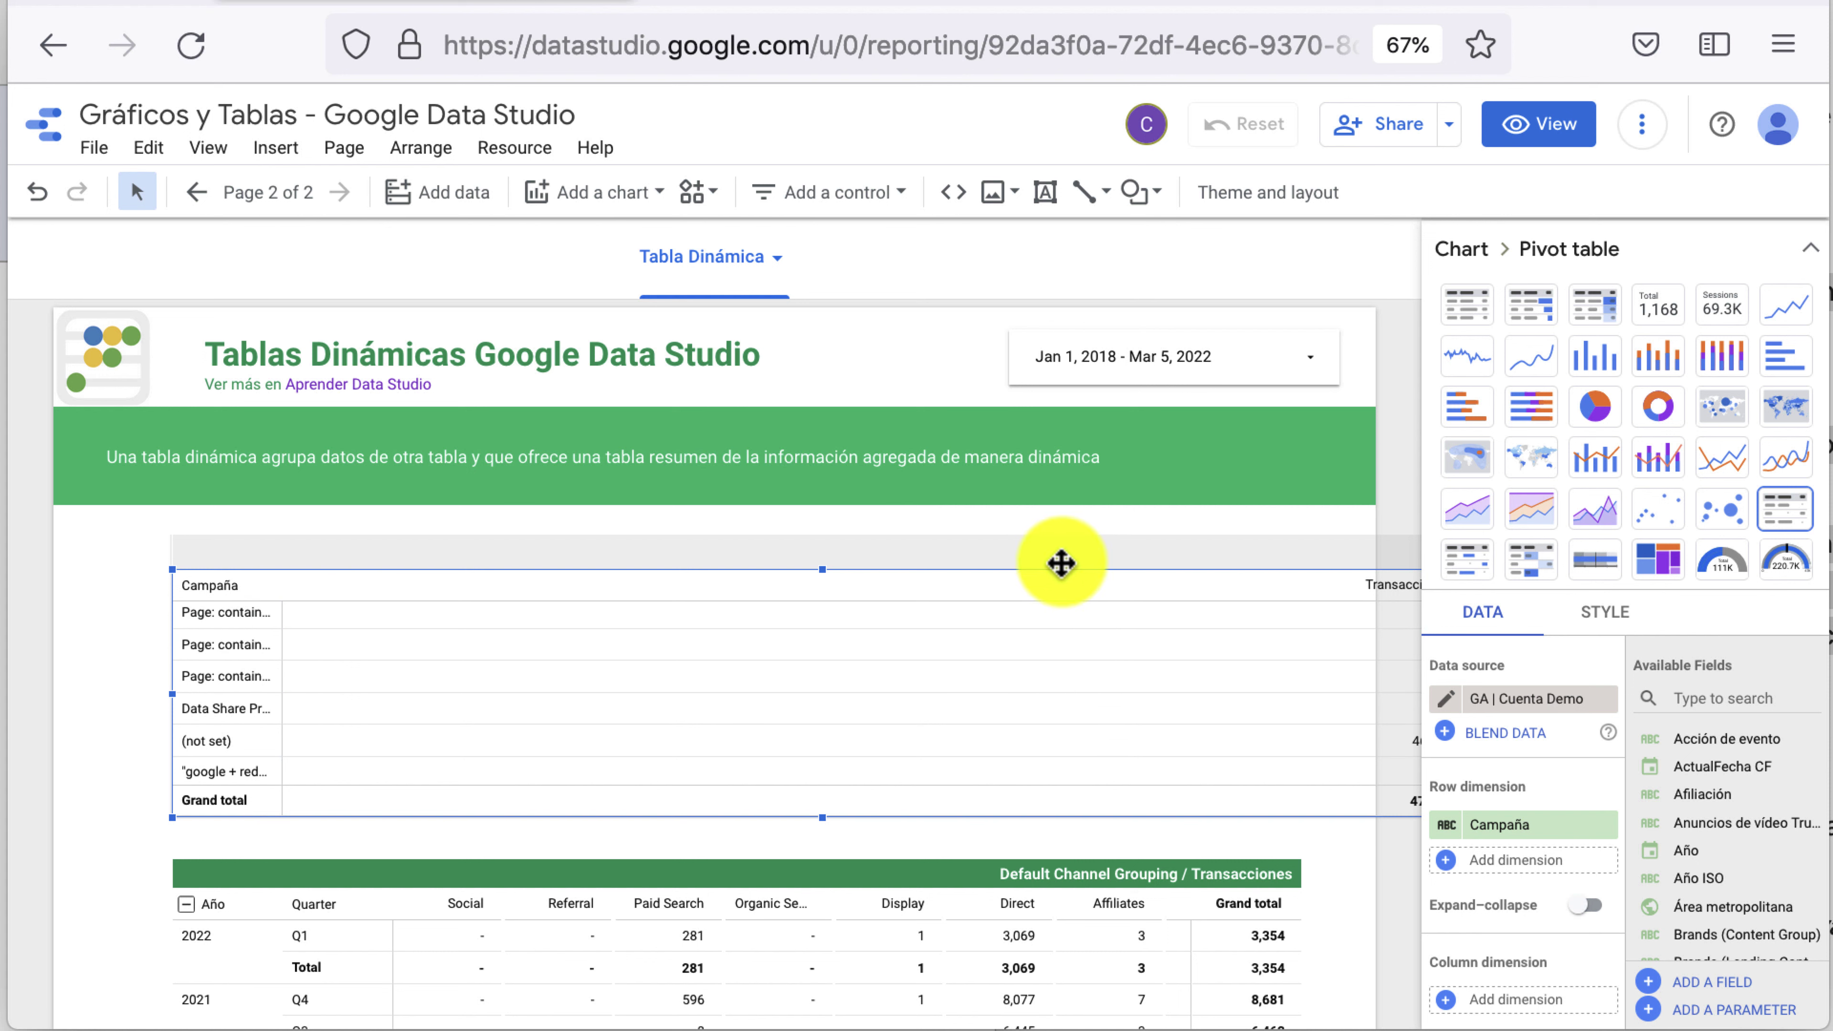
{"action": "left_click_drag", "start_coordinate": [1059, 565], "coordinate": [817, 547]}
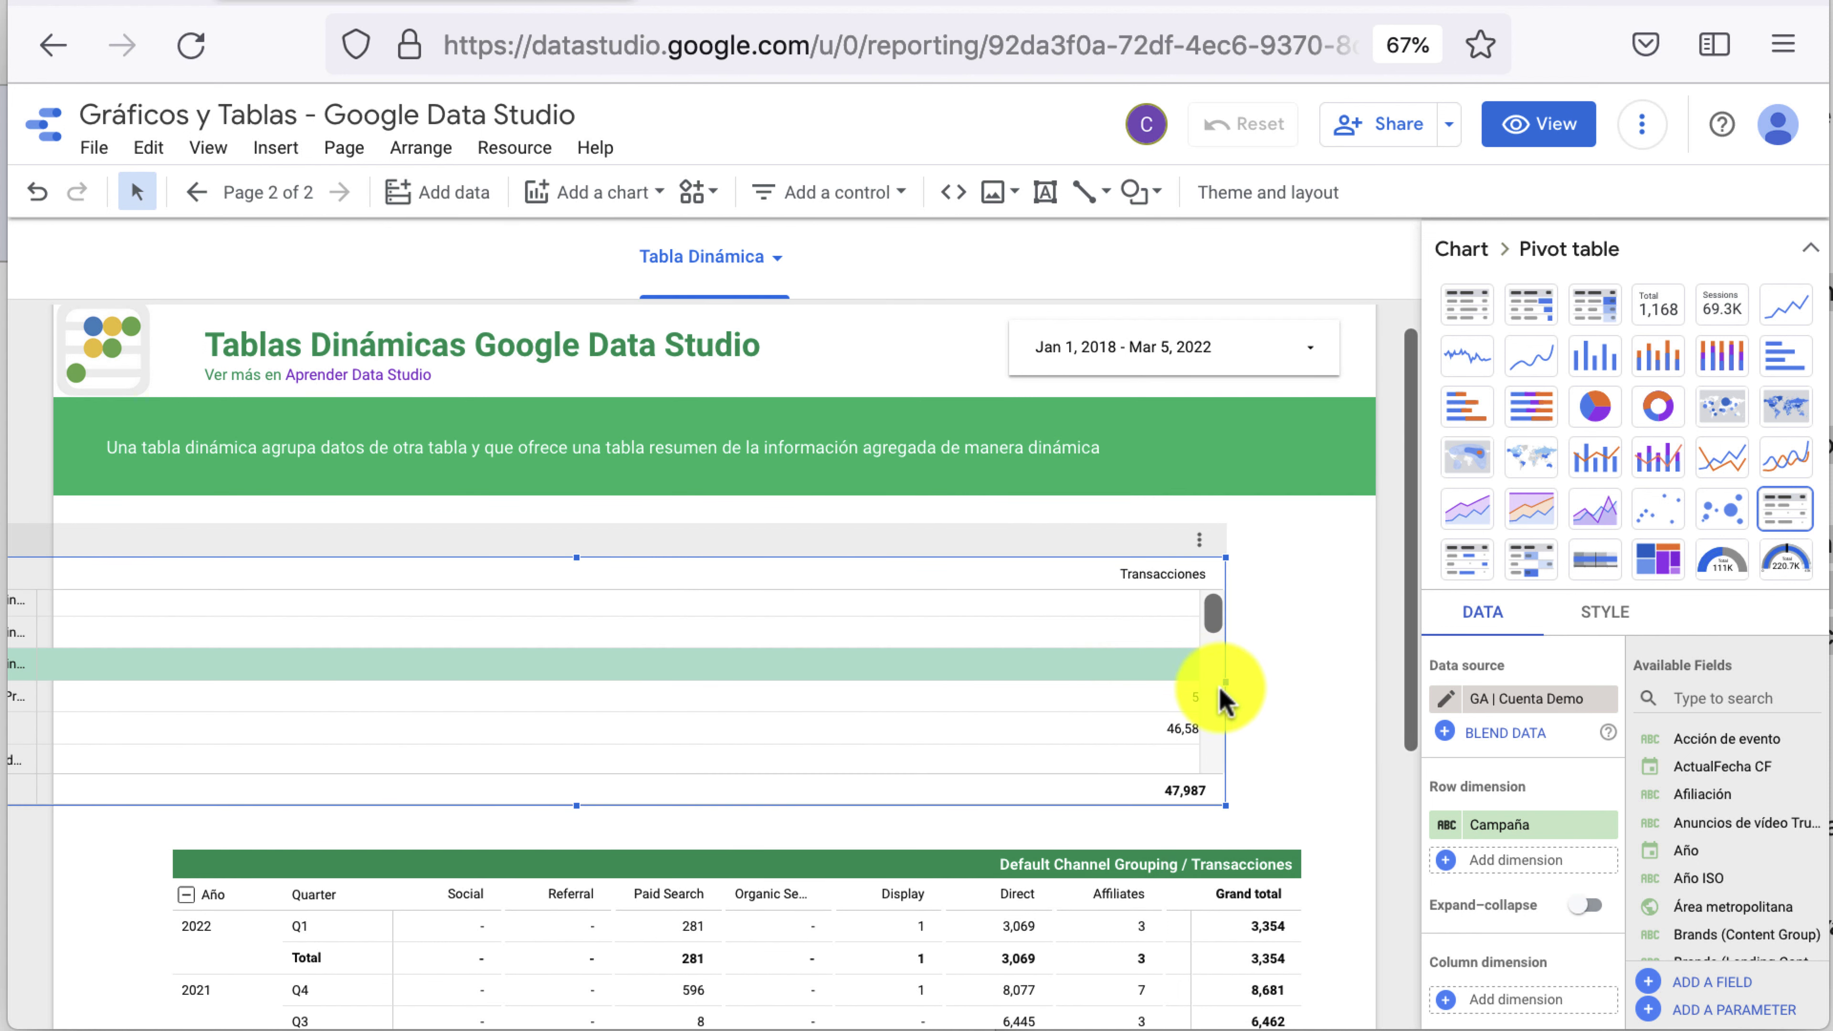
{"action": "left_click_drag", "start_coordinate": [1225, 682], "coordinate": [930, 684]}
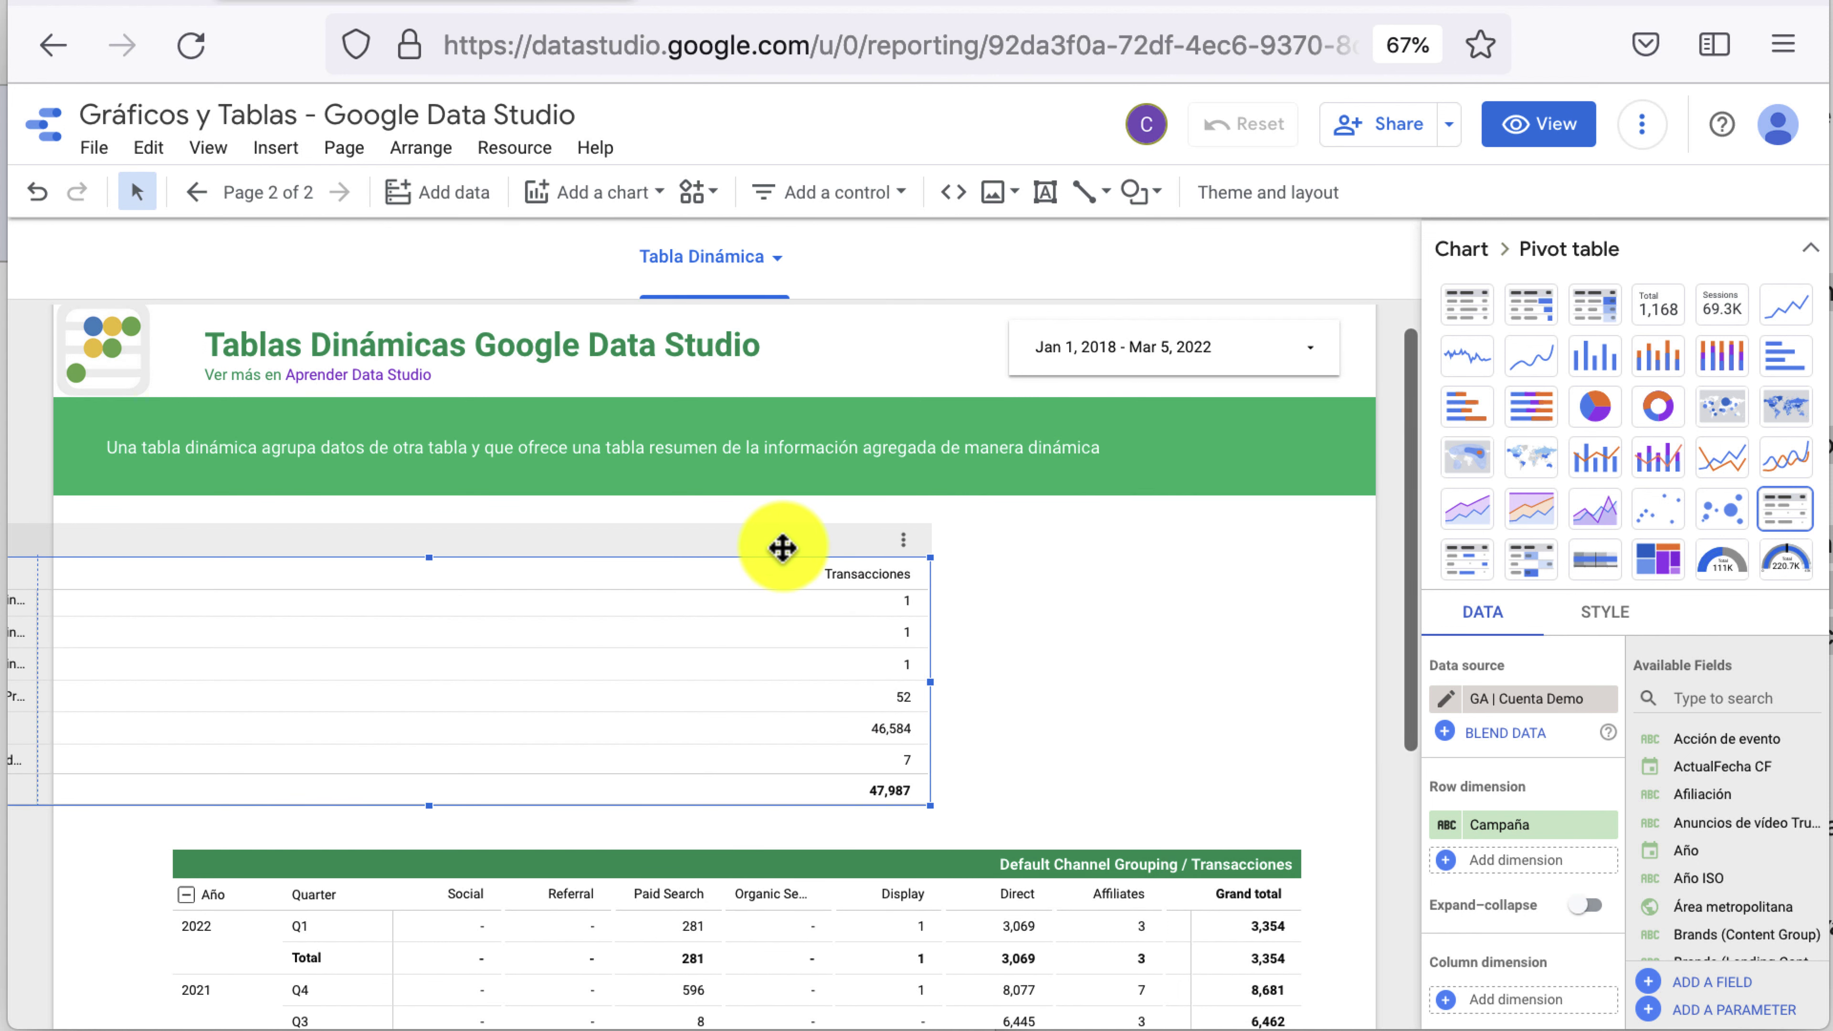
{"action": "mouse_move", "coordinate": [750, 553]}
{"action": "left_mouse_down"}
{"action": "mouse_move", "coordinate": [1132, 550]}
{"action": "mouse_move", "coordinate": [992, 549]}
{"action": "left_mouse_up"}
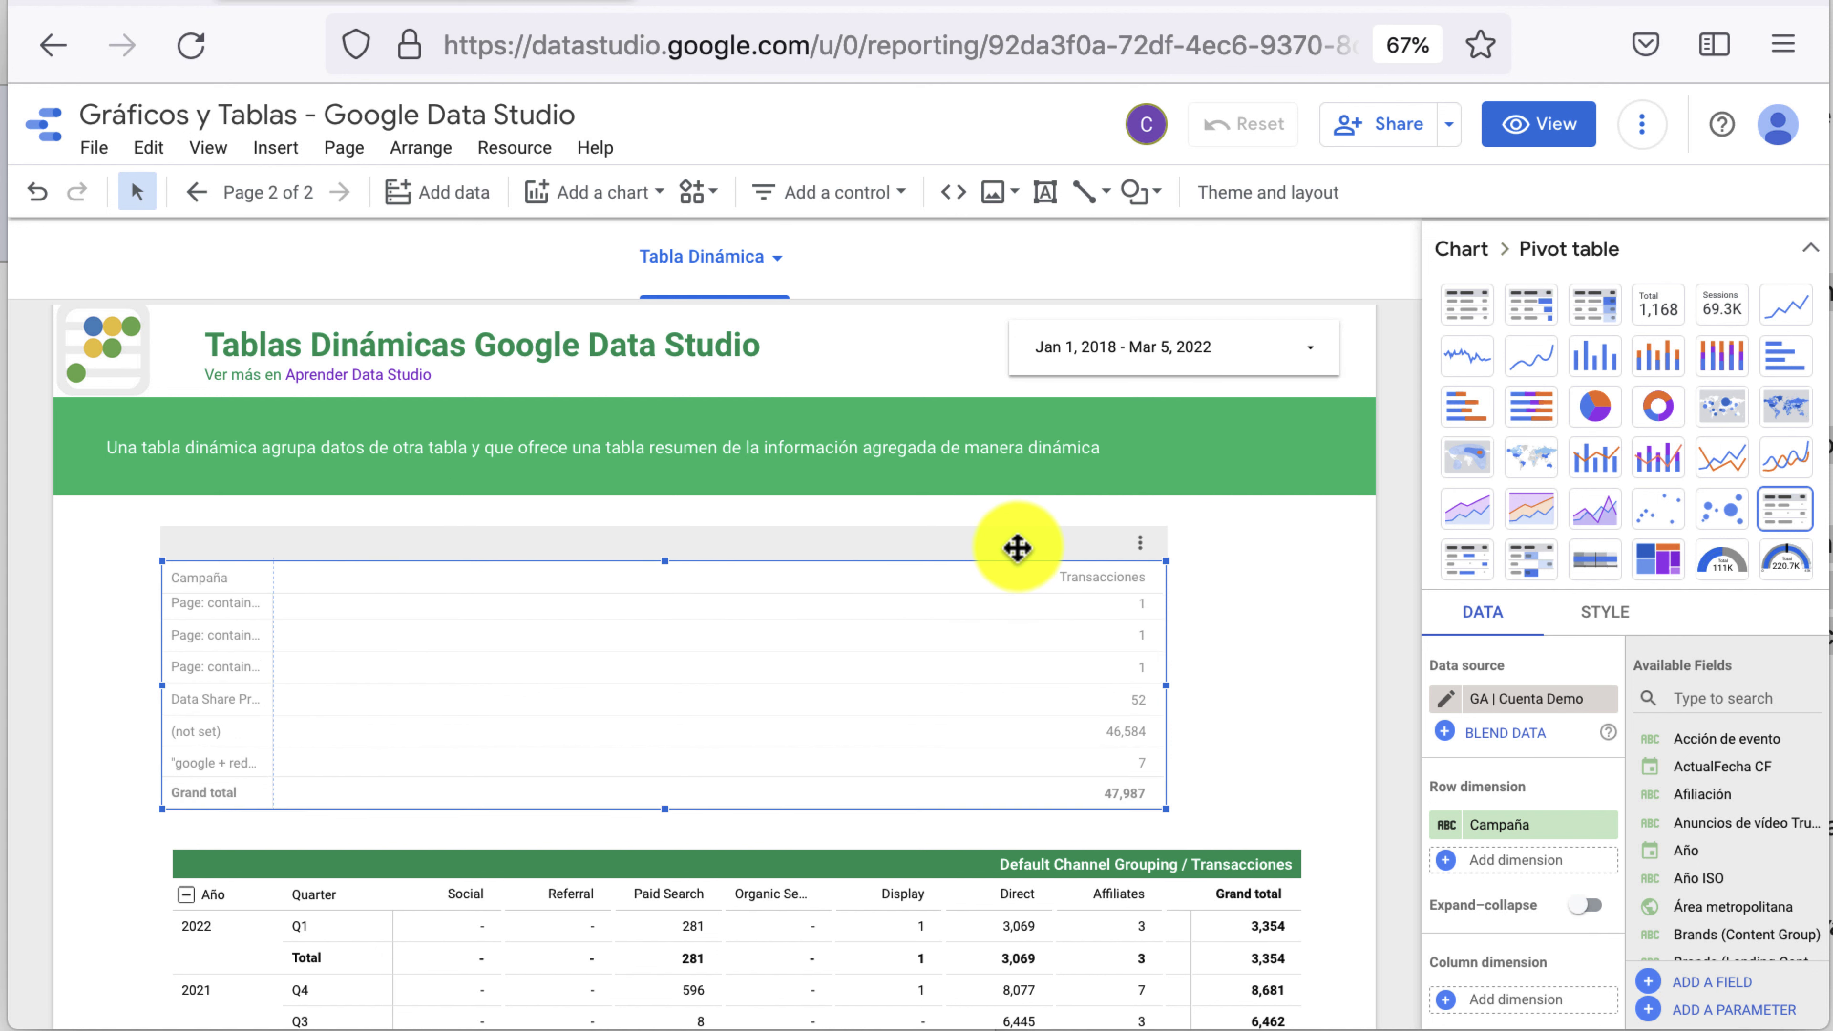
{"action": "left_click_drag", "start_coordinate": [1176, 692], "coordinate": [1300, 693]}
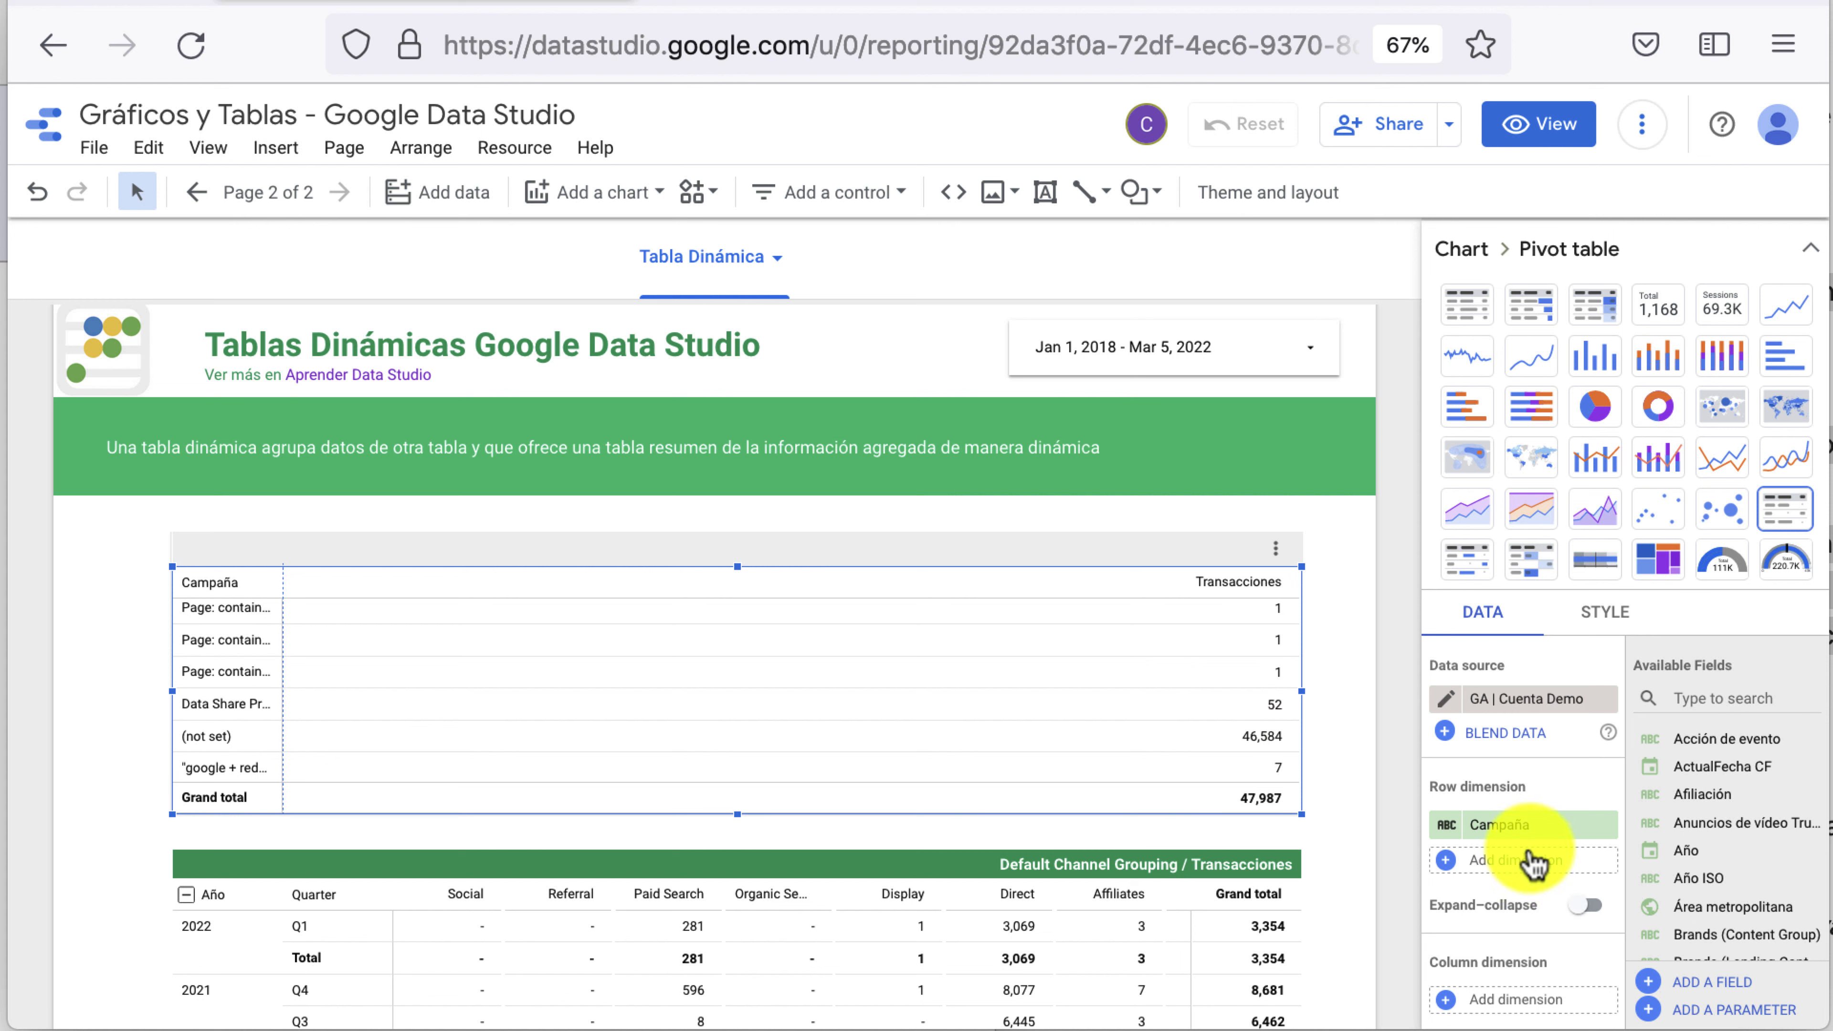
Add Fecha as the pivot table's column dimension
{"action": "scroll", "coordinate": [1531, 863], "scroll_direction": "down", "scroll_amount": 3}
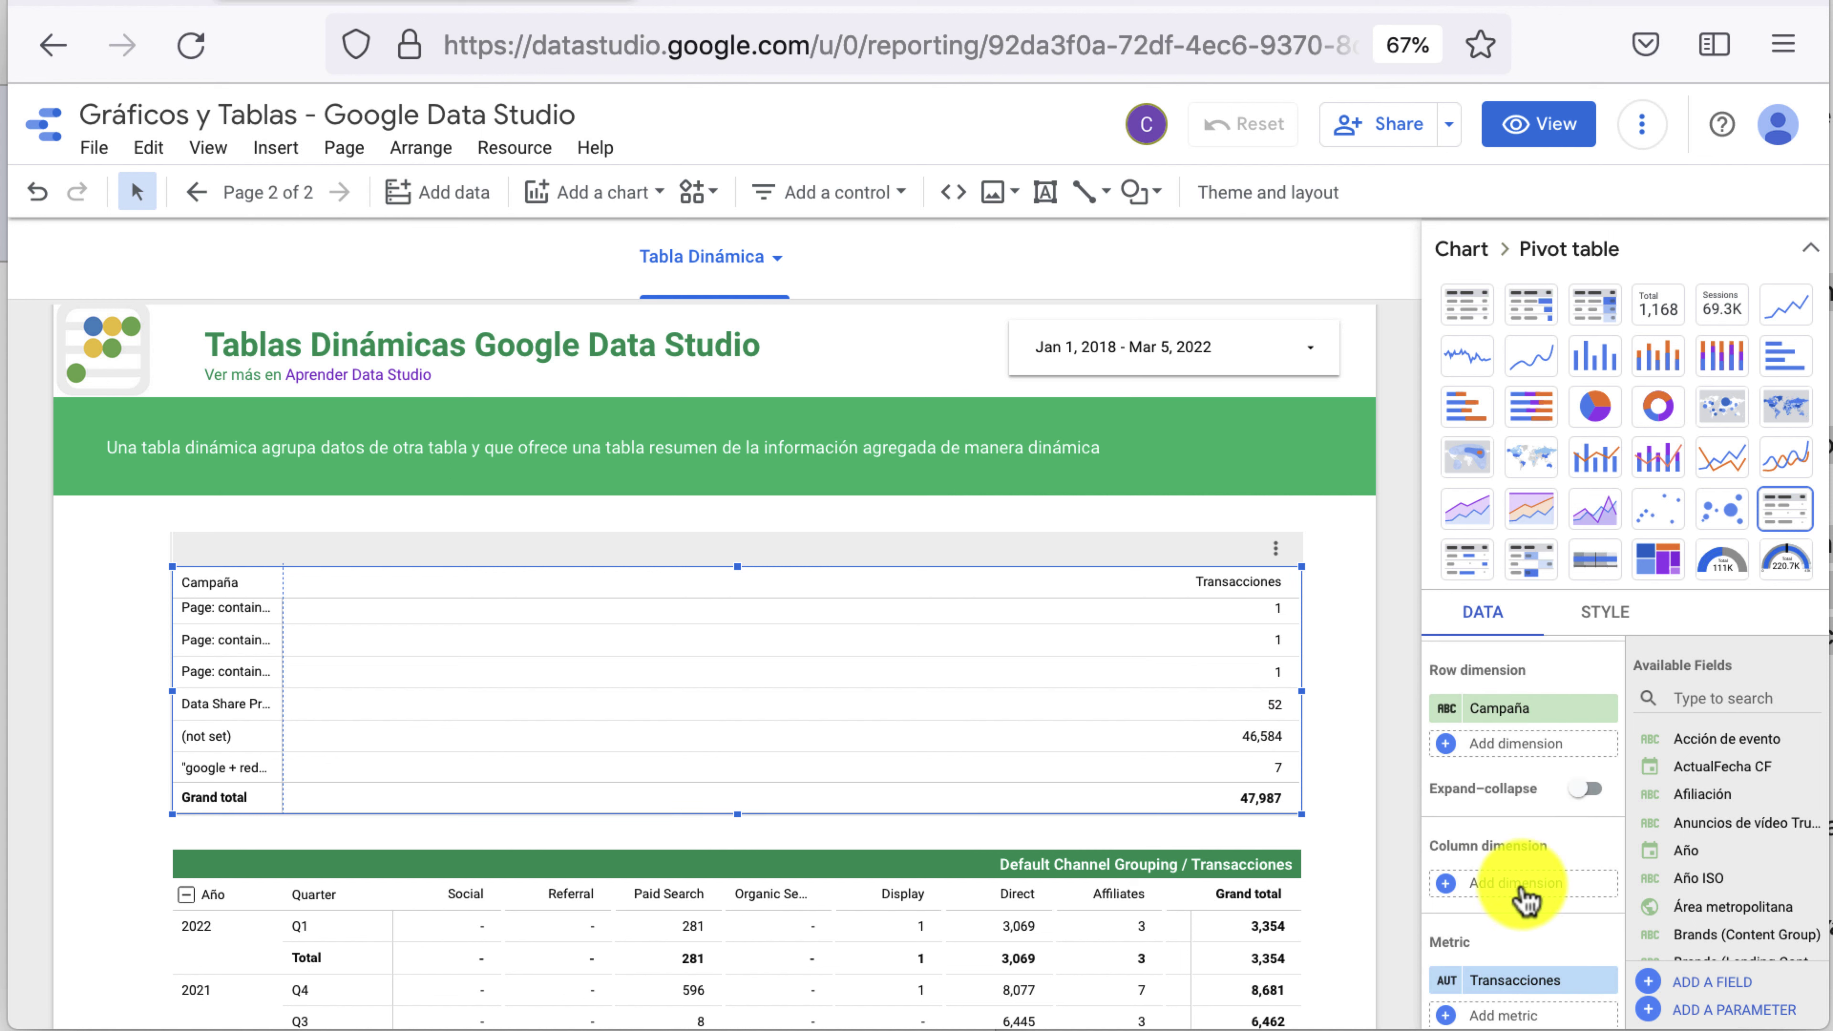
{"action": "left_click", "coordinate": [1525, 897]}
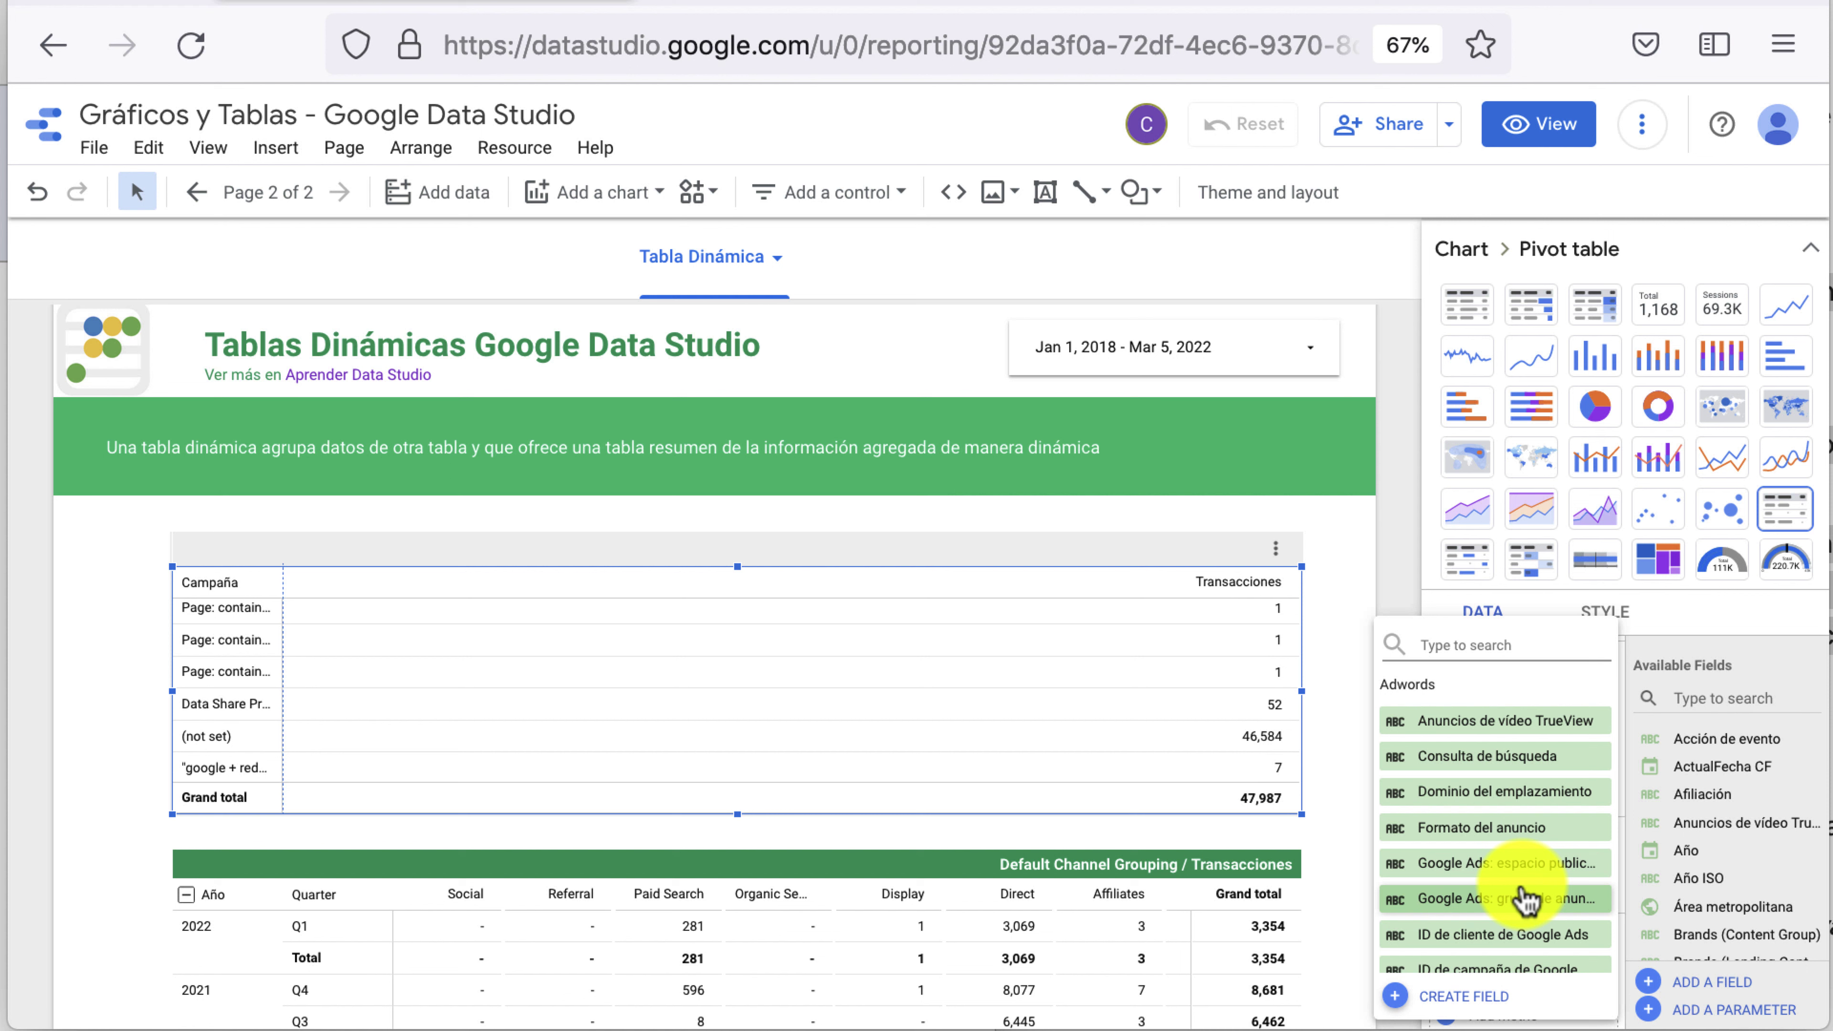
{"action": "type", "text": "fecha"}
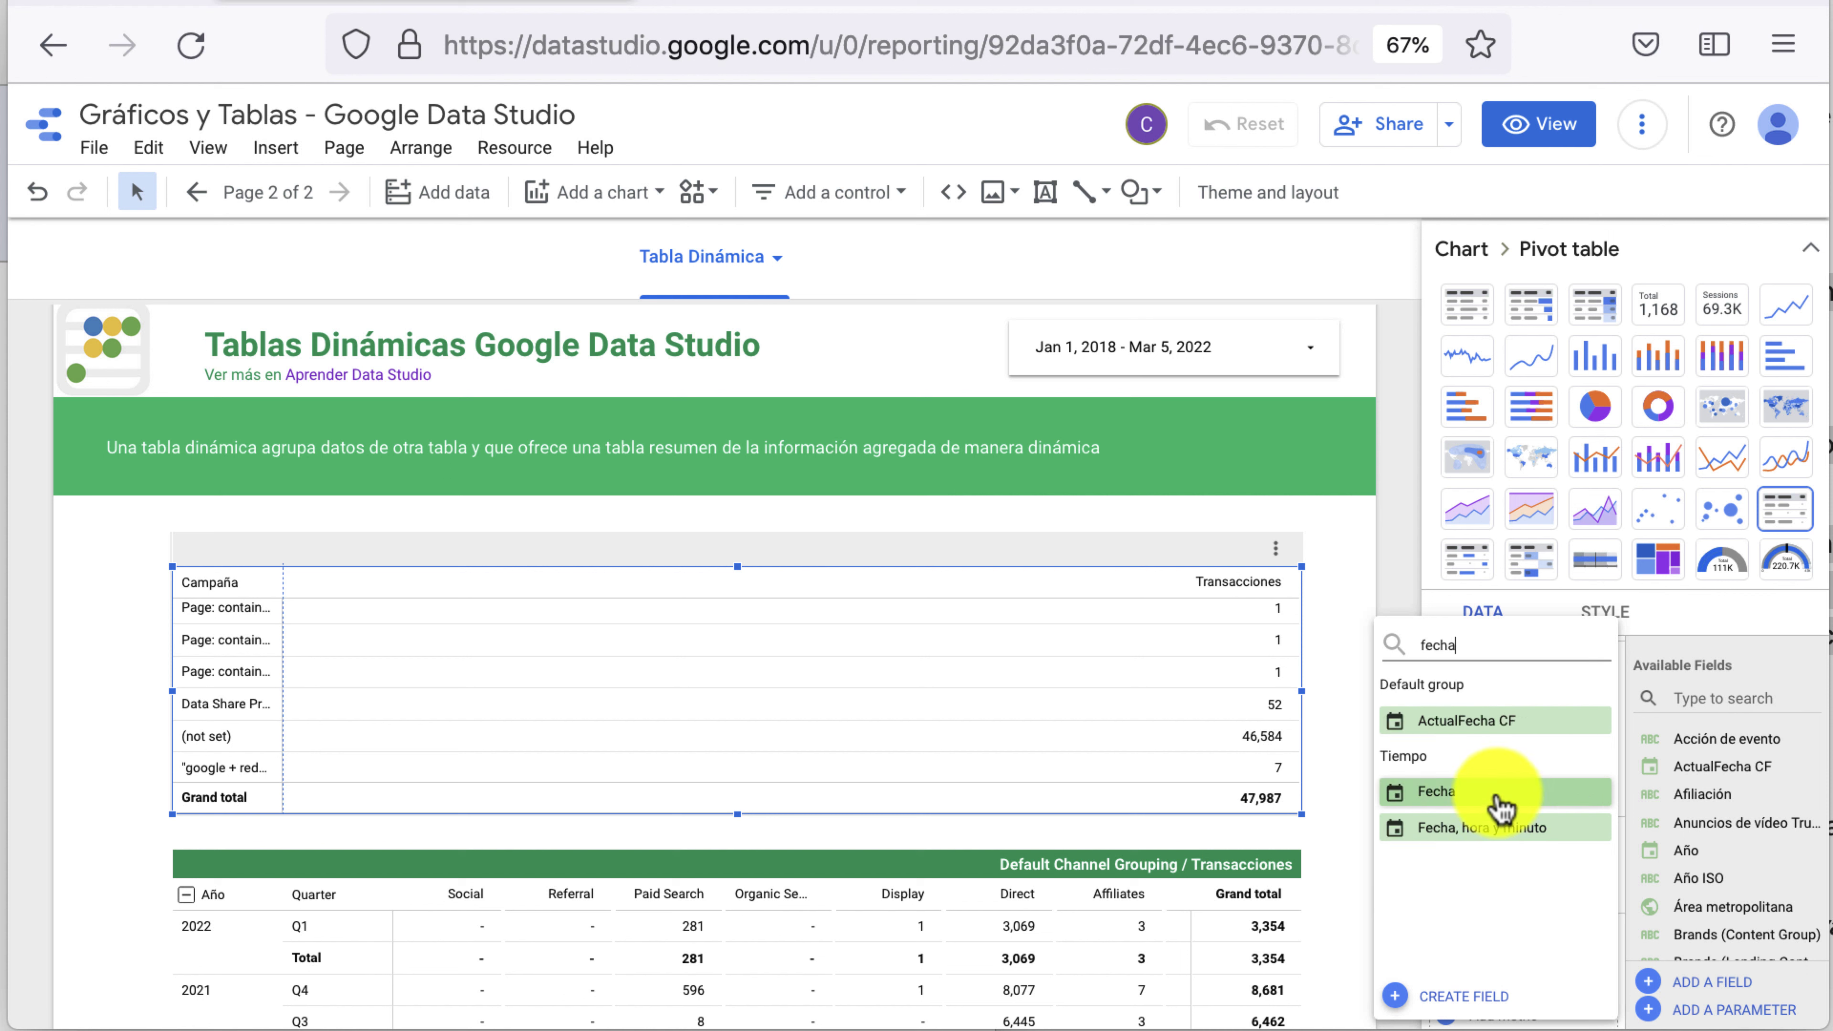
{"action": "left_click", "coordinate": [1500, 803]}
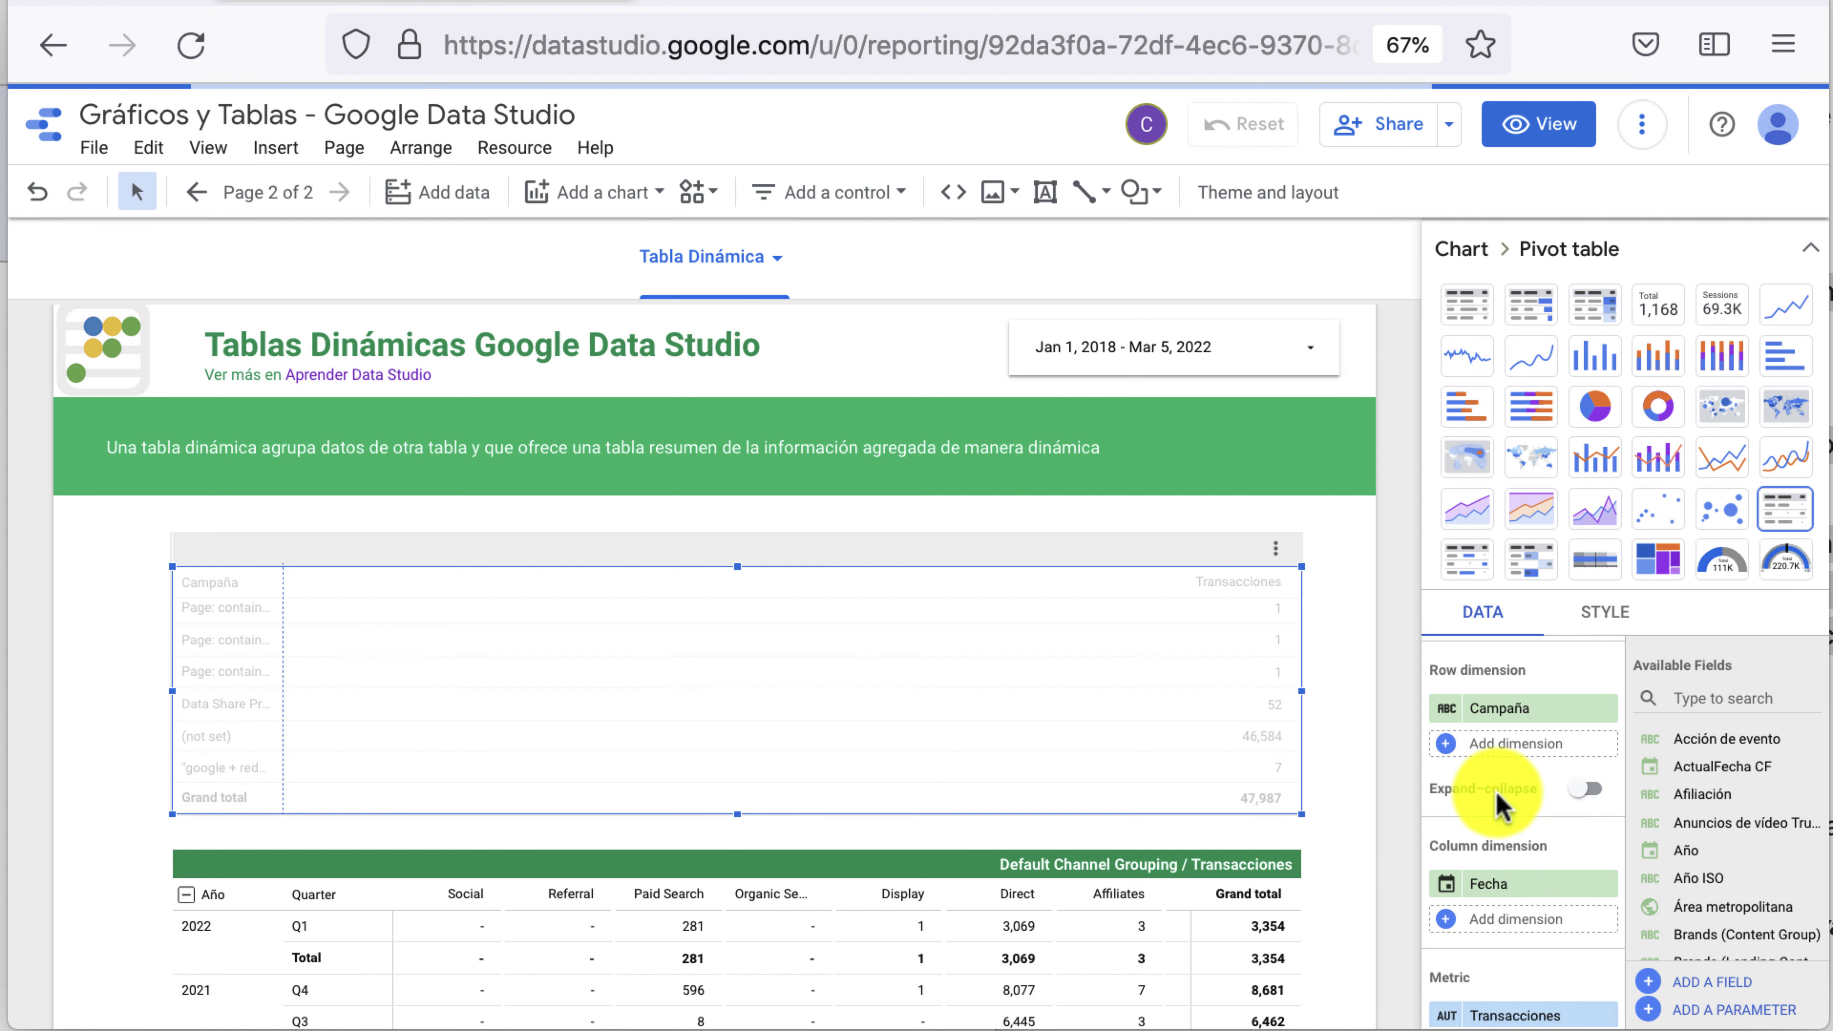
Sort the pivot columns by Fecha descending, newest day (Mar 5, 2022) first
{"action": "scroll", "coordinate": [1497, 805], "scroll_direction": "down", "scroll_amount": 3}
{"action": "scroll", "coordinate": [1497, 805], "scroll_direction": "down", "scroll_amount": 3}
{"action": "scroll", "coordinate": [1501, 798], "scroll_direction": "down", "scroll_amount": 2}
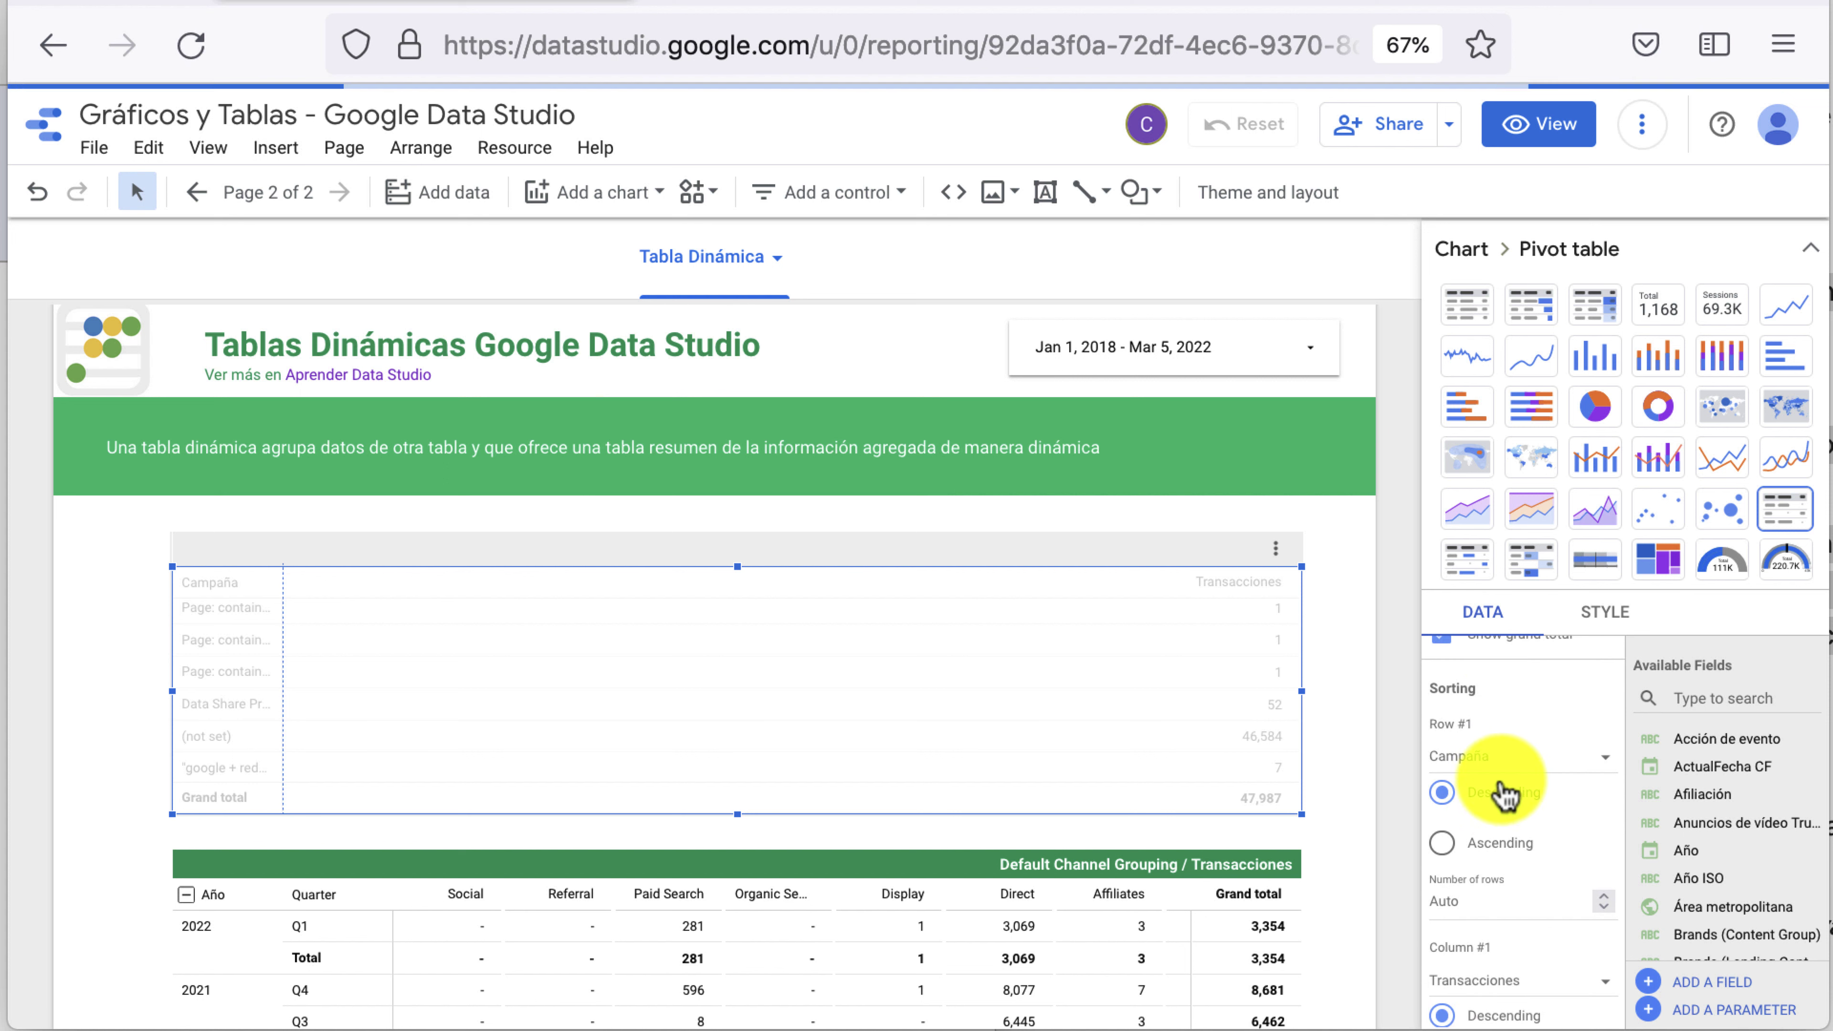
{"action": "left_click", "coordinate": [1508, 767]}
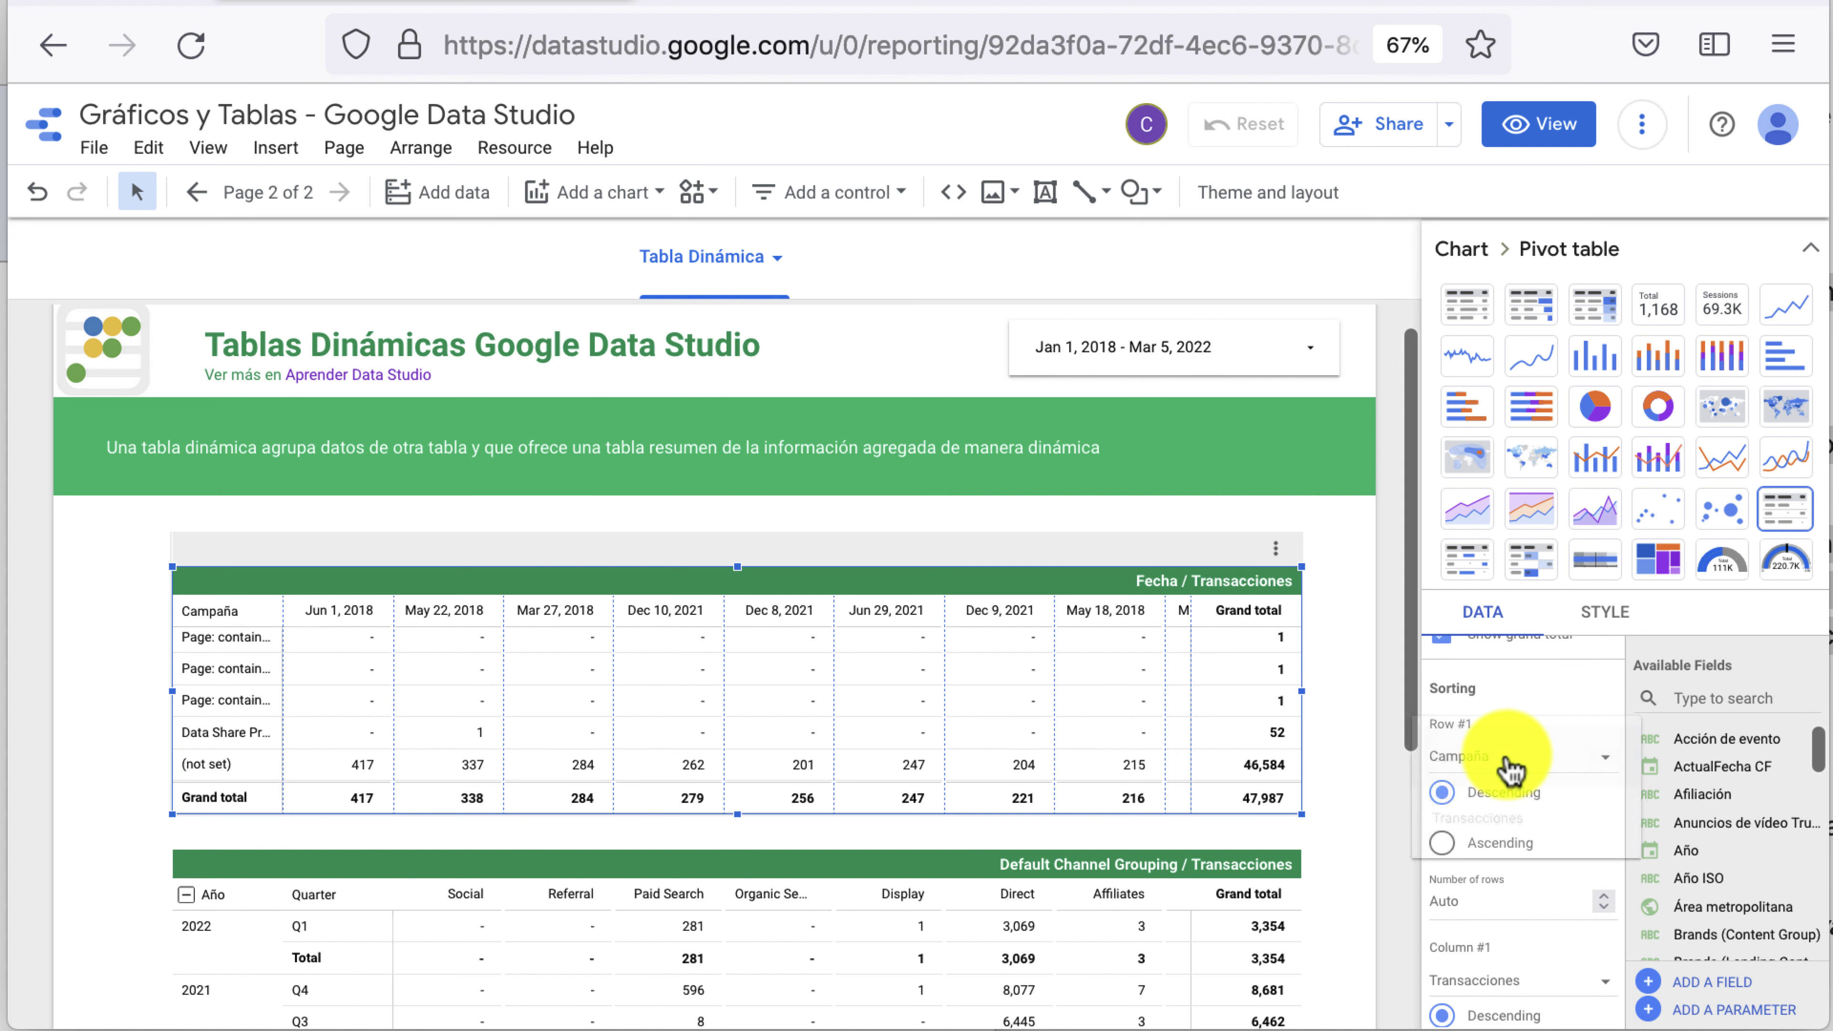
{"action": "left_click", "coordinate": [1506, 988]}
{"action": "left_click", "coordinate": [1507, 986]}
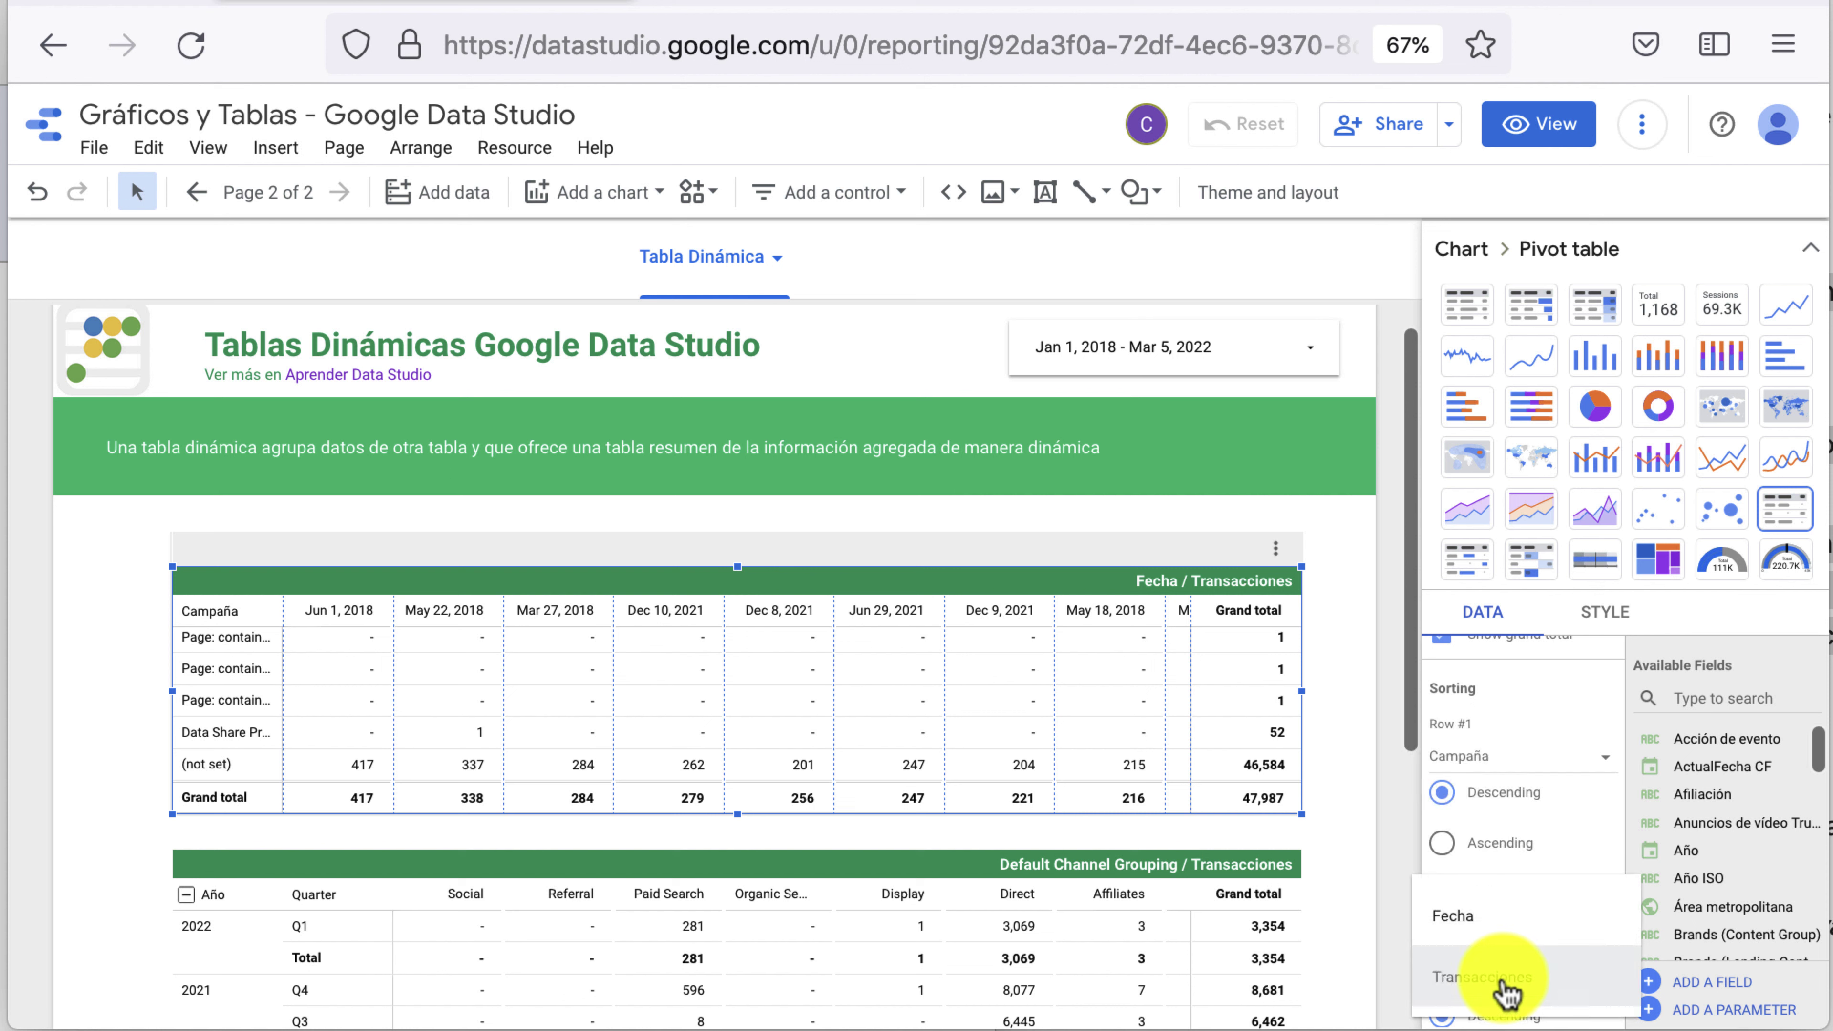
{"action": "left_click", "coordinate": [1507, 922]}
{"action": "scroll", "coordinate": [1505, 916], "scroll_direction": "down", "scroll_amount": 2}
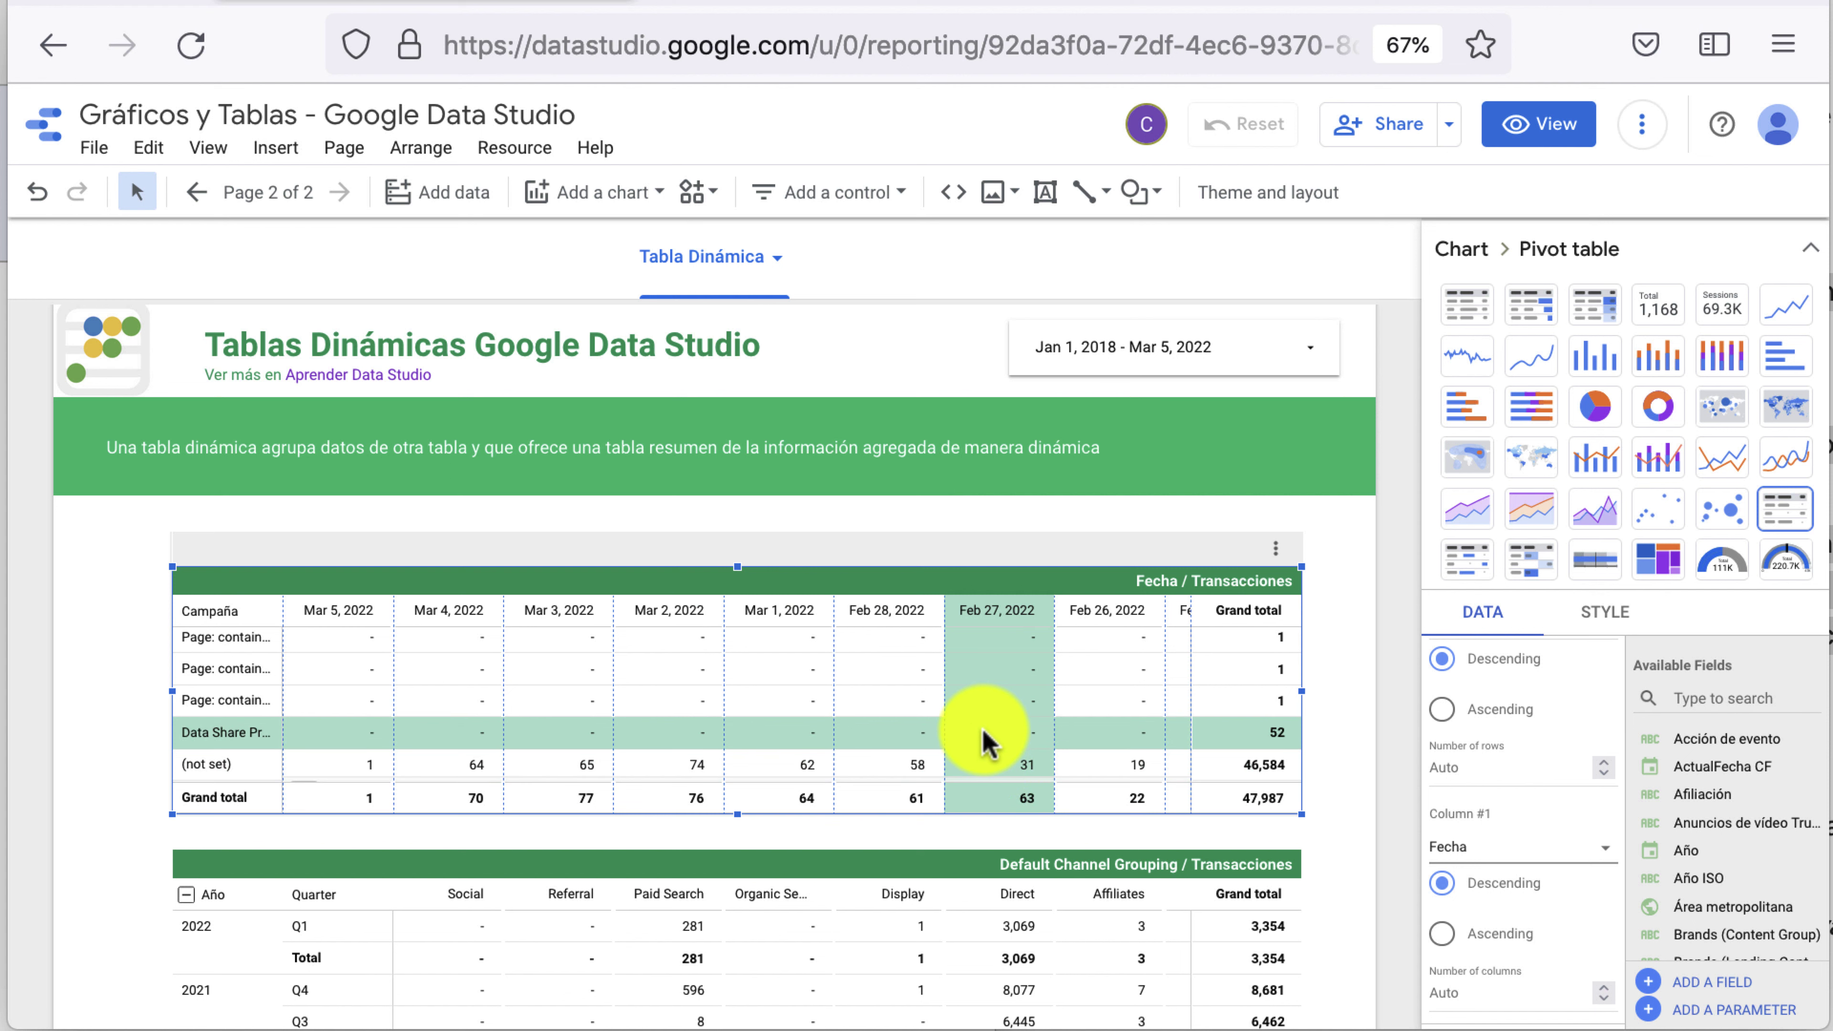
{"action": "scroll", "coordinate": [985, 740], "scroll_direction": "down", "scroll_amount": 3}
{"action": "scroll", "coordinate": [985, 740], "scroll_direction": "down", "scroll_amount": 2}
{"action": "scroll", "coordinate": [986, 741], "scroll_direction": "down", "scroll_amount": 2}
{"action": "scroll", "coordinate": [987, 741], "scroll_direction": "down", "scroll_amount": 2}
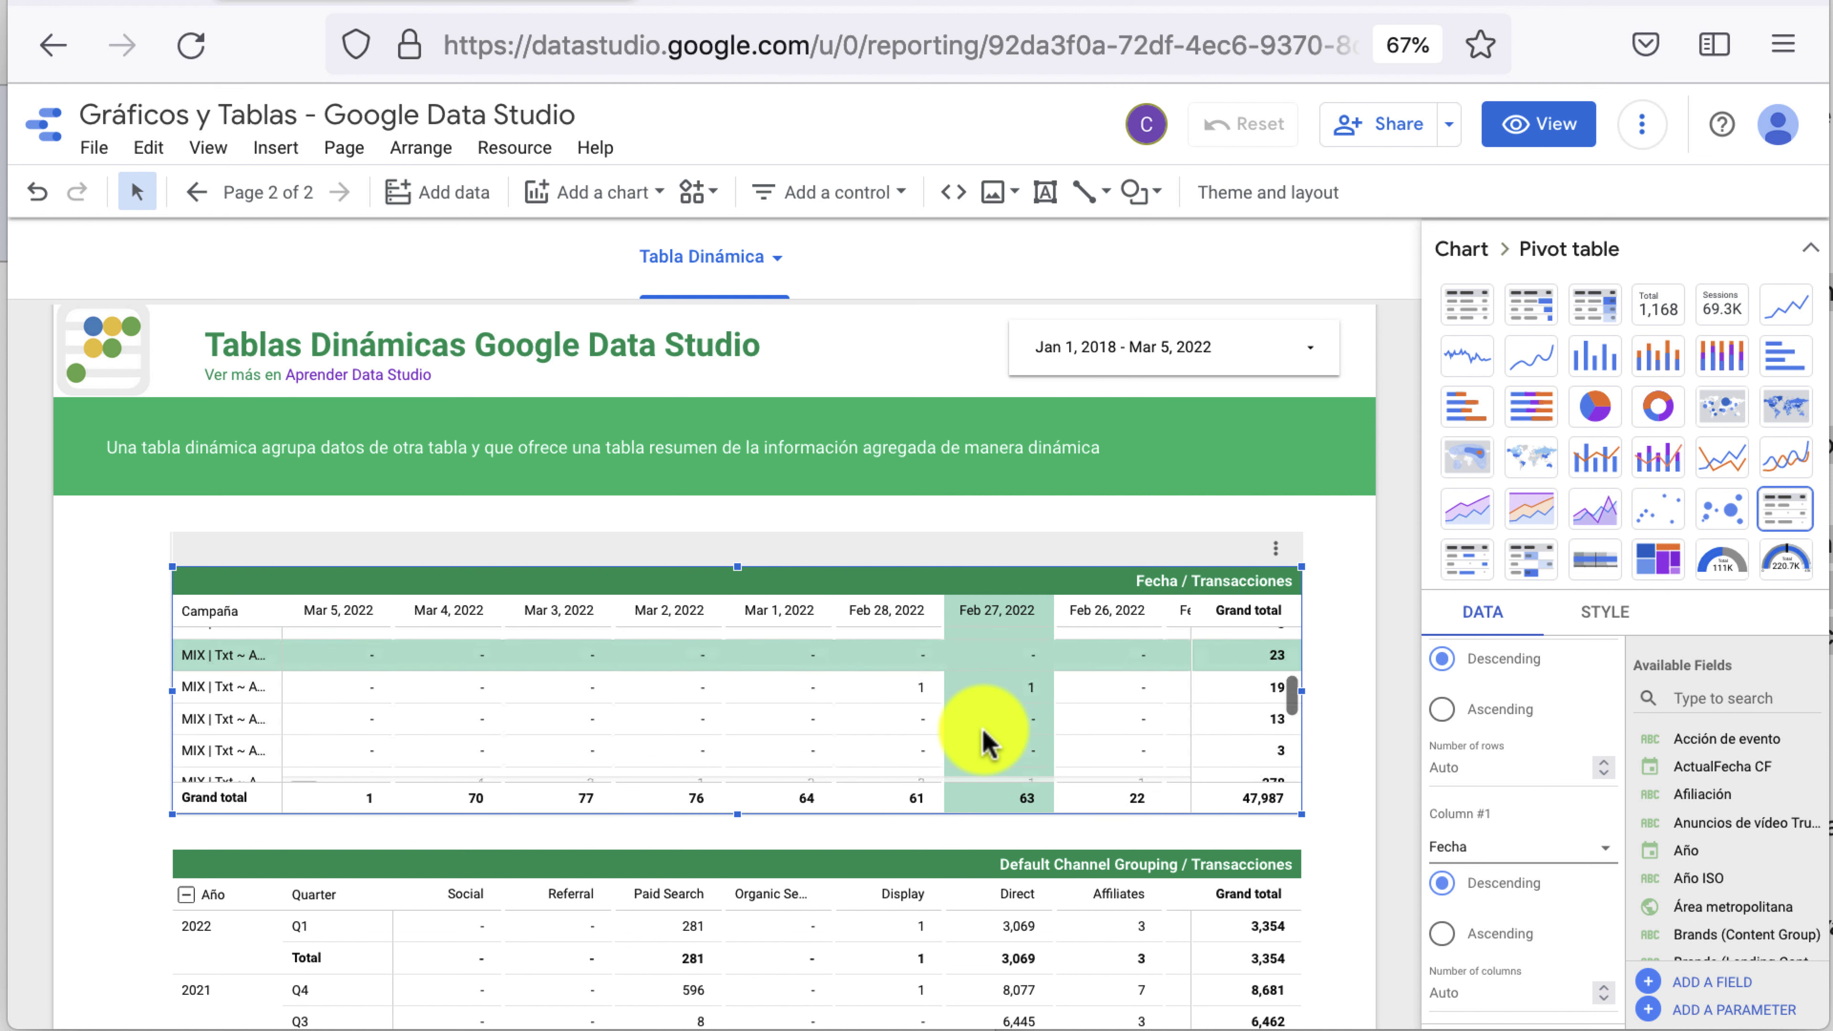
{"action": "scroll", "coordinate": [985, 740], "scroll_direction": "up", "scroll_amount": 5}
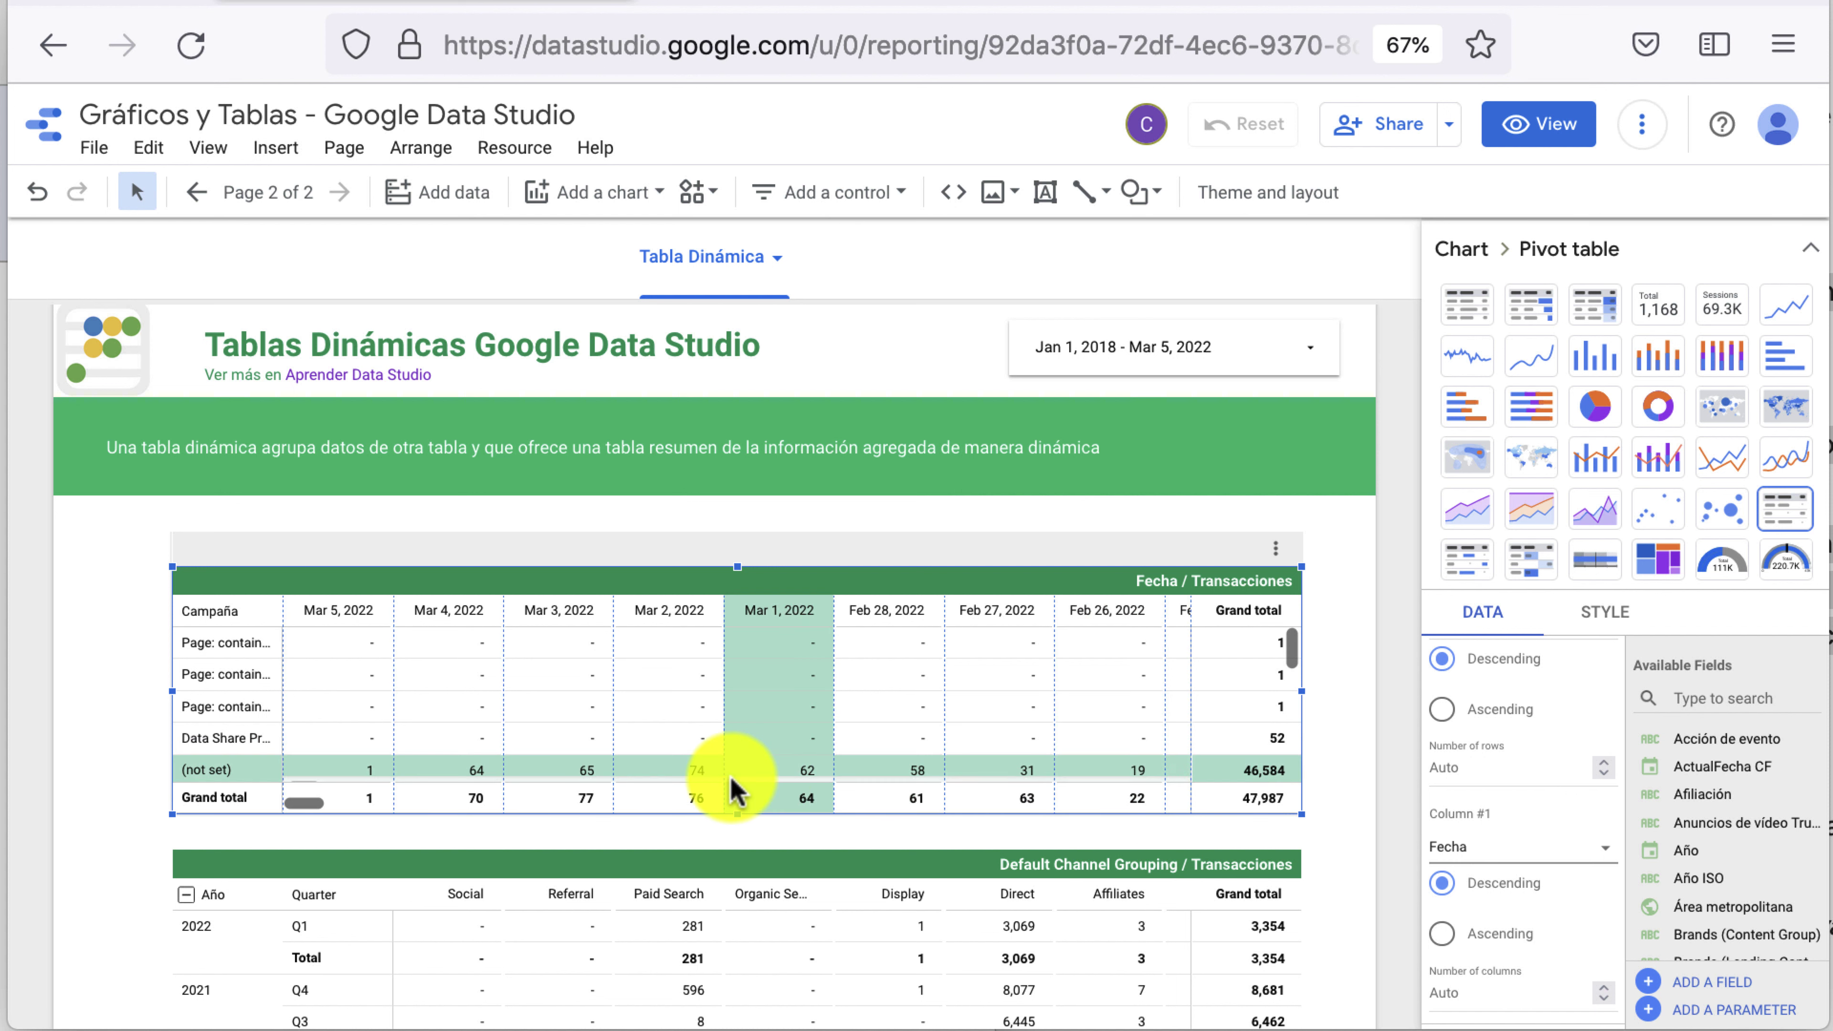
{"action": "scroll", "coordinate": [1544, 765], "scroll_direction": "up", "scroll_amount": 3}
{"action": "scroll", "coordinate": [1542, 758], "scroll_direction": "up", "scroll_amount": 3}
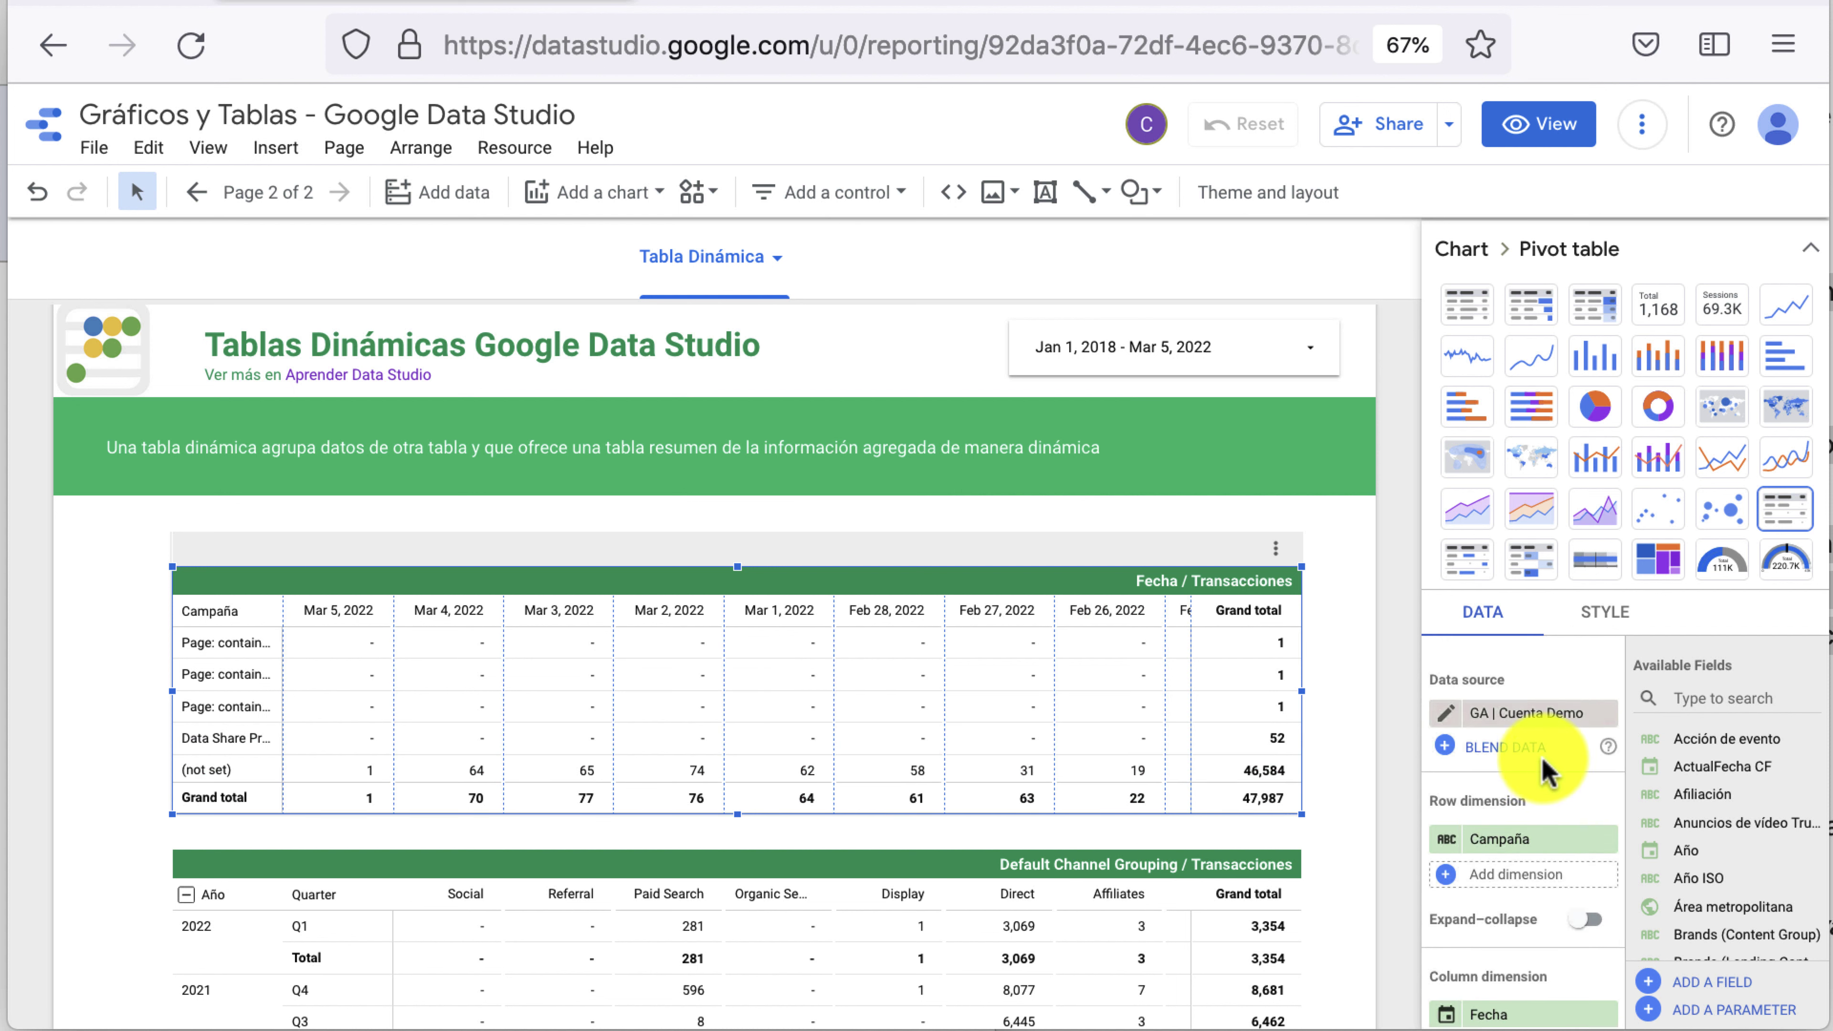
{"action": "scroll", "coordinate": [1432, 877], "scroll_direction": "down", "scroll_amount": 3}
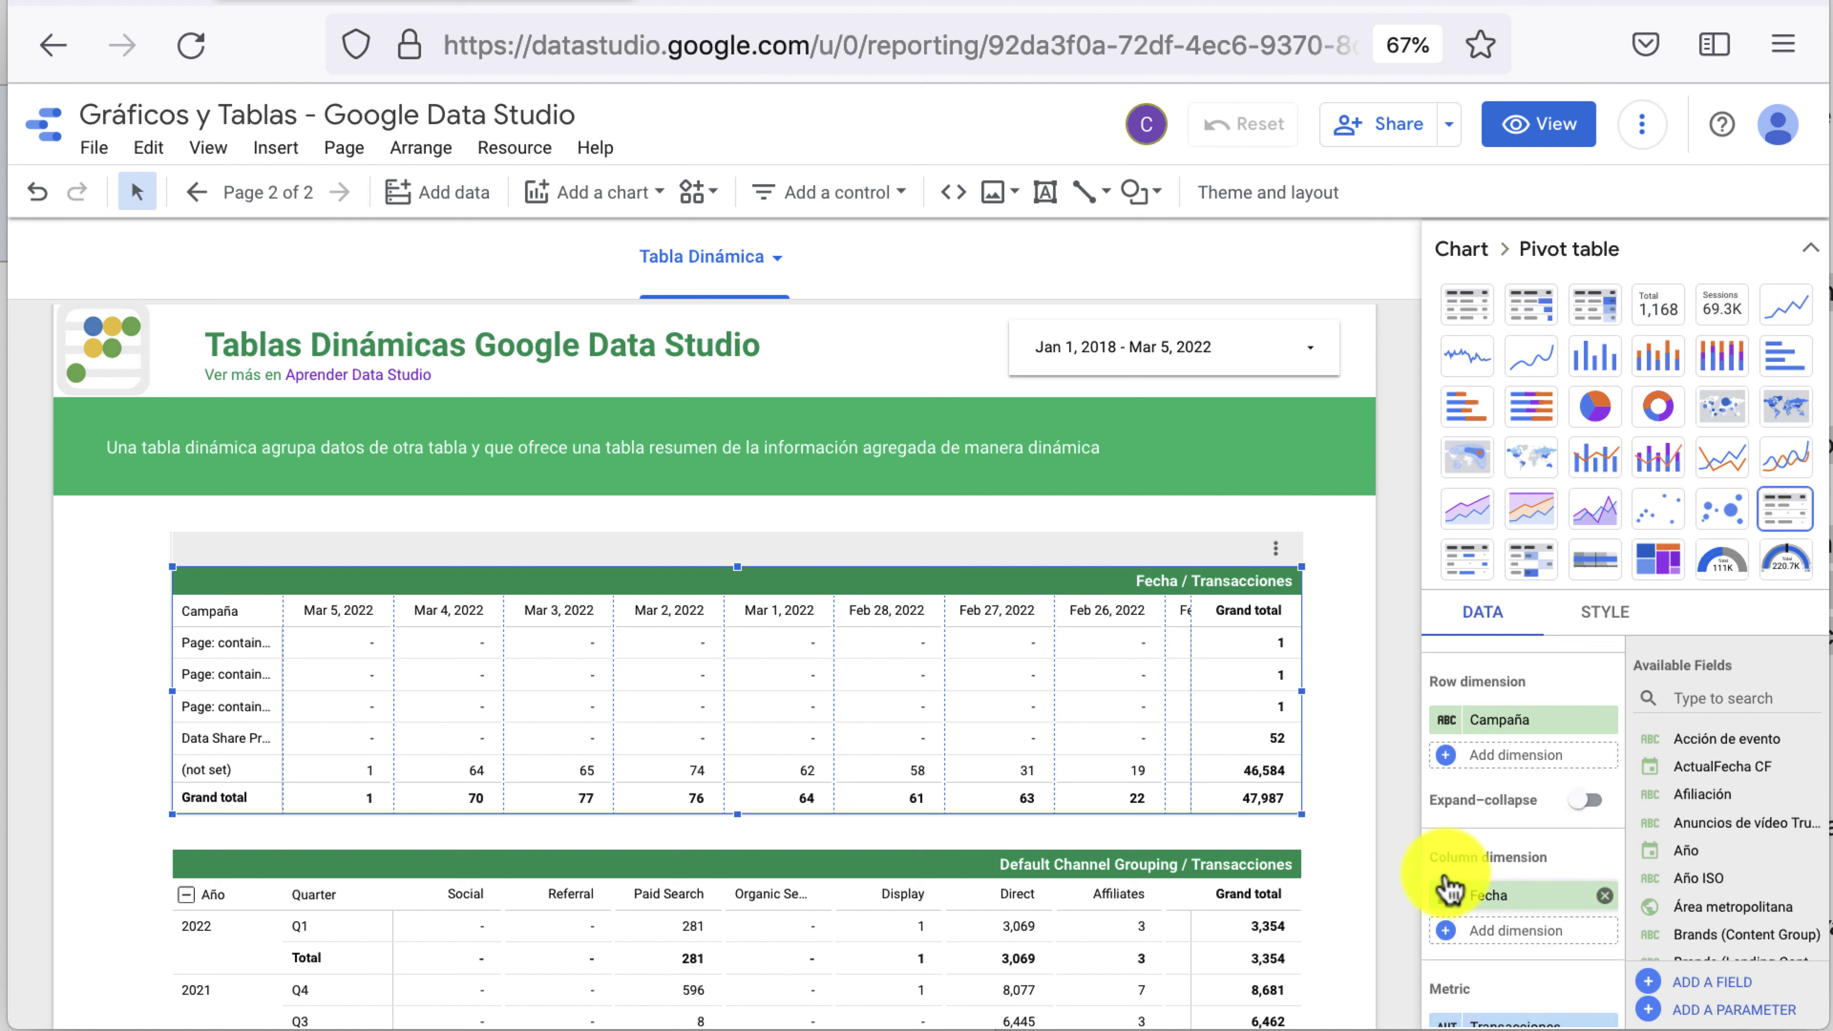
Set the Fecha column dimension's granularity to Year Week
{"action": "left_click", "coordinate": [1445, 896]}
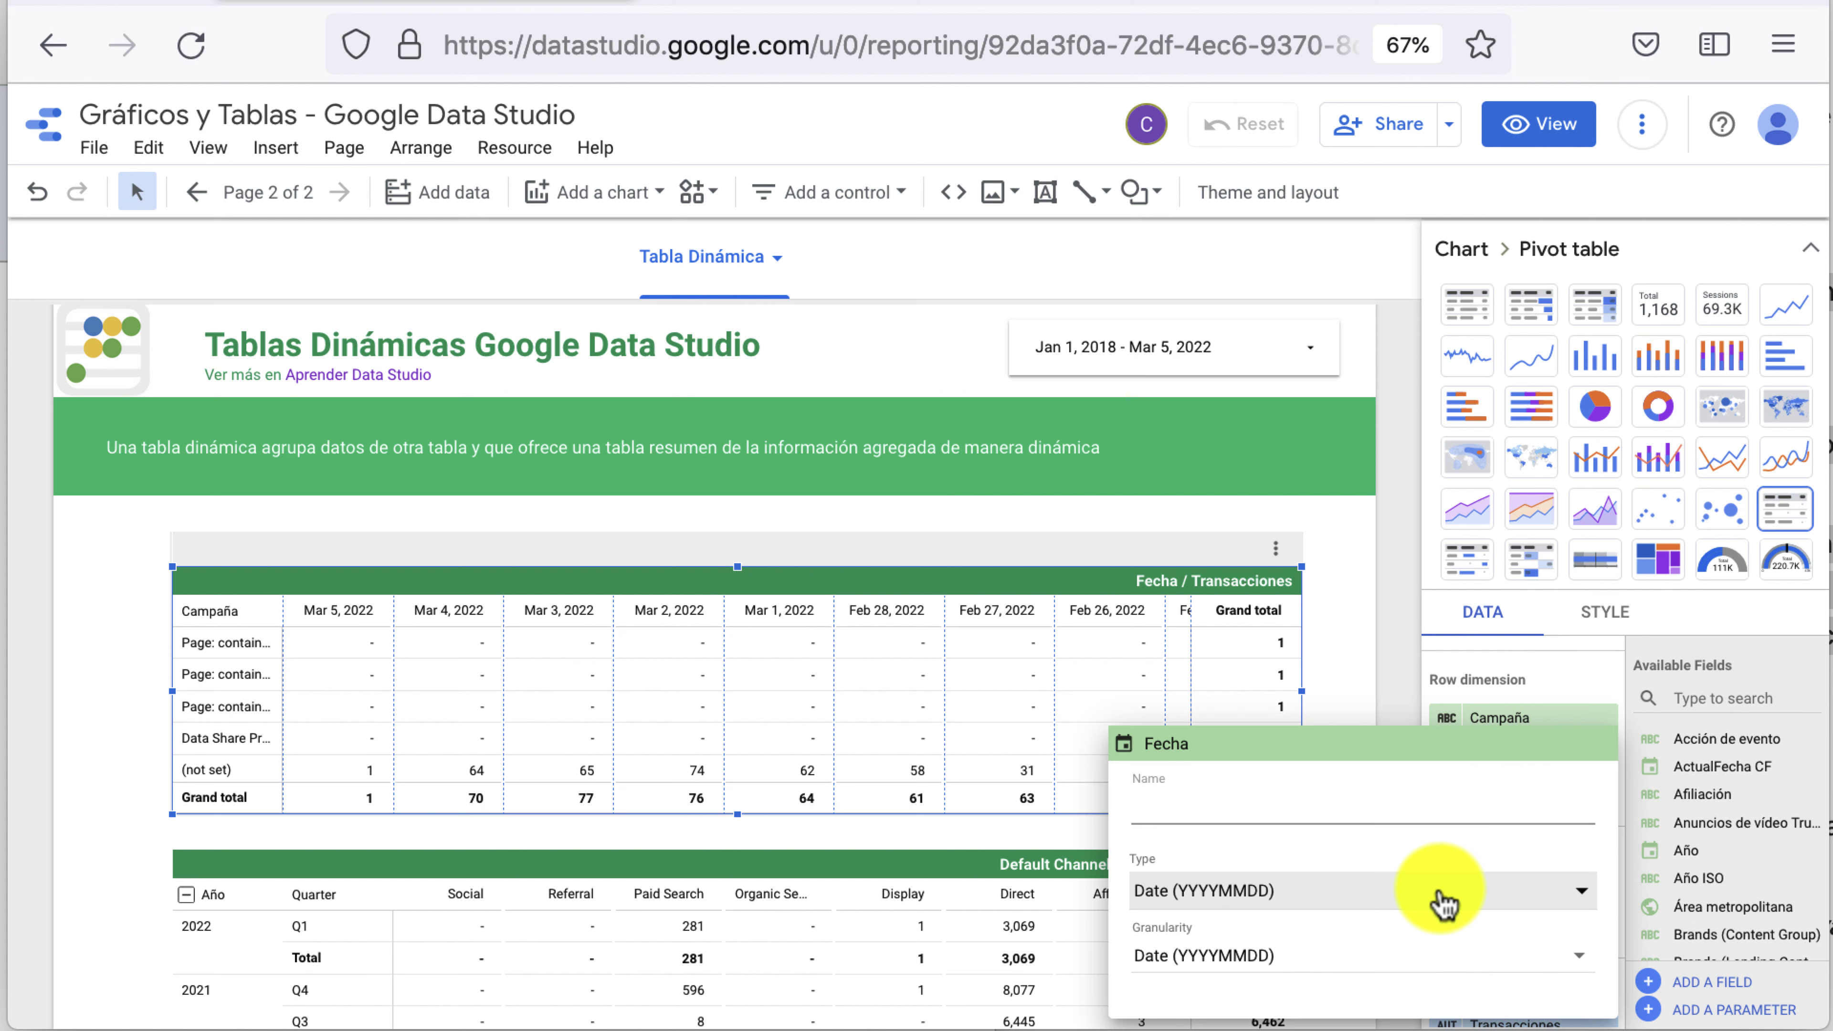
{"action": "left_click", "coordinate": [1441, 902]}
{"action": "mouse_move", "coordinate": [1289, 897]}
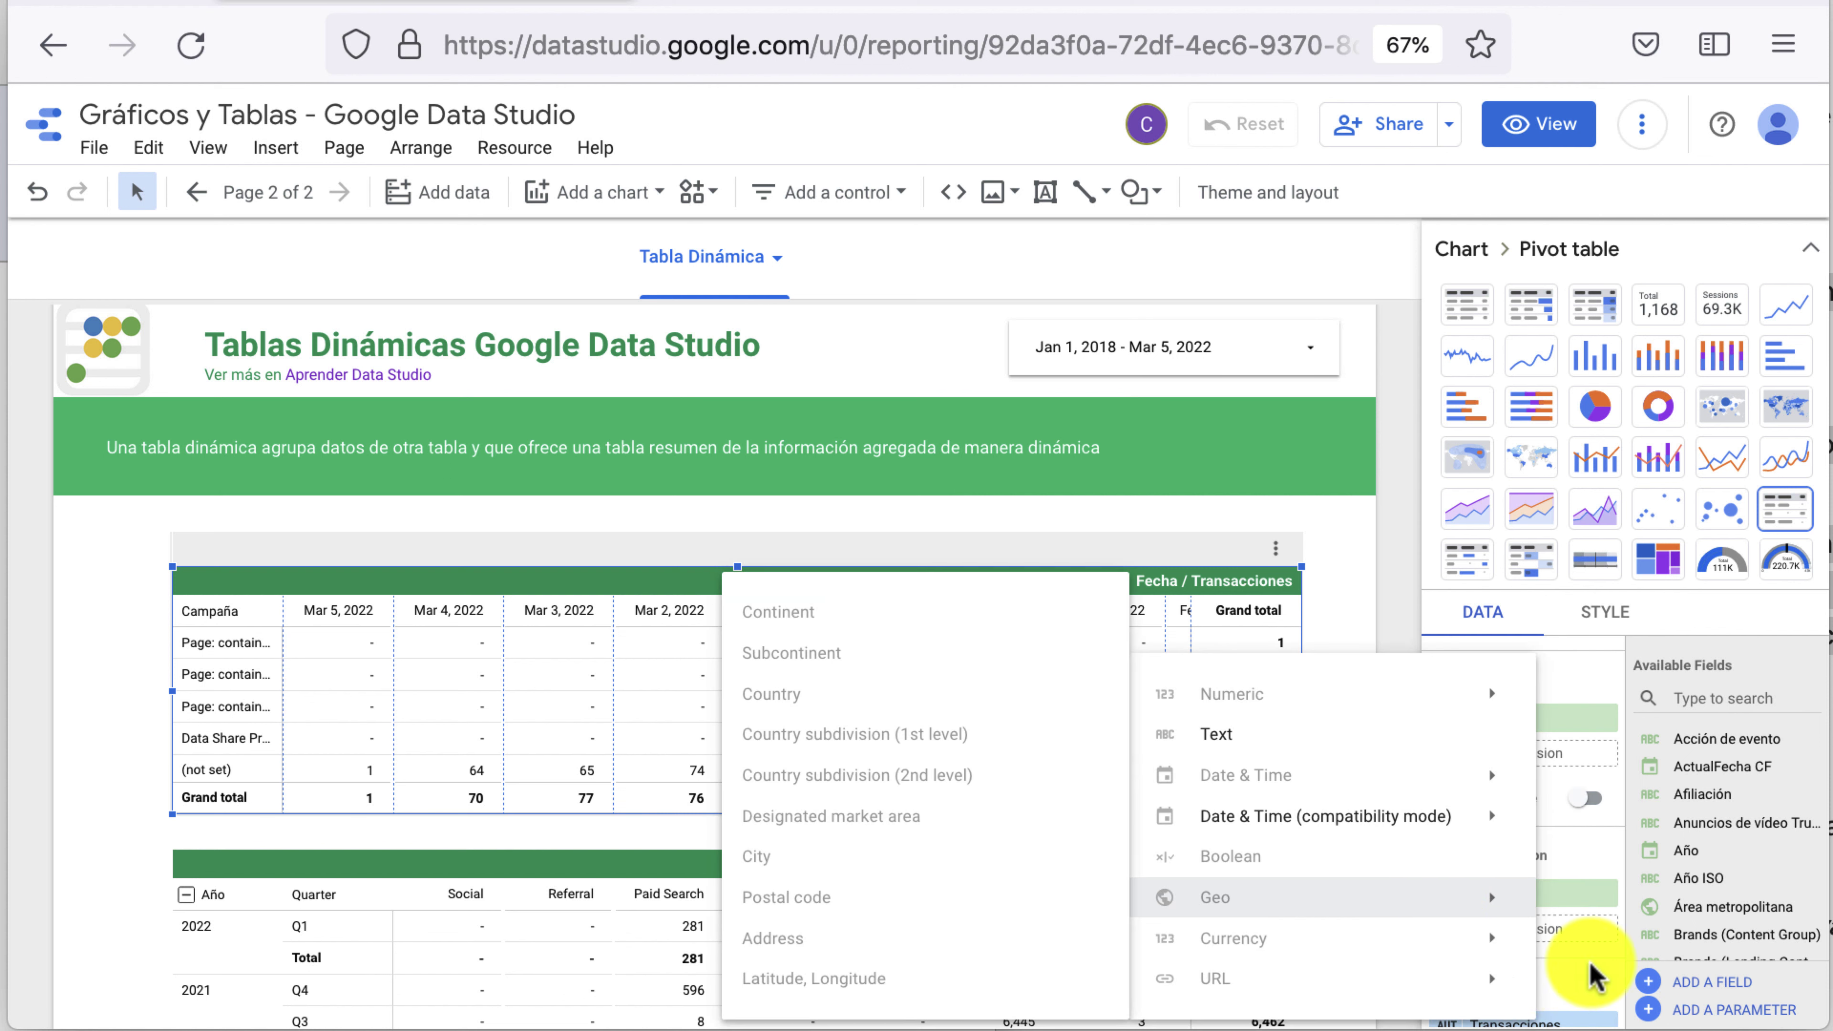
{"action": "left_click", "coordinate": [1580, 874]}
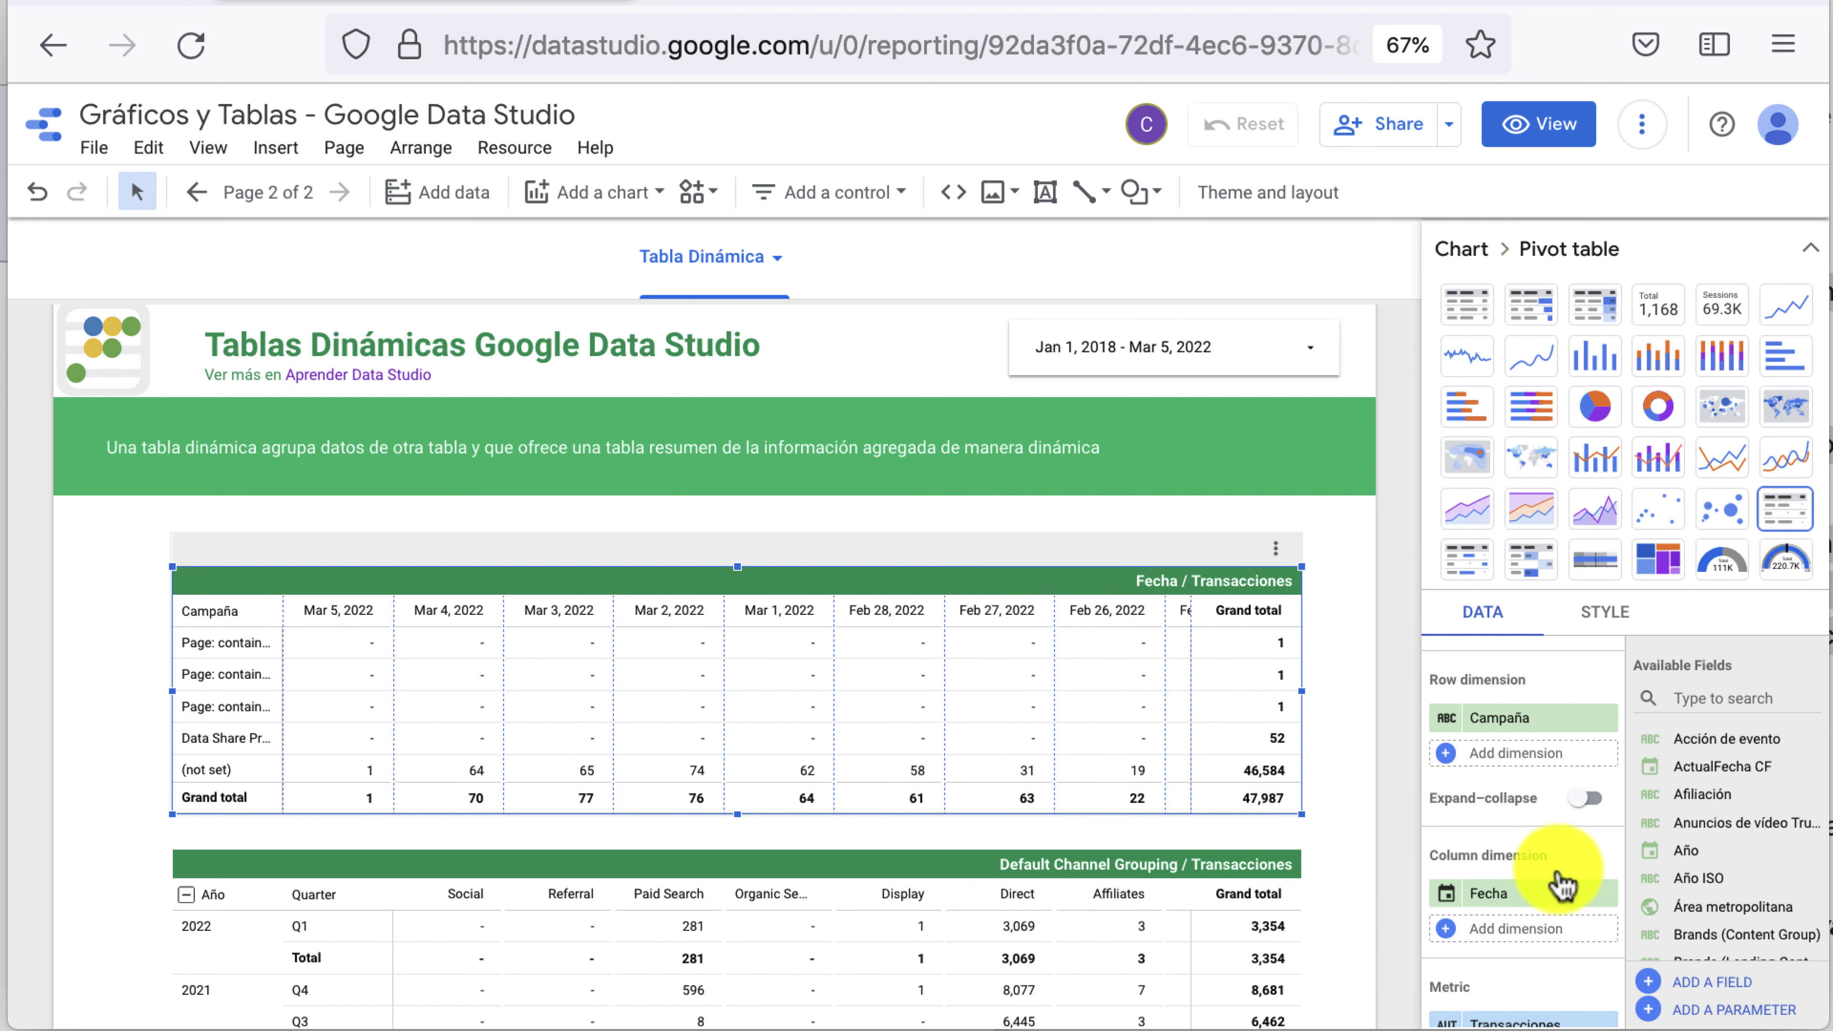
{"action": "left_click", "coordinate": [1444, 898]}
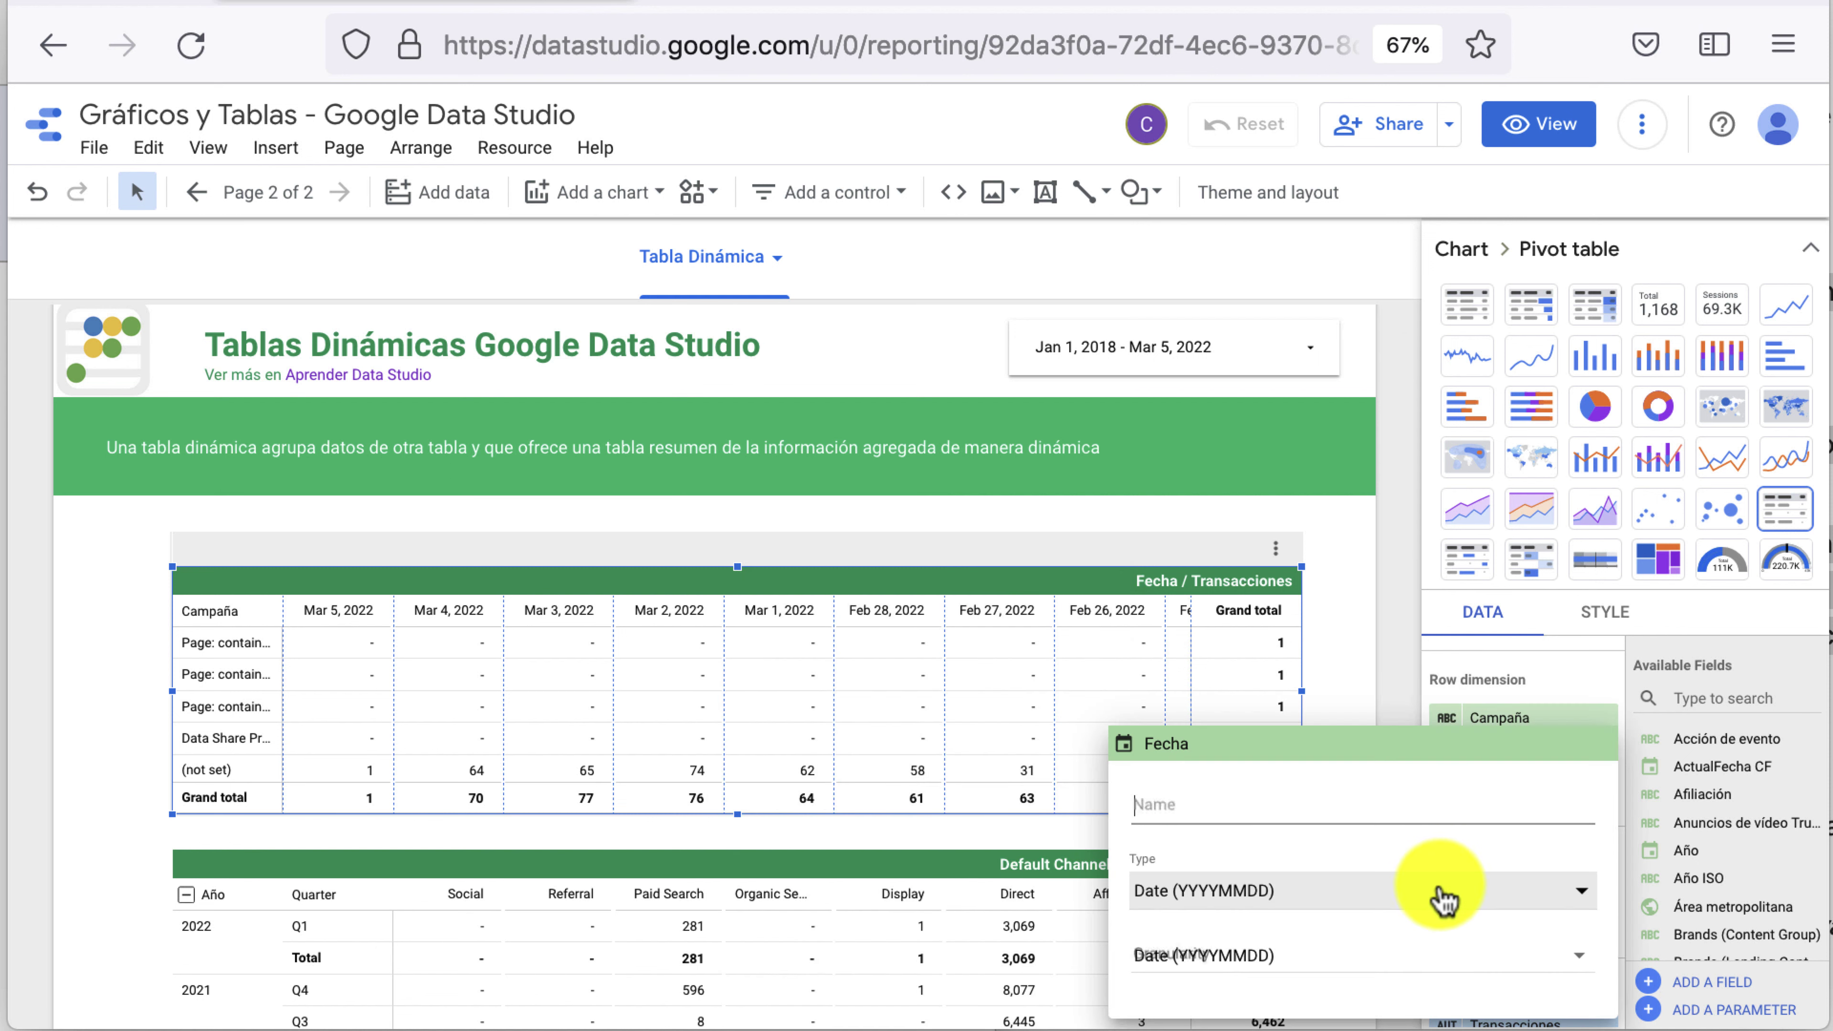
{"action": "left_click", "coordinate": [1349, 956]}
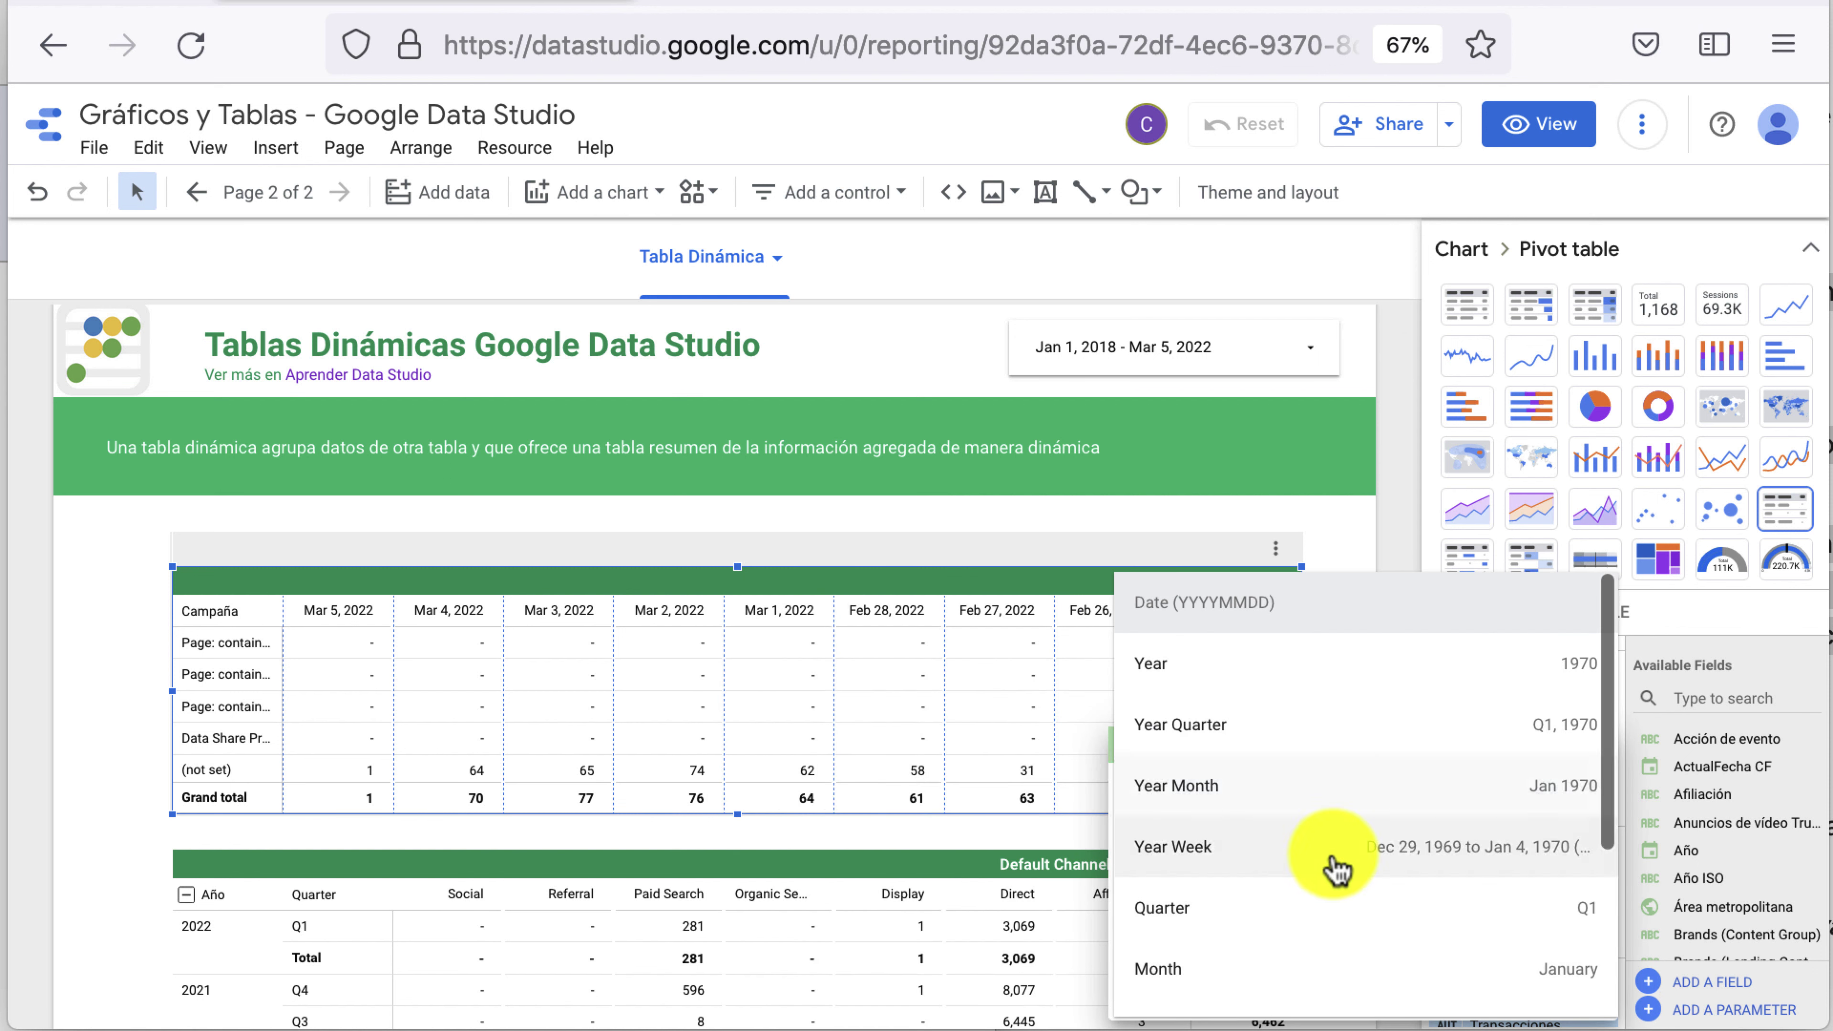
{"action": "scroll", "coordinate": [1338, 873], "scroll_direction": "down", "scroll_amount": 2}
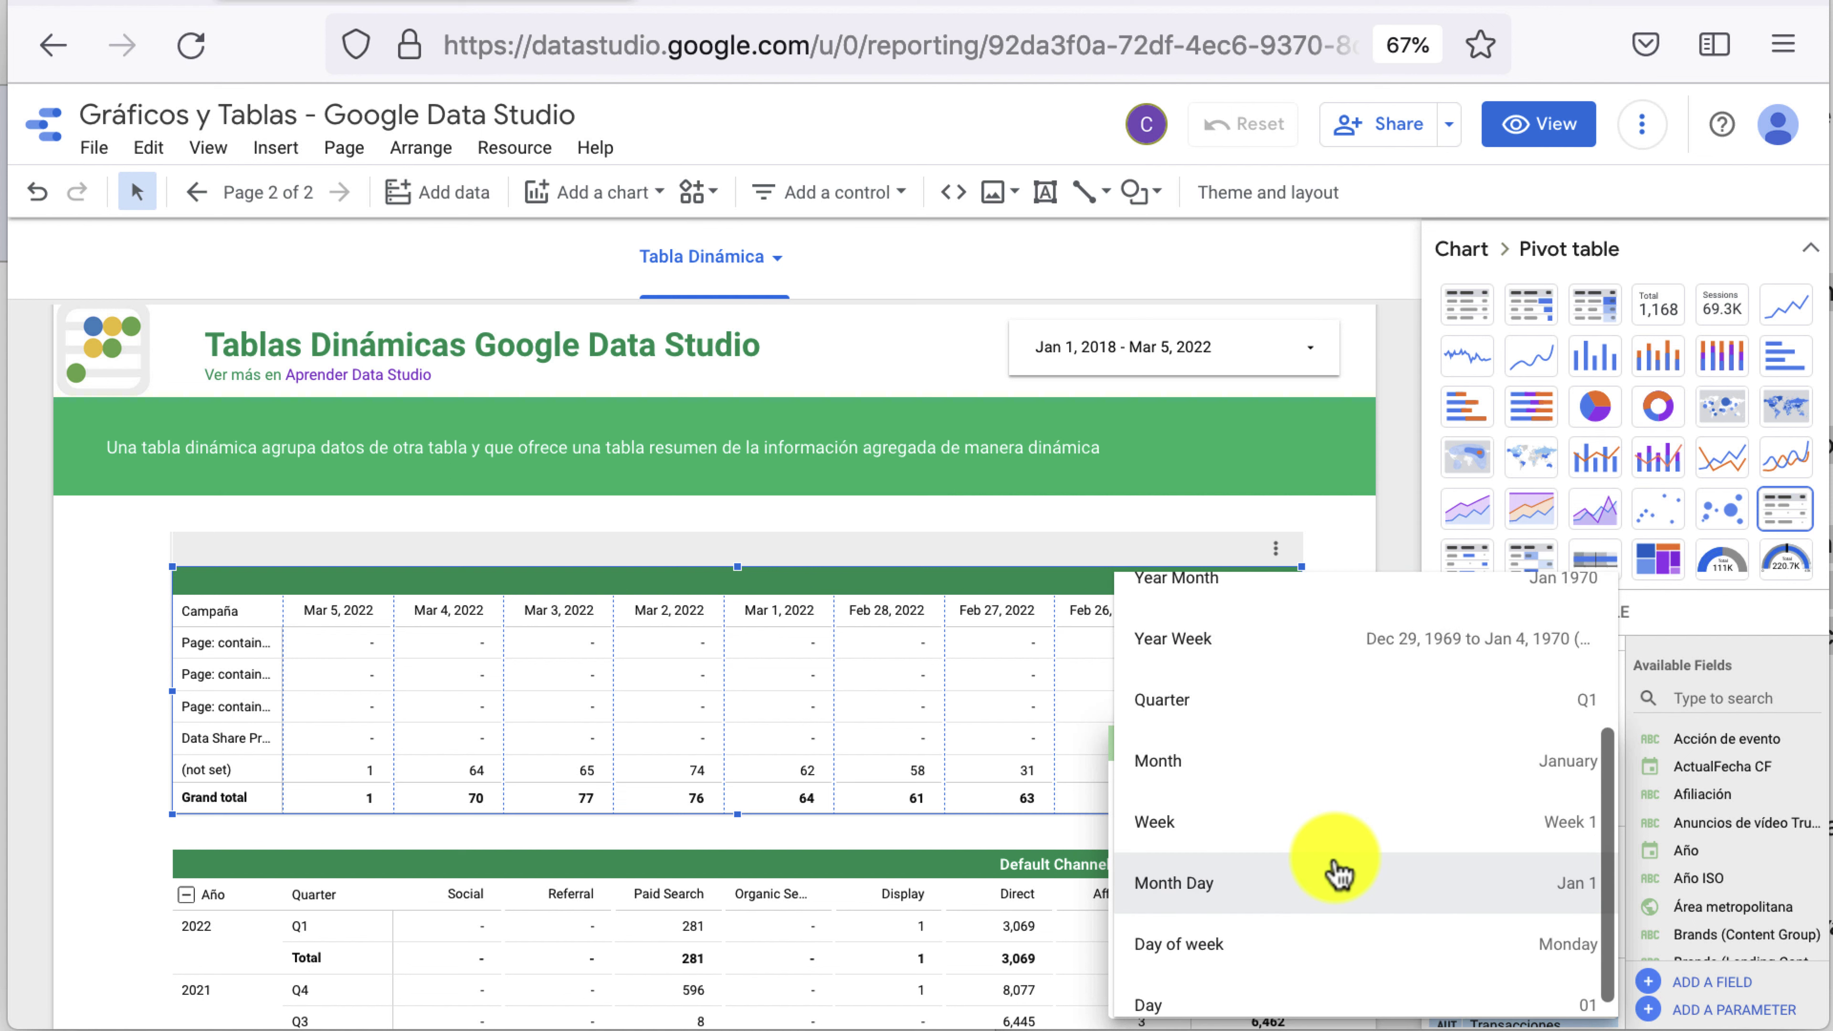
{"action": "scroll", "coordinate": [1338, 872], "scroll_direction": "up", "scroll_amount": 2}
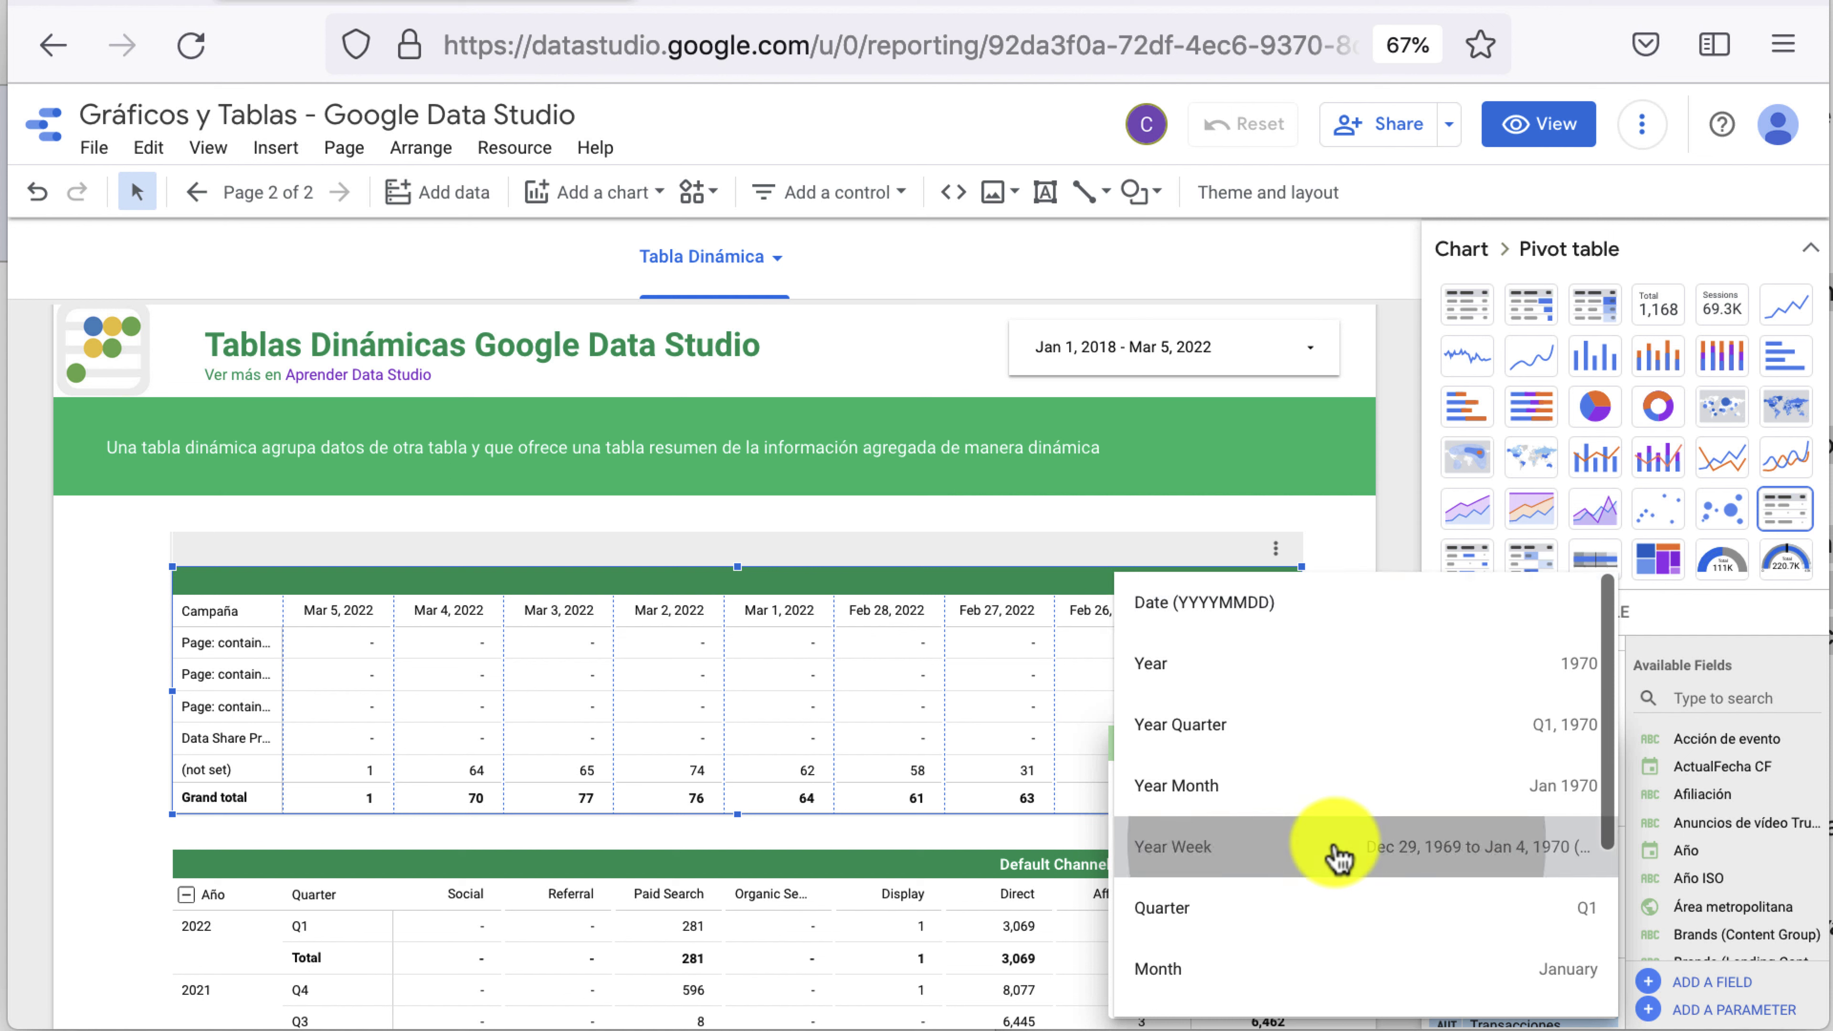
{"action": "left_click", "coordinate": [1339, 859]}
{"action": "left_click", "coordinate": [1353, 698]}
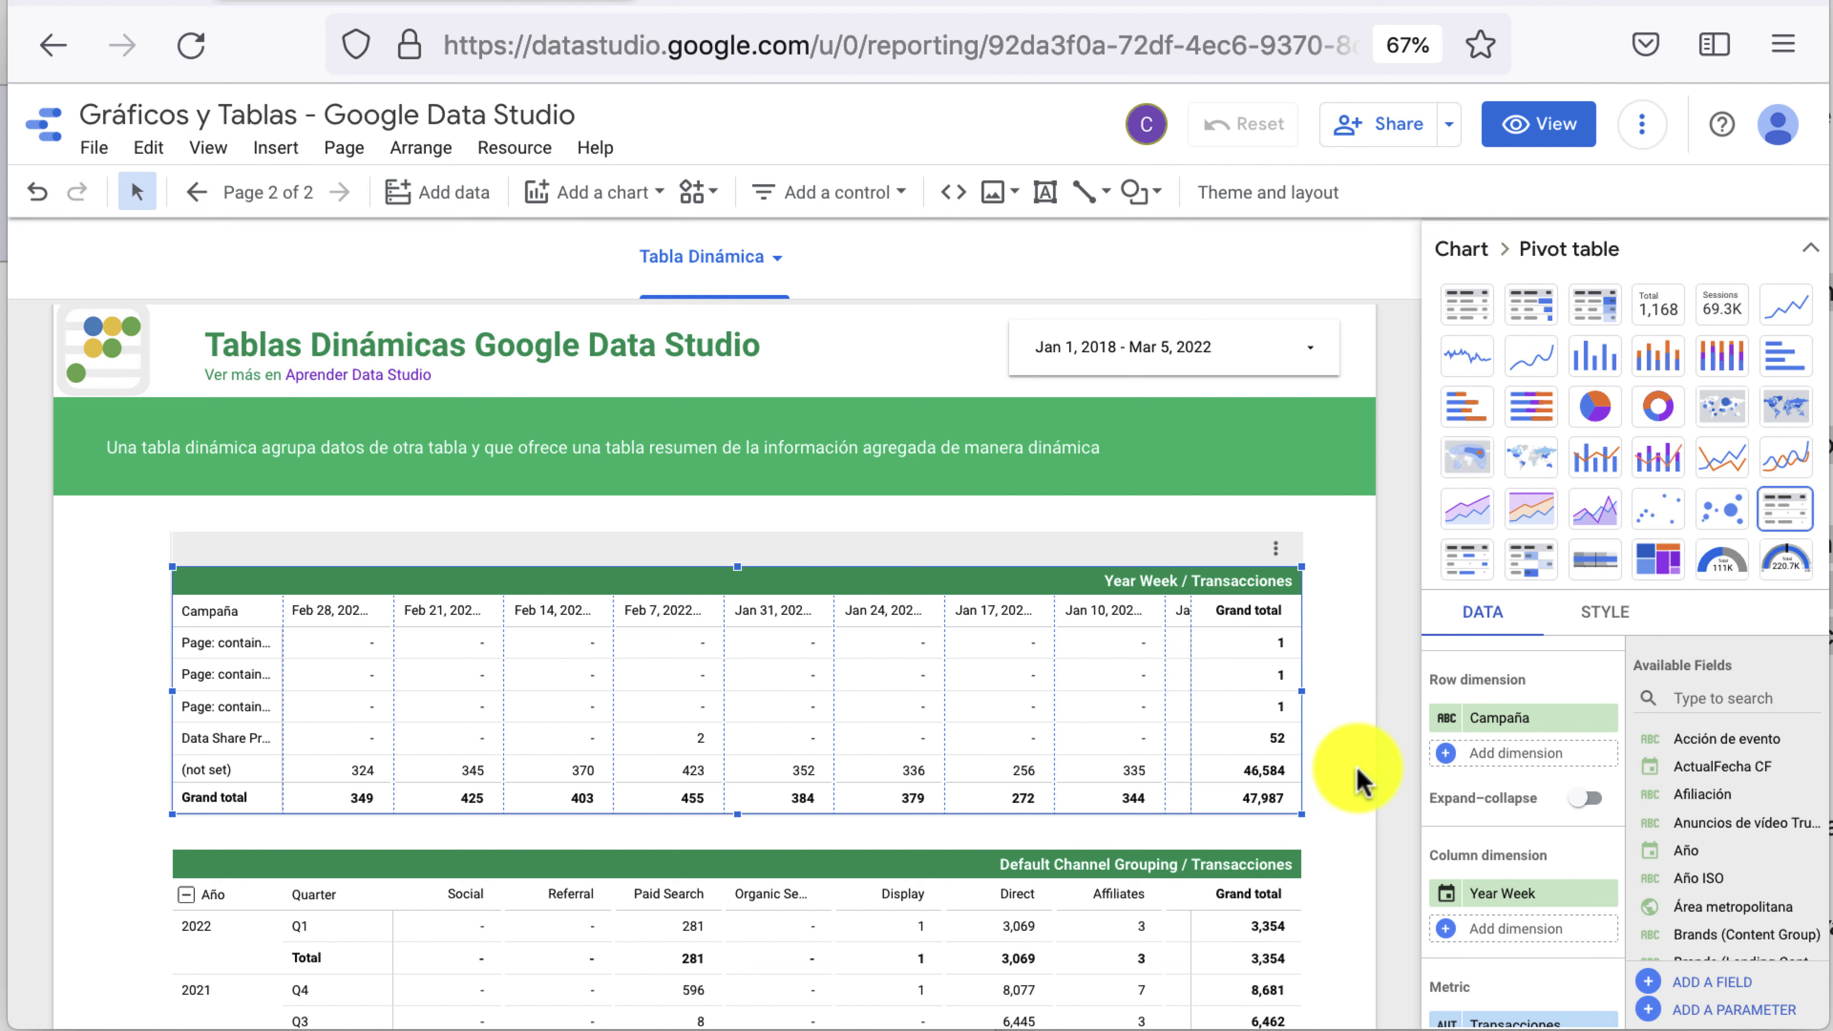
Replace the Transacciones metric with CPC CF in the pivot table
{"action": "scroll", "coordinate": [1669, 818], "scroll_direction": "down", "scroll_amount": 3}
{"action": "scroll", "coordinate": [1666, 820], "scroll_direction": "down", "scroll_amount": 3}
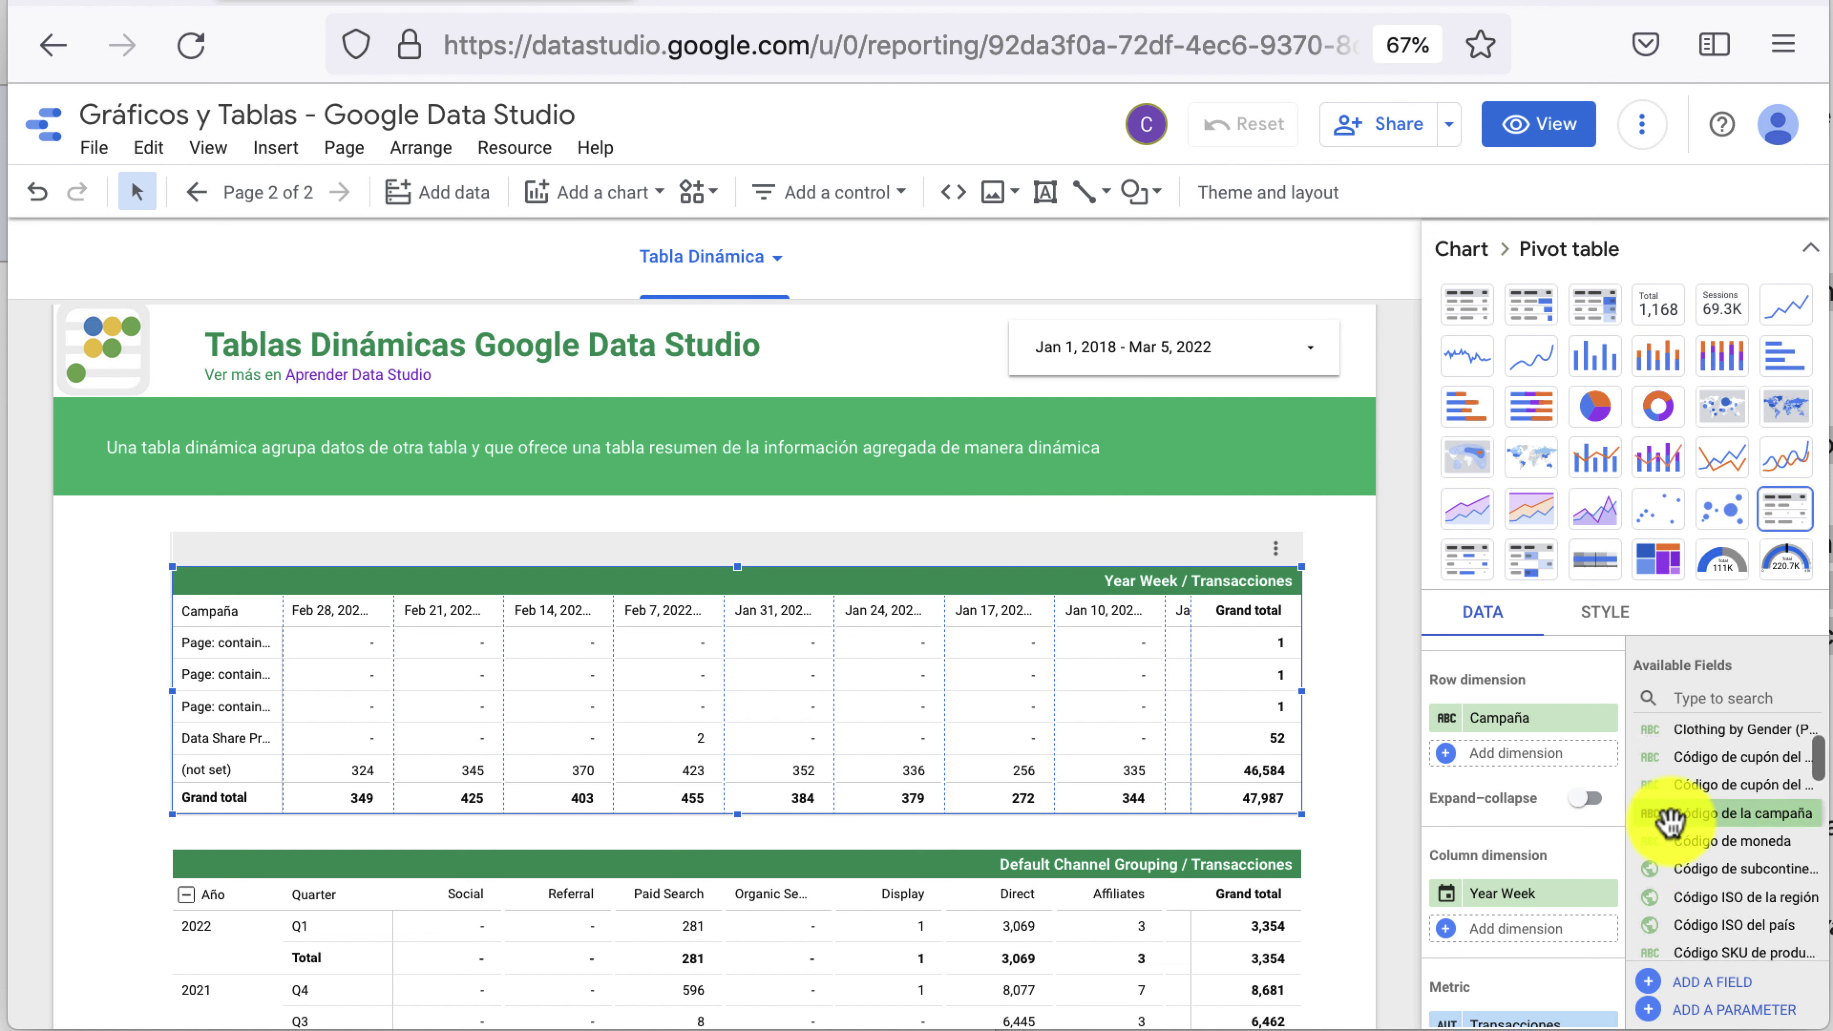
{"action": "scroll", "coordinate": [1660, 823], "scroll_direction": "up", "scroll_amount": 5}
{"action": "scroll", "coordinate": [1551, 863], "scroll_direction": "down", "scroll_amount": 5}
{"action": "scroll", "coordinate": [1546, 863], "scroll_direction": "down", "scroll_amount": 1}
{"action": "scroll", "coordinate": [1544, 870], "scroll_direction": "up", "scroll_amount": 7}
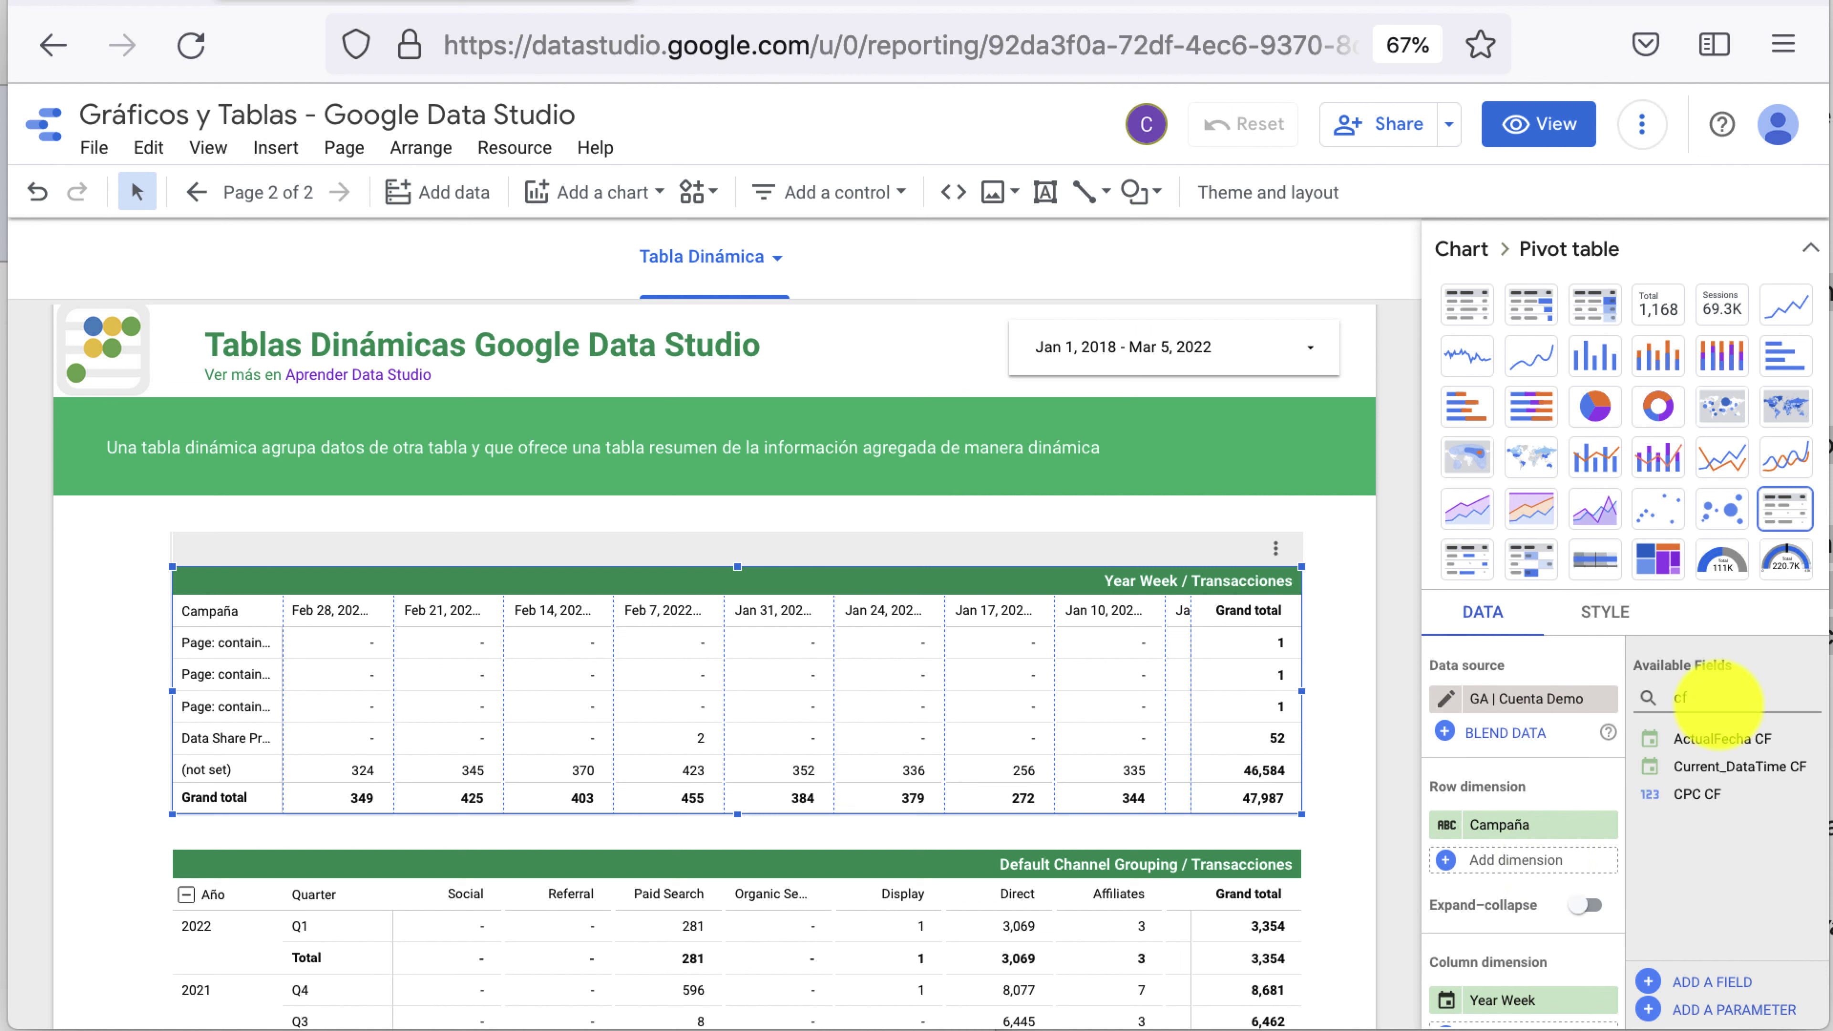
{"action": "scroll", "coordinate": [1555, 860], "scroll_direction": "down", "scroll_amount": 2}
{"action": "scroll", "coordinate": [1555, 982], "scroll_direction": "down", "scroll_amount": 1}
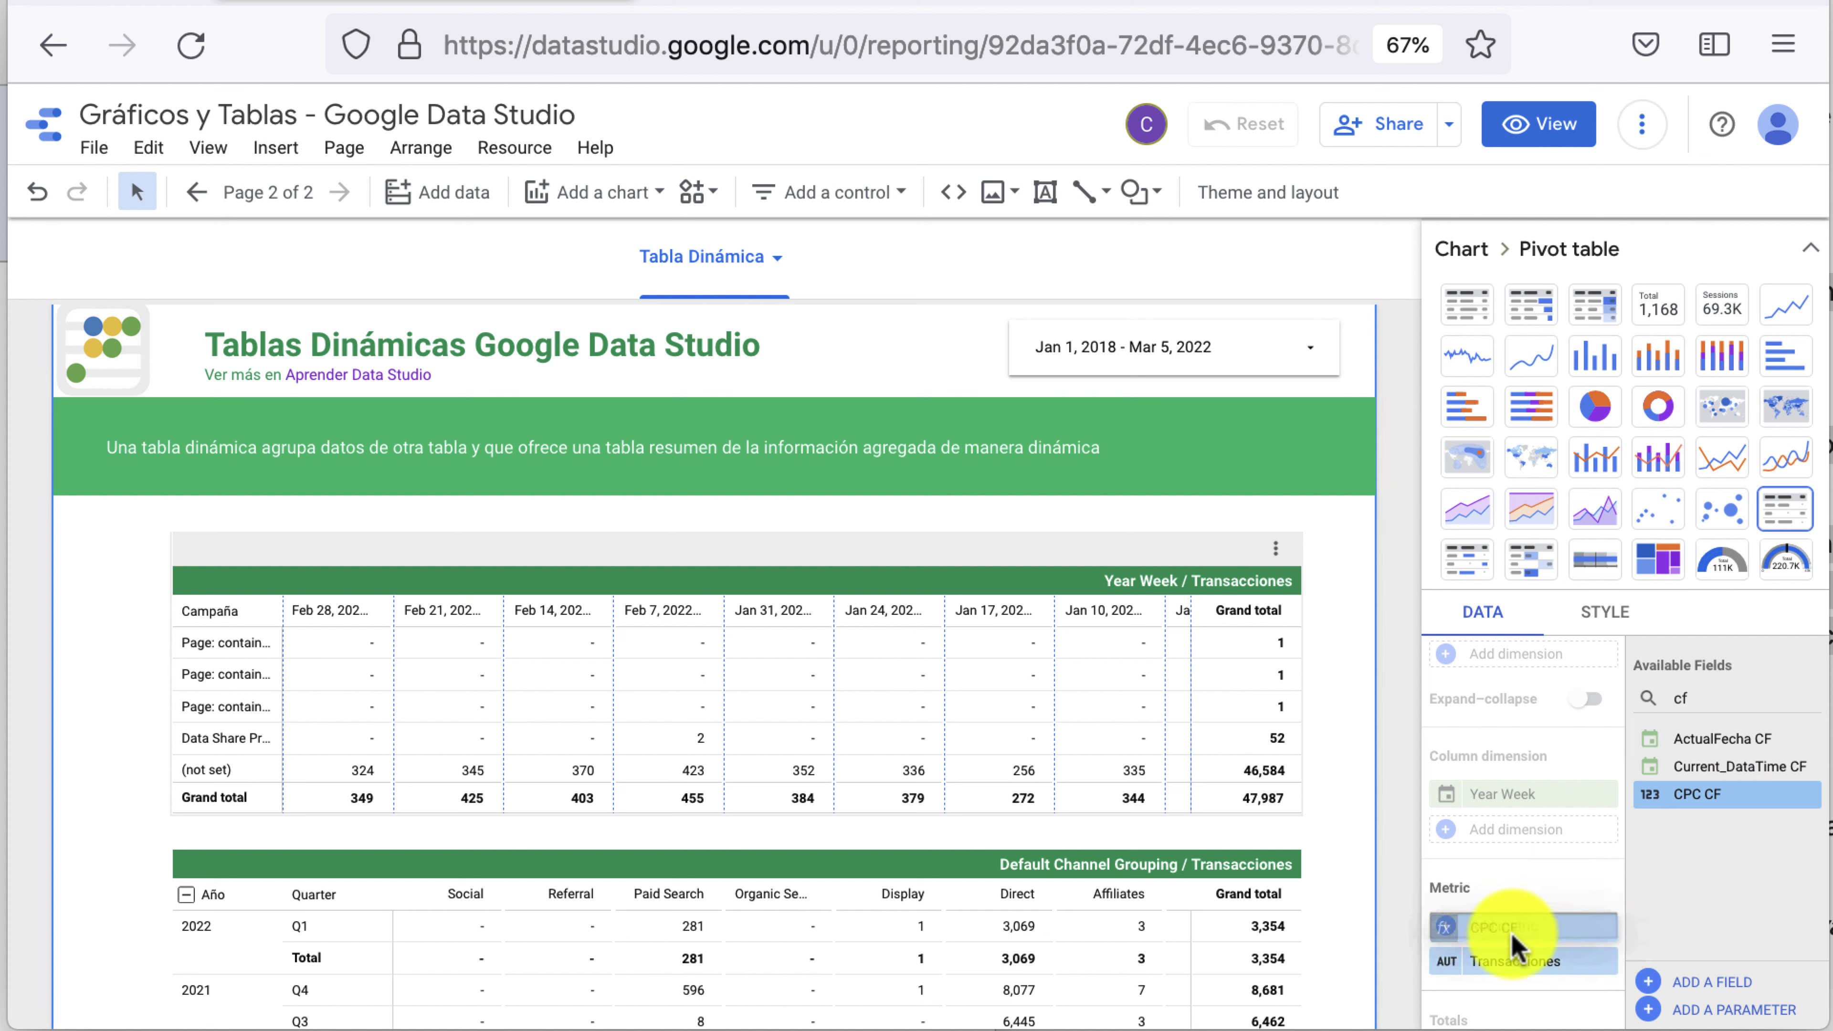
{"action": "left_click_drag", "start_coordinate": [1712, 797], "coordinate": [1513, 938]}
{"action": "left_click", "coordinate": [1604, 965]}
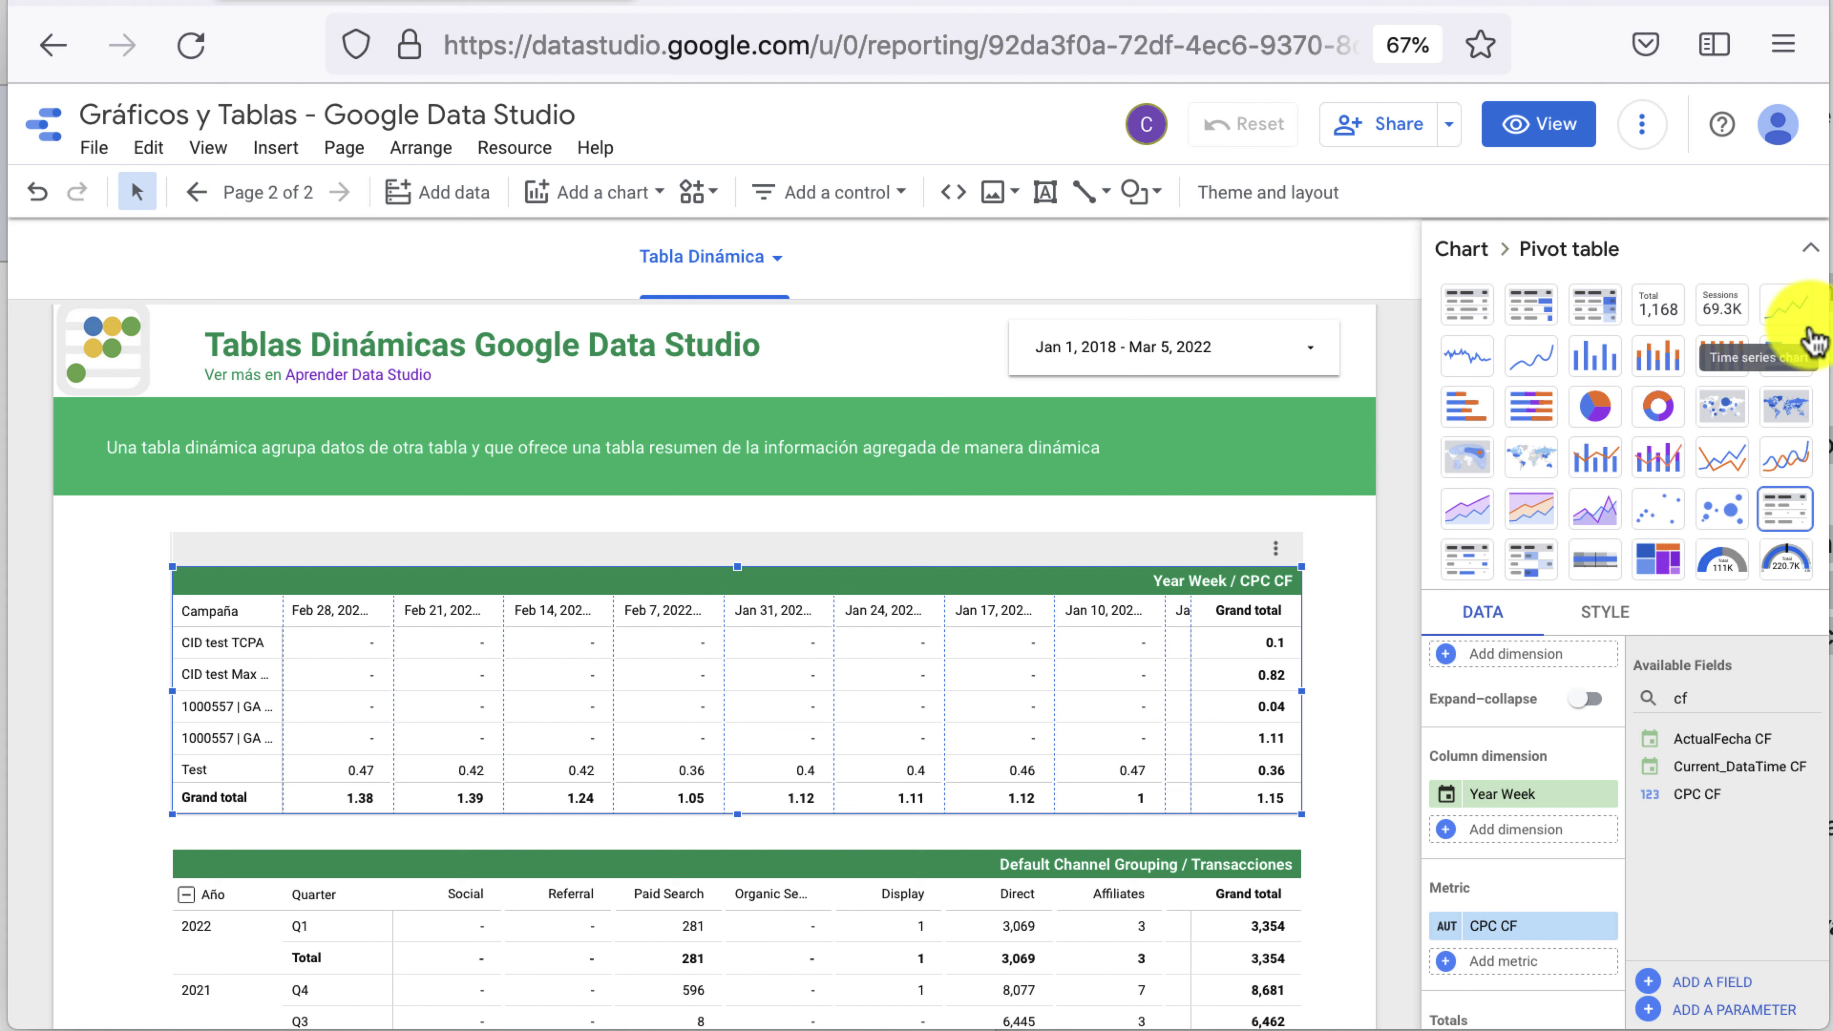
Collapse the chart type choices and review the CPC CF pivot table
{"action": "scroll", "coordinate": [1443, 794], "scroll_direction": "up", "scroll_amount": 3}
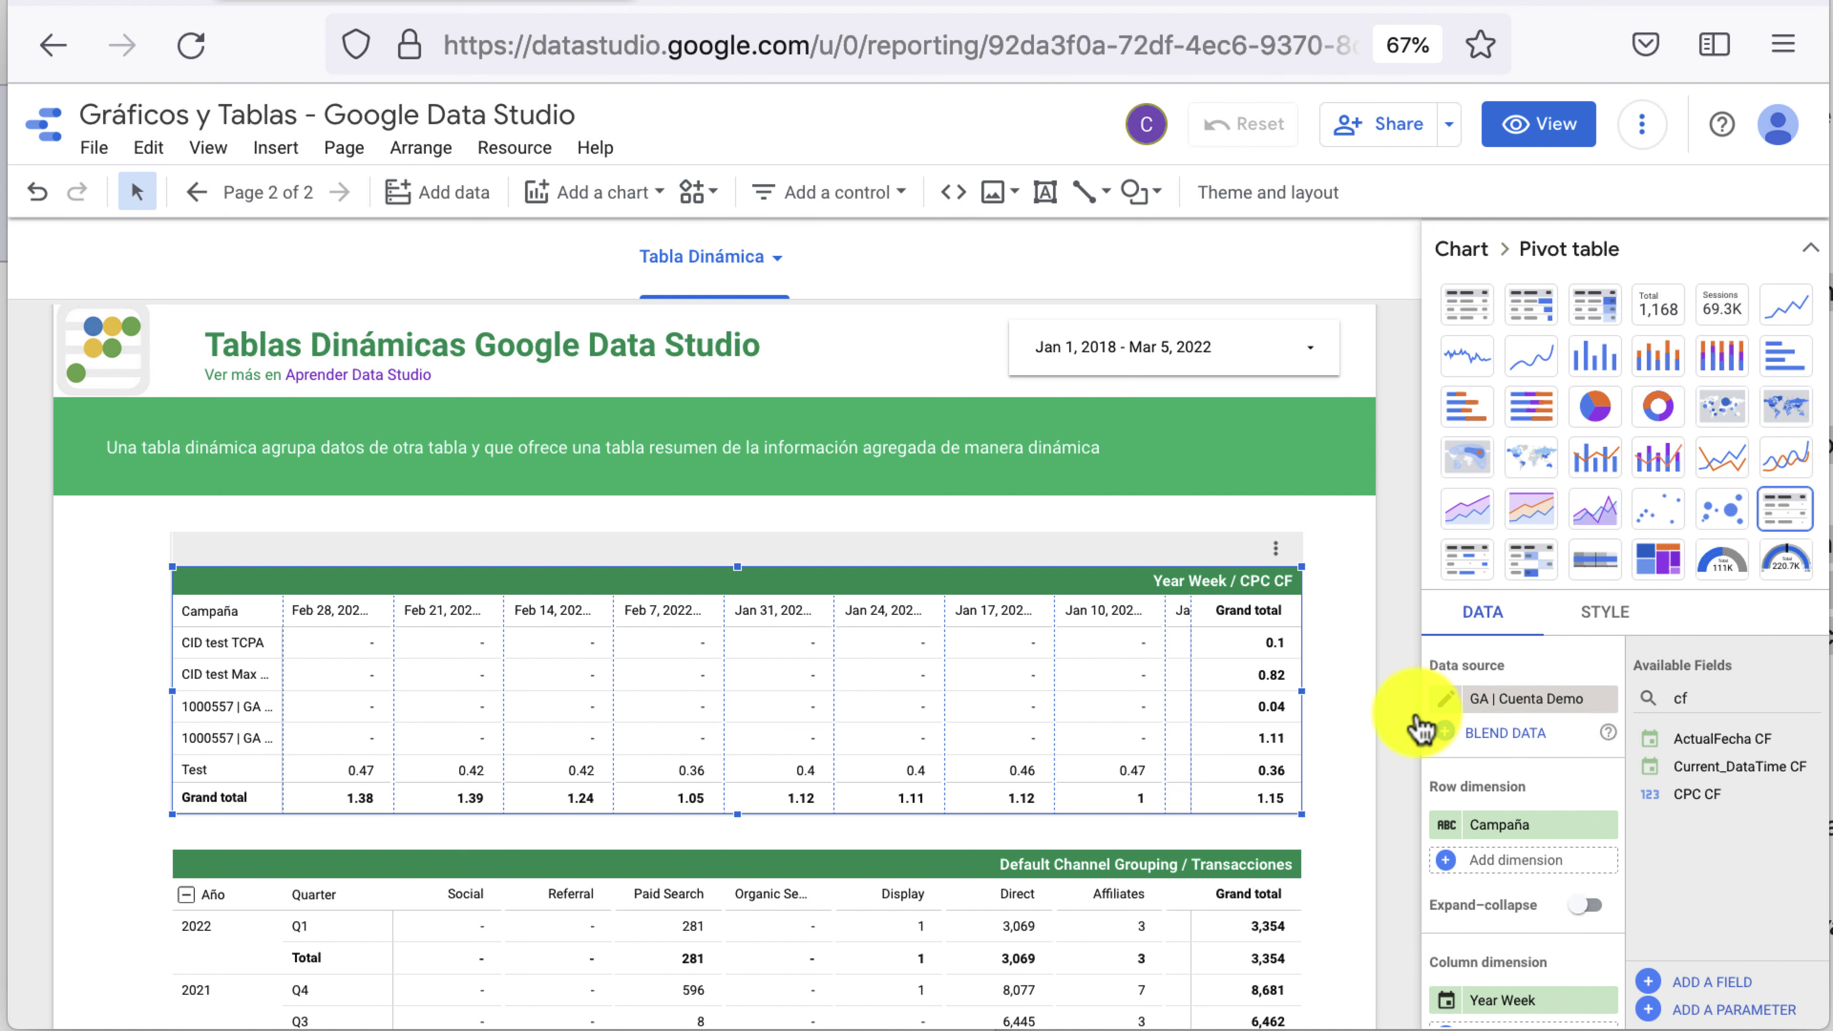
{"action": "left_click", "coordinate": [1809, 251]}
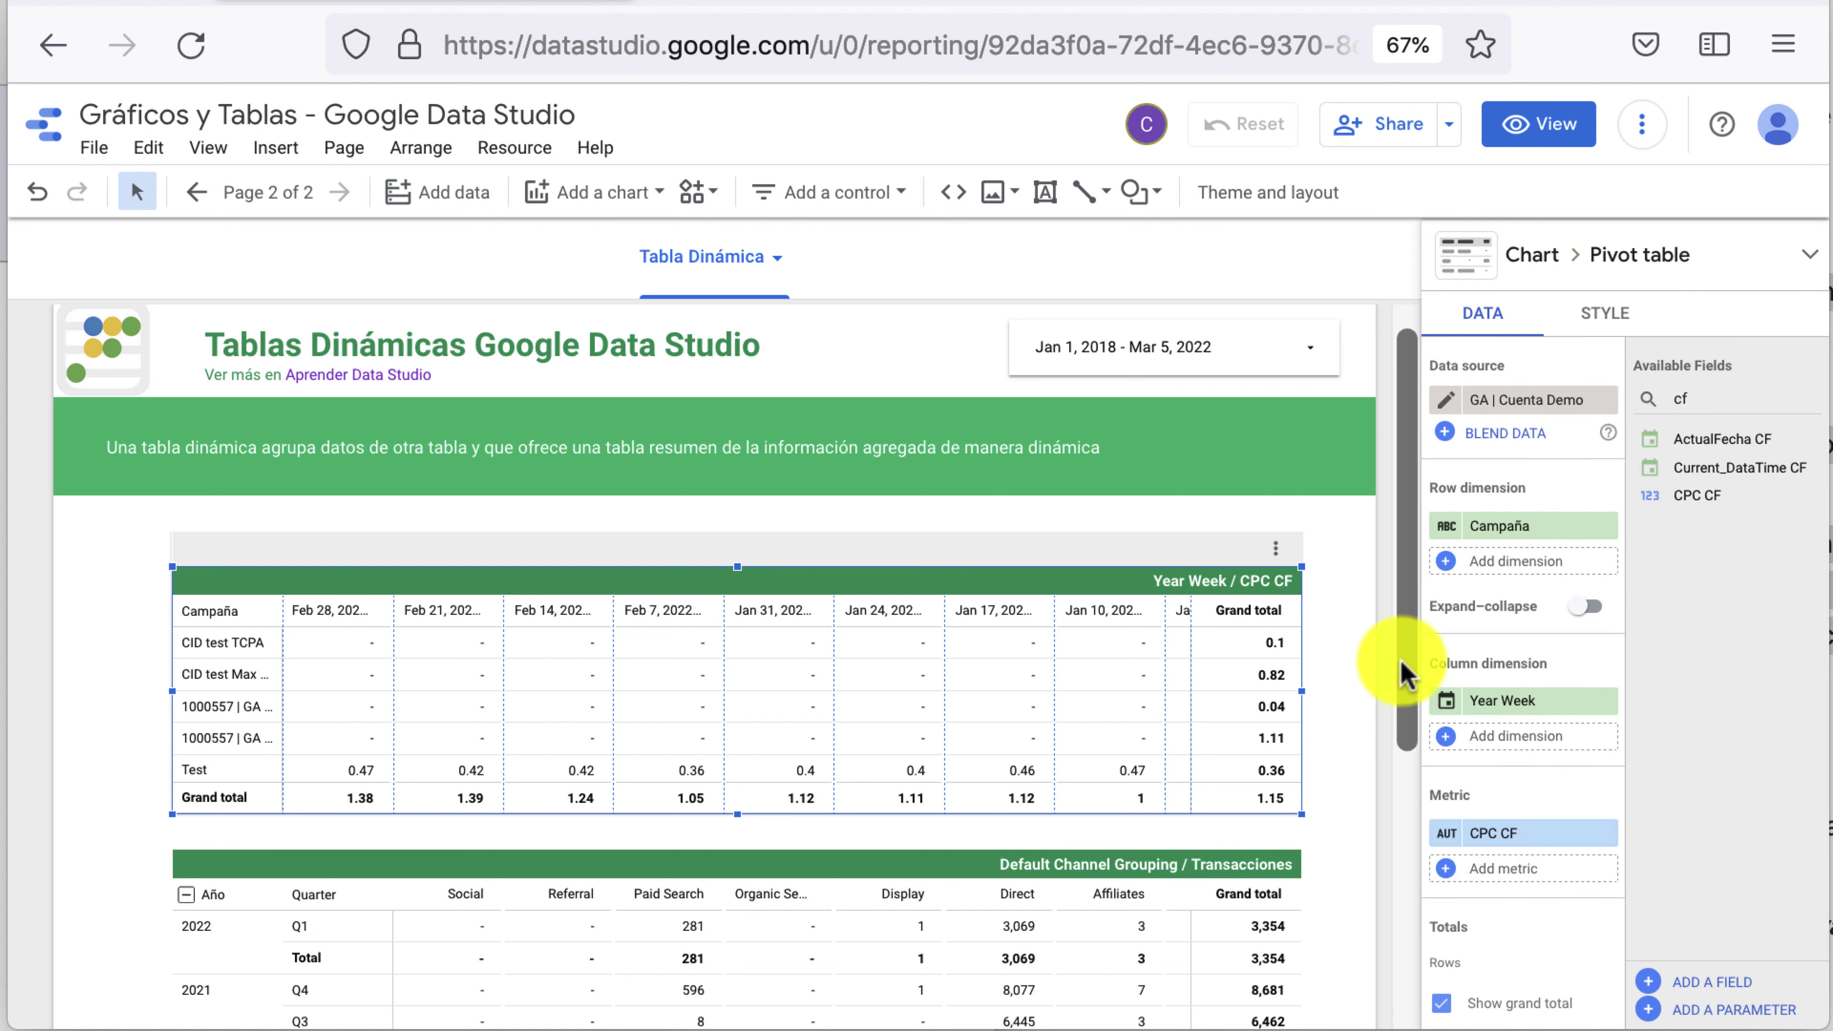
{"action": "scroll", "coordinate": [1356, 668], "scroll_direction": "down", "scroll_amount": 5}
{"action": "scroll", "coordinate": [1356, 668], "scroll_direction": "up", "scroll_amount": 2}
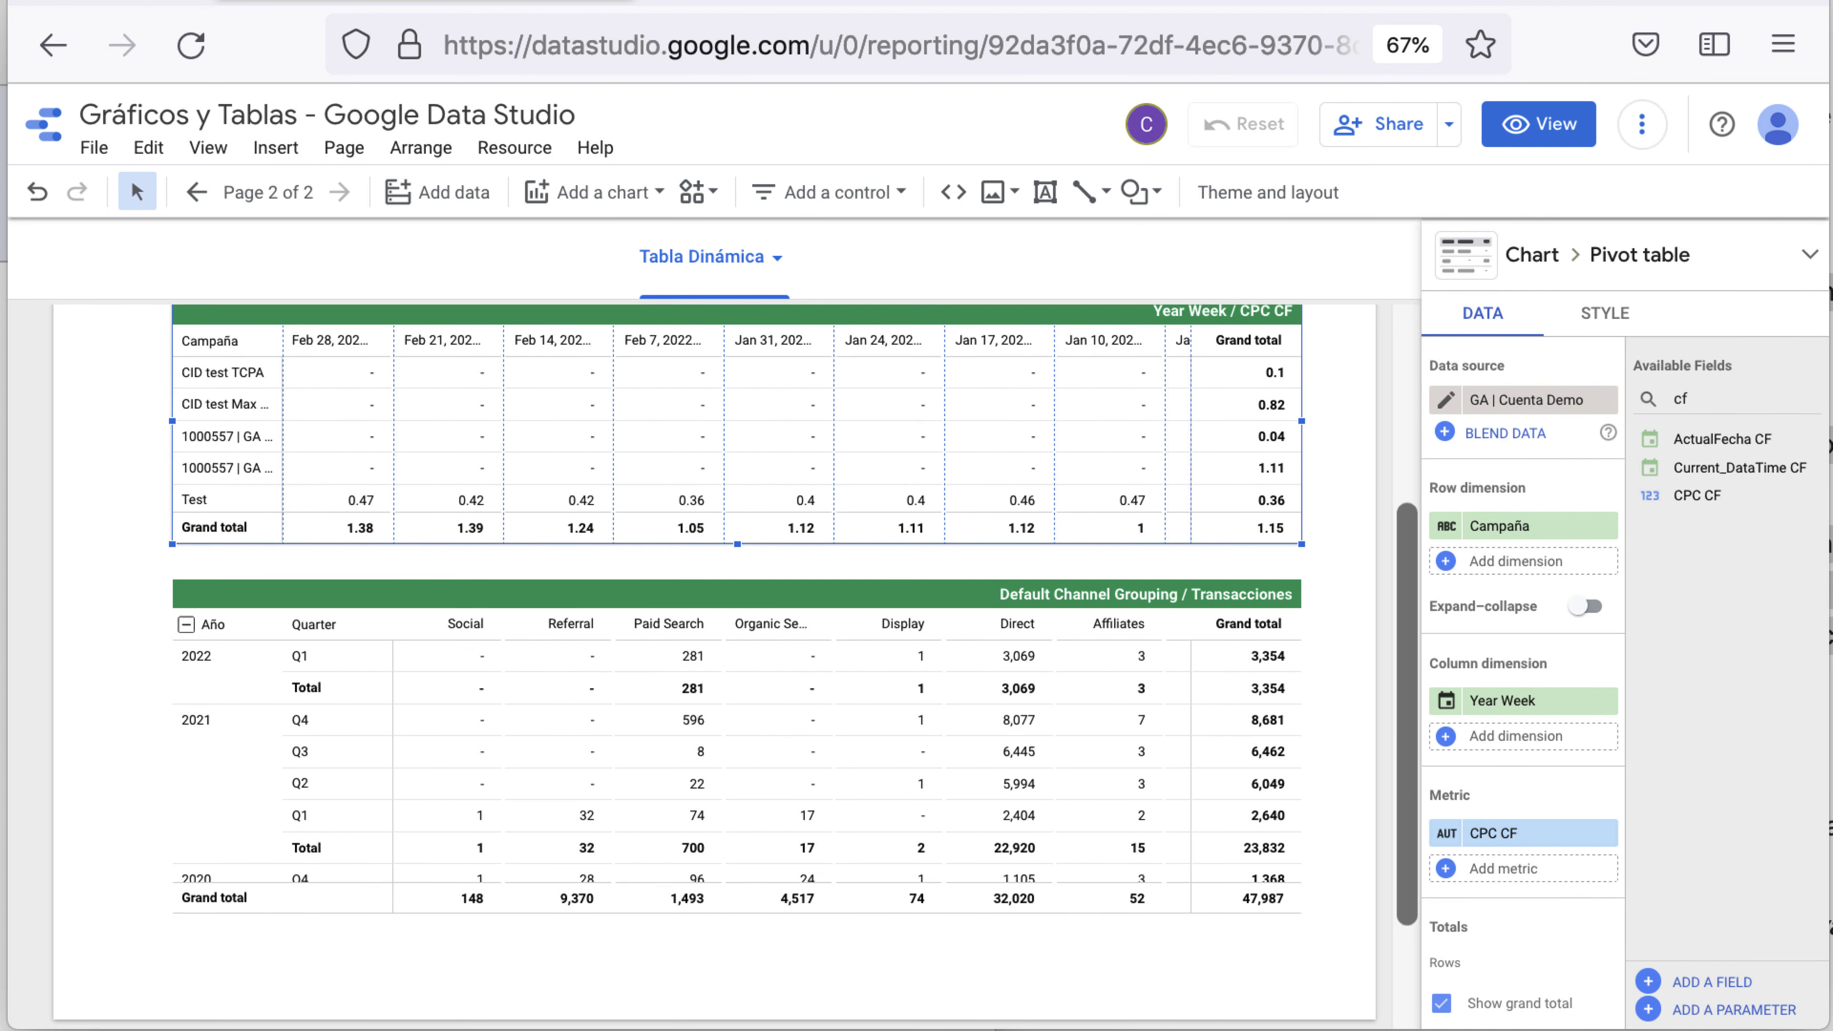